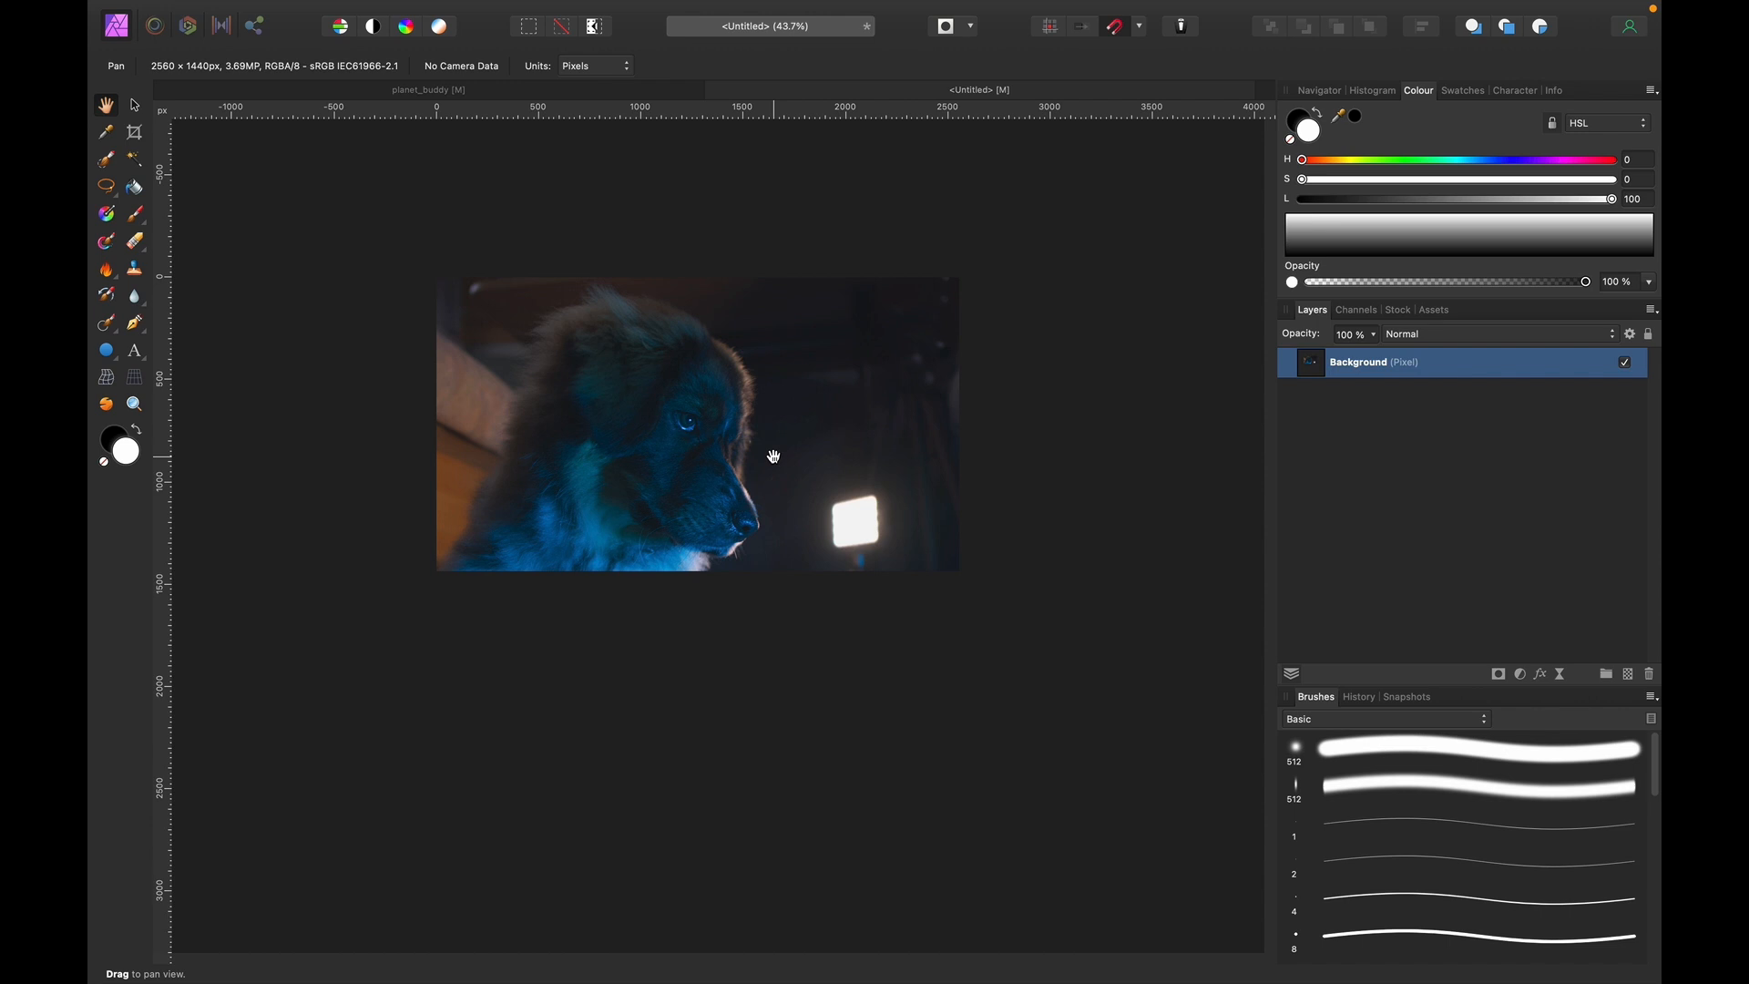
Scale down and reposition the Background photo so the puppy, the small light and the large lamp all fit on the canvas.
{"action": "key", "text": "v"}
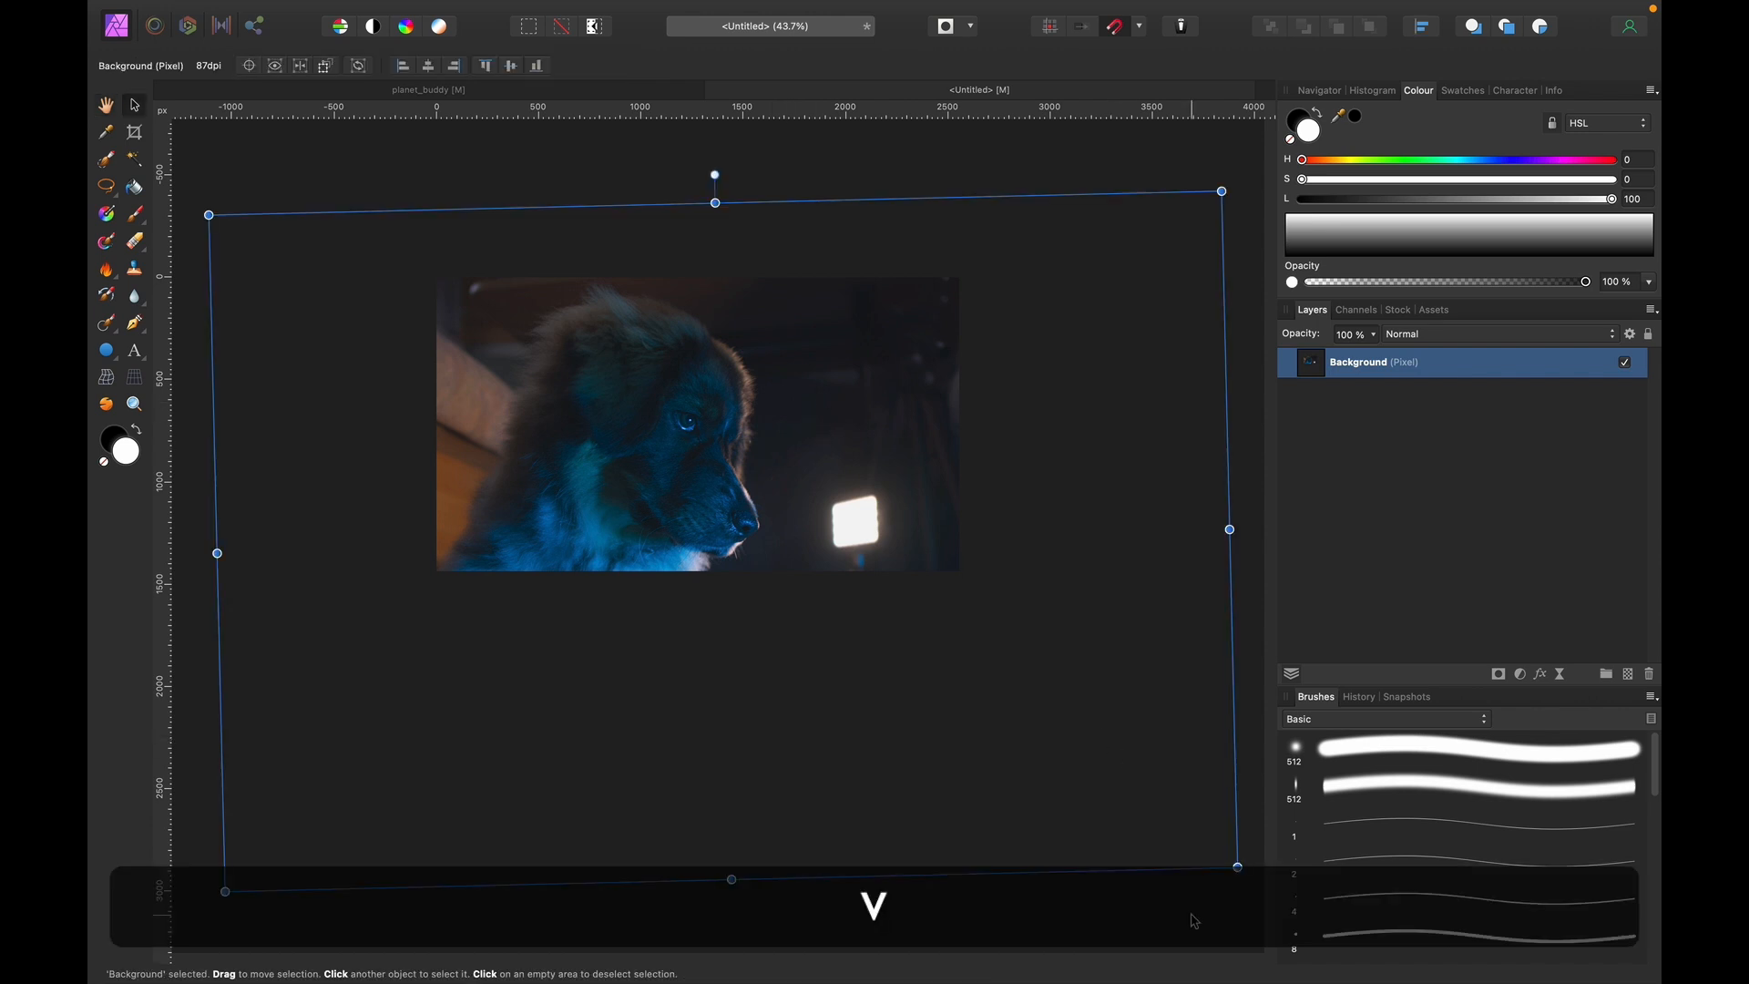
{"action": "left_click_drag", "start_coordinate": [1240, 863], "coordinate": [804, 715]}
{"action": "left_click_drag", "start_coordinate": [630, 514], "coordinate": [756, 550]}
{"action": "left_click", "coordinate": [293, 297]}
{"action": "left_click", "coordinate": [752, 466]}
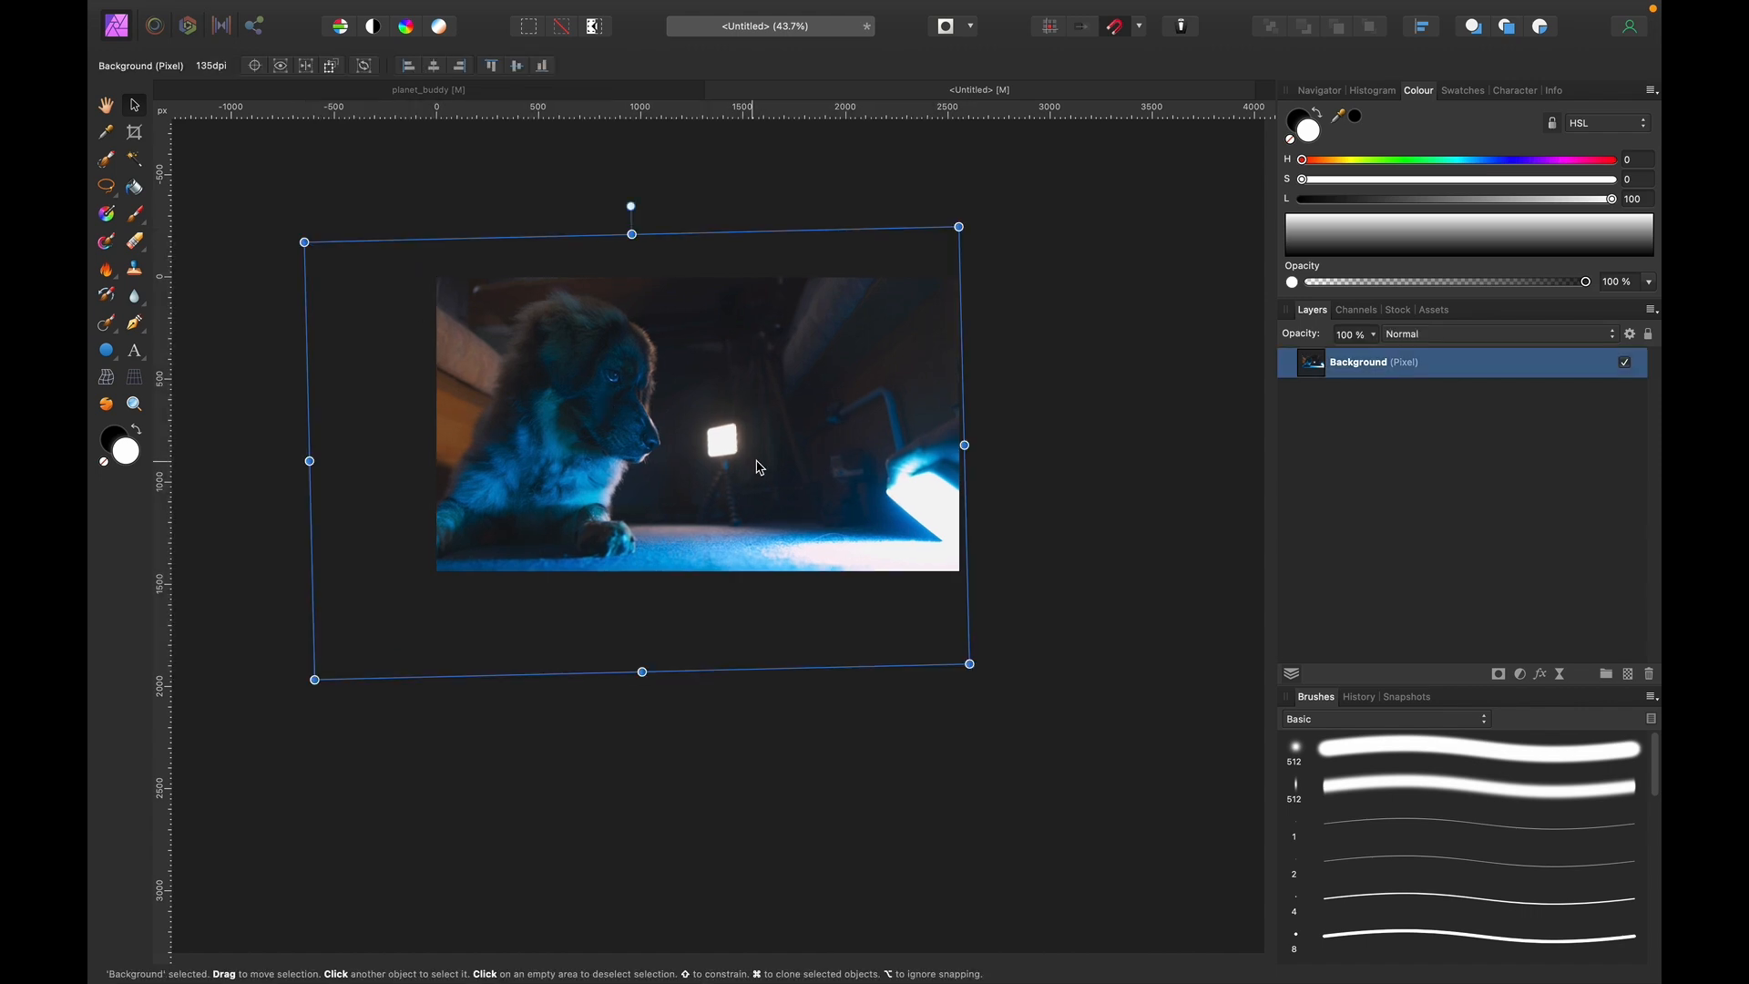
{"action": "scroll", "coordinate": [796, 495], "scroll_direction": "up", "scroll_amount": 3}
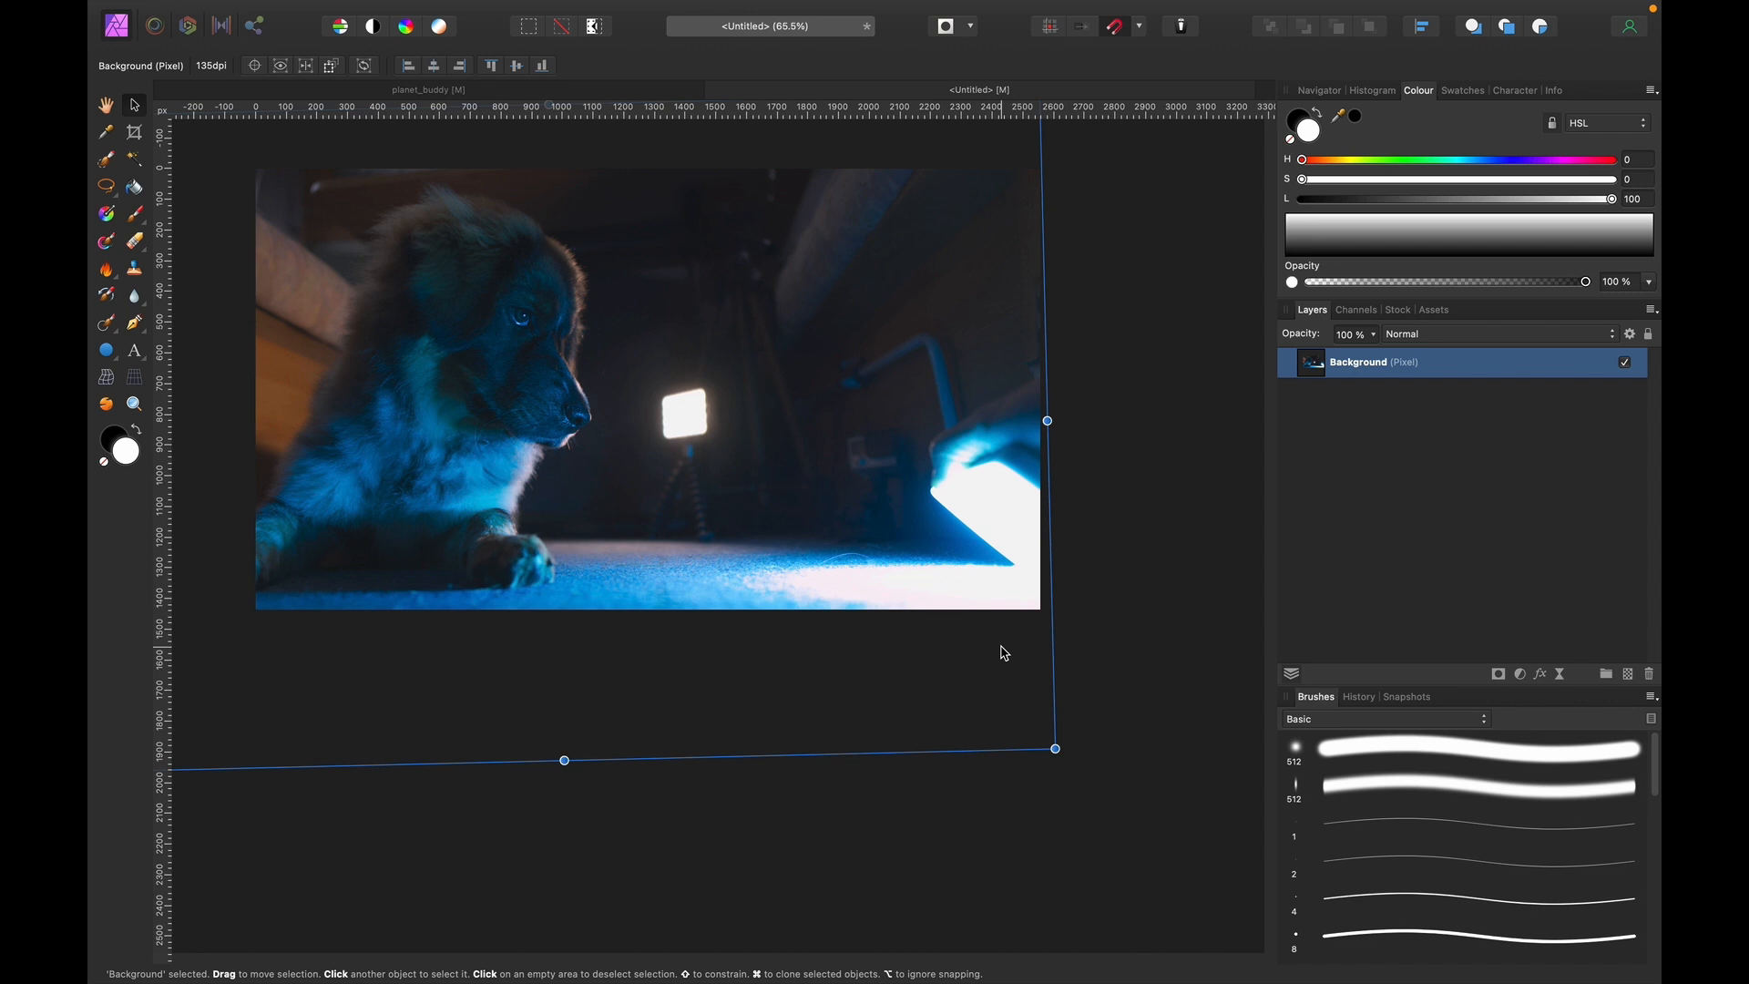
Add an Exposure adjustment above the Background layer and lower its exposure to about -3.425.
{"action": "left_click", "coordinate": [1546, 439]}
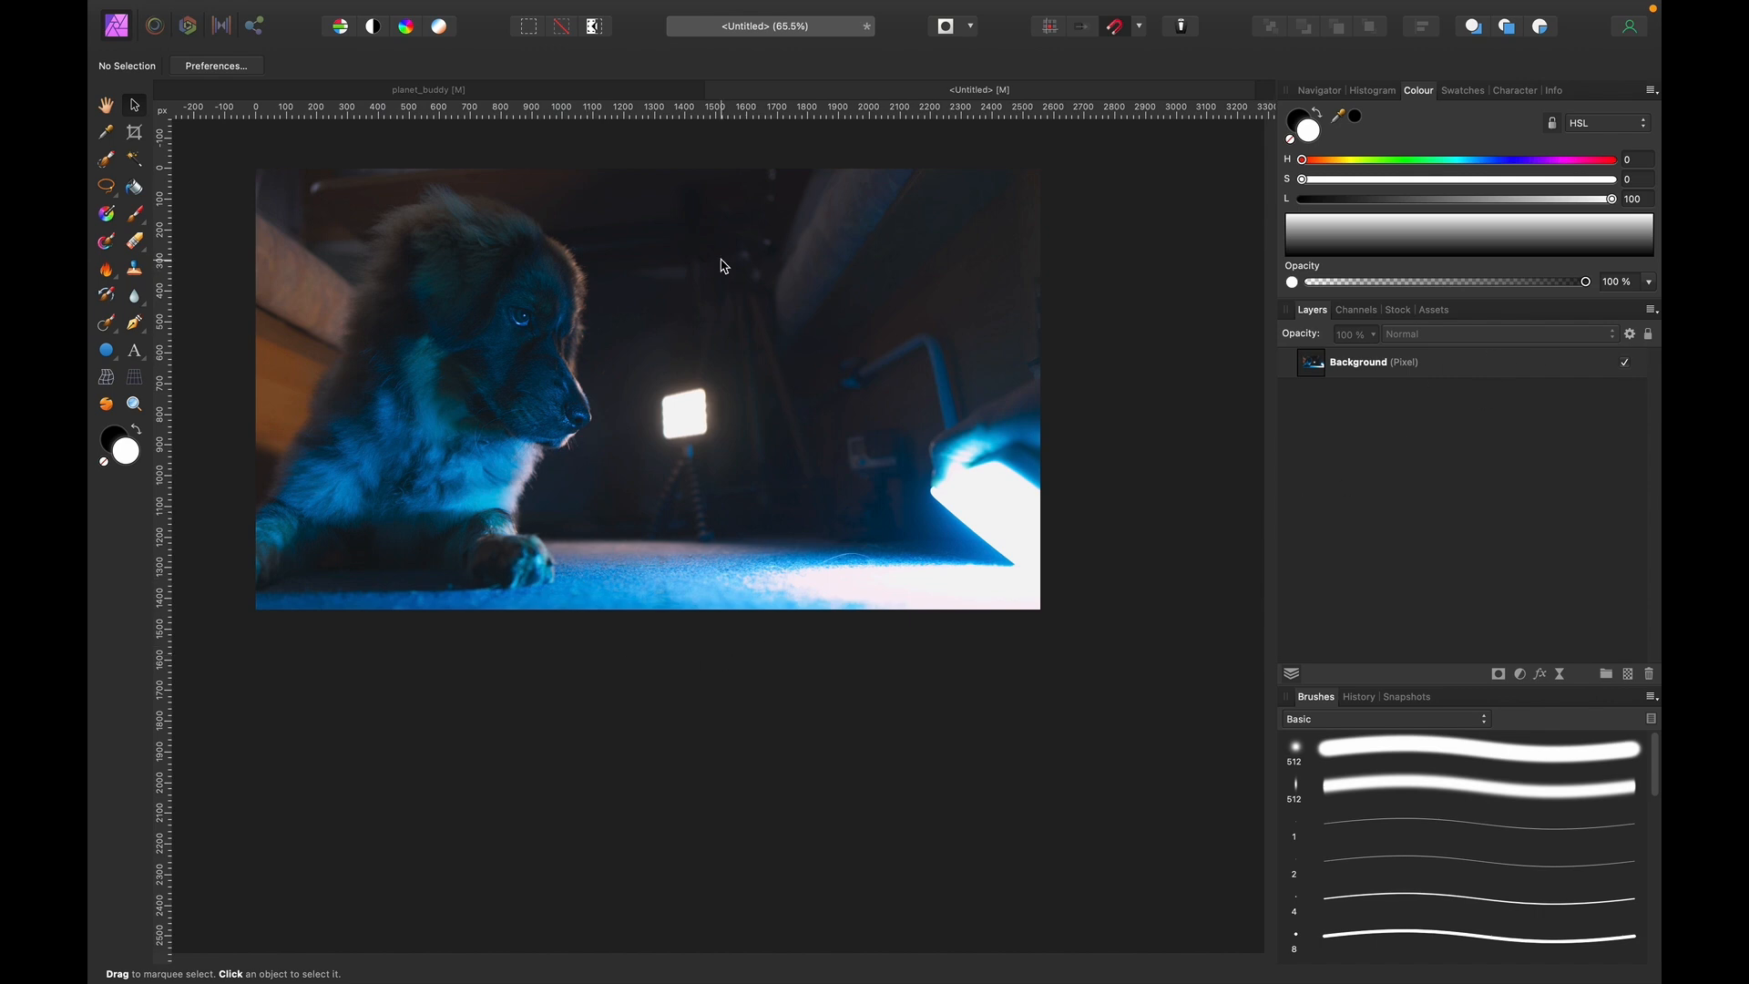
{"action": "left_click", "coordinate": [907, 312]}
{"action": "left_click", "coordinate": [1520, 674]}
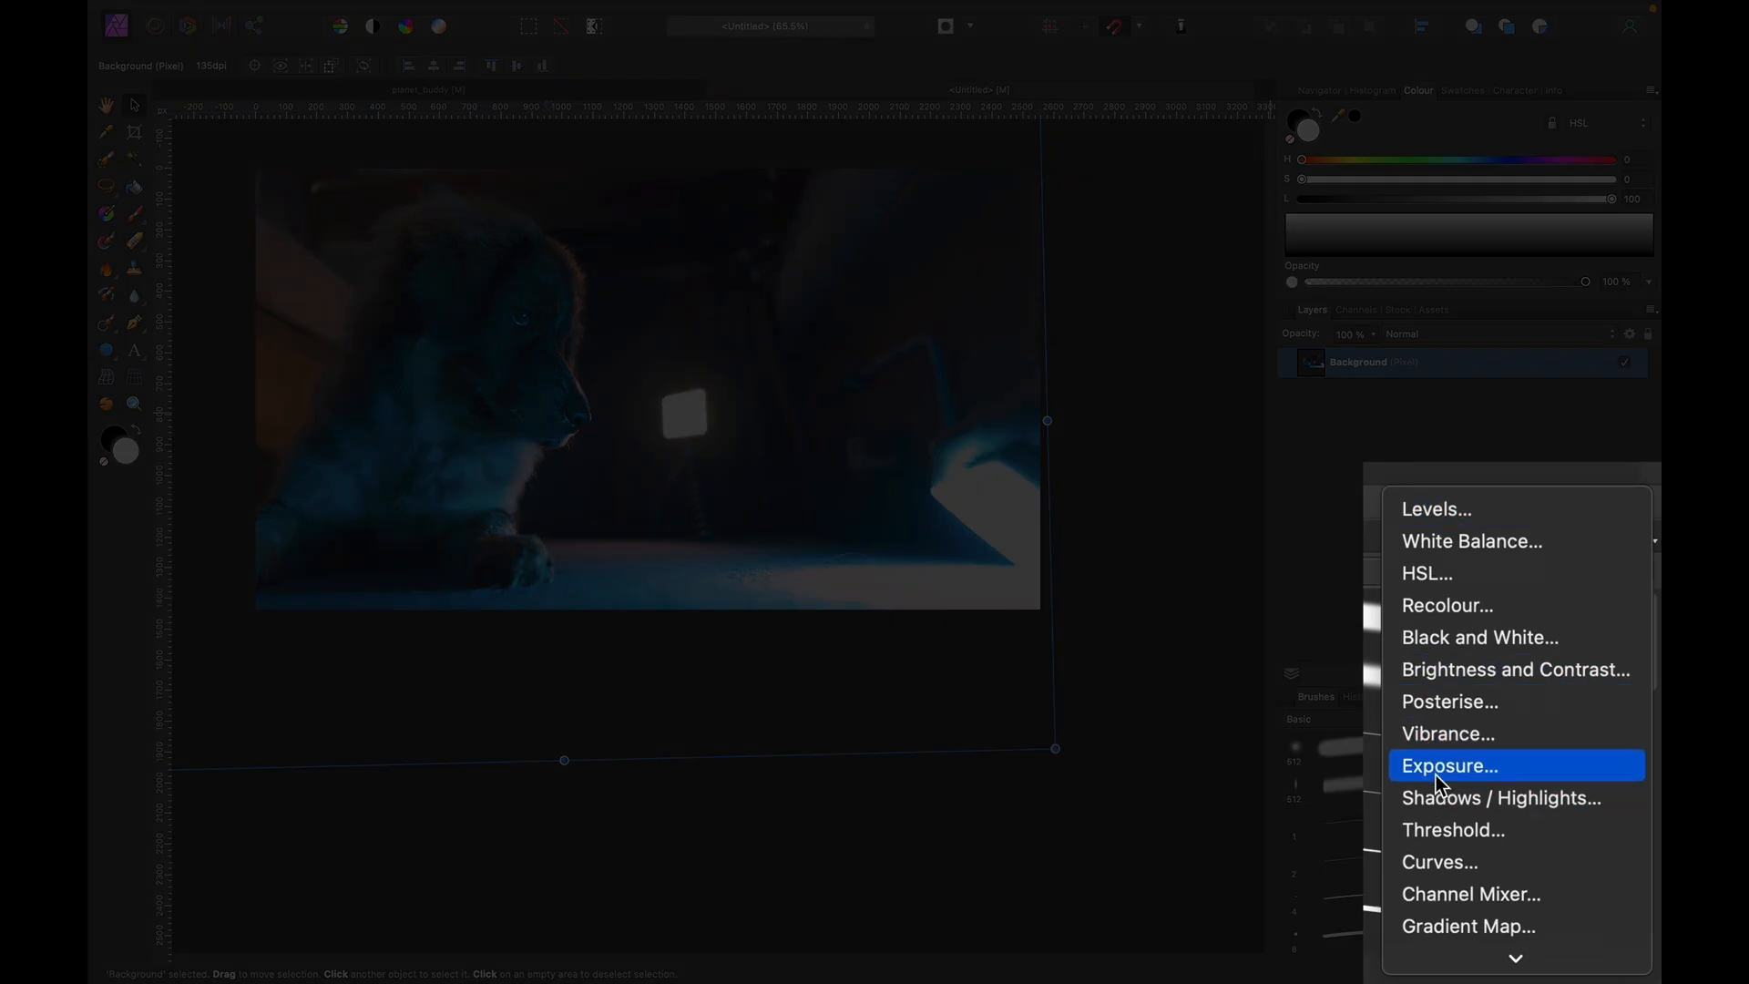
{"action": "left_click", "coordinate": [1436, 774]}
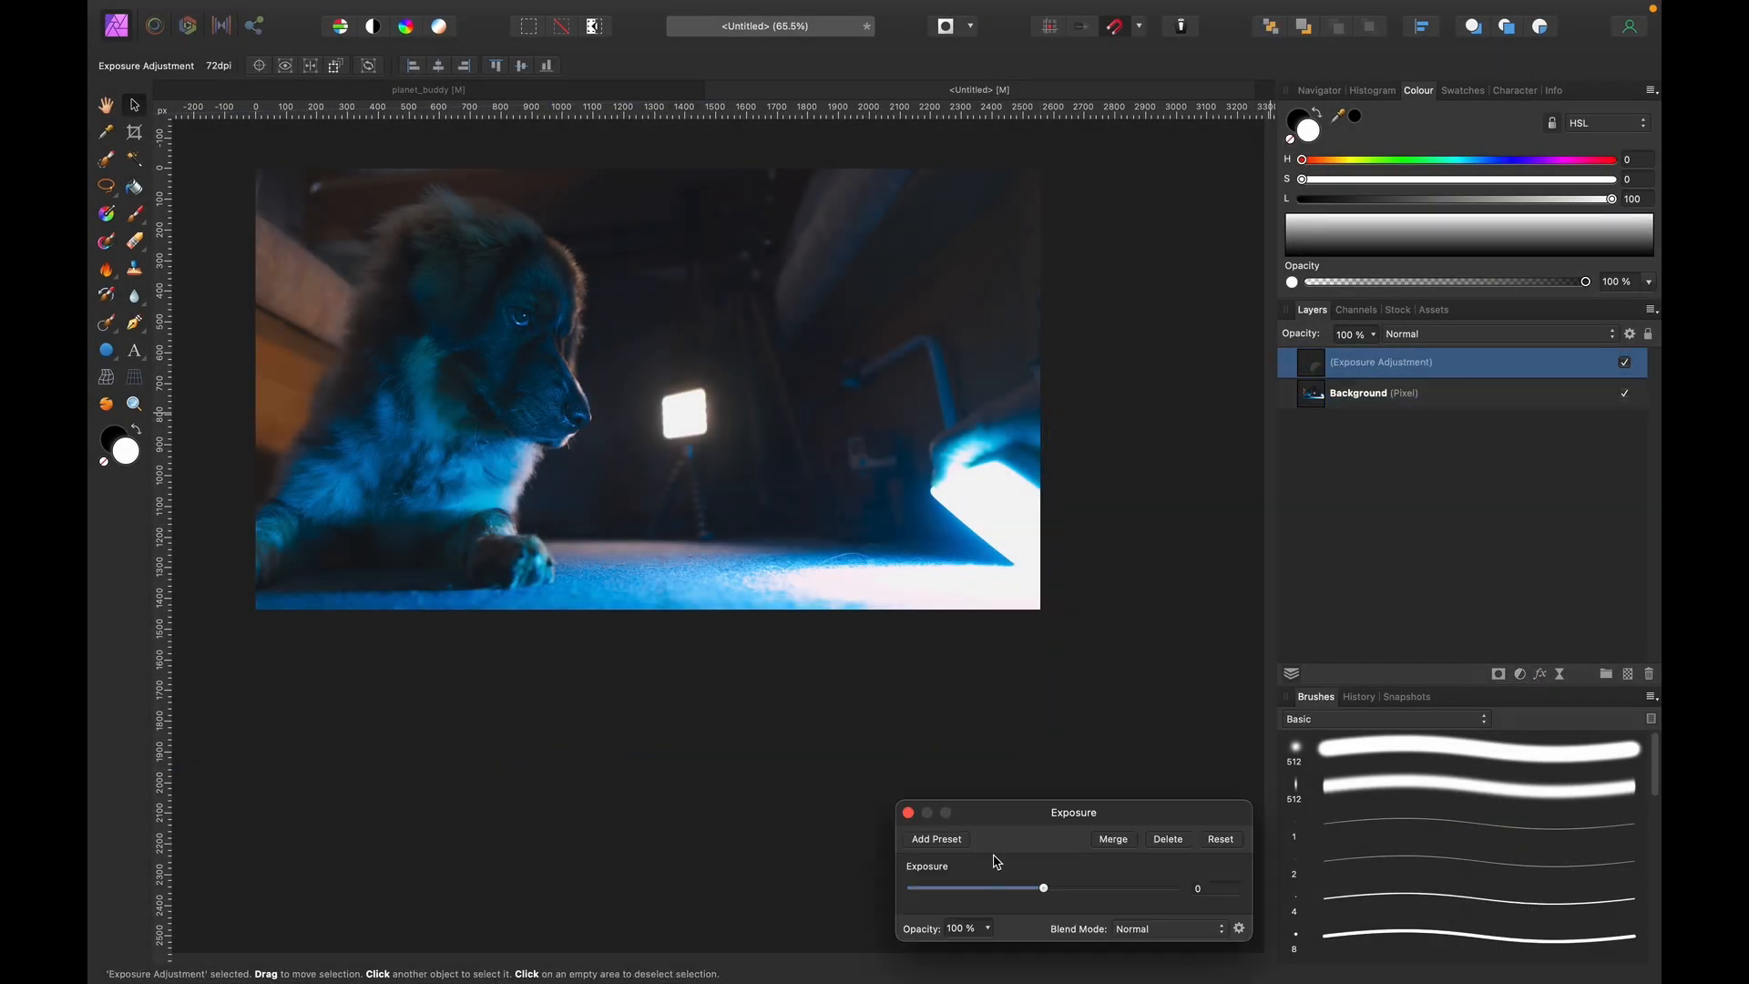
{"action": "left_click_drag", "start_coordinate": [998, 888], "coordinate": [984, 891]}
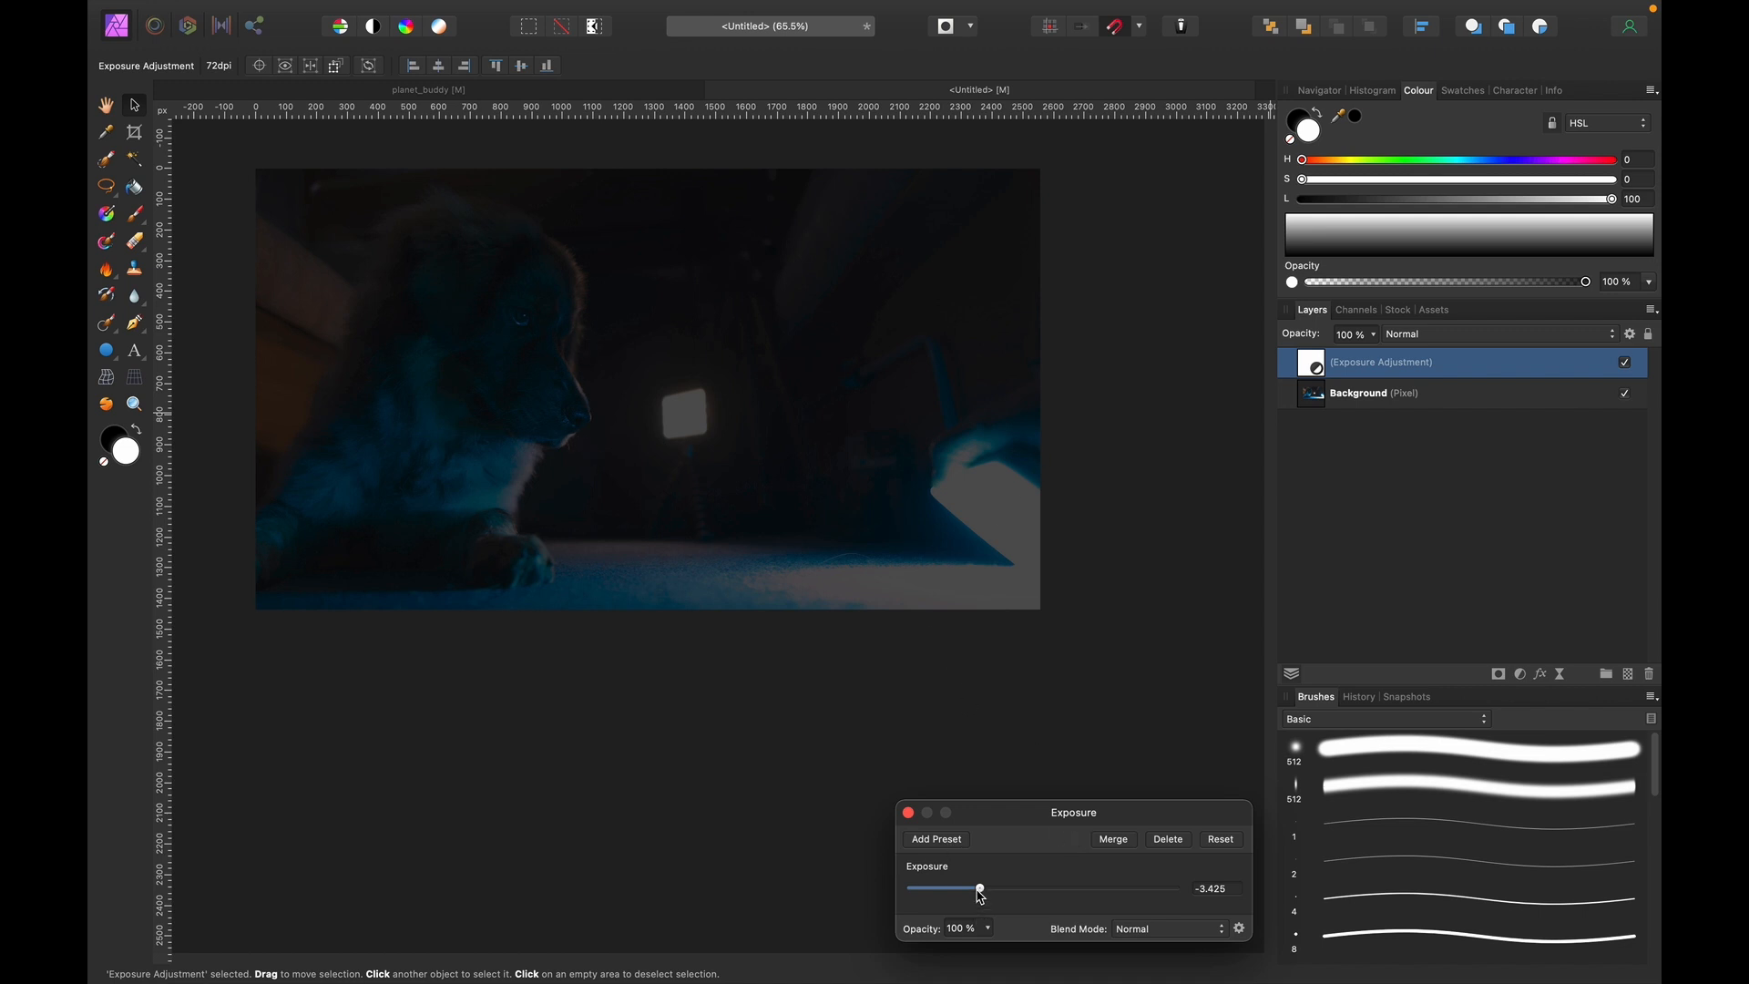
{"action": "left_click", "coordinate": [909, 813]}
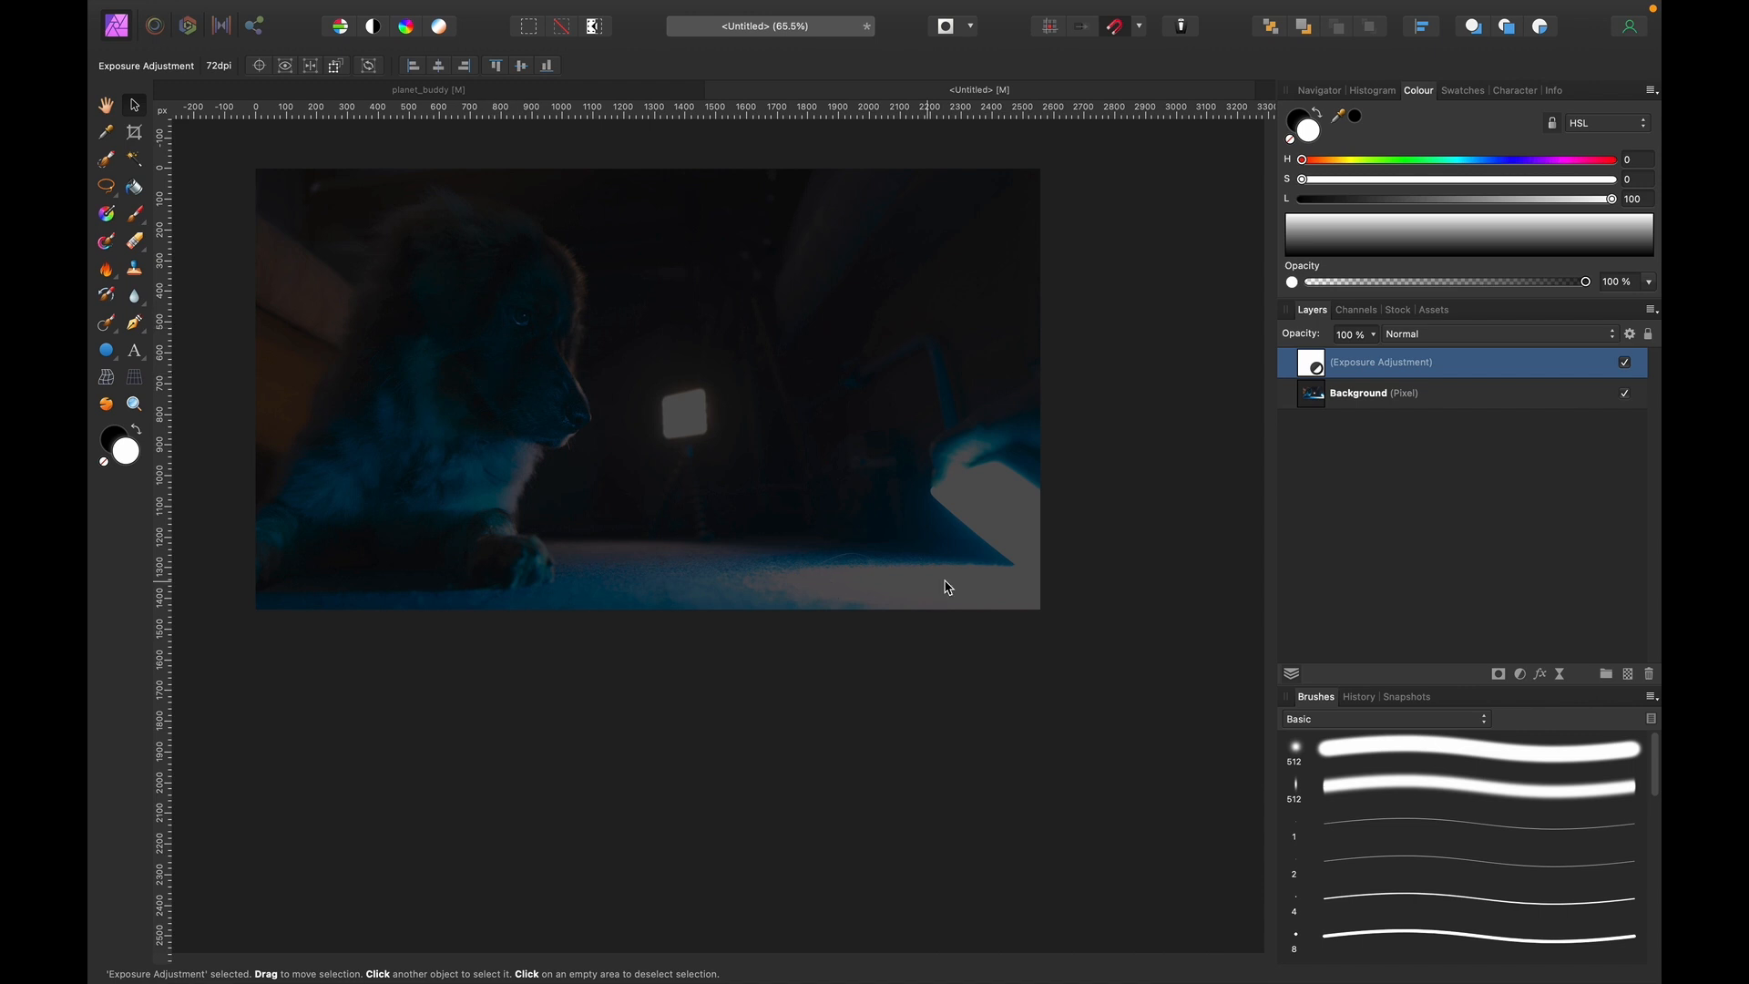
Paint black over the puppy's face and neck on the Exposure mask with the soft 512 px brush in Normal blend mode.
{"action": "key", "text": "b"}
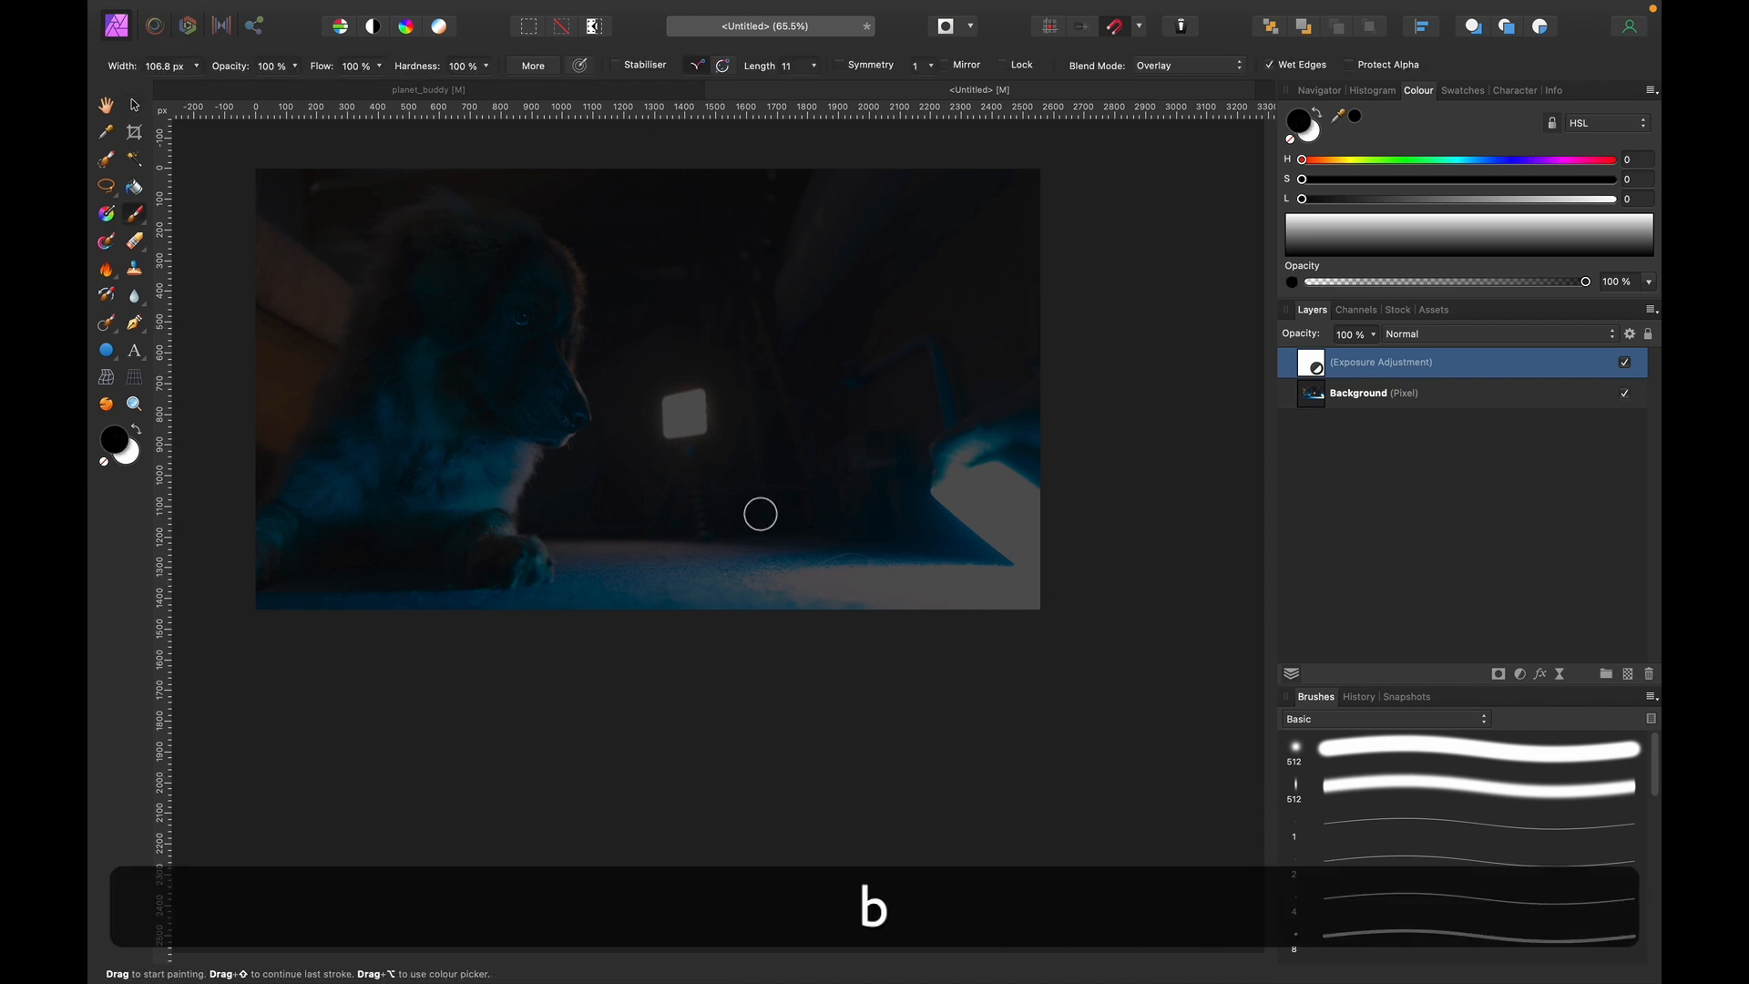
{"action": "key", "text": "super+0"}
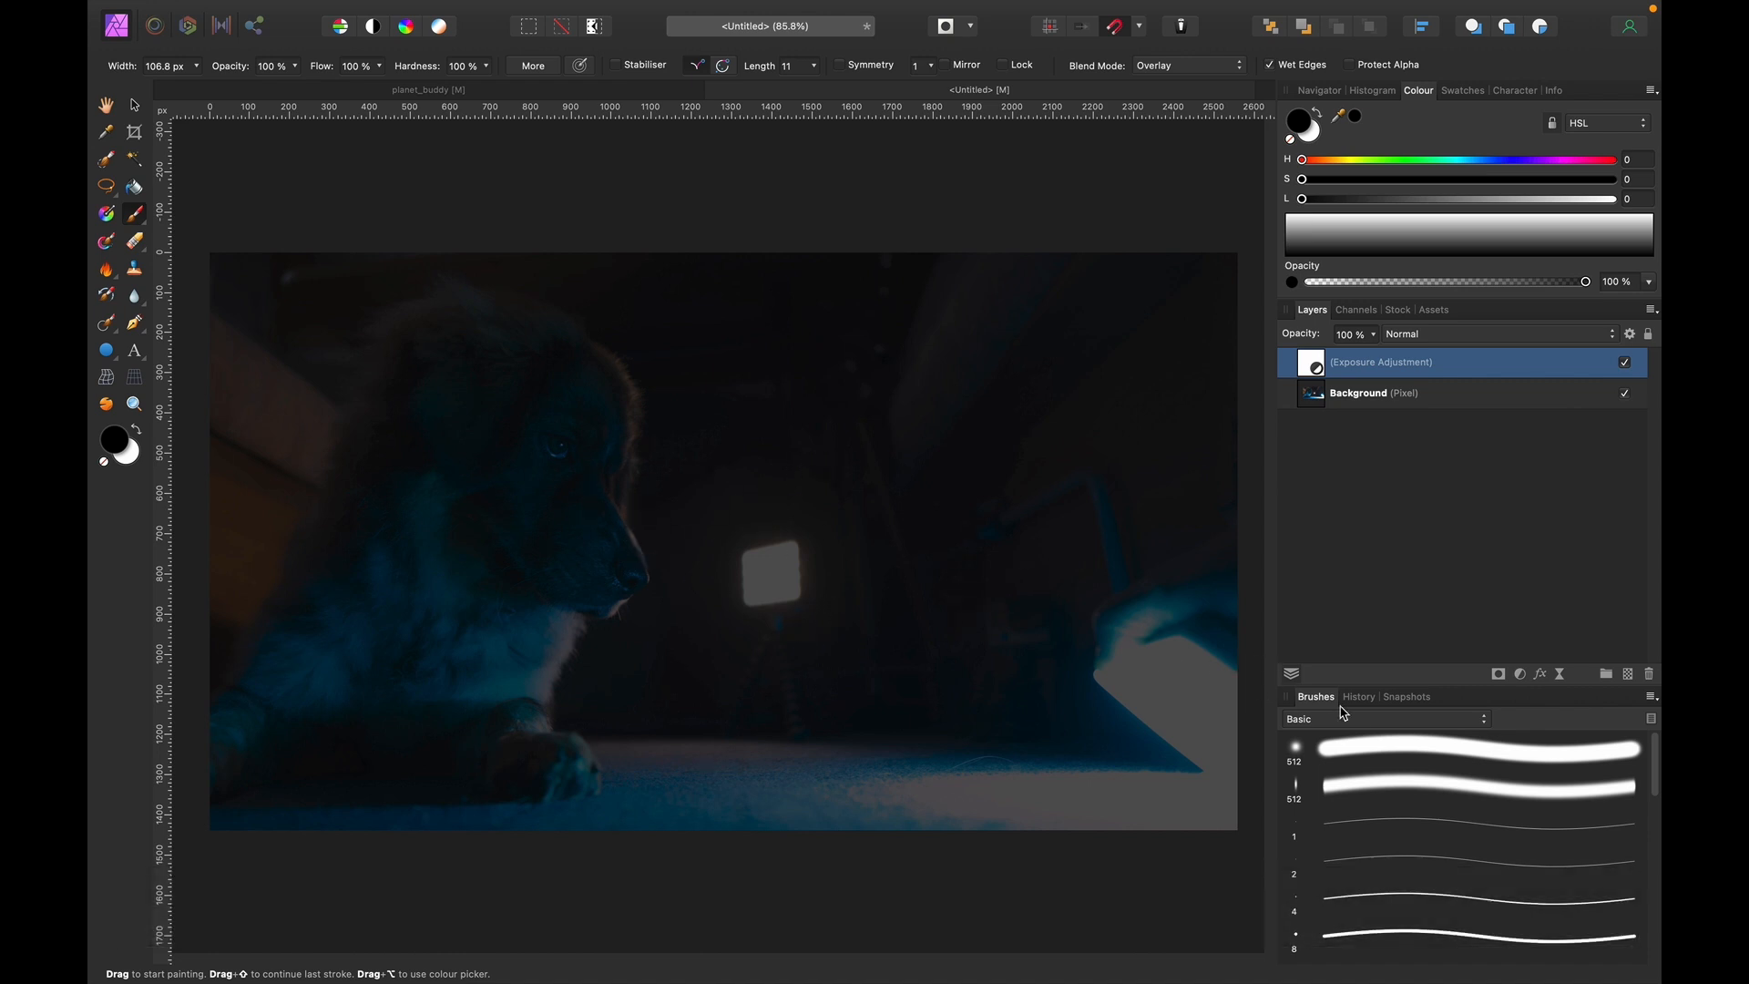
{"action": "left_click", "coordinate": [1354, 758]}
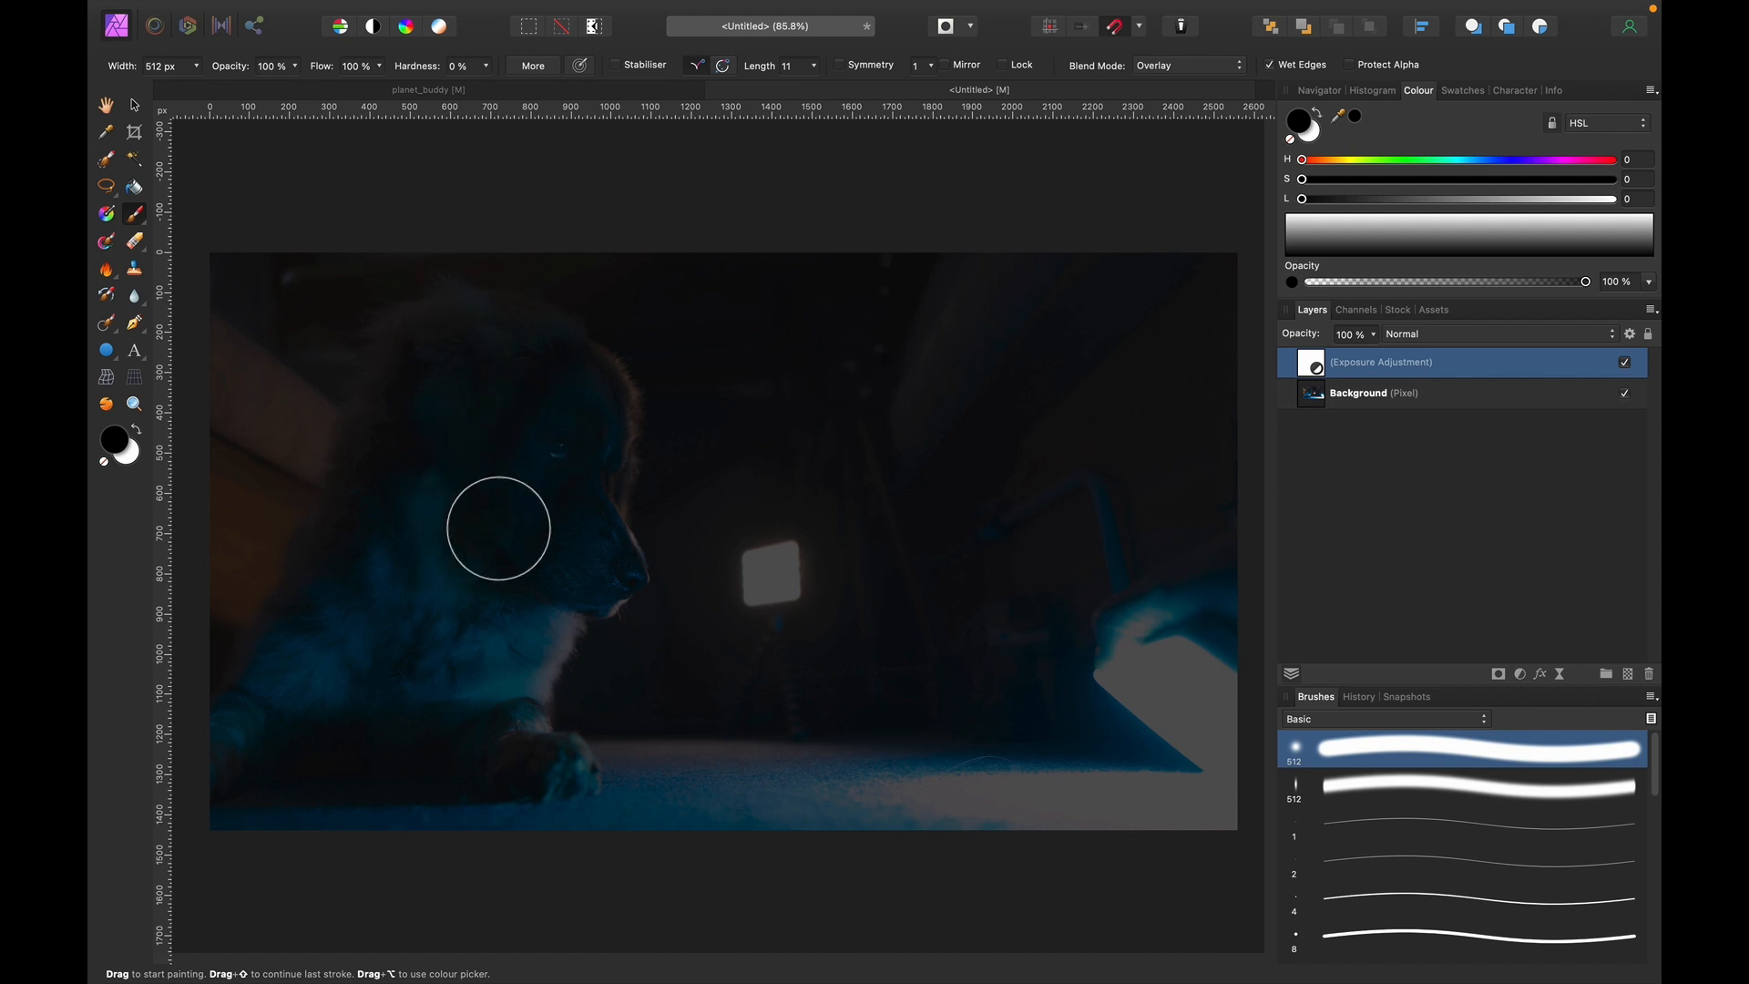
{"action": "left_click_drag", "start_coordinate": [511, 492], "coordinate": [507, 500]}
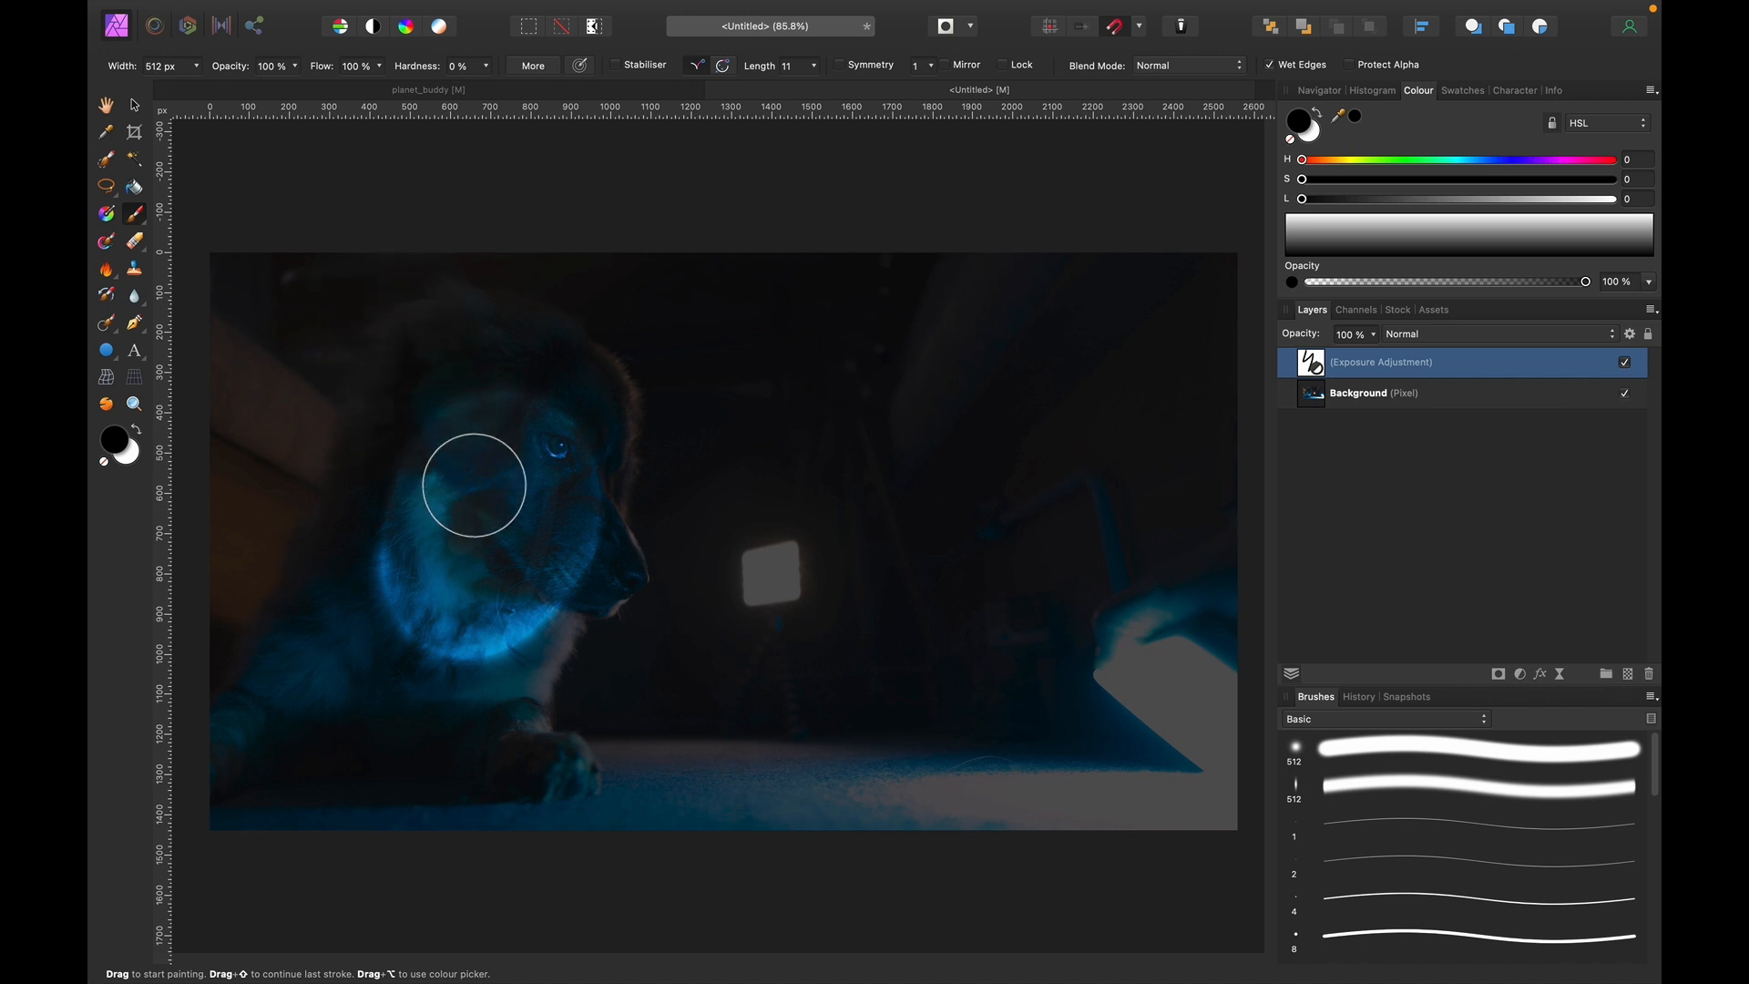
Reduce the brush to about 222 px and paint the puppy's muzzle and front paw out of the darkening.
{"action": "key", "text": "super+equal"}
{"action": "key", "text": "super+equal"}
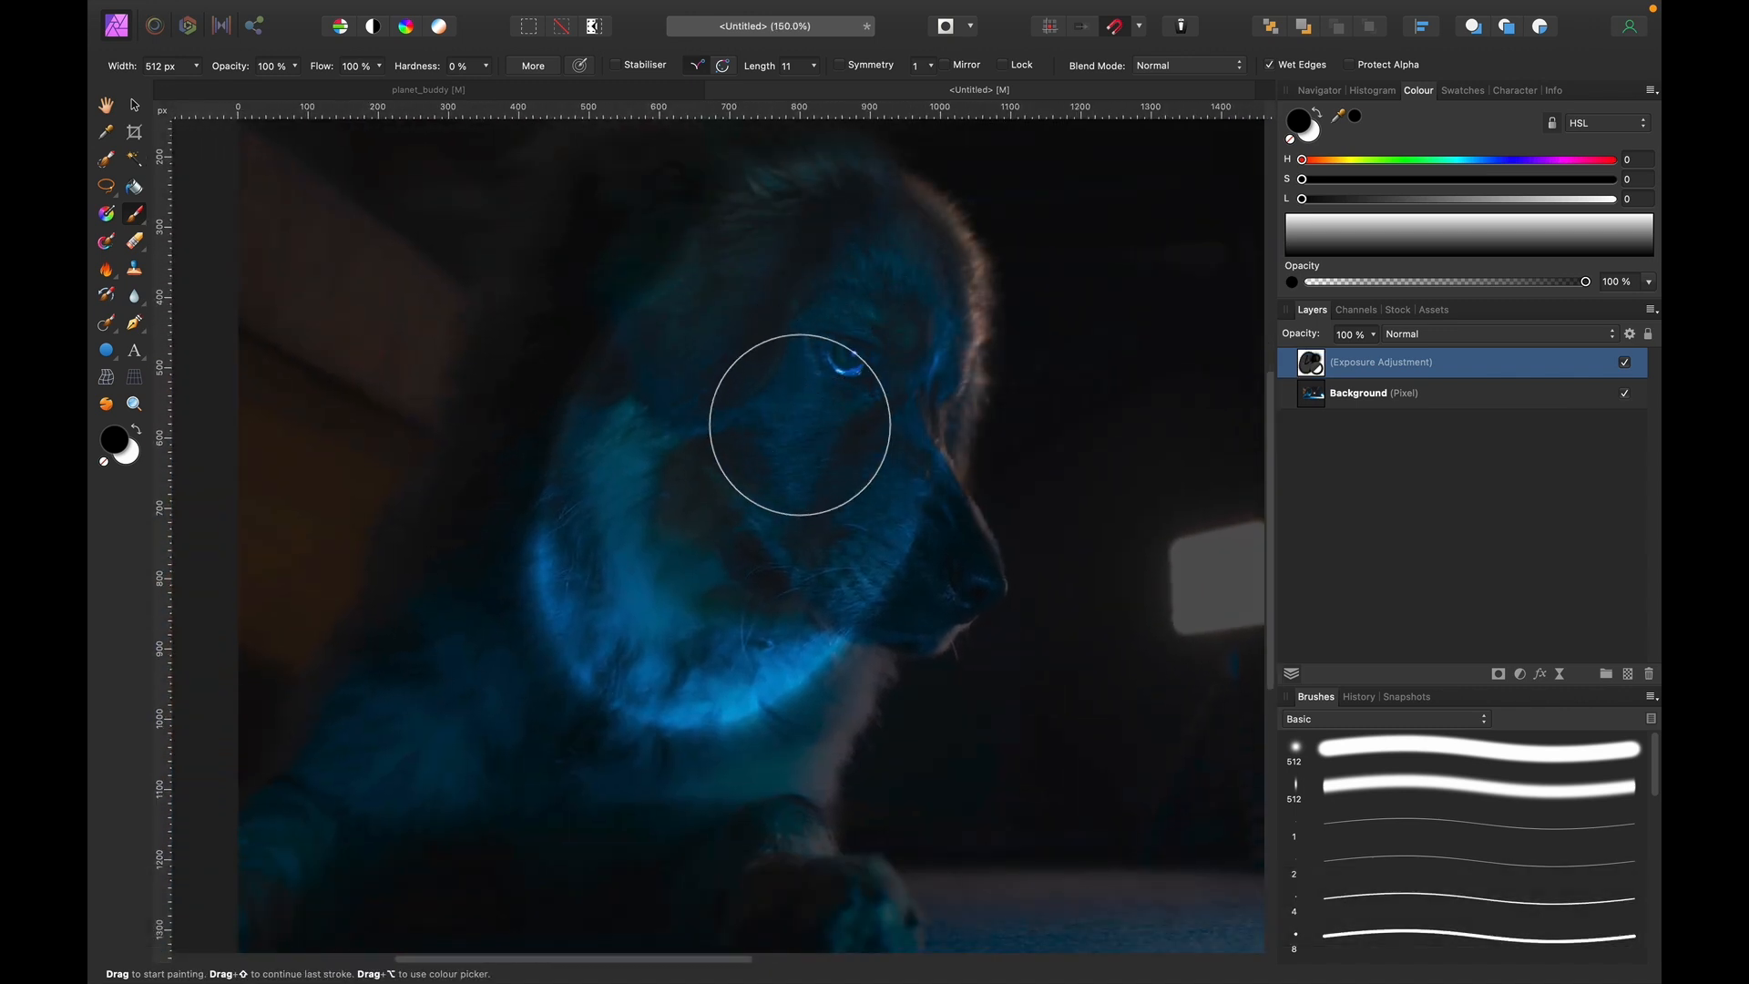
{"action": "key", "text": "bracketleft"}
{"action": "key", "text": "bracketleft"}
{"action": "key", "text": "bracketleft"}
{"action": "key", "text": "bracketleft"}
{"action": "key", "text": "bracketleft"}
{"action": "key", "text": "bracketleft"}
{"action": "mouse_move", "coordinate": [865, 510]}
{"action": "left_mouse_down"}
{"action": "mouse_move", "coordinate": [851, 617]}
{"action": "mouse_move", "coordinate": [808, 609]}
{"action": "mouse_move", "coordinate": [866, 379]}
{"action": "left_mouse_up"}
{"action": "key", "text": "space"}
{"action": "mouse_move", "coordinate": [831, 456]}
{"action": "left_mouse_down"}
{"action": "mouse_move", "coordinate": [866, 379]}
{"action": "mouse_move", "coordinate": [878, 410]}
{"action": "left_mouse_up"}
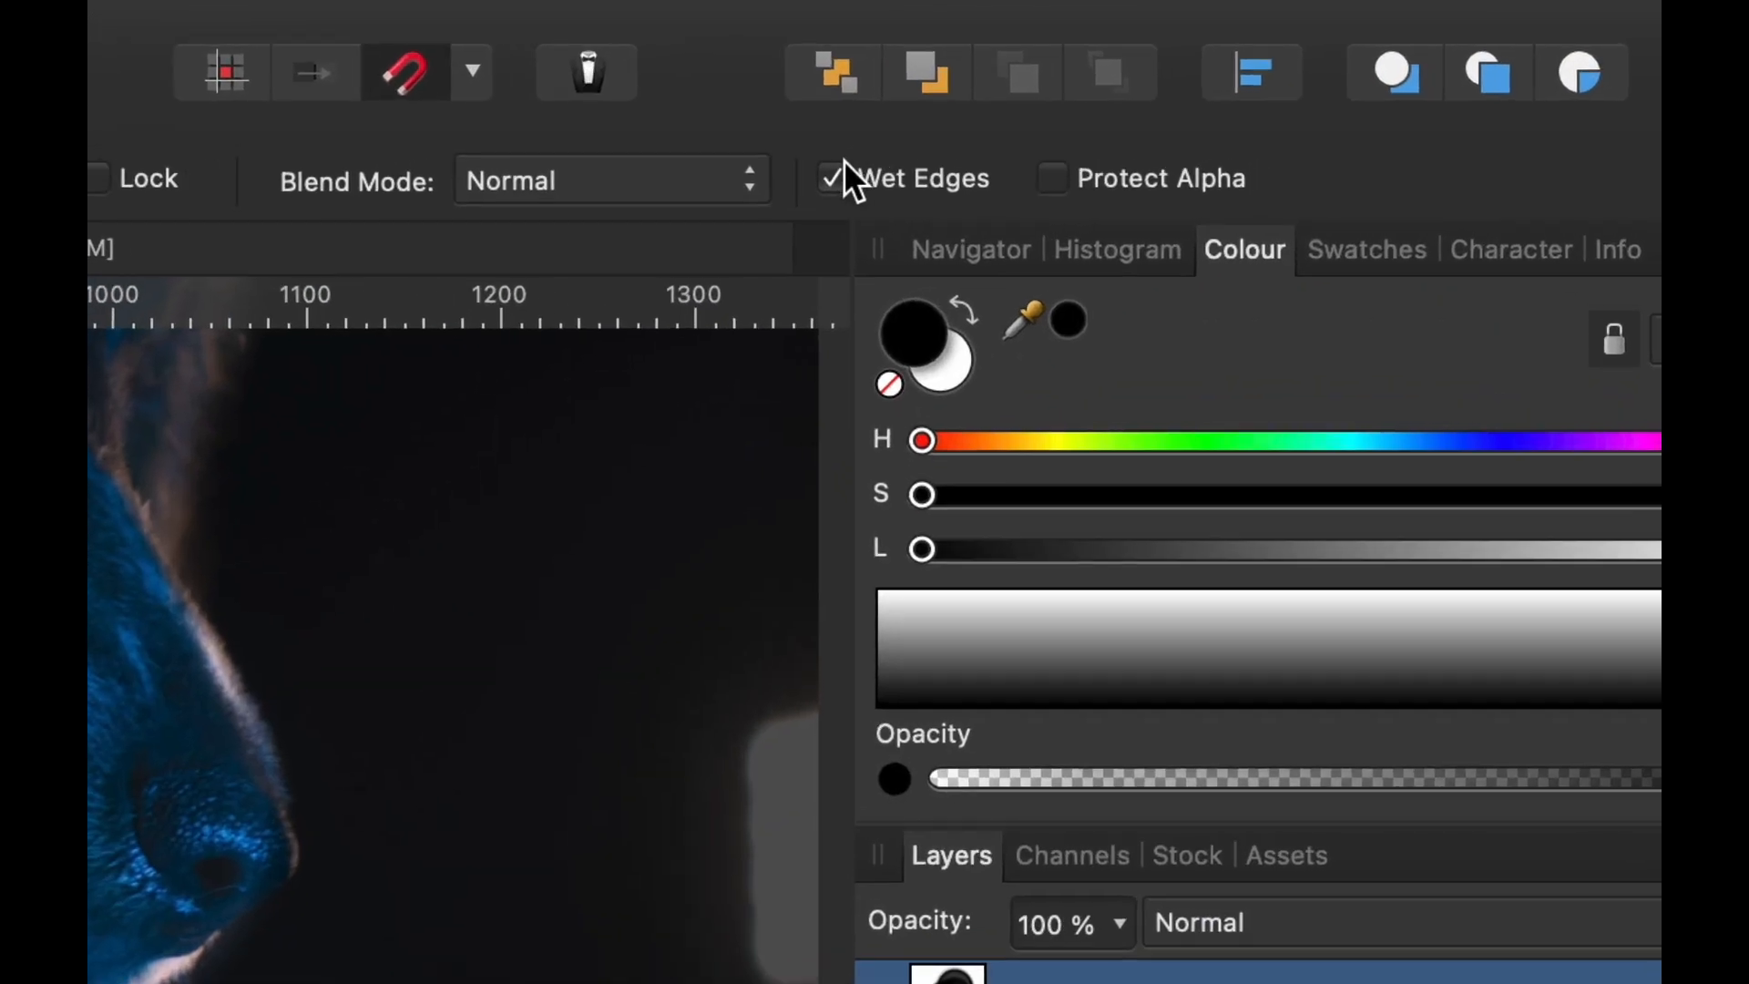
Turn off Wet Edges and mask the darkening off the puppy's chest with a brush about 550 px wide.
{"action": "left_click", "coordinate": [841, 168]}
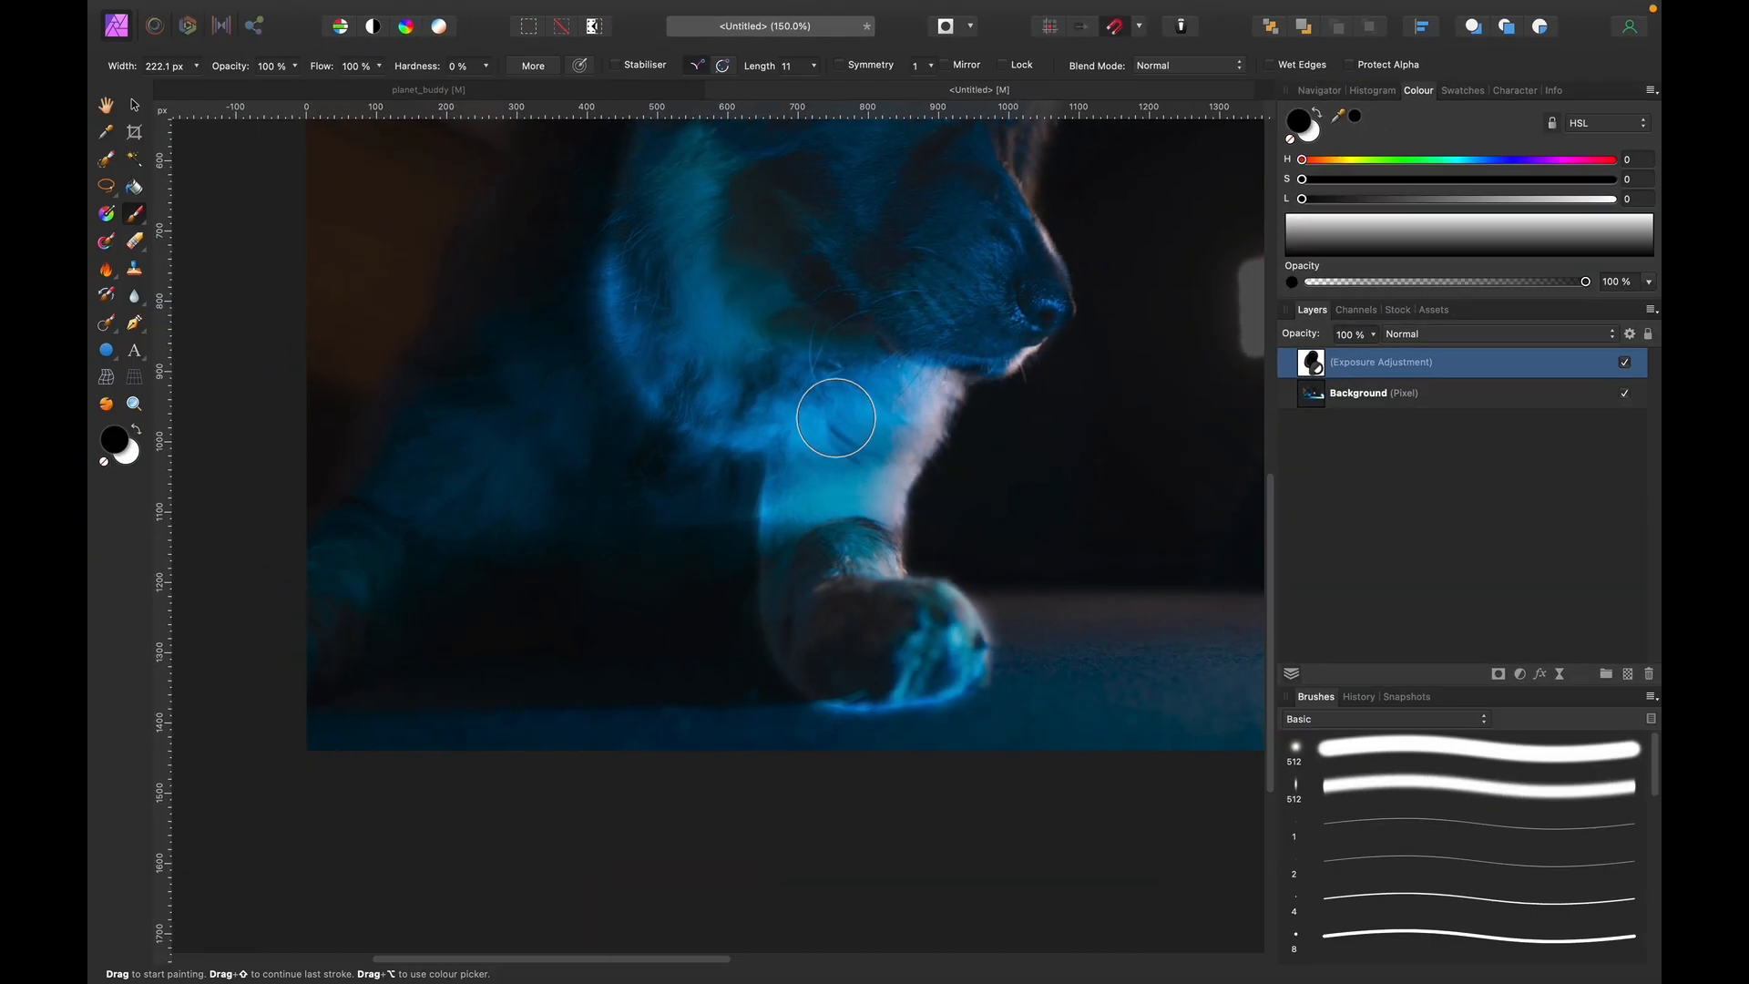
{"action": "key", "text": "bracketright"}
{"action": "key", "text": "bracketright"}
{"action": "key", "text": "bracketright"}
{"action": "key", "text": "bracketright"}
{"action": "key", "text": "bracketright"}
{"action": "key", "text": "bracketright"}
{"action": "key", "text": "bracketleft"}
{"action": "key", "text": "bracketleft"}
{"action": "key", "text": "bracketleft"}
{"action": "mouse_move", "coordinate": [750, 359]}
{"action": "left_mouse_down"}
{"action": "mouse_move", "coordinate": [720, 422]}
{"action": "mouse_move", "coordinate": [747, 371]}
{"action": "left_mouse_up"}
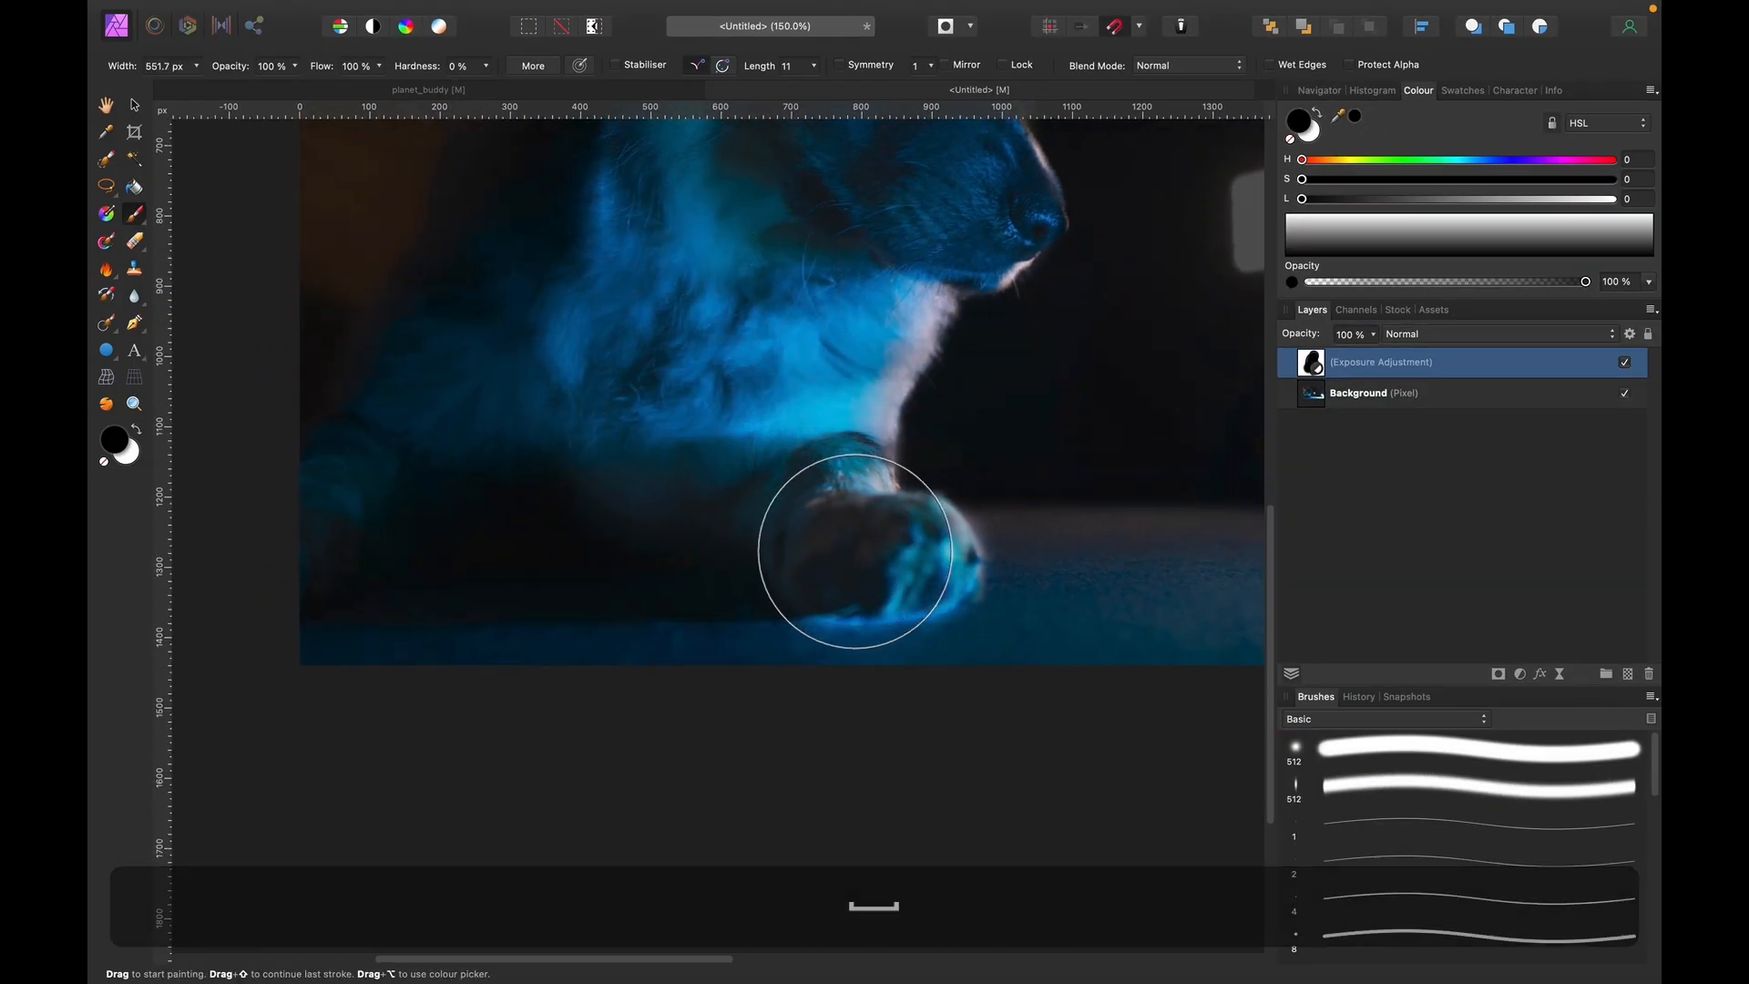
Paint white on the mask along the floor beneath the front paw with a brush about 208 px wide, restoring the darkening.
{"action": "key", "text": "bracketleft"}
{"action": "key", "text": "bracketleft"}
{"action": "key", "text": "bracketleft"}
{"action": "key", "text": "bracketleft"}
{"action": "key", "text": "bracketleft"}
{"action": "key", "text": "bracketleft"}
{"action": "key", "text": "x"}
{"action": "left_click_drag", "start_coordinate": [829, 673], "coordinate": [979, 659]}
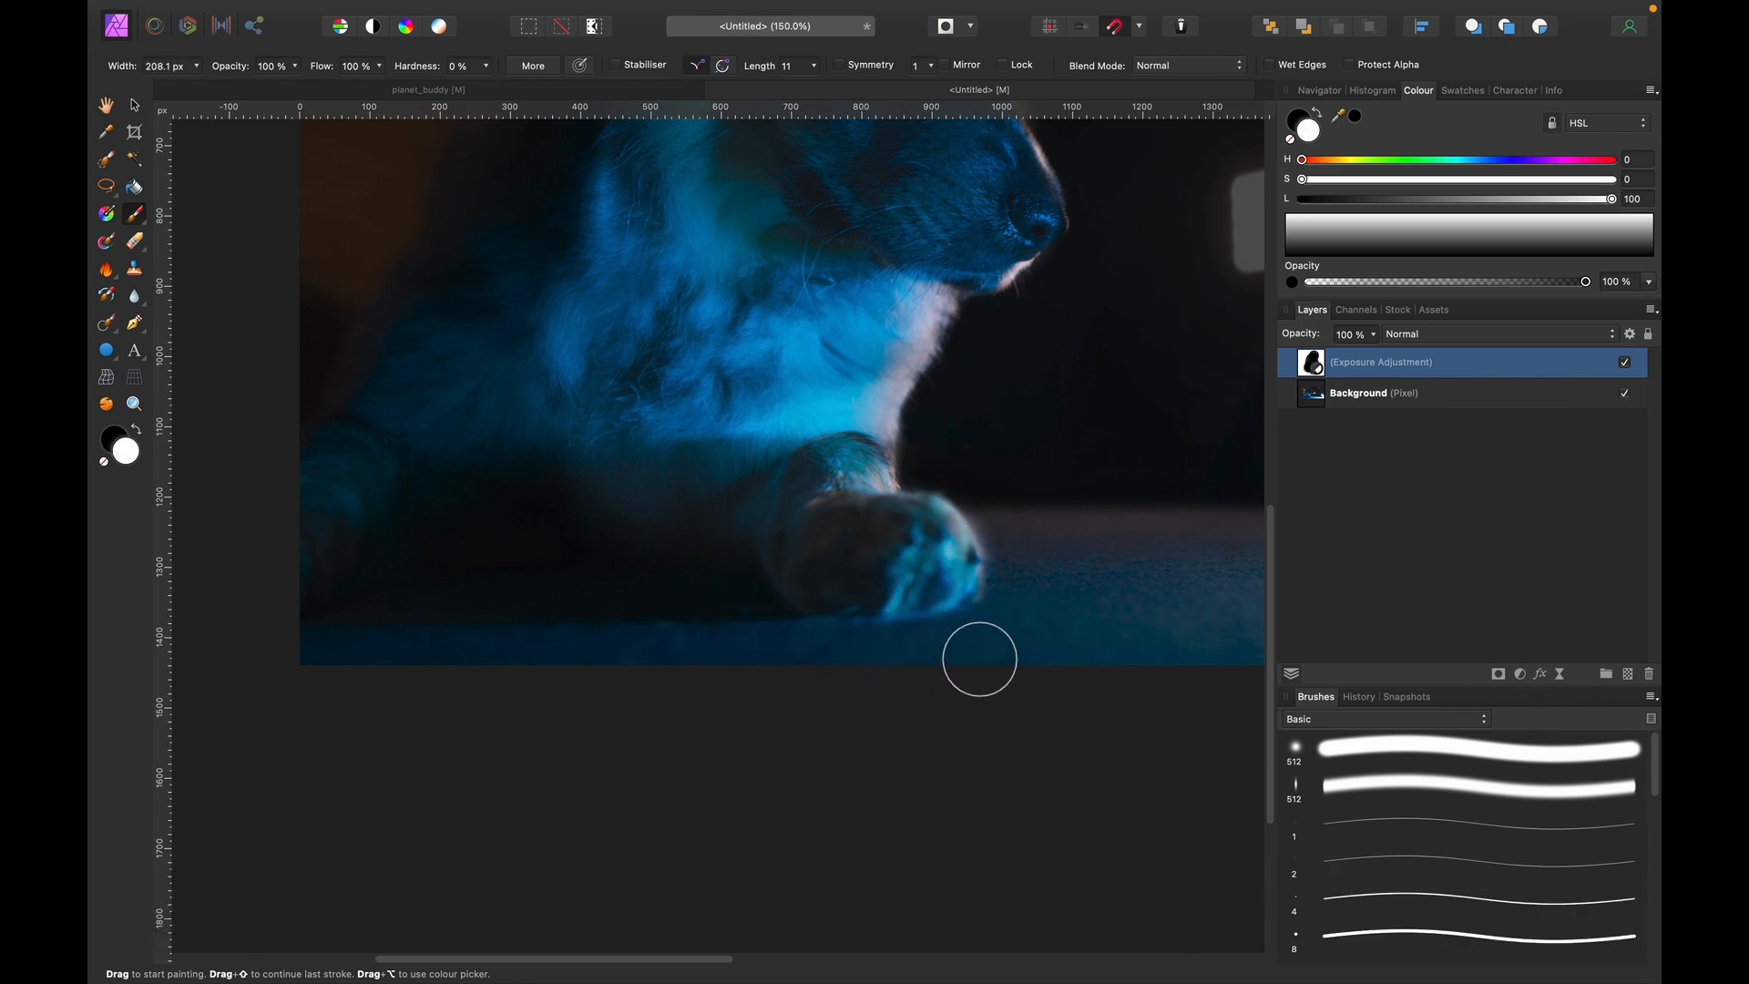
Switch back to black, enlarge the brush and paint the puppy's head and body out of the darkening.
{"action": "key", "text": "x"}
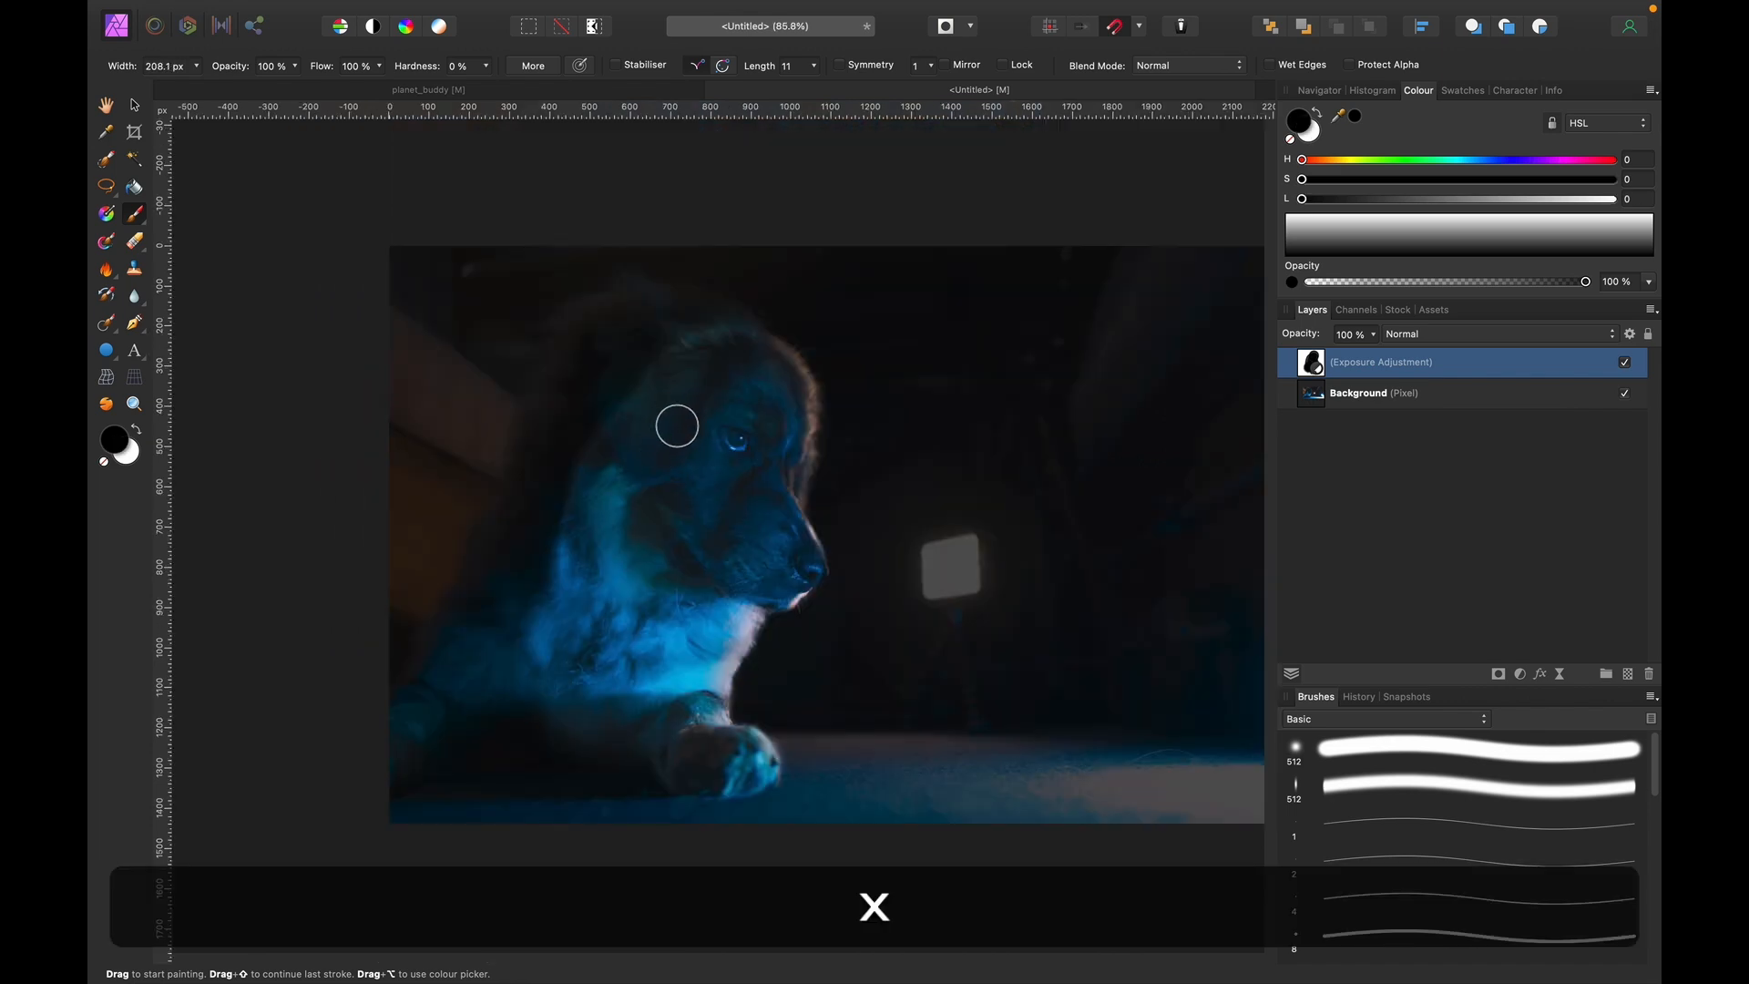
{"action": "key", "text": "bracketright"}
{"action": "key", "text": "bracketright"}
{"action": "key", "text": "bracketright"}
{"action": "key", "text": "bracketright"}
{"action": "key", "text": "bracketright"}
{"action": "key", "text": "bracketright"}
{"action": "key", "text": "bracketright"}
{"action": "key", "text": "bracketright"}
{"action": "key", "text": "bracketright"}
{"action": "key", "text": "bracketright"}
{"action": "key", "text": "bracketright"}
{"action": "key", "text": "bracketright"}
{"action": "key", "text": "bracketright"}
{"action": "key", "text": "bracketright"}
{"action": "key", "text": "bracketleft"}
{"action": "key", "text": "bracketleft"}
{"action": "key", "text": "bracketleft"}
{"action": "mouse_move", "coordinate": [683, 405]}
{"action": "left_mouse_down"}
{"action": "mouse_move", "coordinate": [568, 652]}
{"action": "mouse_move", "coordinate": [569, 637]}
{"action": "mouse_move", "coordinate": [525, 664]}
{"action": "mouse_move", "coordinate": [445, 741]}
{"action": "mouse_move", "coordinate": [531, 737]}
{"action": "mouse_move", "coordinate": [628, 697]}
{"action": "mouse_move", "coordinate": [702, 505]}
{"action": "mouse_move", "coordinate": [688, 394]}
{"action": "mouse_move", "coordinate": [732, 386]}
{"action": "mouse_move", "coordinate": [746, 422]}
{"action": "mouse_move", "coordinate": [696, 684]}
{"action": "mouse_move", "coordinate": [710, 757]}
{"action": "mouse_move", "coordinate": [722, 730]}
{"action": "mouse_move", "coordinate": [527, 577]}
{"action": "left_mouse_up"}
Brighten the lit floor from the puppy to the lamp by painting black on the mask with a brush about 653 px wide.
{"action": "key", "text": "bracketleft"}
{"action": "key", "text": "bracketleft"}
{"action": "key", "text": "bracketleft"}
{"action": "key", "text": "super+space"}
{"action": "key", "text": "bracketright"}
{"action": "key", "text": "bracketright"}
{"action": "key", "text": "bracketright"}
{"action": "key", "text": "bracketright"}
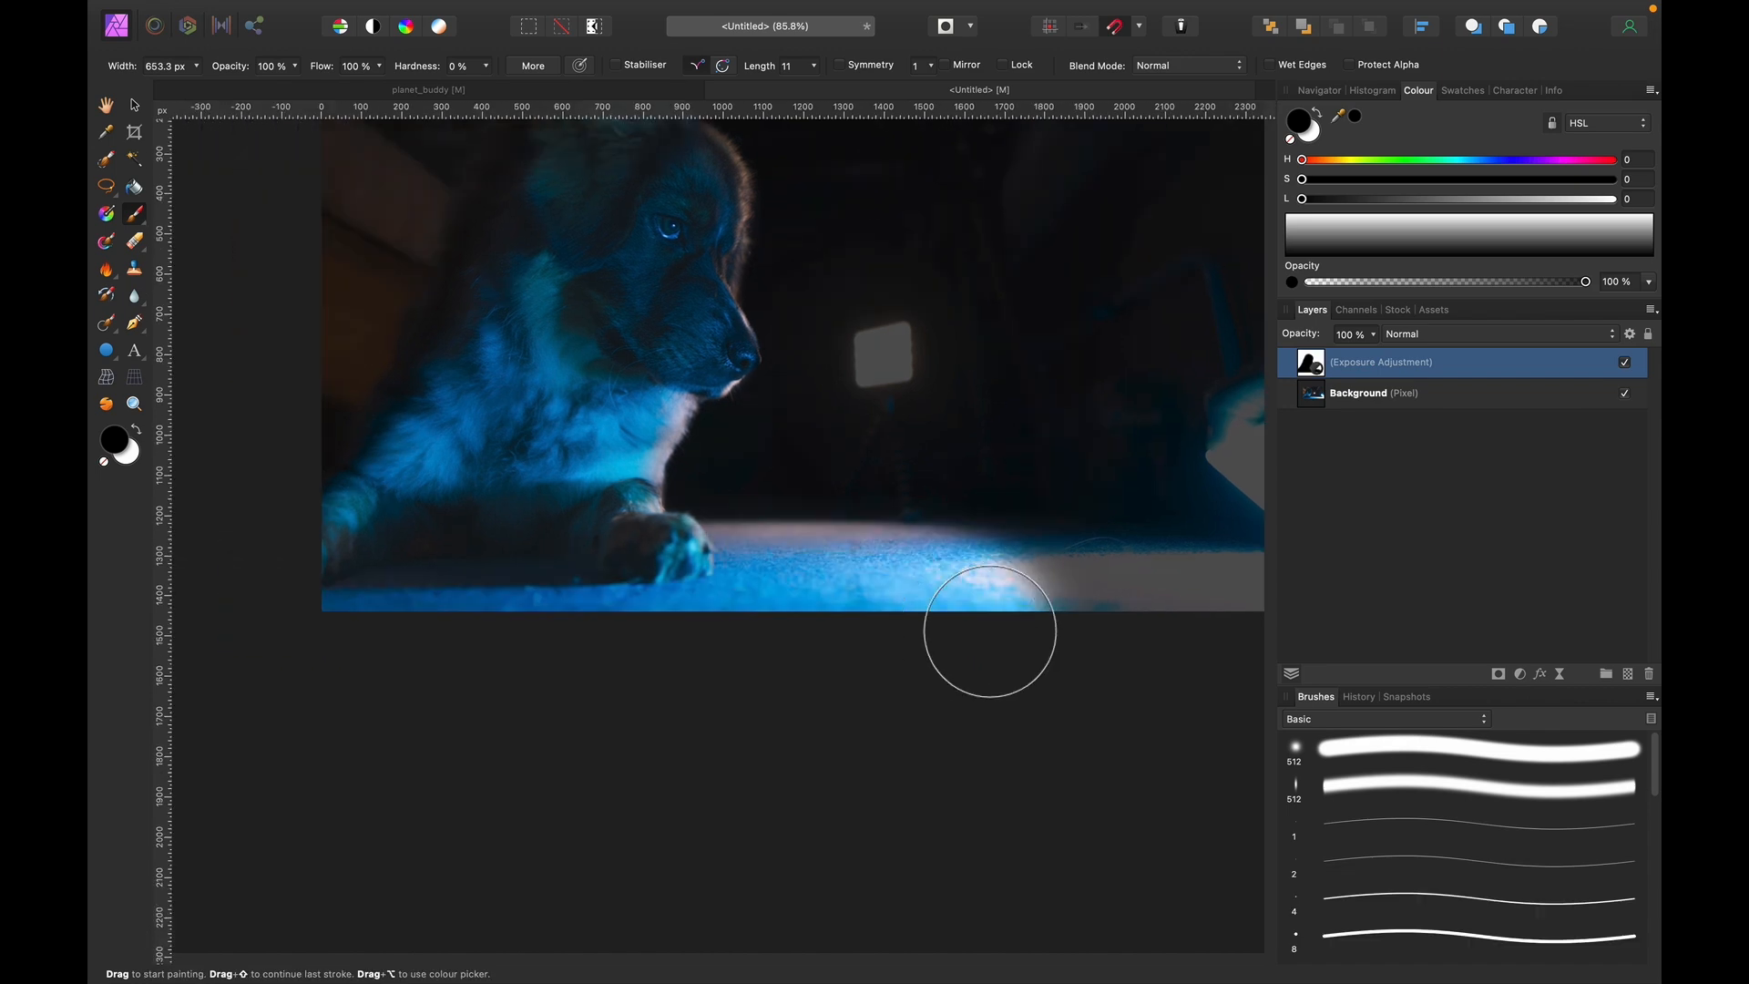
{"action": "left_click_drag", "start_coordinate": [987, 632], "coordinate": [1032, 644]}
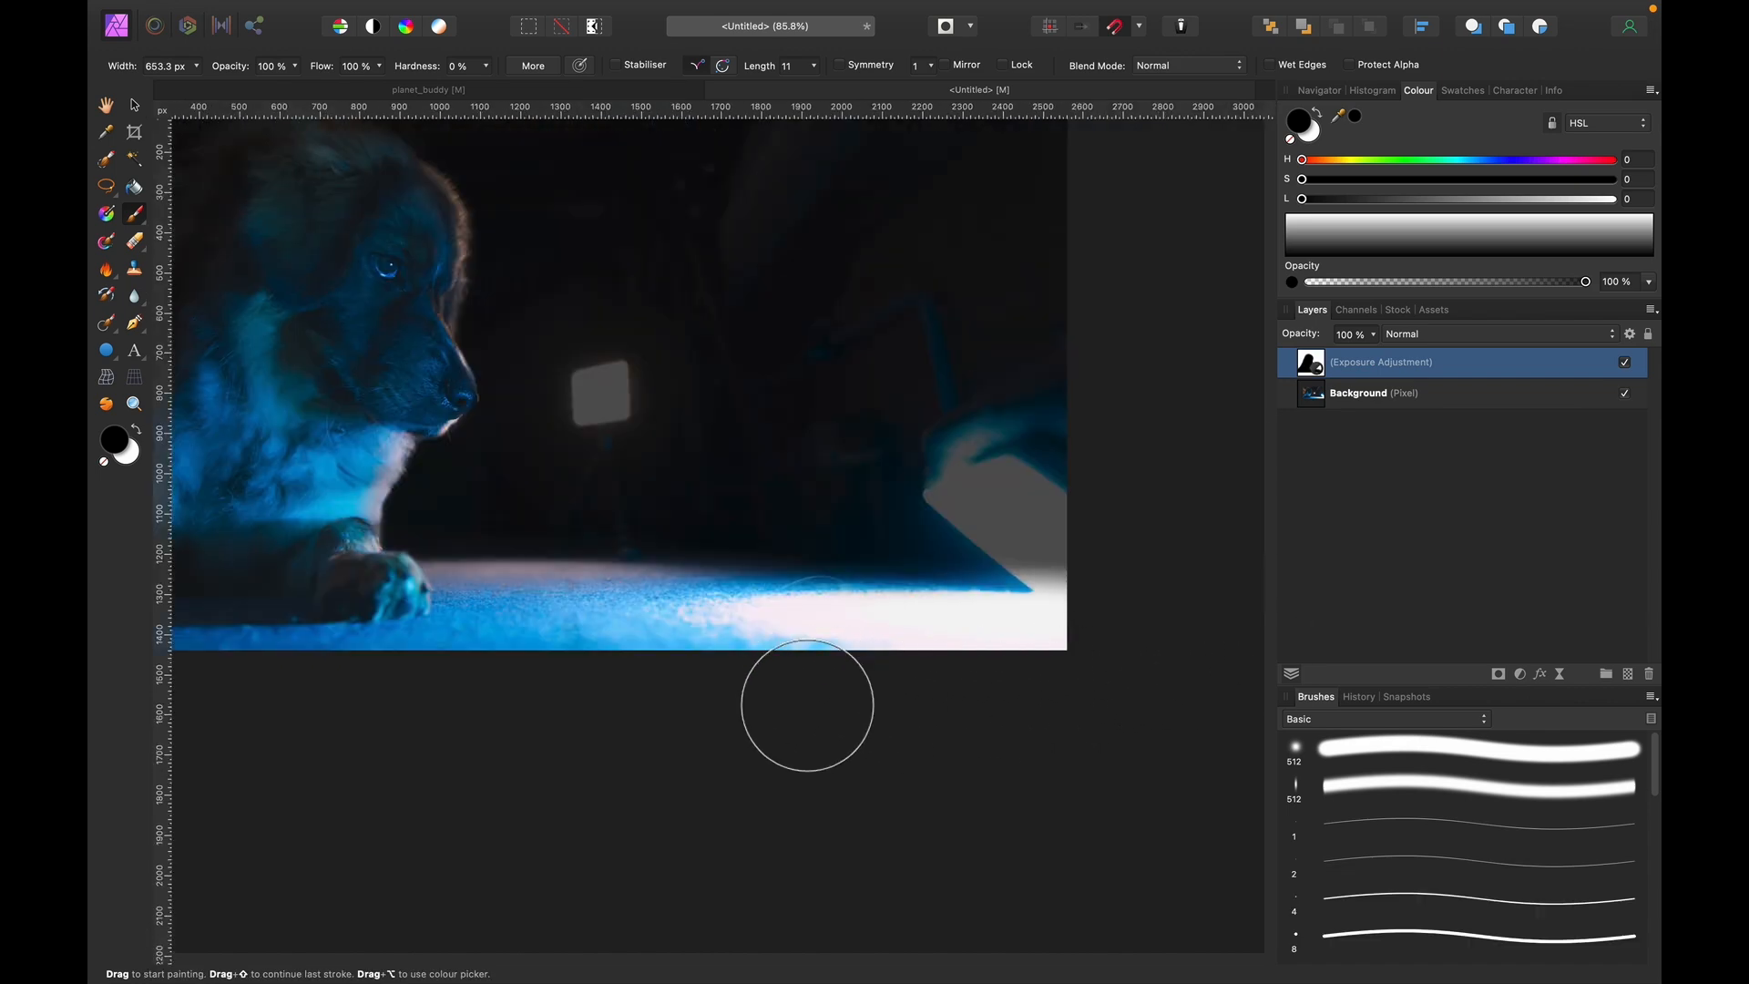
{"action": "left_click_drag", "start_coordinate": [838, 736], "coordinate": [1003, 664]}
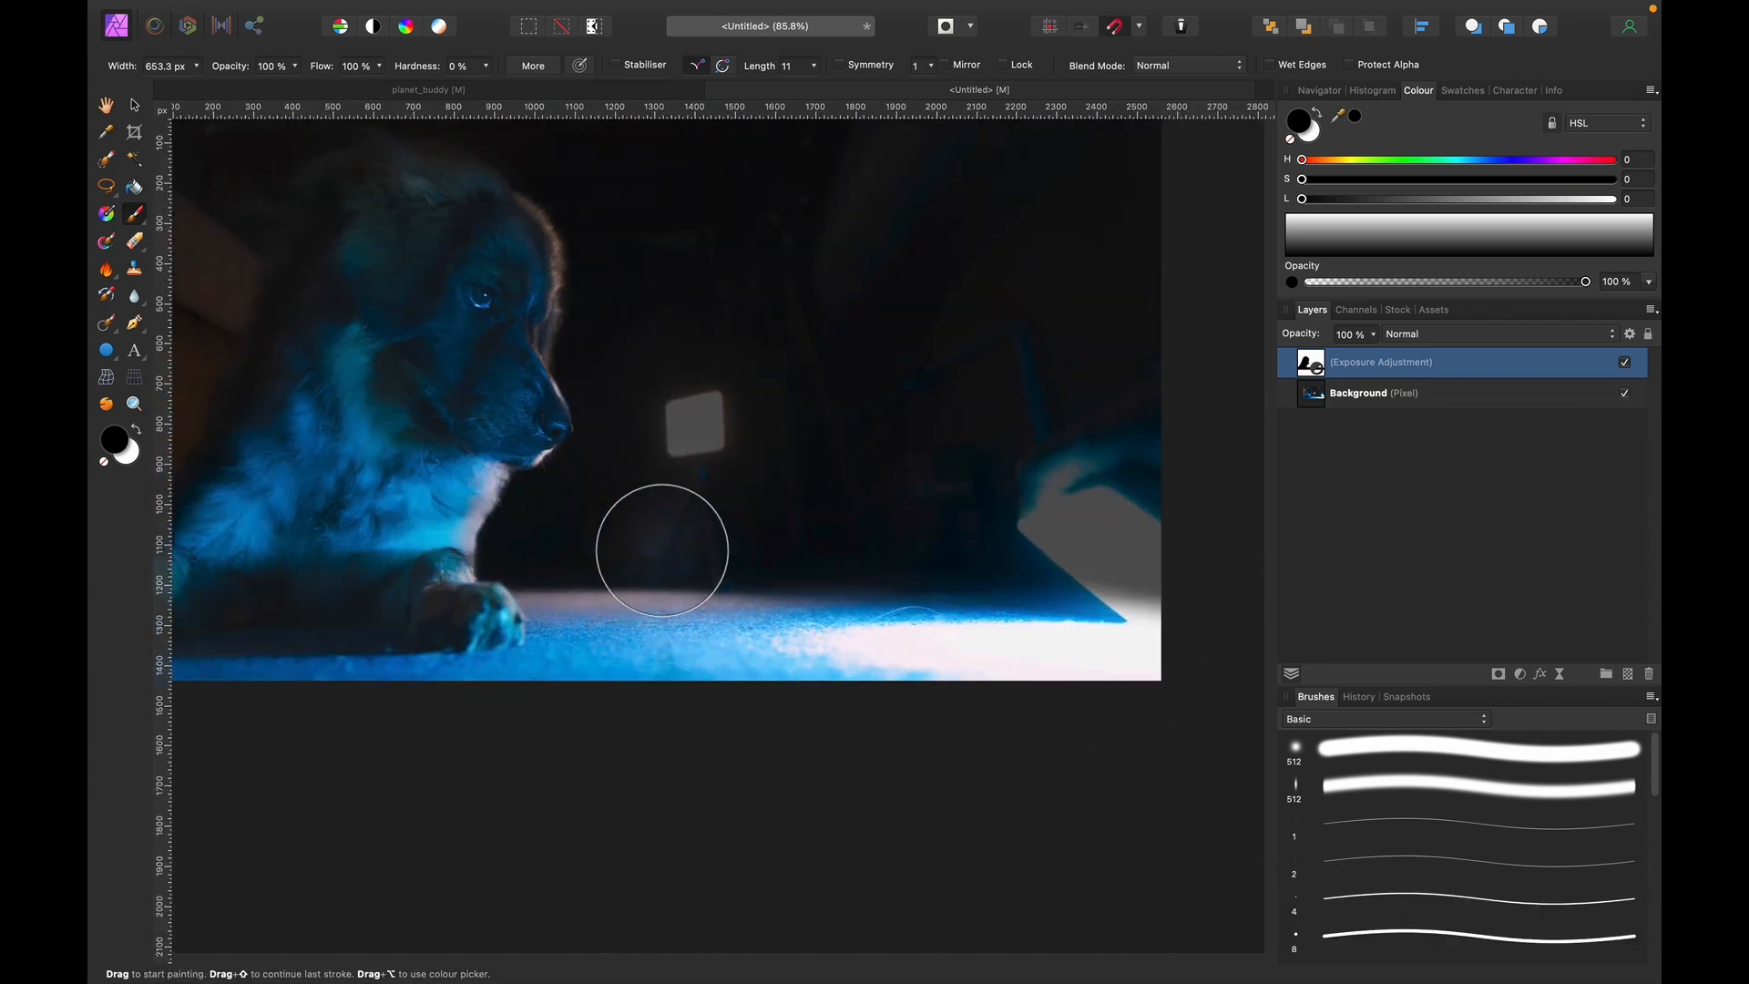
{"action": "key", "text": "x"}
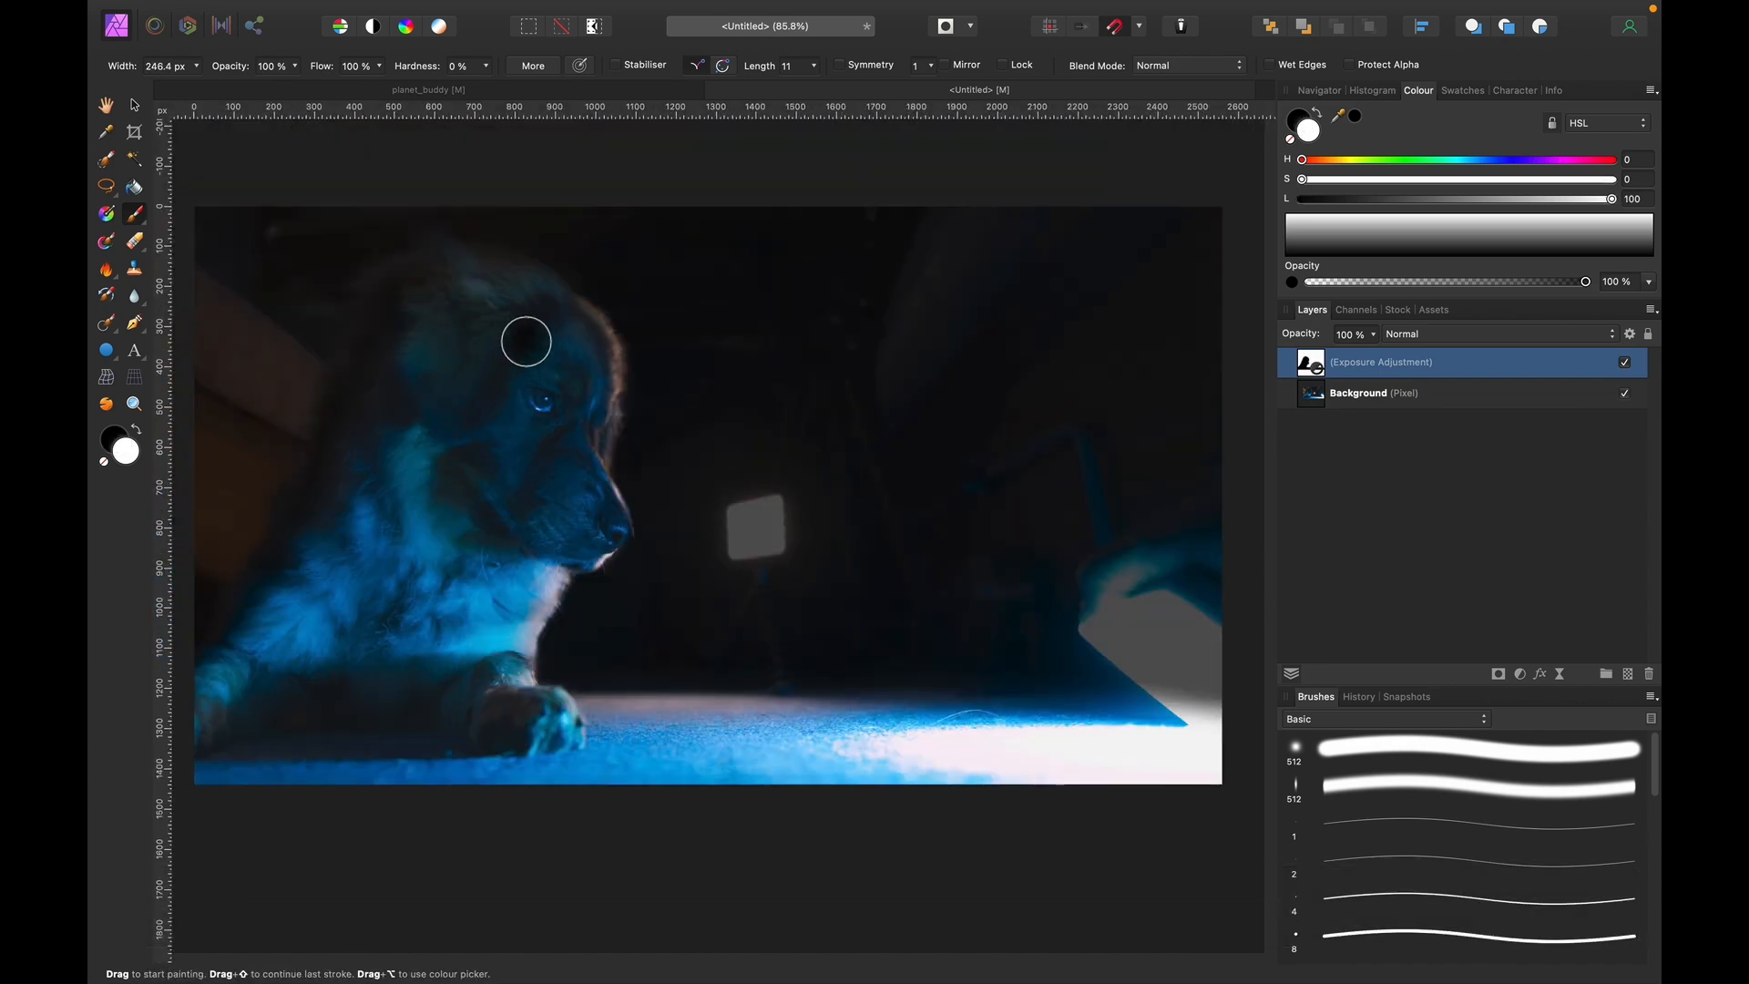
{"action": "key", "text": "x"}
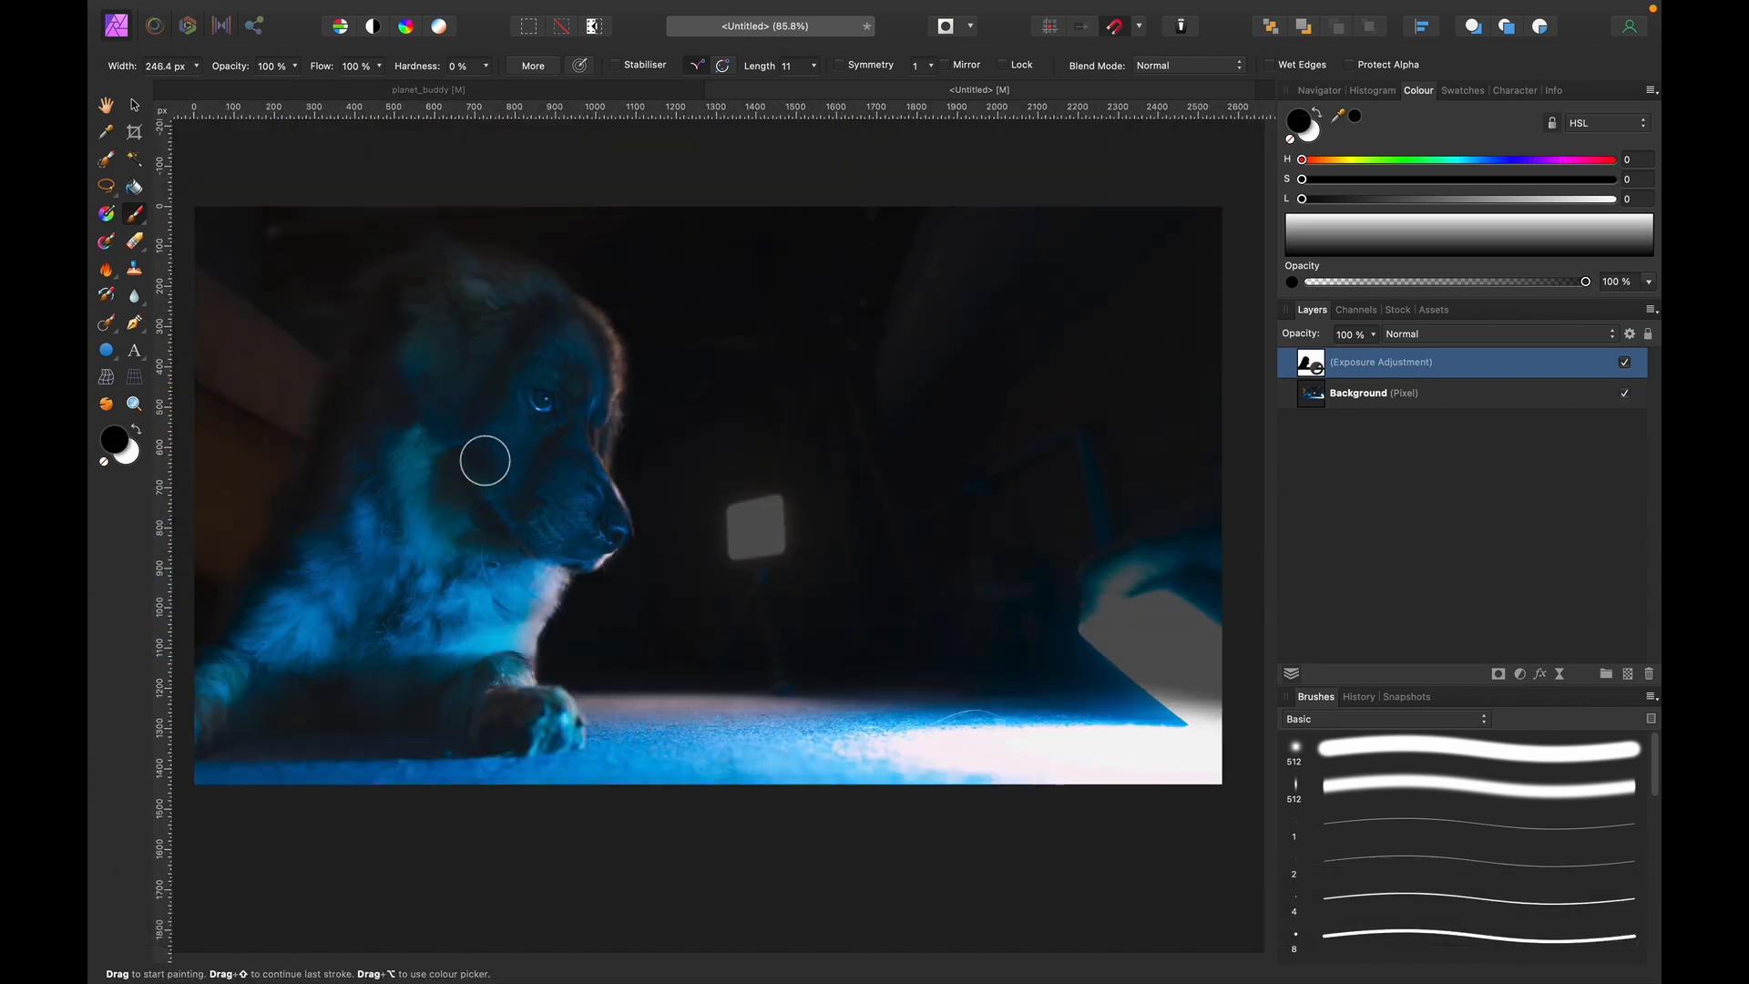
{"action": "key", "text": "space"}
{"action": "left_click_drag", "start_coordinate": [691, 545], "coordinate": [546, 587]}
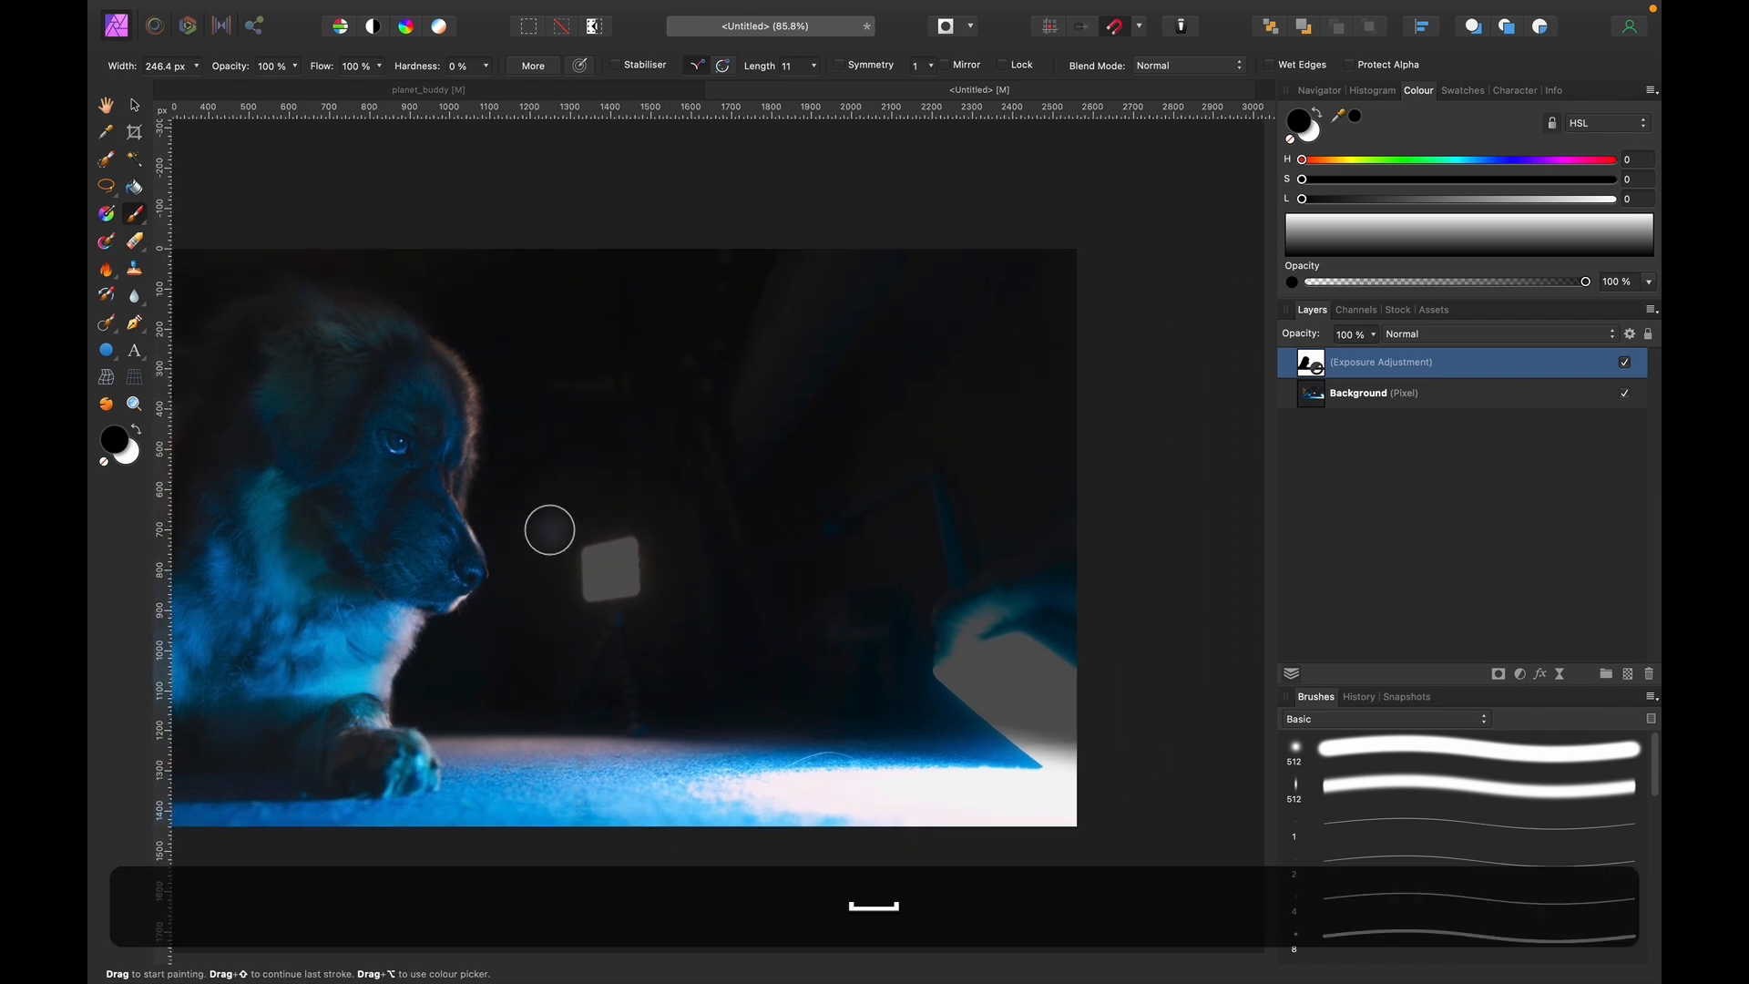
{"action": "key", "text": "space"}
{"action": "left_click_drag", "start_coordinate": [679, 570], "coordinate": [712, 512]}
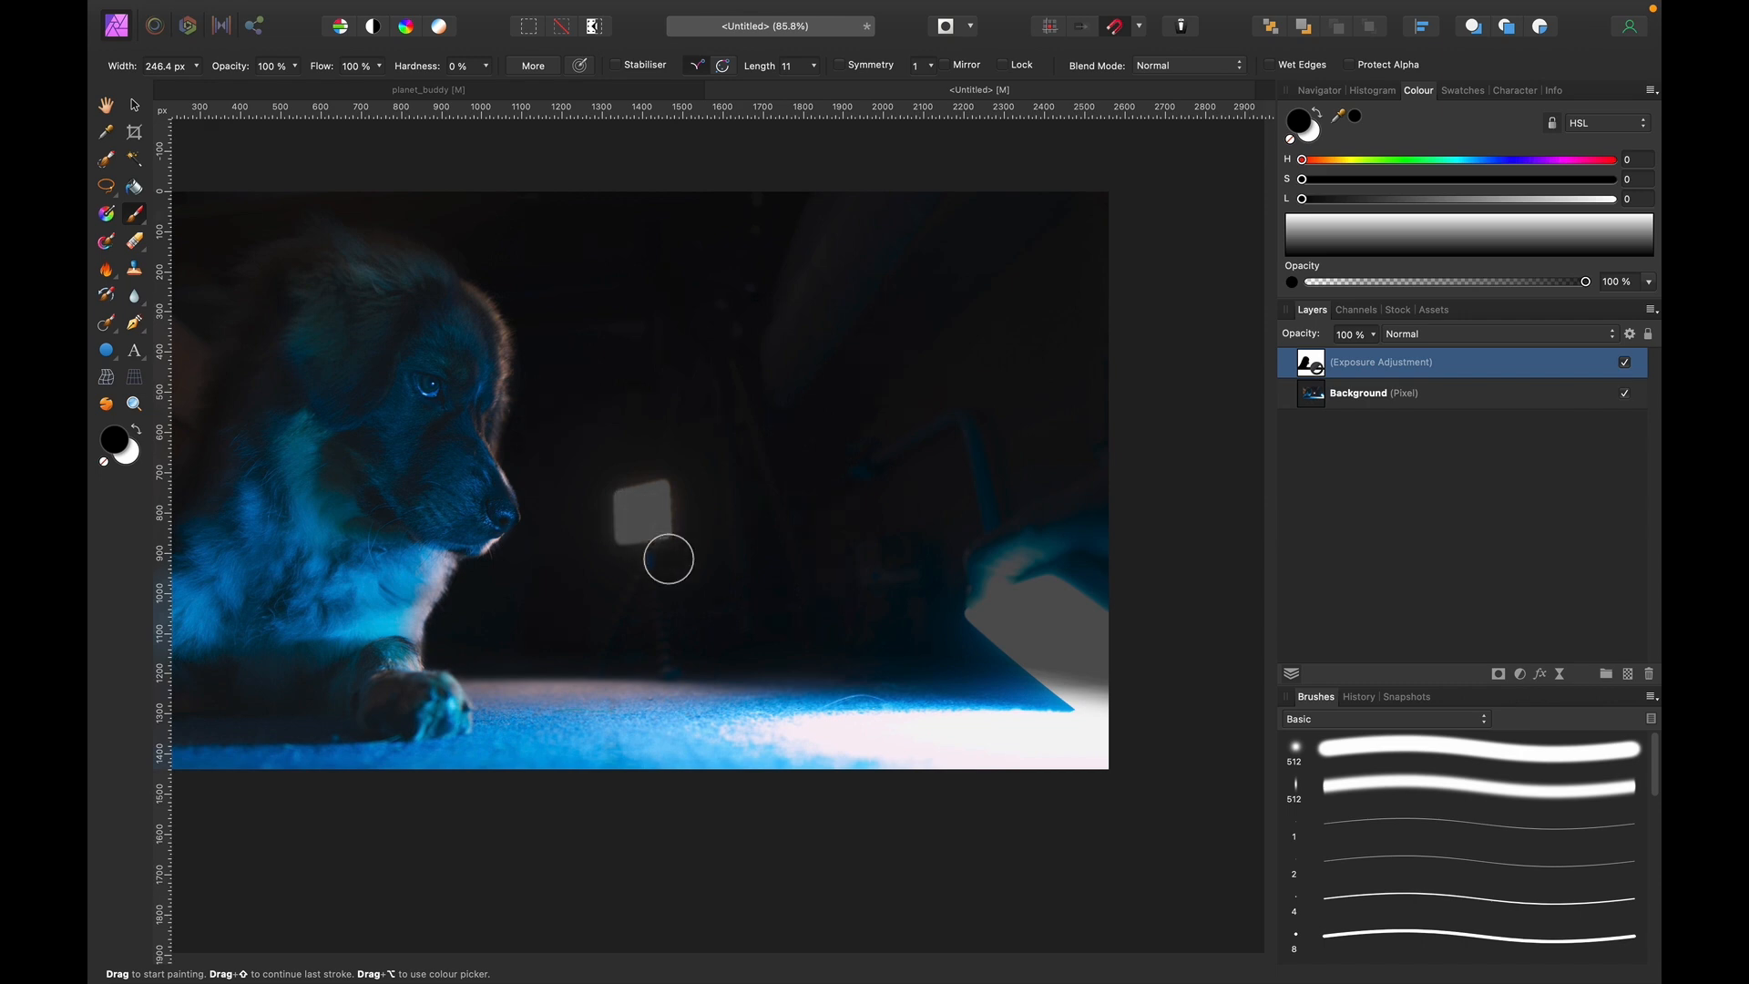
Add an empty pixel layer directly above the Background layer and activate the Inpainting Brush Tool.
{"action": "left_click", "coordinate": [1369, 399]}
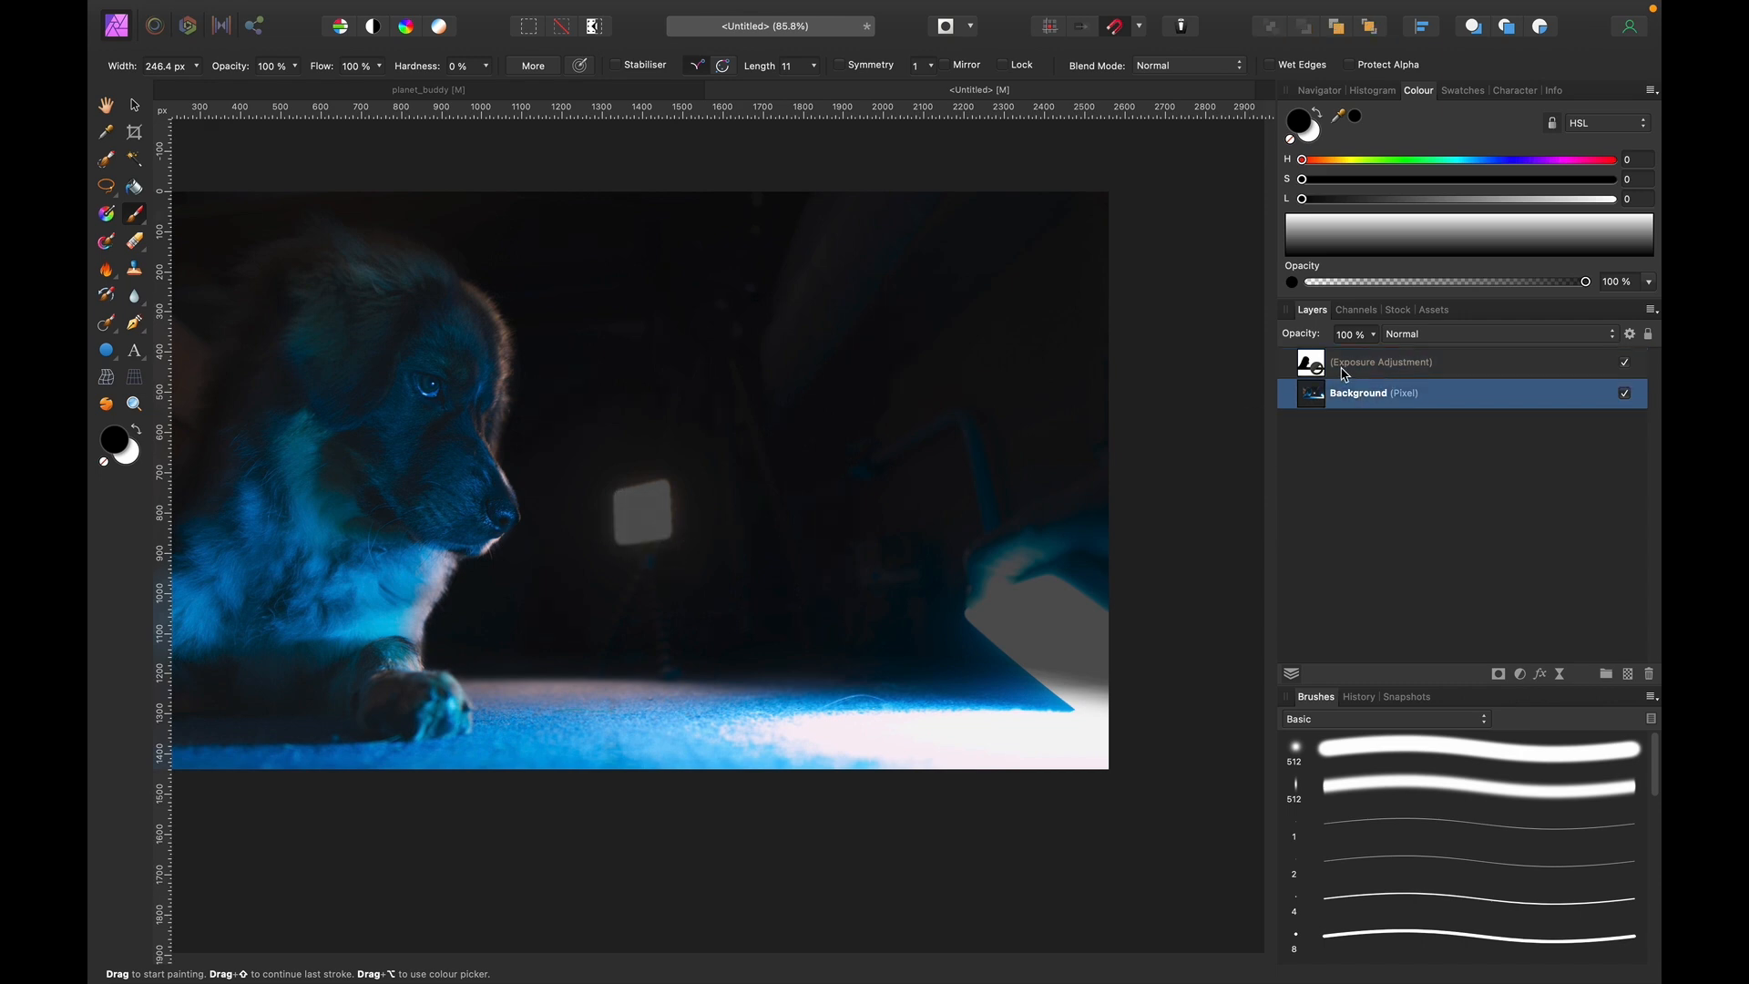
{"action": "key", "text": "super+shift+n"}
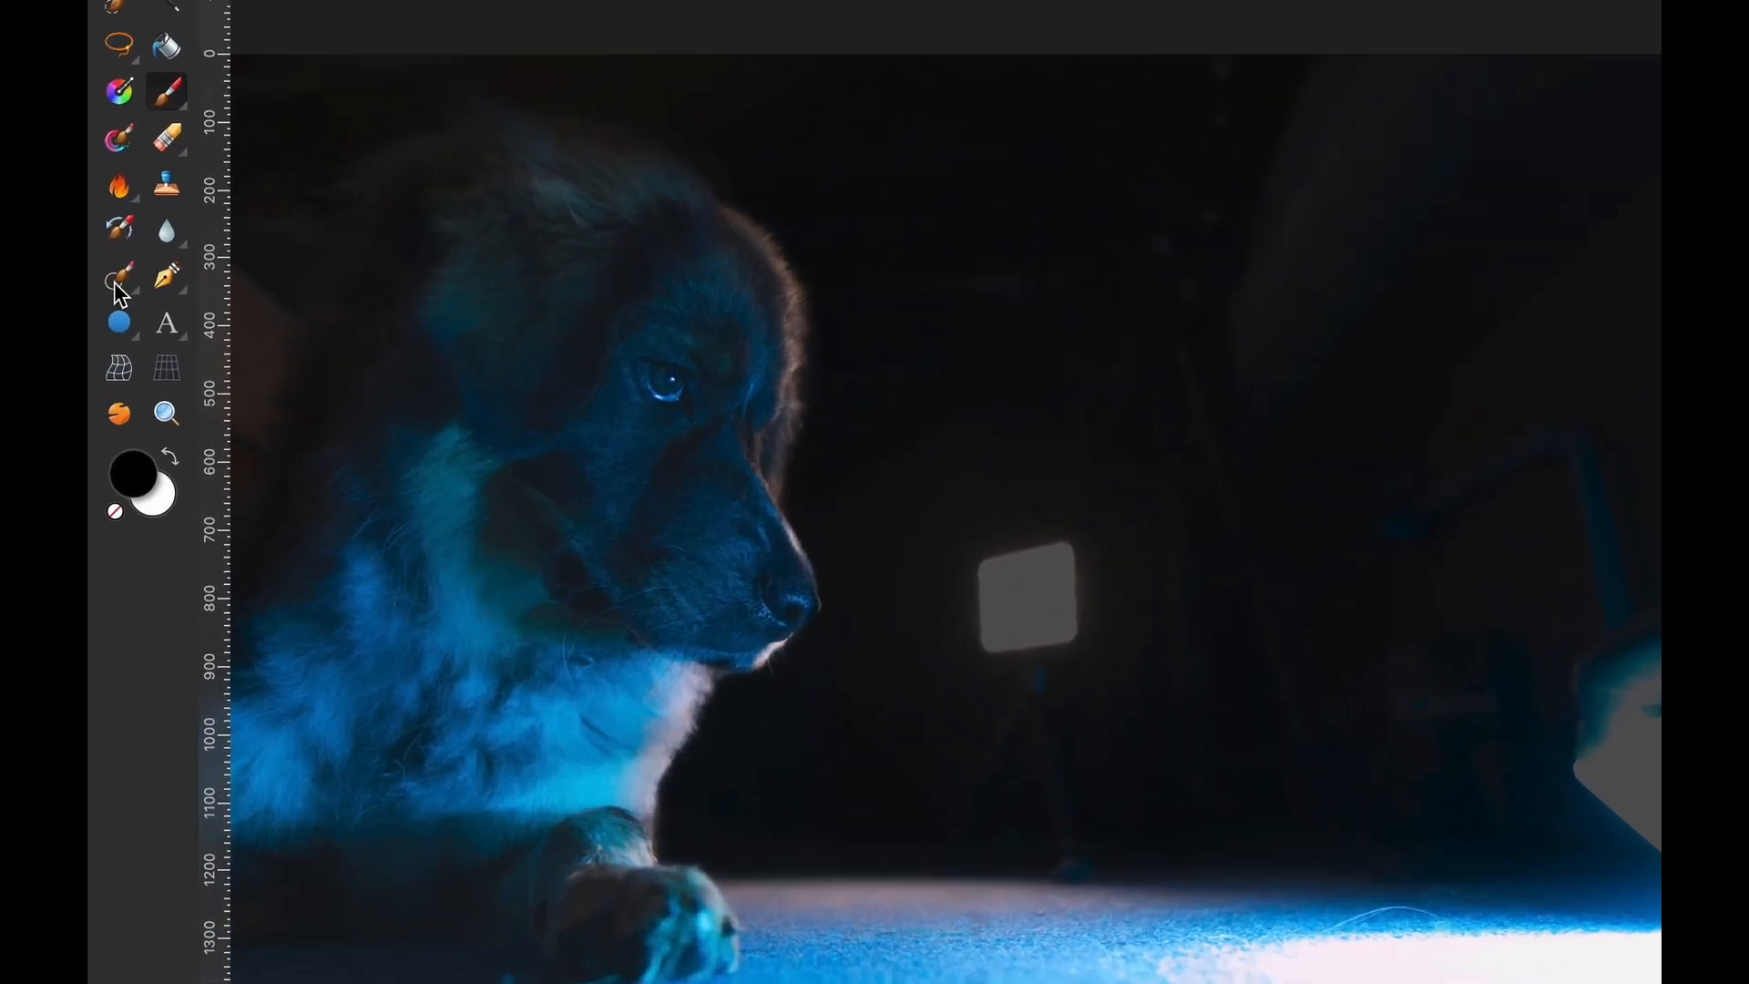
{"action": "left_click", "coordinate": [116, 269]}
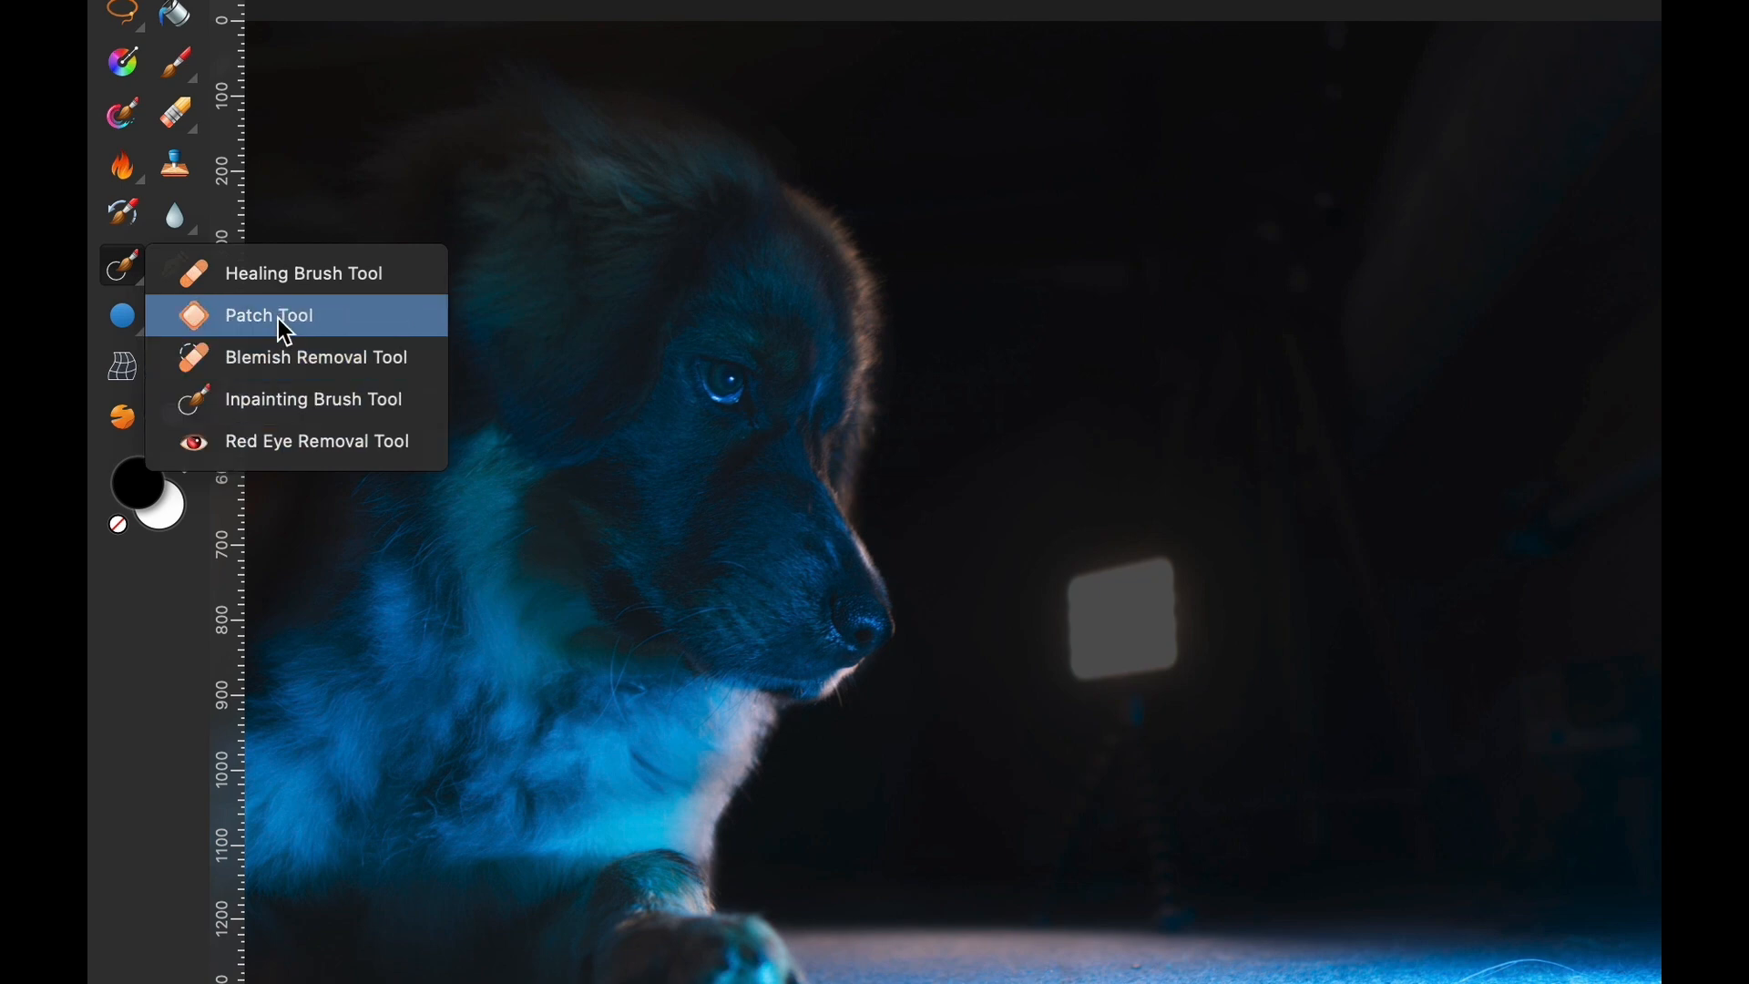
{"action": "left_click", "coordinate": [259, 414]}
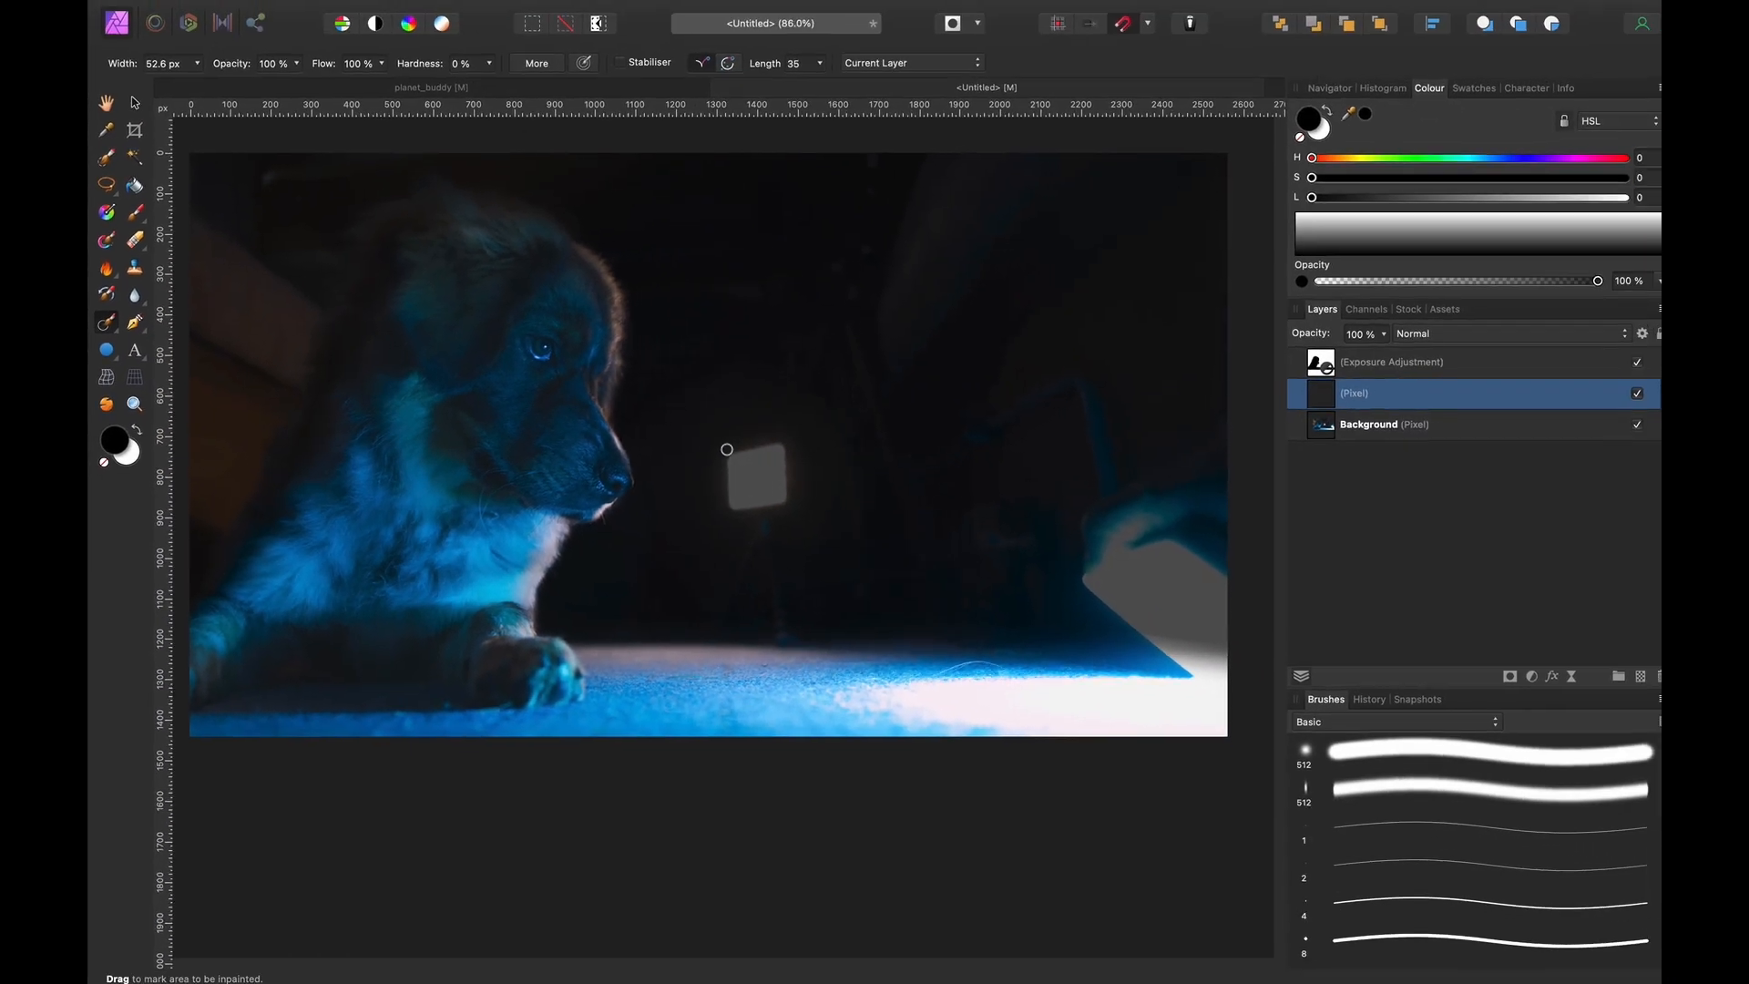
Set the Inpainting Brush to about 234 px sampling Current Layer & Below, and paint out the small square light and its tripod.
{"action": "key", "text": "bracketright"}
{"action": "key", "text": "bracketright"}
{"action": "key", "text": "bracketright"}
{"action": "key", "text": "bracketright"}
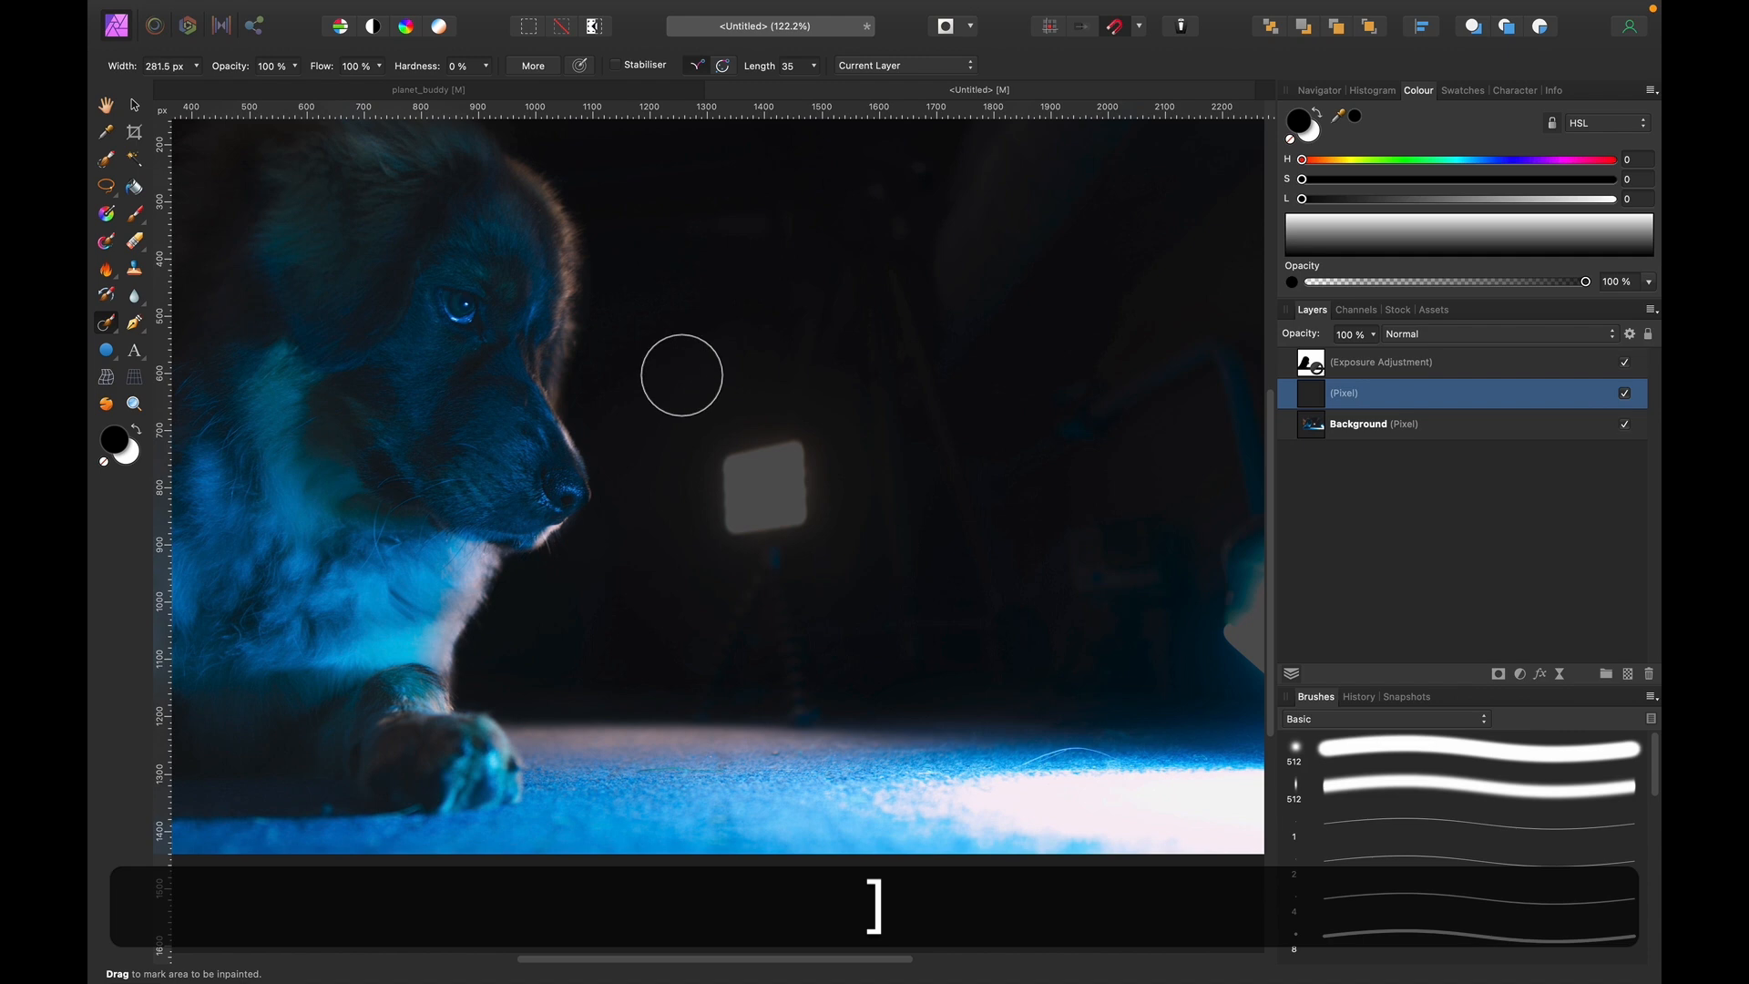
{"action": "left_click", "coordinate": [841, 46]}
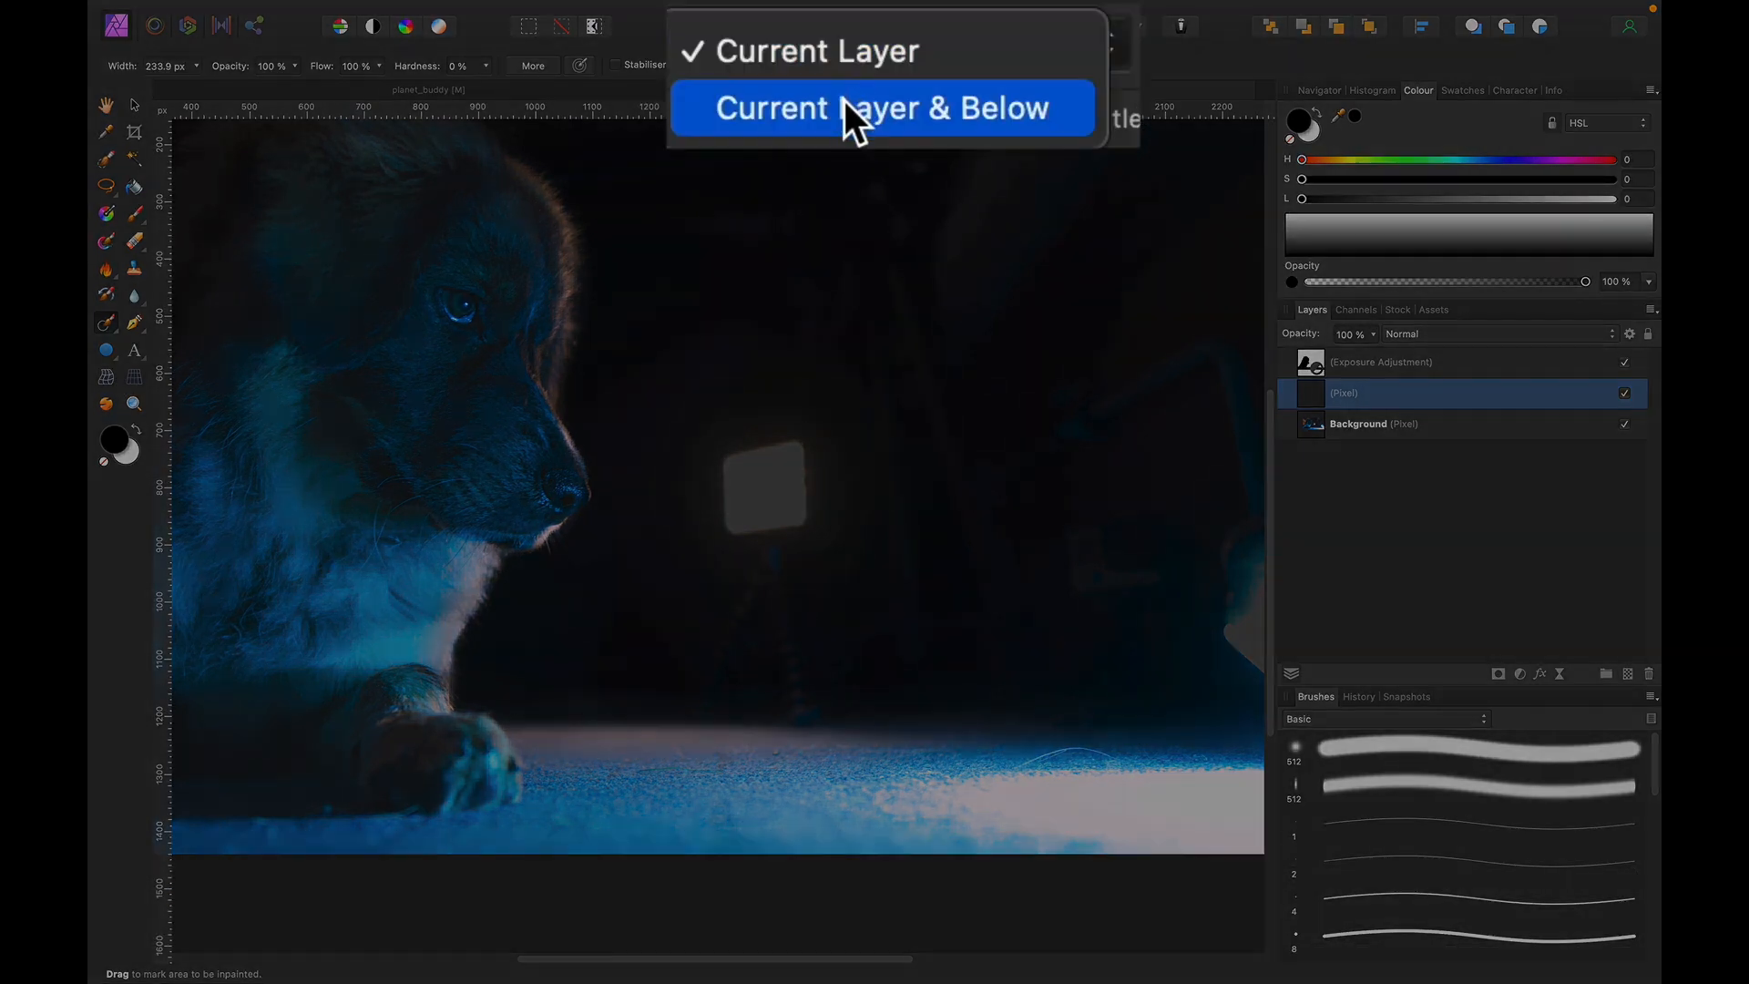
{"action": "left_click", "coordinate": [839, 102]}
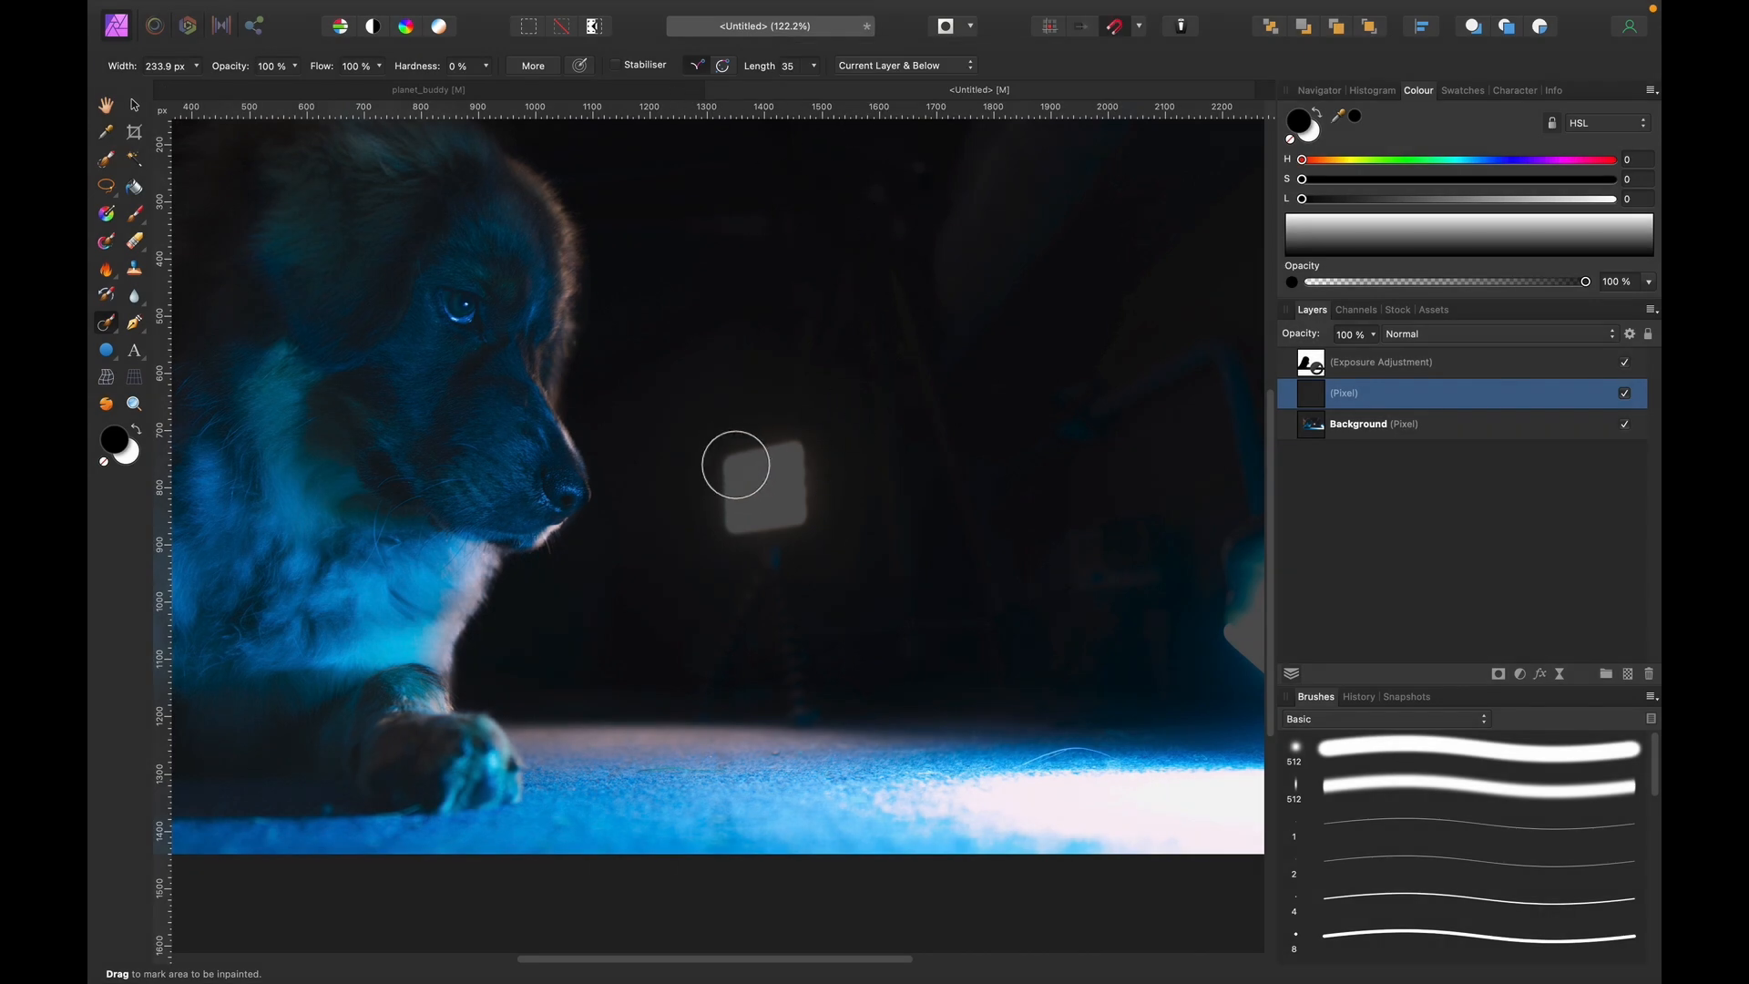
{"action": "mouse_move", "coordinate": [736, 464]}
{"action": "left_mouse_down"}
{"action": "mouse_move", "coordinate": [730, 527]}
{"action": "mouse_move", "coordinate": [779, 531]}
{"action": "mouse_move", "coordinate": [792, 469]}
{"action": "mouse_move", "coordinate": [752, 486]}
{"action": "left_mouse_up"}
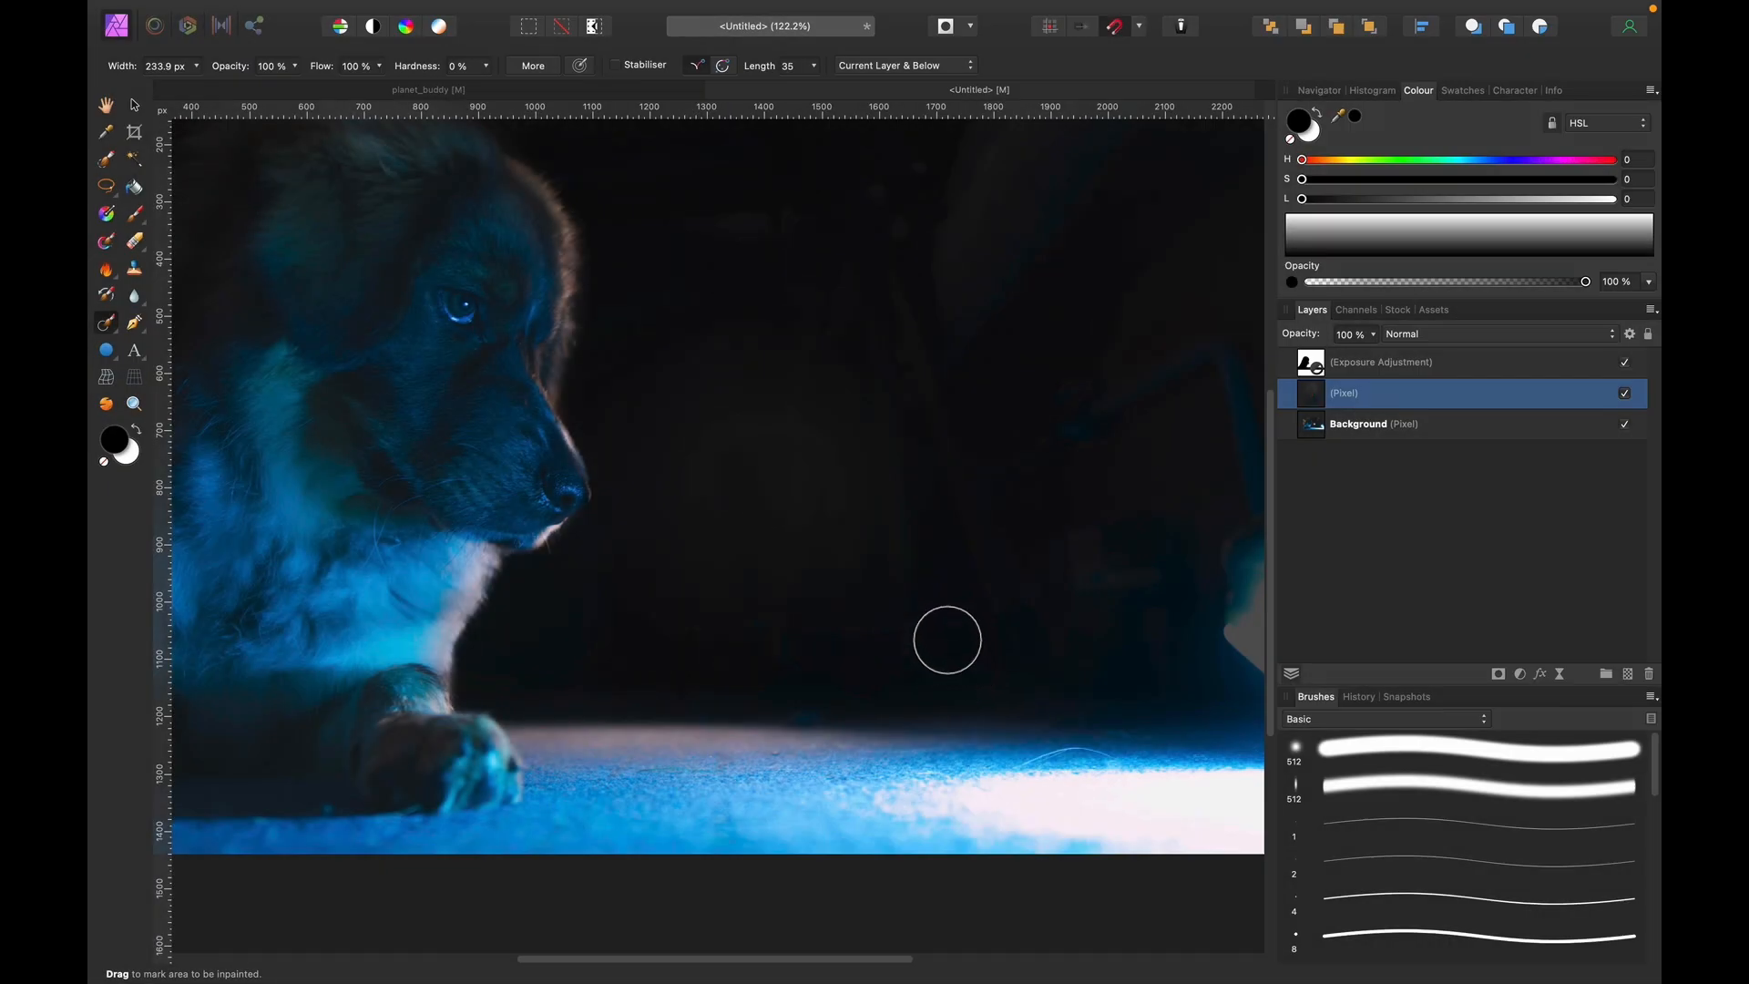
Reduce the Inpainting Brush to about 122 px and paint out the remaining clutter in the dark background between puppy and lamp.
{"action": "key", "text": "space"}
{"action": "left_click_drag", "start_coordinate": [874, 525], "coordinate": [801, 504]}
{"action": "mouse_move", "coordinate": [603, 519]}
{"action": "left_mouse_down"}
{"action": "mouse_move", "coordinate": [727, 429]}
{"action": "mouse_move", "coordinate": [757, 545]}
{"action": "left_mouse_up"}
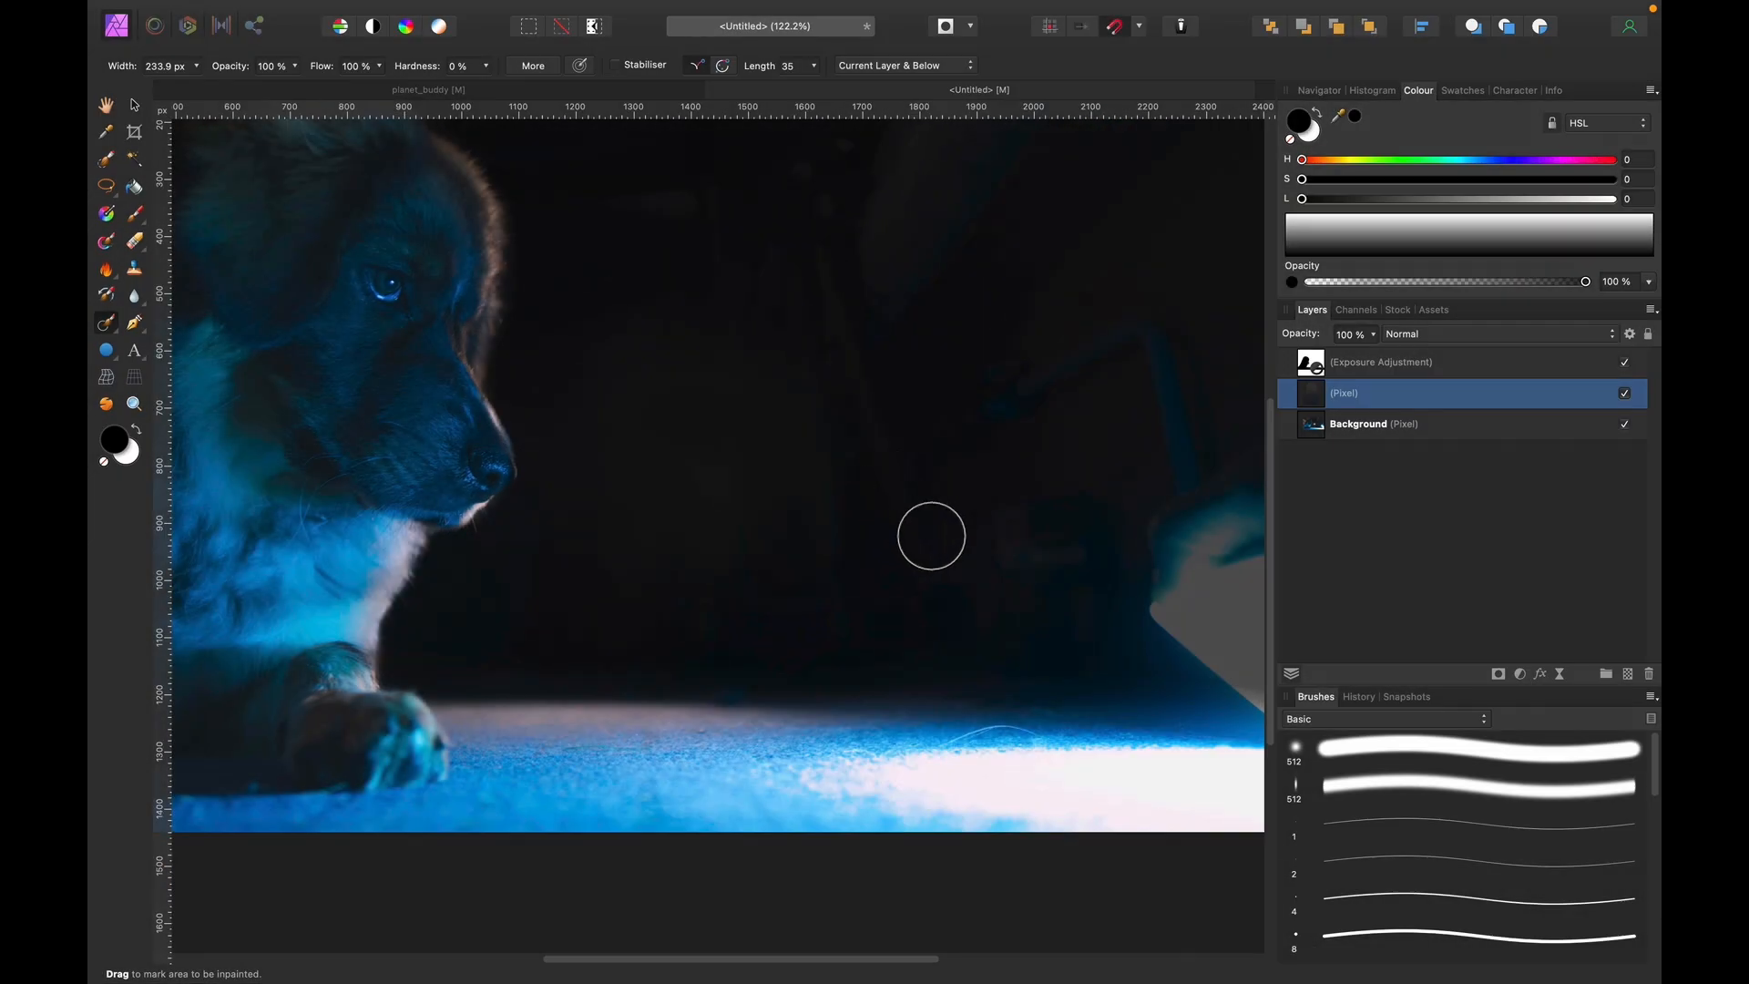
{"action": "key", "text": "space"}
{"action": "left_click_drag", "start_coordinate": [929, 531], "coordinate": [773, 571]}
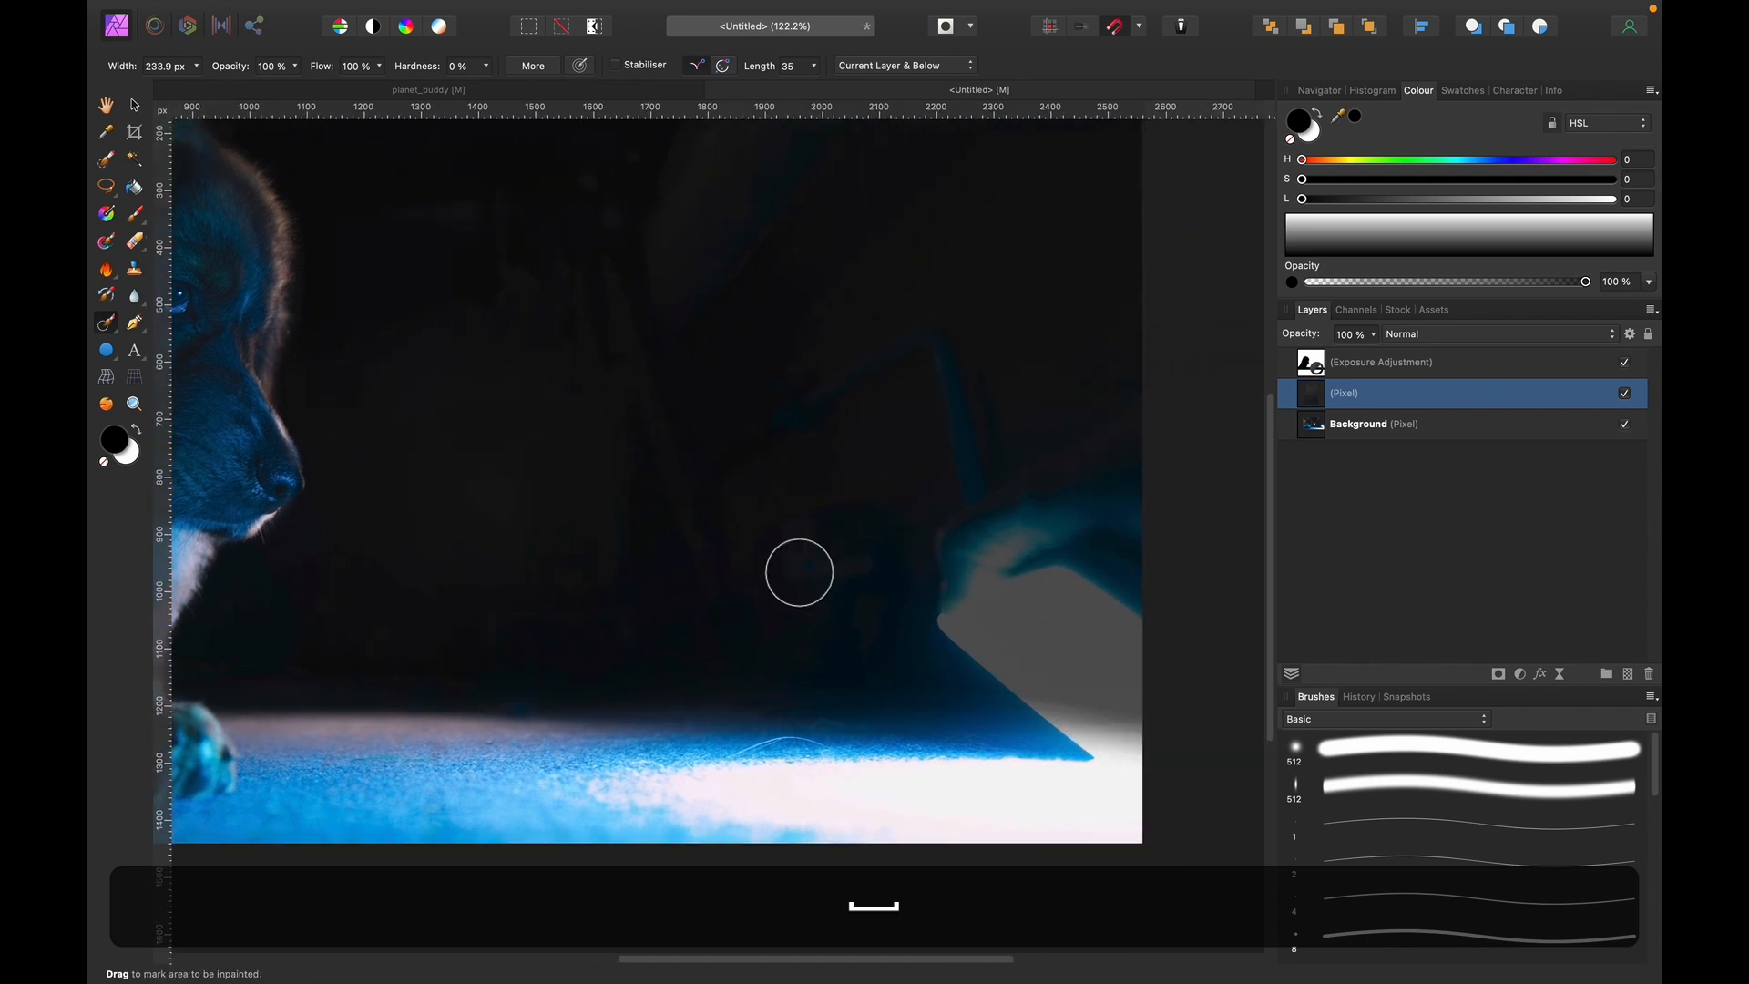
{"action": "key", "text": "super"}
{"action": "mouse_move", "coordinate": [819, 538]}
{"action": "left_mouse_down"}
{"action": "mouse_move", "coordinate": [865, 526]}
{"action": "mouse_move", "coordinate": [832, 519]}
{"action": "mouse_move", "coordinate": [787, 661]}
{"action": "left_mouse_up"}
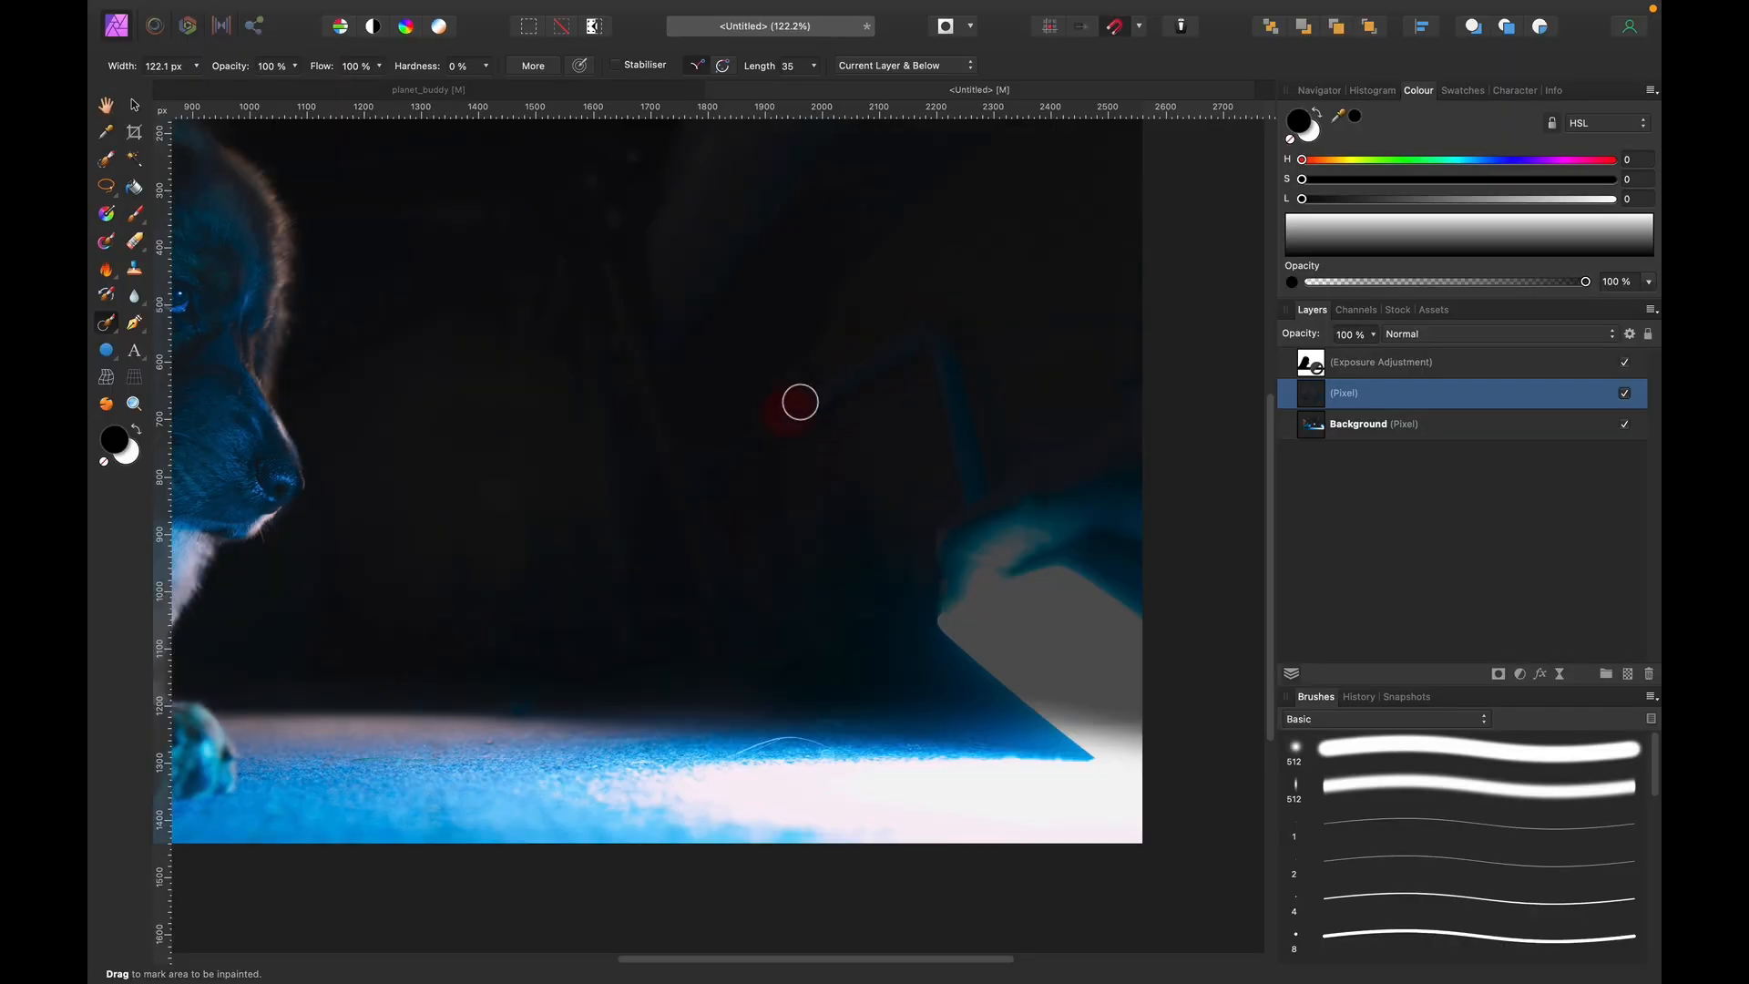
{"action": "left_click_drag", "start_coordinate": [902, 511], "coordinate": [631, 509]}
Enlarge the Inpainting Brush to about 317 px and paint out the large lamp and its stand beside the lit floor.
{"action": "key", "text": "]"}
{"action": "key", "text": "]"}
{"action": "key", "text": "]"}
{"action": "key", "text": "]"}
{"action": "key", "text": "]"}
{"action": "key", "text": "]"}
{"action": "key", "text": "]"}
{"action": "key", "text": "]"}
{"action": "key", "text": "]"}
{"action": "key", "text": "]"}
{"action": "mouse_move", "coordinate": [905, 406]}
{"action": "left_mouse_down"}
{"action": "mouse_move", "coordinate": [691, 521]}
{"action": "mouse_move", "coordinate": [676, 580]}
{"action": "mouse_move", "coordinate": [696, 605]}
{"action": "mouse_move", "coordinate": [807, 677]}
{"action": "mouse_move", "coordinate": [723, 631]}
{"action": "mouse_move", "coordinate": [777, 680]}
{"action": "mouse_move", "coordinate": [876, 710]}
{"action": "mouse_move", "coordinate": [855, 607]}
{"action": "mouse_move", "coordinate": [777, 526]}
{"action": "mouse_move", "coordinate": [808, 550]}
{"action": "mouse_move", "coordinate": [893, 490]}
{"action": "mouse_move", "coordinate": [856, 511]}
{"action": "mouse_move", "coordinate": [856, 495]}
{"action": "mouse_move", "coordinate": [749, 757]}
{"action": "left_mouse_up"}
{"action": "left_click_drag", "start_coordinate": [629, 590], "coordinate": [811, 458]}
{"action": "left_click_drag", "start_coordinate": [952, 529], "coordinate": [731, 486]}
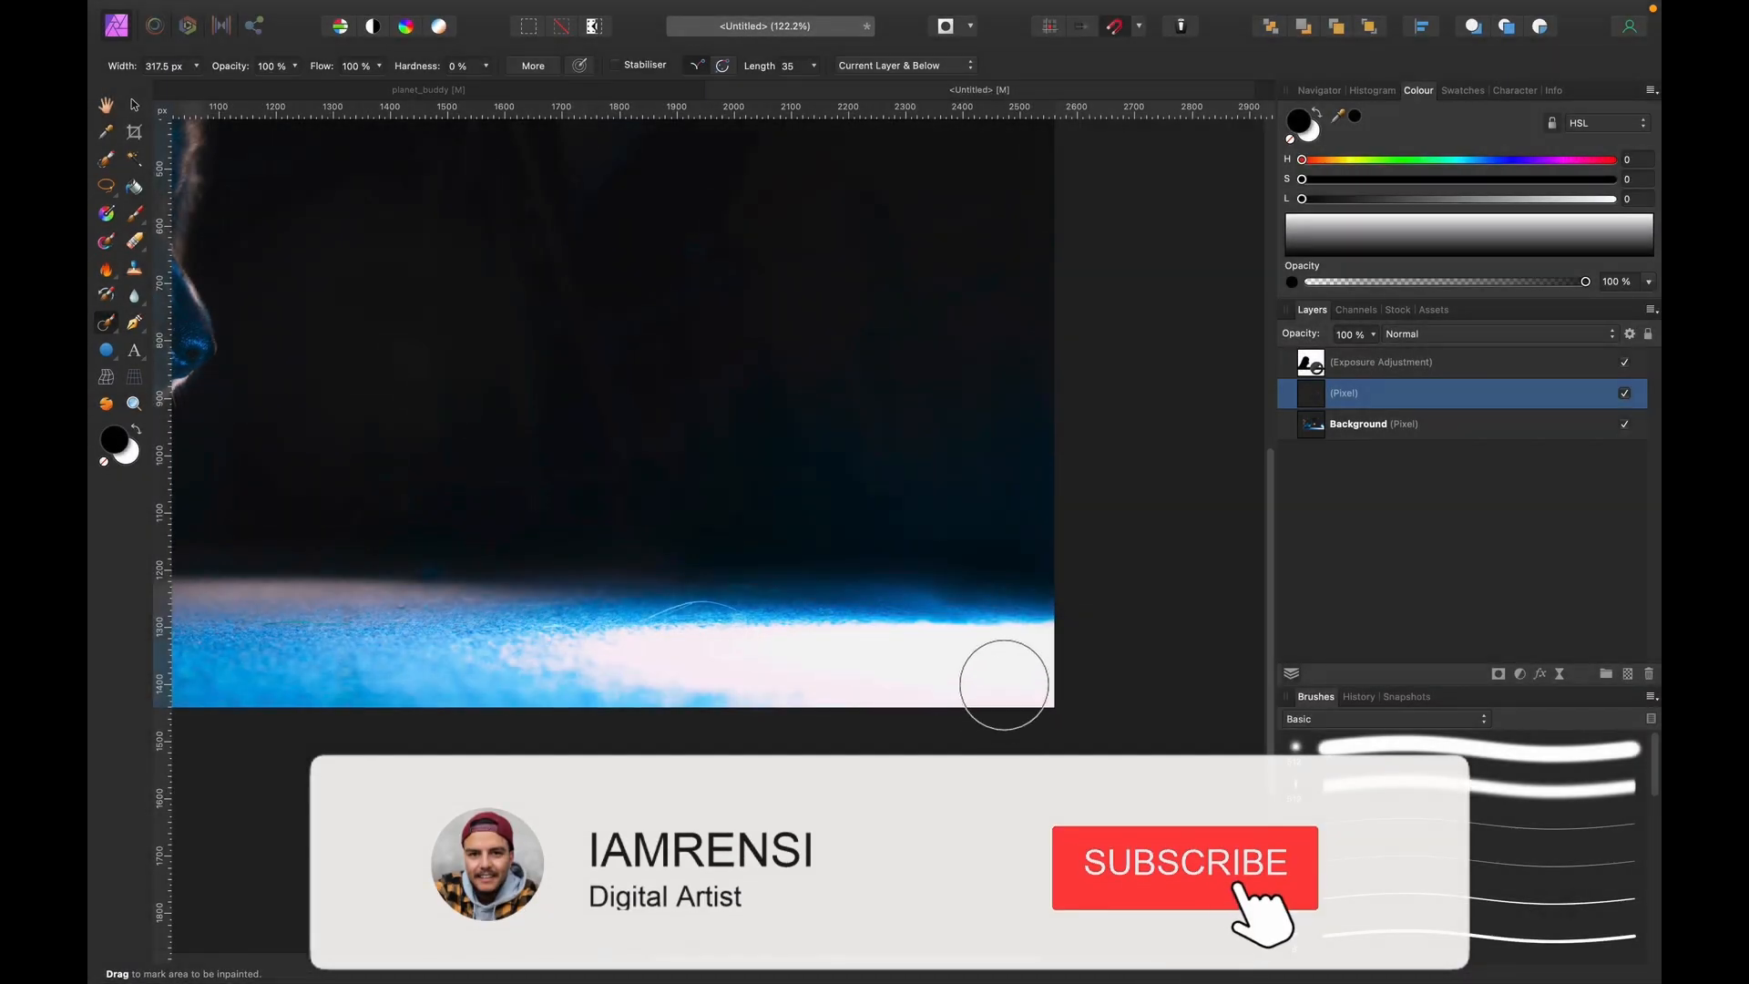
Enlarge the Inpainting Brush to about 639 px and paint over the leftover haze in the dark background above the lit floor.
{"action": "key", "text": "super+0"}
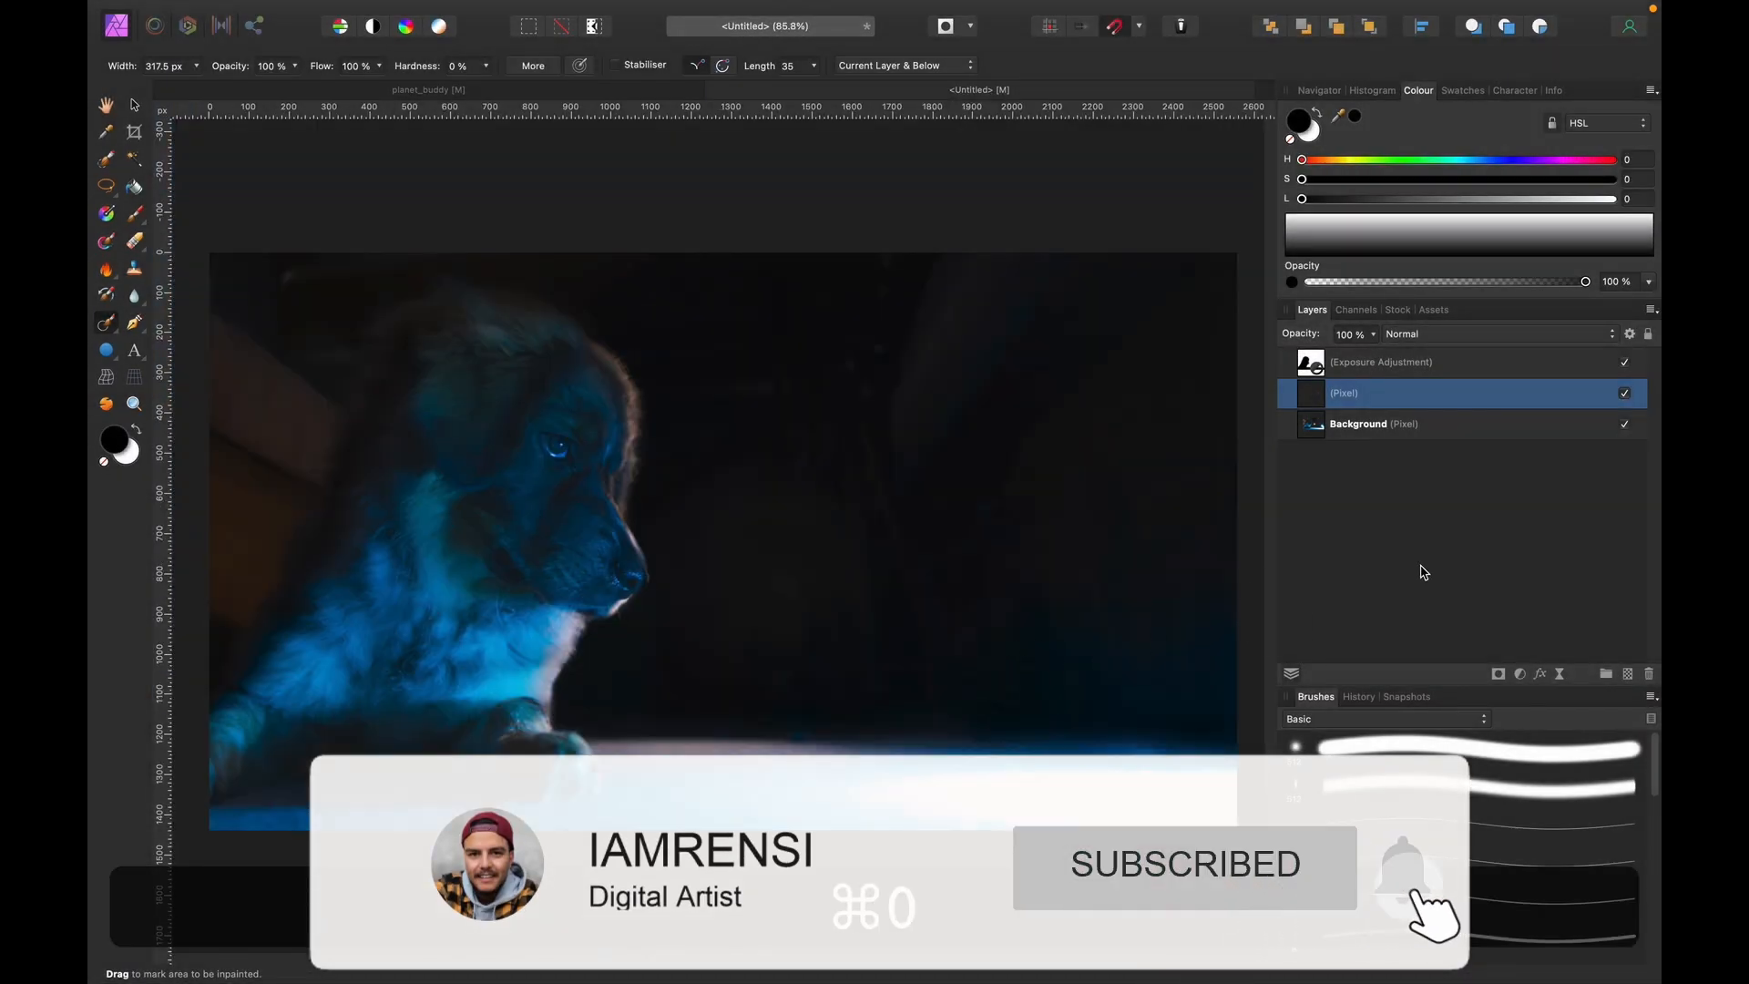
{"action": "left_click", "coordinate": [1625, 394]}
{"action": "left_click", "coordinate": [1627, 396]}
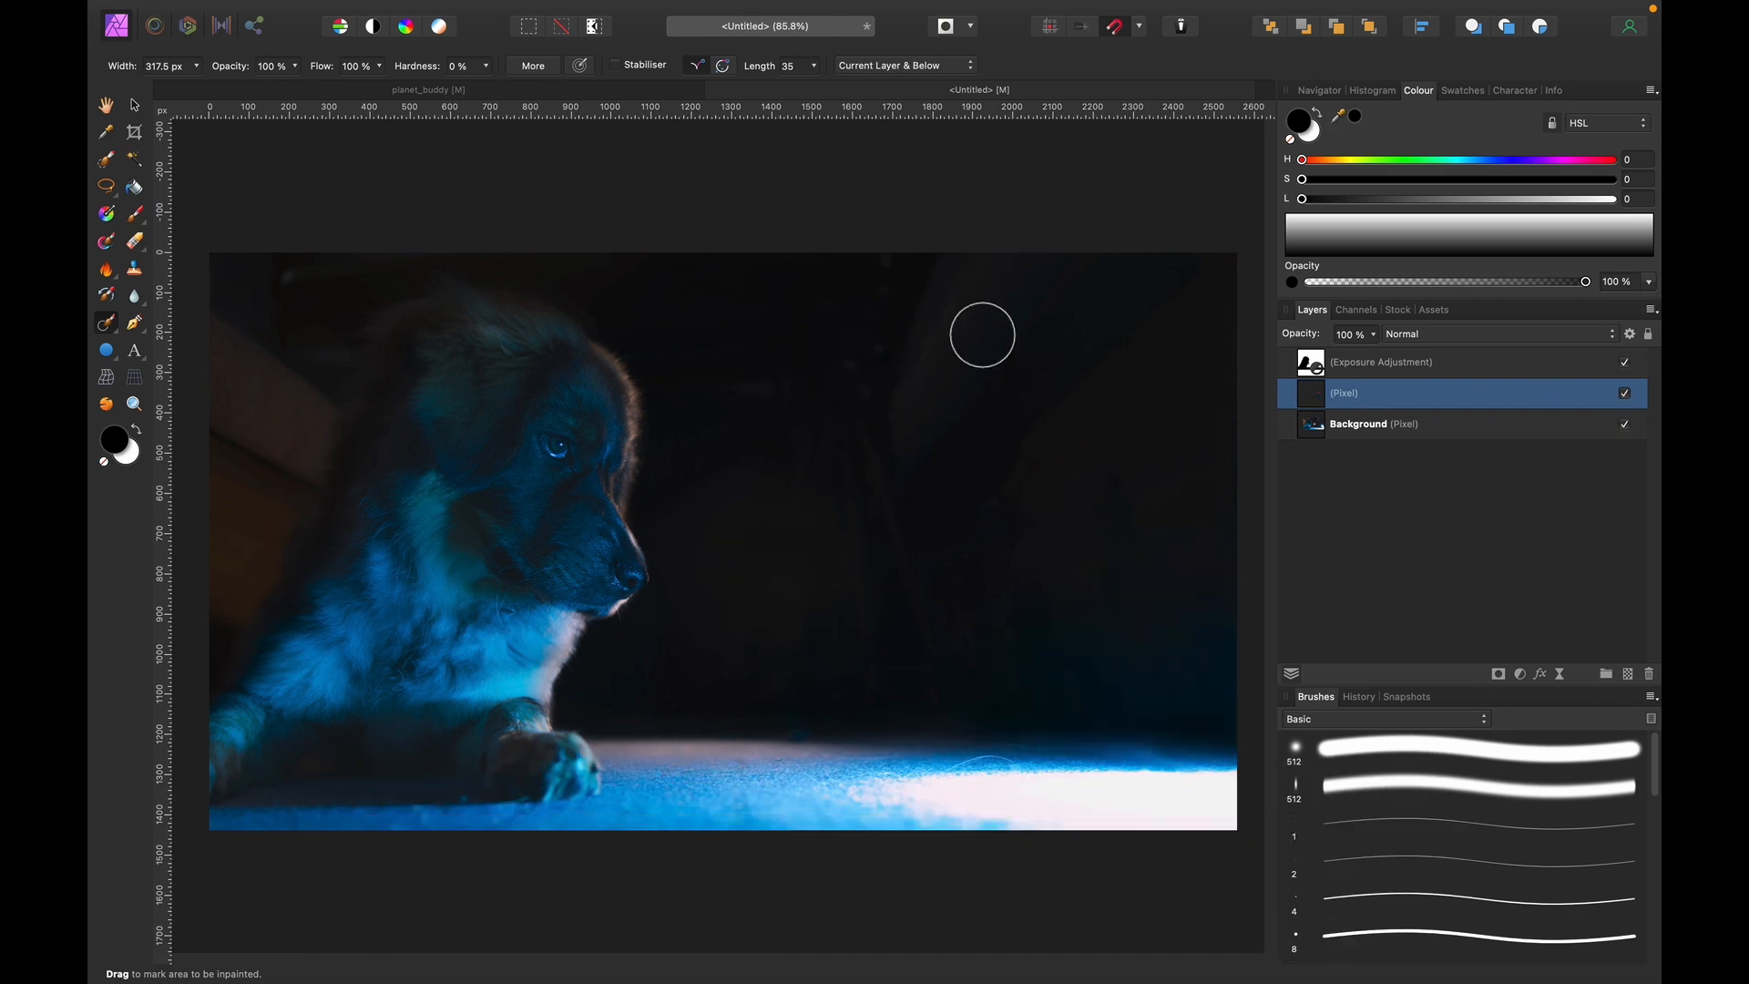
{"action": "key", "text": "bracketright"}
{"action": "key", "text": "bracketright"}
{"action": "key", "text": "bracketright"}
{"action": "key", "text": "bracketright"}
{"action": "key", "text": "bracketright"}
{"action": "mouse_move", "coordinate": [911, 426]}
{"action": "left_mouse_down"}
{"action": "mouse_move", "coordinate": [925, 406]}
{"action": "mouse_move", "coordinate": [973, 418]}
{"action": "left_mouse_up"}
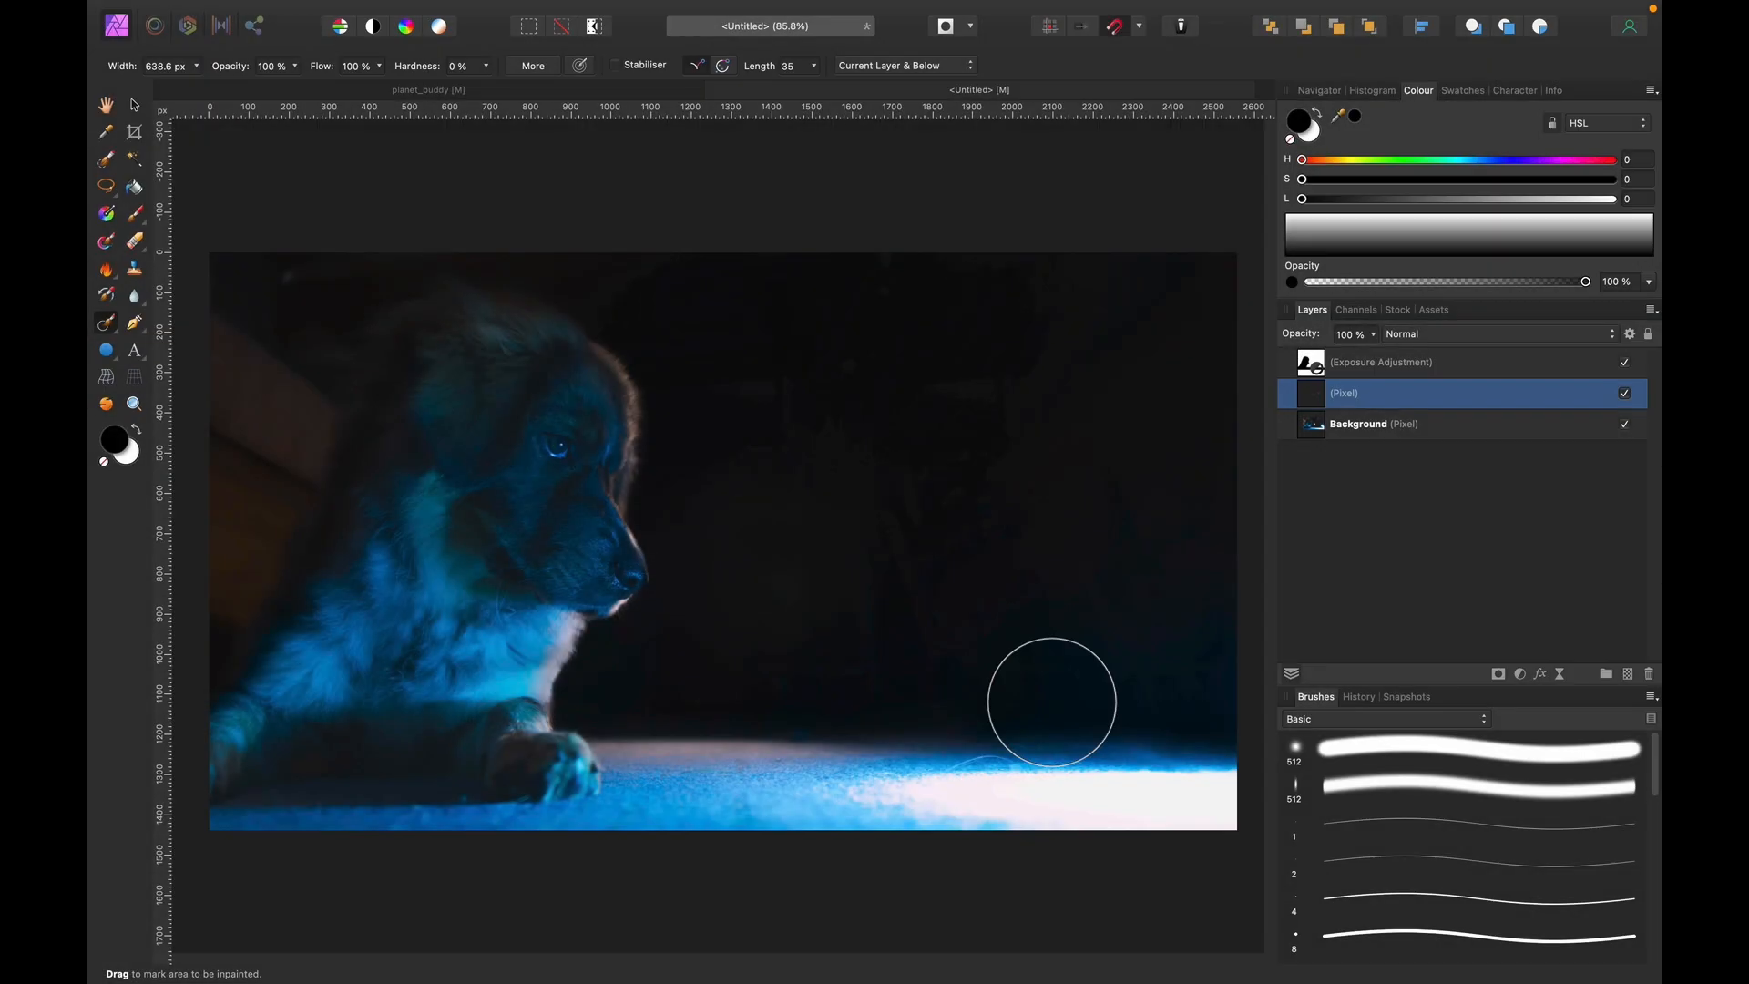
Hide and show the inpainted pixel layer to compare the background before and after the cleanup.
{"action": "left_click", "coordinate": [1626, 397]}
{"action": "left_click", "coordinate": [1625, 395]}
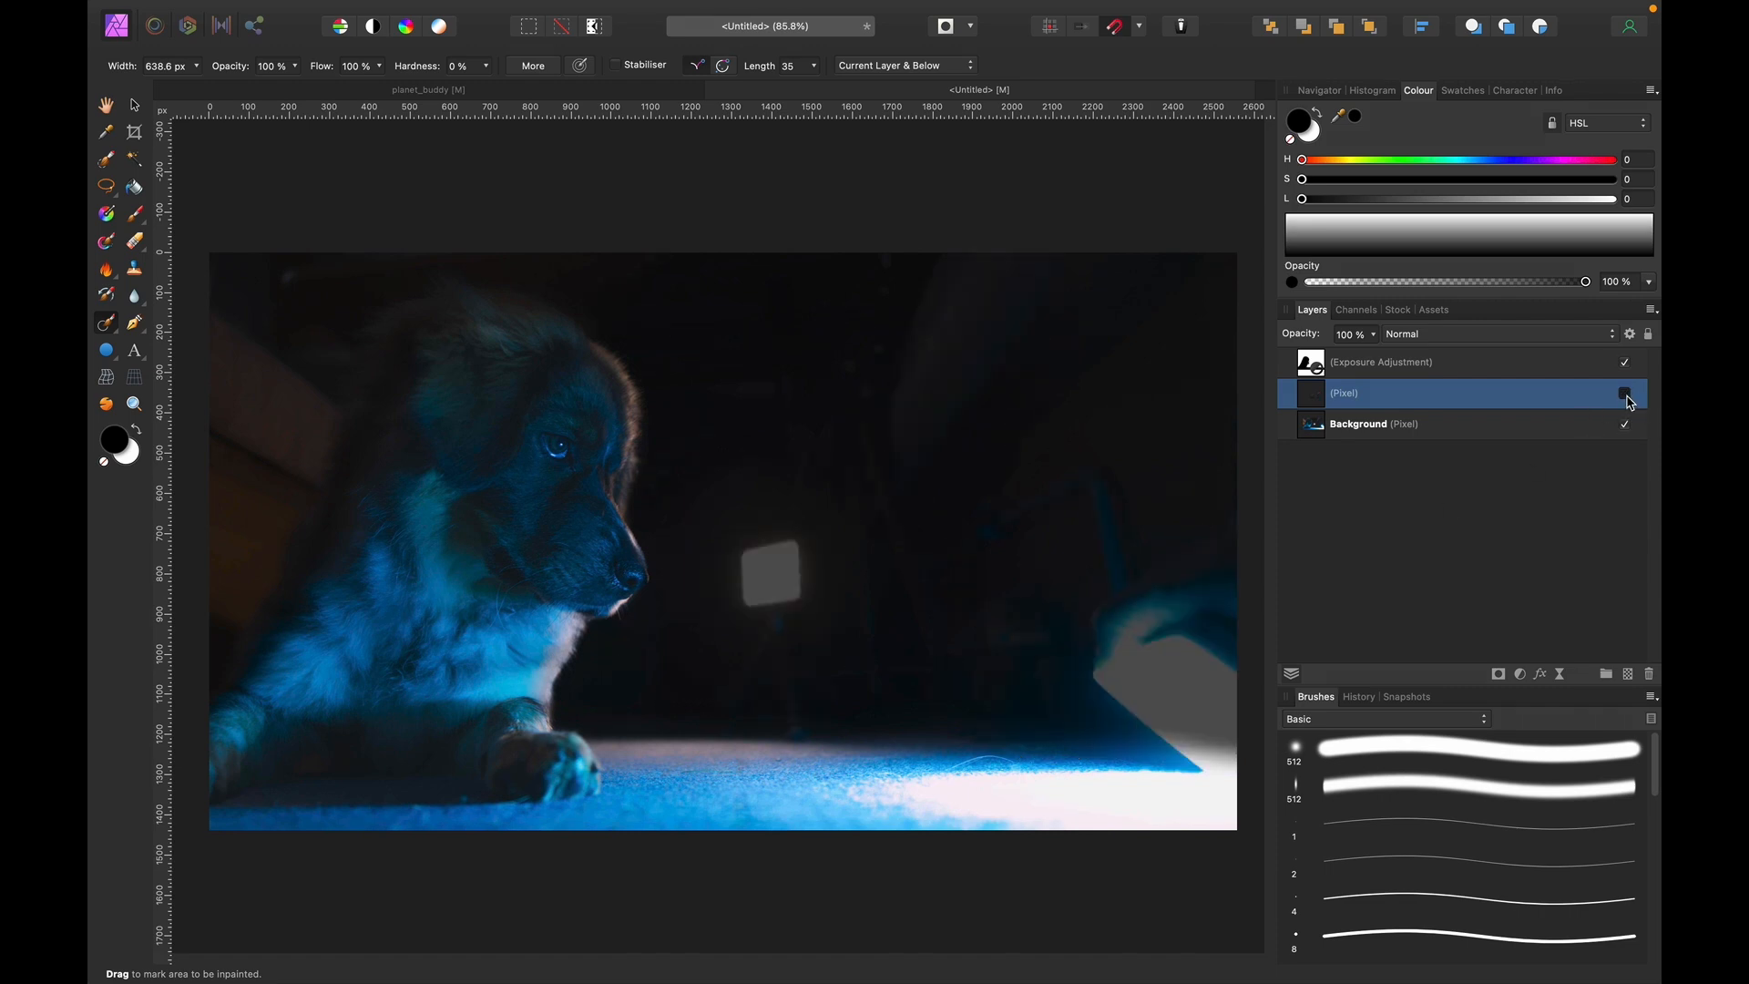
{"action": "left_click", "coordinate": [1627, 396]}
{"action": "left_click", "coordinate": [1627, 396]}
Add an Exposure adjustment of about -3.757 directly above the inpainted pixel layer and invert its mask.
{"action": "scroll", "coordinate": [799, 548], "scroll_direction": "left", "scroll_amount": 5}
{"action": "scroll", "coordinate": [799, 549], "scroll_direction": "down", "scroll_amount": 1}
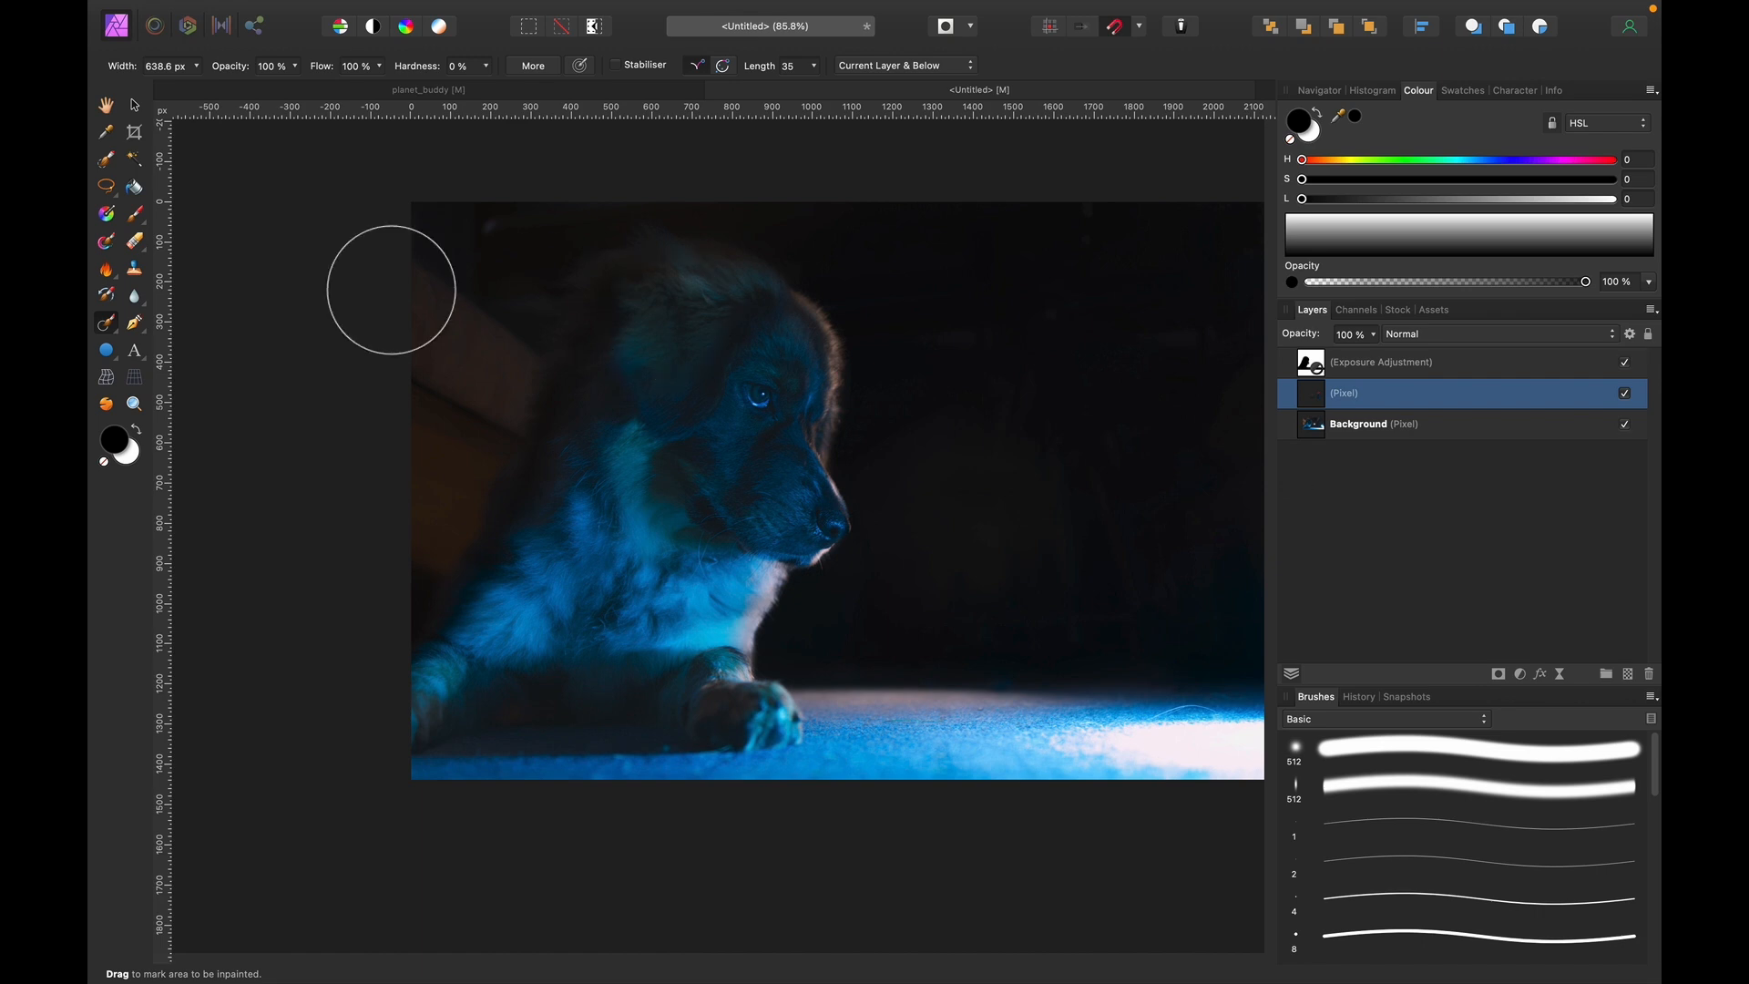
{"action": "scroll", "coordinate": [519, 193], "scroll_direction": "left", "scroll_amount": 1}
{"action": "scroll", "coordinate": [519, 193], "scroll_direction": "down", "scroll_amount": 1}
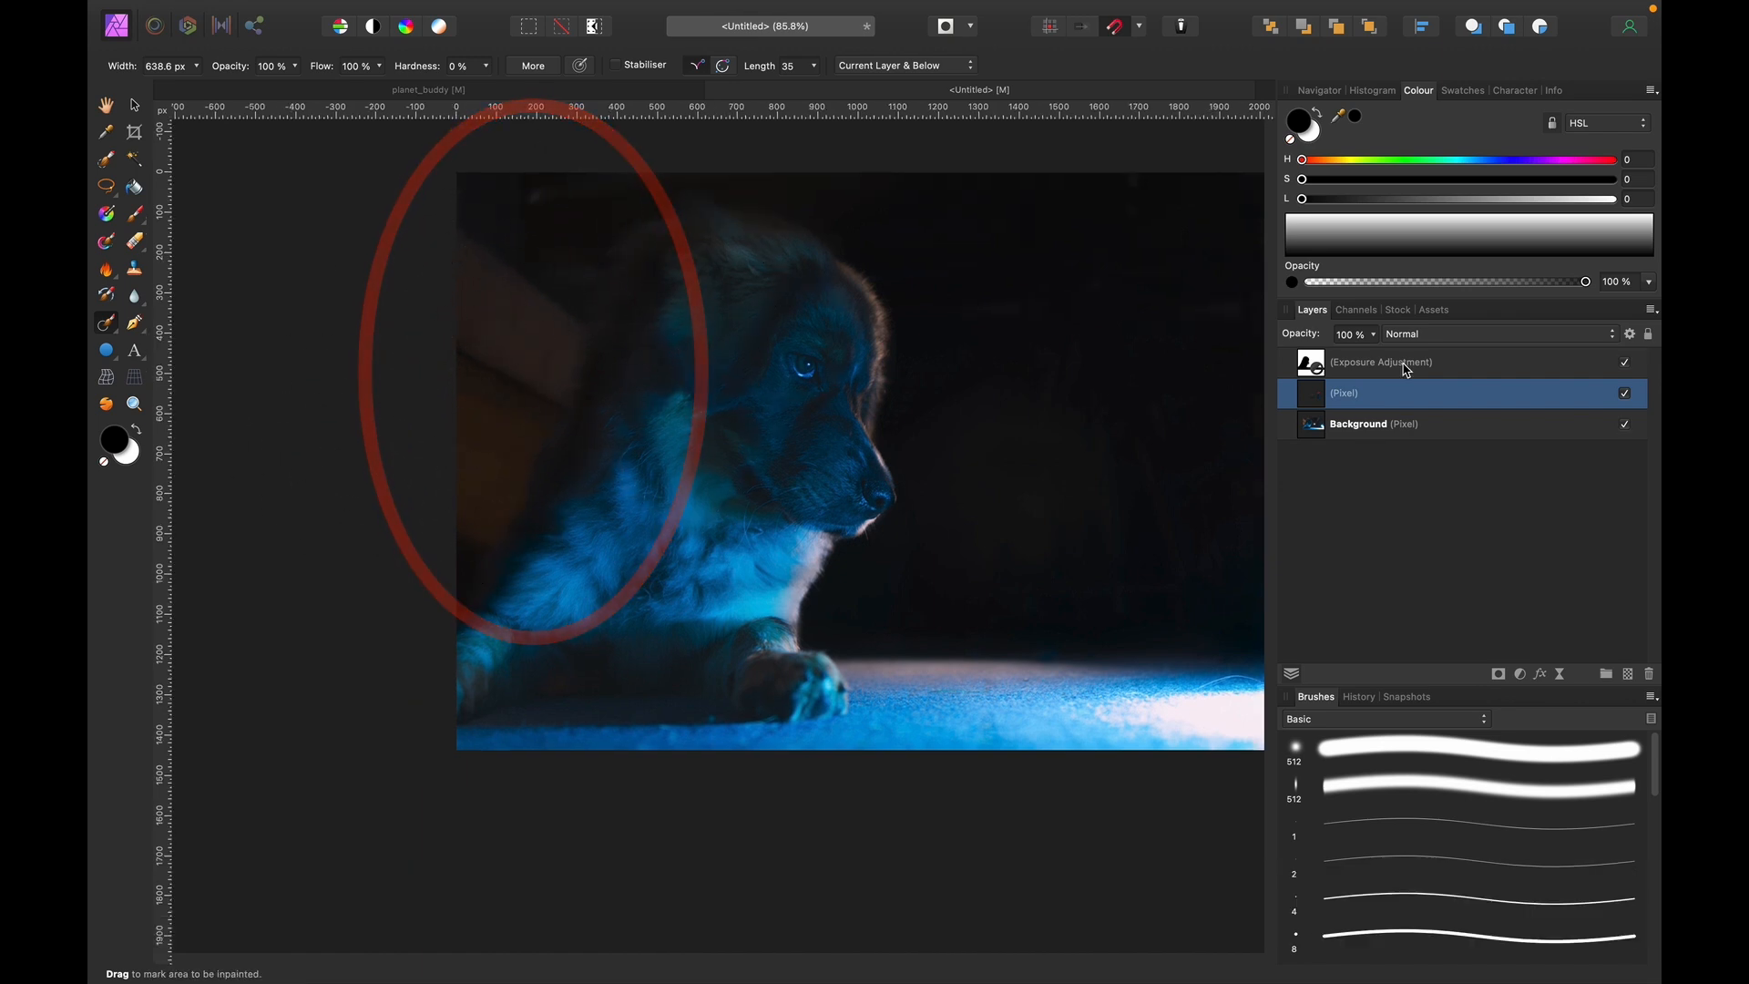
{"action": "left_click", "coordinate": [1519, 674]}
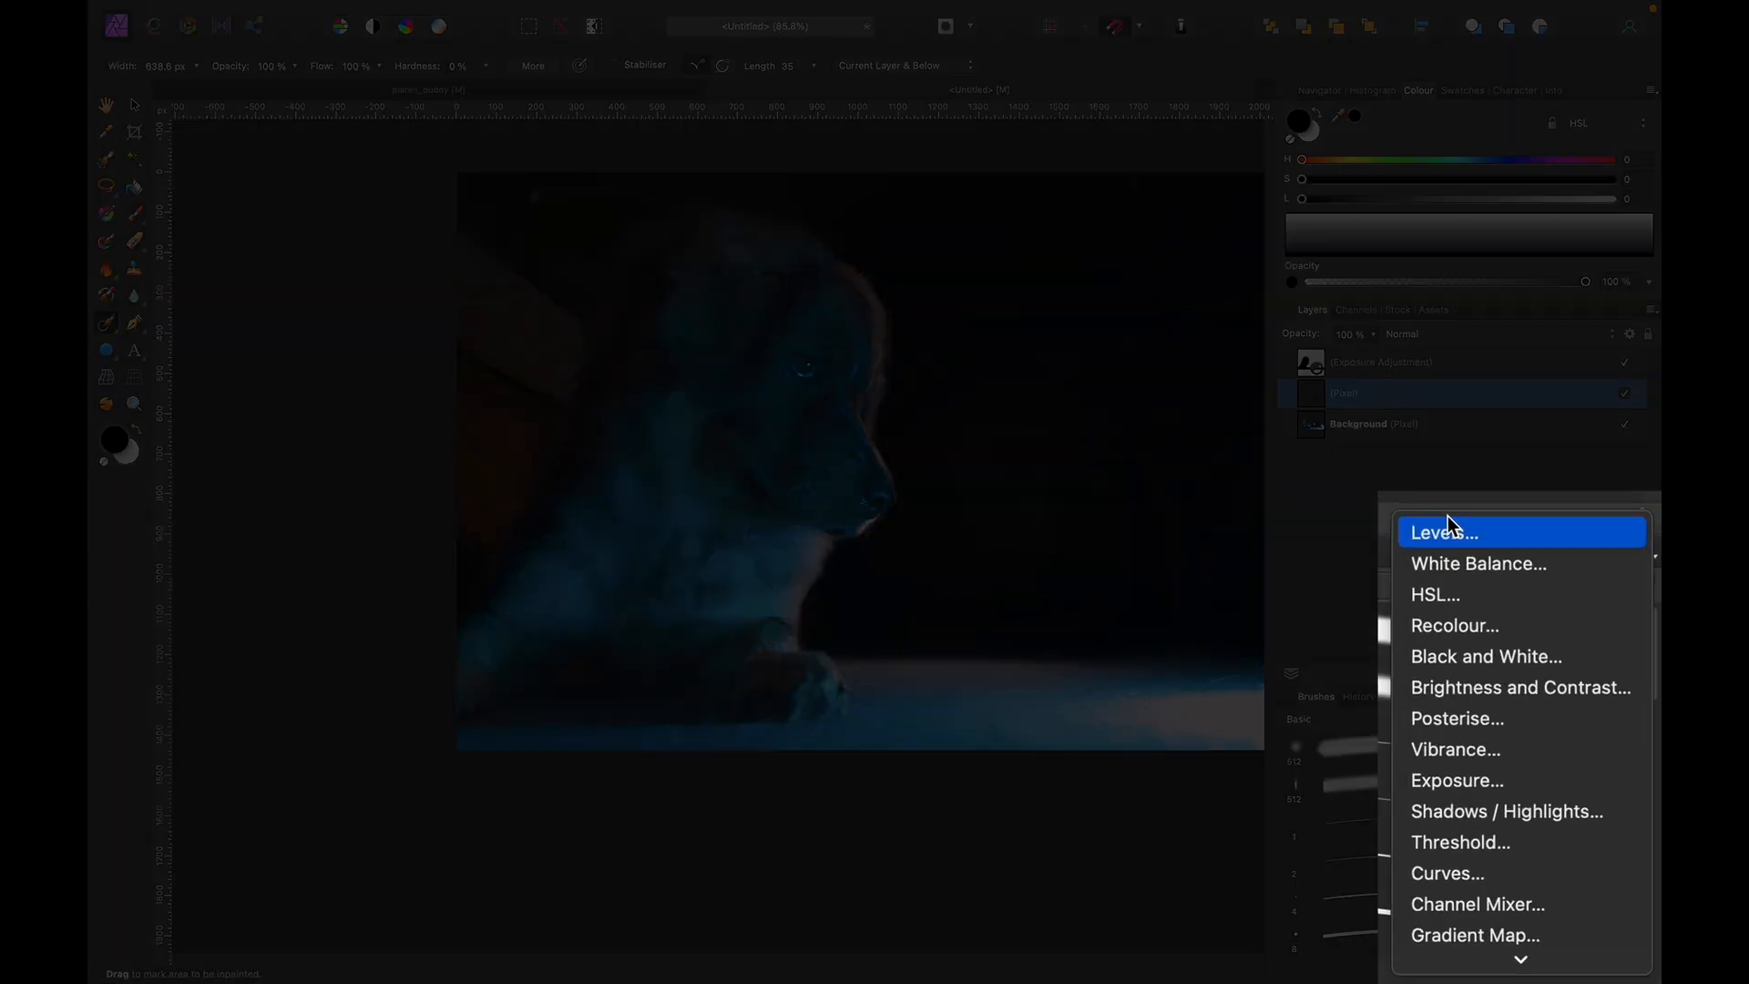
{"action": "left_click", "coordinate": [1528, 851]}
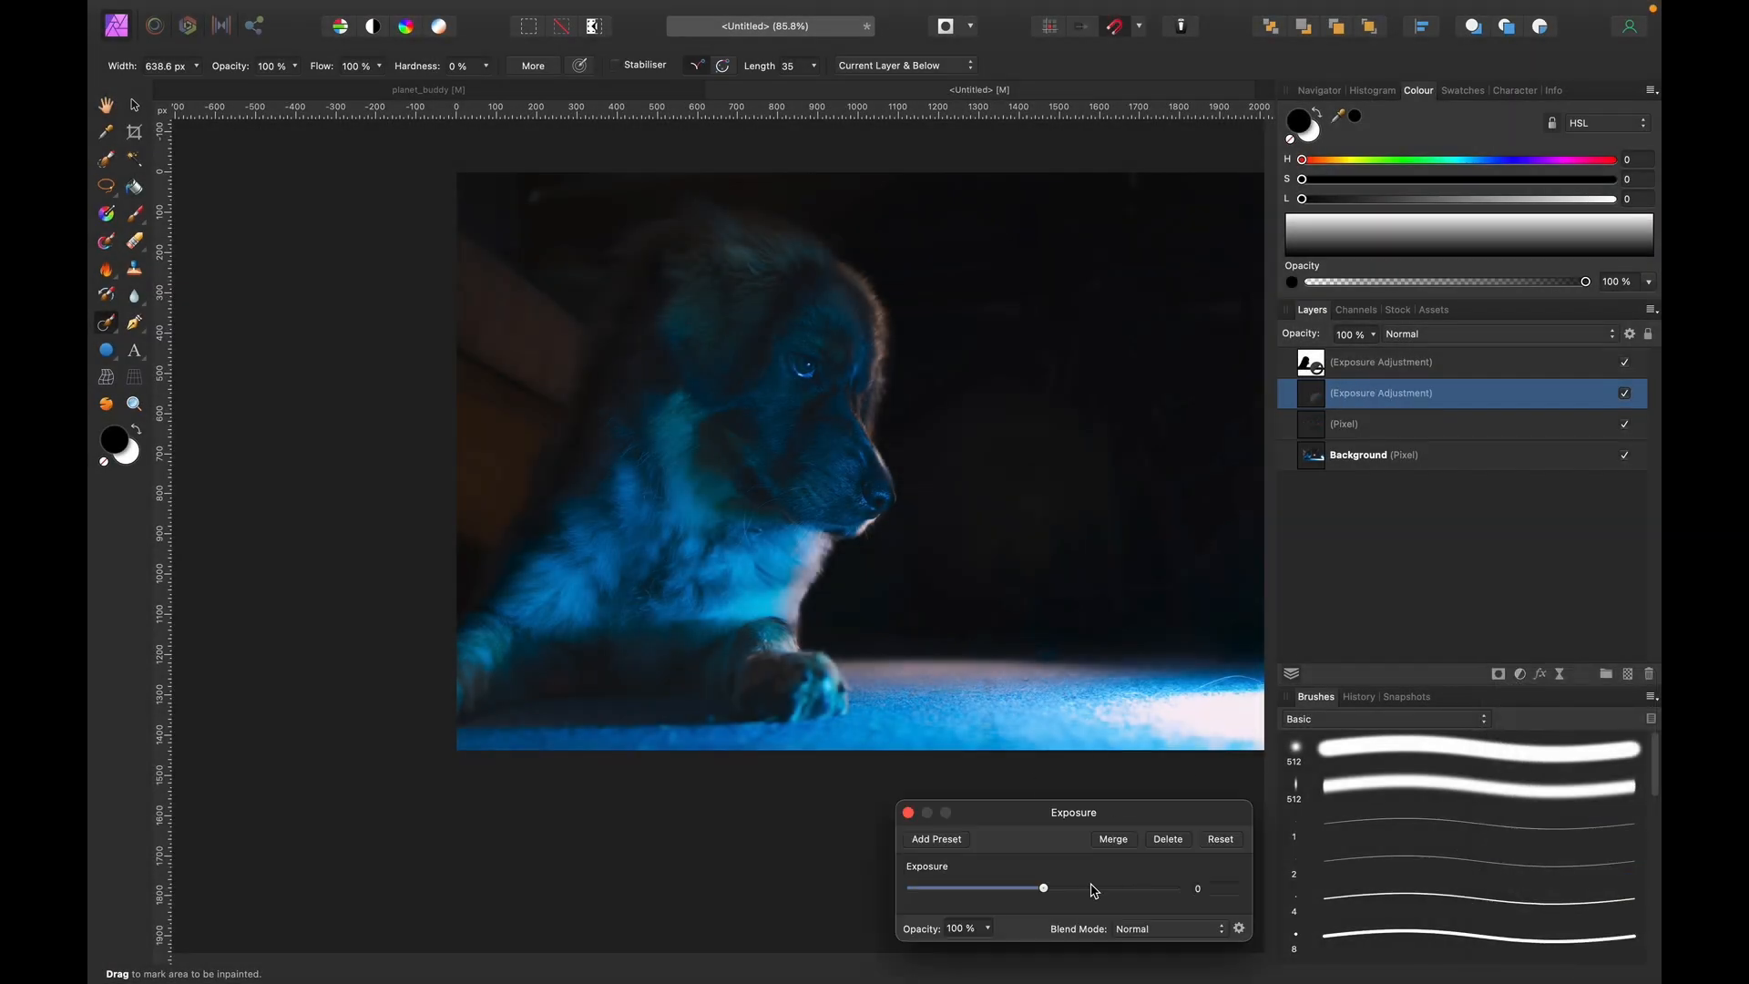
{"action": "left_click_drag", "start_coordinate": [1043, 889], "coordinate": [978, 902]}
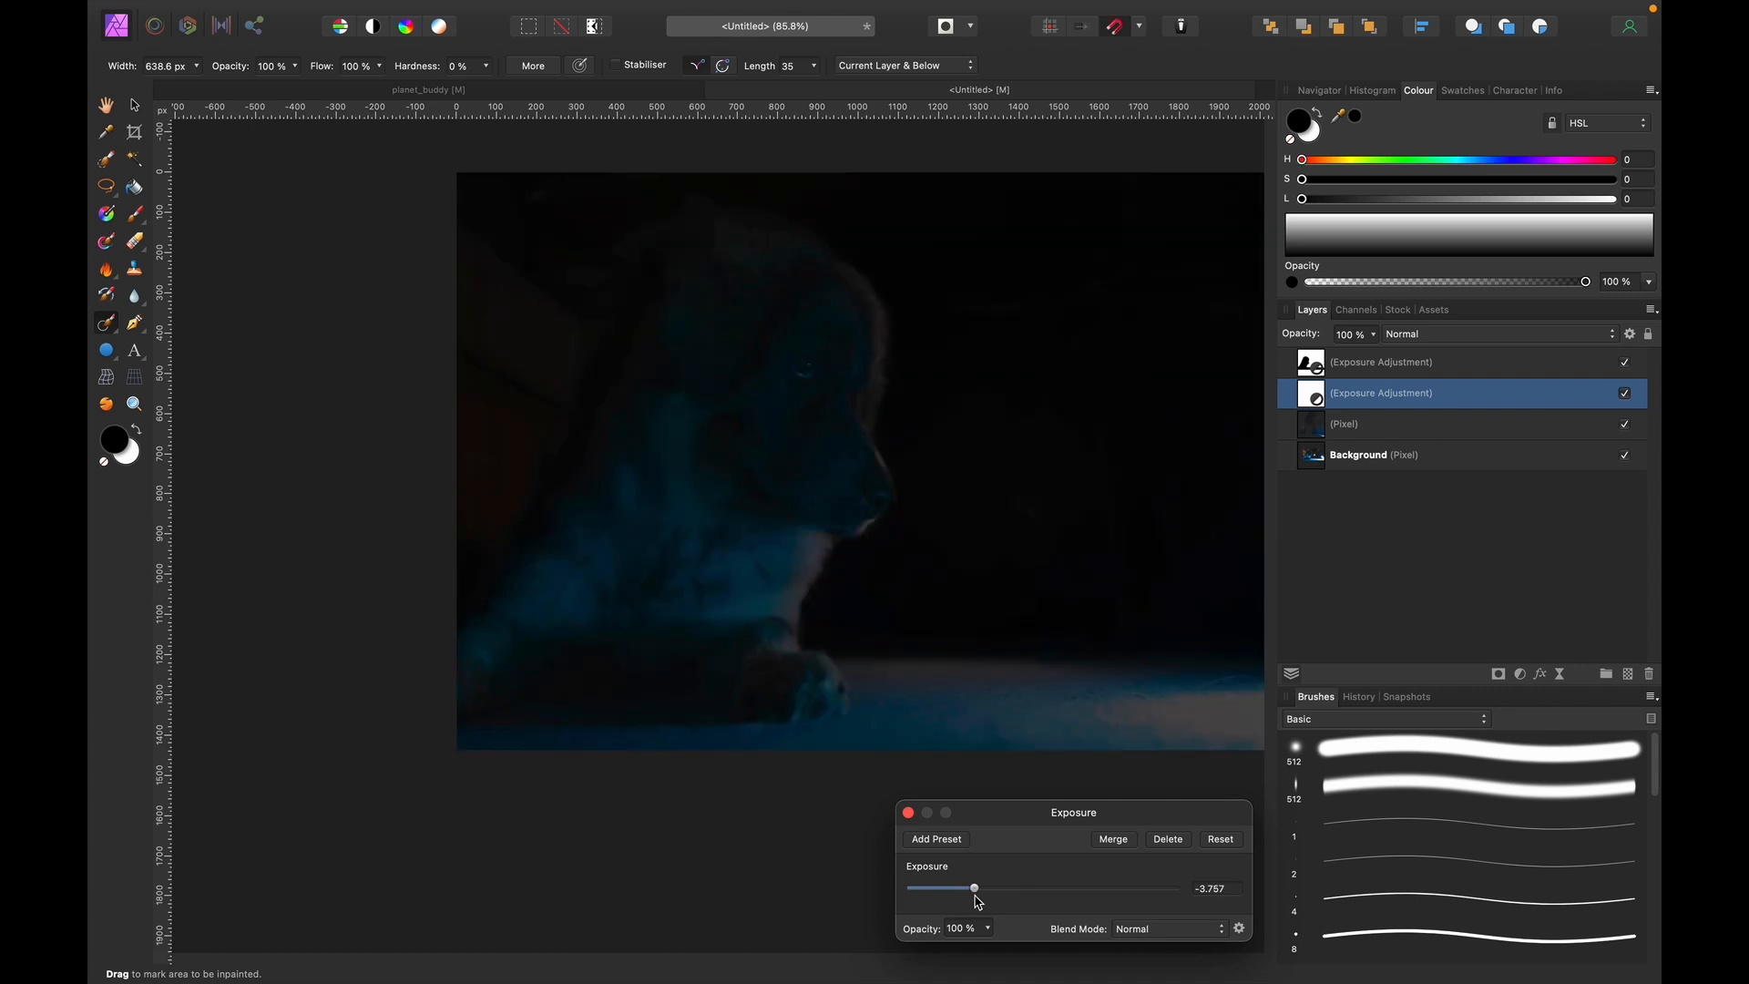
{"action": "left_click", "coordinate": [908, 812]}
{"action": "key", "text": "super+i"}
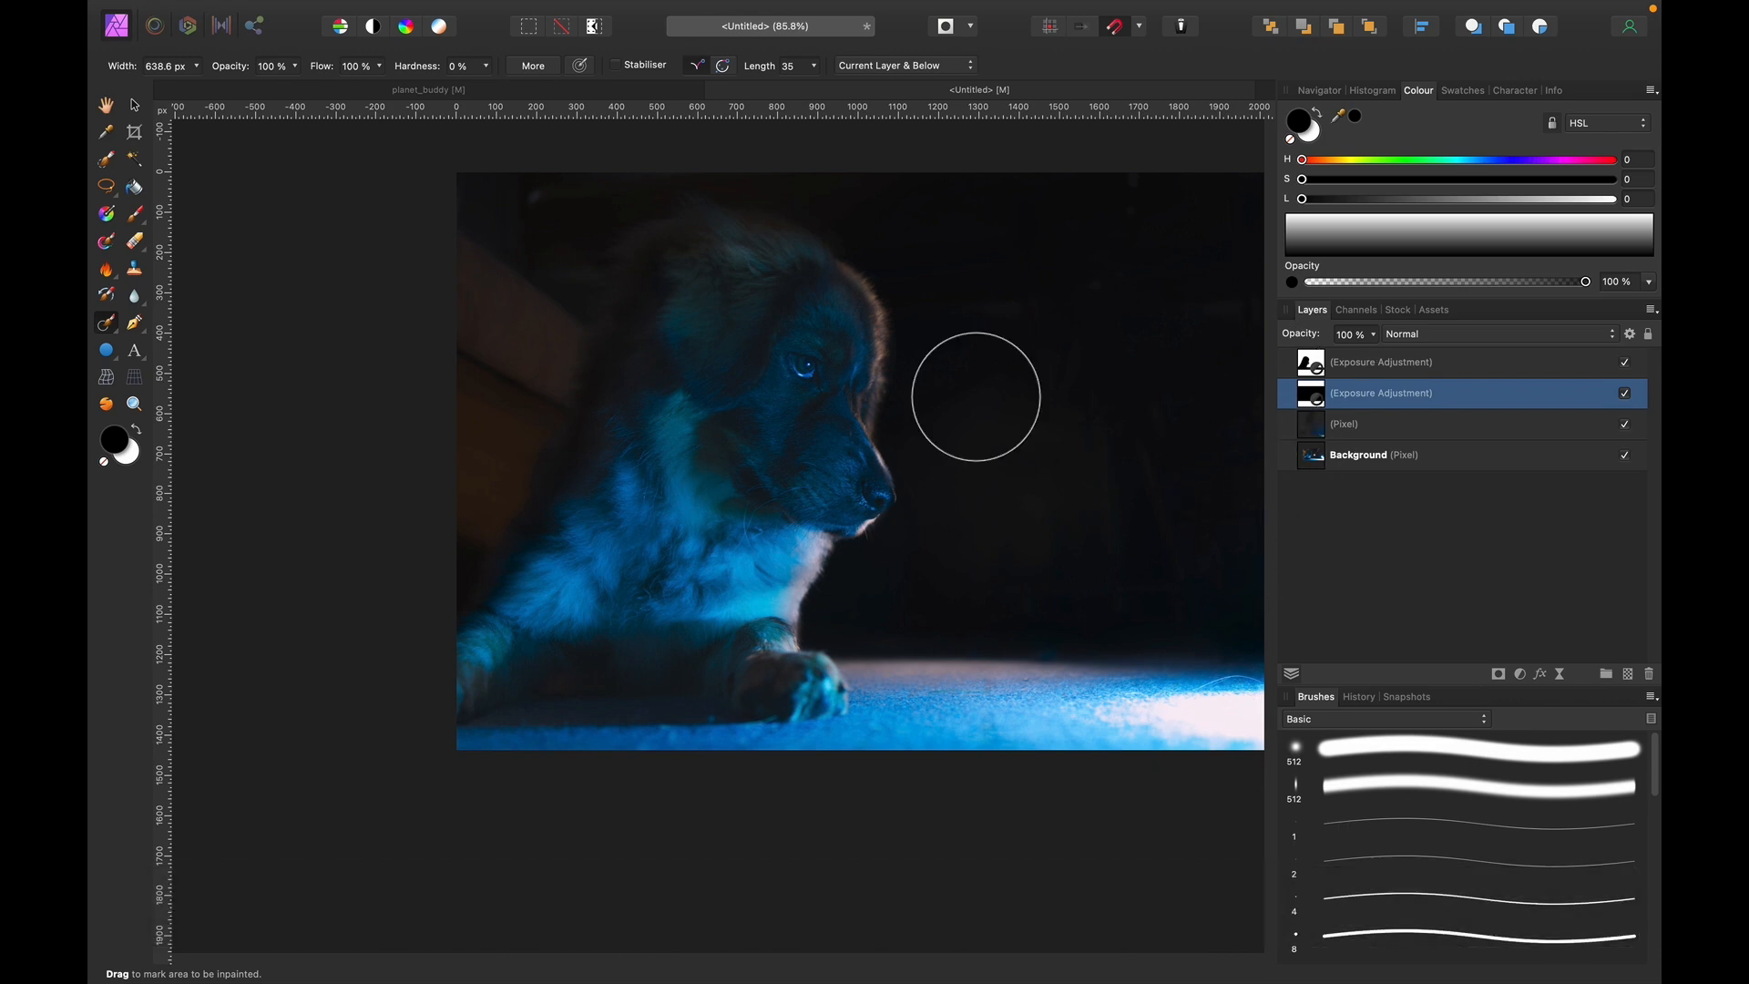
Paint white on the new Exposure mask with a brush about 402 px wide to darken the wooden background behind the puppy.
{"action": "key", "text": "b"}
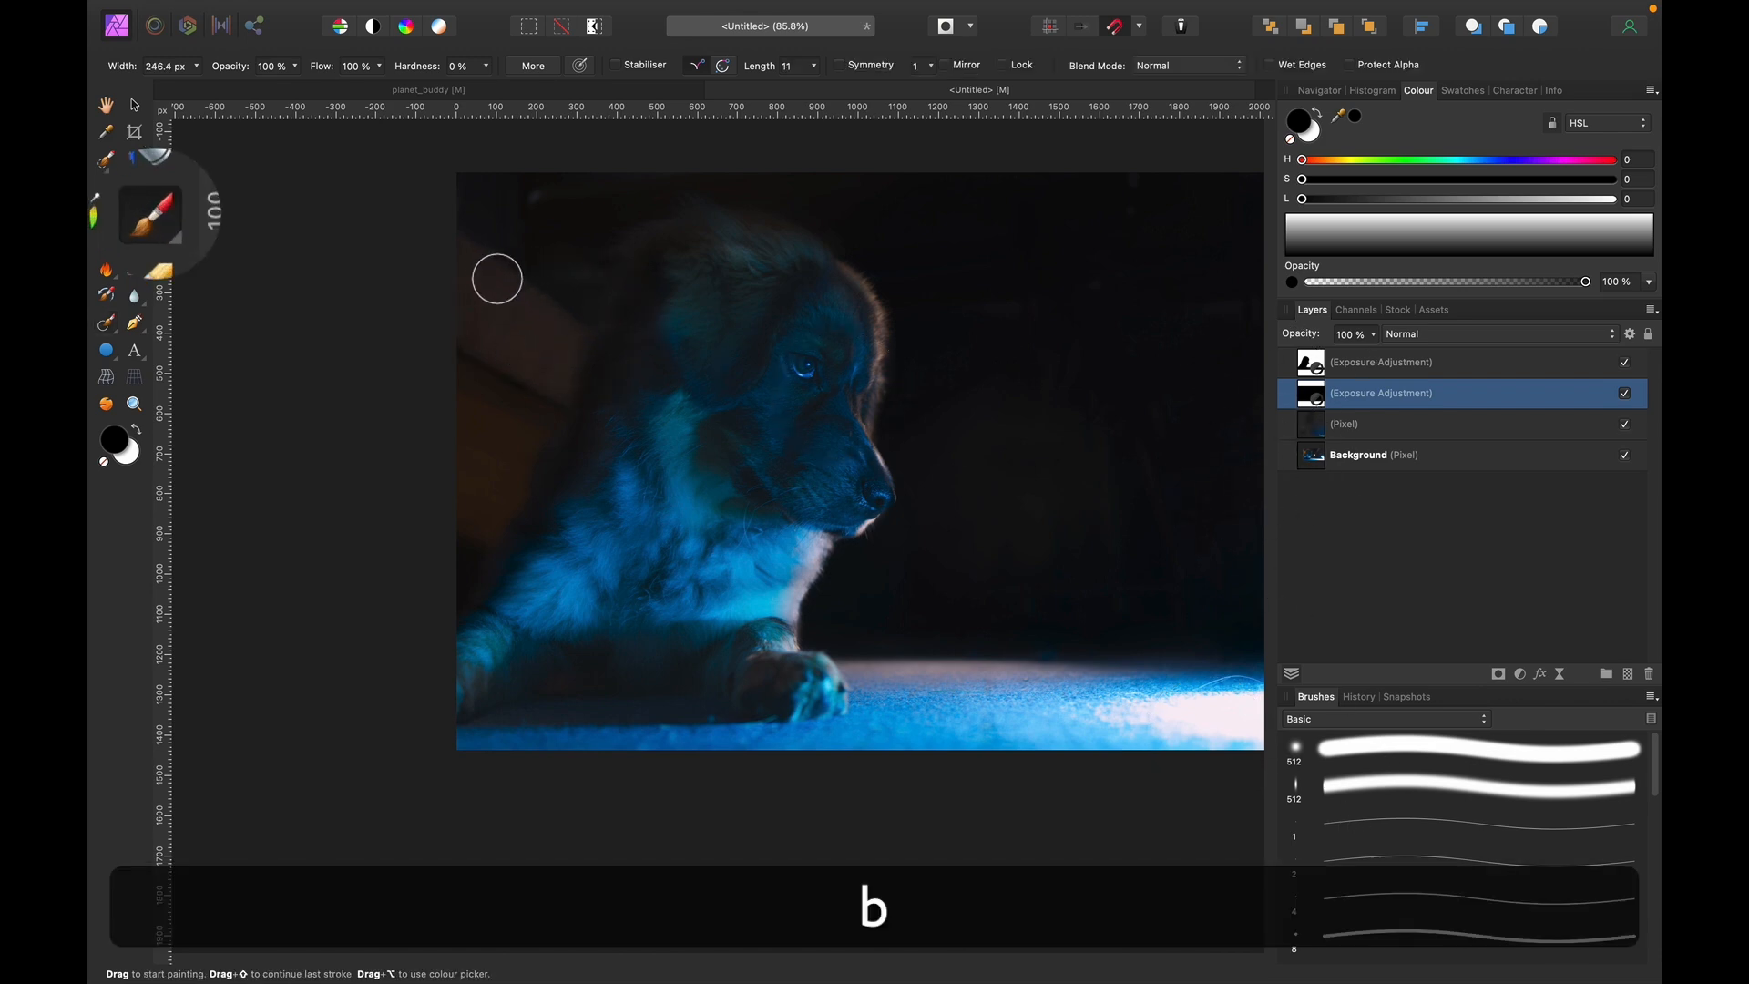
{"action": "key", "text": "bracketright"}
{"action": "key", "text": "bracketright"}
{"action": "key", "text": "bracketright"}
{"action": "key", "text": "bracketright"}
{"action": "key", "text": "bracketright"}
{"action": "key", "text": "bracketleft"}
{"action": "key", "text": "bracketleft"}
{"action": "key", "text": "bracketleft"}
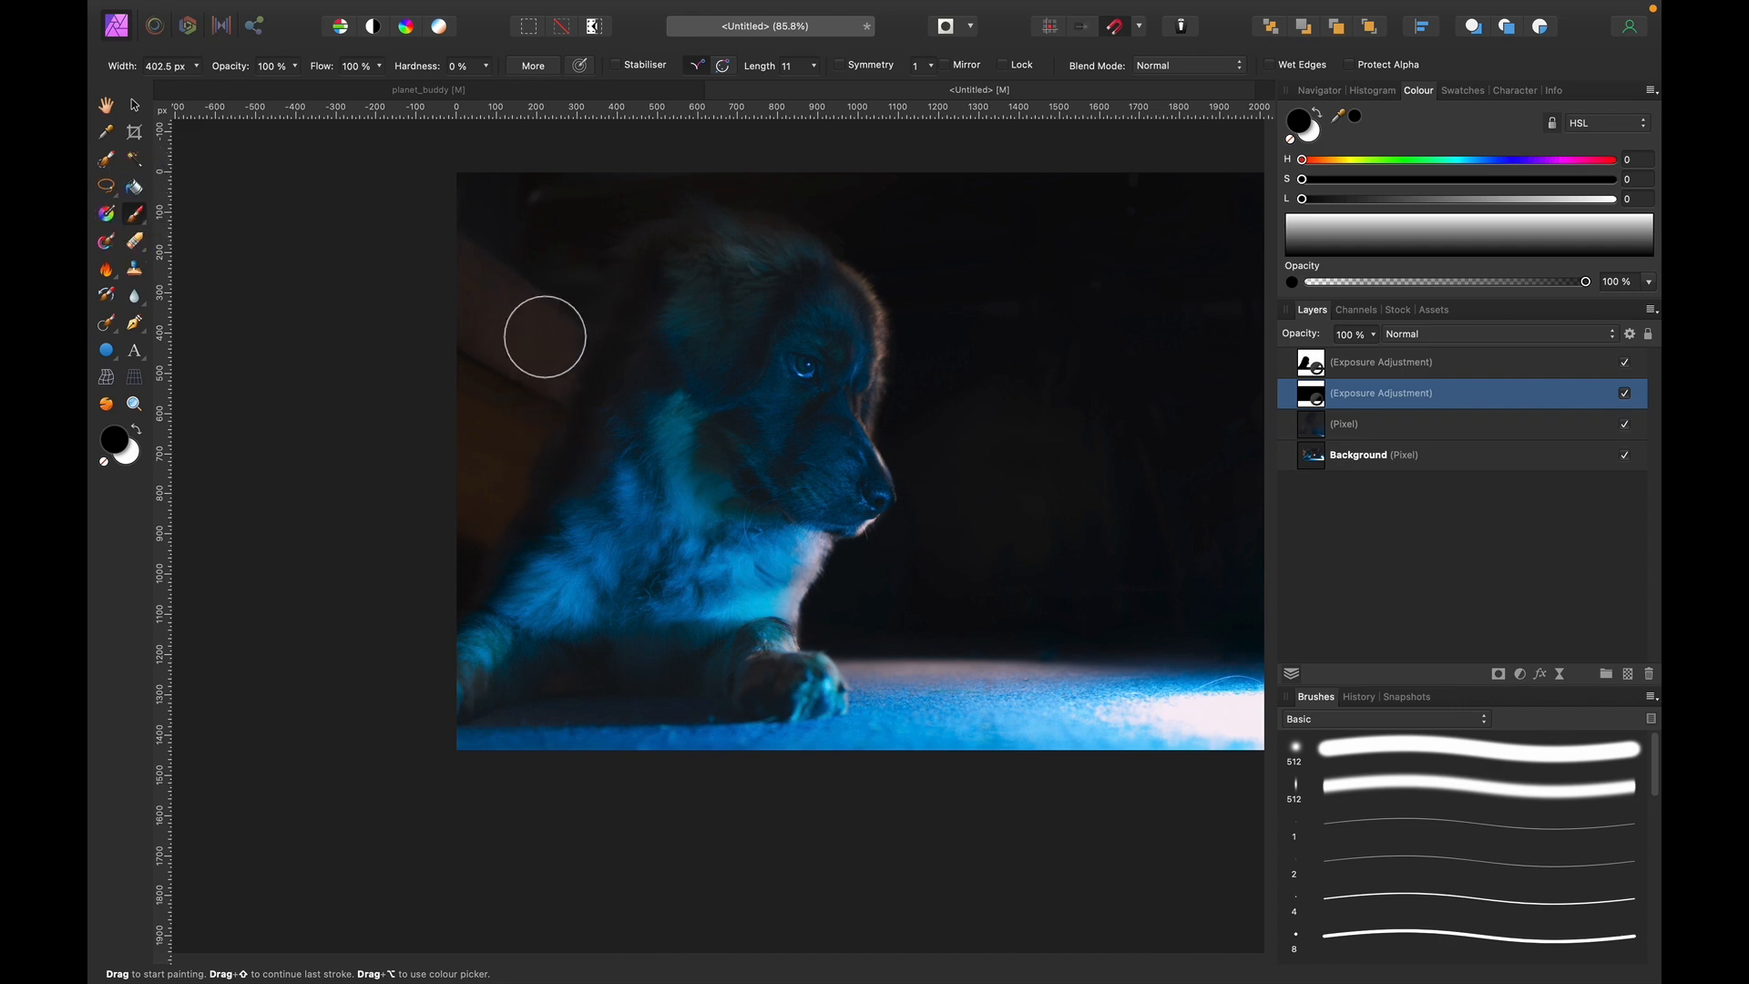
{"action": "key", "text": "x"}
{"action": "mouse_move", "coordinate": [499, 319]}
{"action": "left_mouse_down"}
{"action": "mouse_move", "coordinate": [501, 373]}
{"action": "mouse_move", "coordinate": [552, 191]}
{"action": "mouse_move", "coordinate": [495, 285]}
{"action": "mouse_move", "coordinate": [448, 514]}
{"action": "mouse_move", "coordinate": [542, 209]}
{"action": "left_mouse_up"}
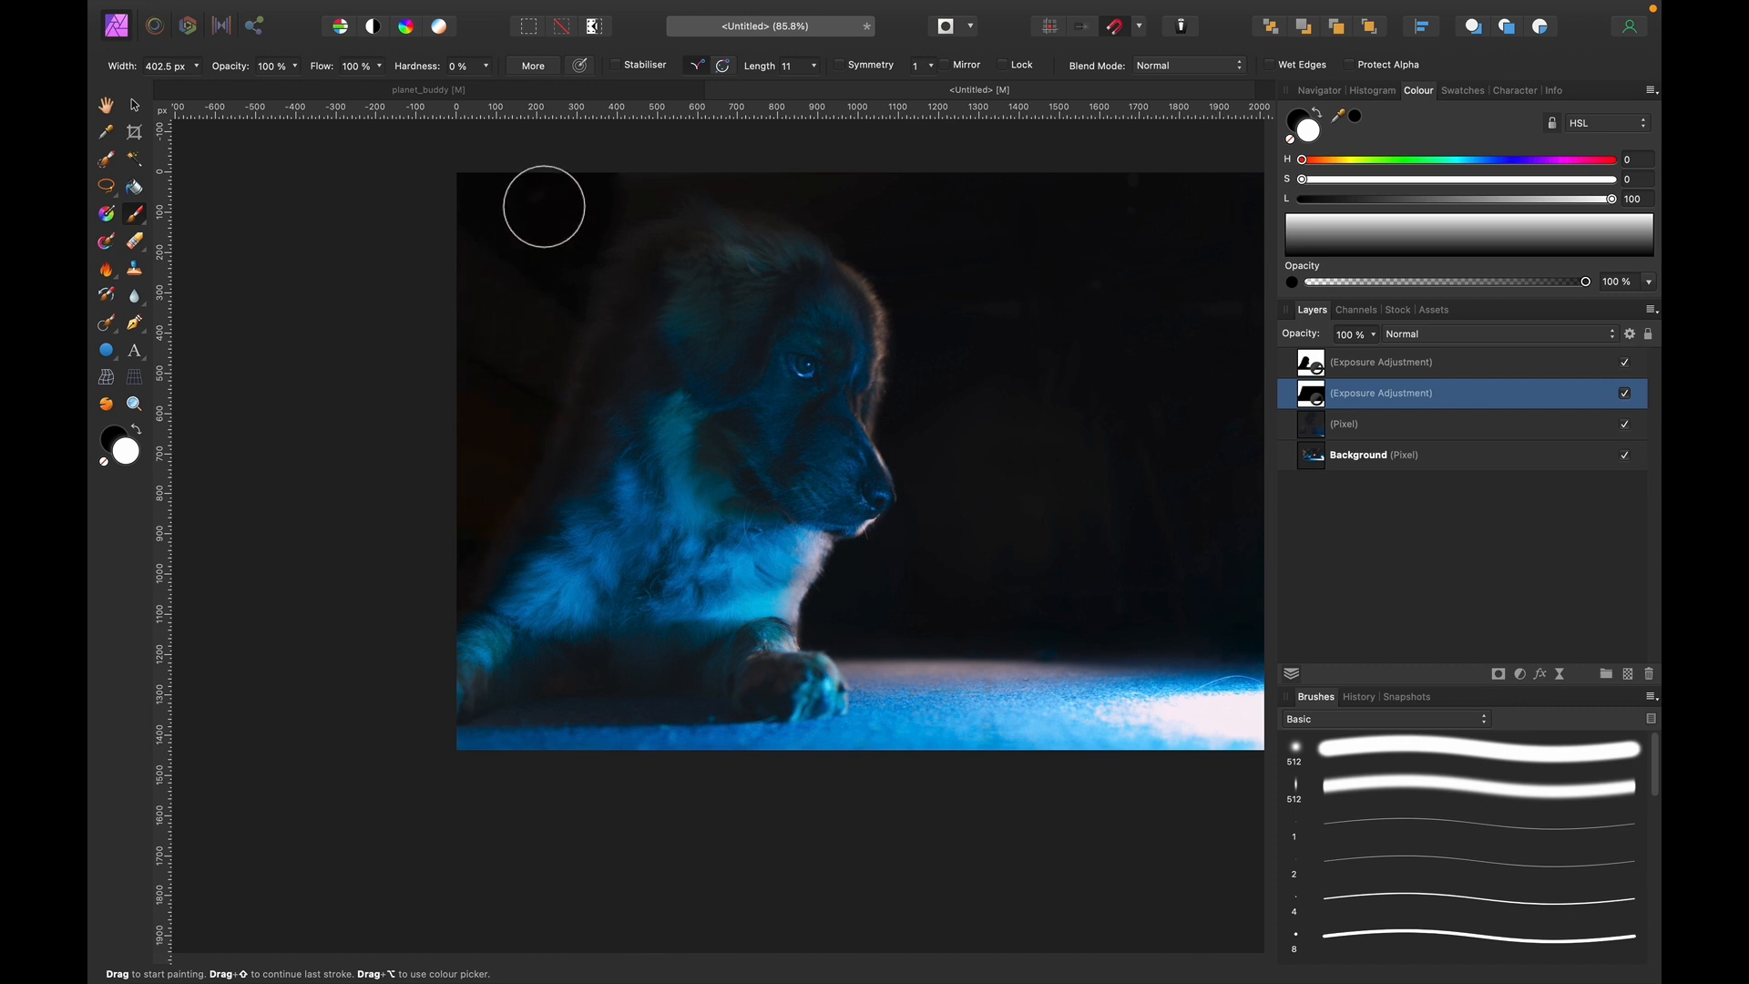
Compare the whole image with and without the two Exposure adjustments and the inpainted pixel layer.
{"action": "key", "text": "space"}
{"action": "left_click_drag", "start_coordinate": [998, 321], "coordinate": [883, 328]}
{"action": "key", "text": "super+0"}
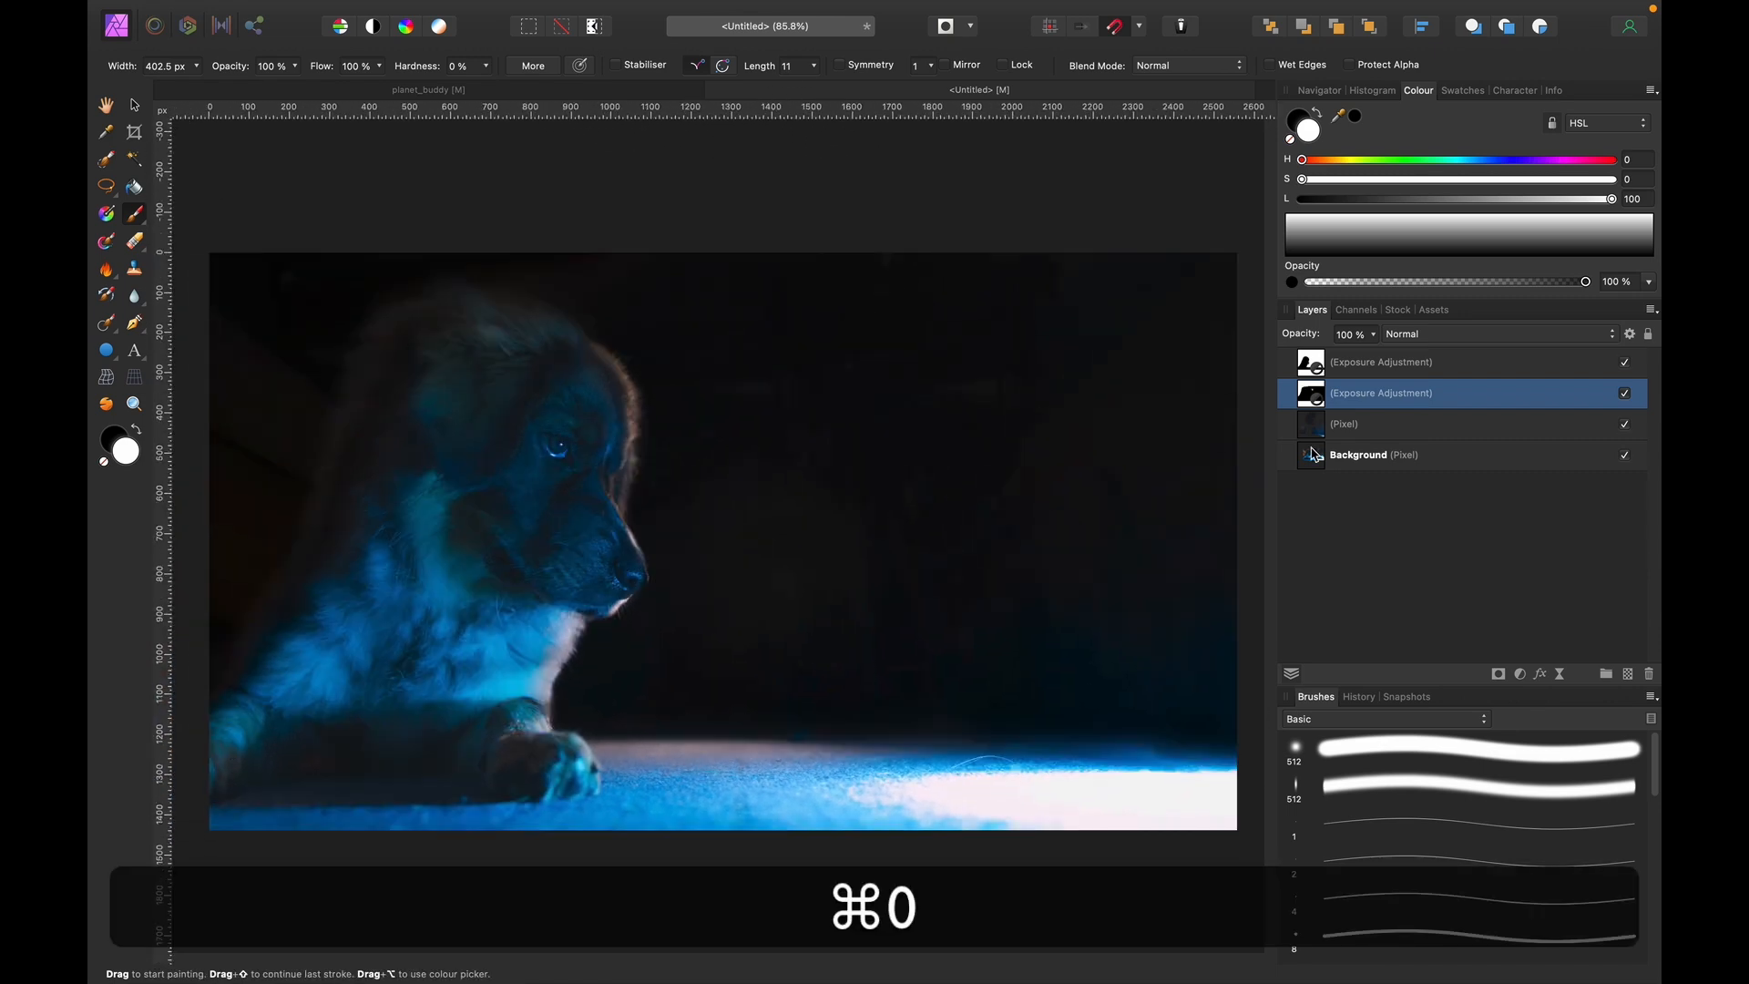
{"action": "left_click", "coordinate": [1499, 364], "text": "super"}
{"action": "left_click", "coordinate": [1507, 426], "text": "super"}
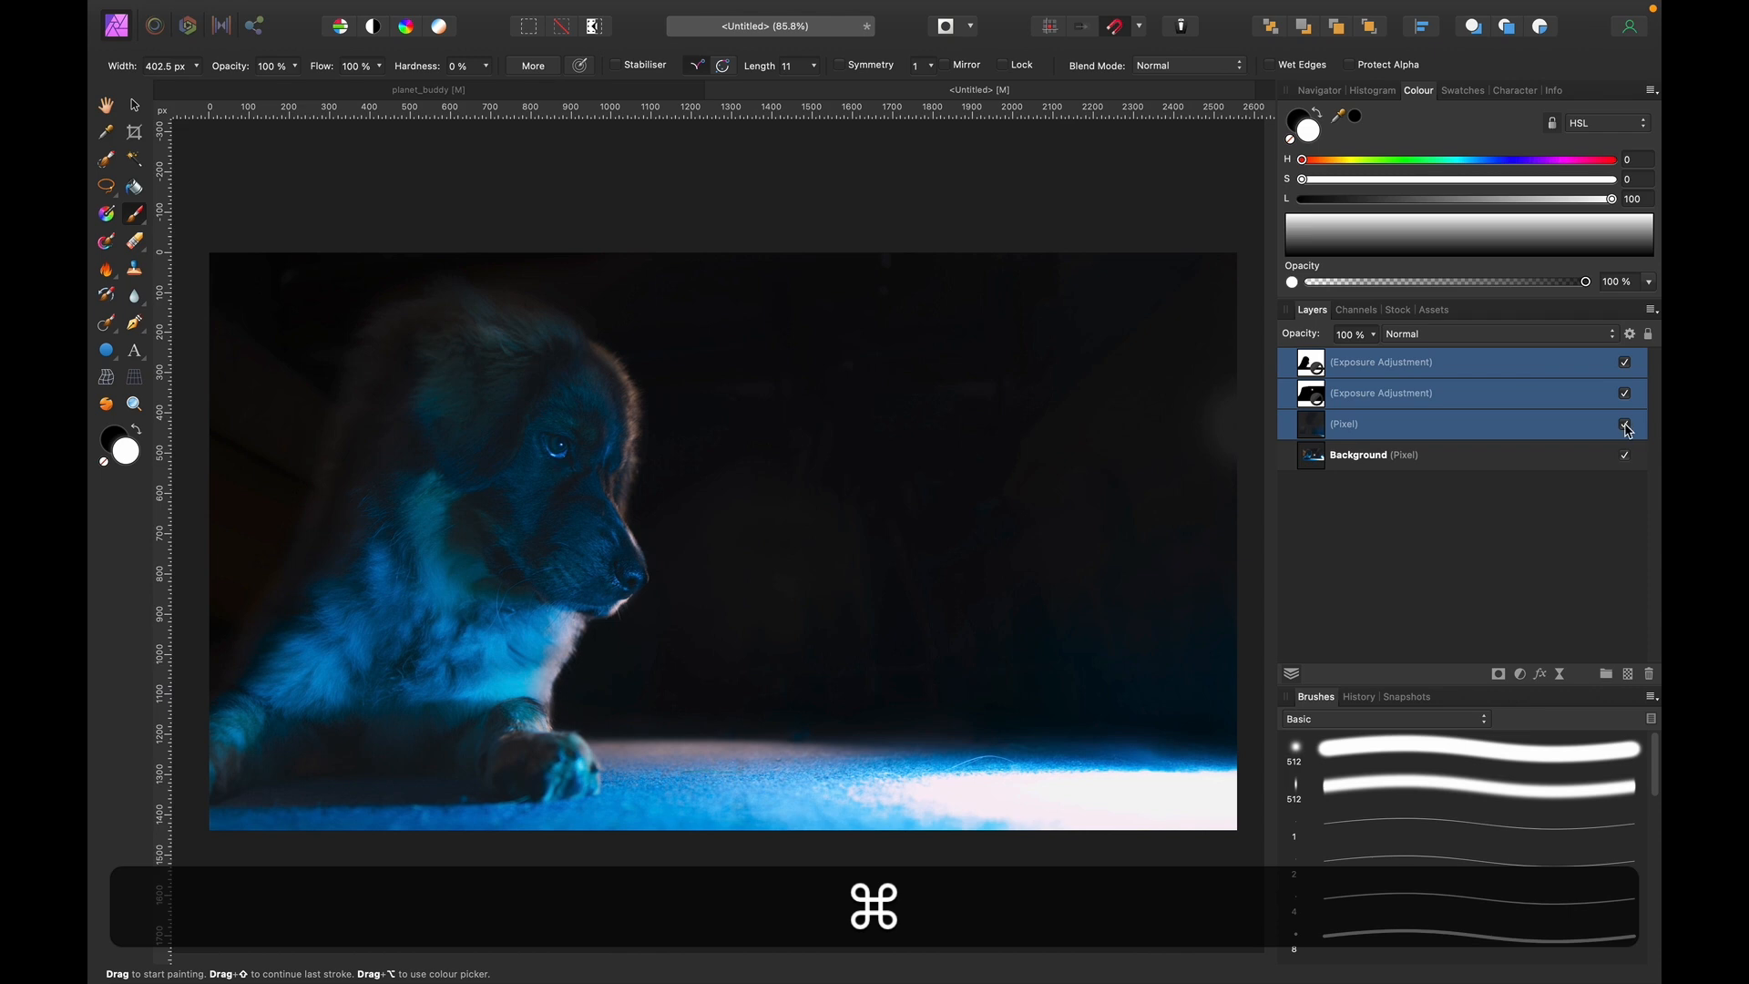
{"action": "left_click", "coordinate": [1625, 425]}
{"action": "left_click", "coordinate": [1624, 425]}
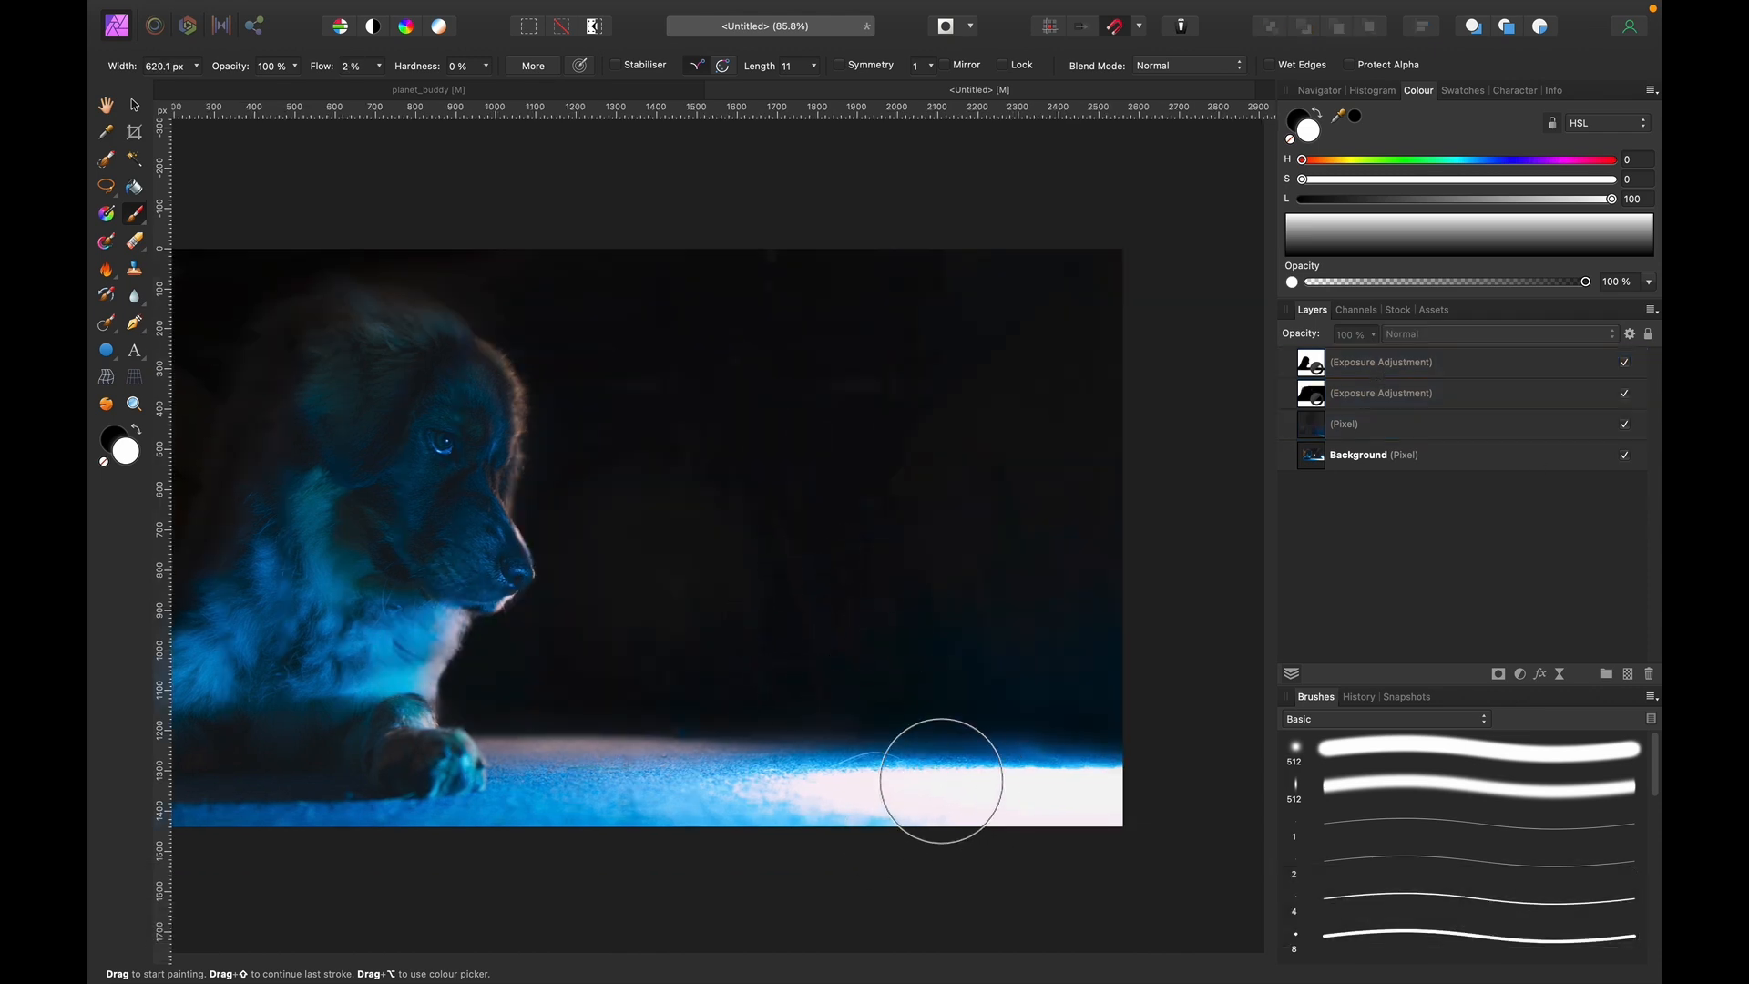
{"action": "scroll", "coordinate": [942, 781], "scroll_direction": "down", "scroll_amount": 3}
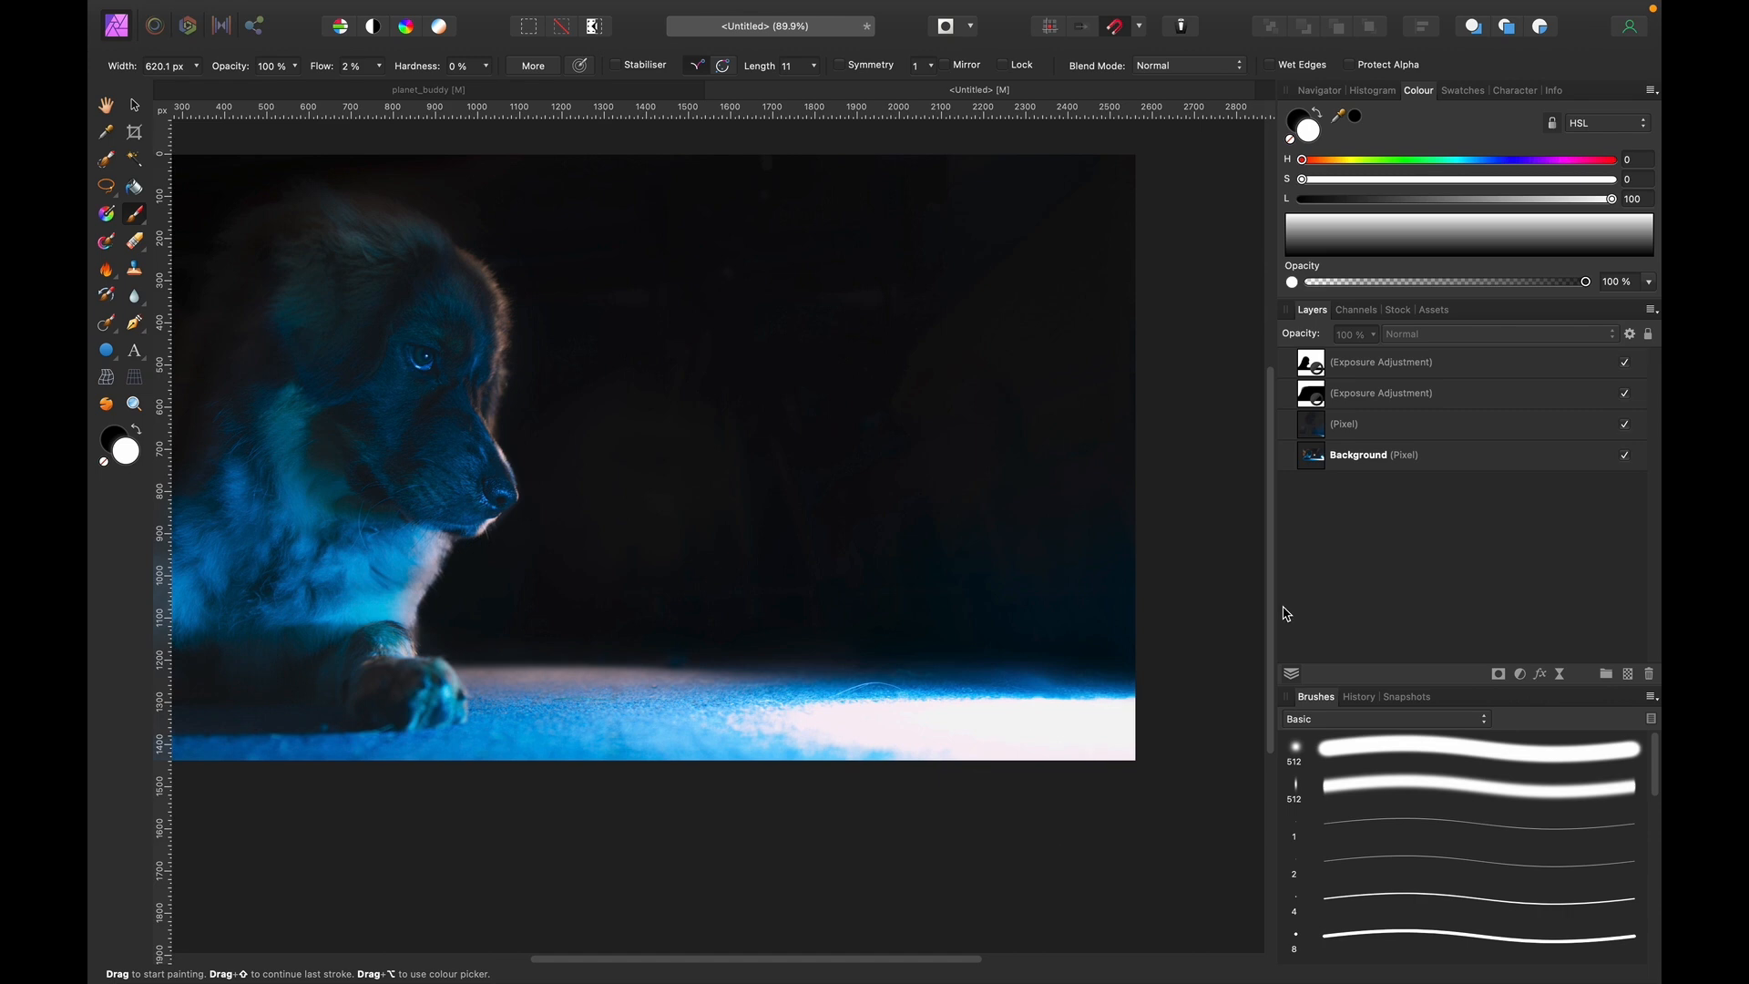
{"action": "left_click", "coordinate": [1624, 424]}
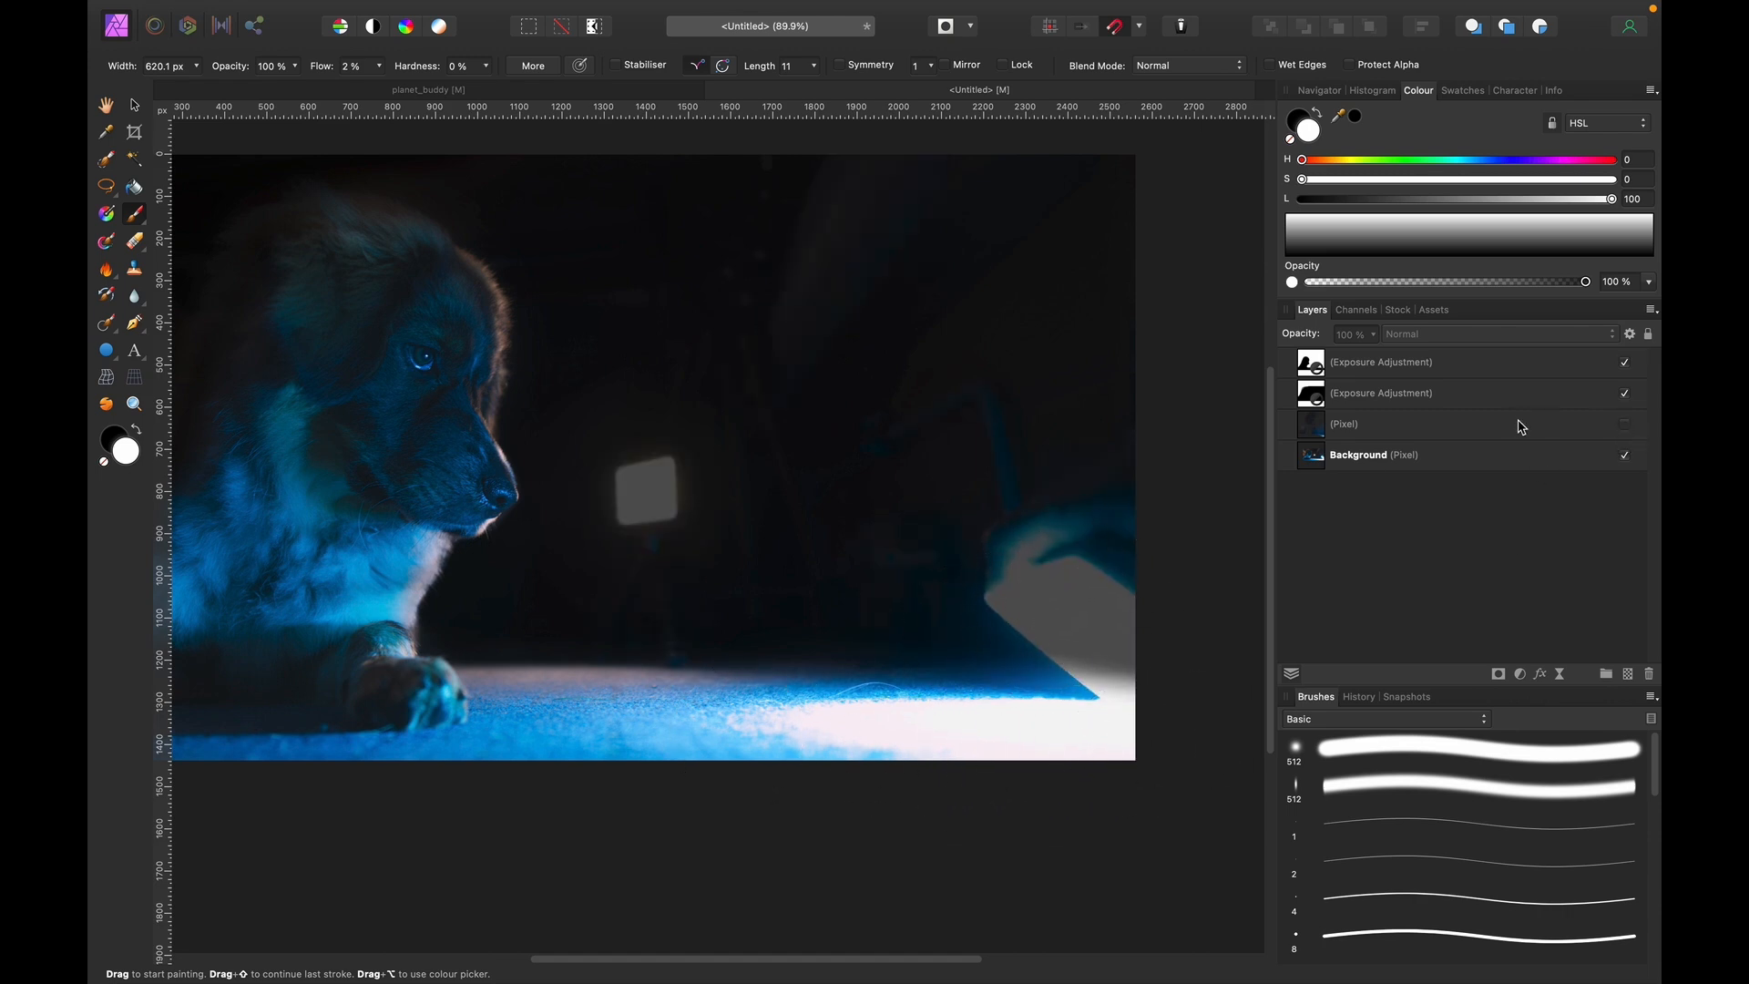
{"action": "left_click", "coordinate": [1624, 424]}
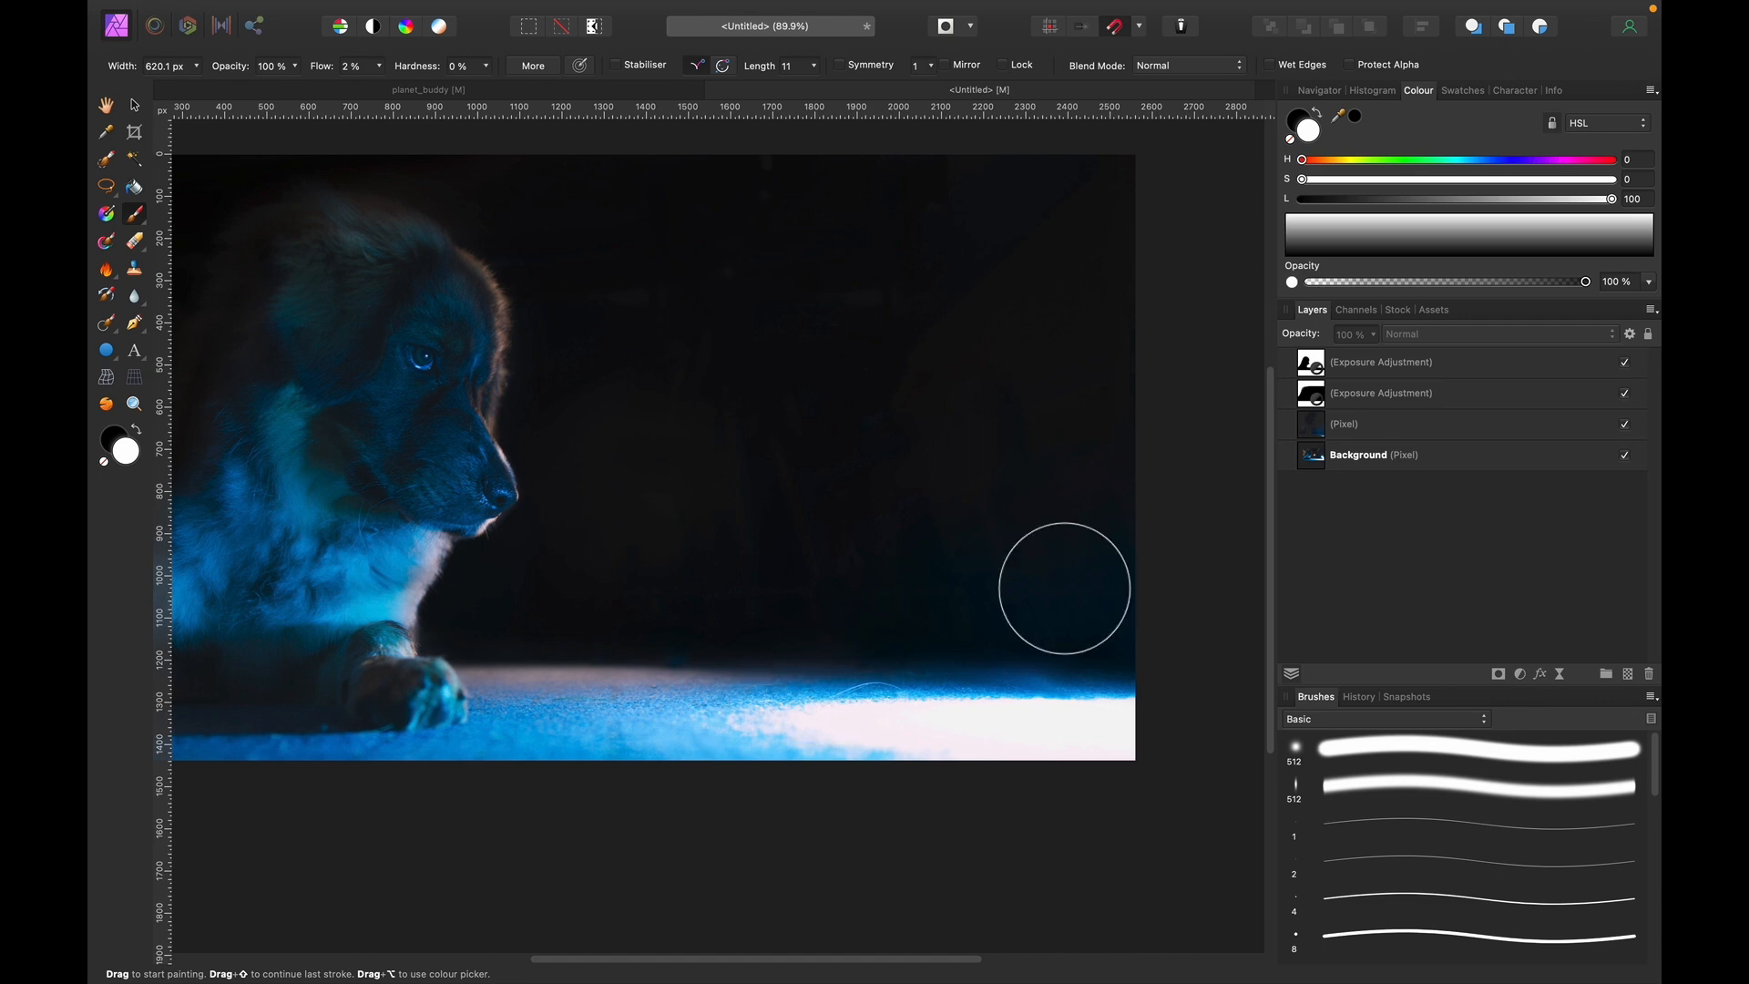
Place the moon asset from the IAMRENSI APM Pack above the upper Exposure adjustment.
{"action": "left_click", "coordinate": [1387, 372]}
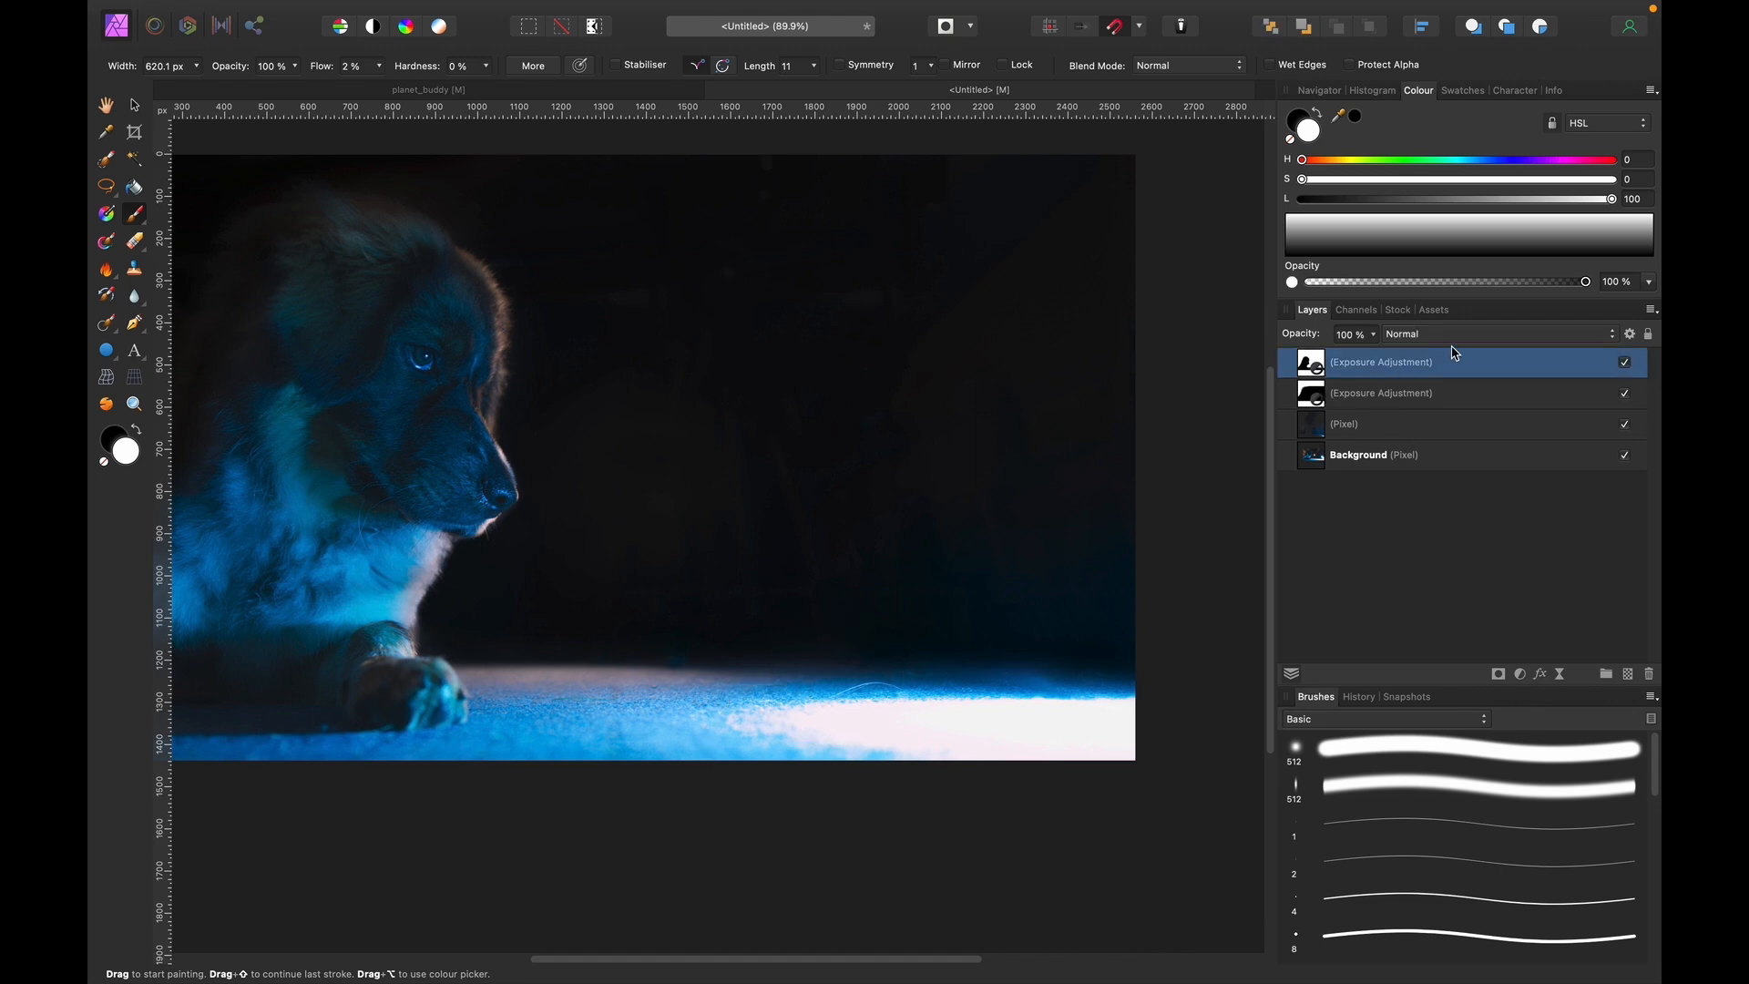
{"action": "left_click", "coordinate": [1442, 316]}
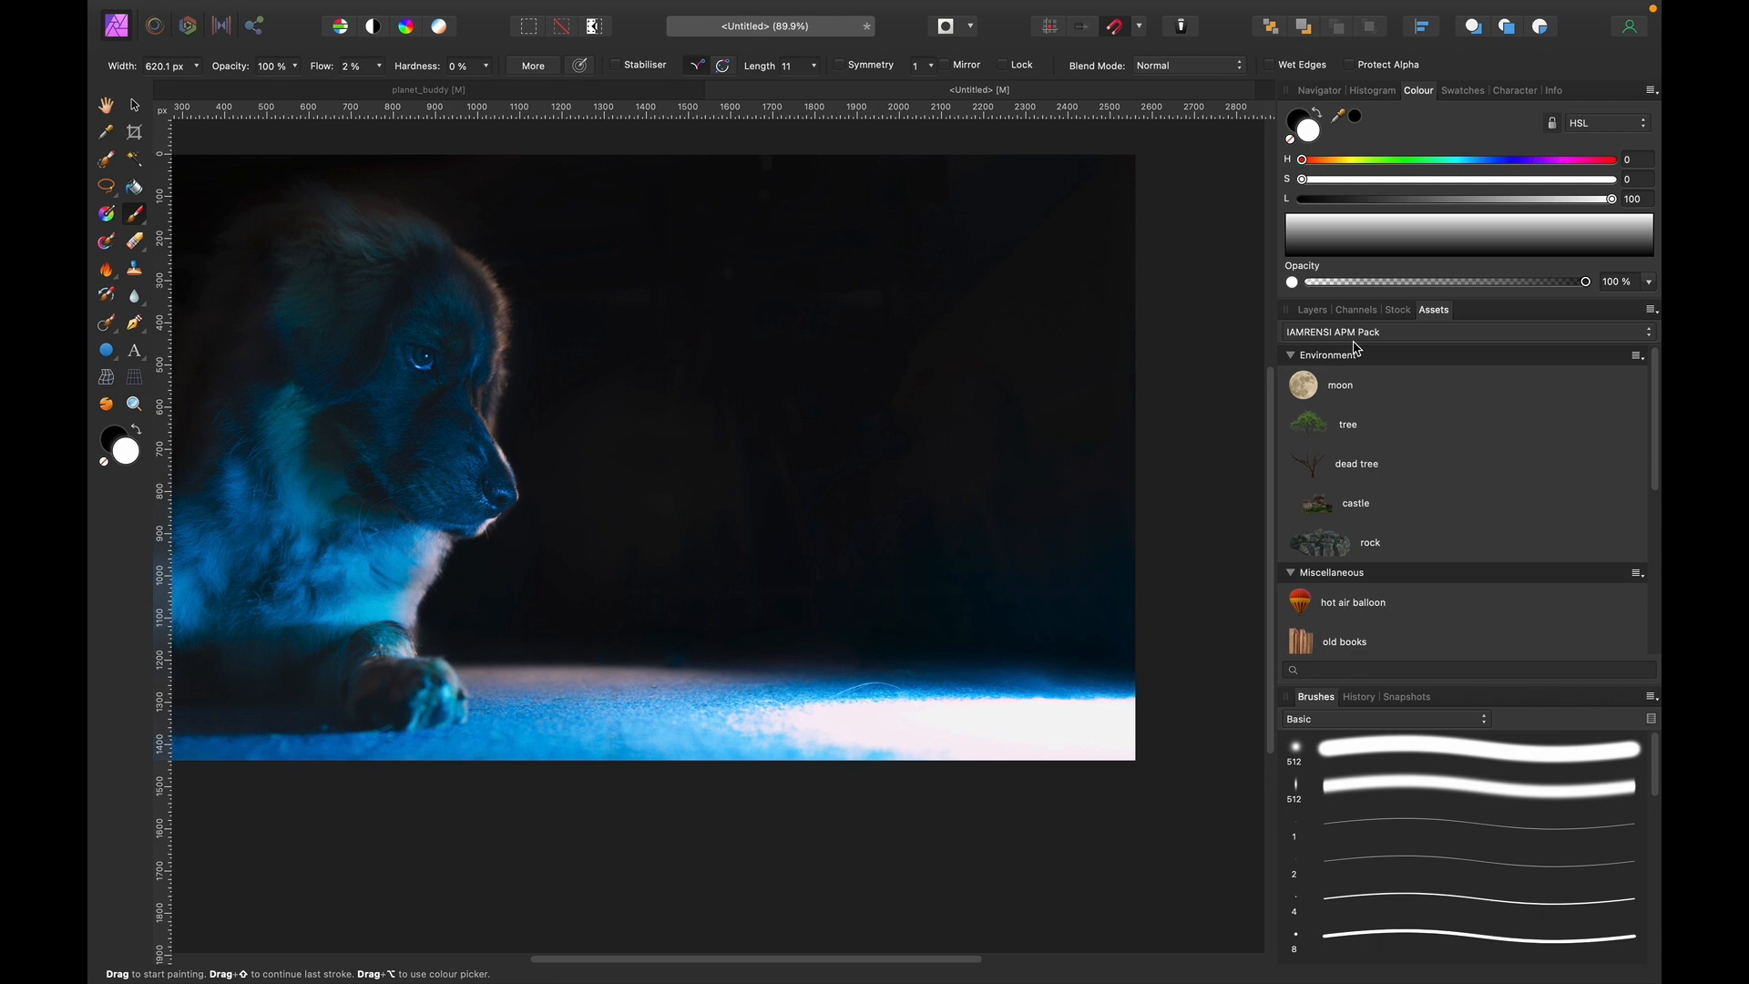
{"action": "left_click_drag", "start_coordinate": [1300, 386], "coordinate": [844, 423]}
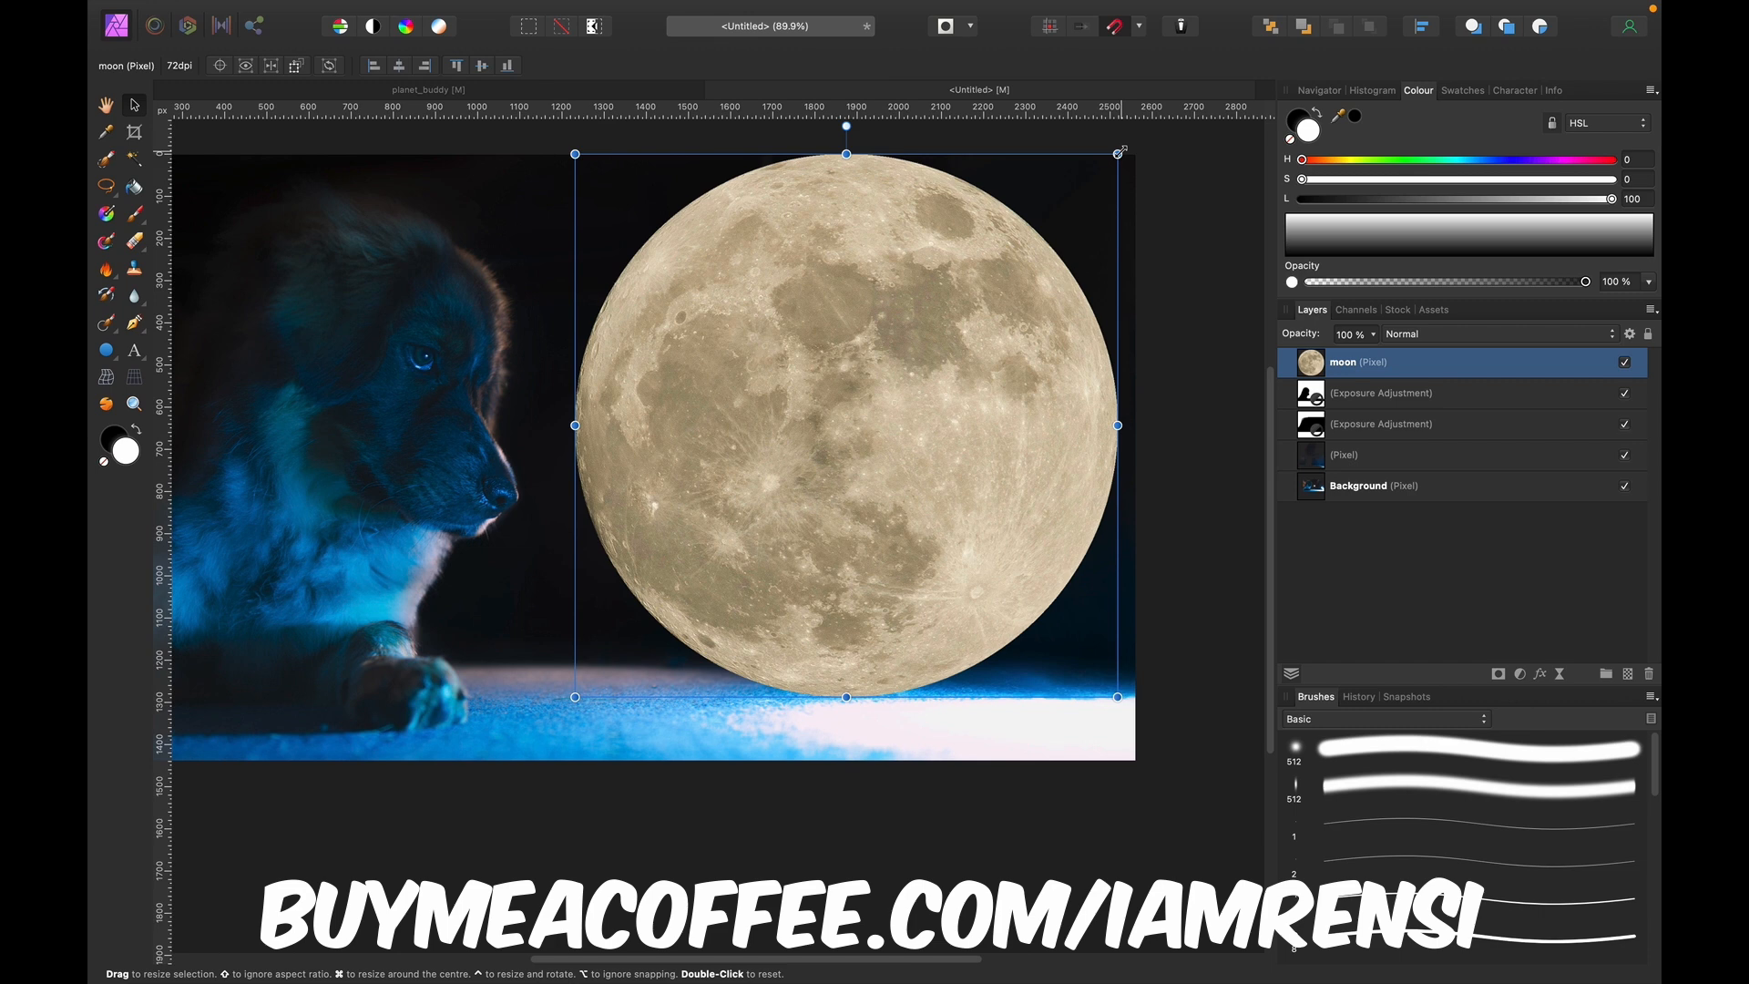
Scale the moon down to about 150 dpi and position it in the dark area in front of the puppy, above the lit floor.
{"action": "left_click_drag", "start_coordinate": [1119, 152], "coordinate": [832, 439]}
{"action": "left_click_drag", "start_coordinate": [764, 551], "coordinate": [941, 461]}
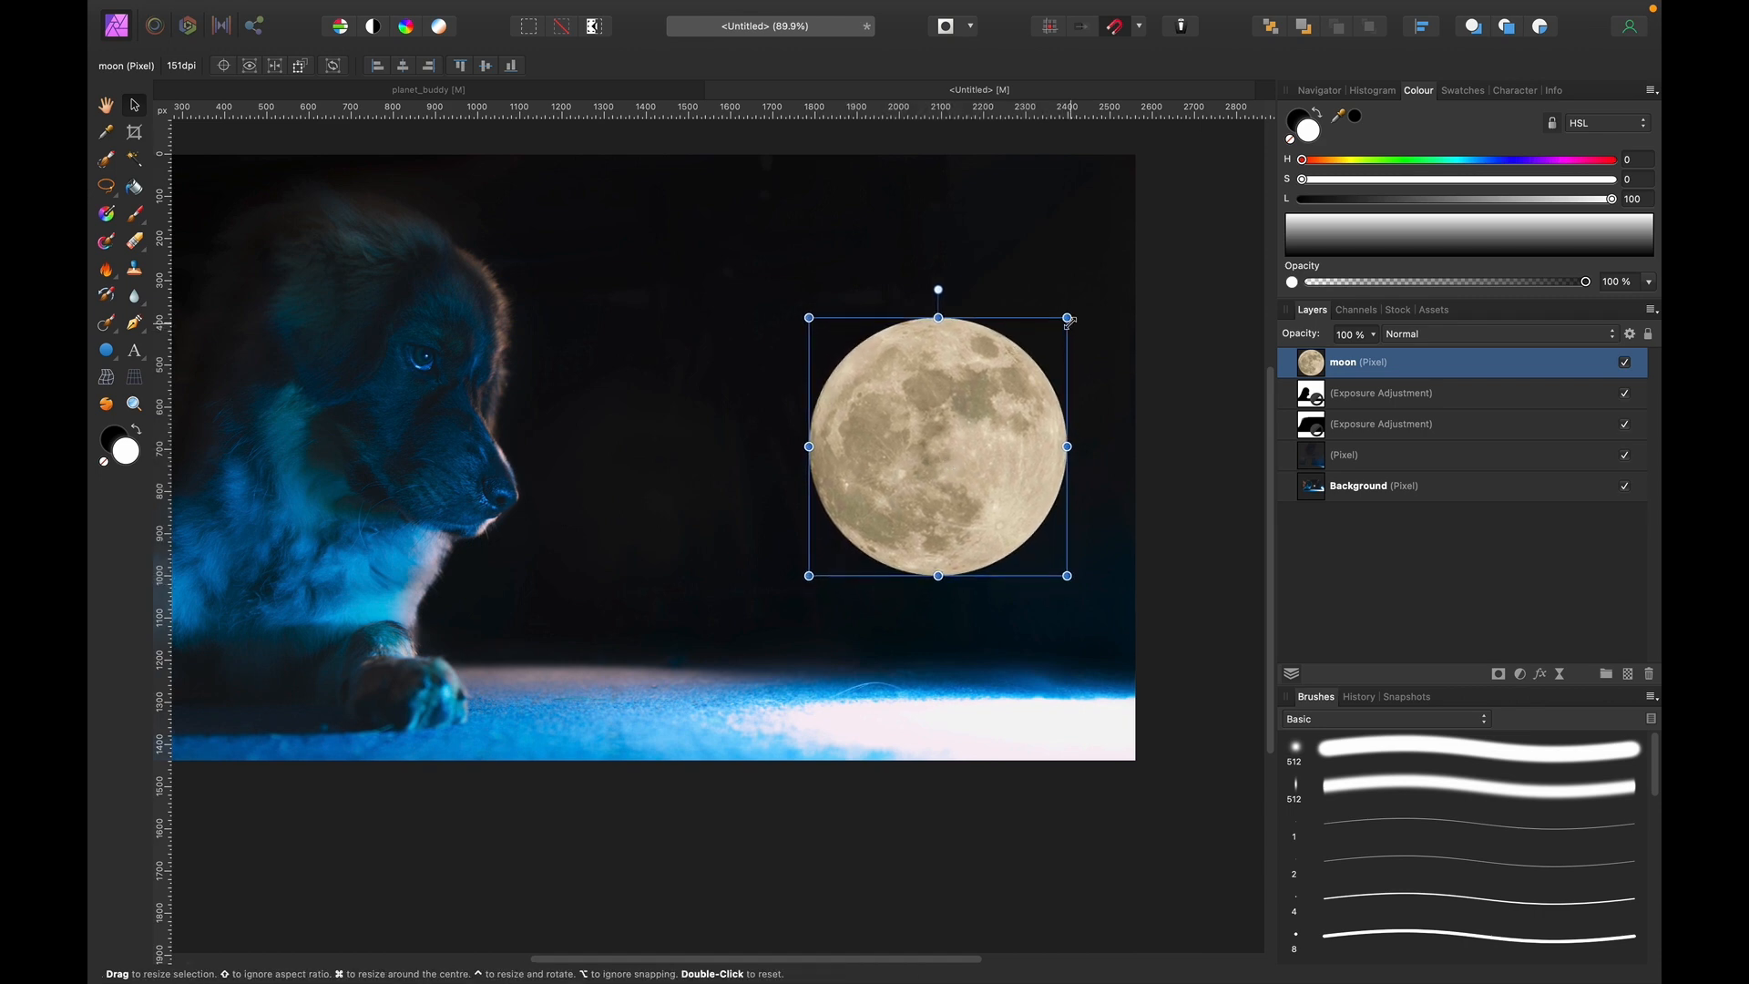
{"action": "left_click_drag", "start_coordinate": [1071, 320], "coordinate": [1090, 312]}
{"action": "left_click_drag", "start_coordinate": [967, 412], "coordinate": [902, 437]}
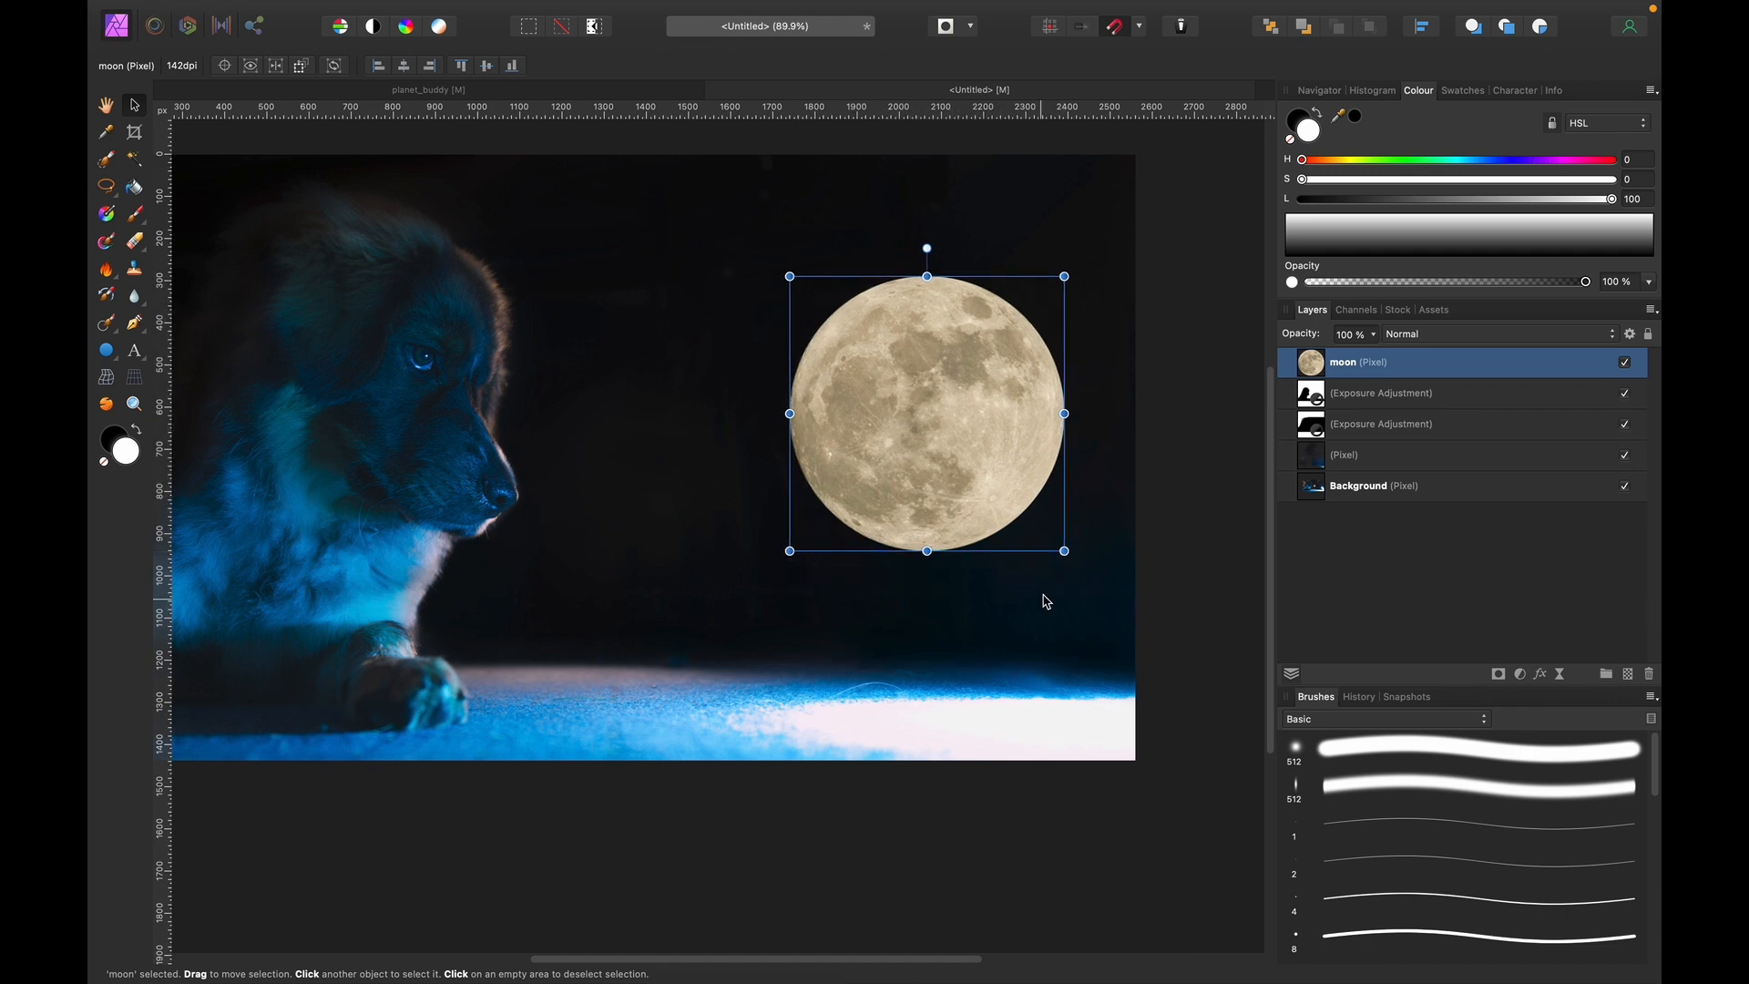
{"action": "left_click_drag", "start_coordinate": [1065, 552], "coordinate": [989, 510]}
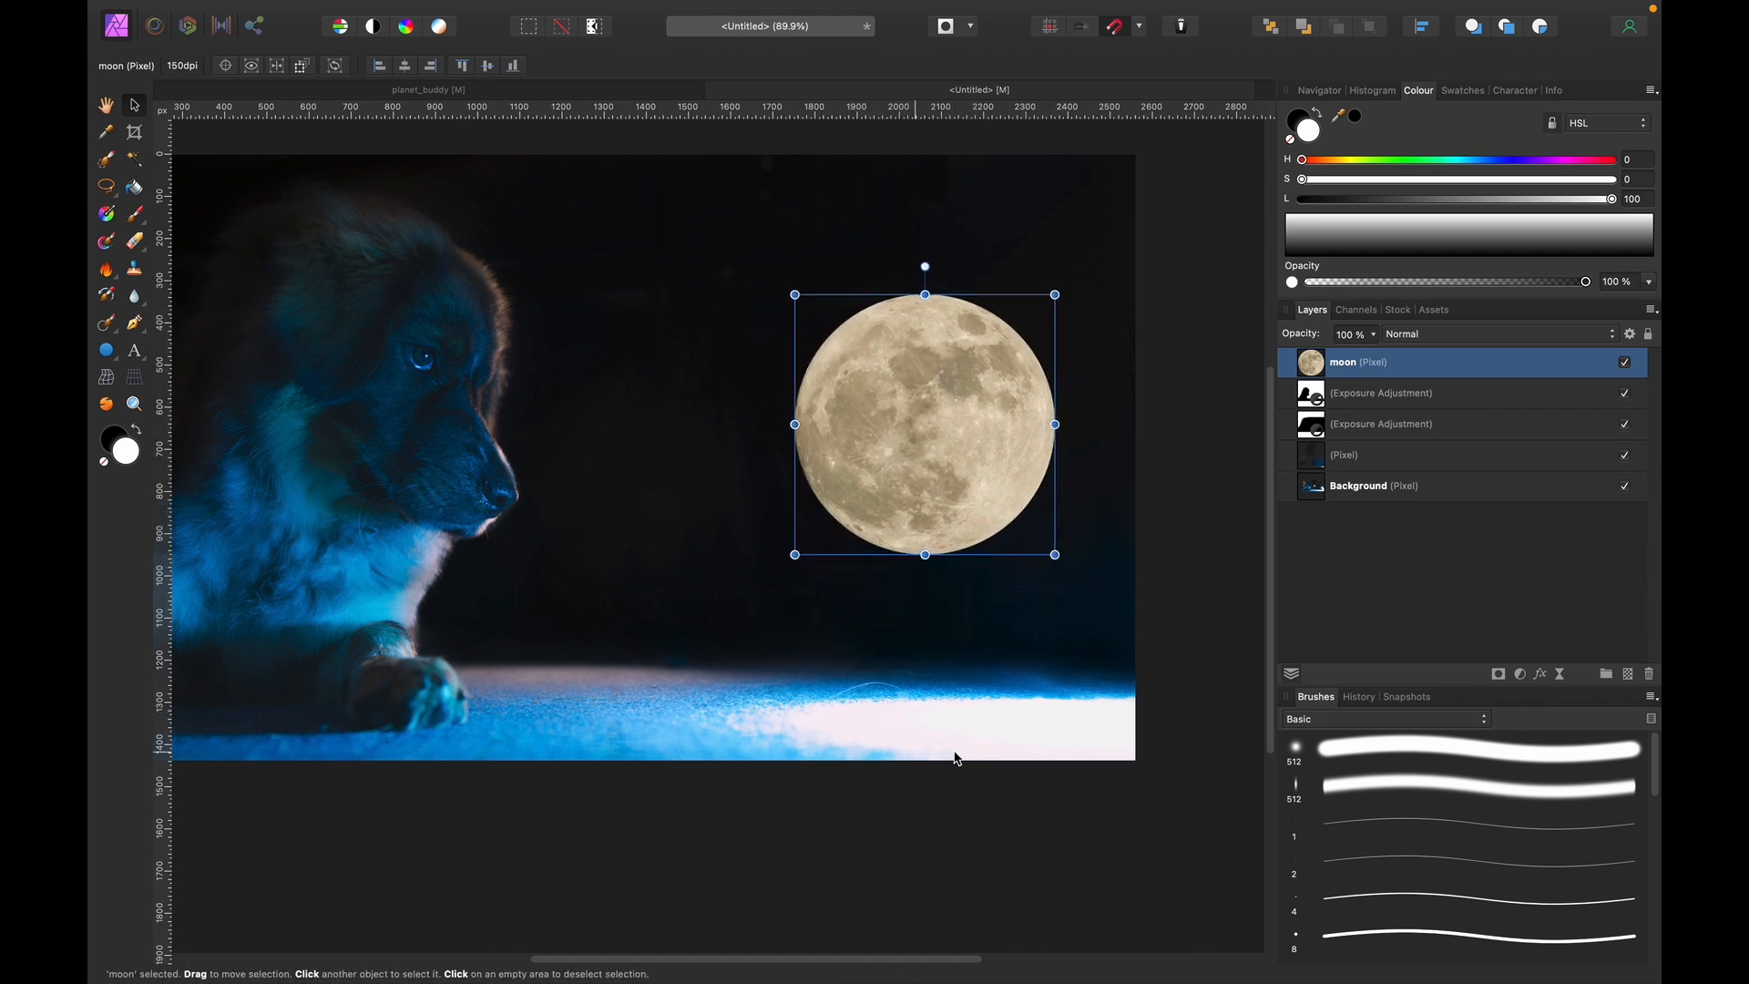
{"action": "left_click", "coordinate": [1387, 593]}
Marquee-select the floor around the edge of the bright highlight on the Background layer and duplicate the selection to a new layer.
{"action": "scroll", "coordinate": [763, 647], "scroll_direction": "up", "scroll_amount": 5}
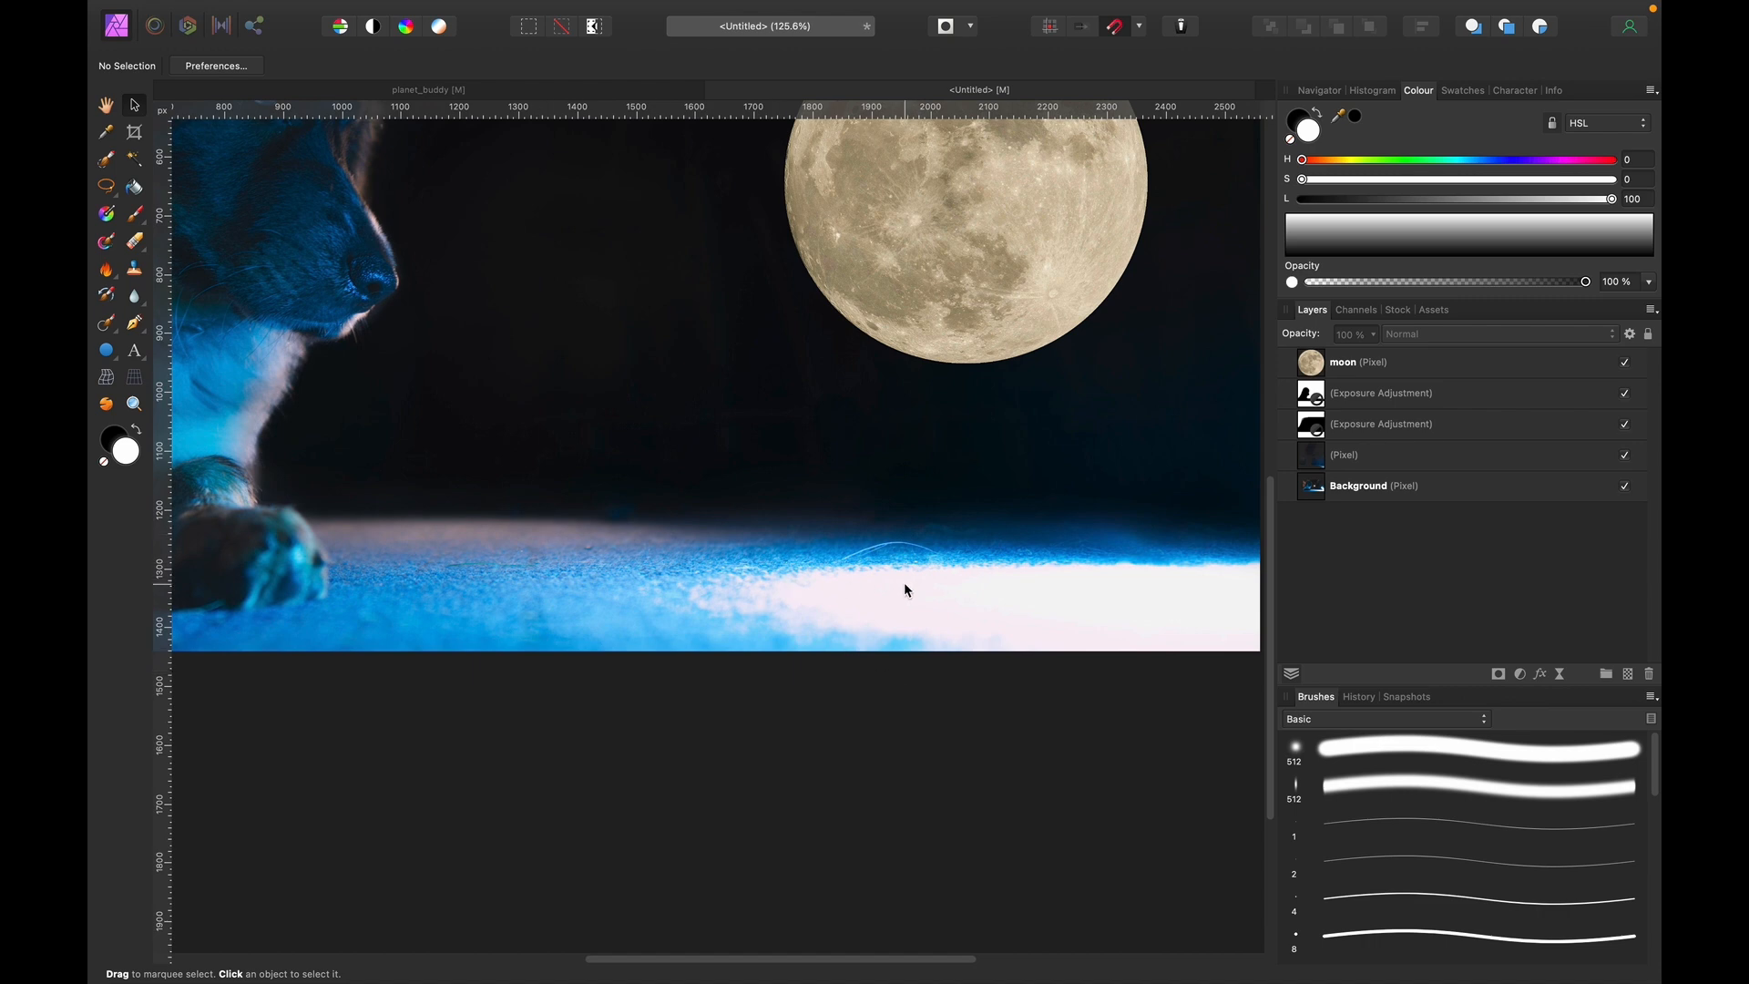
{"action": "scroll", "coordinate": [920, 625], "scroll_direction": "right", "scroll_amount": 5}
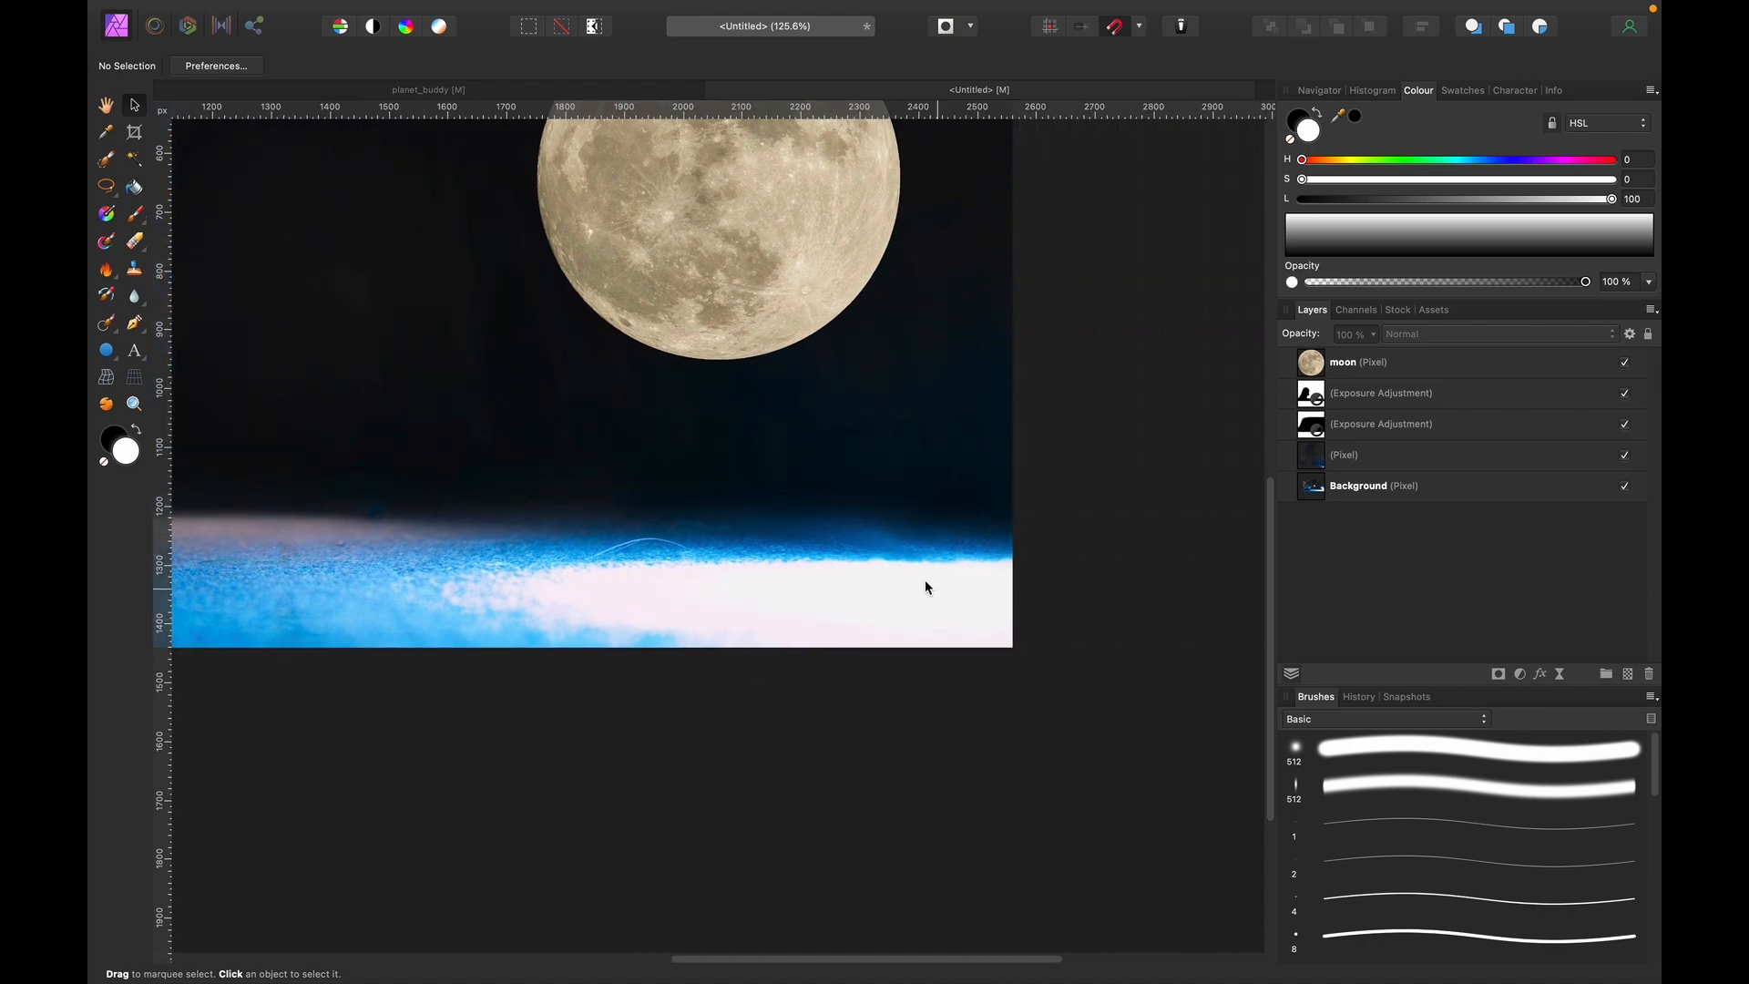
{"action": "scroll", "coordinate": [1216, 555], "scroll_direction": "left", "scroll_amount": 5}
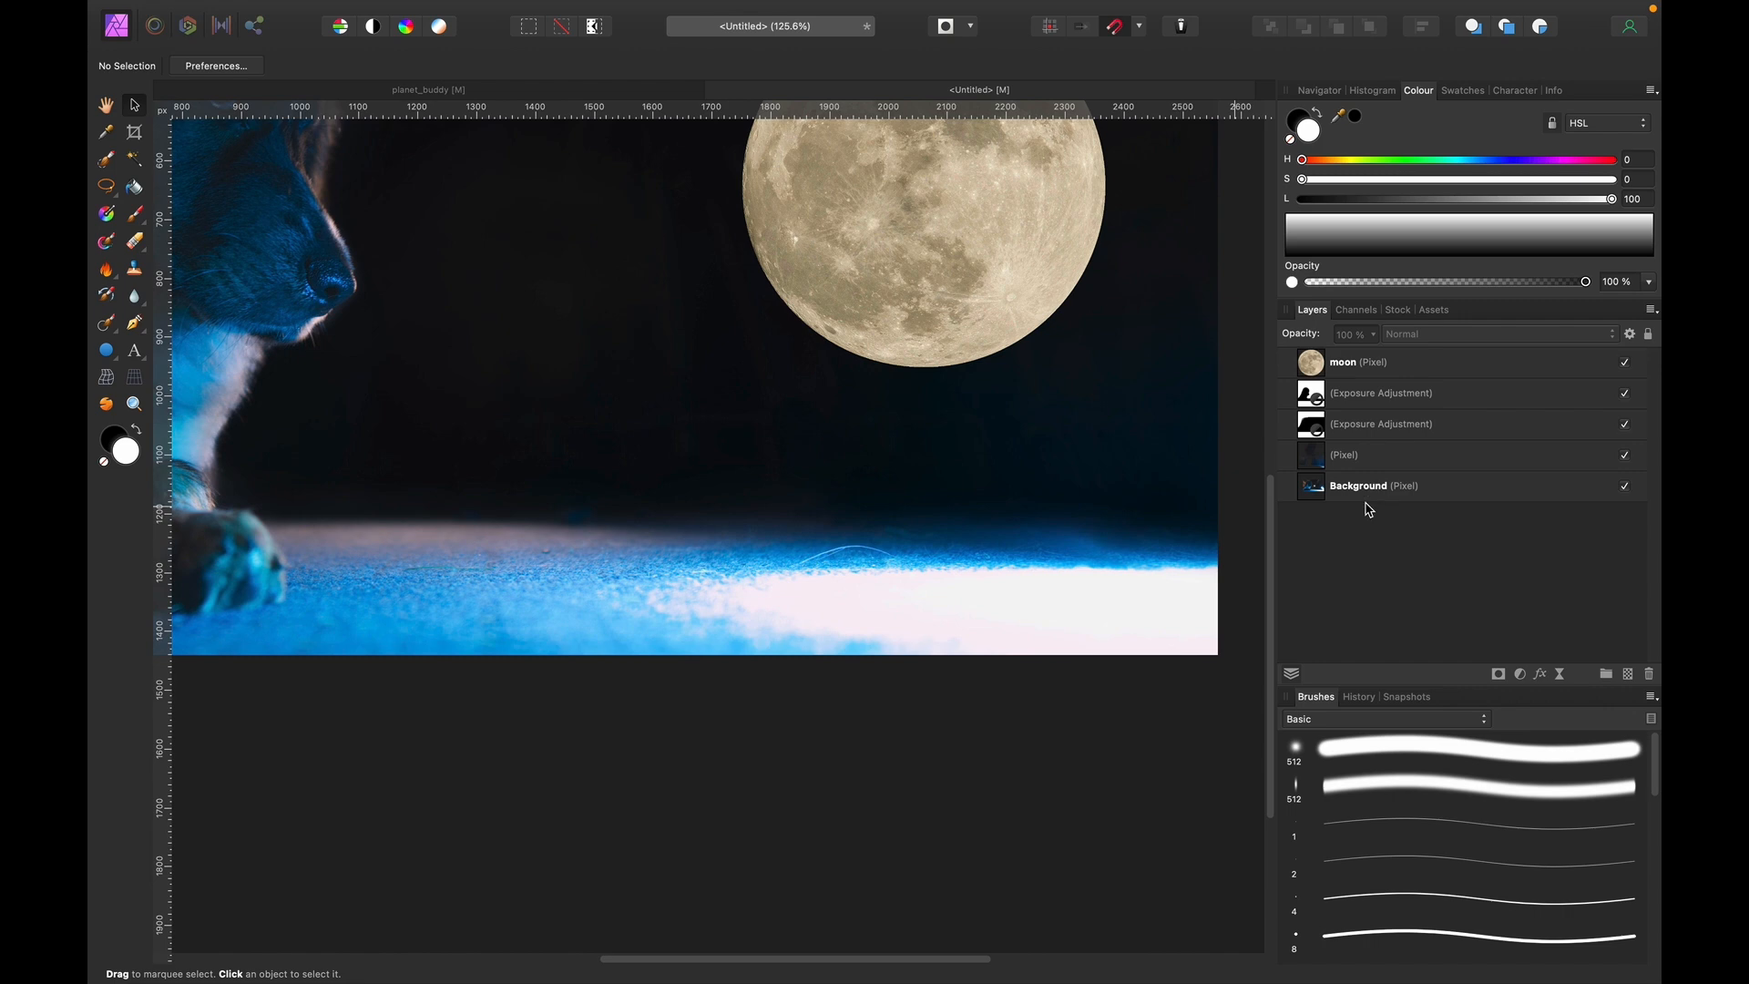
{"action": "left_click", "coordinate": [1396, 488]}
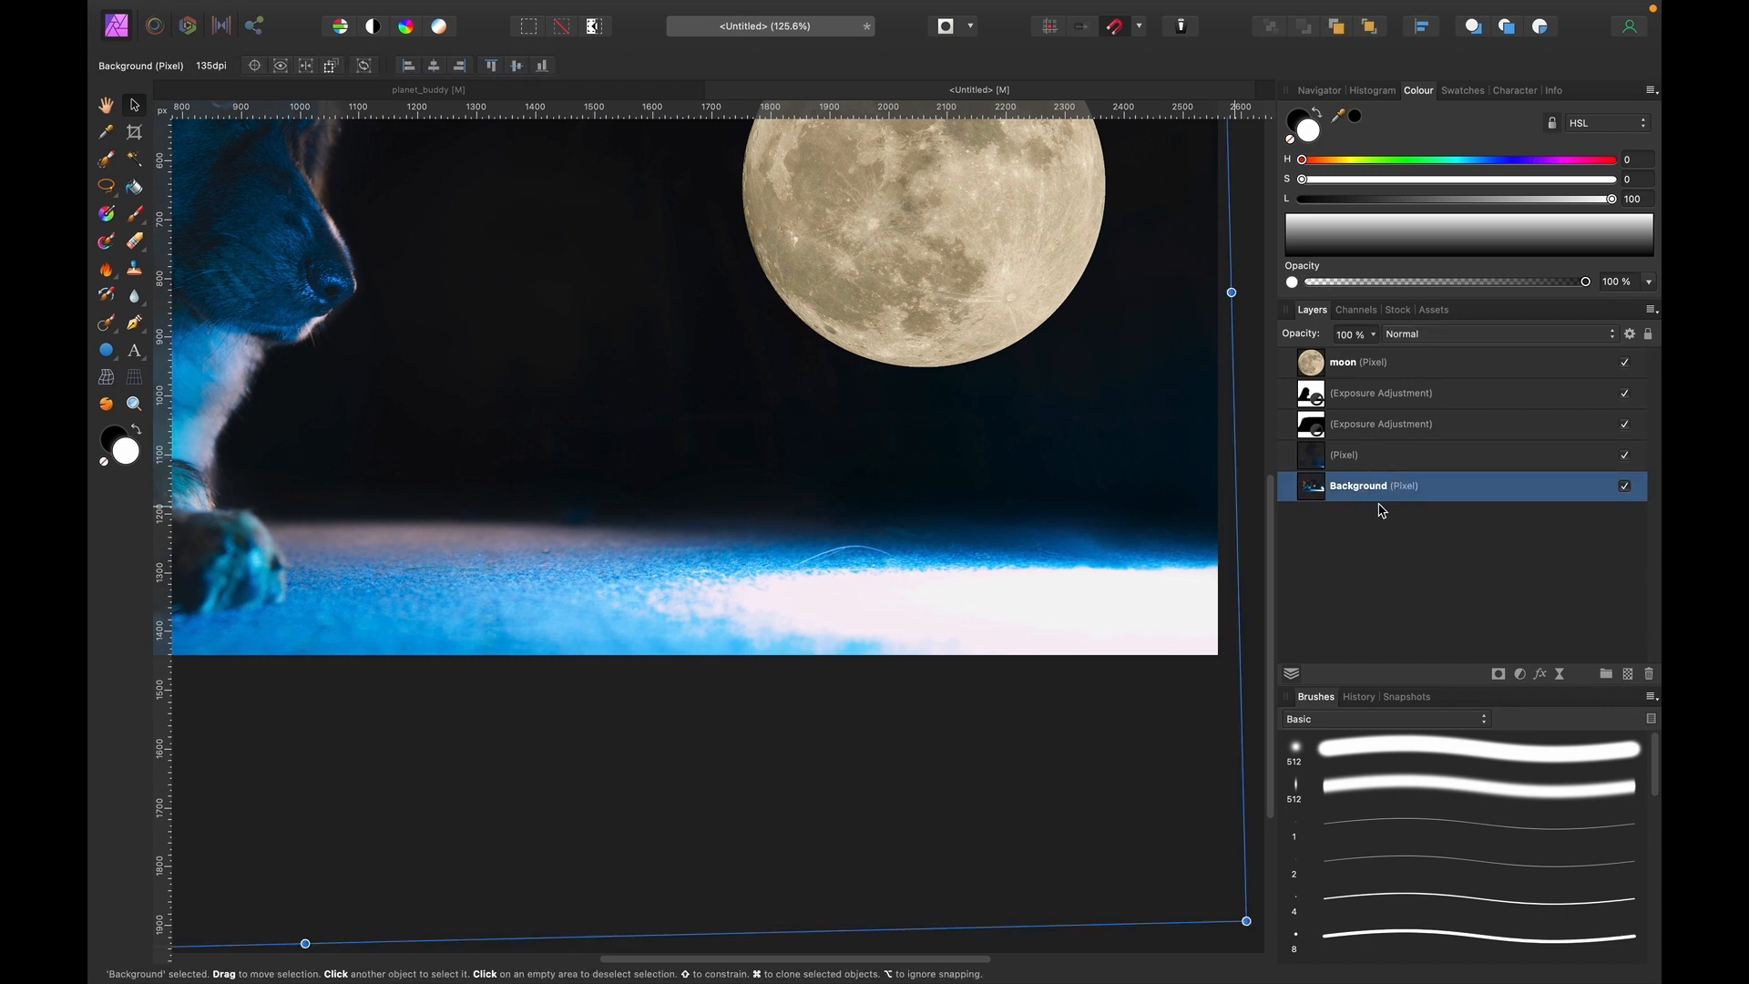
{"action": "key", "text": "m"}
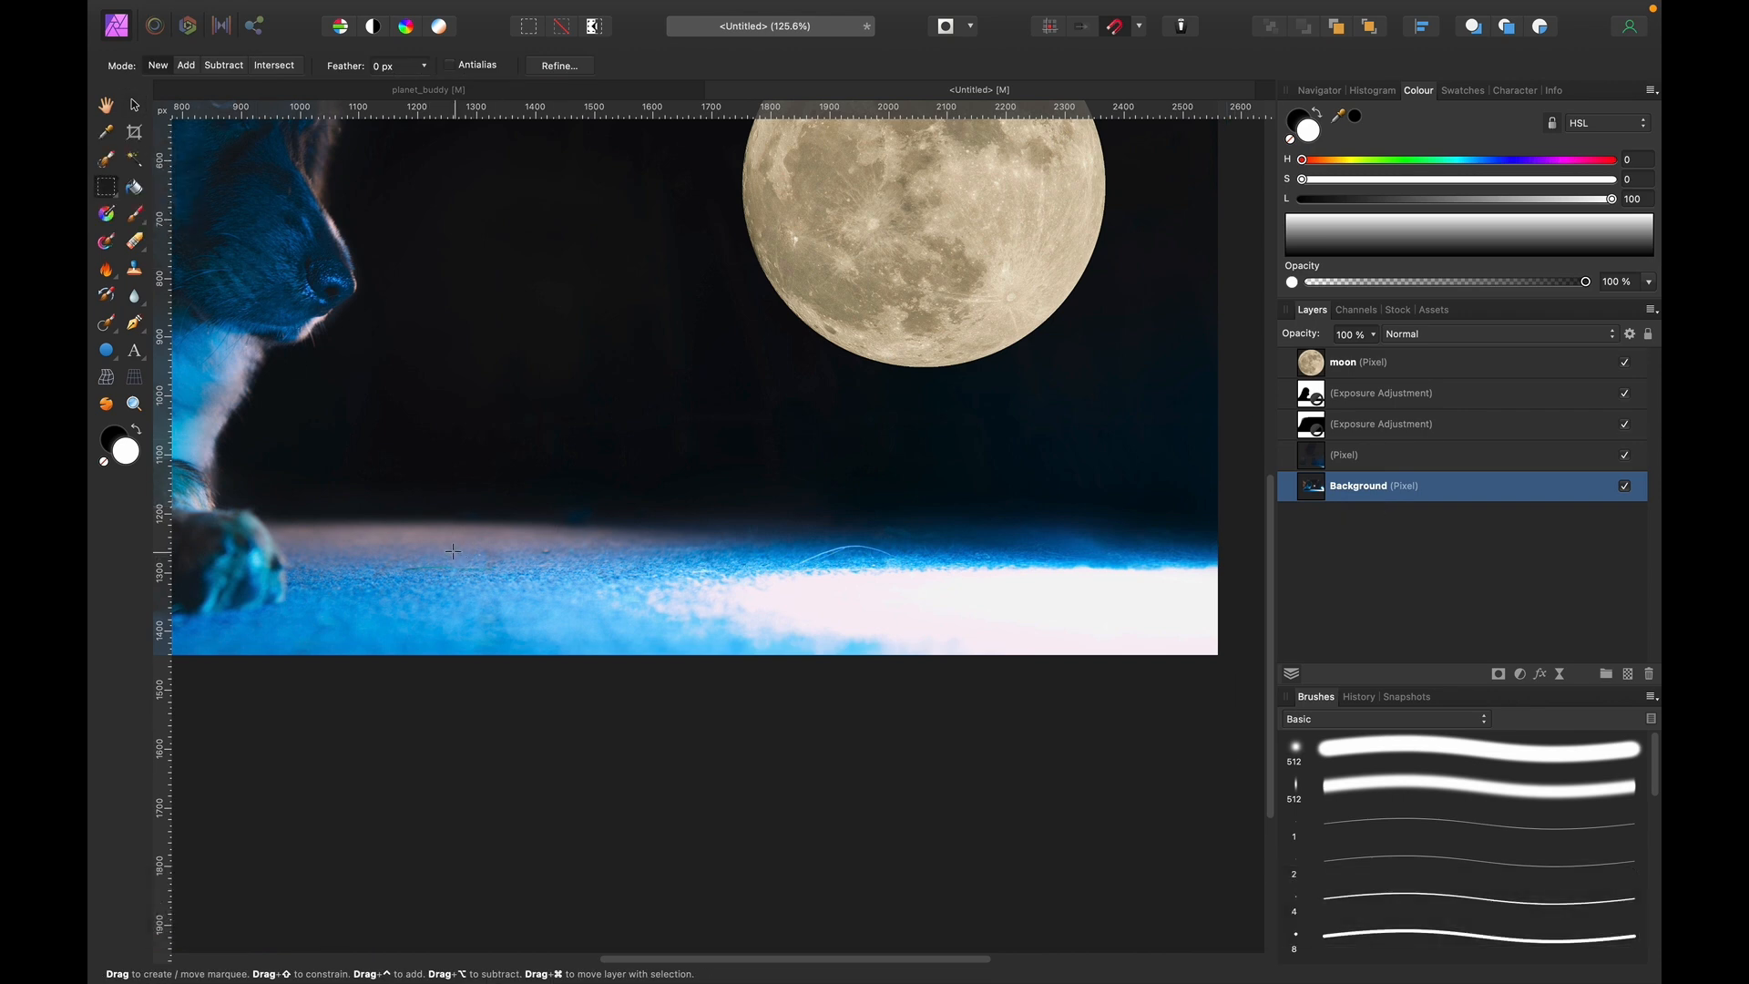
{"action": "left_click_drag", "start_coordinate": [436, 545], "coordinate": [913, 704]}
{"action": "key", "text": "super+j"}
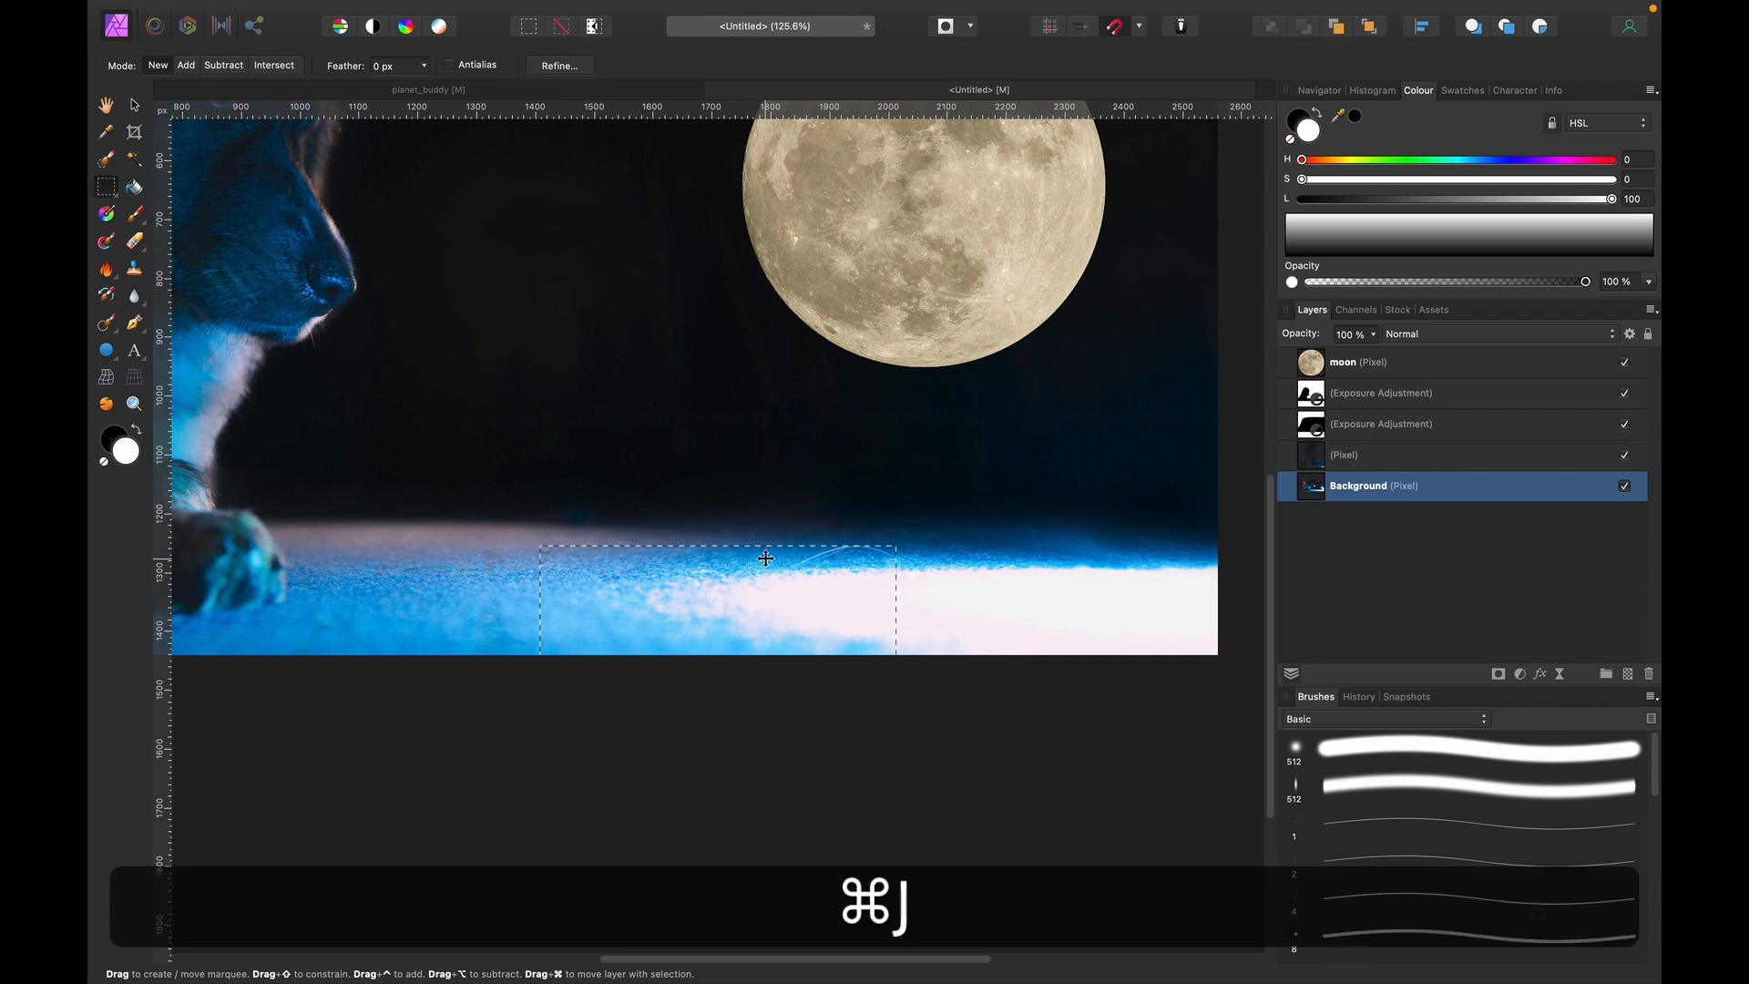
Clear the marquee selection and flip the duplicated floor patch horizontally.
{"action": "key", "text": "super+v"}
{"action": "key", "text": "v"}
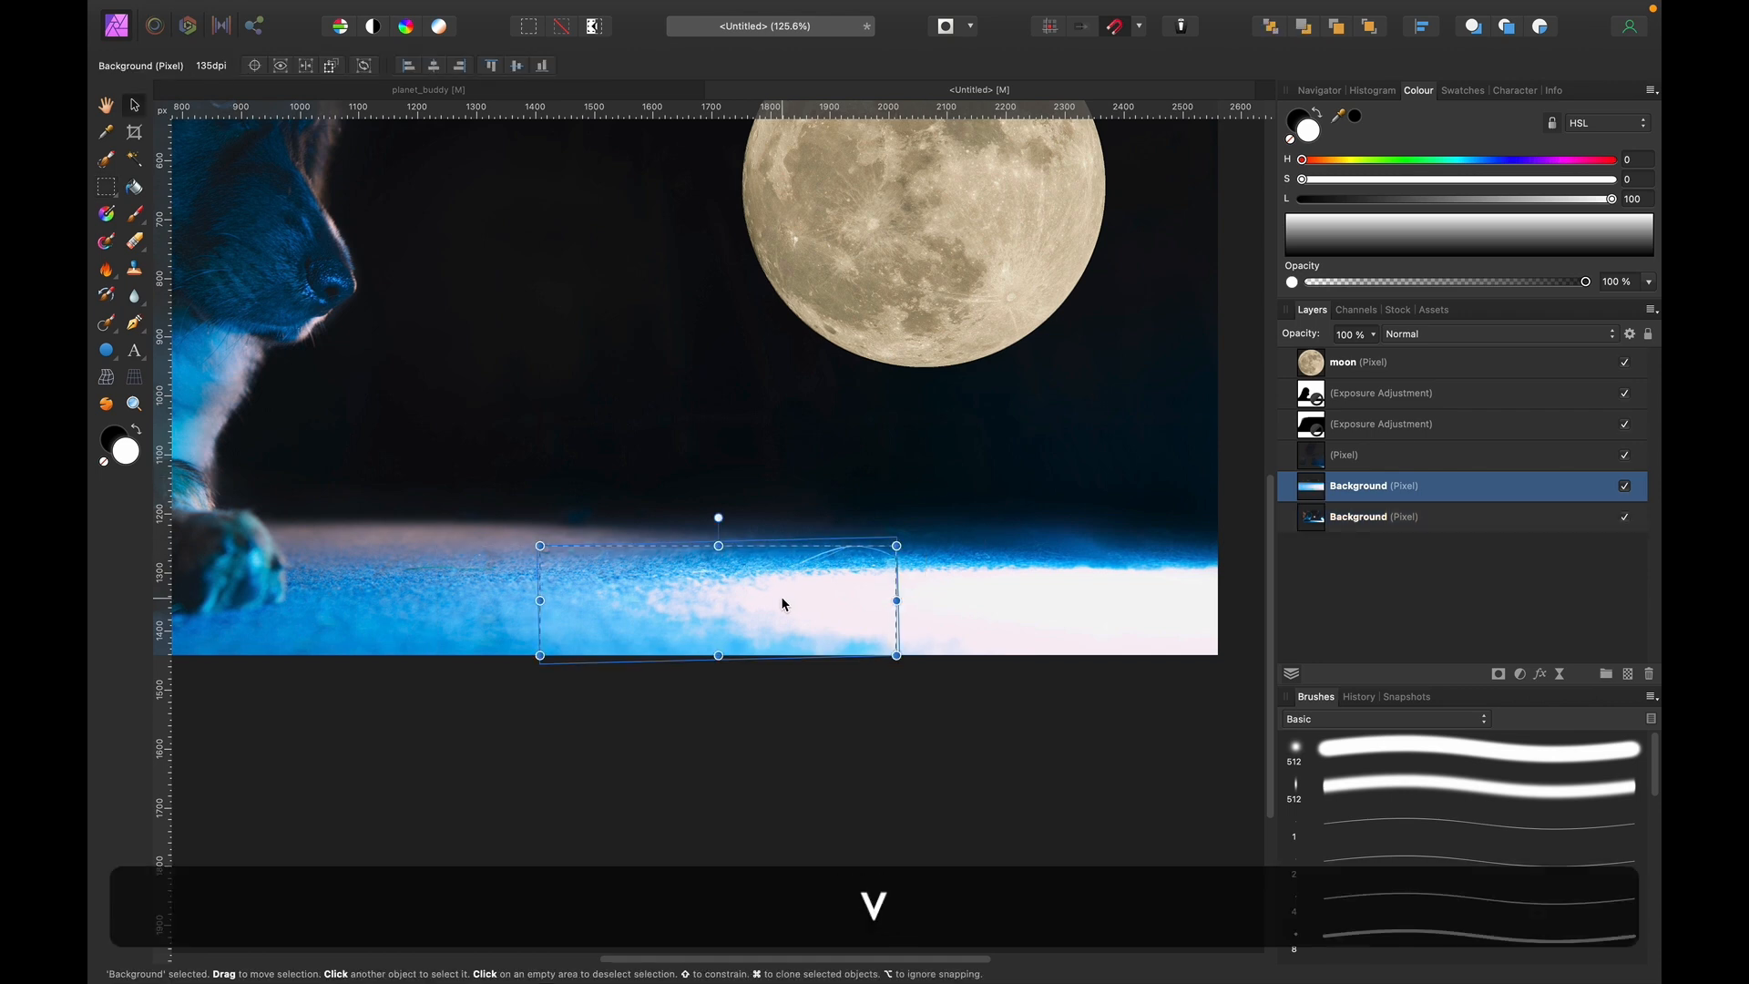
{"action": "key", "text": "super+d"}
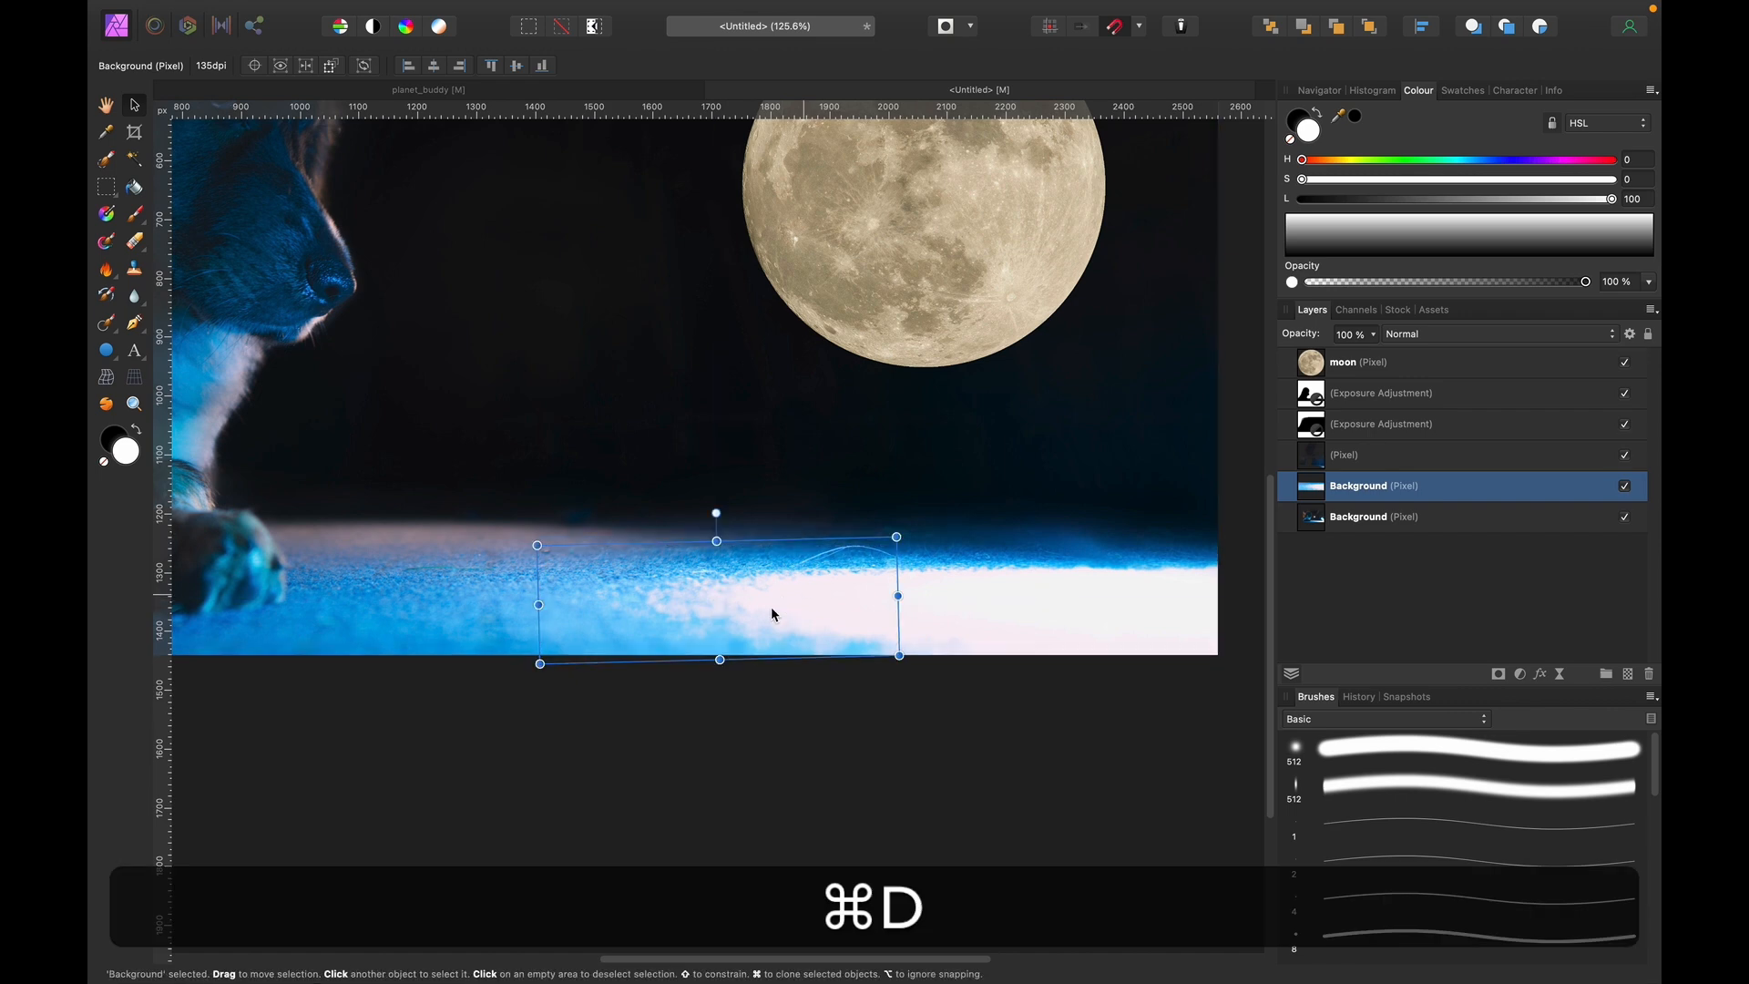
{"action": "right_click", "coordinate": [731, 601]}
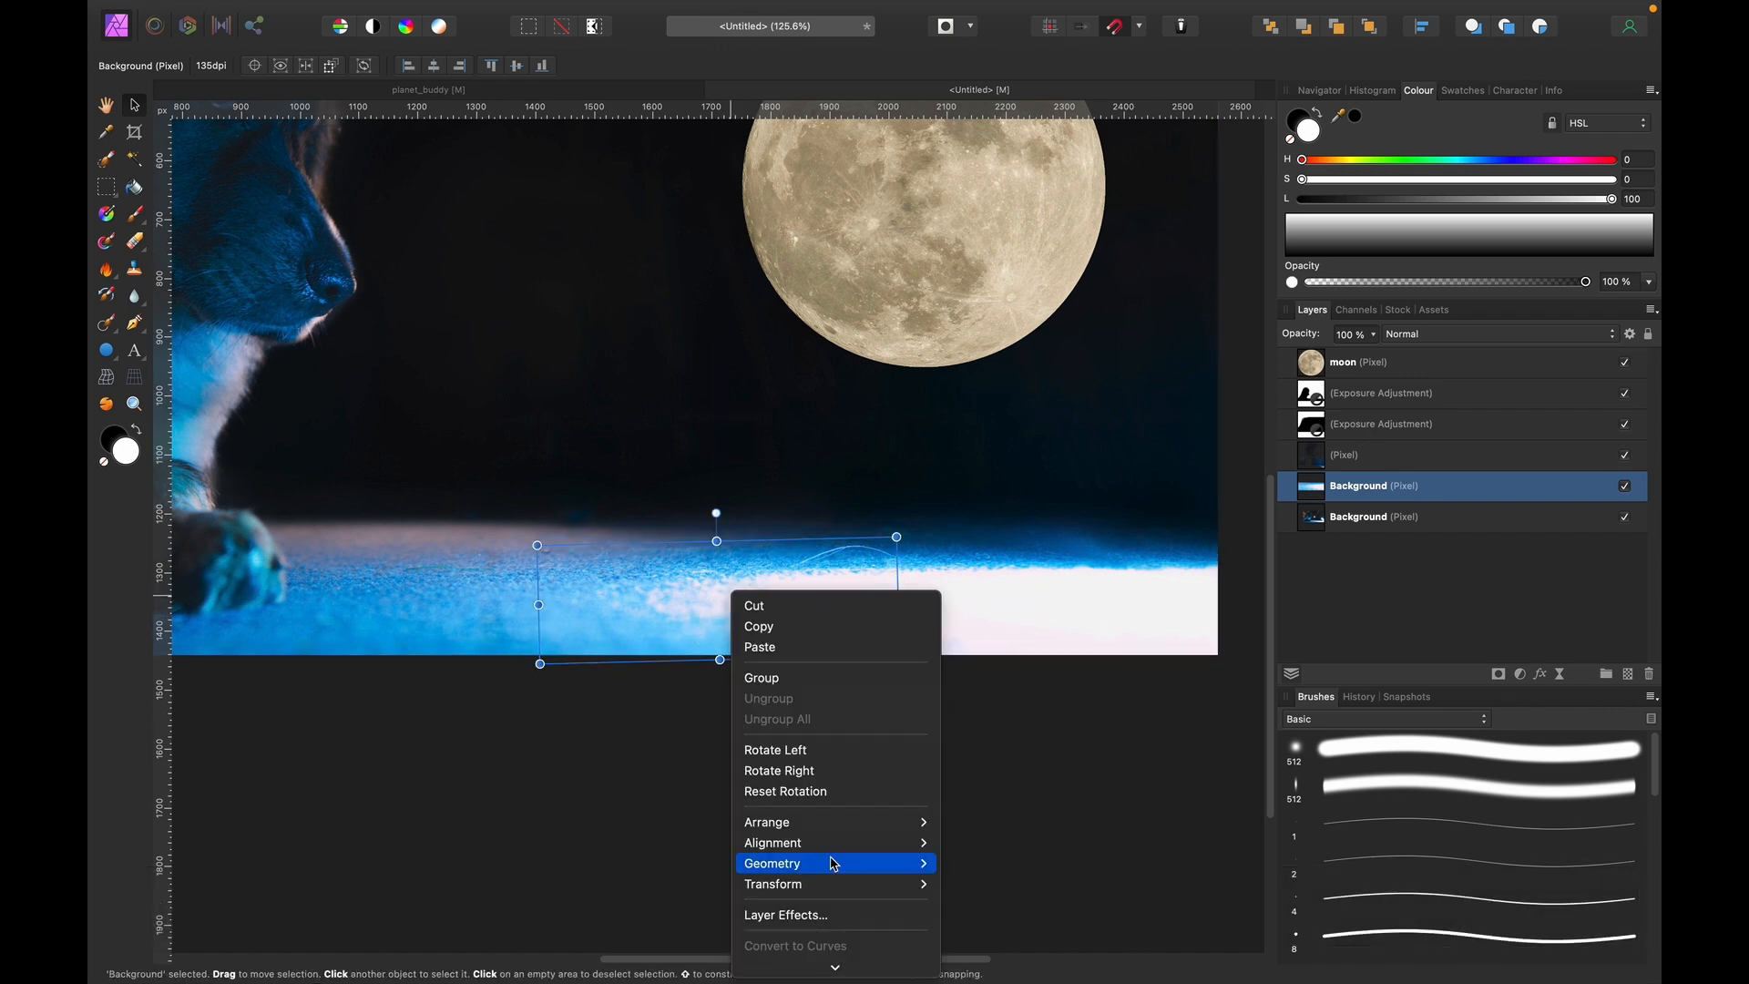
{"action": "mouse_move", "coordinate": [829, 880]}
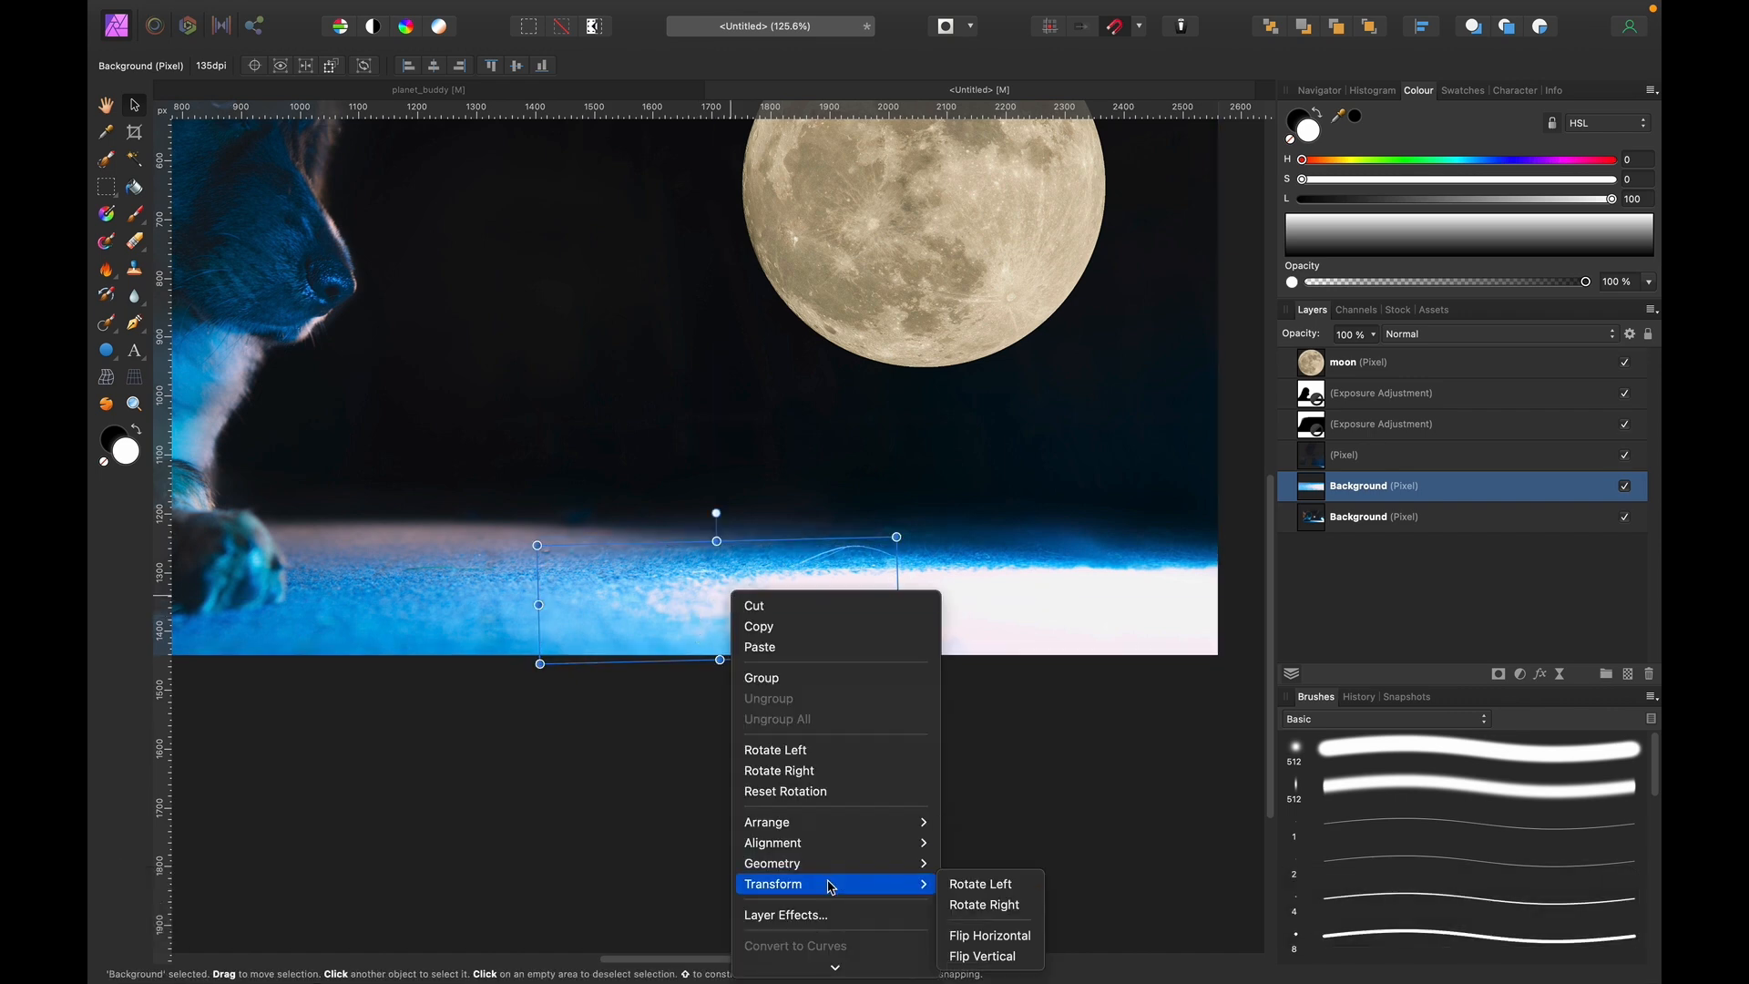
{"action": "left_click", "coordinate": [1002, 944]}
Move the flipped floor patch to the image's right edge, covering the overexposed floor and giving the highlight a matching second edge.
{"action": "scroll", "coordinate": [858, 663], "scroll_direction": "right", "scroll_amount": 3}
{"action": "left_click_drag", "start_coordinate": [548, 586], "coordinate": [969, 590]}
{"action": "left_click_drag", "start_coordinate": [847, 596], "coordinate": [797, 616]}
{"action": "left_click_drag", "start_coordinate": [898, 583], "coordinate": [939, 588]}
{"action": "left_click_drag", "start_coordinate": [1062, 542], "coordinate": [1061, 541]}
{"action": "left_click", "coordinate": [1324, 575]}
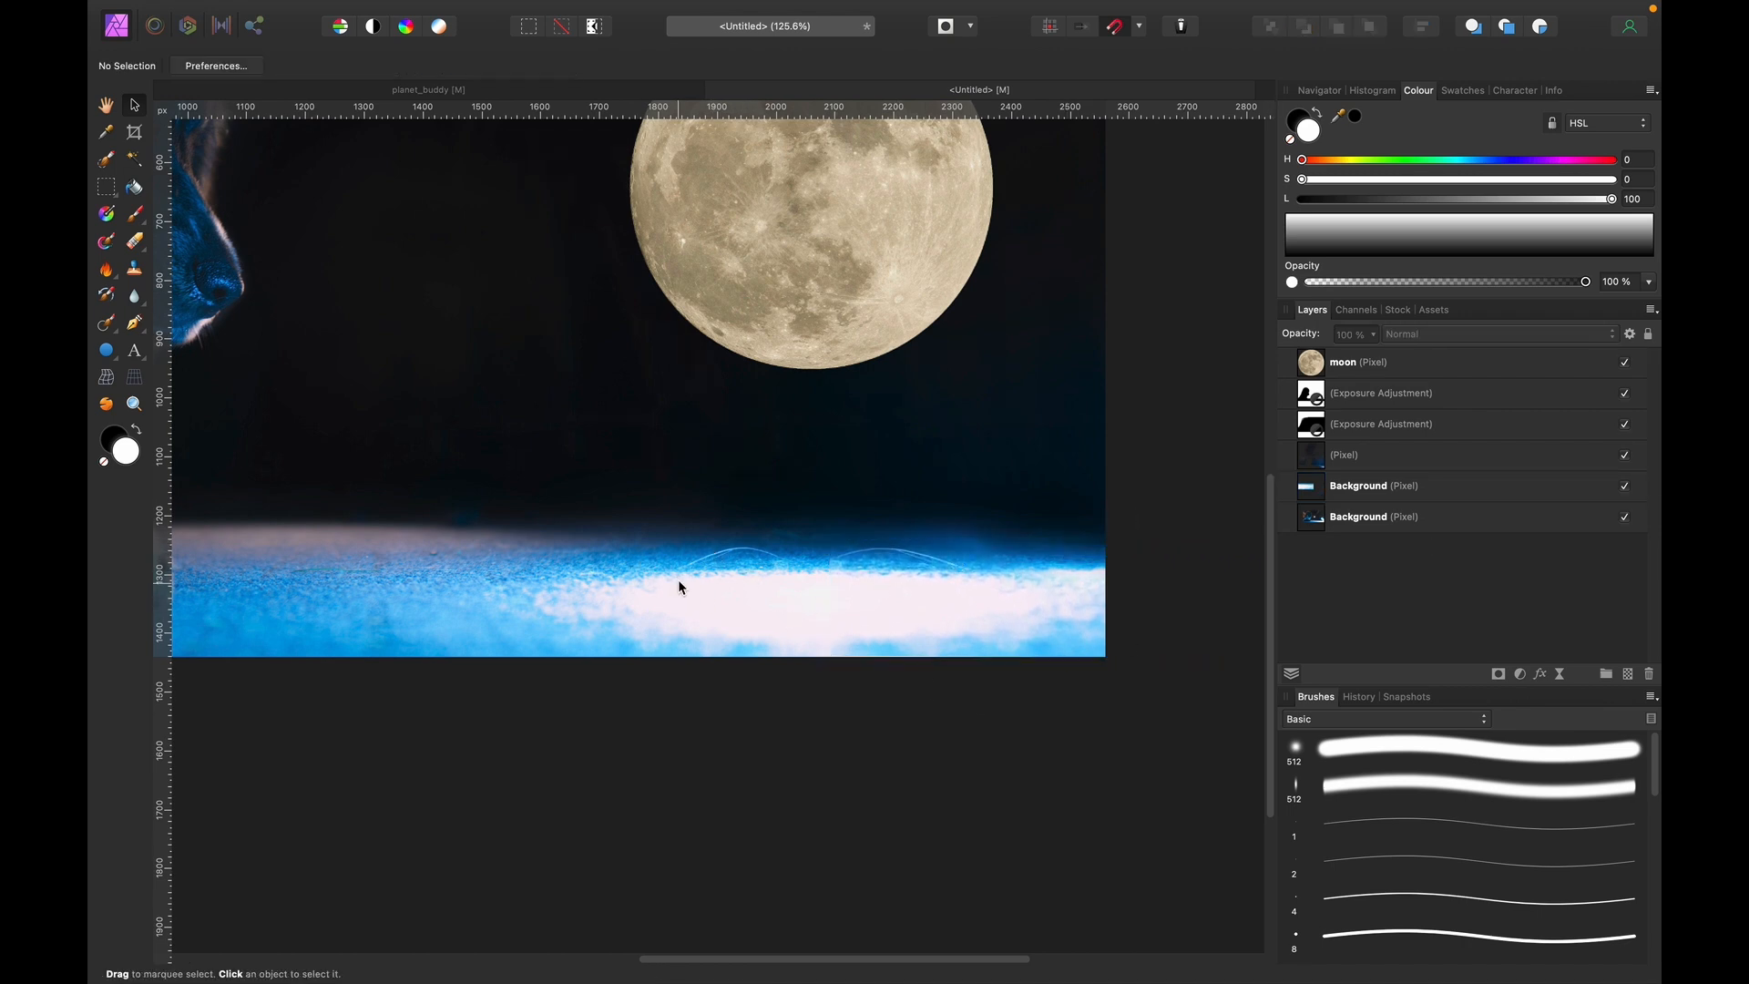
Inpaint the two thin arc lines above the floor highlight on the unnamed pixel layer, using a brush about 20.6 px wide.
{"action": "left_click", "coordinate": [1370, 465]}
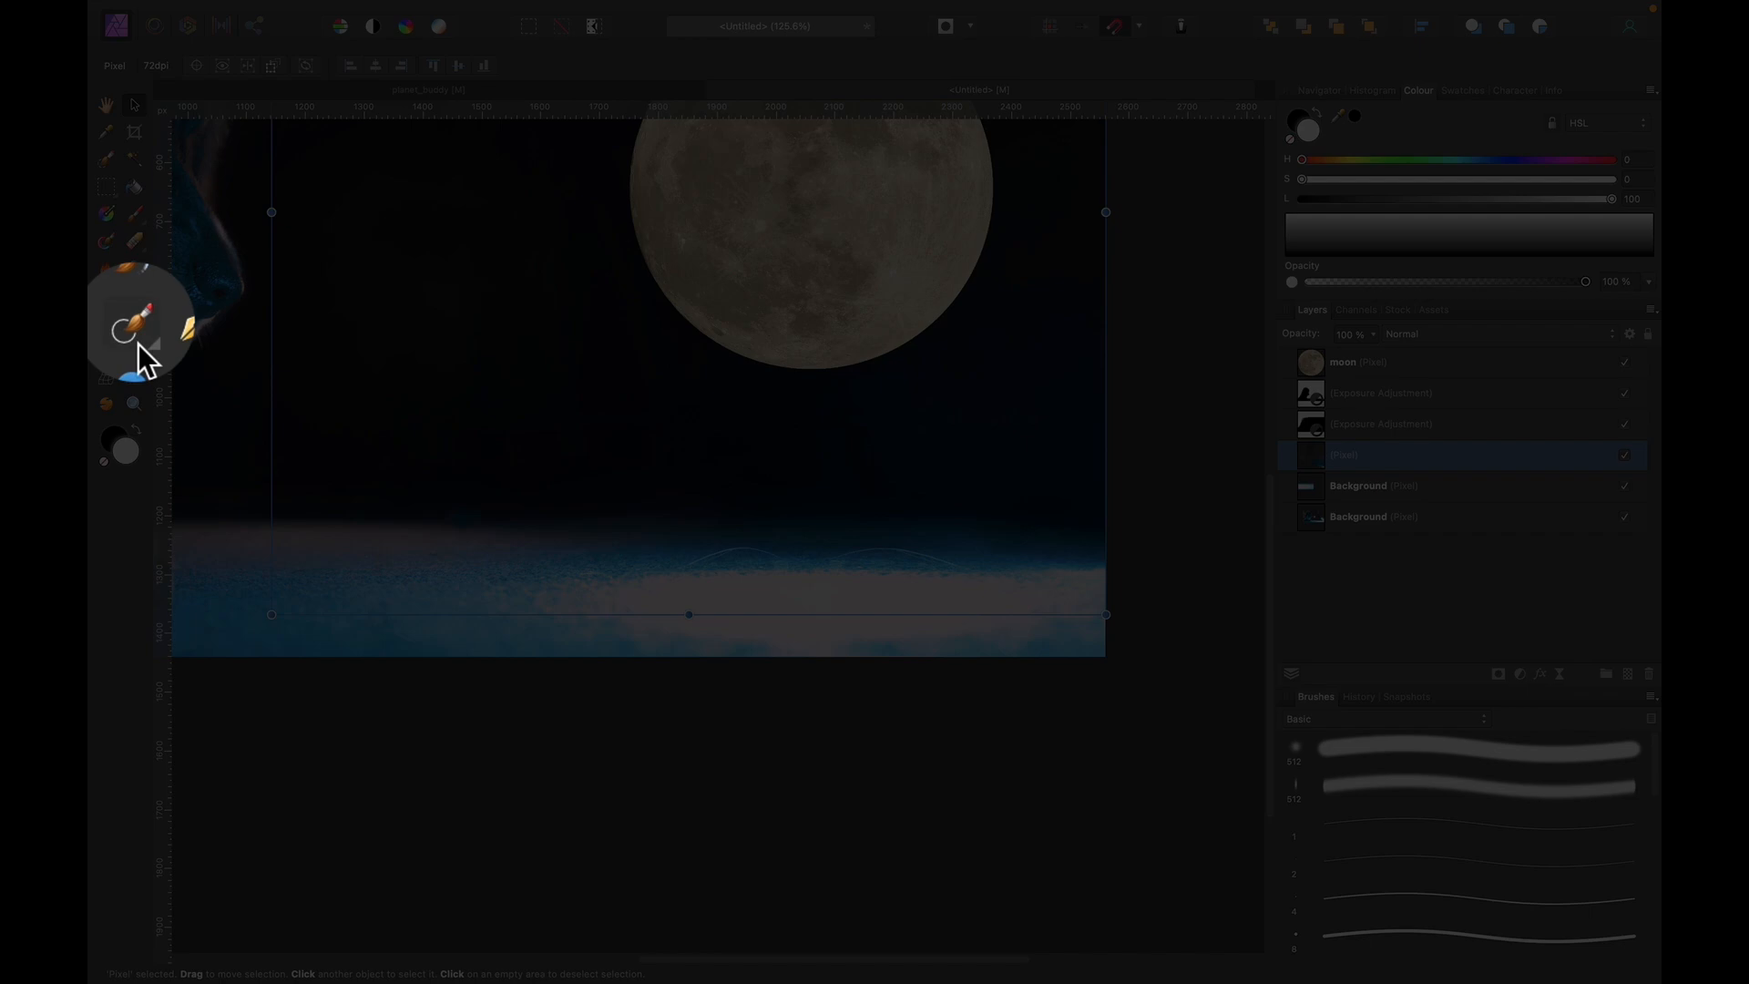
{"action": "left_click", "coordinate": [108, 328]}
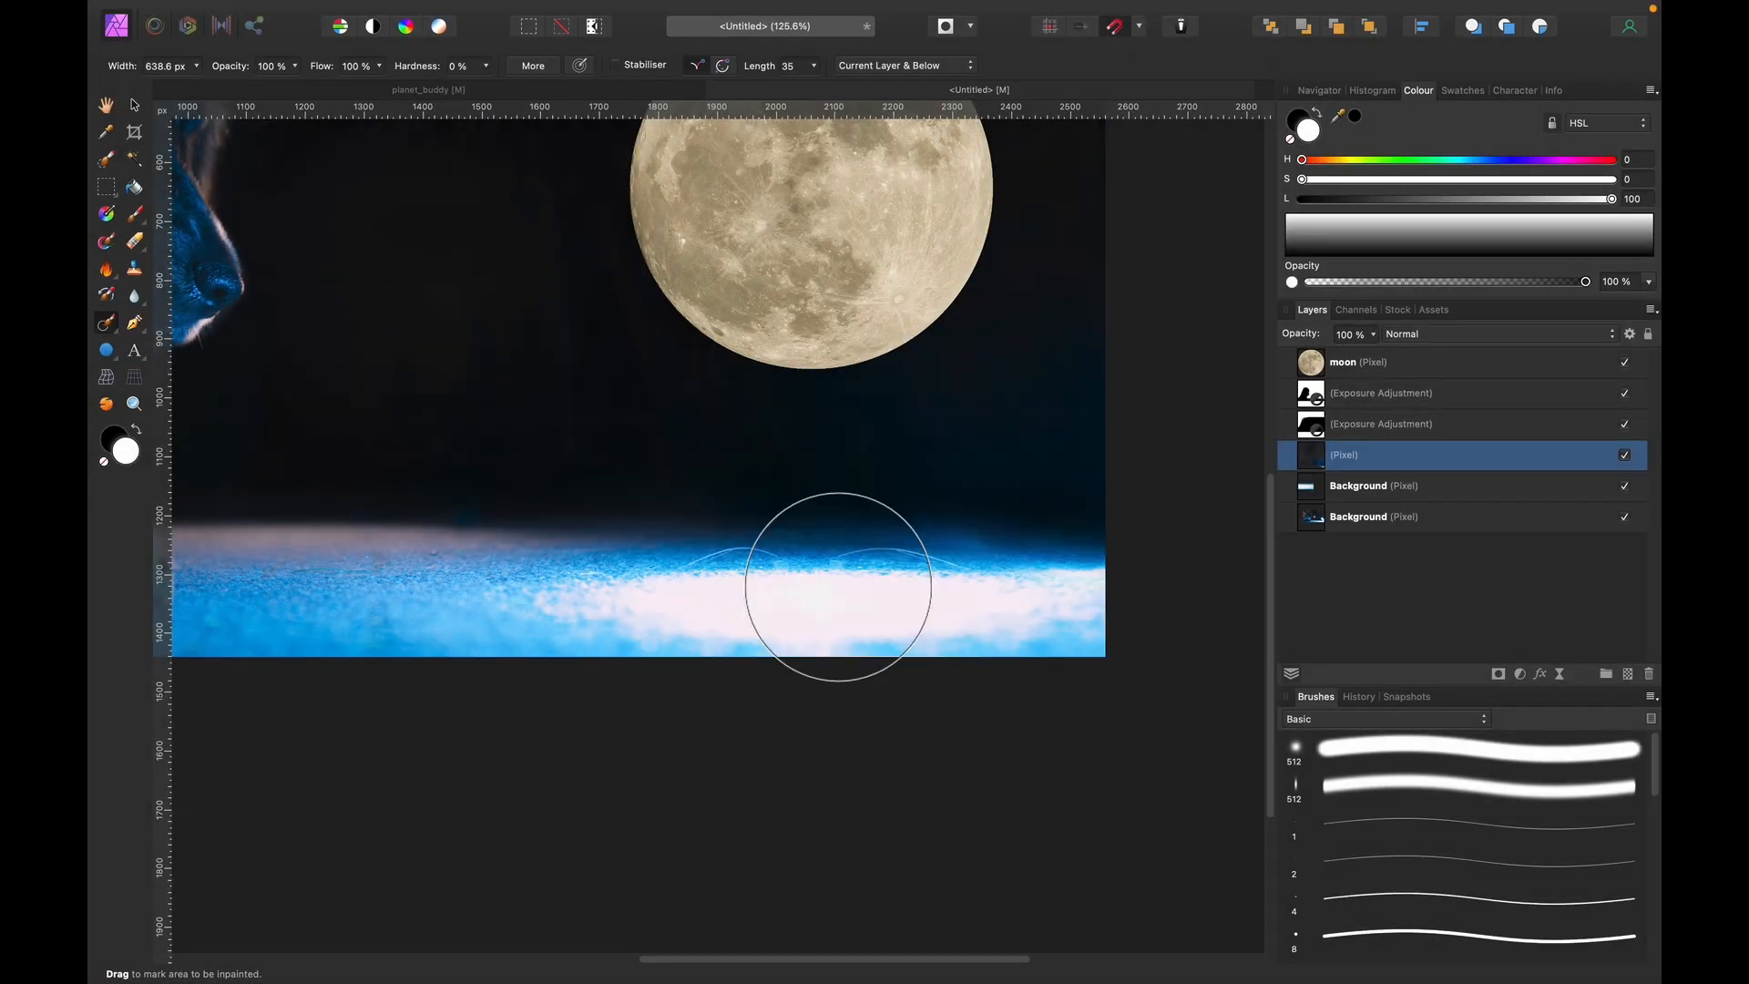
{"action": "scroll", "coordinate": [839, 585], "scroll_direction": "up", "scroll_amount": 5}
{"action": "key", "text": "bracketleft"}
{"action": "key", "text": "bracketleft"}
{"action": "key", "text": "bracketleft"}
{"action": "key", "text": "bracketleft"}
{"action": "key", "text": "bracketleft"}
{"action": "key", "text": "bracketleft"}
{"action": "key", "text": "bracketleft"}
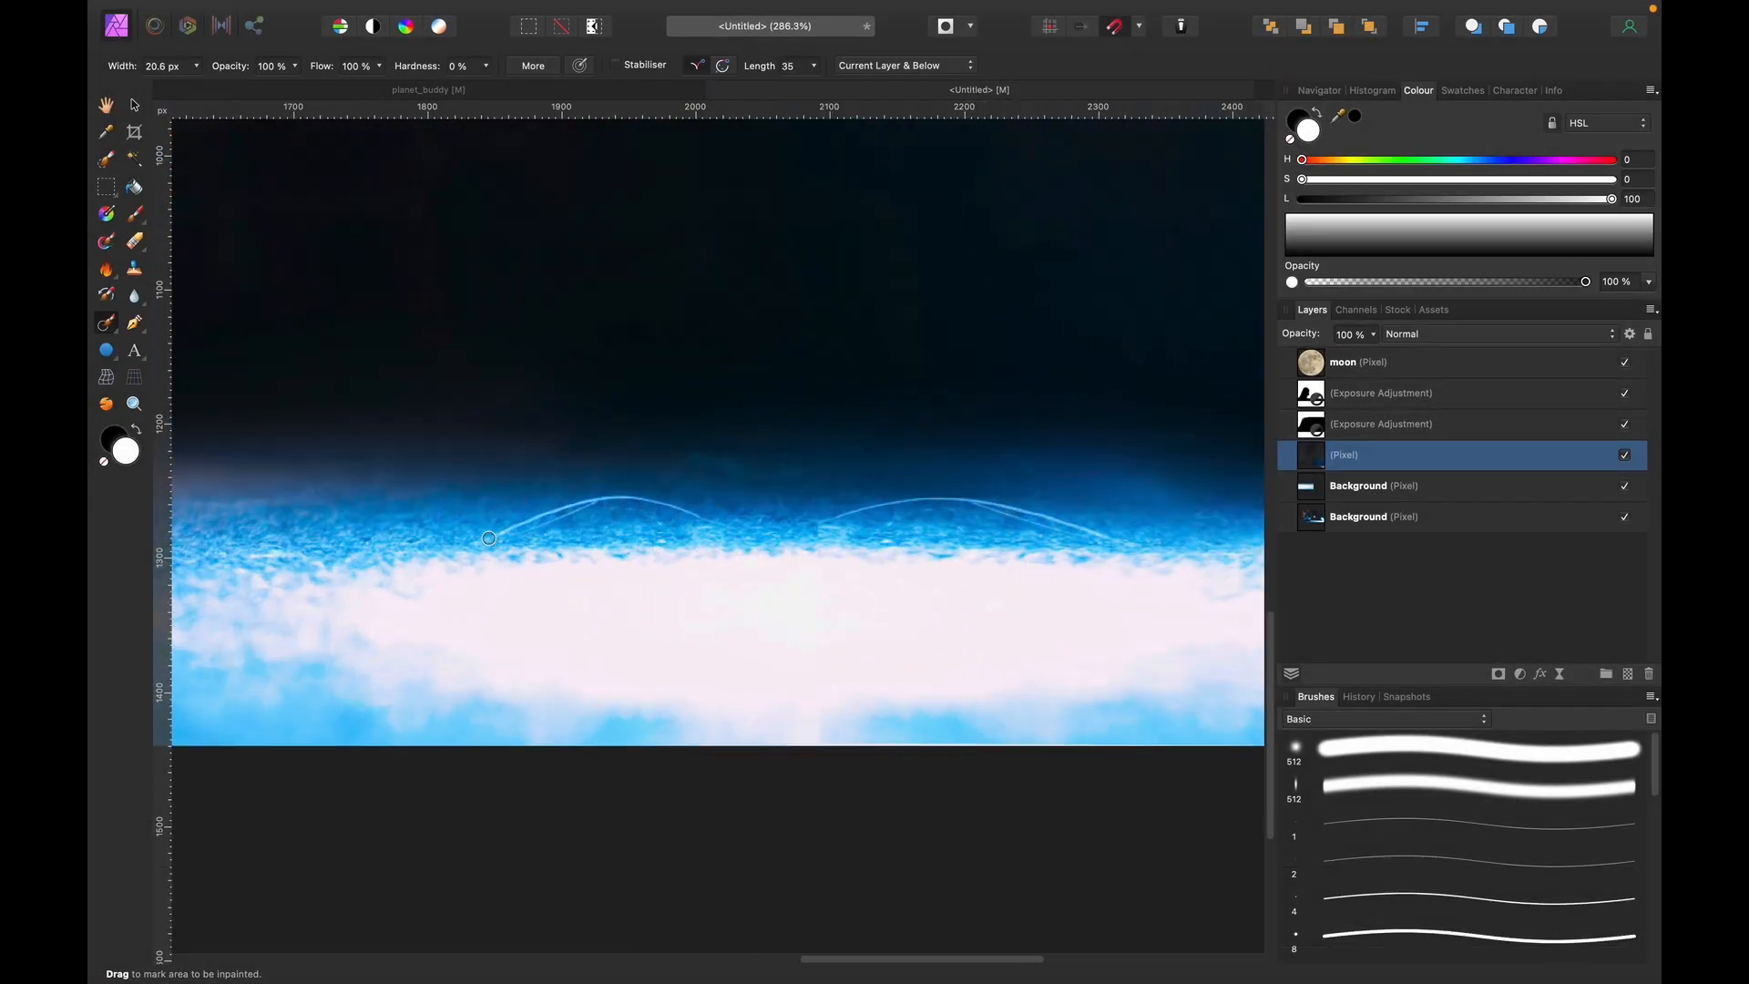
{"action": "left_click_drag", "start_coordinate": [481, 544], "coordinate": [561, 508]}
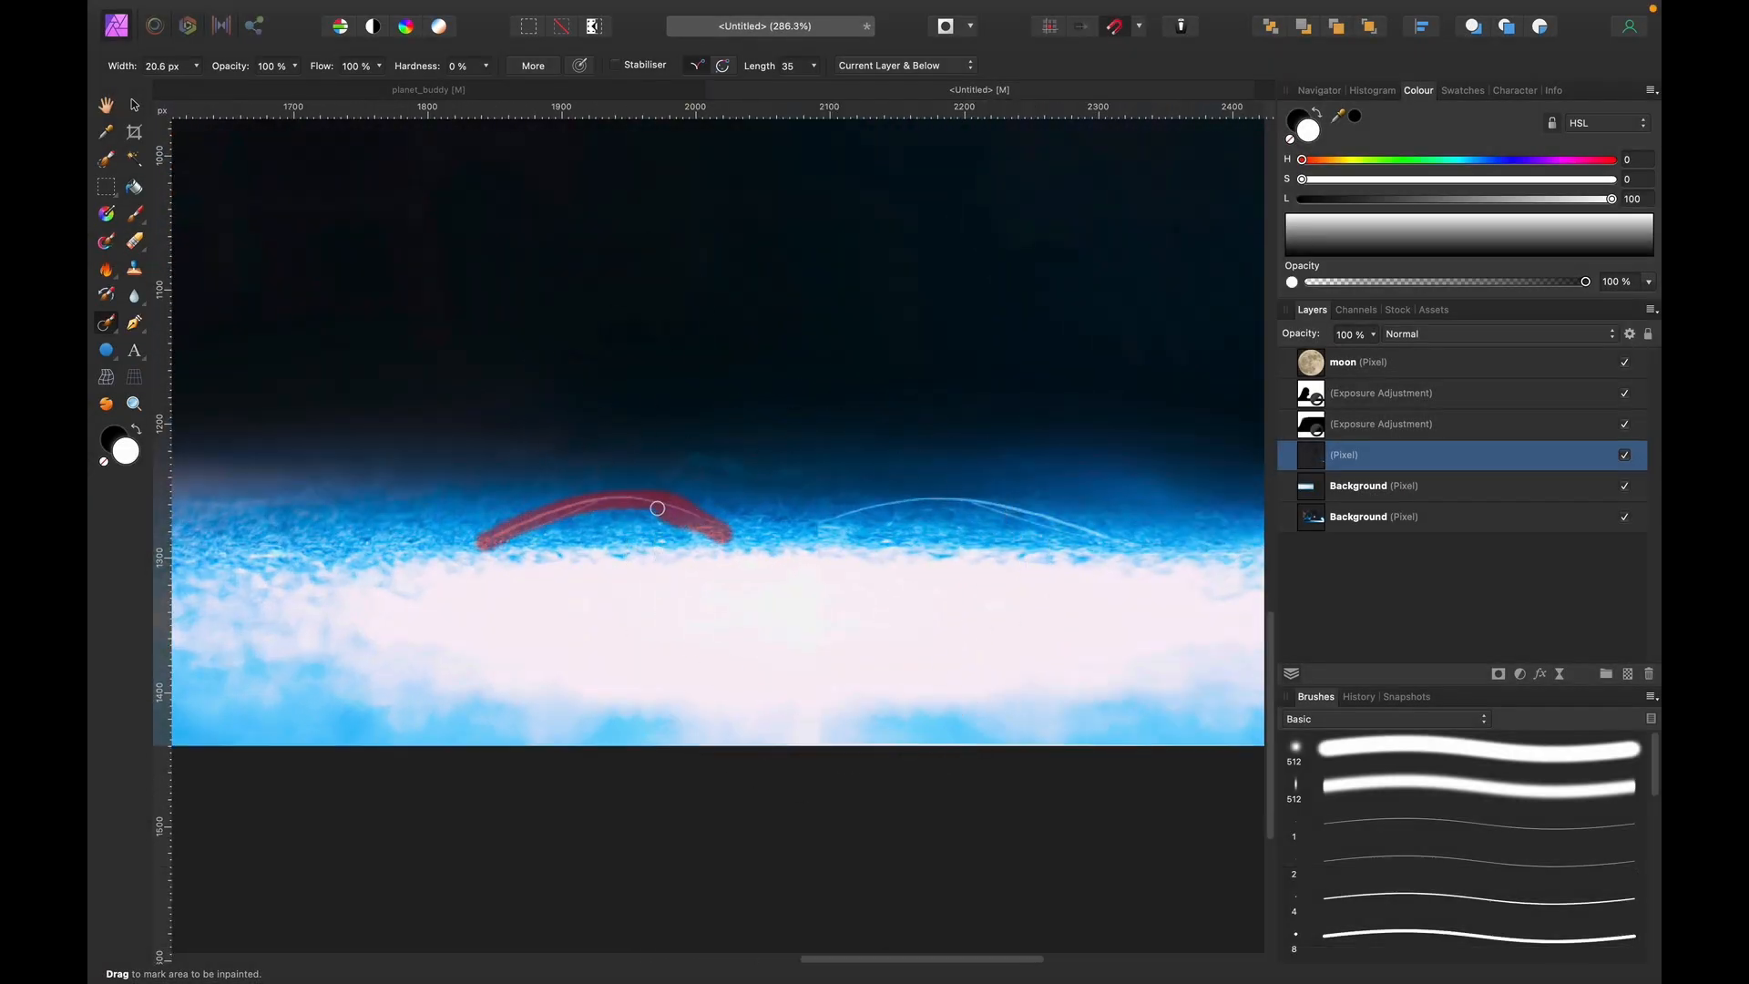
{"action": "left_click_drag", "start_coordinate": [499, 532], "coordinate": [530, 519]}
{"action": "mouse_move", "coordinate": [827, 519]}
{"action": "left_mouse_down"}
{"action": "mouse_move", "coordinate": [946, 497]}
{"action": "mouse_move", "coordinate": [1128, 545]}
{"action": "left_mouse_up"}
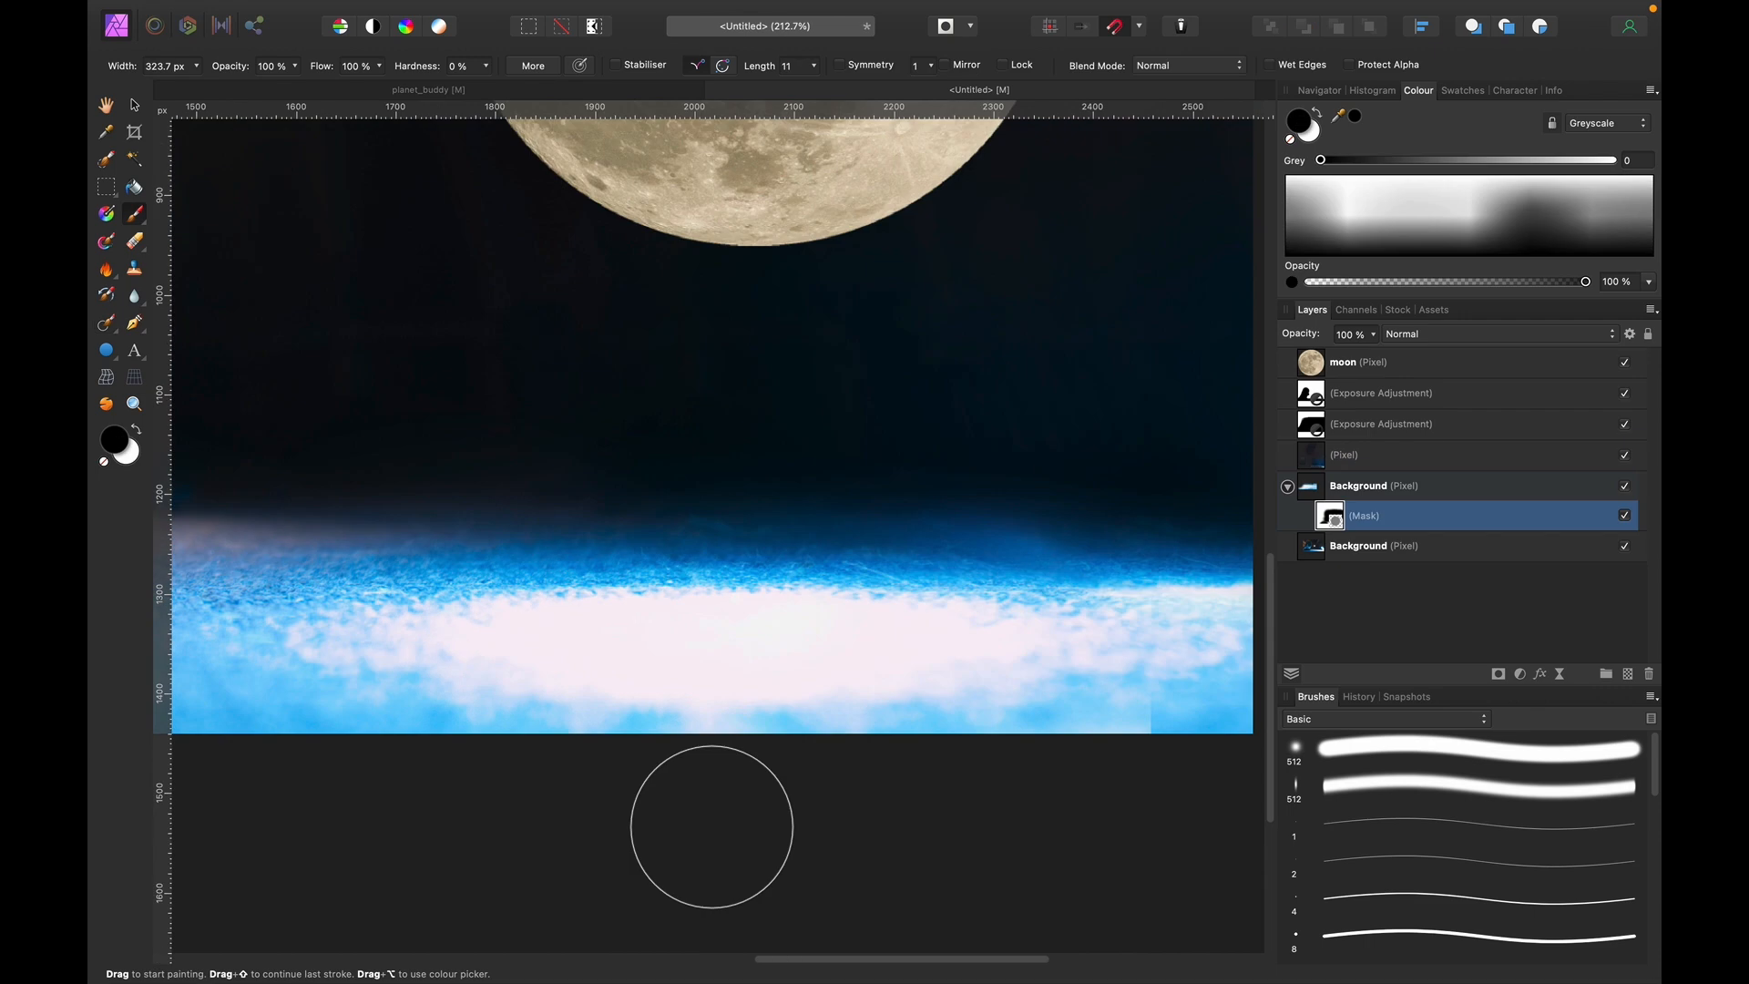
Add a Recolour adjustment with a hue of about 208.4° for the moon and nest it inside the moon layer.
{"action": "key", "text": "super+0"}
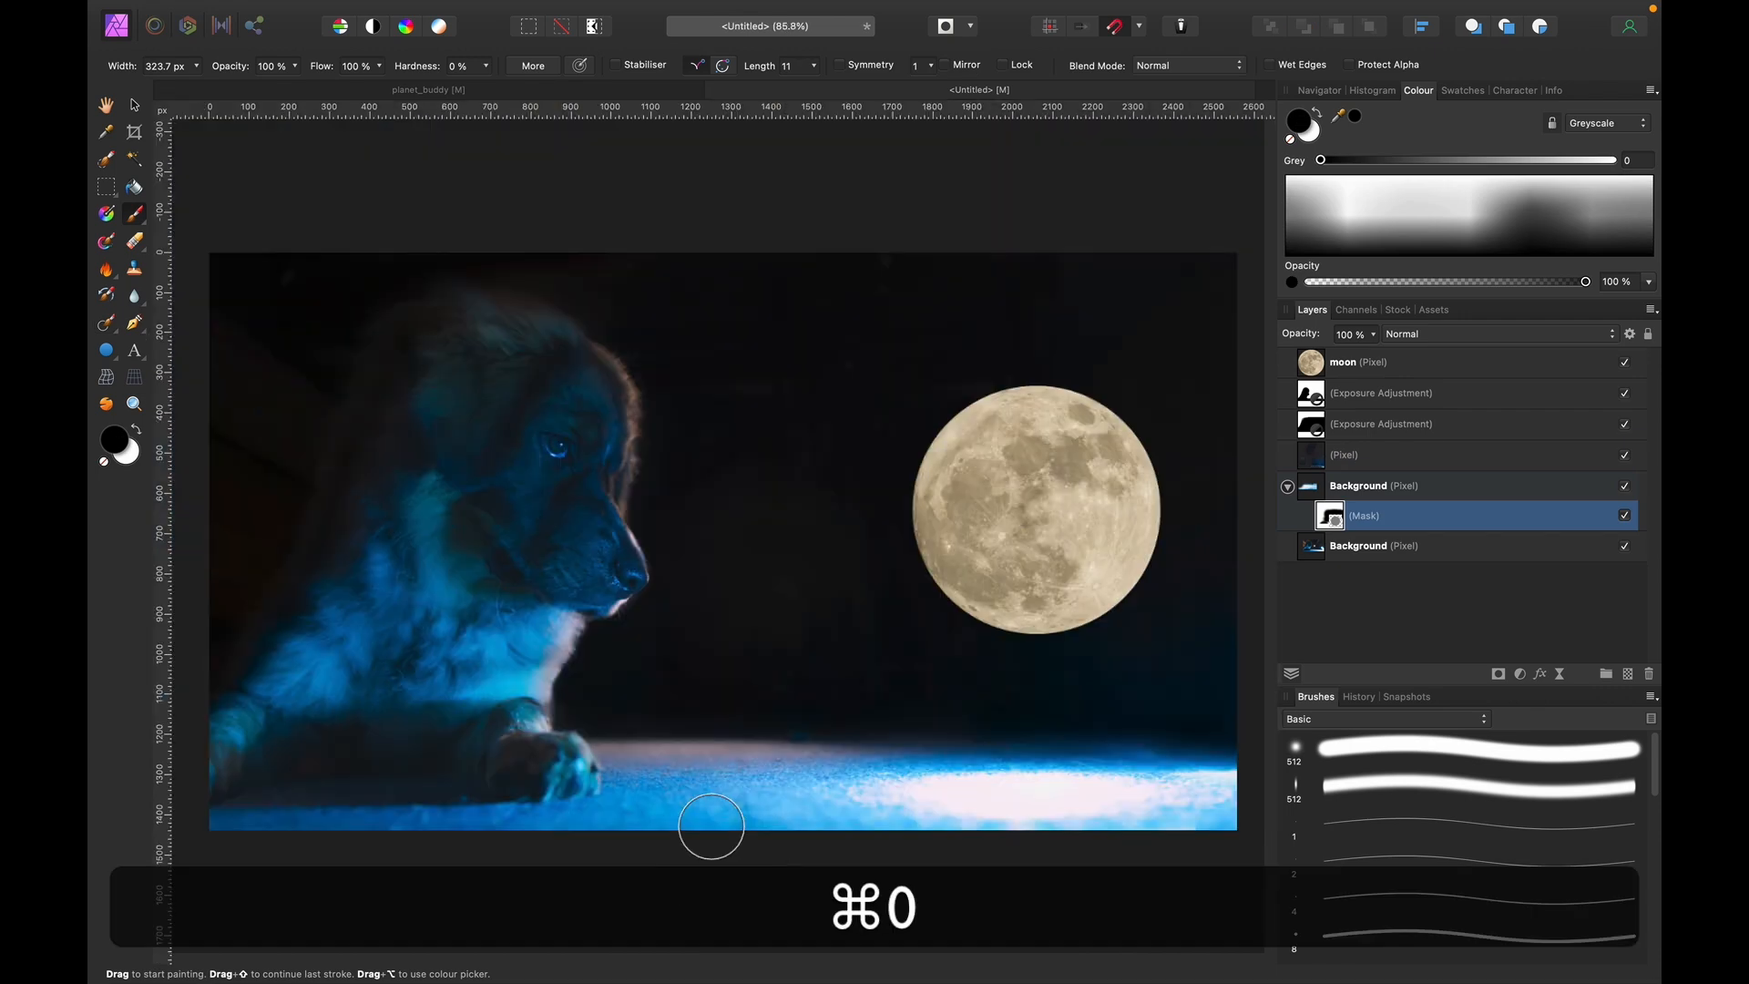
{"action": "left_click", "coordinate": [1391, 368]}
{"action": "key", "text": "v"}
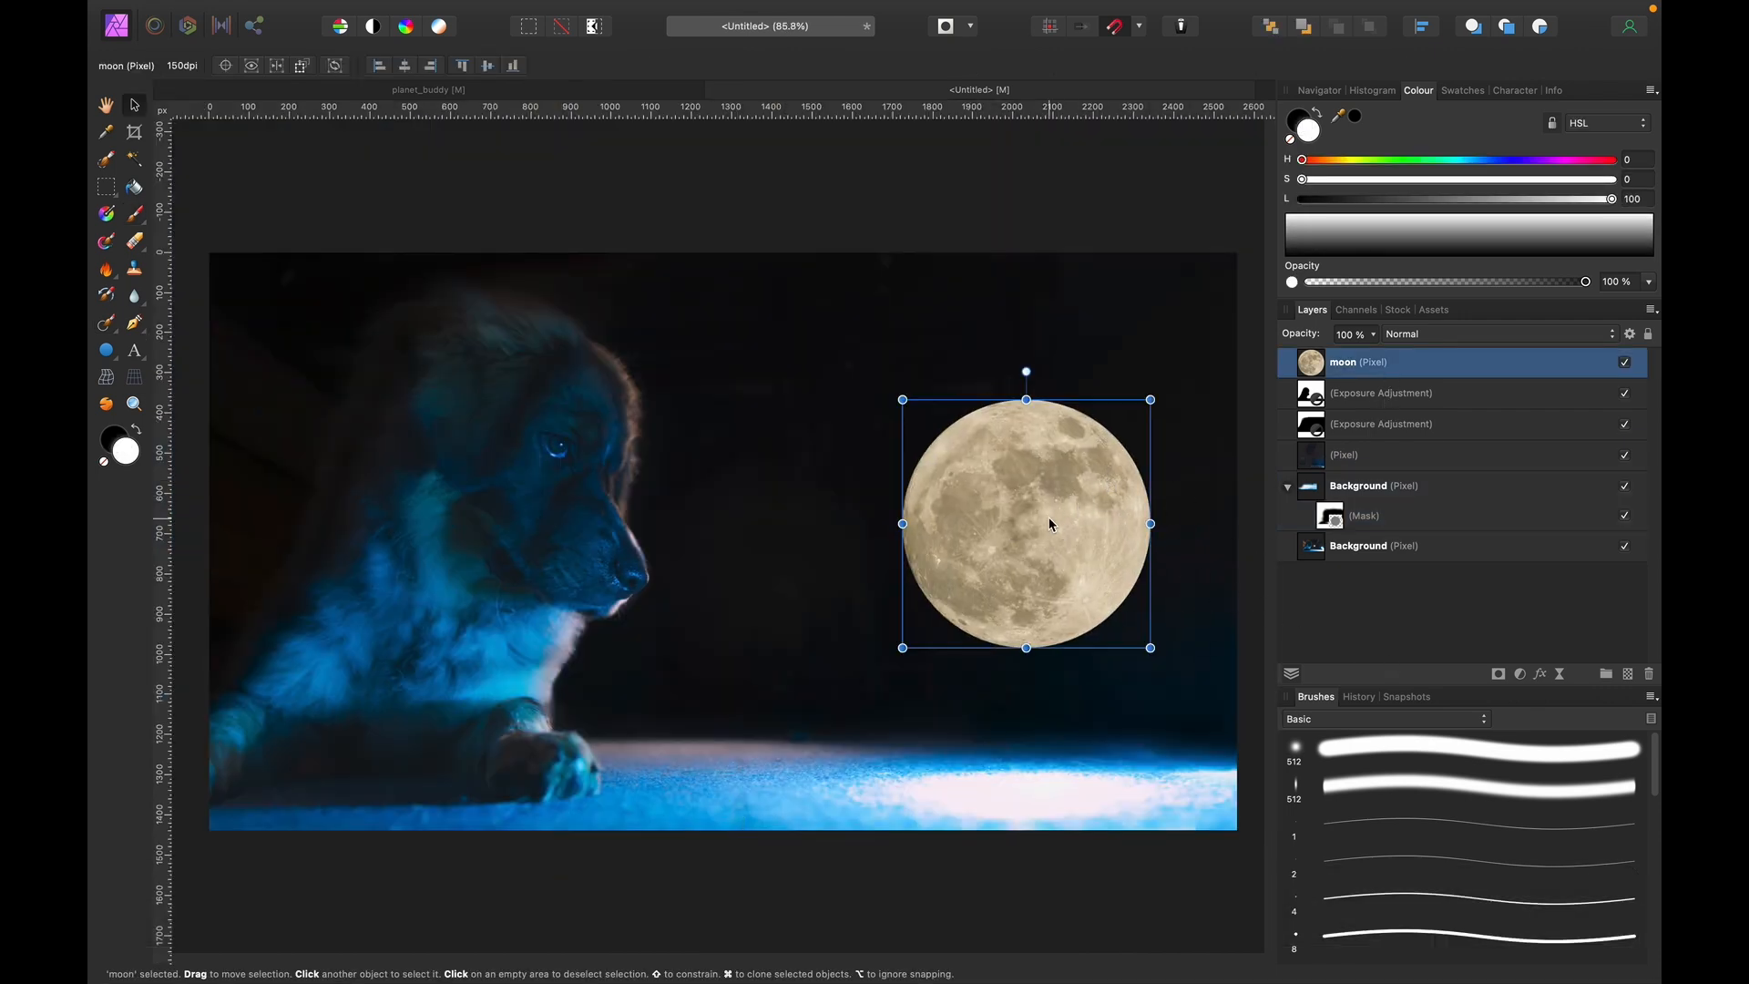
{"action": "left_click", "coordinate": [1521, 675]}
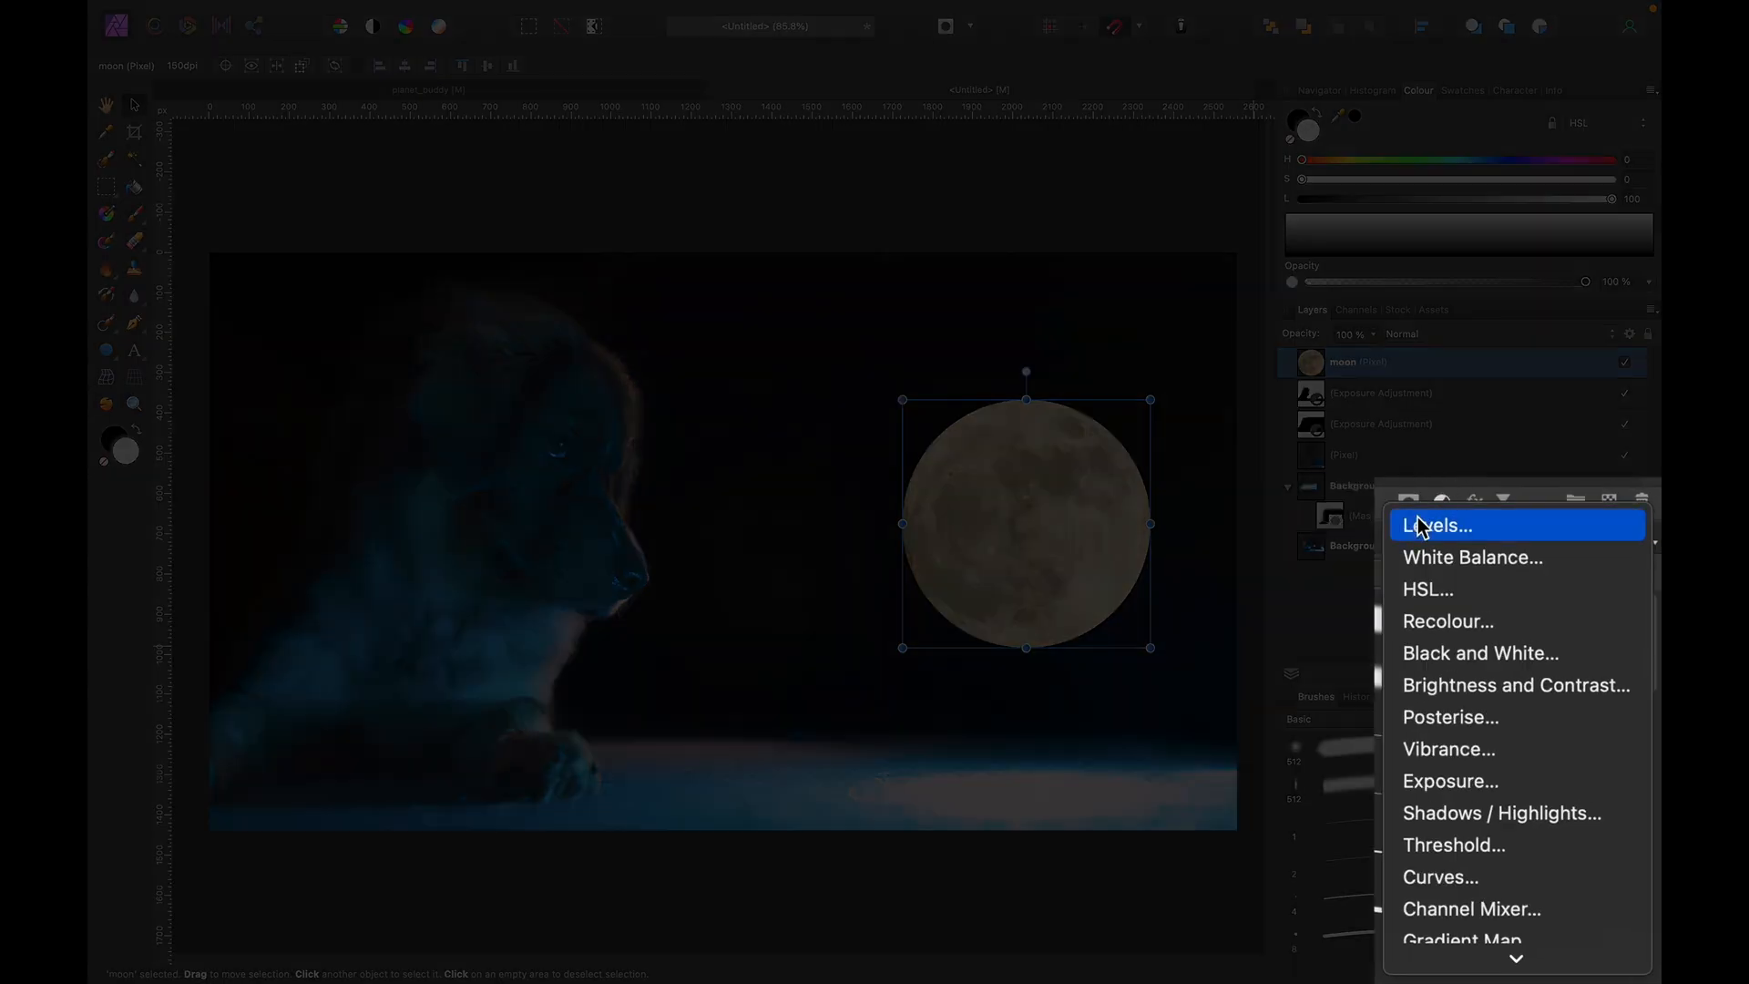
{"action": "left_click", "coordinate": [1449, 621]}
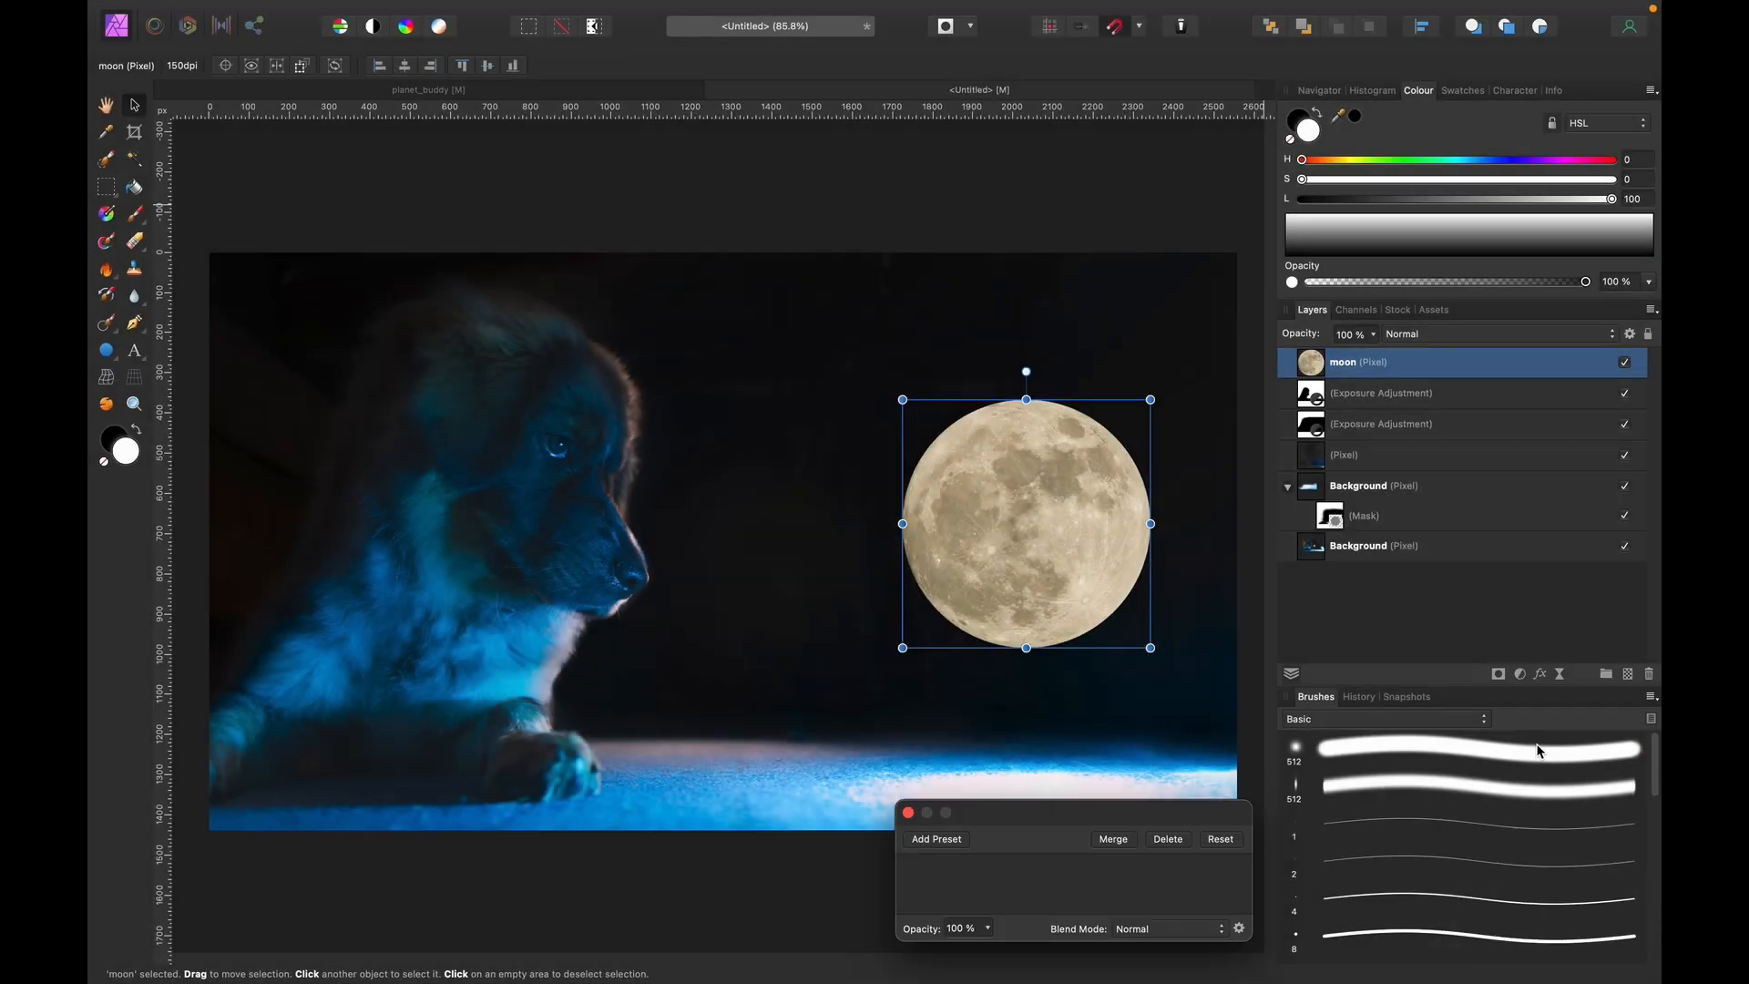
{"action": "left_click", "coordinate": [1067, 823]}
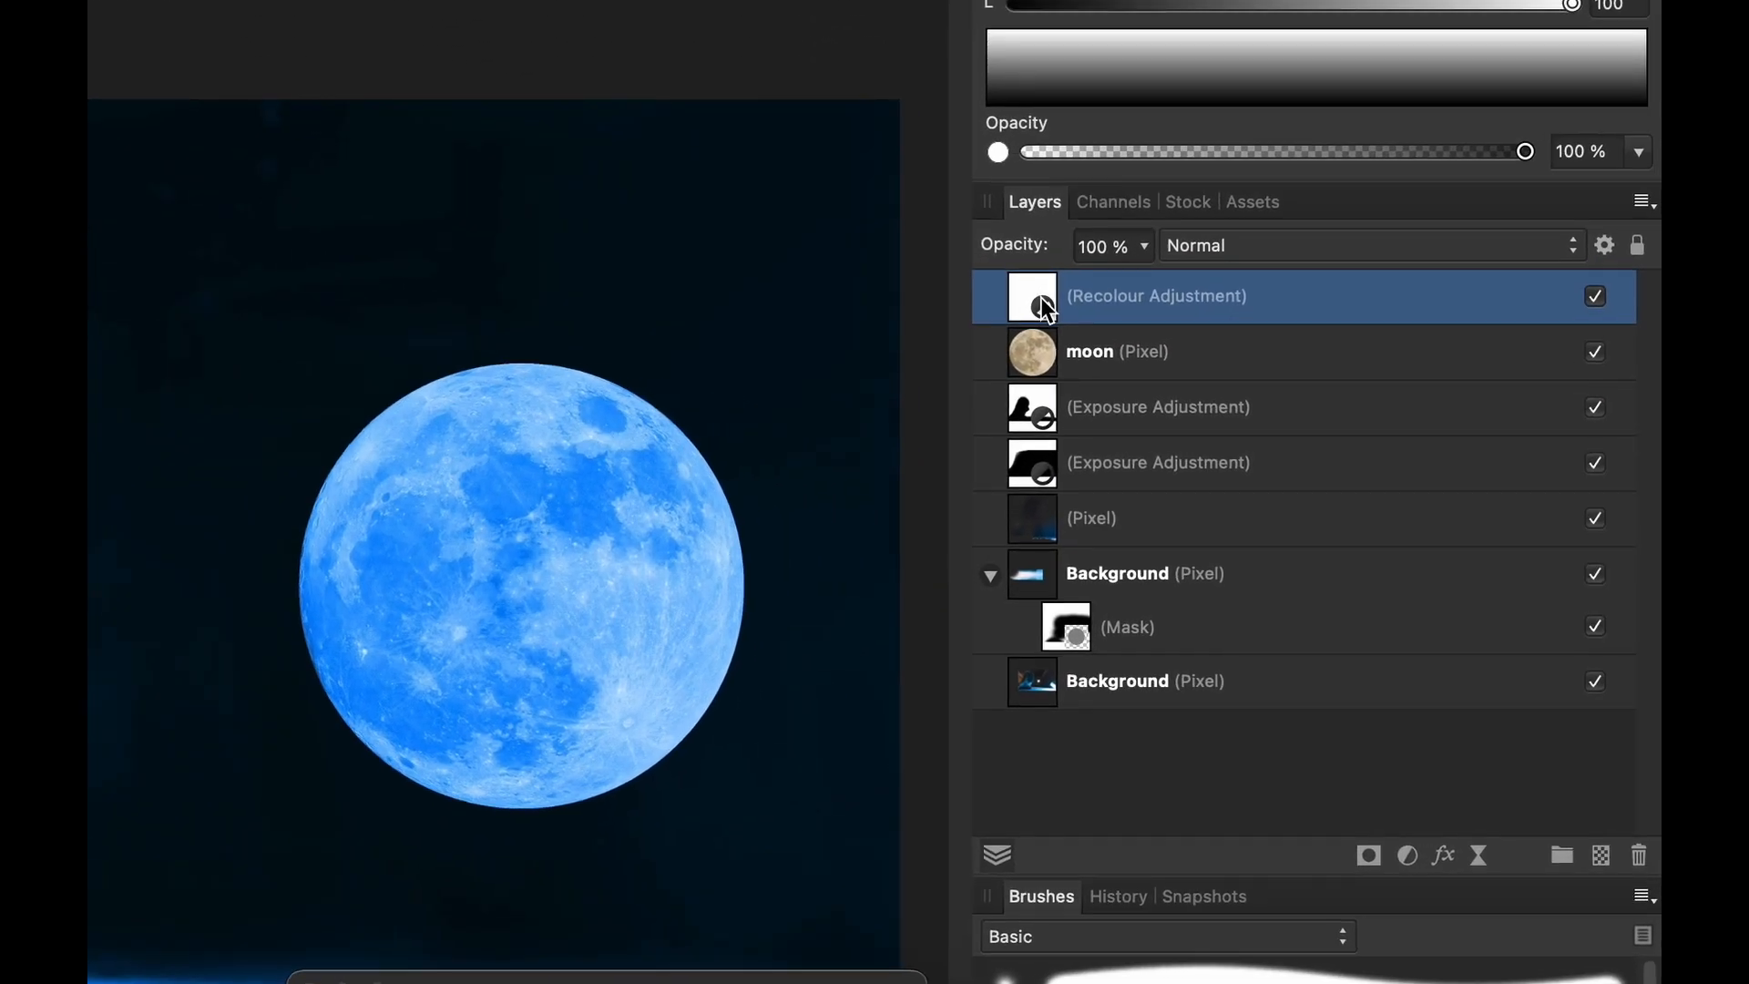
{"action": "left_click_drag", "start_coordinate": [1045, 308], "coordinate": [1143, 357]}
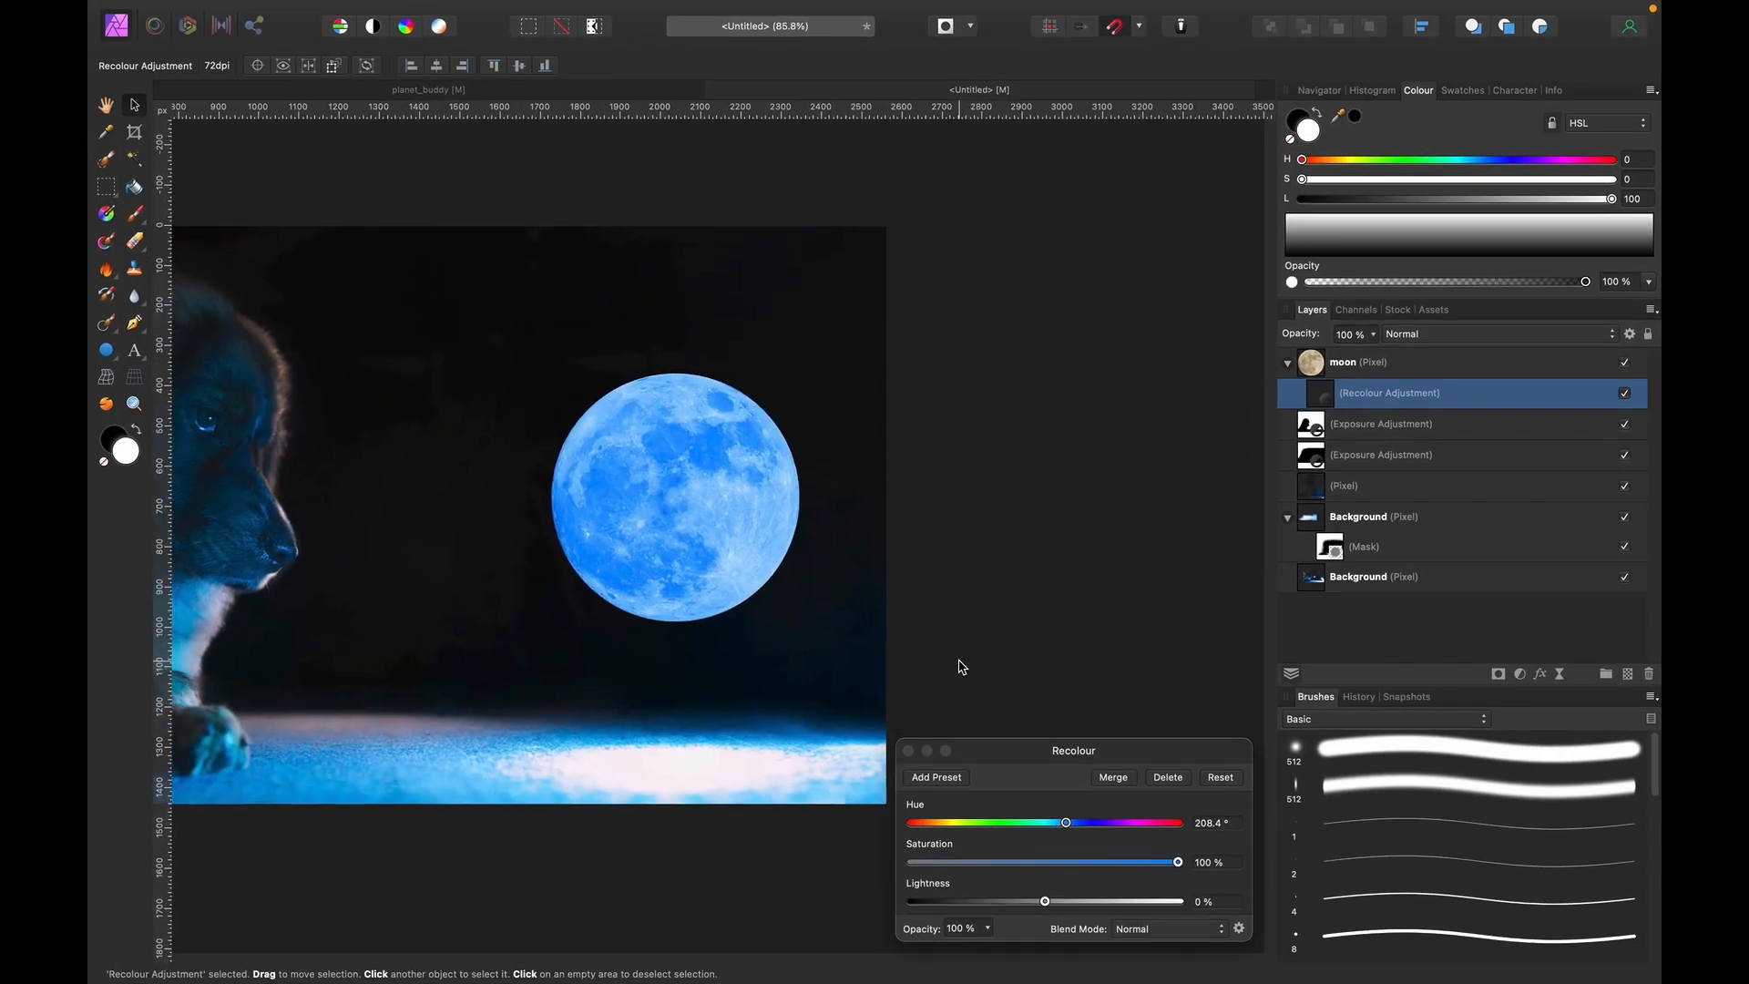
Set the moon's Recolour adjustment to hue 203.1°, saturation 92% and lightness 15%, and compare the moon with and without it.
{"action": "scroll", "coordinate": [961, 667], "scroll_direction": "left", "scroll_amount": 3}
{"action": "scroll", "coordinate": [471, 751], "scroll_direction": "up", "scroll_amount": 3}
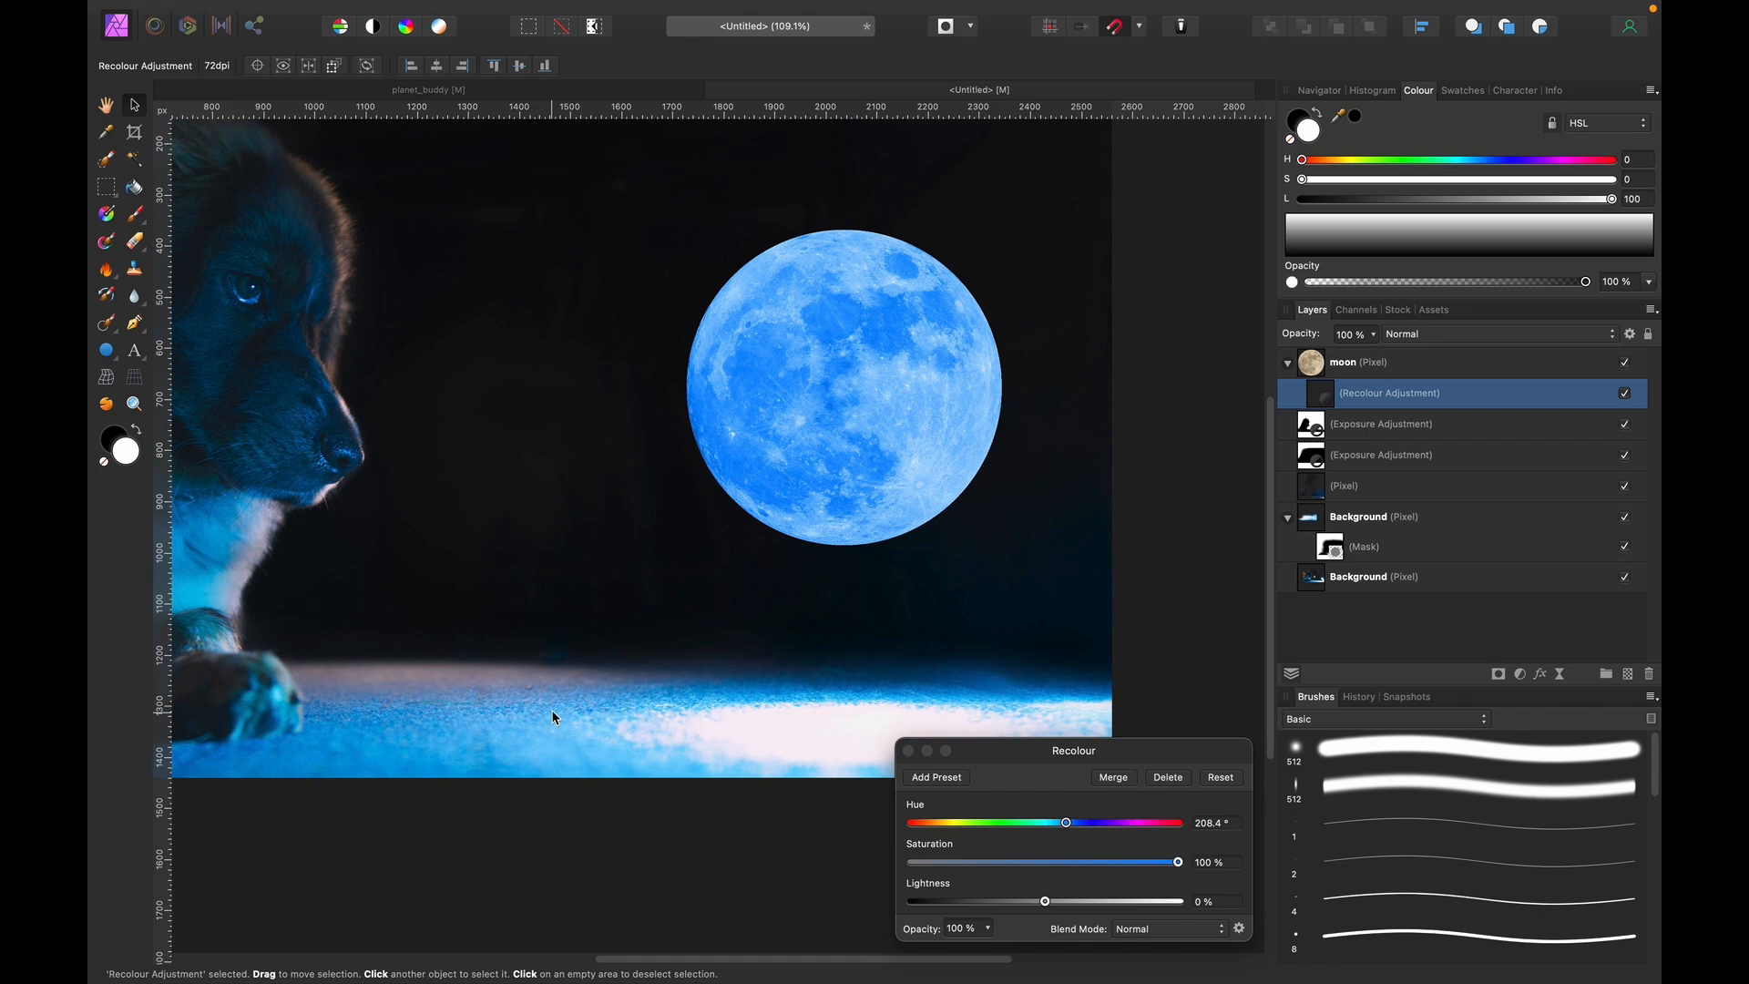
{"action": "scroll", "coordinate": [902, 698], "scroll_direction": "left", "scroll_amount": 2}
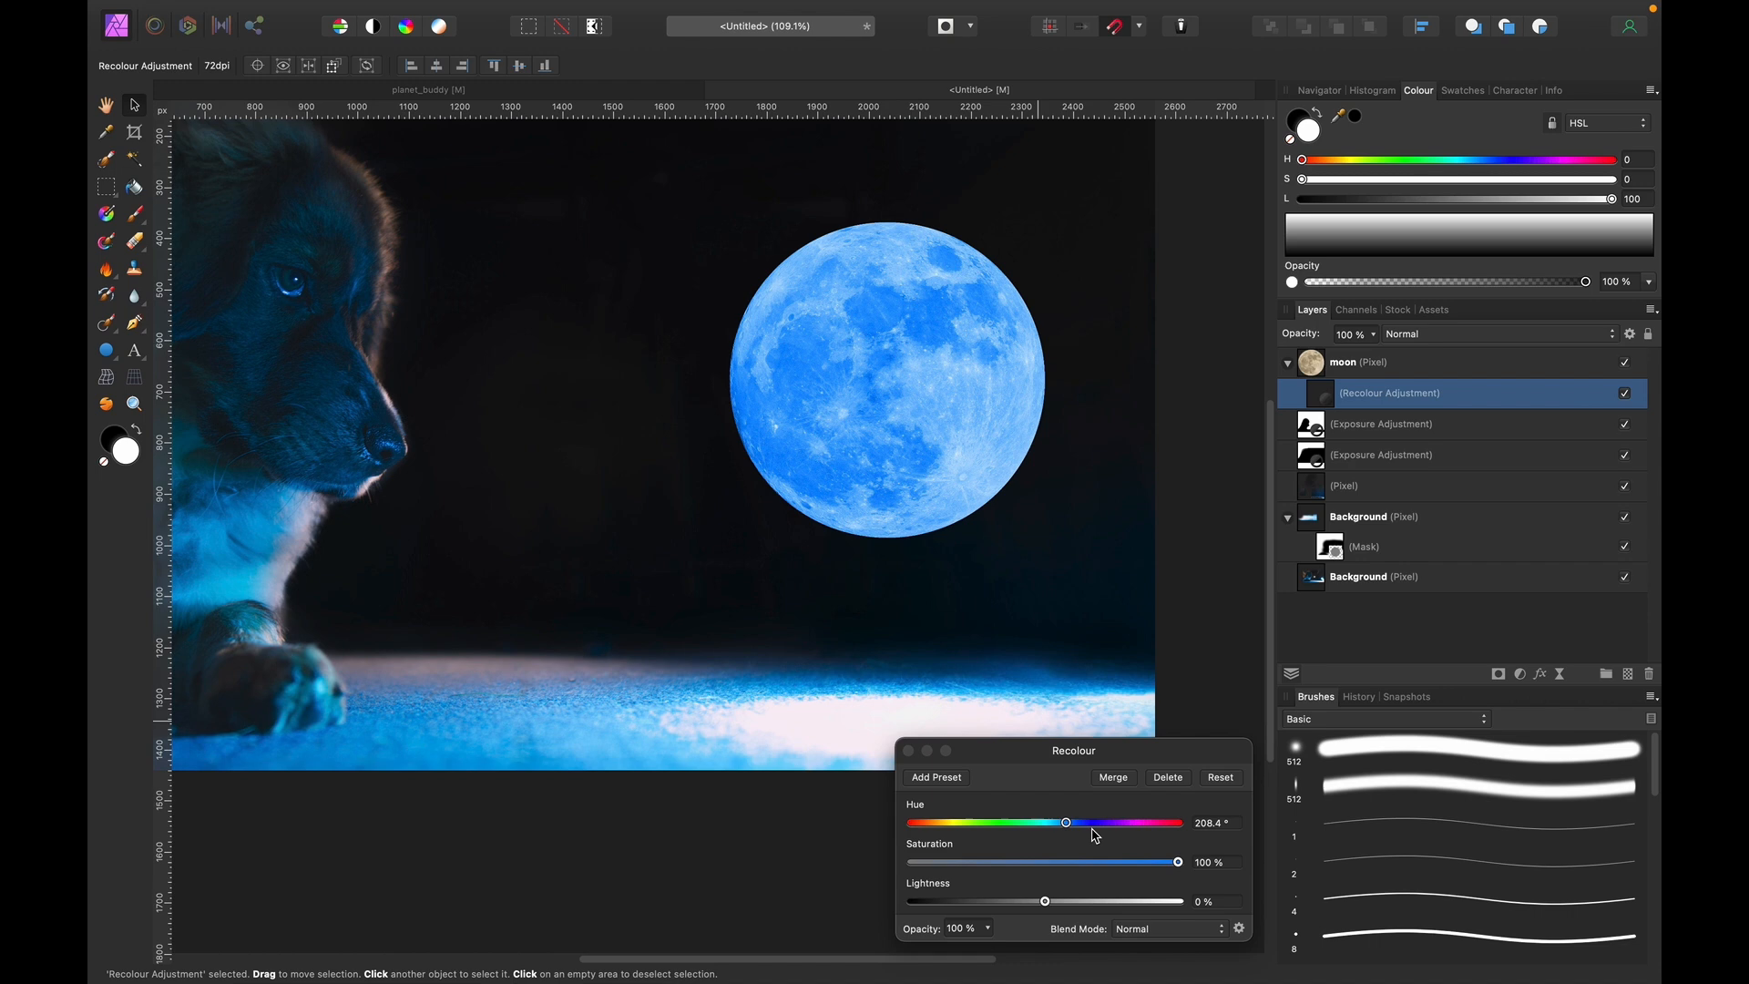
{"action": "mouse_move", "coordinate": [1064, 822]}
{"action": "left_mouse_down"}
{"action": "mouse_move", "coordinate": [1079, 824]}
{"action": "mouse_move", "coordinate": [1063, 826]}
{"action": "left_mouse_up"}
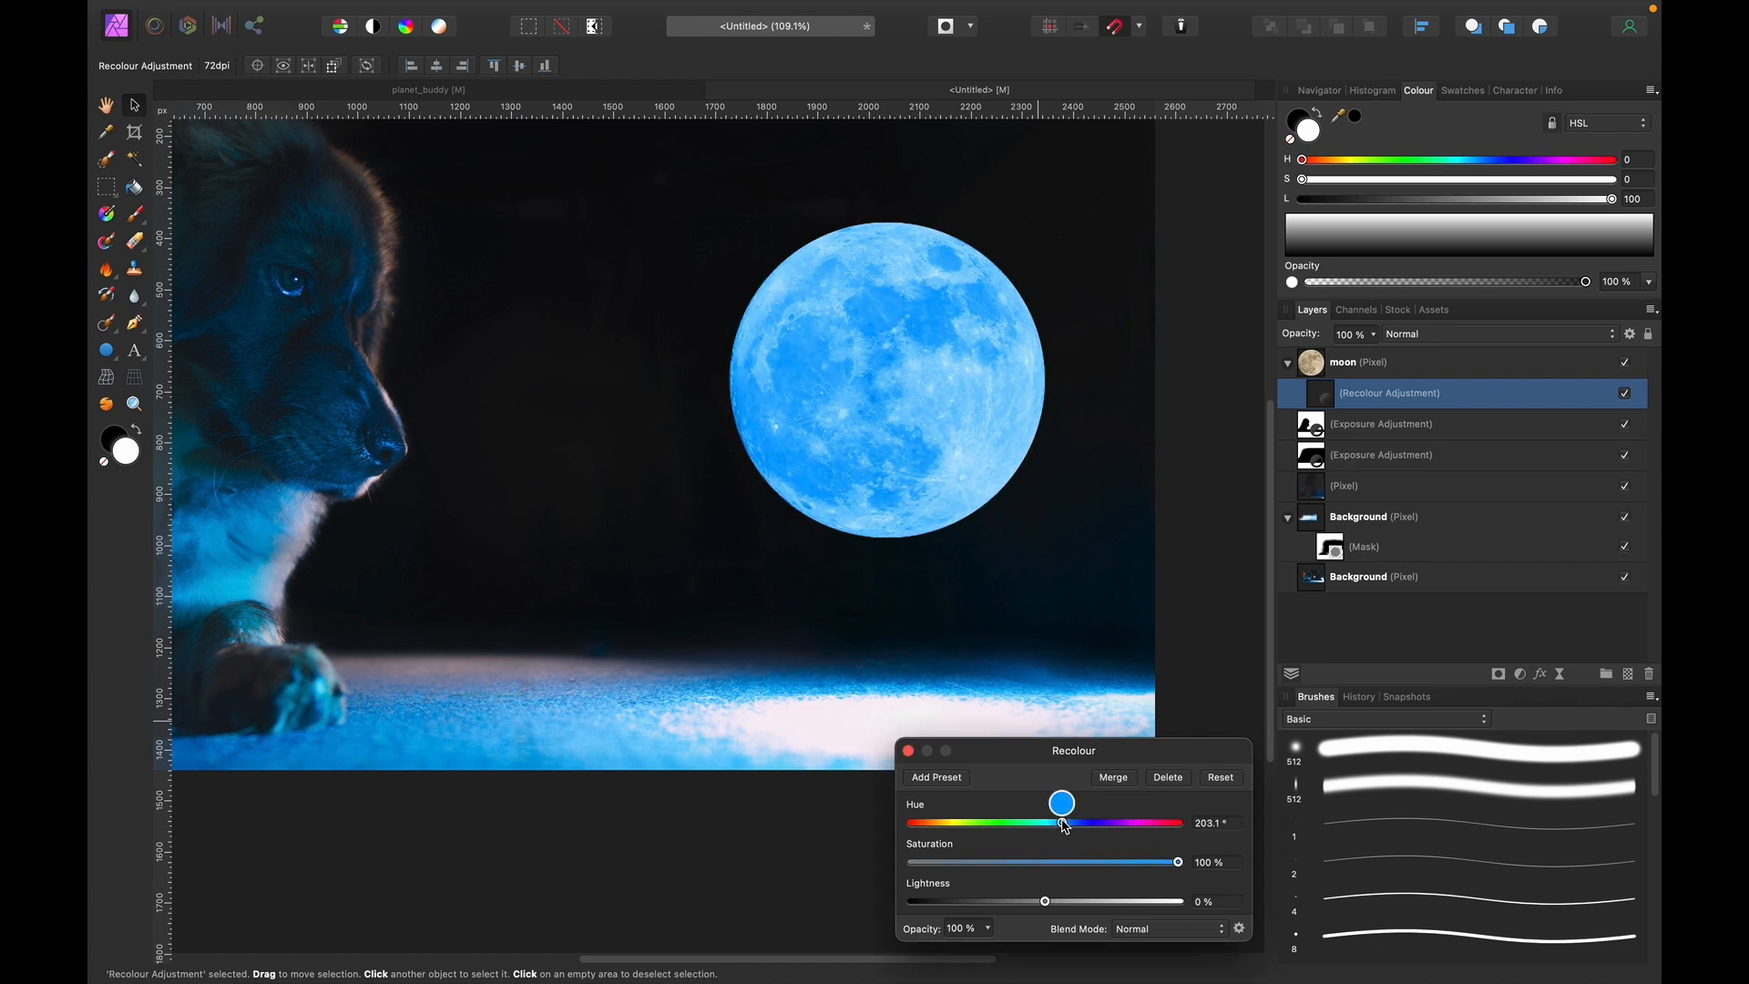
{"action": "mouse_move", "coordinate": [1047, 902]}
{"action": "left_mouse_down"}
{"action": "mouse_move", "coordinate": [1091, 906]}
{"action": "mouse_move", "coordinate": [1072, 910]}
{"action": "left_mouse_up"}
{"action": "mouse_move", "coordinate": [1178, 863]}
{"action": "left_mouse_down"}
{"action": "mouse_move", "coordinate": [1127, 865]}
{"action": "mouse_move", "coordinate": [1155, 863]}
{"action": "left_mouse_up"}
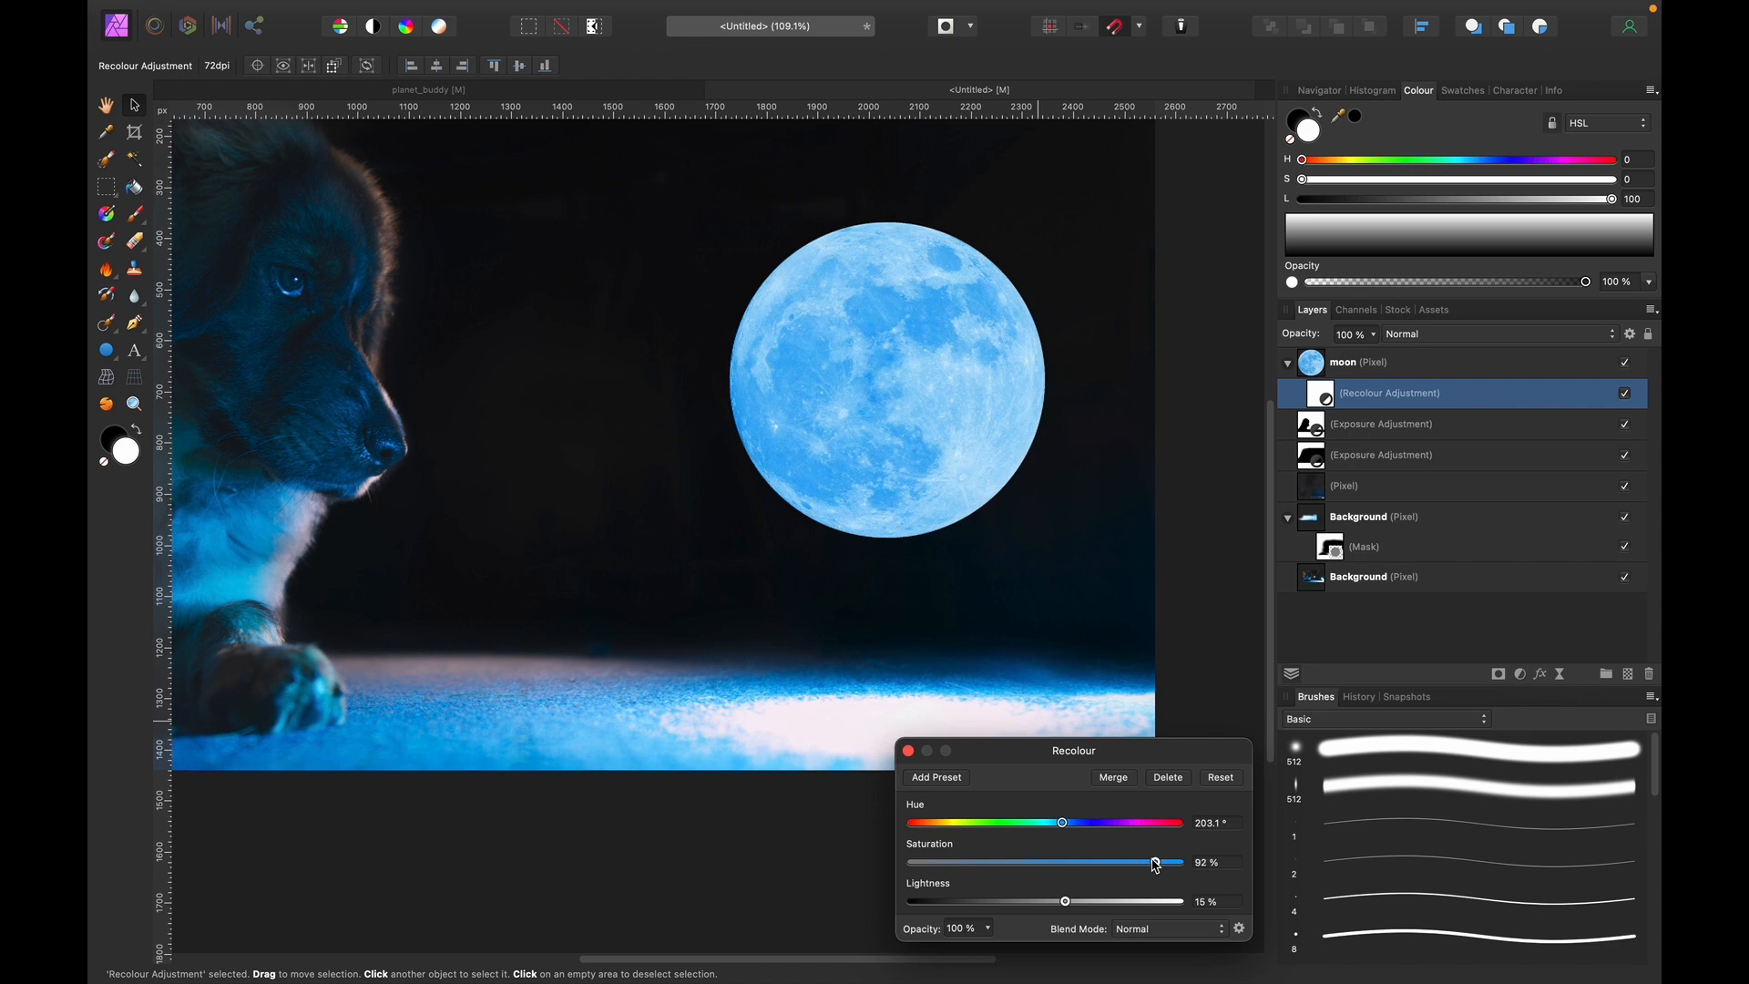
{"action": "left_click", "coordinate": [908, 751]}
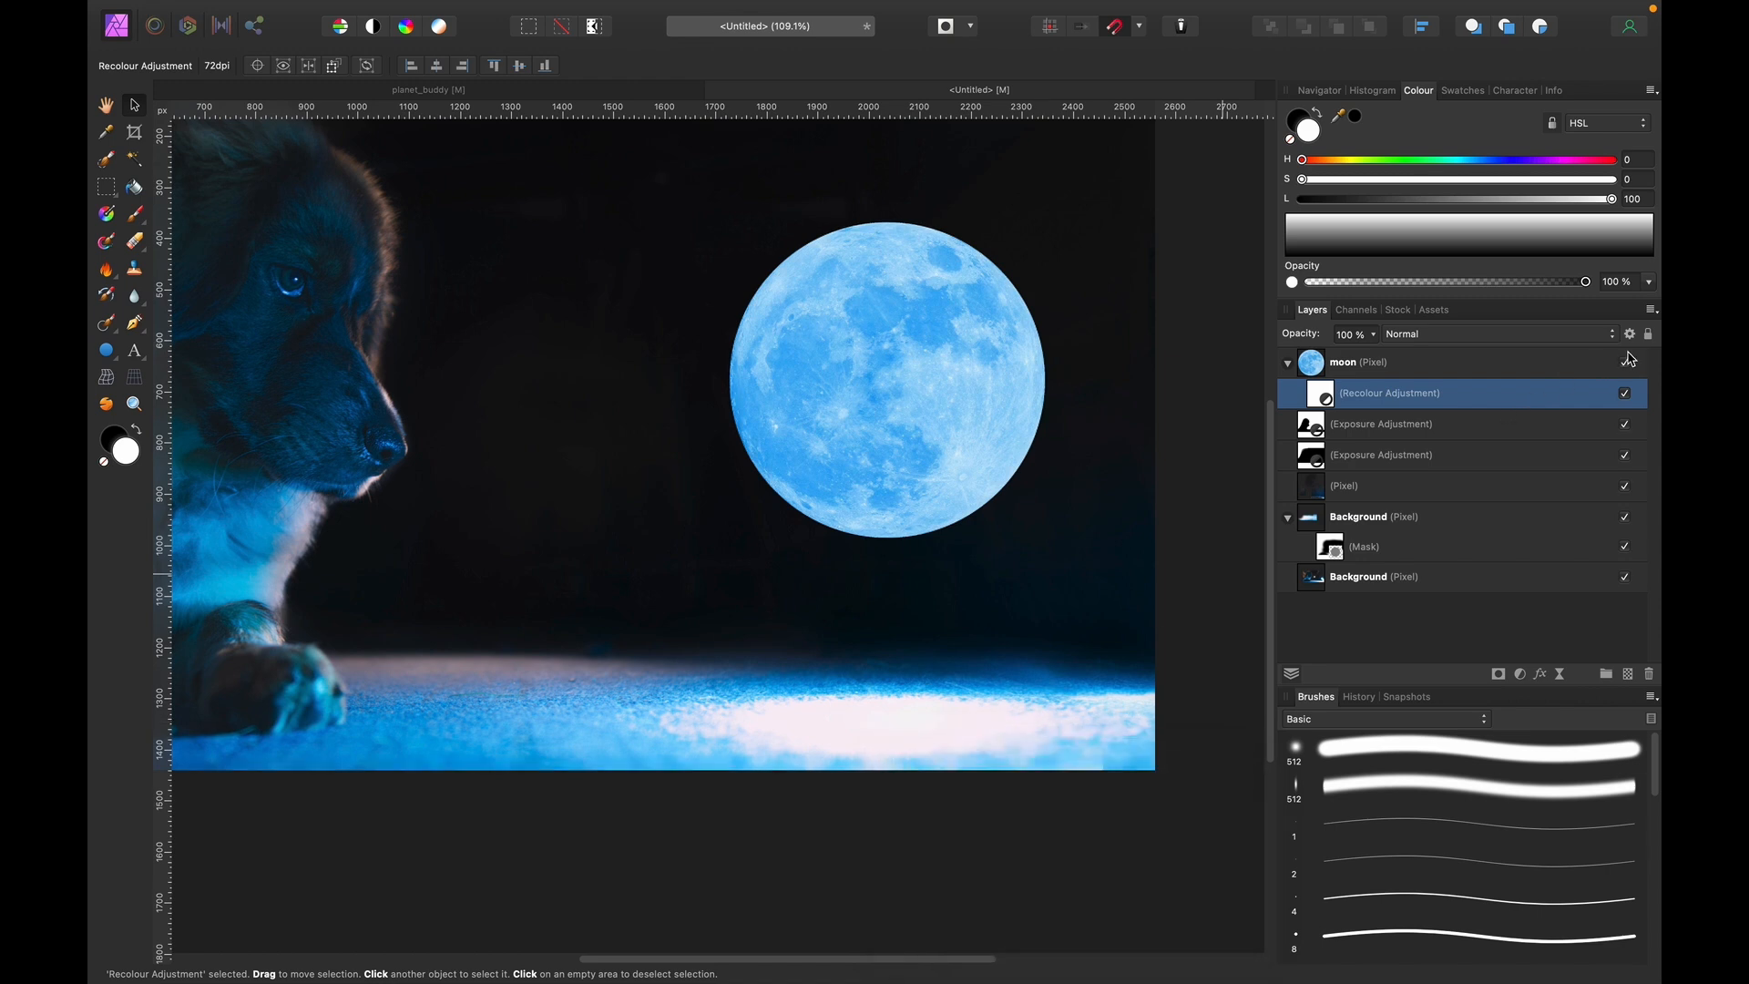
{"action": "left_click", "coordinate": [1625, 396]}
{"action": "left_click", "coordinate": [1624, 396]}
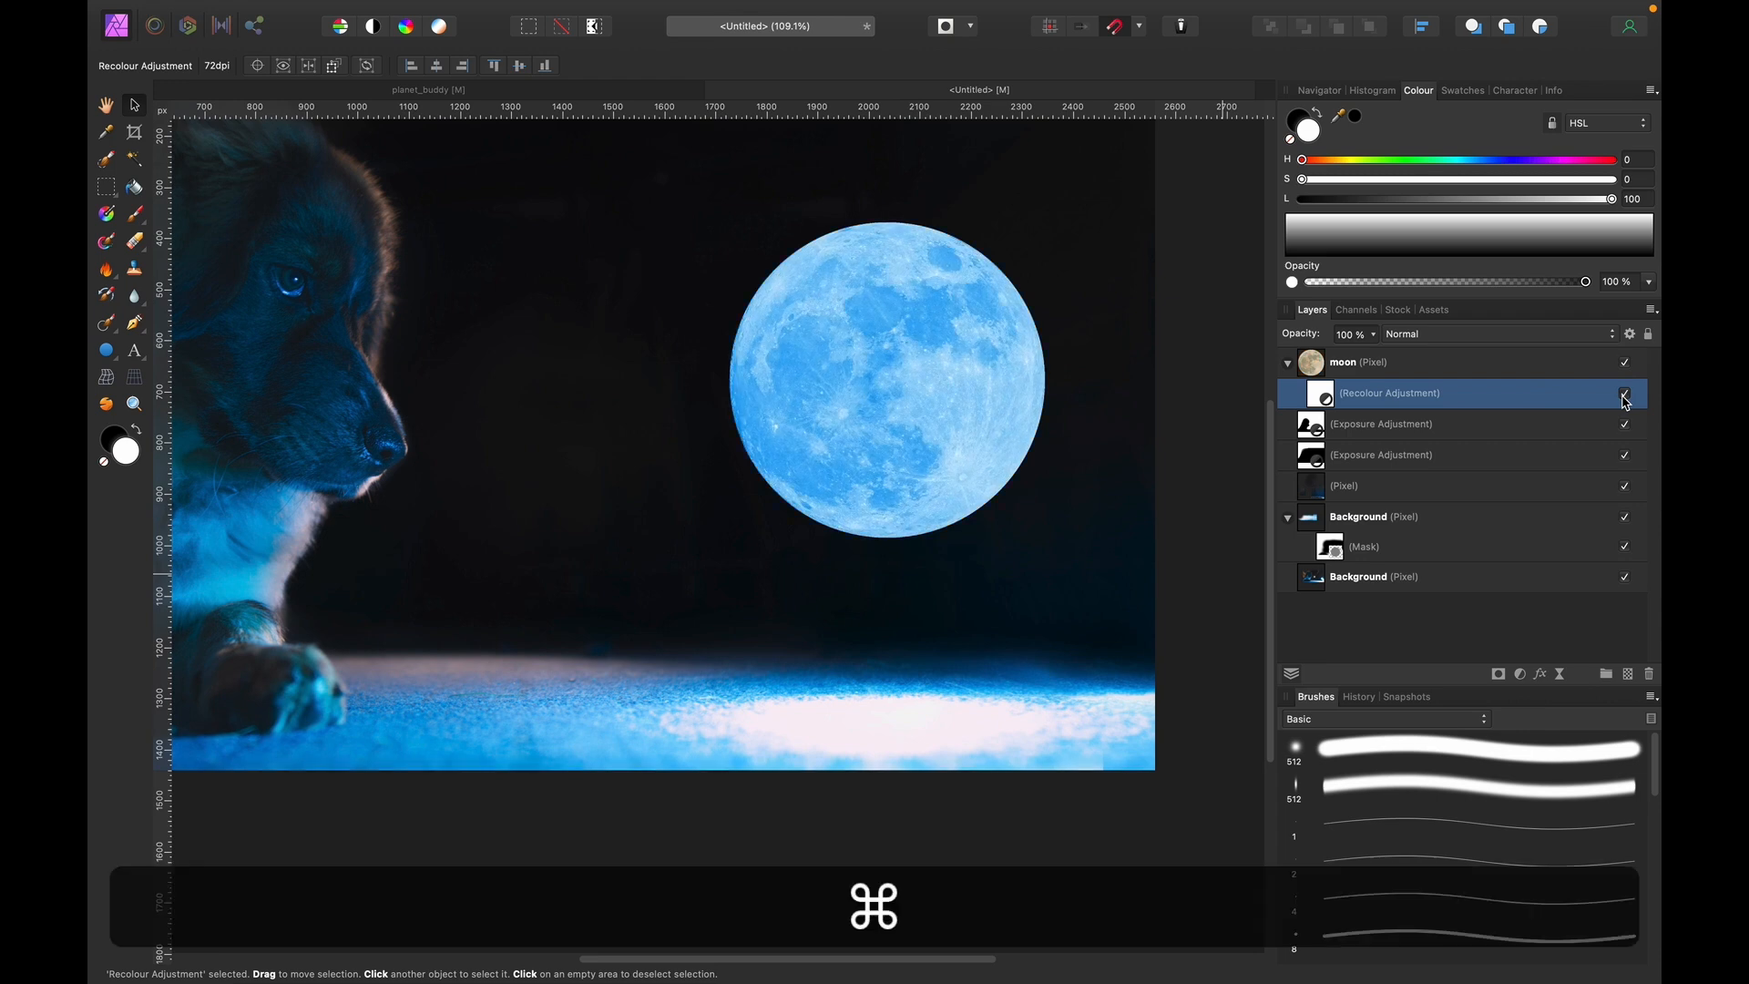
{"action": "key", "text": "super+0"}
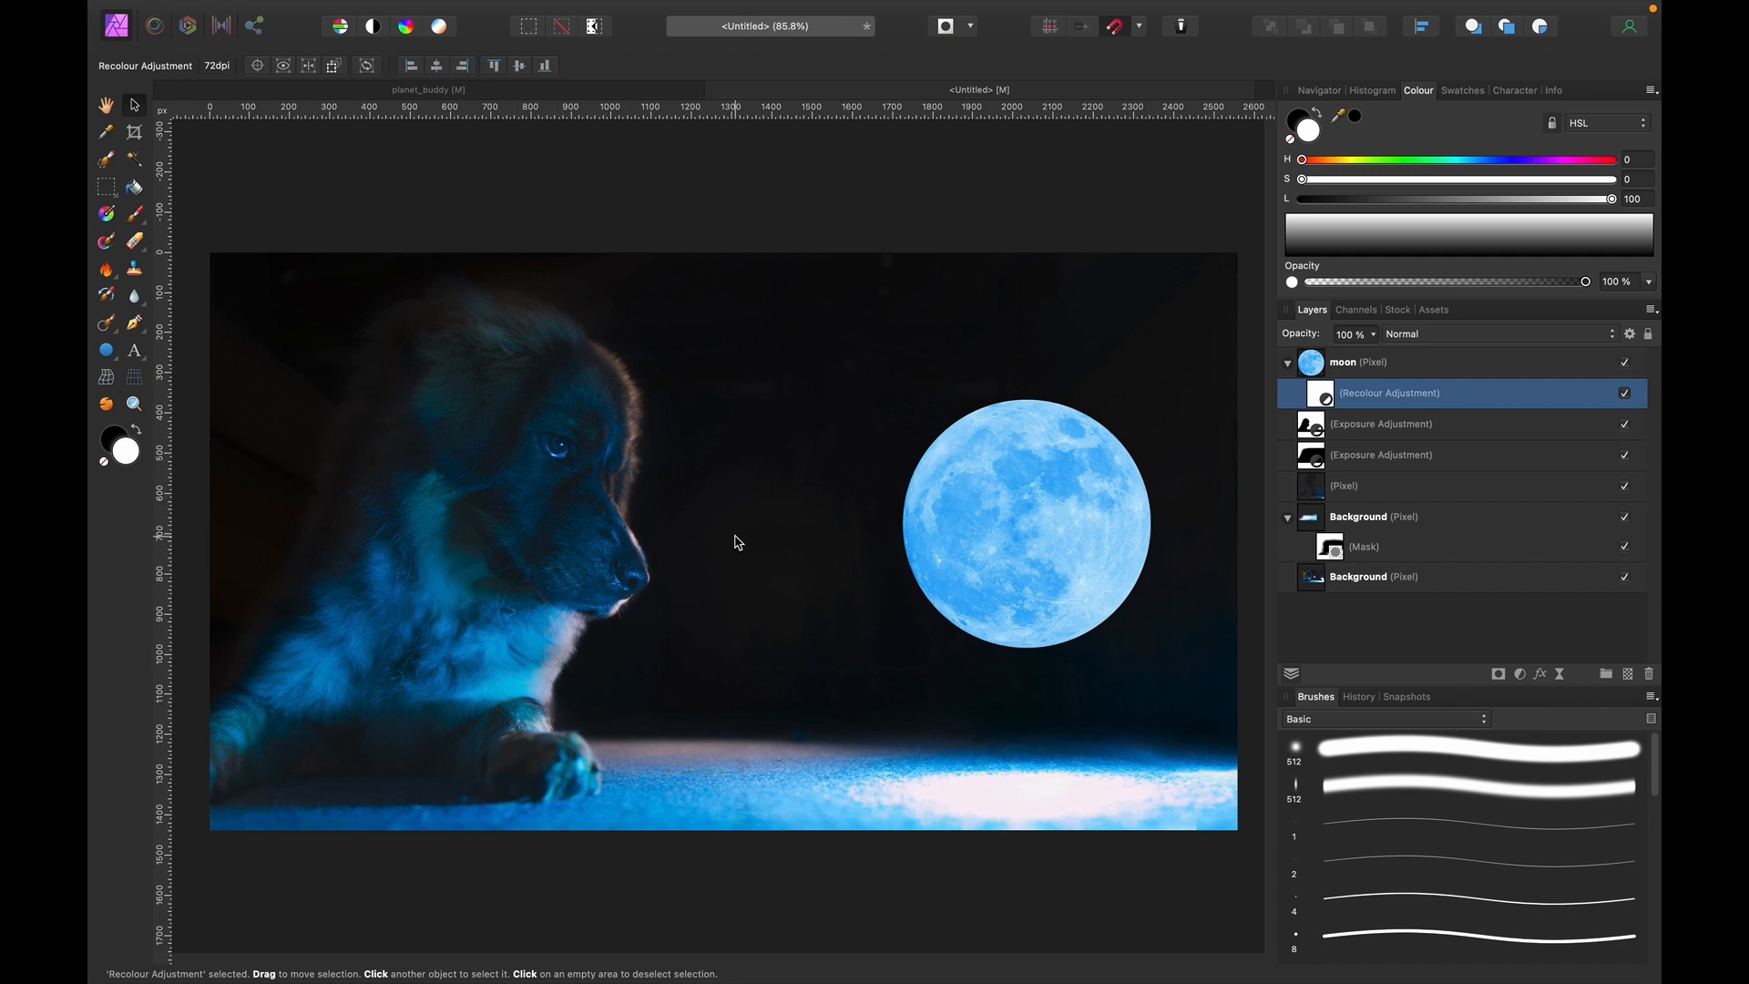
Rename the unnamed pixel layer used for inpainting as "correction".
{"action": "left_click", "coordinate": [1380, 460]}
{"action": "double_click", "coordinate": [1356, 457]}
{"action": "type", "text": "correction"}
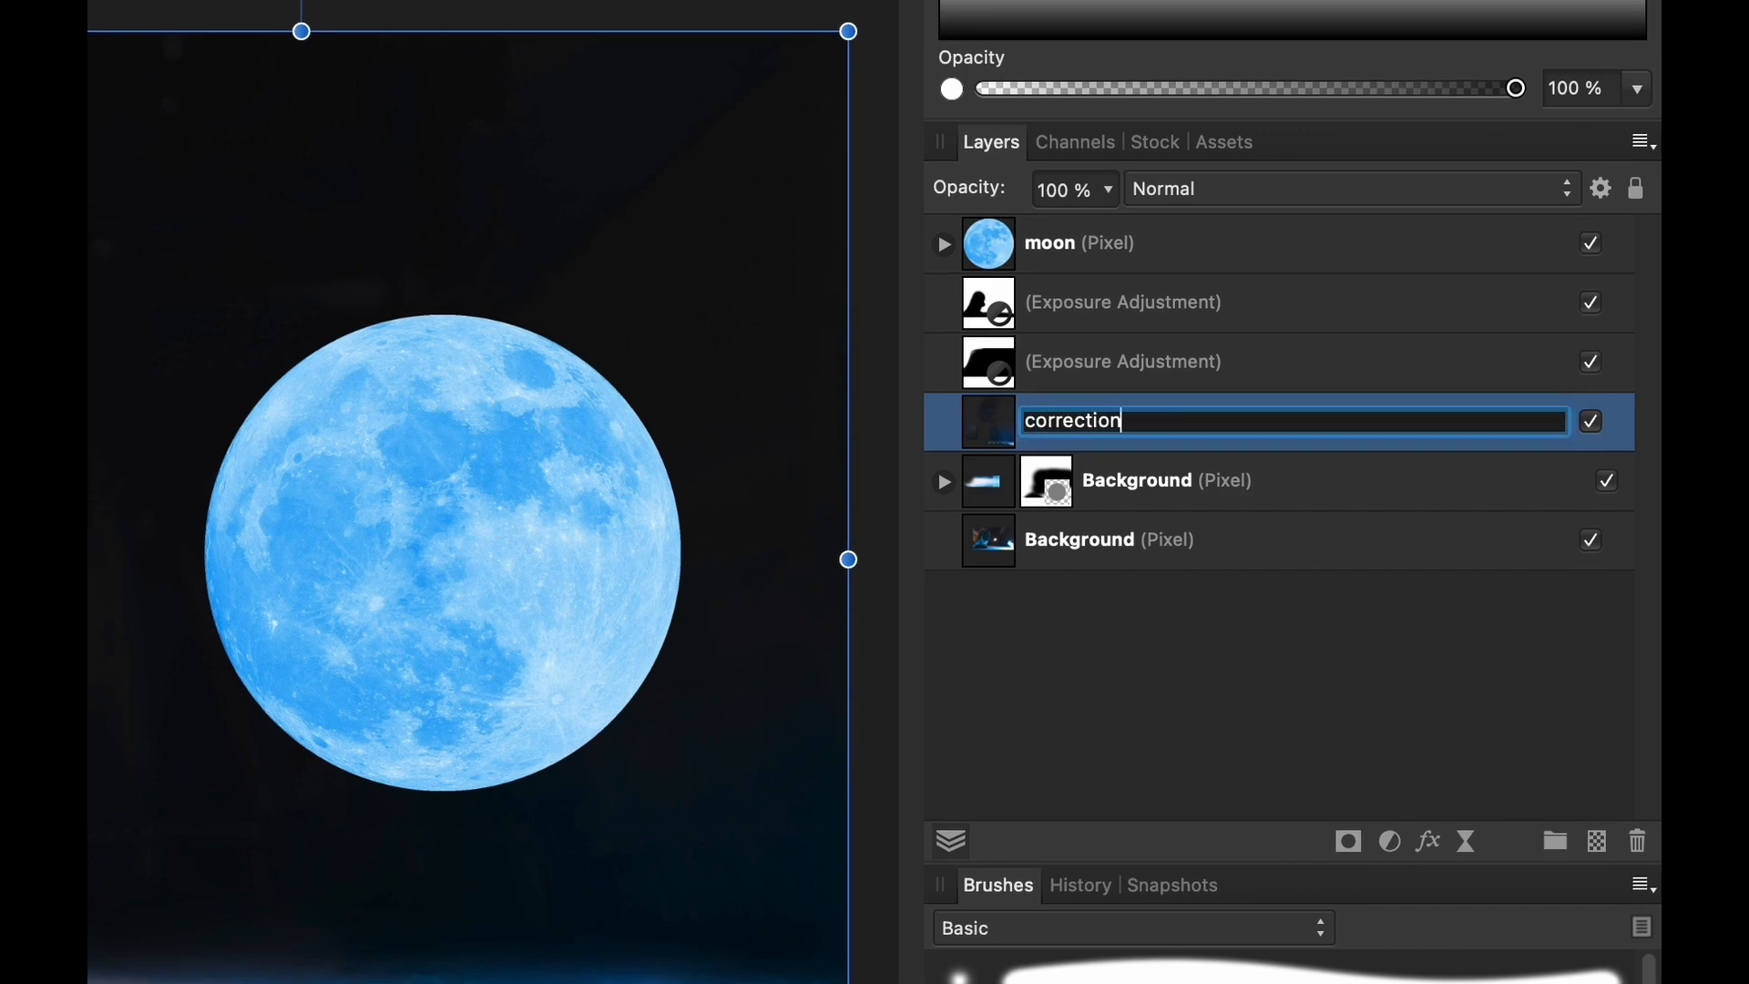
{"action": "key", "text": "Return"}
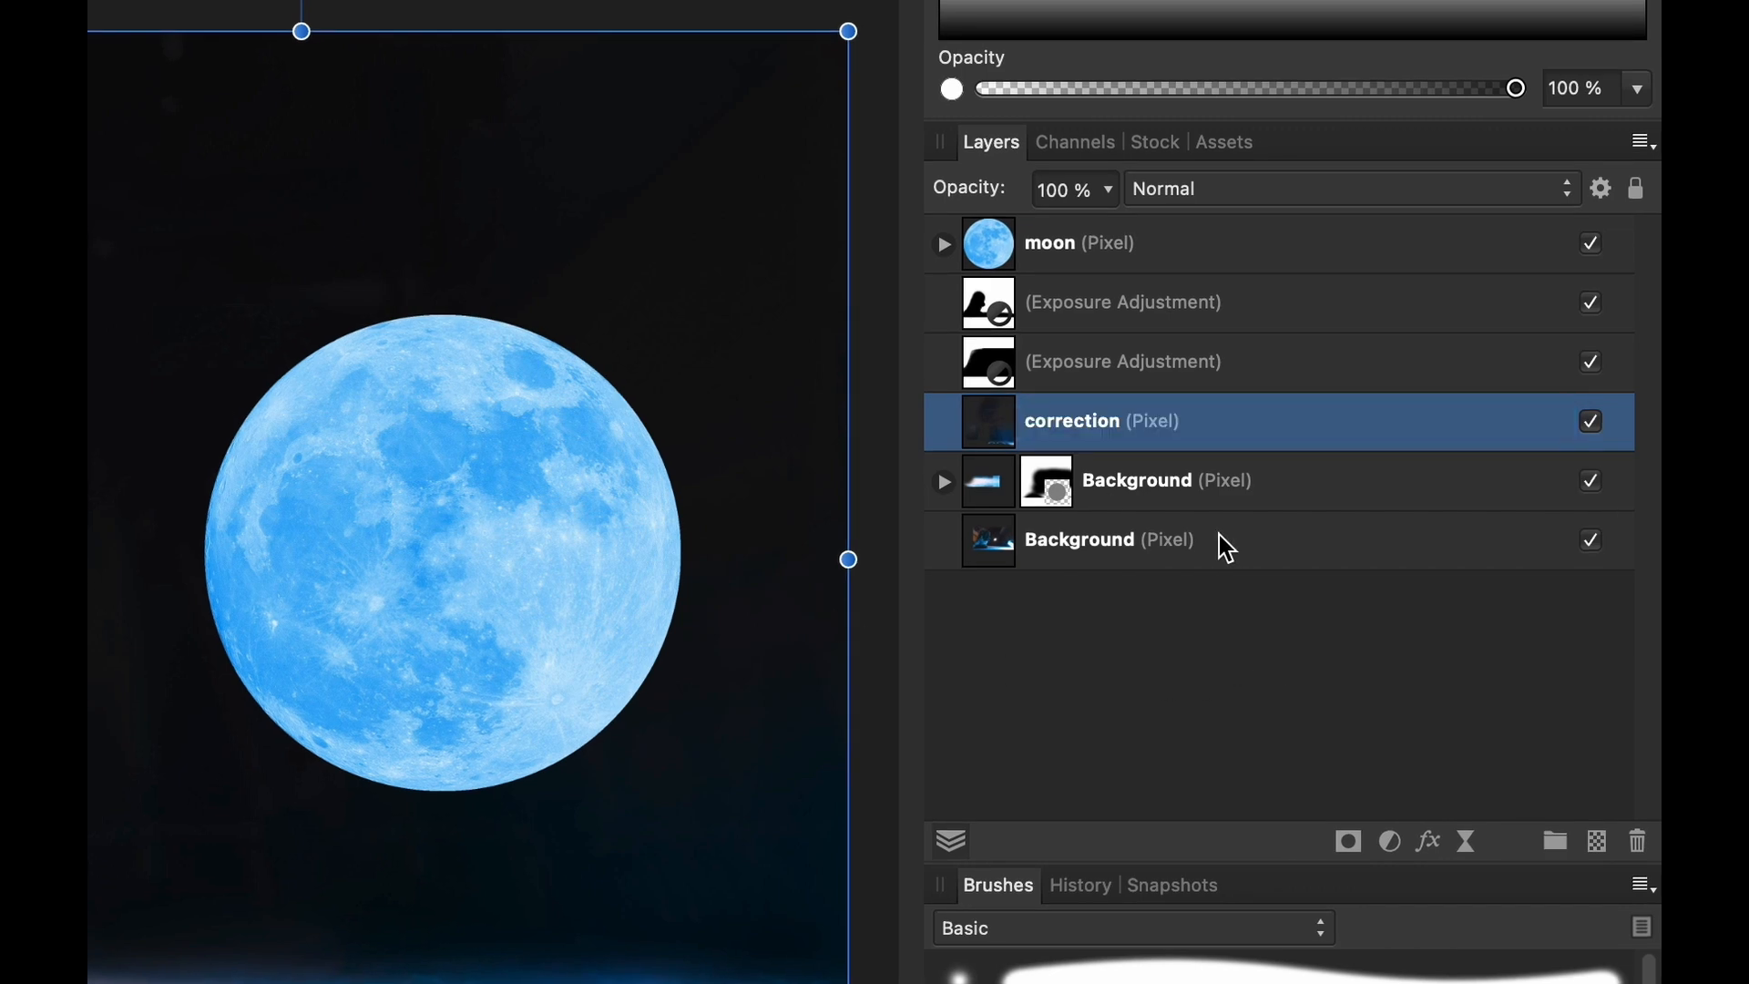
Rename the masked floor patch layer as "highlight correction" and the original Background layer as "buddy".
{"action": "double_click", "coordinate": [1168, 487]}
{"action": "type", "text": "highl"}
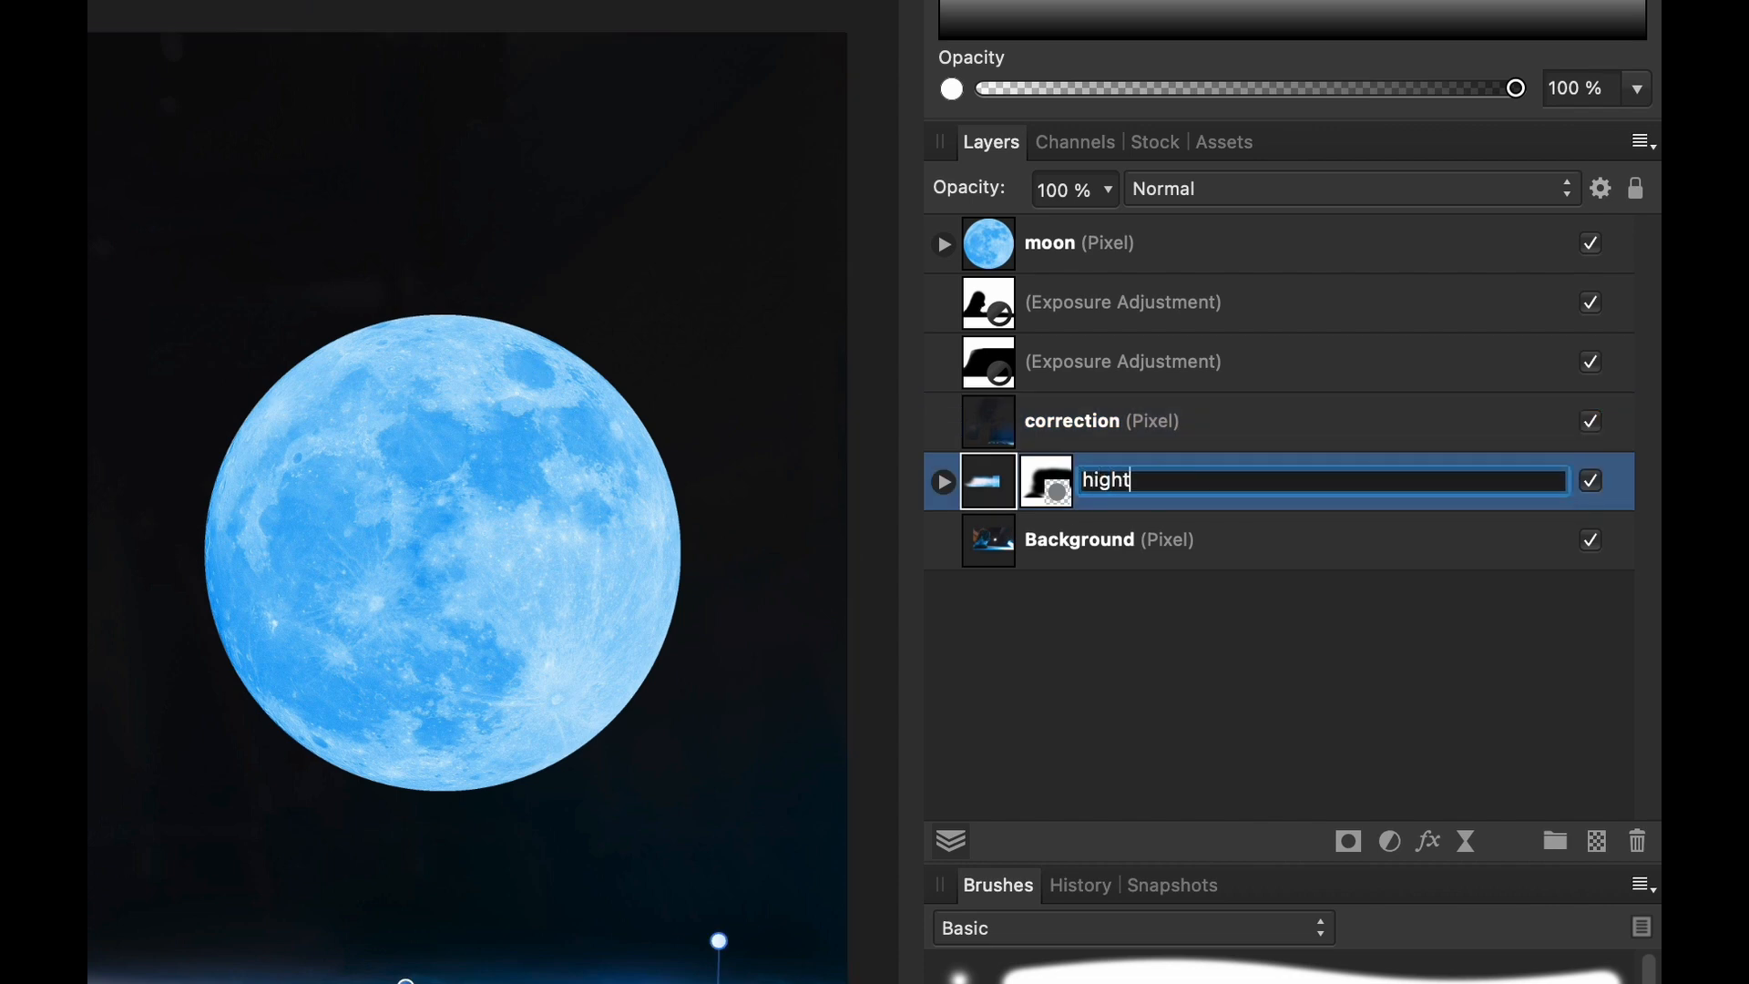
{"action": "type", "text": "ight correction"}
{"action": "key", "text": "Return"}
{"action": "double_click", "coordinate": [1115, 542]}
{"action": "type", "text": "buddy"}
{"action": "key", "text": "Return"}
Switch each of the two Exposure adjustments off and on to examine its effect on the image.
{"action": "left_click", "coordinate": [1182, 434]}
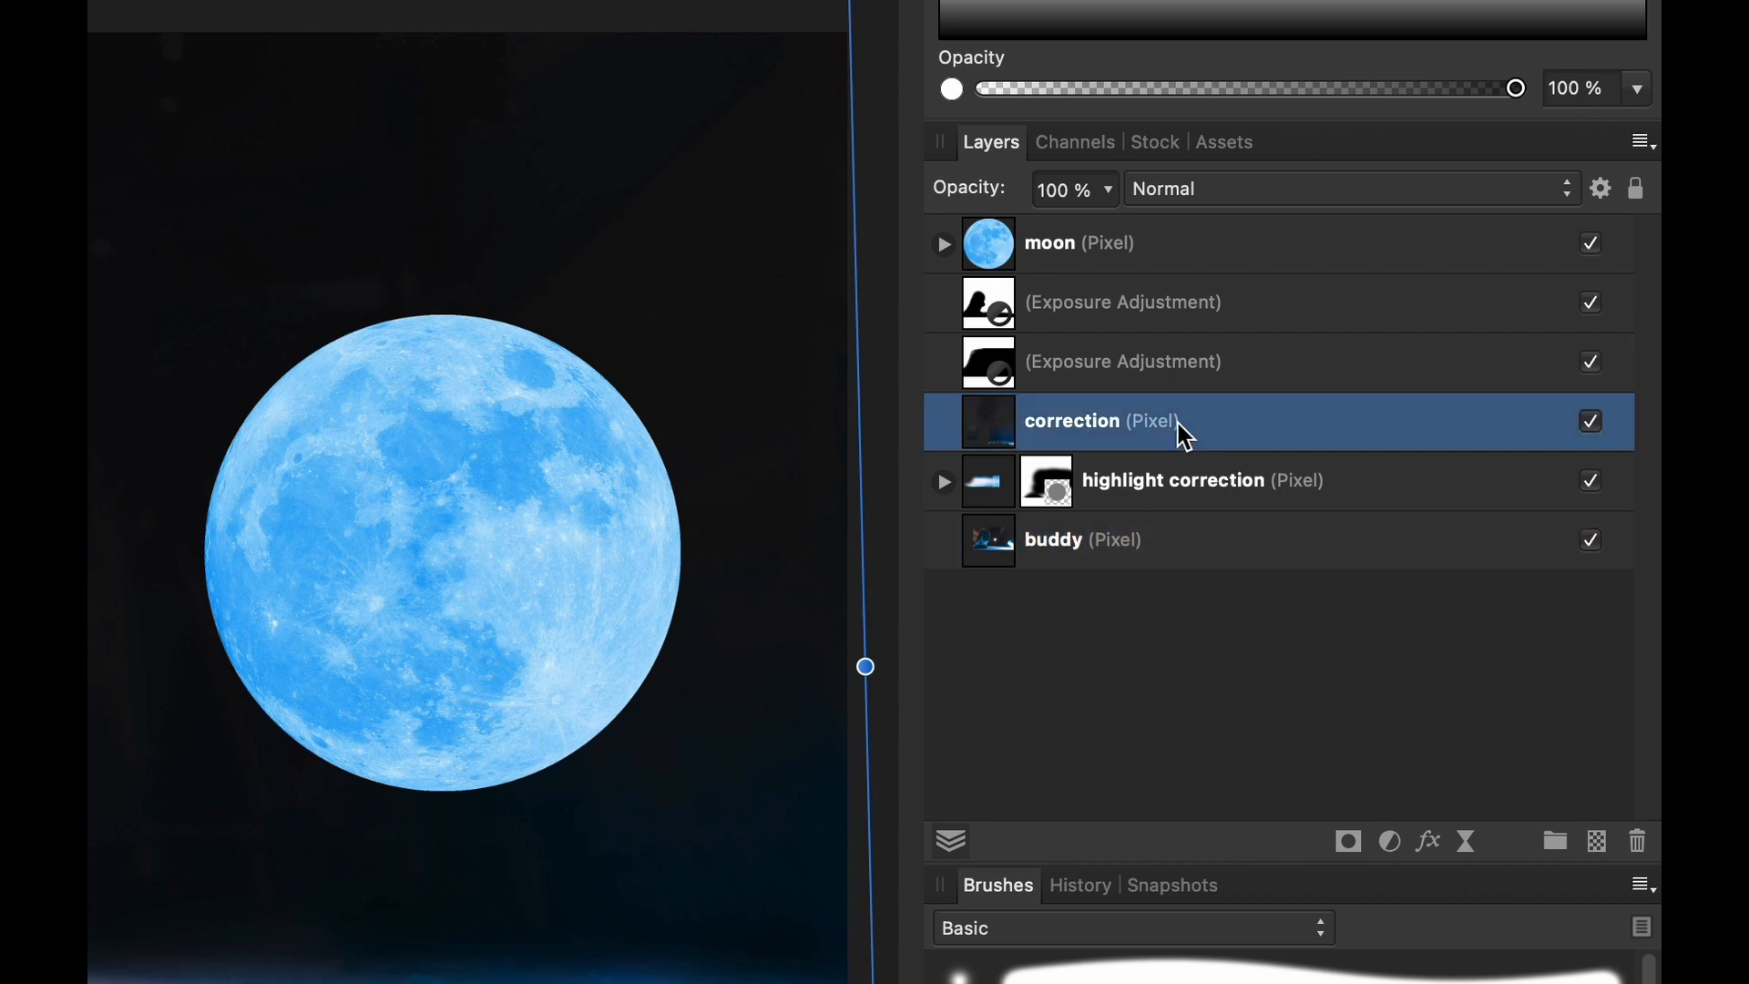
{"action": "left_click", "coordinate": [1209, 362]}
{"action": "left_click", "coordinate": [1219, 306]}
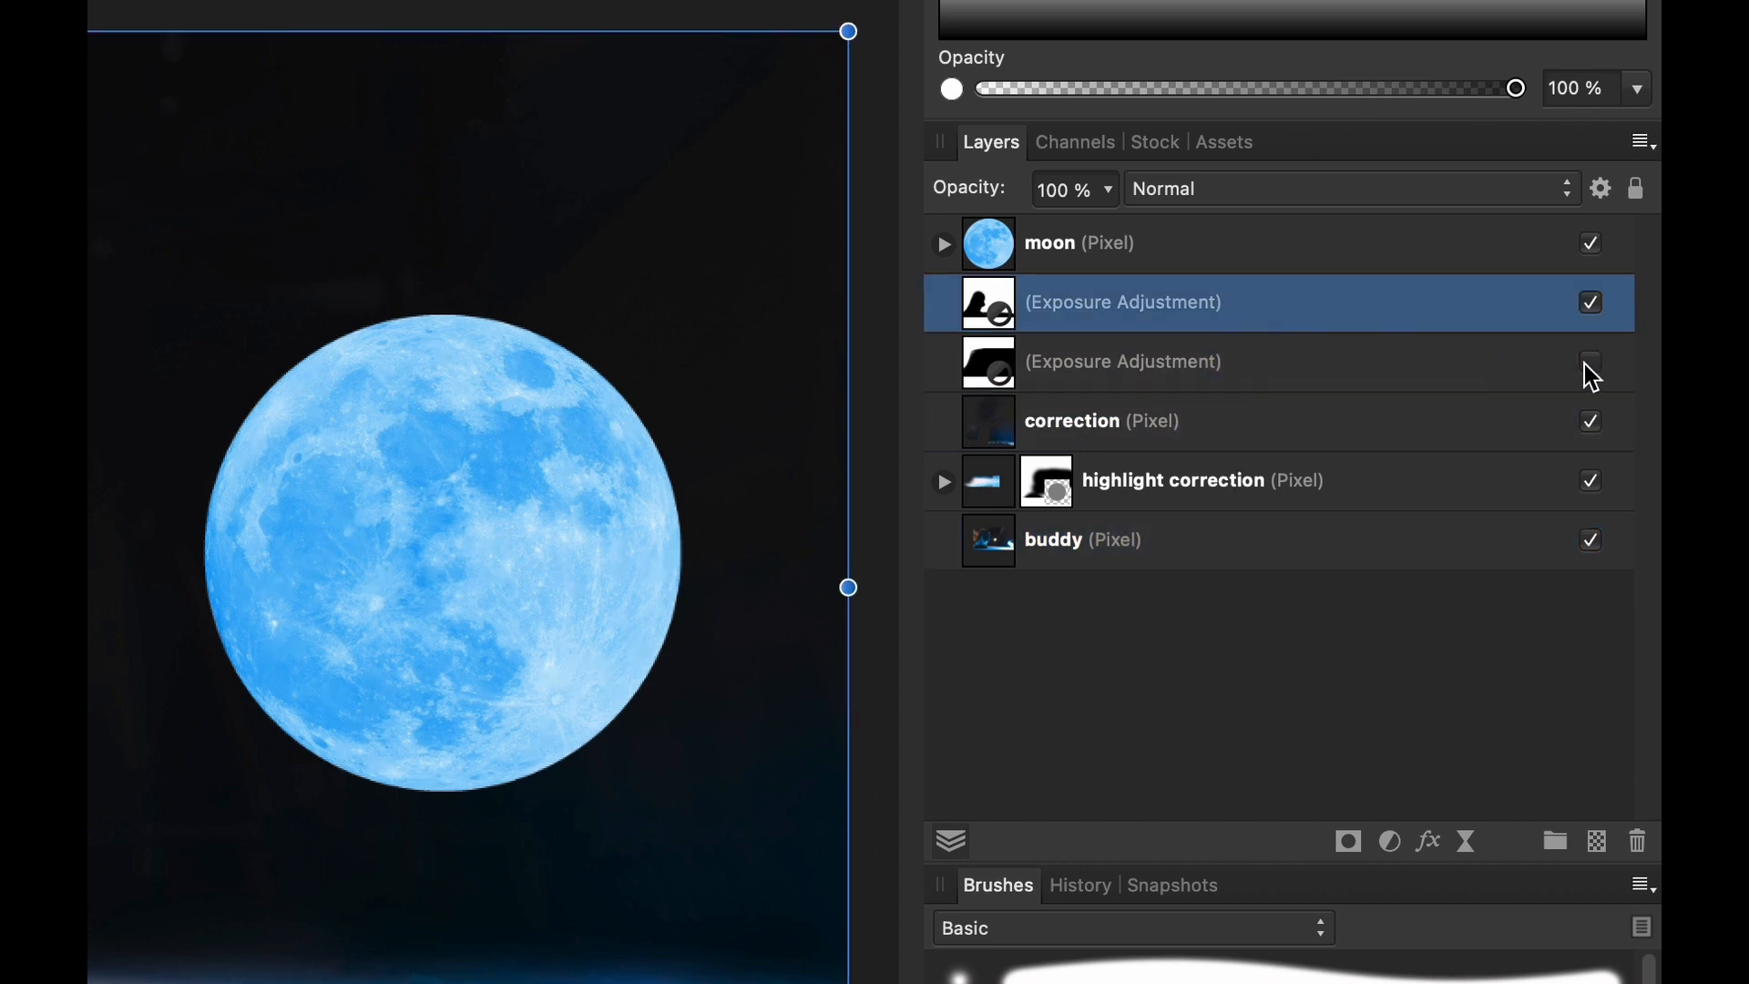
{"action": "left_click", "coordinate": [1589, 302]}
{"action": "left_click", "coordinate": [1589, 302]}
{"action": "left_click", "coordinate": [1414, 375]}
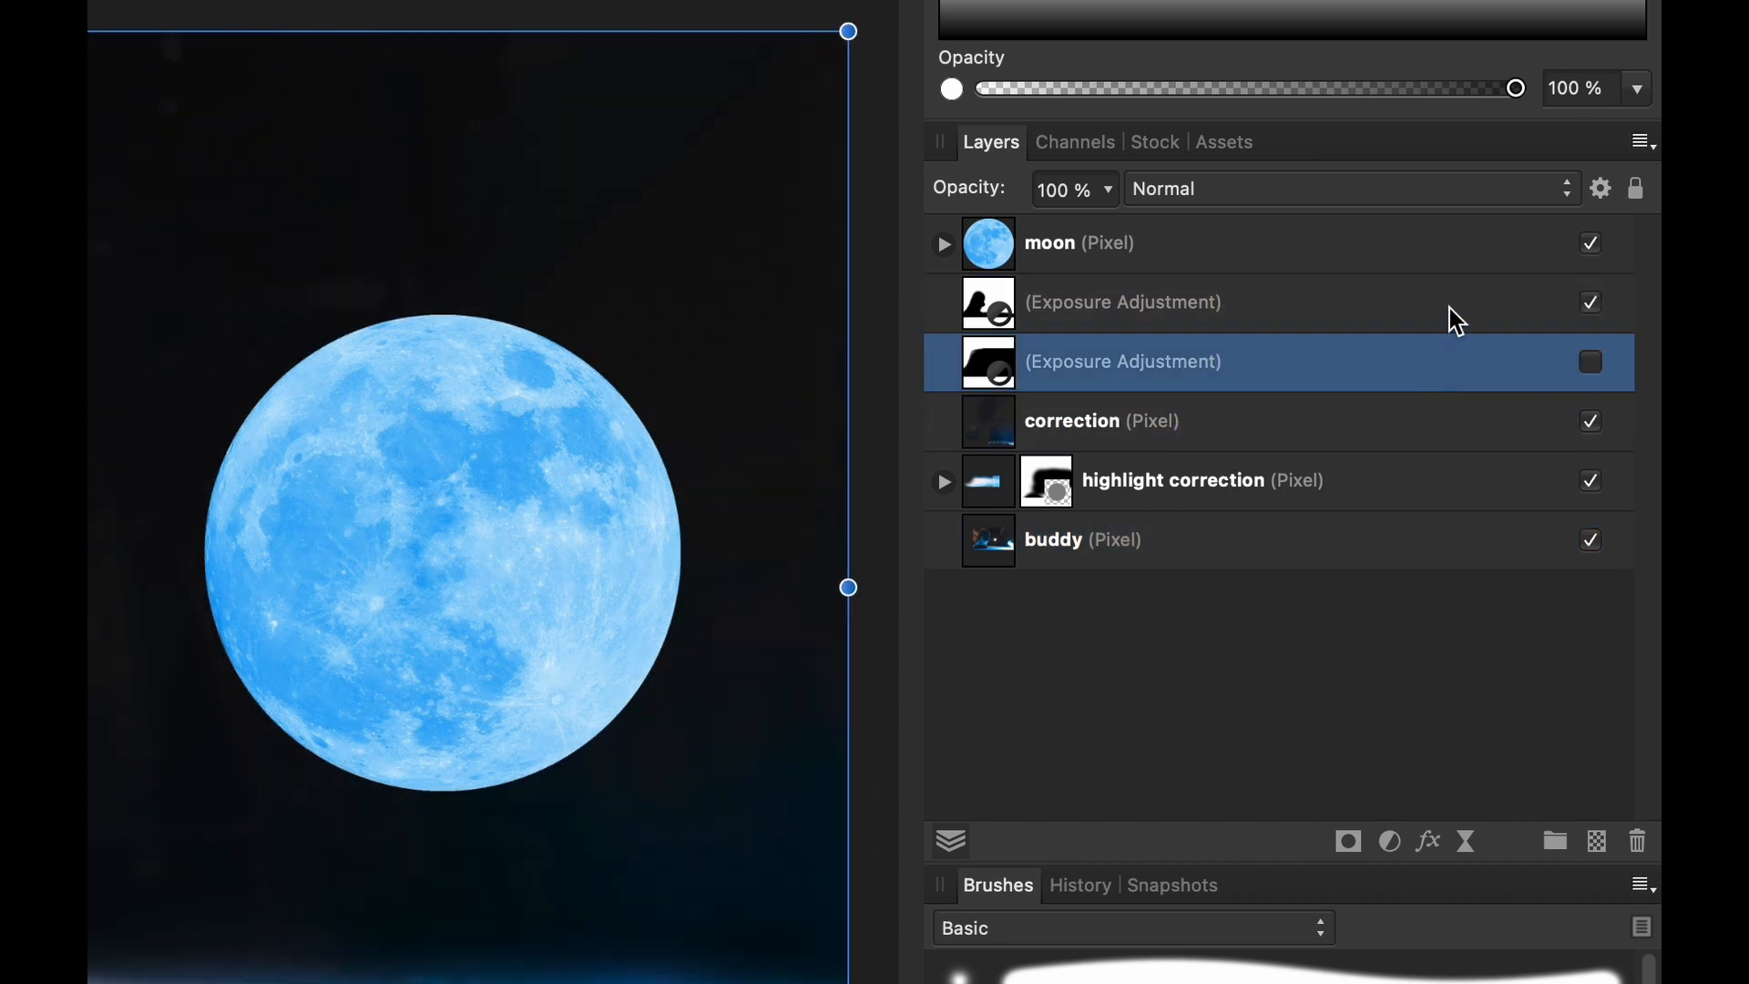
{"action": "left_click", "coordinate": [1590, 362]}
Add a Levels adjustment with a lowered white level above the upper Exposure adjustment, and invert its mask to hide the effect.
{"action": "left_click", "coordinate": [1202, 317]}
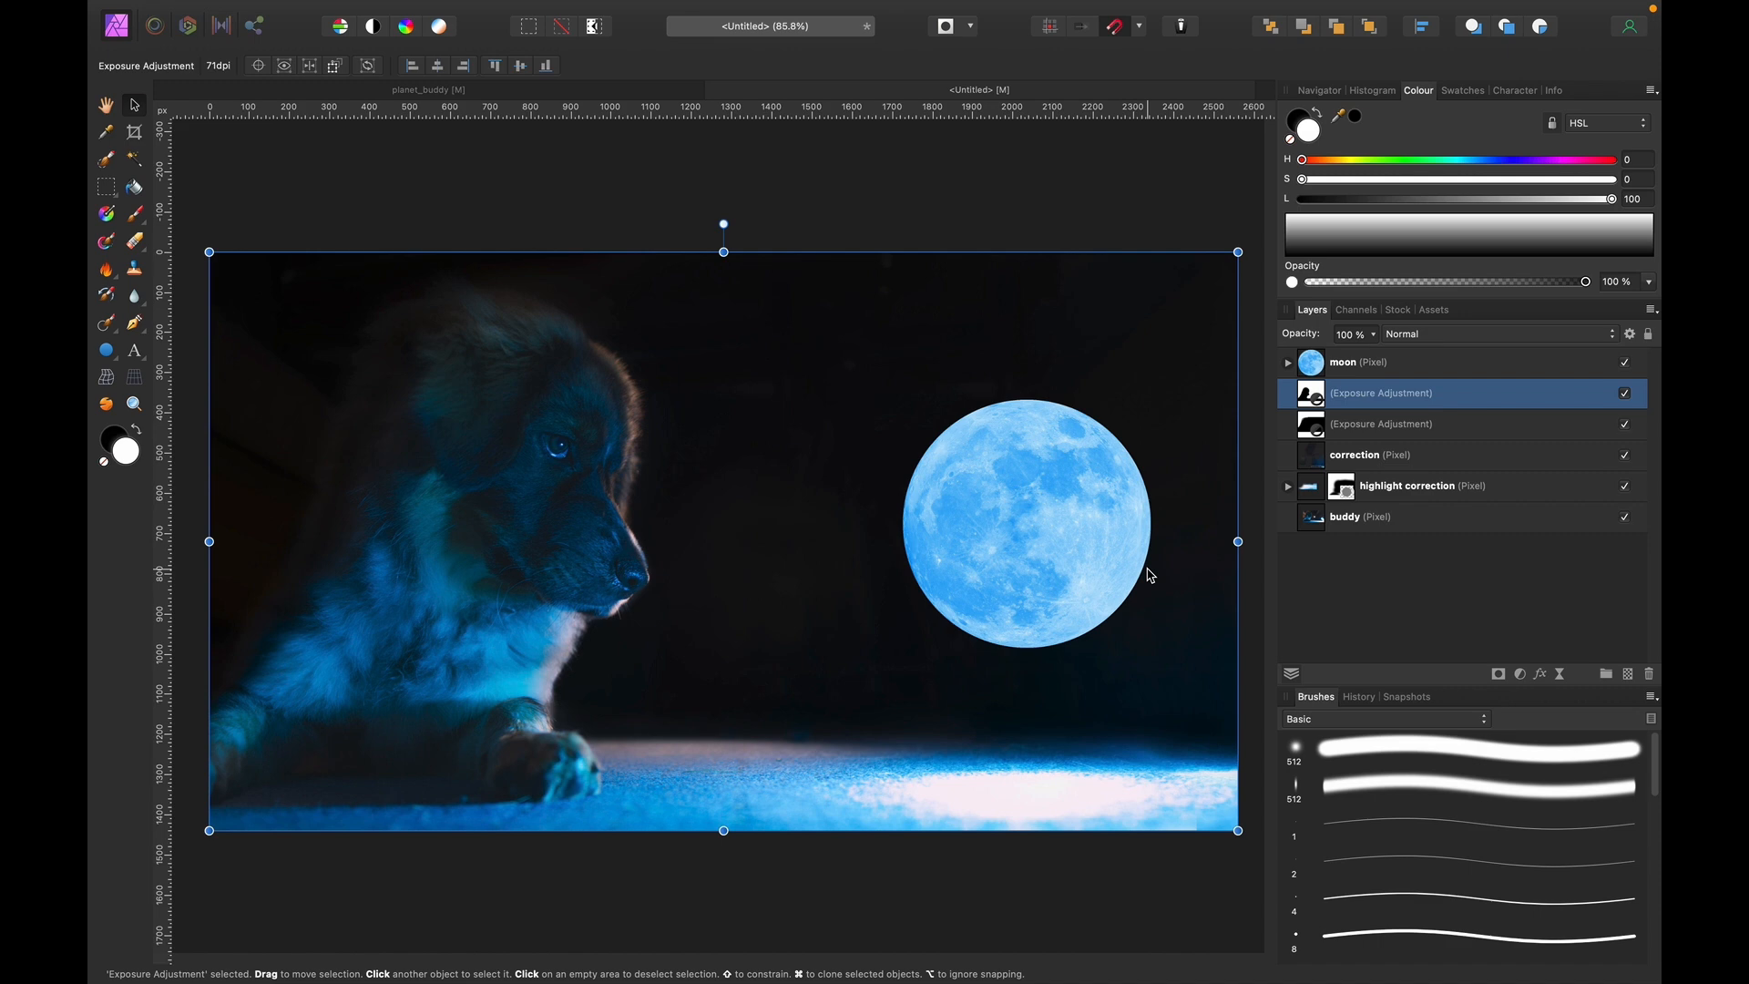
{"action": "key", "text": "super+l"}
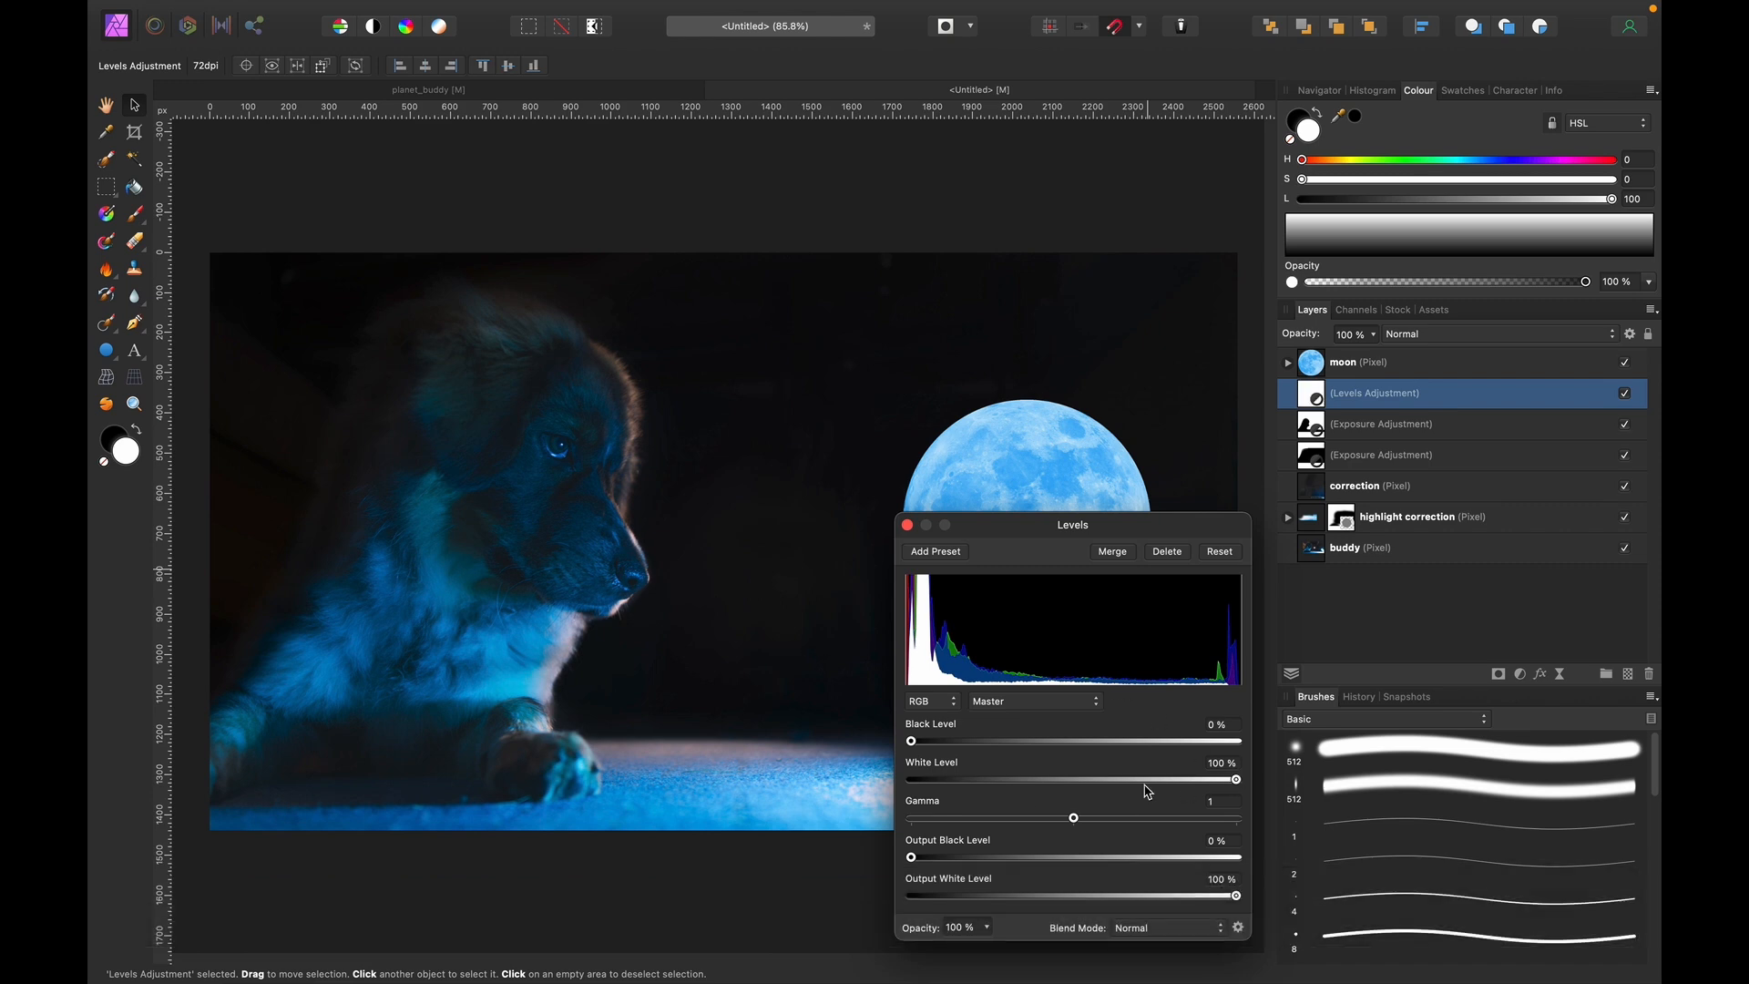
{"action": "mouse_move", "coordinate": [1238, 782]}
{"action": "left_mouse_down"}
{"action": "mouse_move", "coordinate": [1104, 780]}
{"action": "mouse_move", "coordinate": [1089, 797]}
{"action": "mouse_move", "coordinate": [1123, 798]}
{"action": "left_mouse_up"}
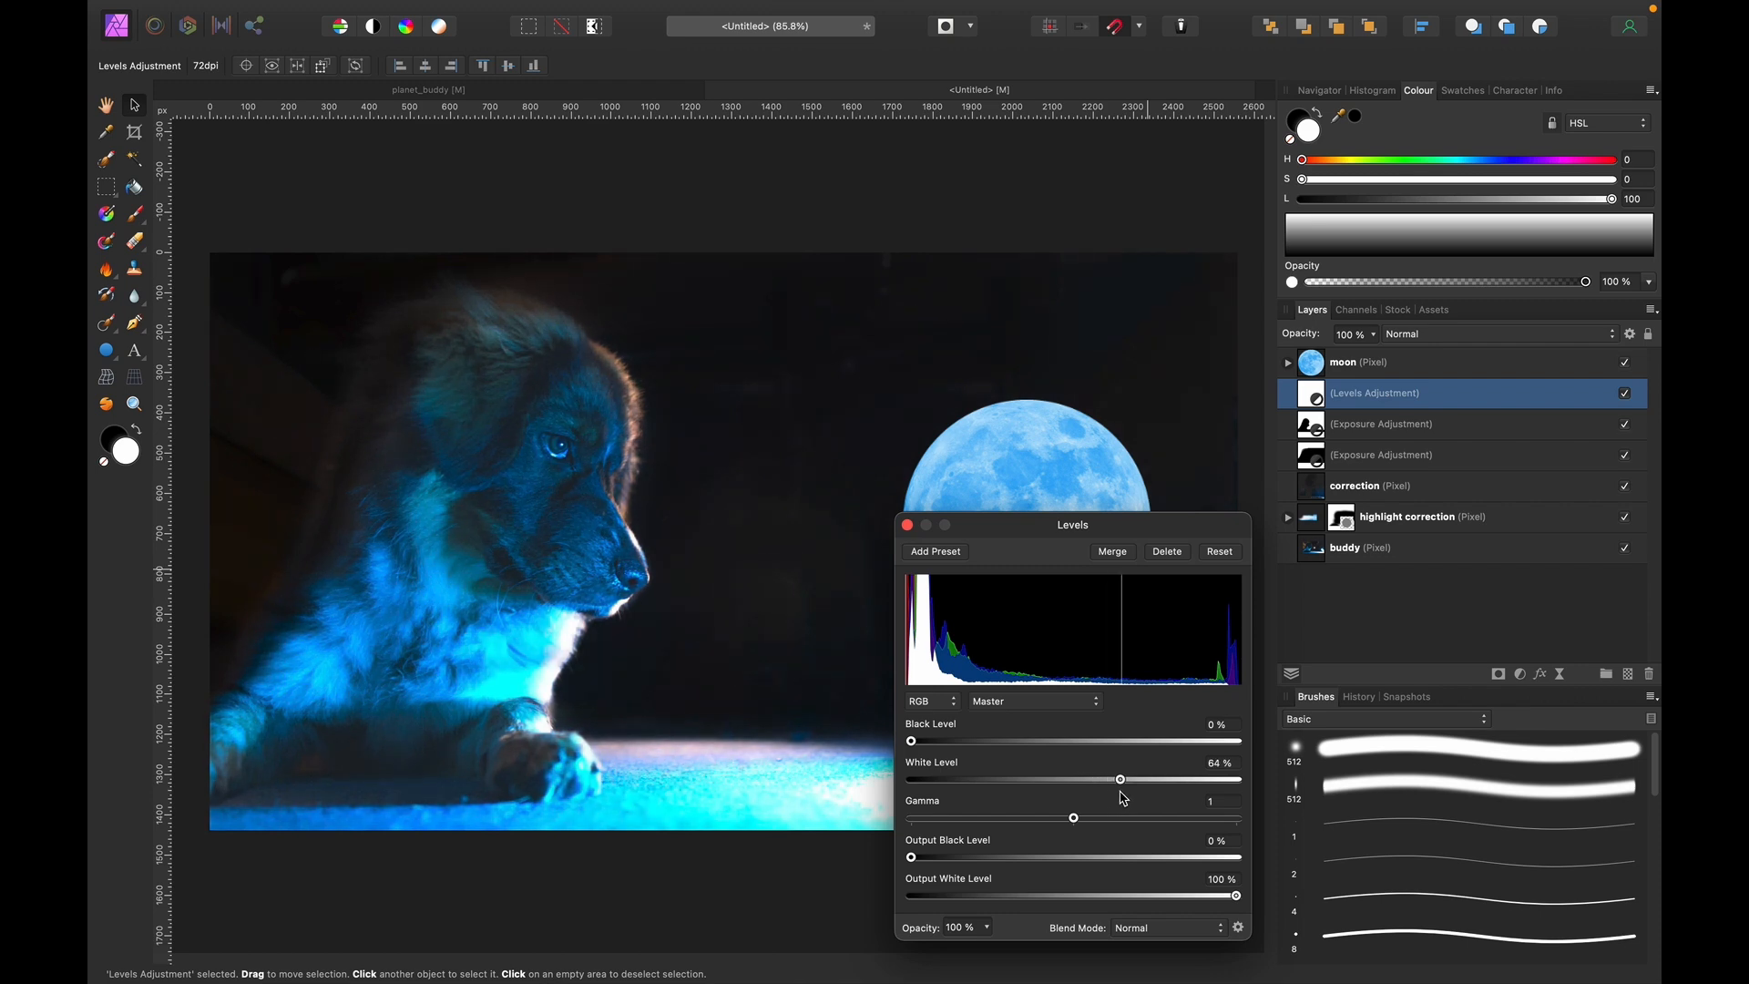
{"action": "left_click_drag", "start_coordinate": [1115, 791], "coordinate": [1132, 788]}
{"action": "left_click", "coordinate": [908, 525]}
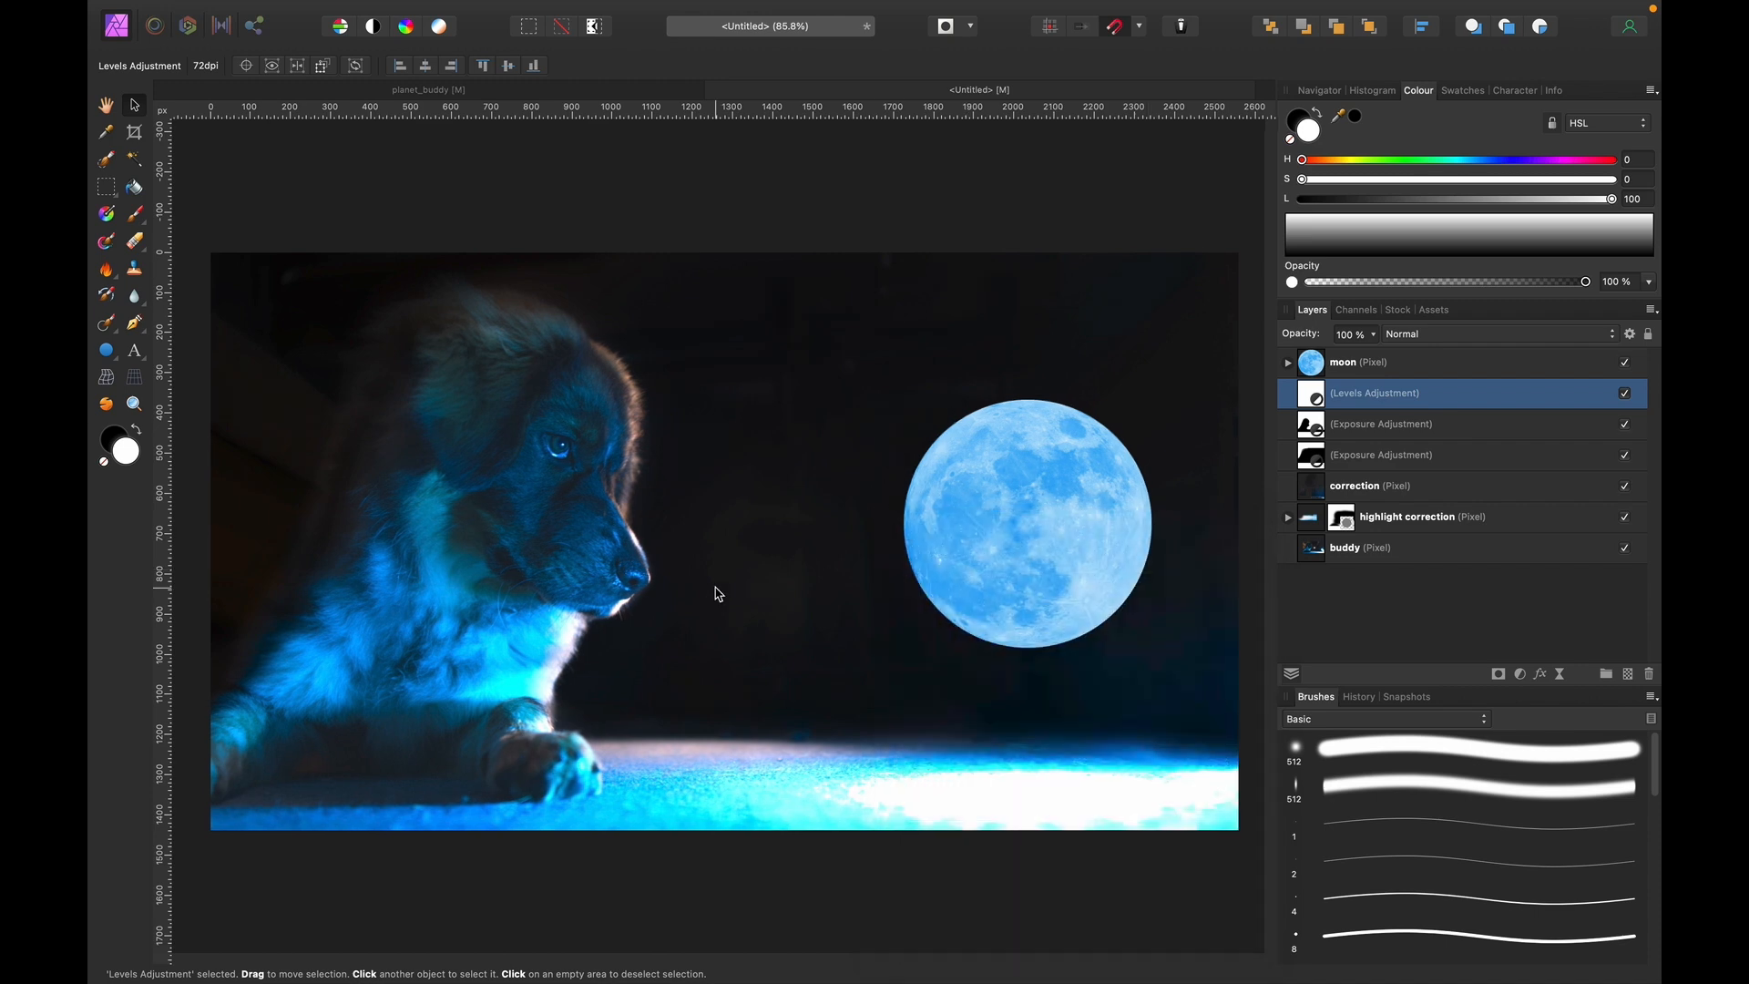
{"action": "scroll", "coordinate": [729, 590], "scroll_direction": "left", "scroll_amount": 3}
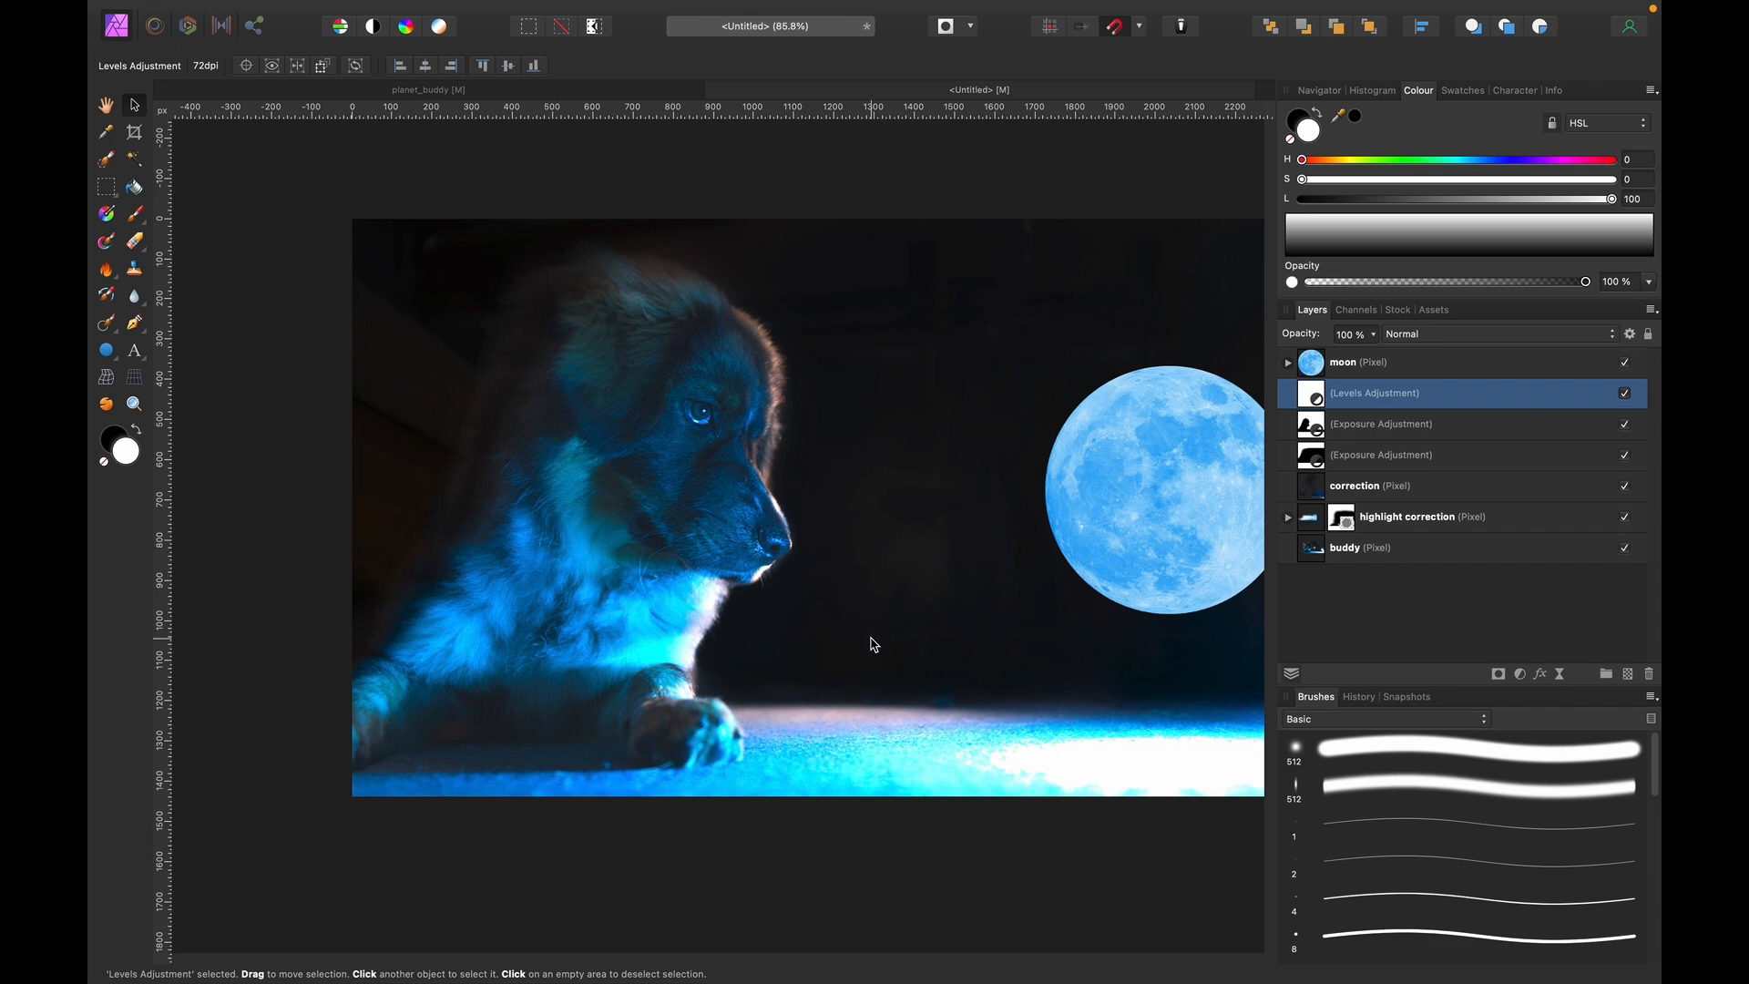
{"action": "key", "text": "super+i"}
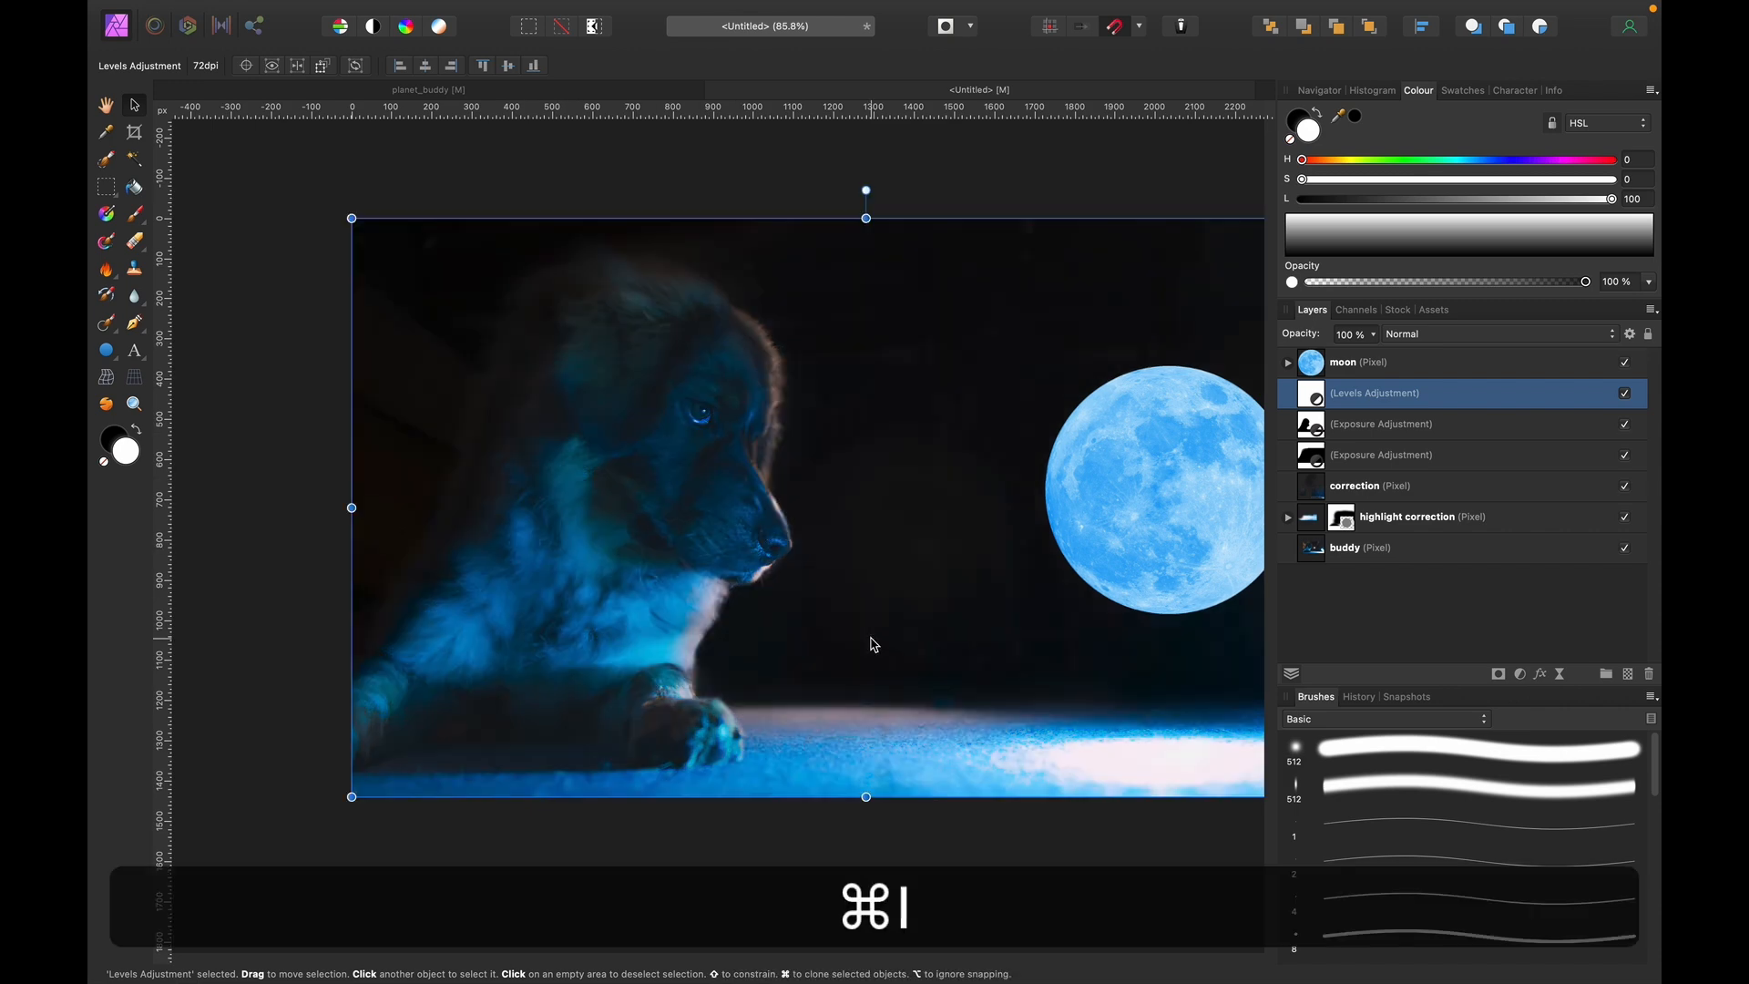
Paint white with a soft brush on the Levels mask to reveal light along the puppy's forehead, muzzle, chest and front paw.
{"action": "left_click", "coordinate": [1345, 752]}
{"action": "key", "text": "b"}
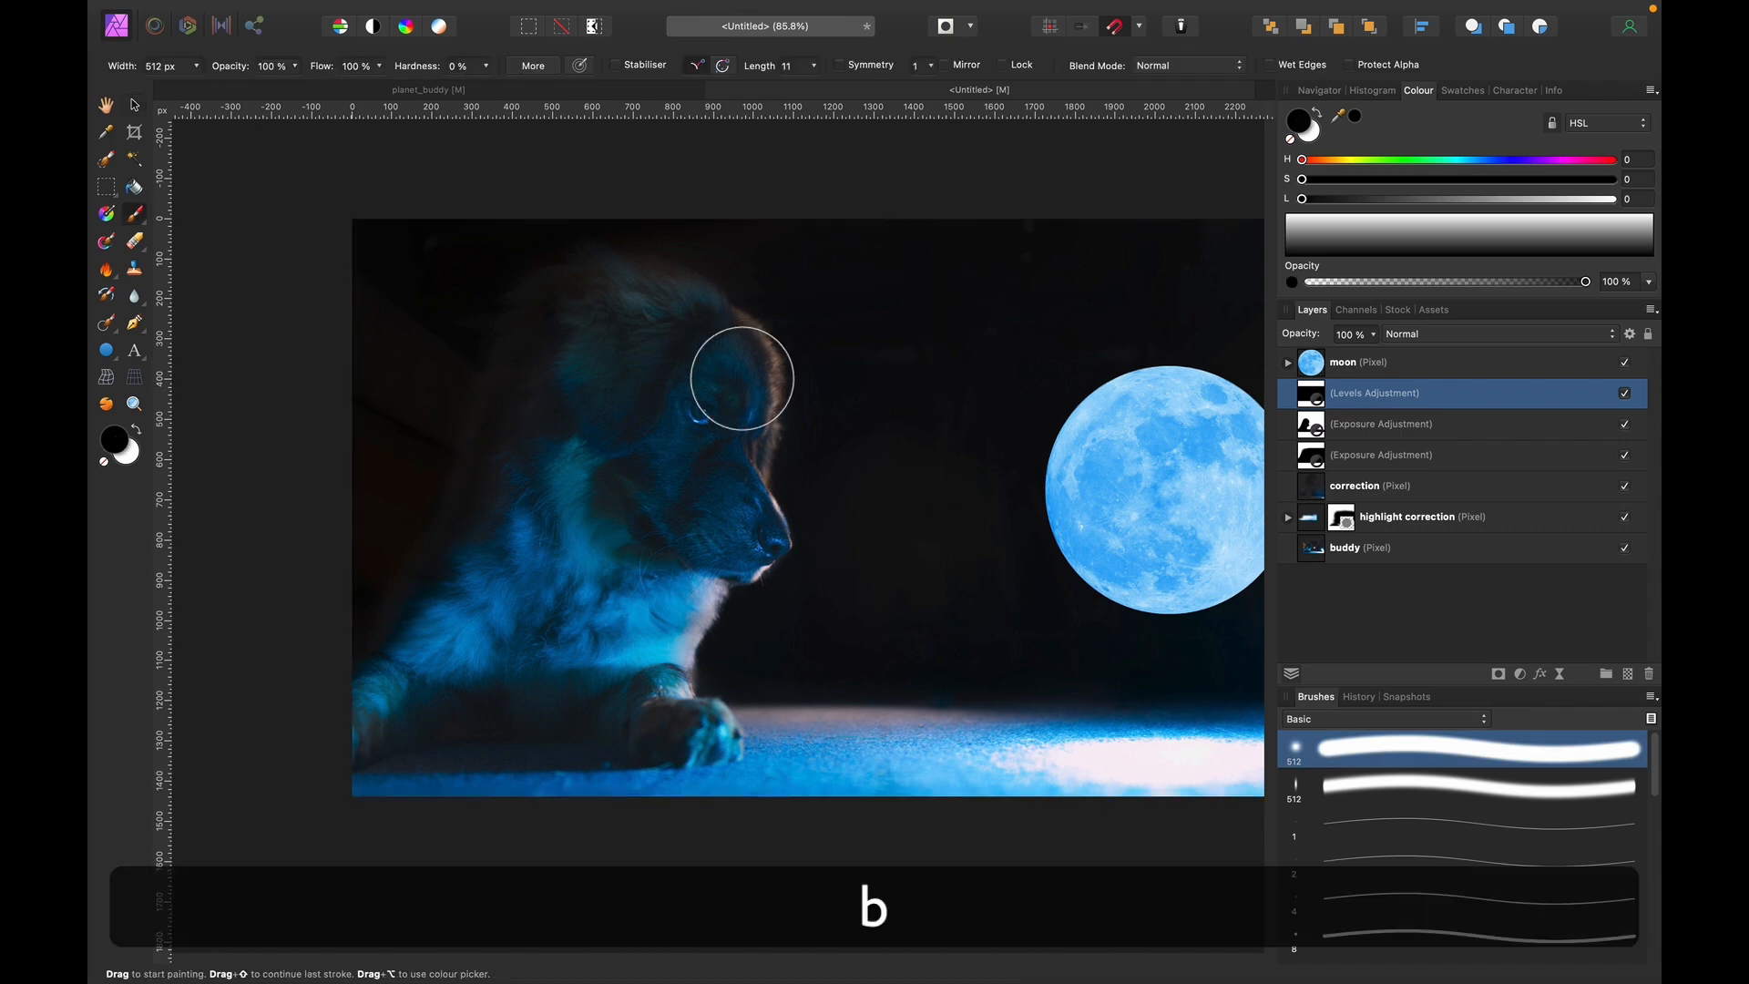
{"action": "key", "text": "x"}
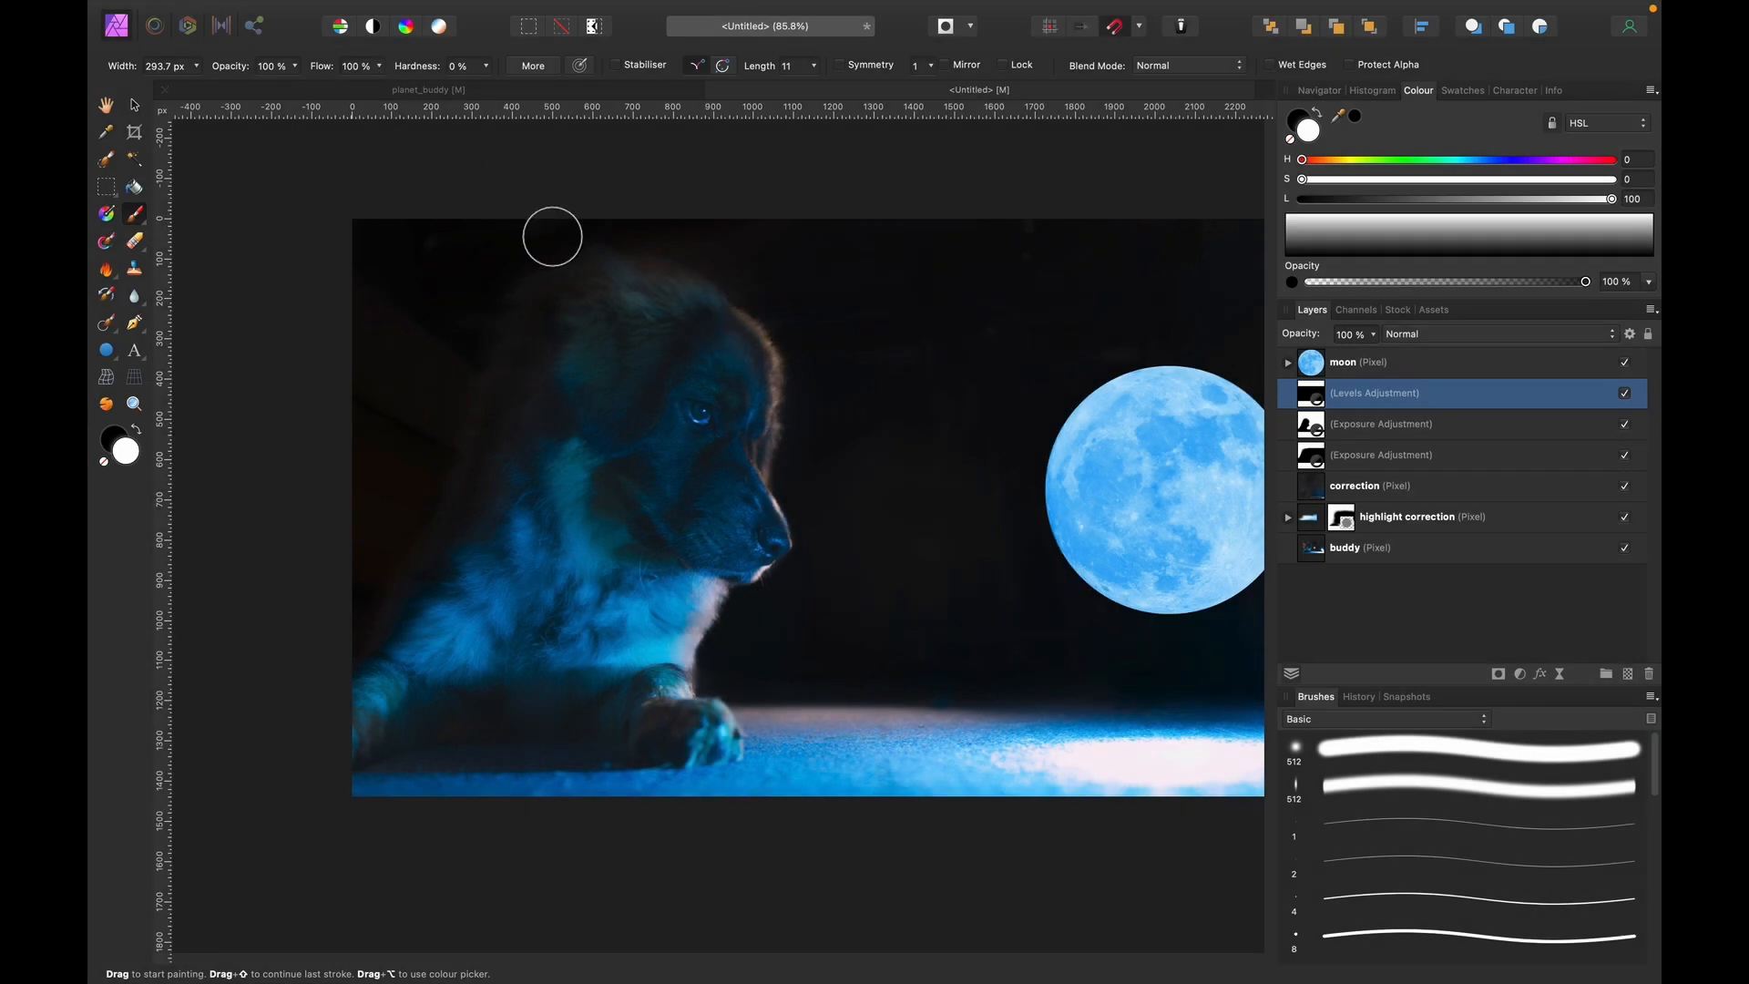
{"action": "key", "text": "bracketleft"}
{"action": "mouse_move", "coordinate": [740, 338]}
{"action": "left_mouse_down"}
{"action": "mouse_move", "coordinate": [759, 369]}
{"action": "mouse_move", "coordinate": [751, 445]}
{"action": "left_mouse_up"}
{"action": "key", "text": "bracketright"}
{"action": "key", "text": "bracketright"}
{"action": "key", "text": "bracketright"}
{"action": "key", "text": "bracketright"}
{"action": "key", "text": "bracketright"}
{"action": "key", "text": "bracketright"}
{"action": "key", "text": "bracketright"}
{"action": "key", "text": "bracketright"}
{"action": "mouse_move", "coordinate": [734, 376]}
{"action": "left_mouse_down"}
{"action": "mouse_move", "coordinate": [735, 473]}
{"action": "mouse_move", "coordinate": [767, 540]}
{"action": "mouse_move", "coordinate": [754, 561]}
{"action": "mouse_move", "coordinate": [746, 533]}
{"action": "mouse_move", "coordinate": [721, 534]}
{"action": "mouse_move", "coordinate": [672, 638]}
{"action": "mouse_move", "coordinate": [666, 586]}
{"action": "mouse_move", "coordinate": [624, 593]}
{"action": "mouse_move", "coordinate": [644, 605]}
{"action": "mouse_move", "coordinate": [637, 664]}
{"action": "mouse_move", "coordinate": [726, 751]}
{"action": "left_mouse_up"}
{"action": "key", "text": "bracketleft"}
{"action": "key", "text": "bracketleft"}
{"action": "key", "text": "bracketleft"}
{"action": "key", "text": "bracketleft"}
{"action": "key", "text": "bracketleft"}
{"action": "key", "text": "bracketleft"}
{"action": "key", "text": "bracketleft"}
{"action": "key", "text": "bracketleft"}
{"action": "key", "text": "bracketleft"}
{"action": "key", "text": "bracketleft"}
{"action": "key", "text": "bracketleft"}
{"action": "key", "text": "bracketleft"}
{"action": "key", "text": "bracketright"}
{"action": "key", "text": "bracketright"}
{"action": "key", "text": "bracketright"}
{"action": "key", "text": "bracketright"}
{"action": "key", "text": "bracketright"}
{"action": "key", "text": "bracketleft"}
{"action": "key", "text": "bracketleft"}
{"action": "key", "text": "bracketleft"}
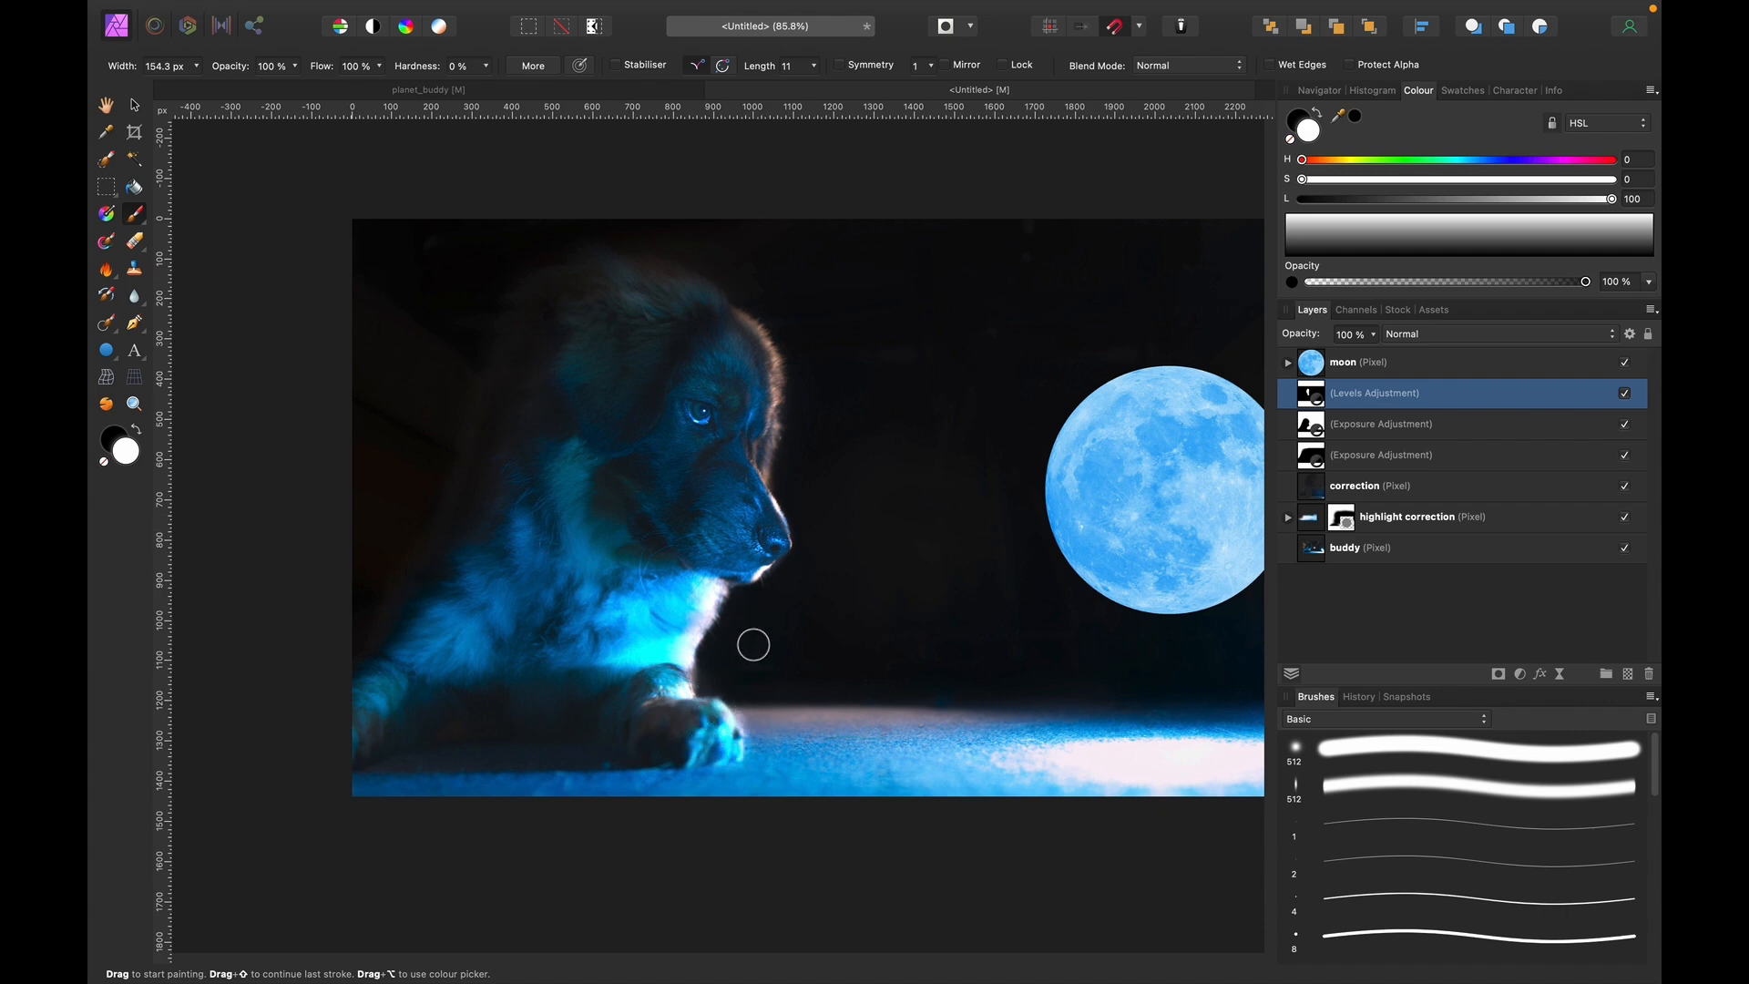
Paint black on the Levels mask with a brush about 58 px wide to remove the light spill beside the front paw.
{"action": "key", "text": "super+equal"}
{"action": "scroll", "coordinate": [758, 588], "scroll_direction": "down", "scroll_amount": 8}
{"action": "key", "text": "x"}
{"action": "key", "text": "bracketleft"}
{"action": "key", "text": "bracketleft"}
{"action": "key", "text": "bracketleft"}
{"action": "key", "text": "bracketleft"}
{"action": "key", "text": "bracketleft"}
{"action": "key", "text": "bracketleft"}
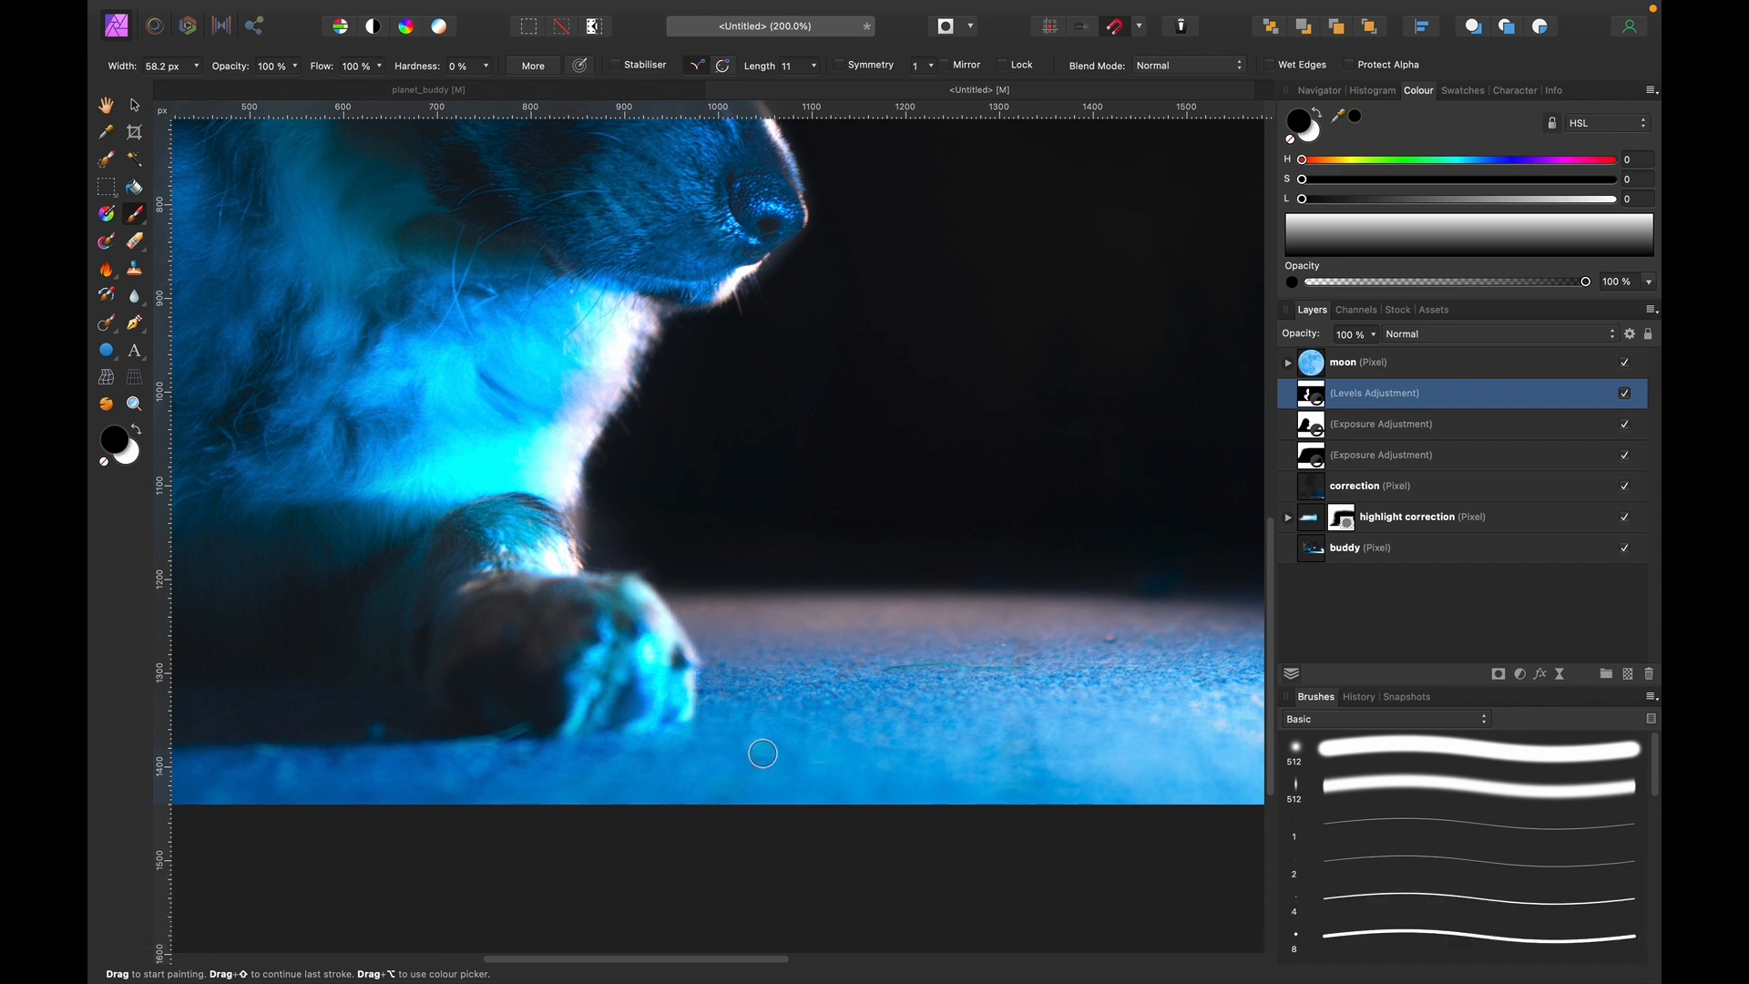
{"action": "left_click_drag", "start_coordinate": [688, 563], "coordinate": [726, 597]}
{"action": "key", "text": "x"}
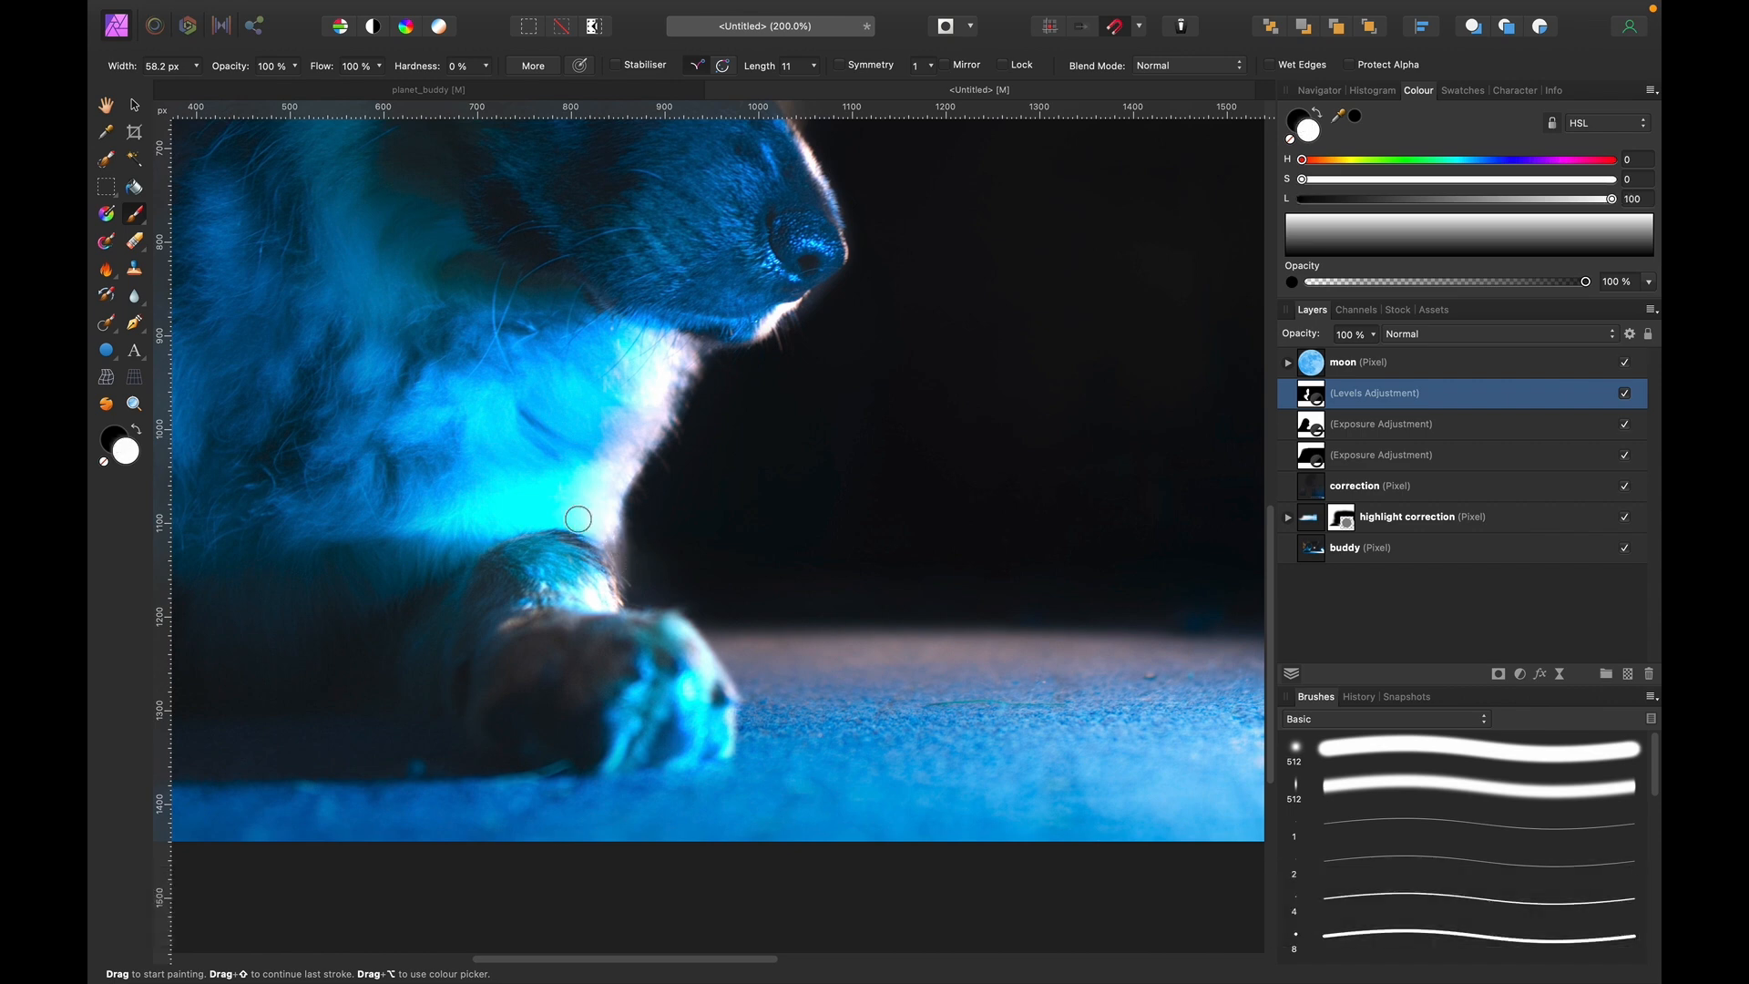
{"action": "scroll", "coordinate": [578, 519], "scroll_direction": "up", "scroll_amount": 10}
{"action": "scroll", "coordinate": [672, 342], "scroll_direction": "up", "scroll_amount": 2}
{"action": "key", "text": "x"}
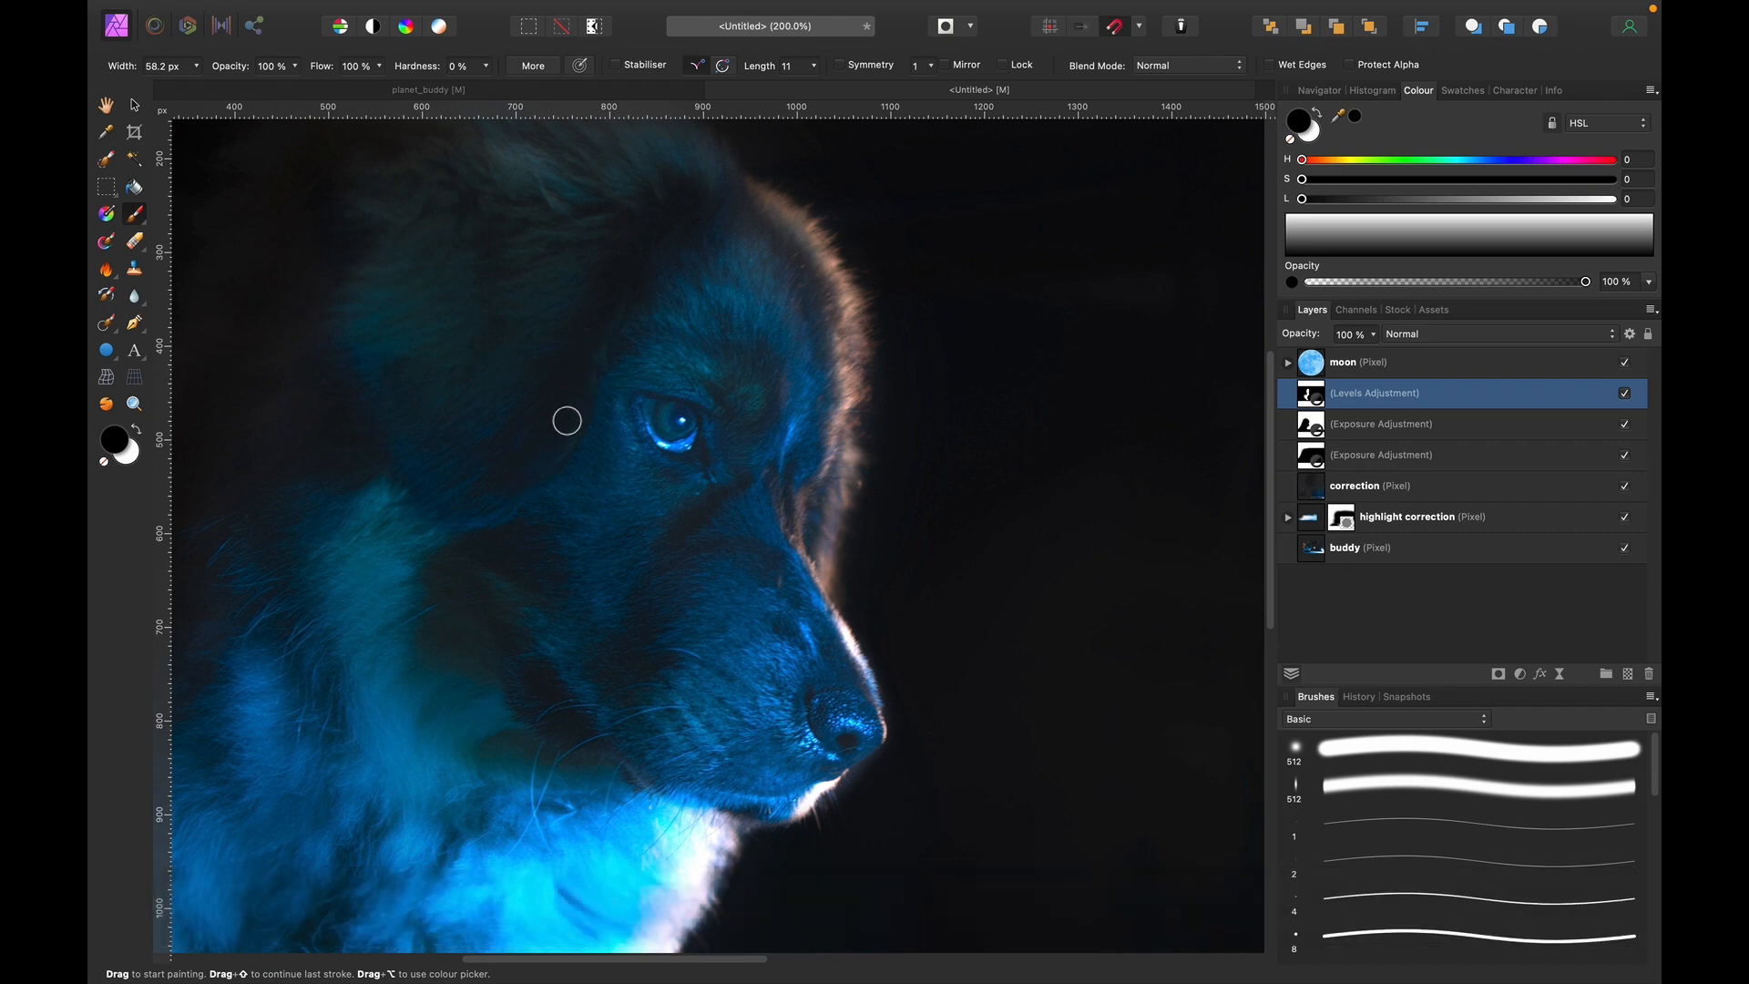
Switch the Levels adjustment off and on to examine its effect on the whole image.
{"action": "key", "text": "super+0"}
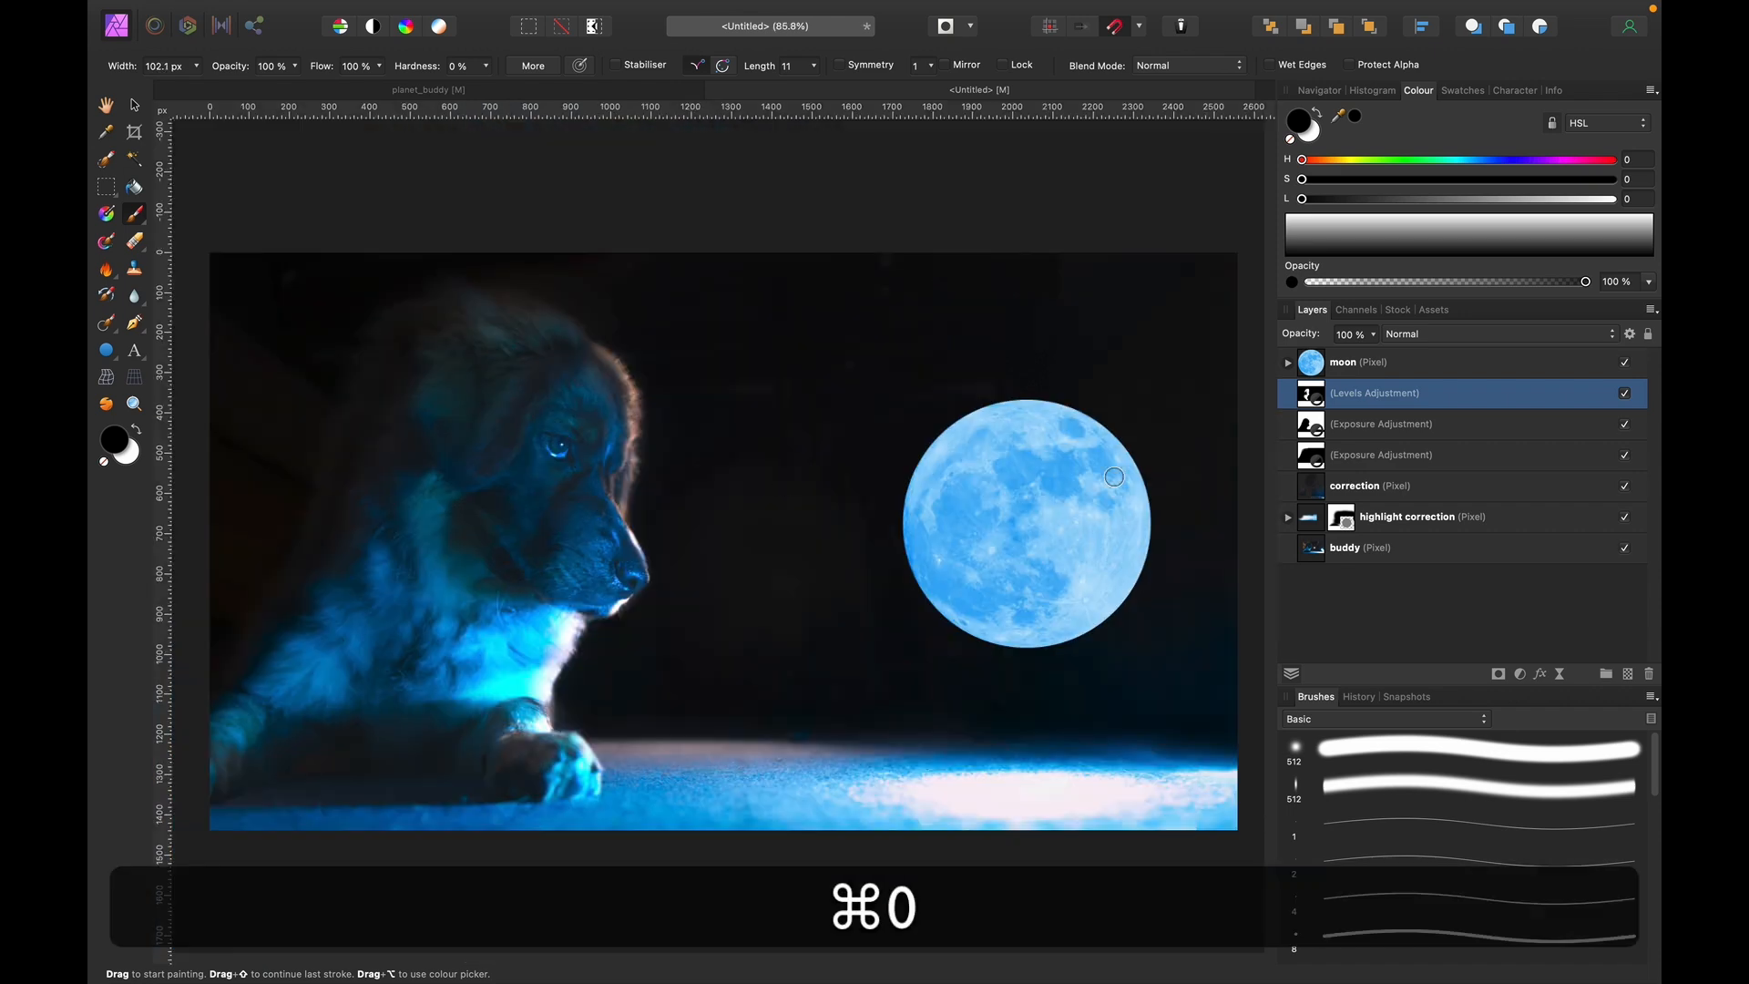
{"action": "left_click", "coordinate": [1625, 393]}
{"action": "left_click", "coordinate": [1624, 393]}
{"action": "left_click", "coordinate": [1625, 394]}
{"action": "left_click", "coordinate": [1625, 393]}
{"action": "scroll", "coordinate": [698, 452], "scroll_direction": "left", "scroll_amount": 3}
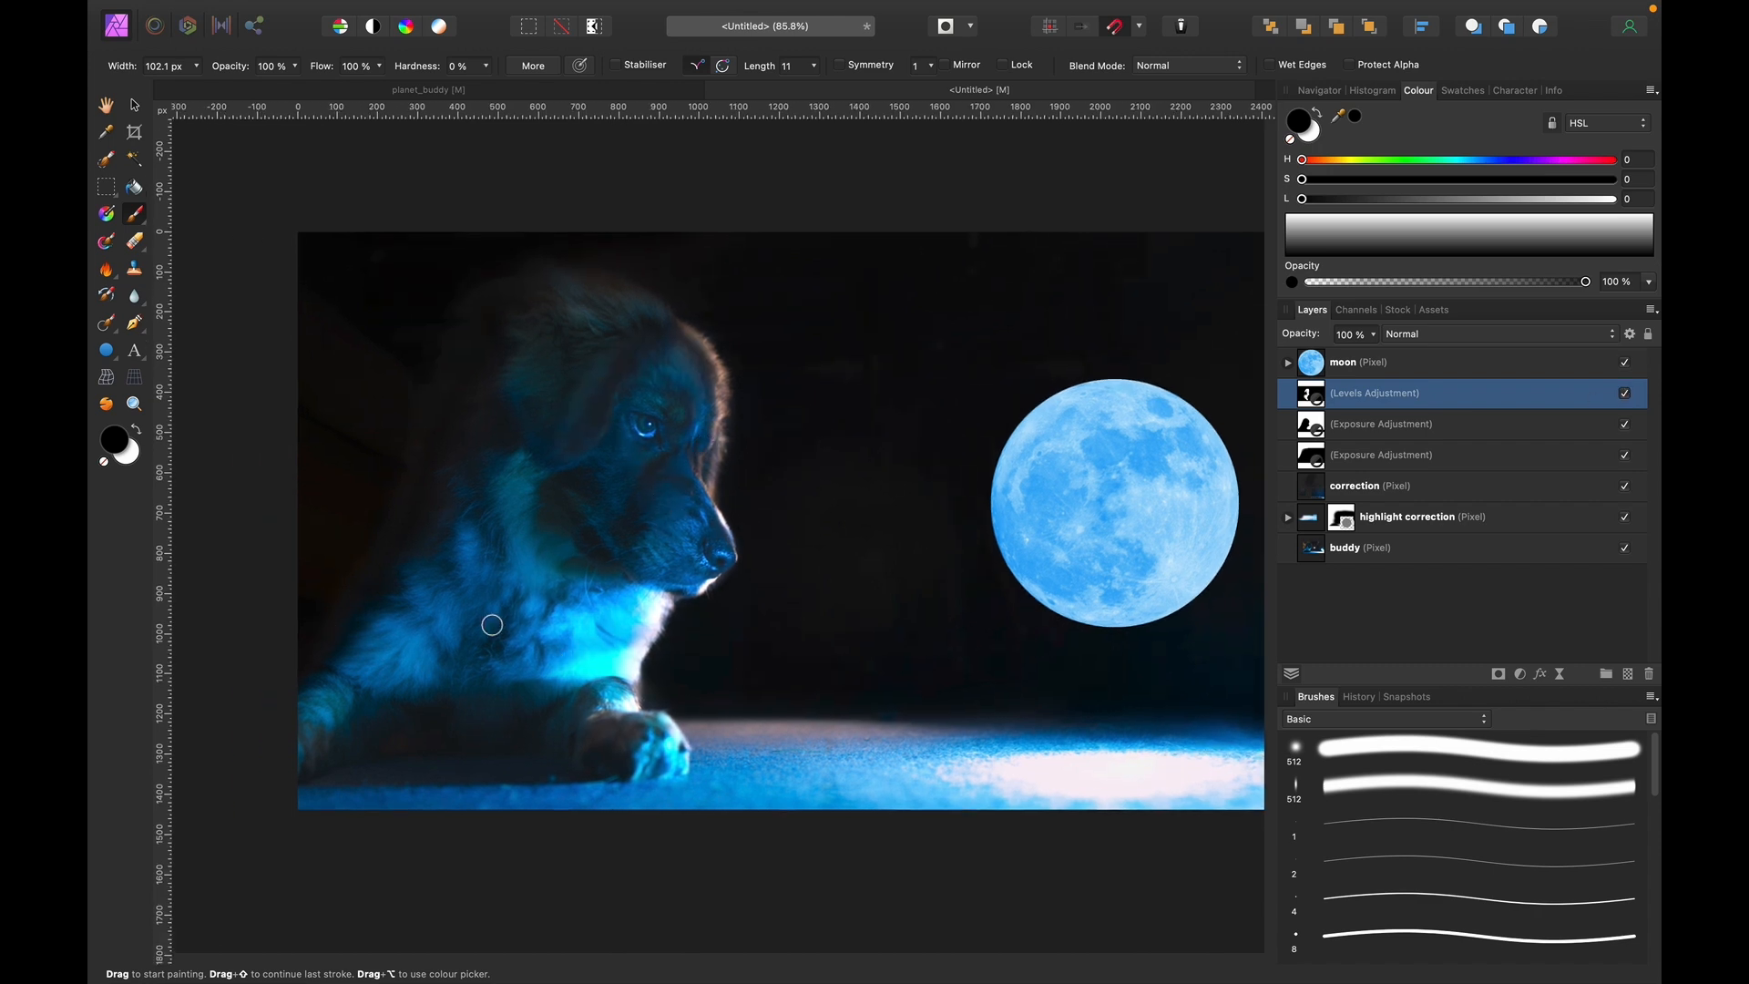
Add a second Levels adjustment with an 80% white level above the first, and invert its mask to hide the effect.
{"action": "key", "text": "super"}
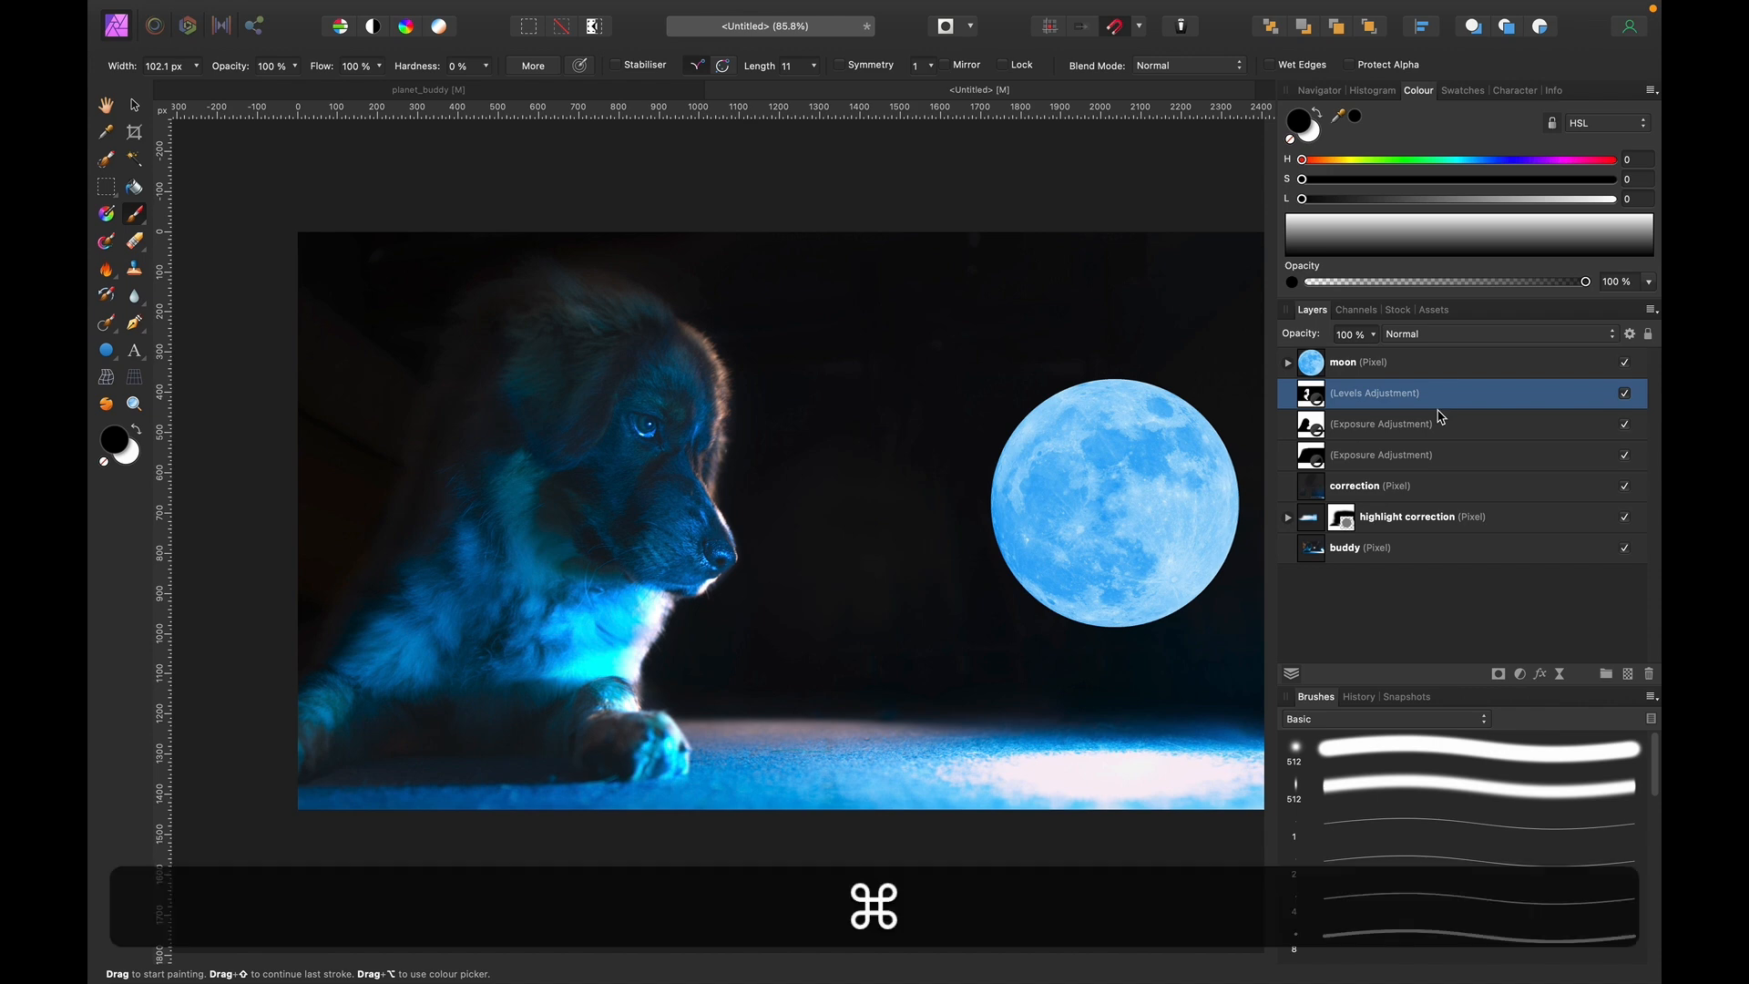
{"action": "key", "text": "super+l"}
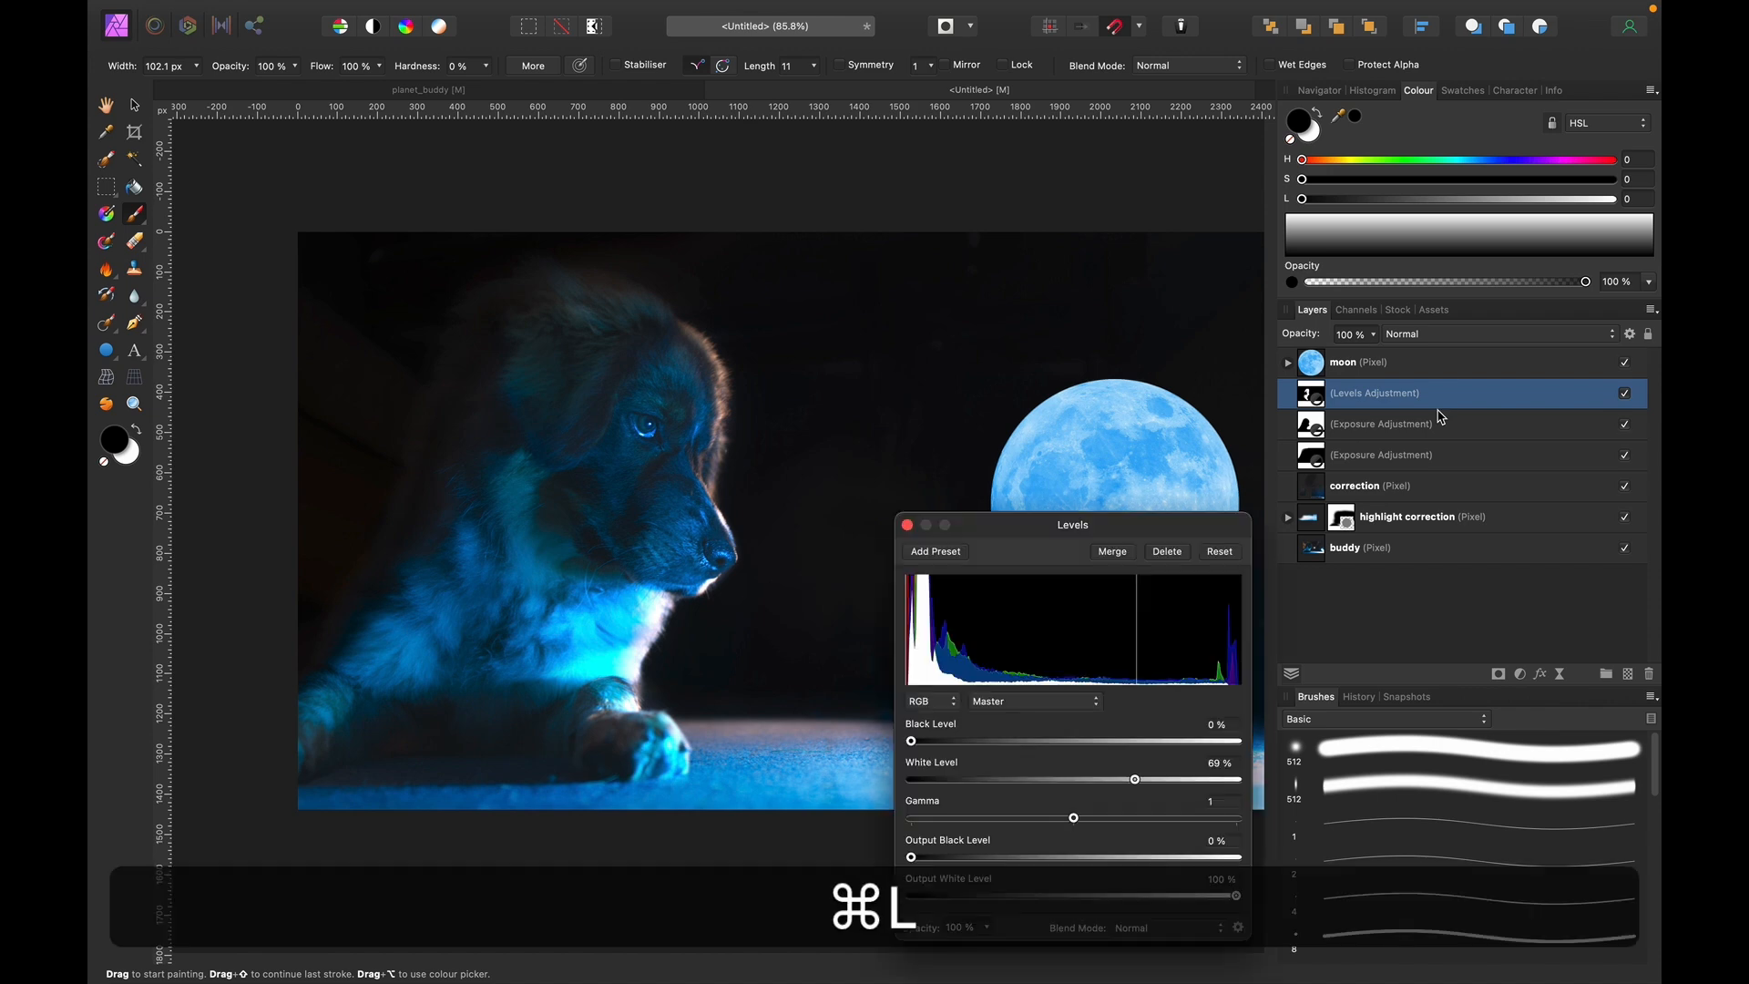
{"action": "mouse_move", "coordinate": [1236, 782]}
{"action": "left_mouse_down"}
{"action": "mouse_move", "coordinate": [1169, 780]}
{"action": "mouse_move", "coordinate": [1189, 780]}
{"action": "mouse_move", "coordinate": [1151, 806]}
{"action": "mouse_move", "coordinate": [1172, 802]}
{"action": "left_mouse_up"}
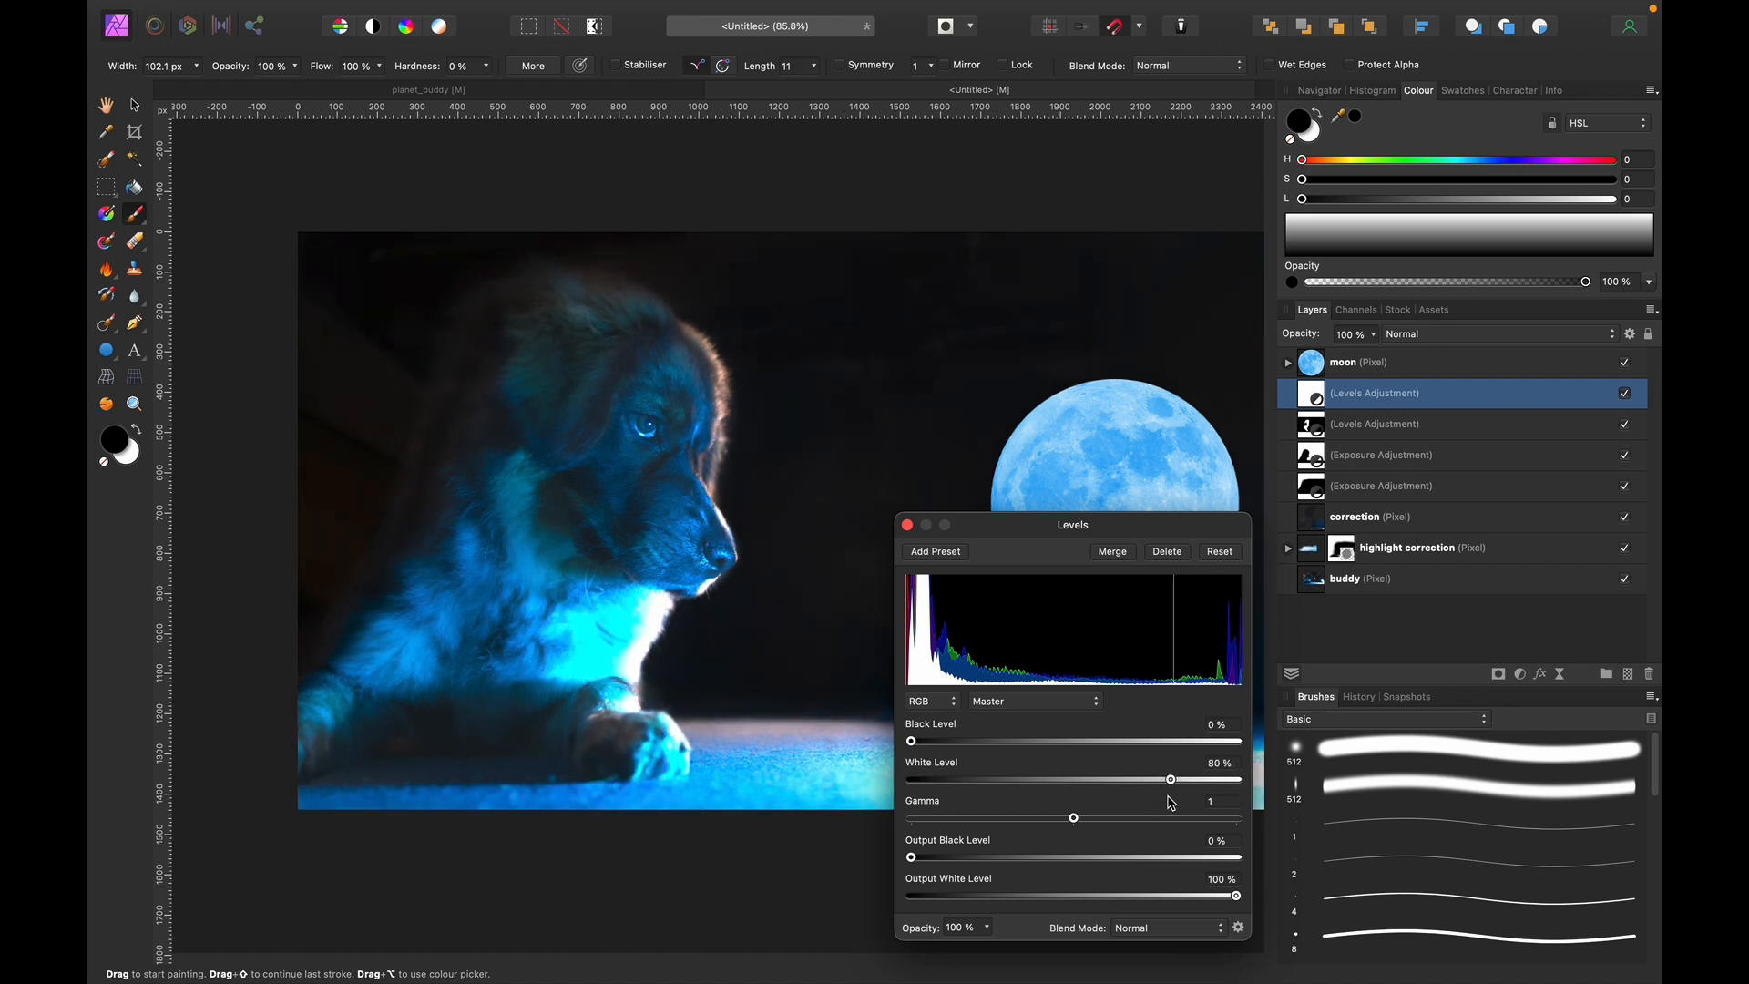
{"action": "left_click", "coordinate": [906, 524]}
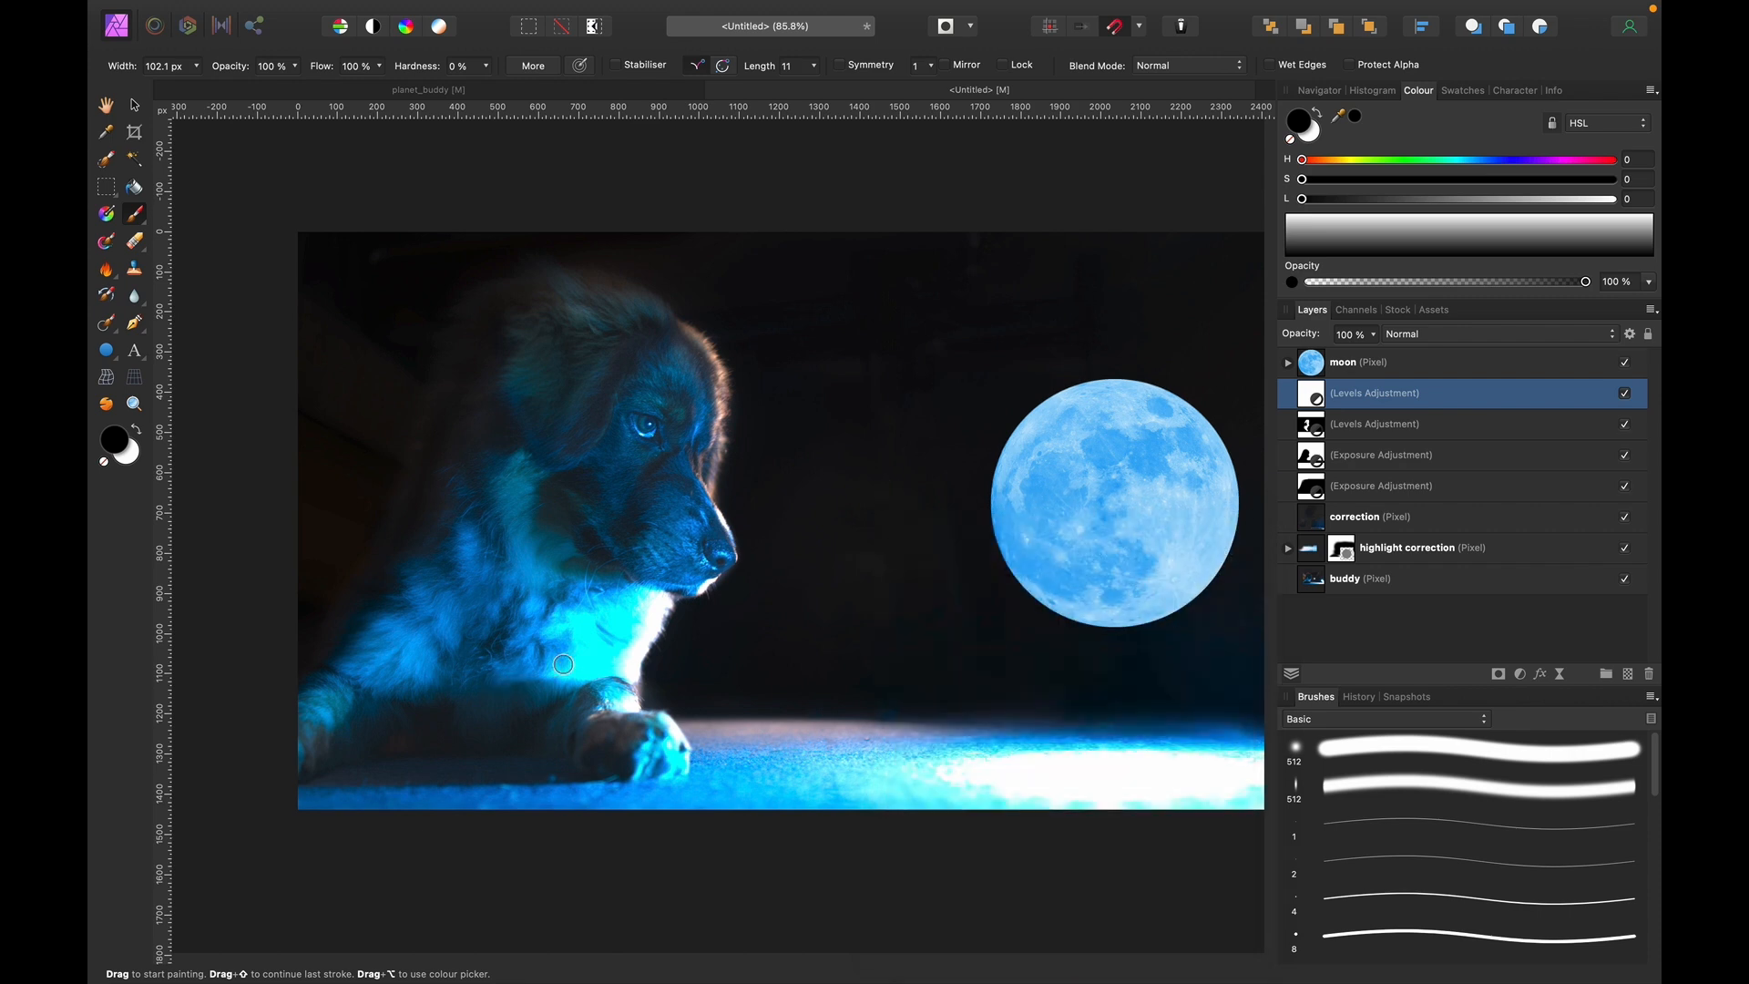
{"action": "key", "text": "super+i"}
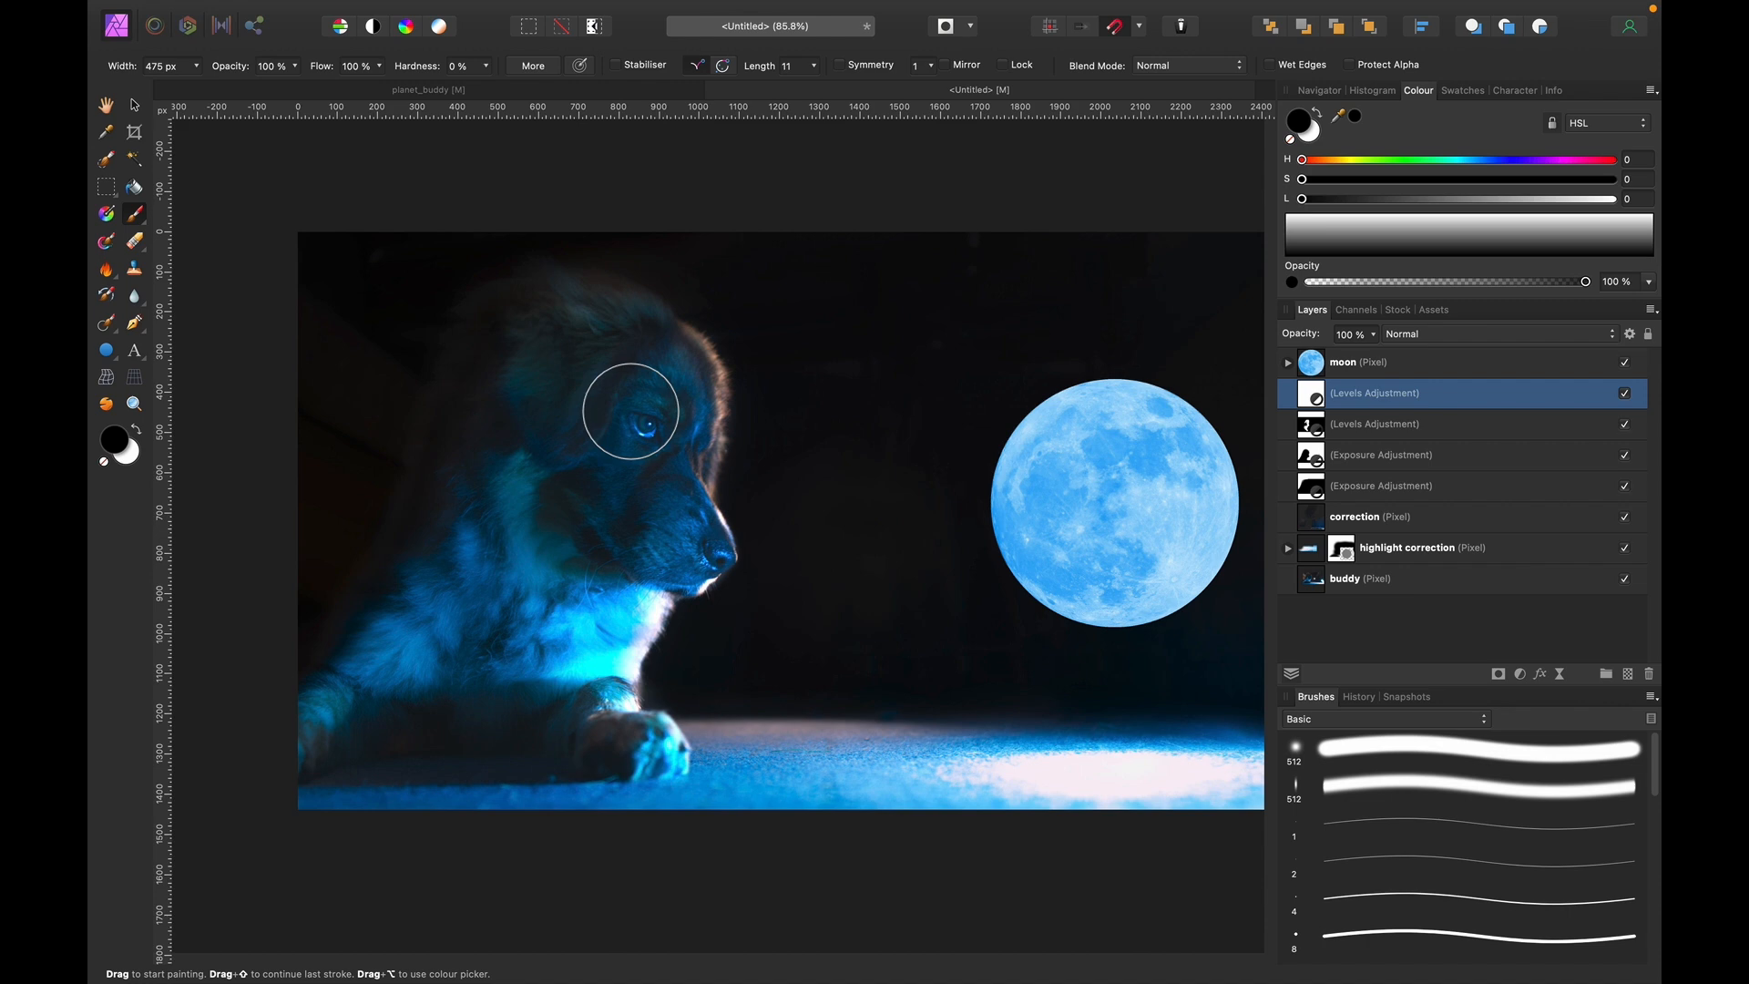
Paint white on the new Levels mask over the puppy's head and face with a 475 px brush at 2% flow.
{"action": "key", "text": "super+="}
{"action": "key", "text": "super+="}
{"action": "key", "text": "space"}
{"action": "mouse_move", "coordinate": [542, 438]}
{"action": "left_mouse_down"}
{"action": "mouse_move", "coordinate": [677, 404]}
{"action": "mouse_move", "coordinate": [748, 359]}
{"action": "left_mouse_up"}
{"action": "mouse_move", "coordinate": [328, 57]}
{"action": "left_mouse_down"}
{"action": "mouse_move", "coordinate": [297, 79]}
{"action": "mouse_move", "coordinate": [291, 64]}
{"action": "left_mouse_up"}
{"action": "key", "text": "space"}
{"action": "left_click_drag", "start_coordinate": [453, 582], "coordinate": [573, 514]}
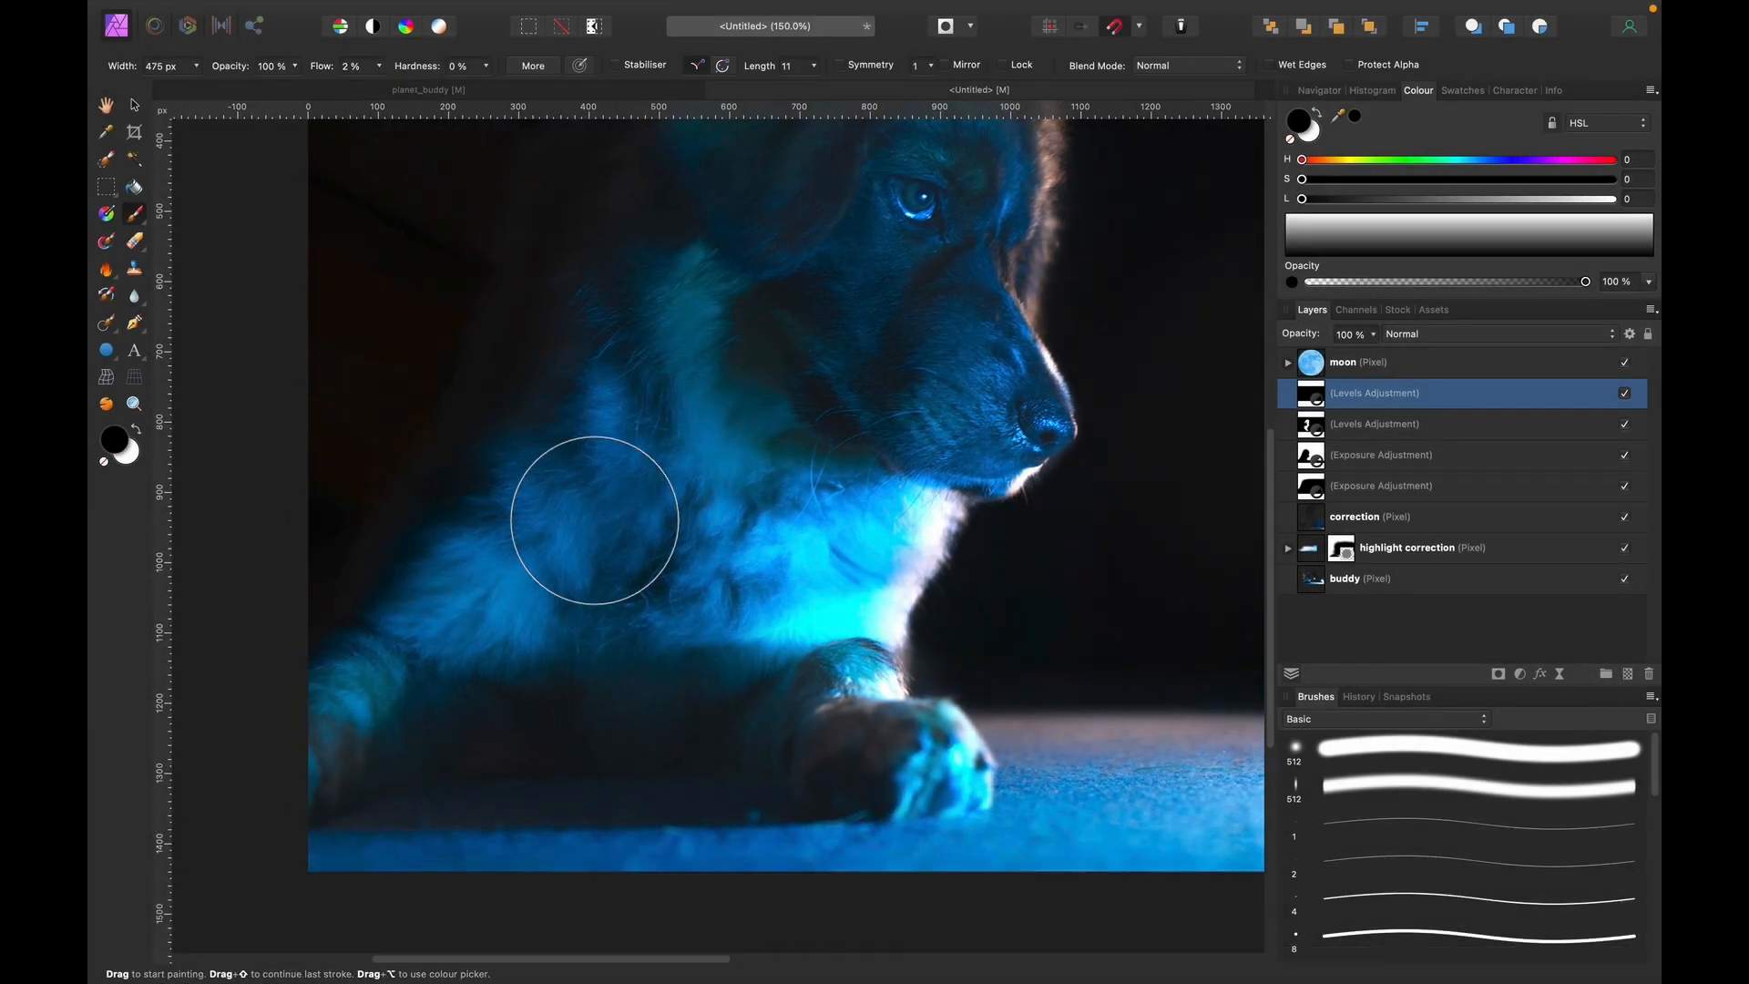
{"action": "key", "text": "x"}
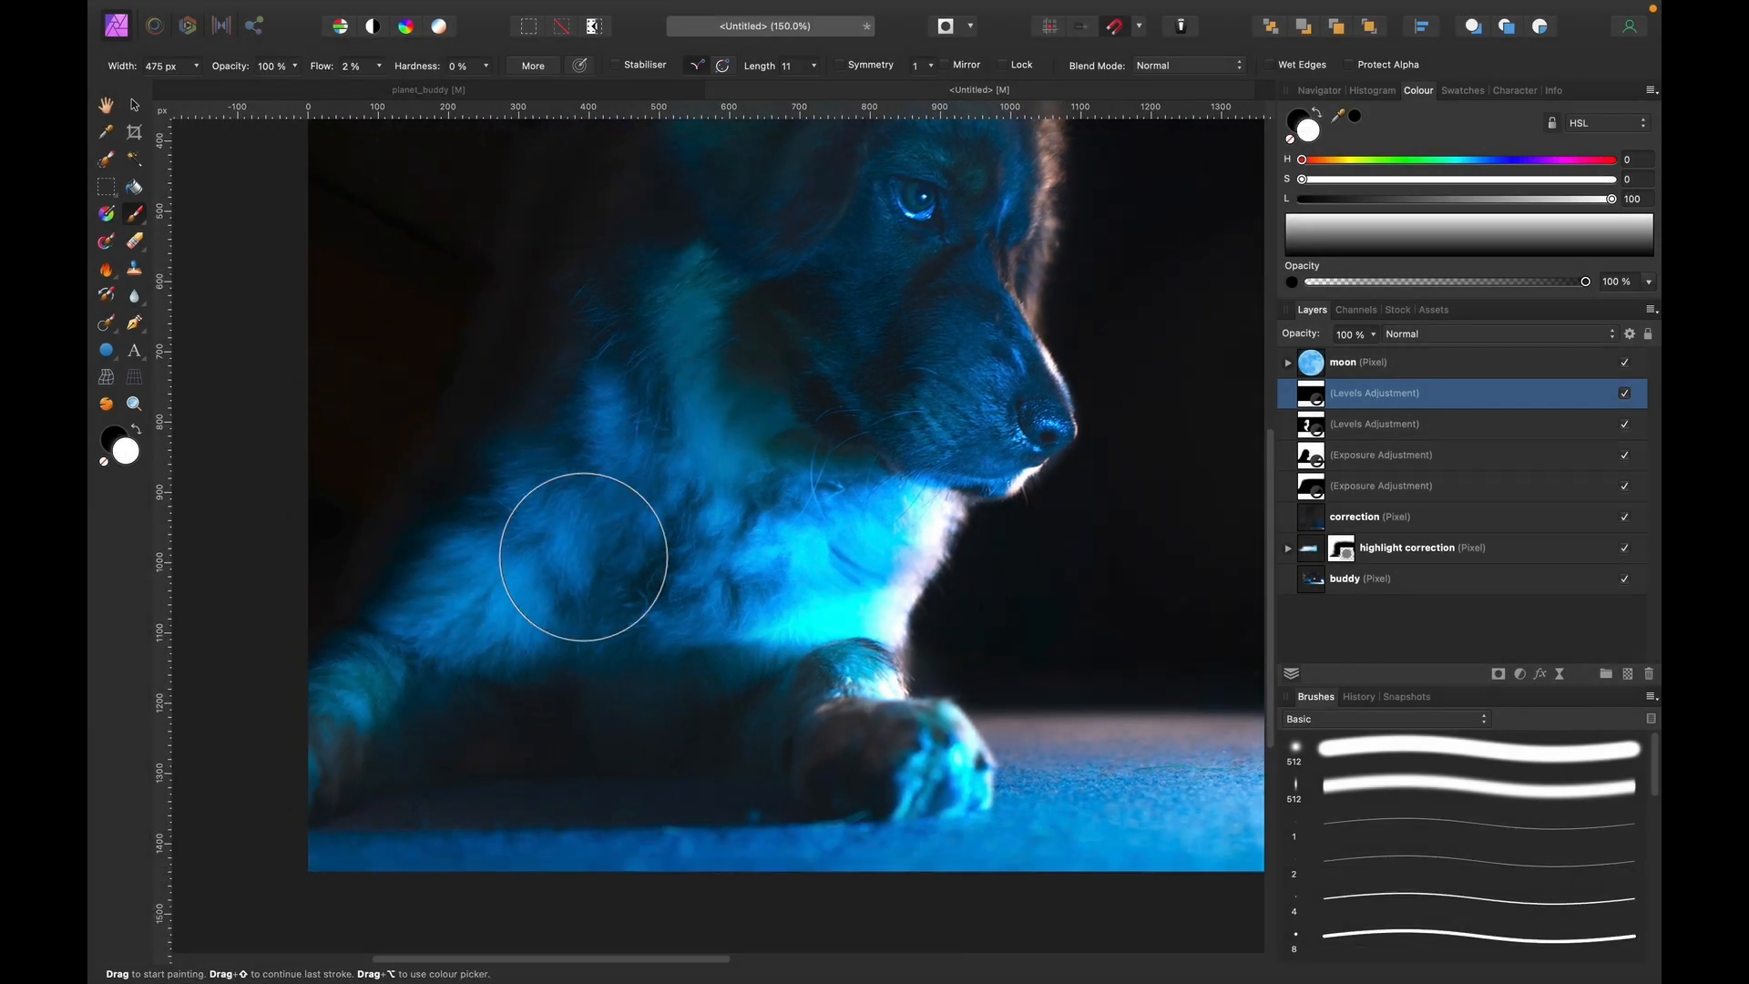
{"action": "key", "text": "space"}
{"action": "left_click_drag", "start_coordinate": [755, 411], "coordinate": [605, 625]}
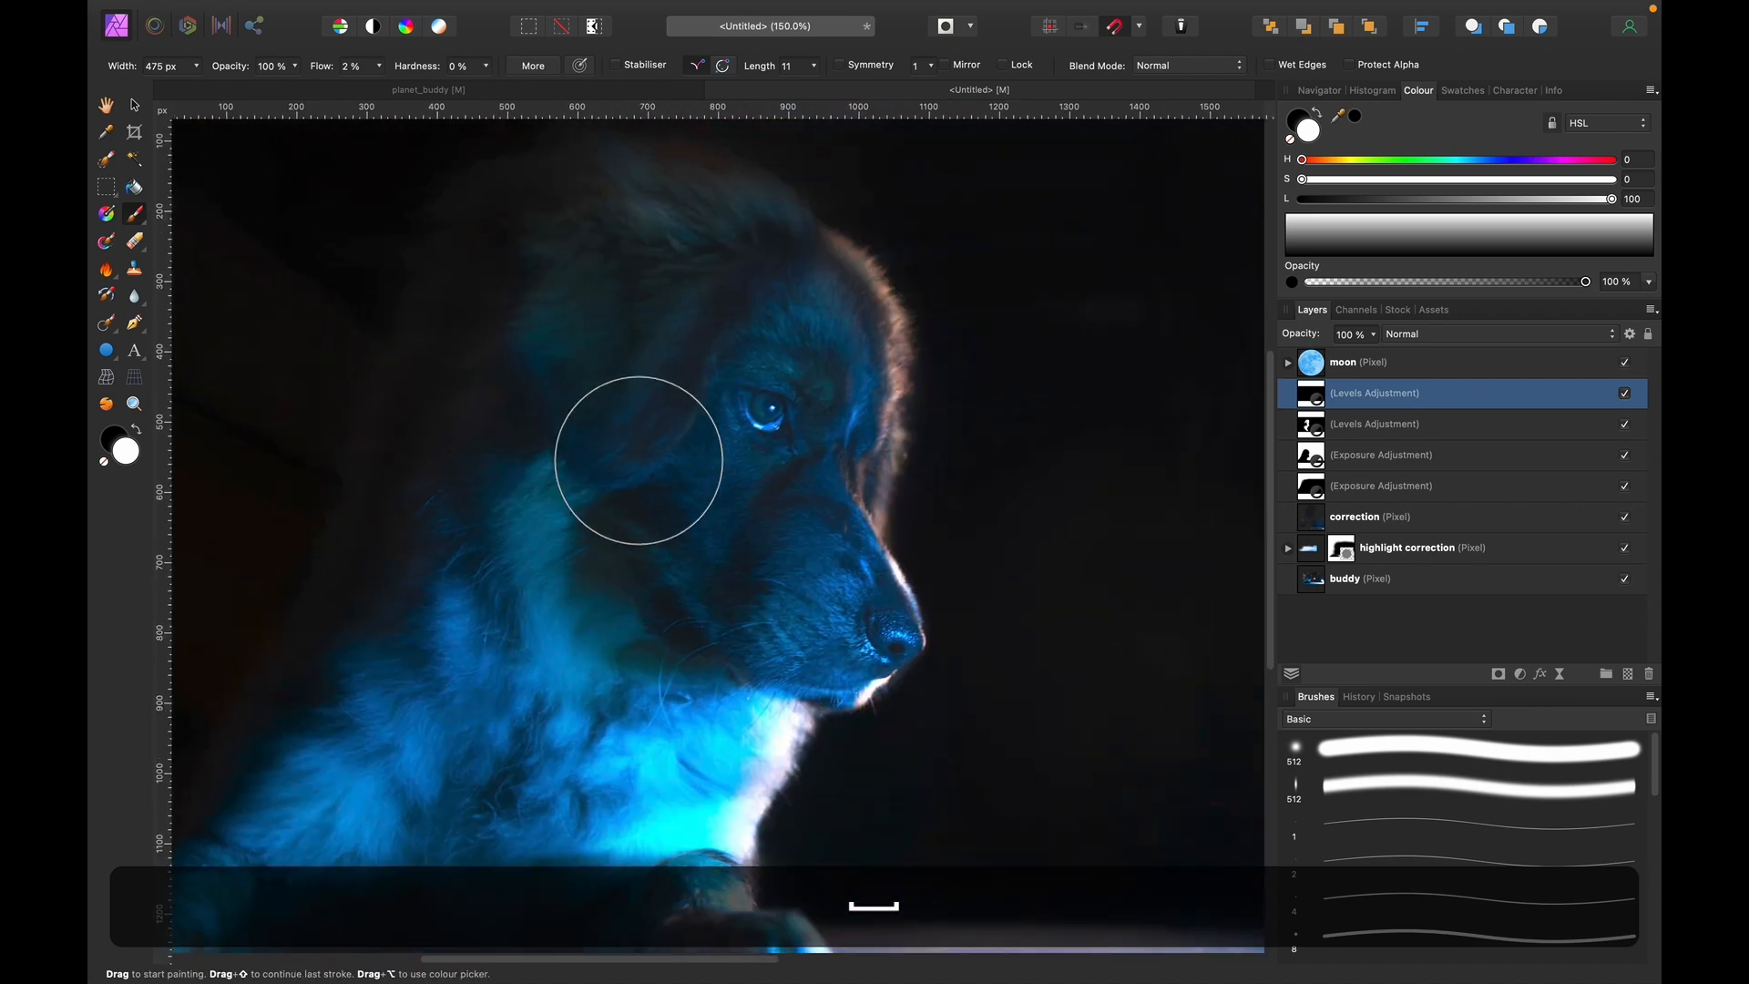
{"action": "left_click_drag", "start_coordinate": [644, 273], "coordinate": [522, 519]}
{"action": "mouse_move", "coordinate": [828, 316]}
{"action": "left_mouse_down"}
{"action": "mouse_move", "coordinate": [761, 572]}
{"action": "mouse_move", "coordinate": [742, 449]}
{"action": "left_mouse_up"}
{"action": "key", "text": "space"}
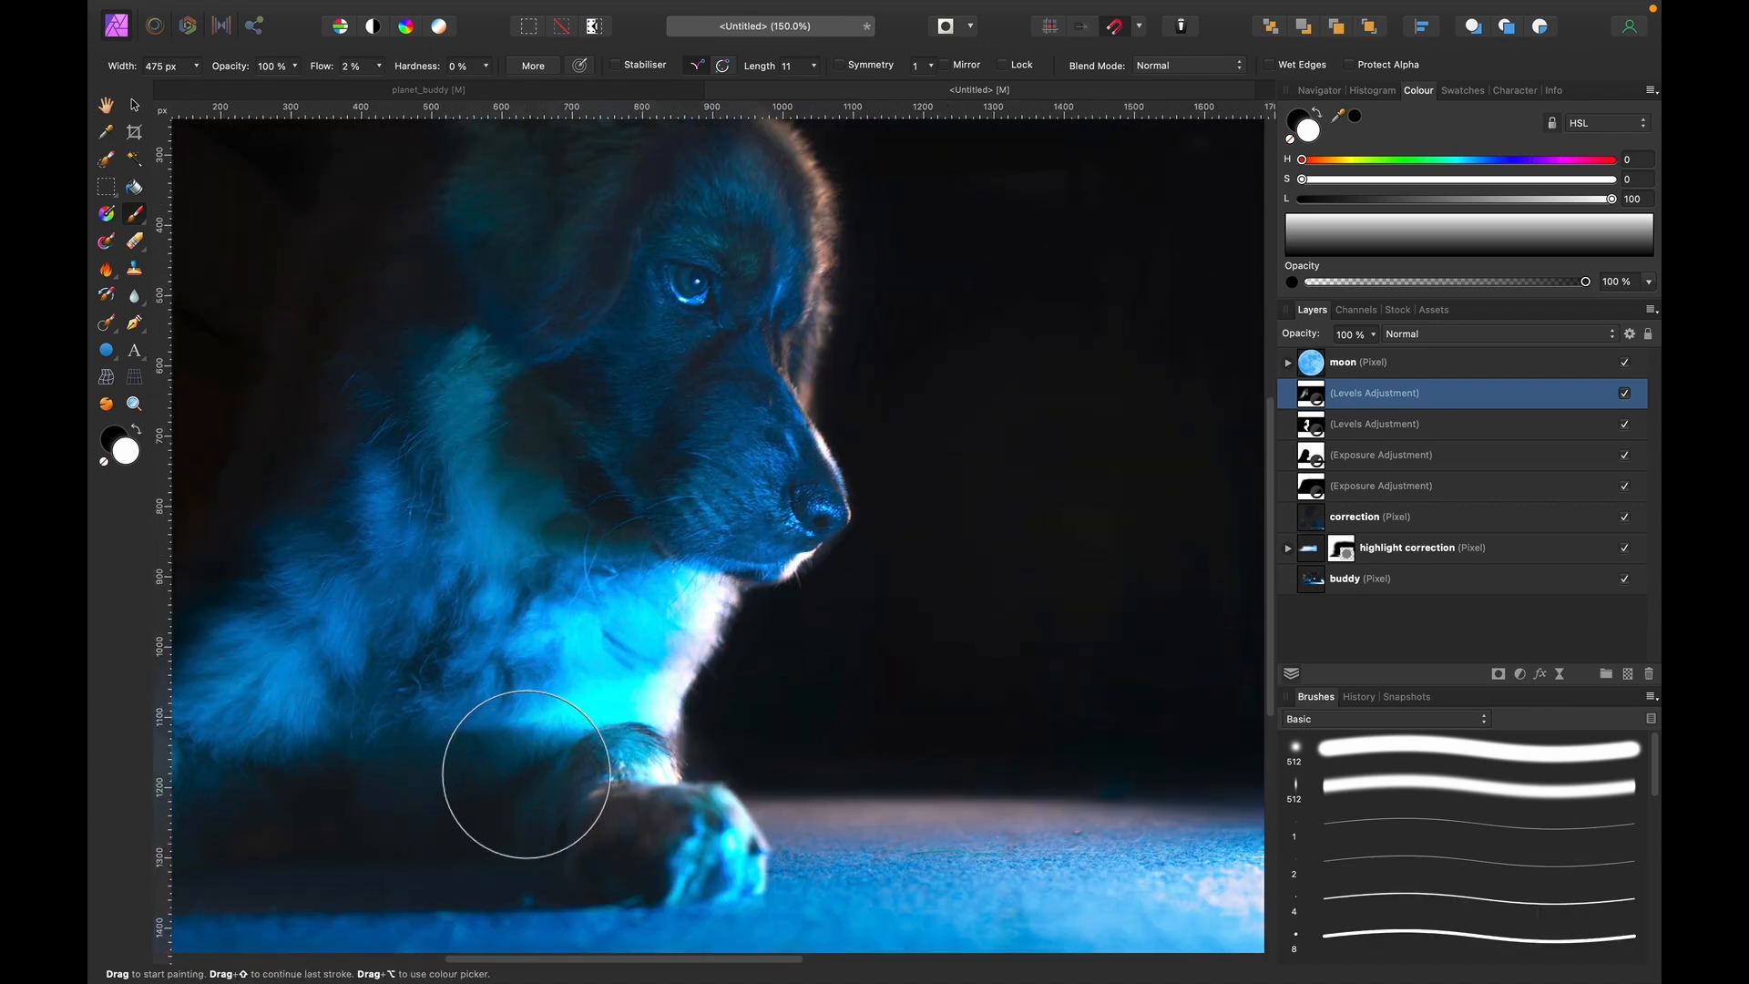
Switch the upper Levels adjustment, and all four adjustments together, off and on to compare the lighting before and after.
{"action": "key", "text": "super+0"}
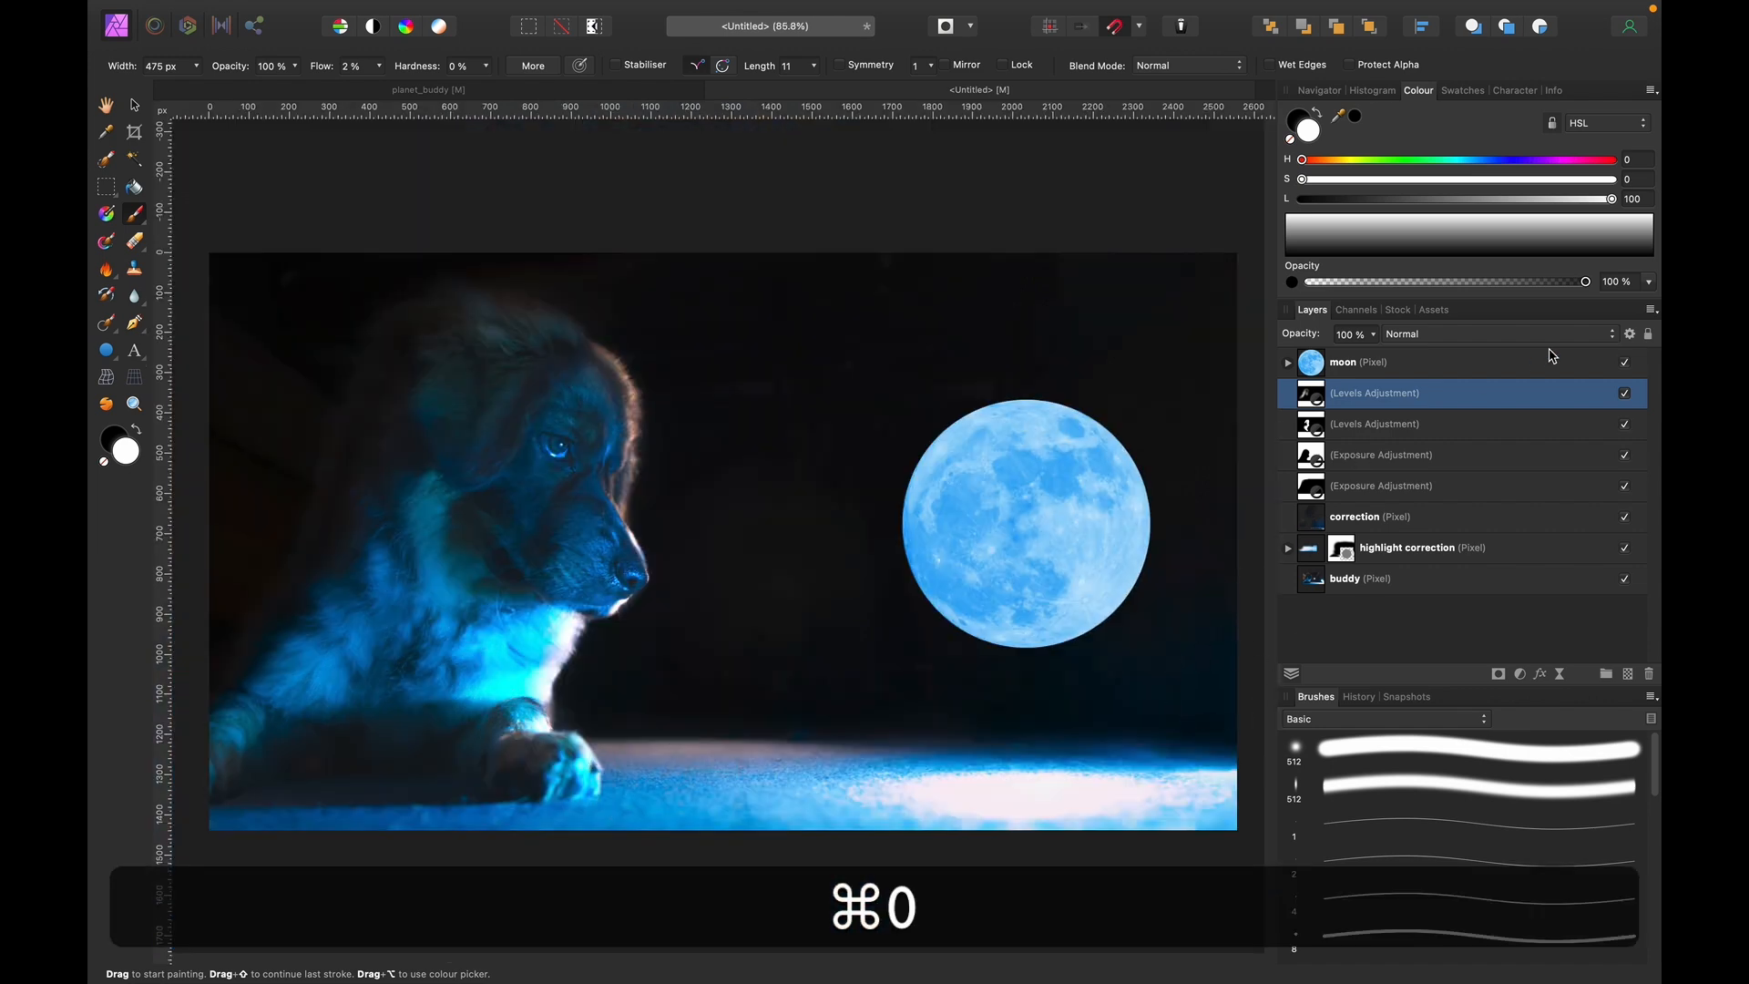
{"action": "left_click", "coordinate": [1625, 393]}
{"action": "left_click", "coordinate": [1625, 394]}
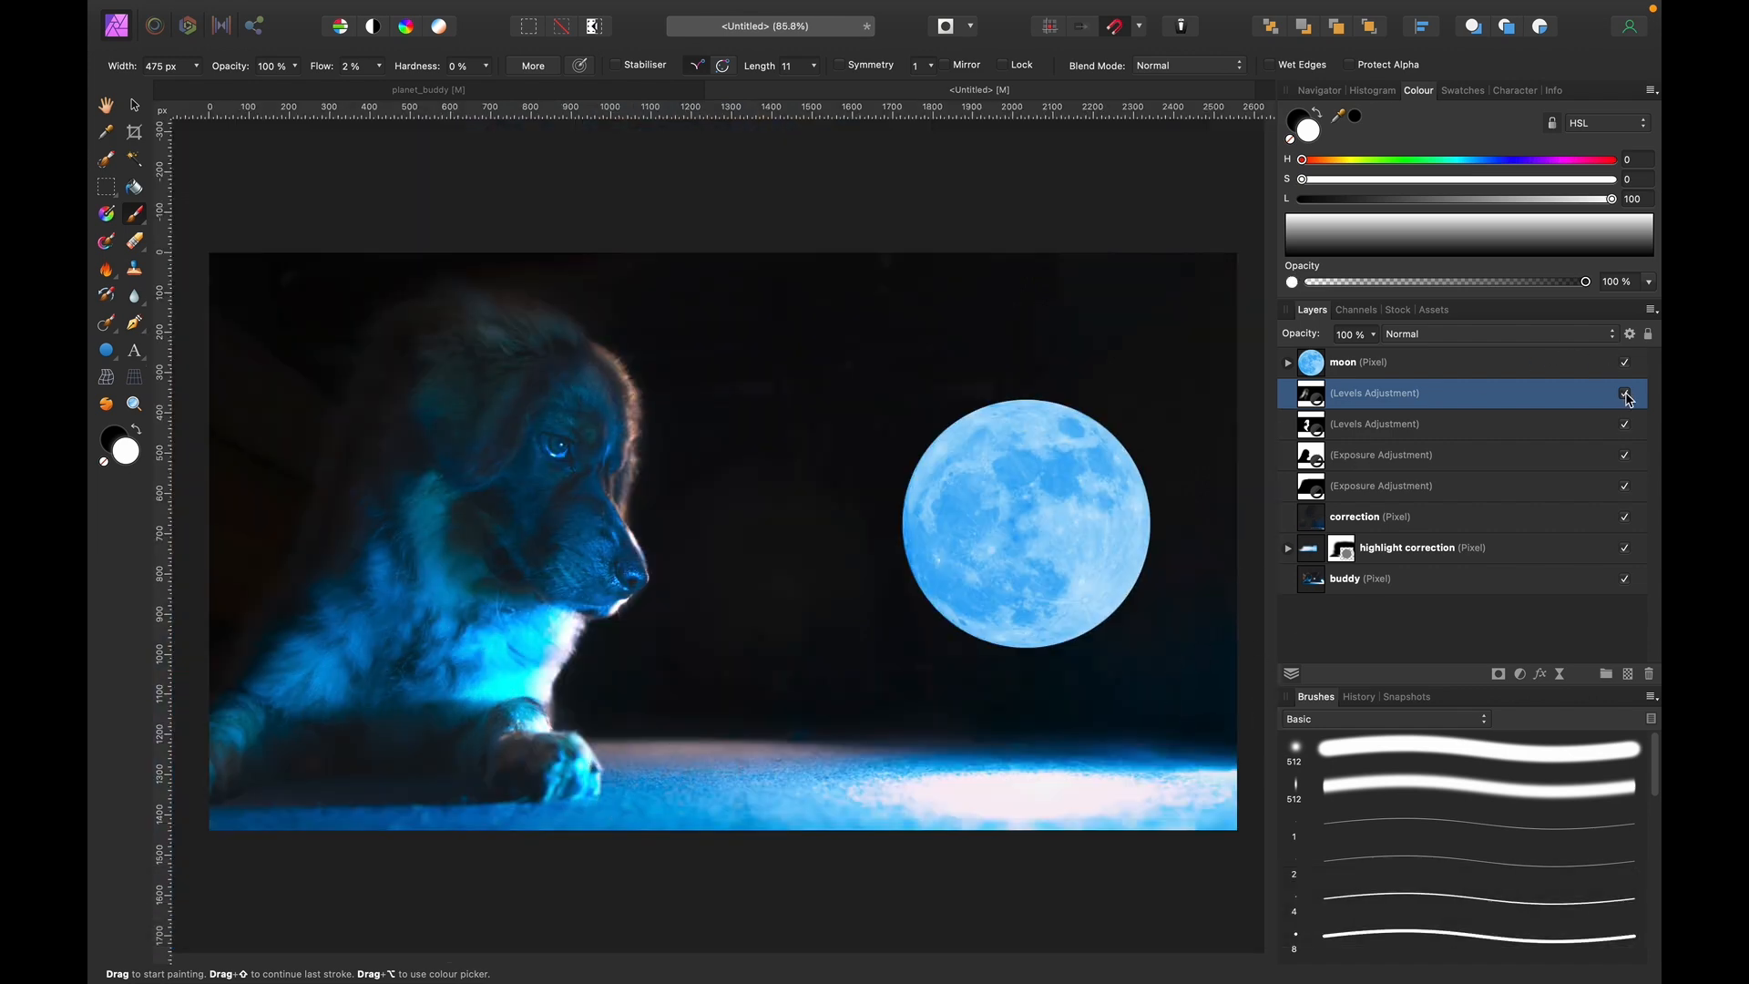
{"action": "left_click", "coordinate": [1444, 488], "text": "shift"}
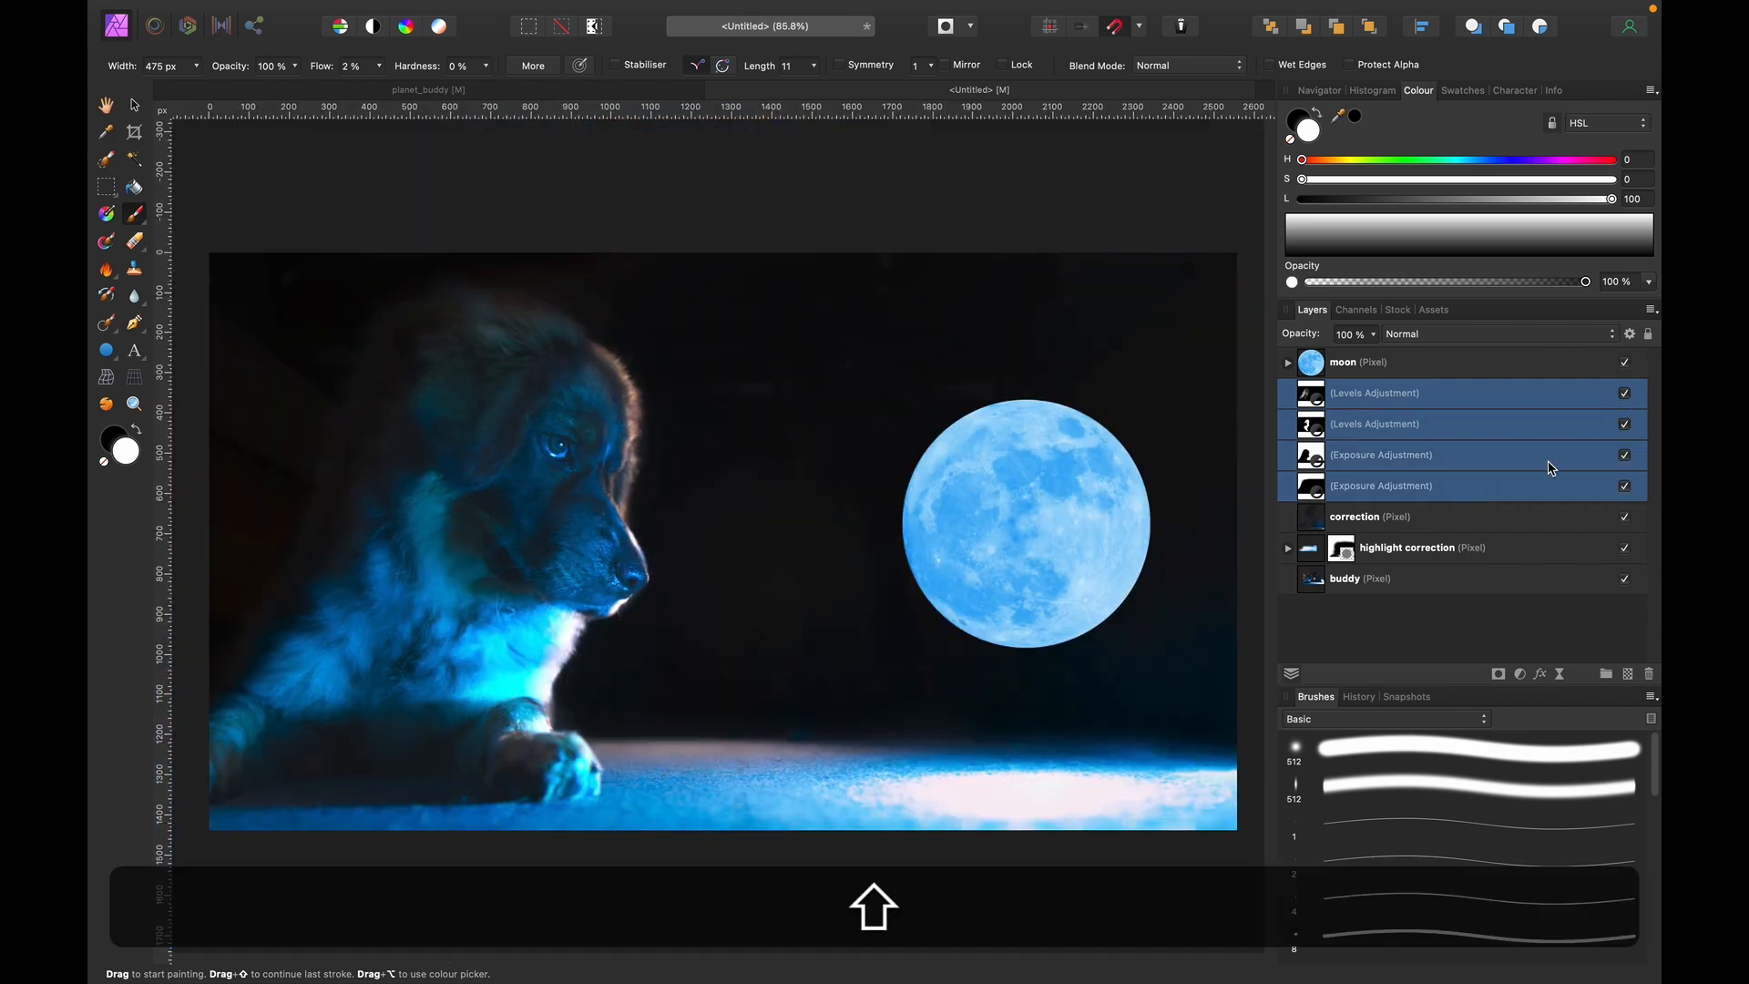
{"action": "left_click", "coordinate": [1625, 486]}
{"action": "left_click", "coordinate": [1625, 486]}
{"action": "left_click", "coordinate": [1448, 516]}
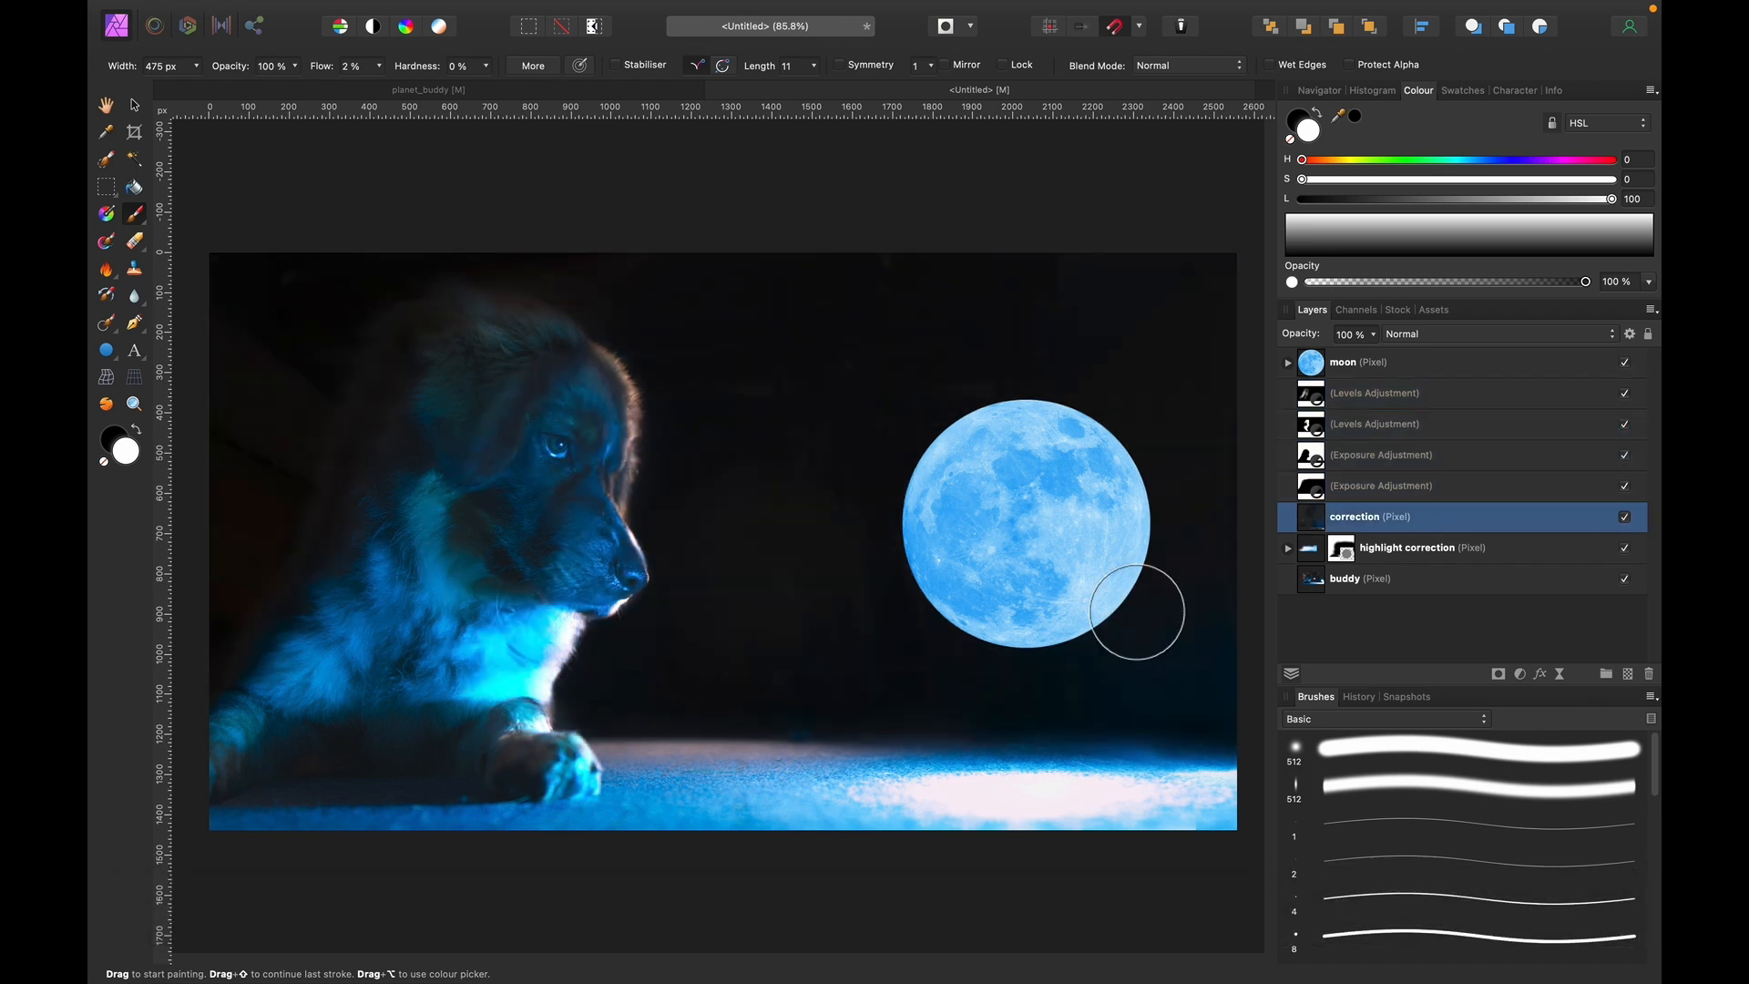
Enable an Outer Glow layer effect on the moon layer.
{"action": "key", "text": "v"}
{"action": "left_click", "coordinate": [994, 530]}
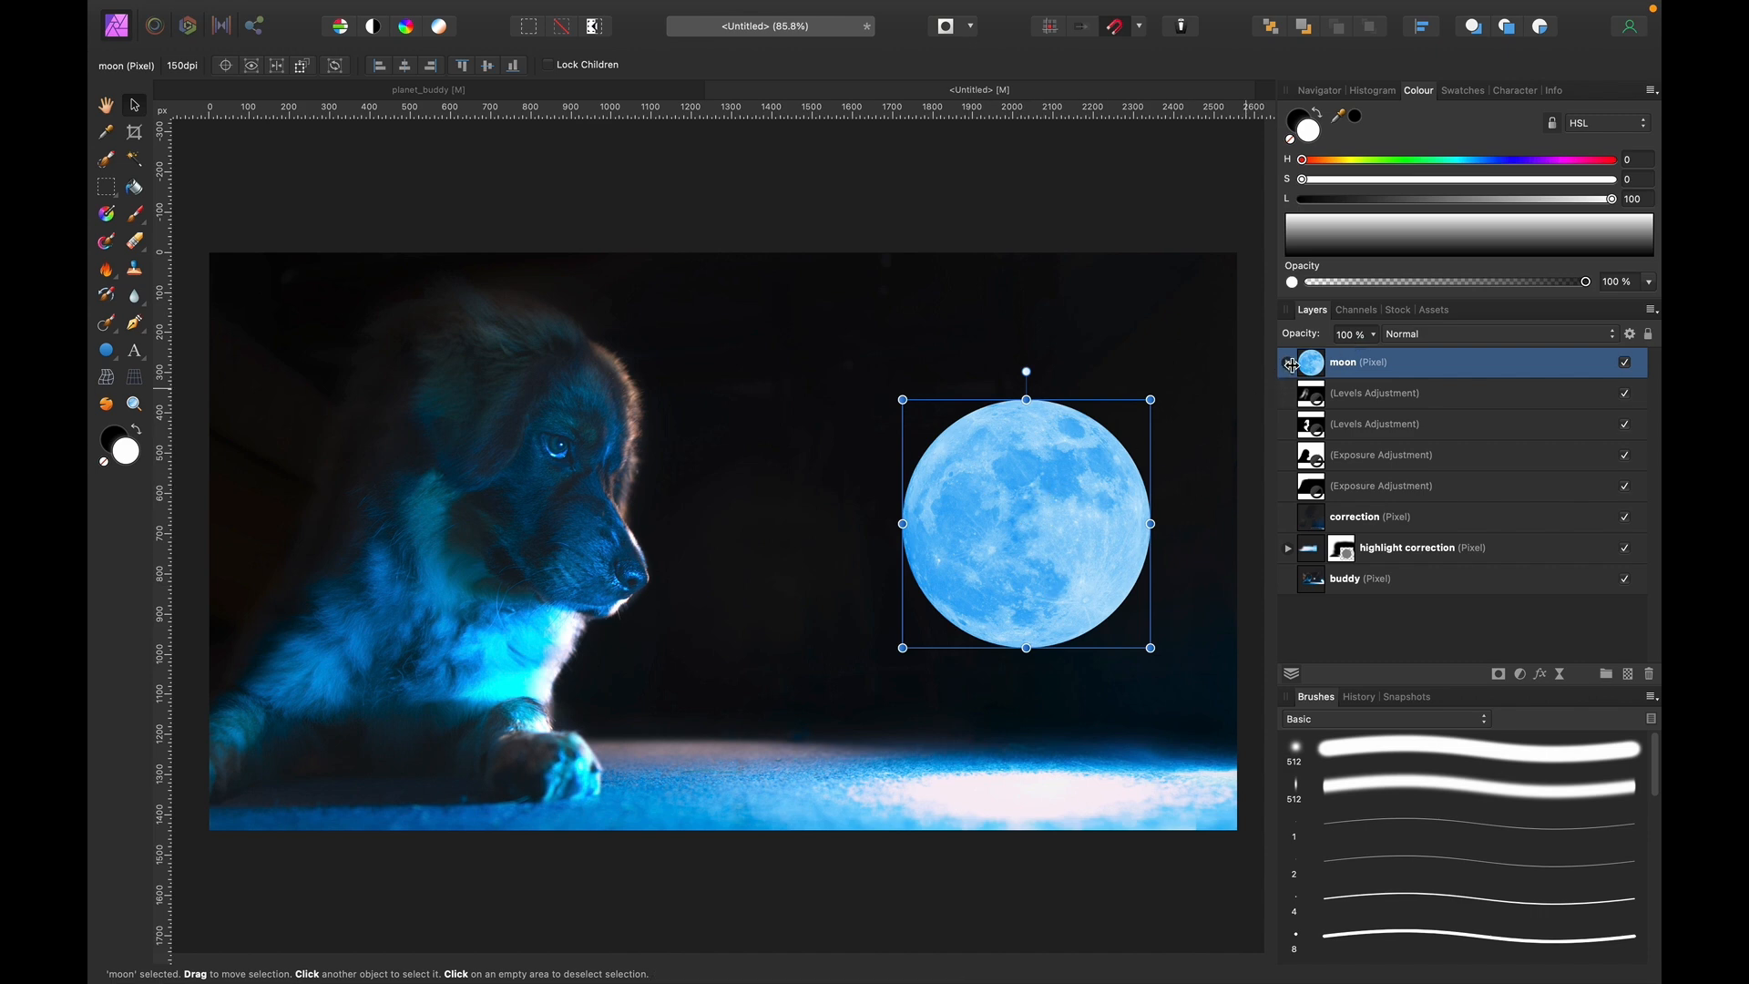
{"action": "left_click", "coordinate": [643, 148]}
{"action": "left_click", "coordinate": [1396, 362]}
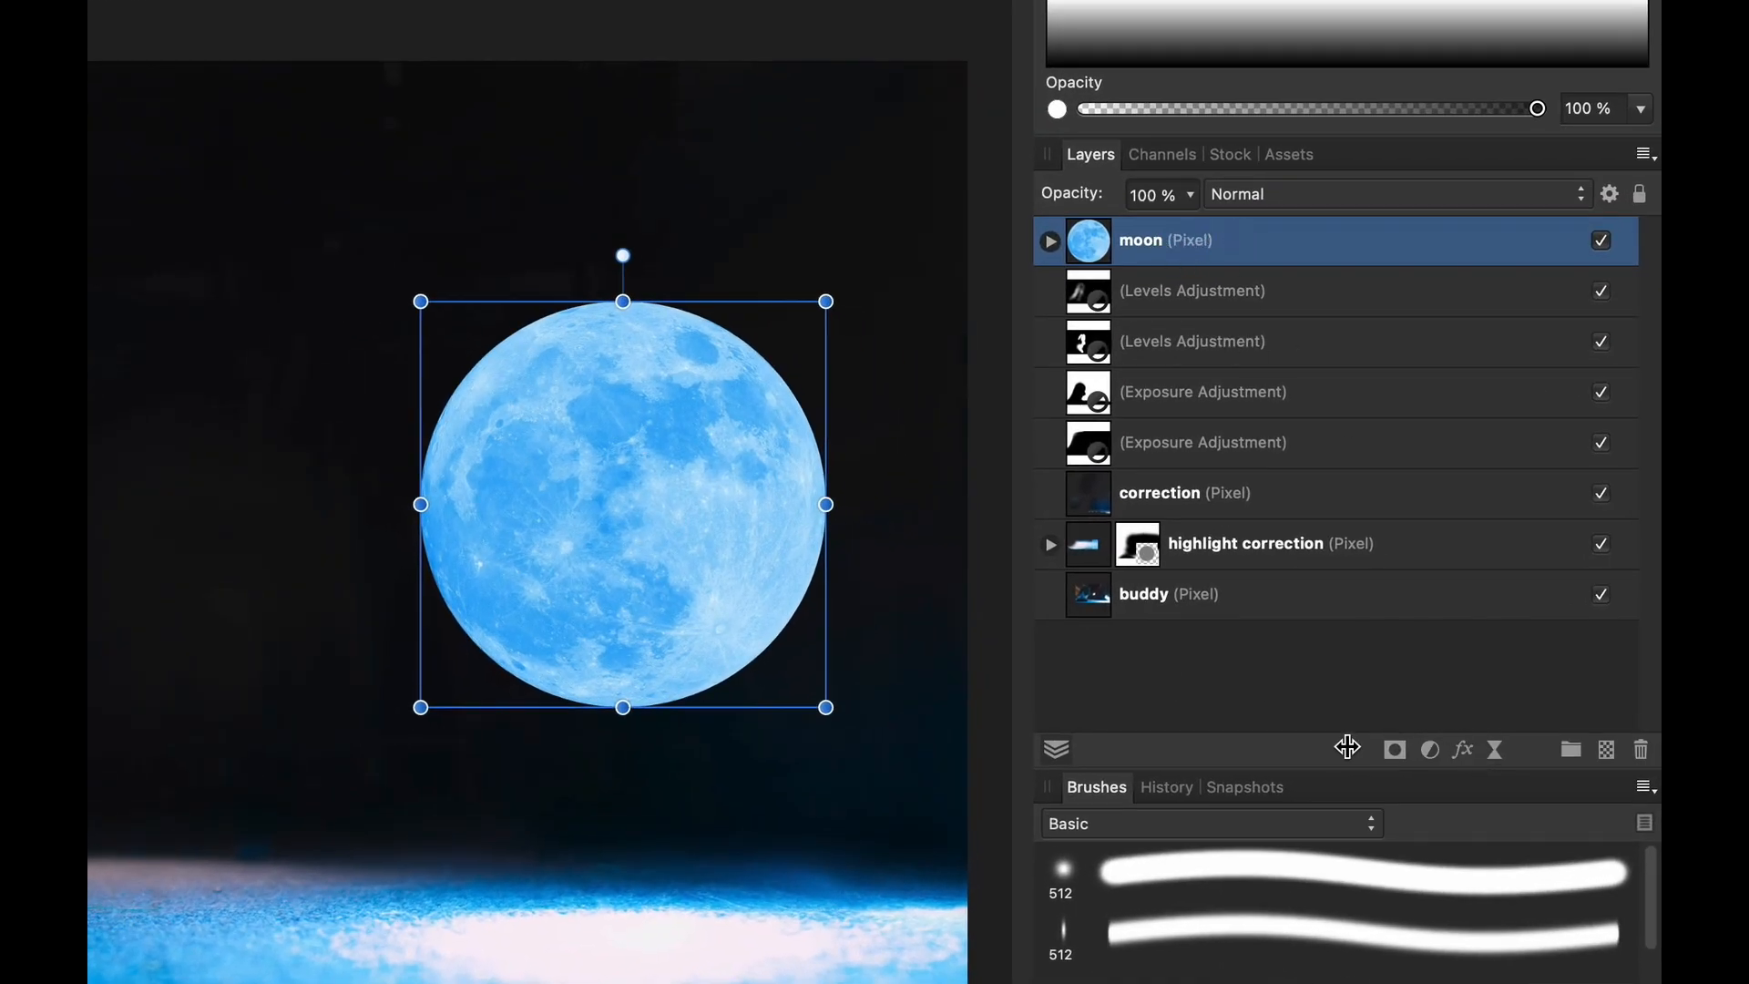
{"action": "left_click", "coordinate": [1462, 748]}
{"action": "scroll", "coordinate": [128, 413], "scroll_direction": "right", "scroll_amount": 5}
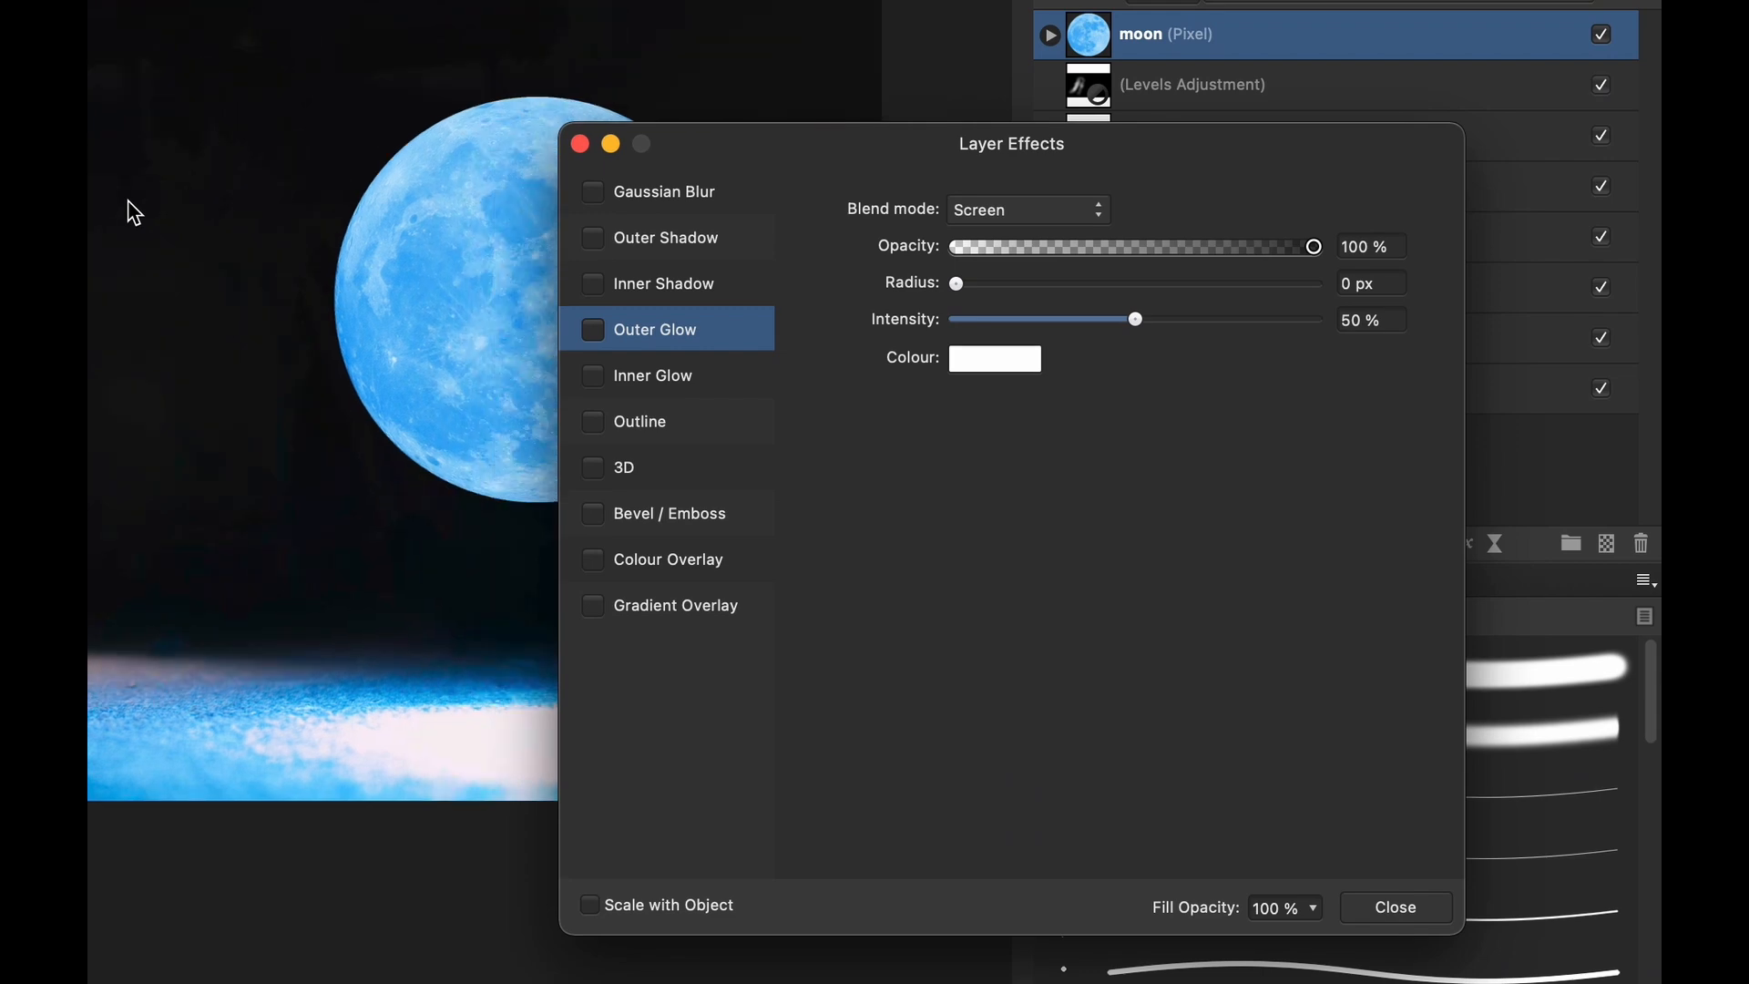
{"action": "left_click", "coordinate": [593, 330]}
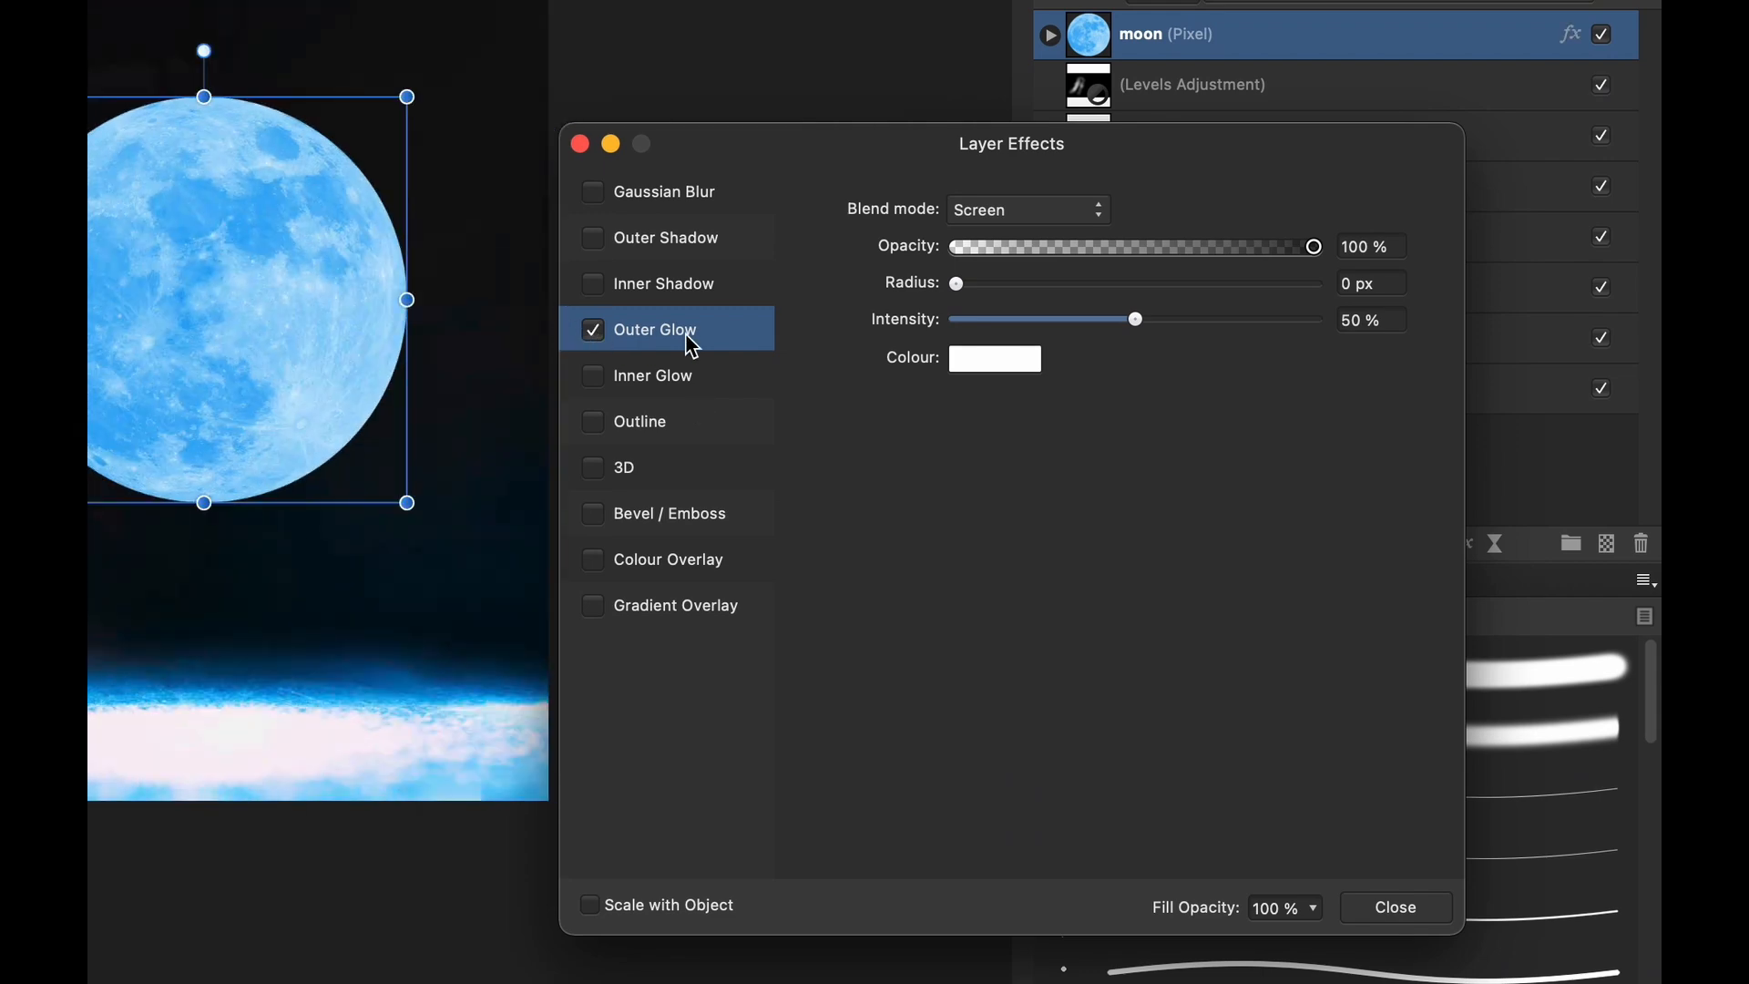
Set the moon's Outer Glow to a 200 px radius and 15% intensity.
{"action": "left_click_drag", "start_coordinate": [958, 284], "coordinate": [1135, 284]}
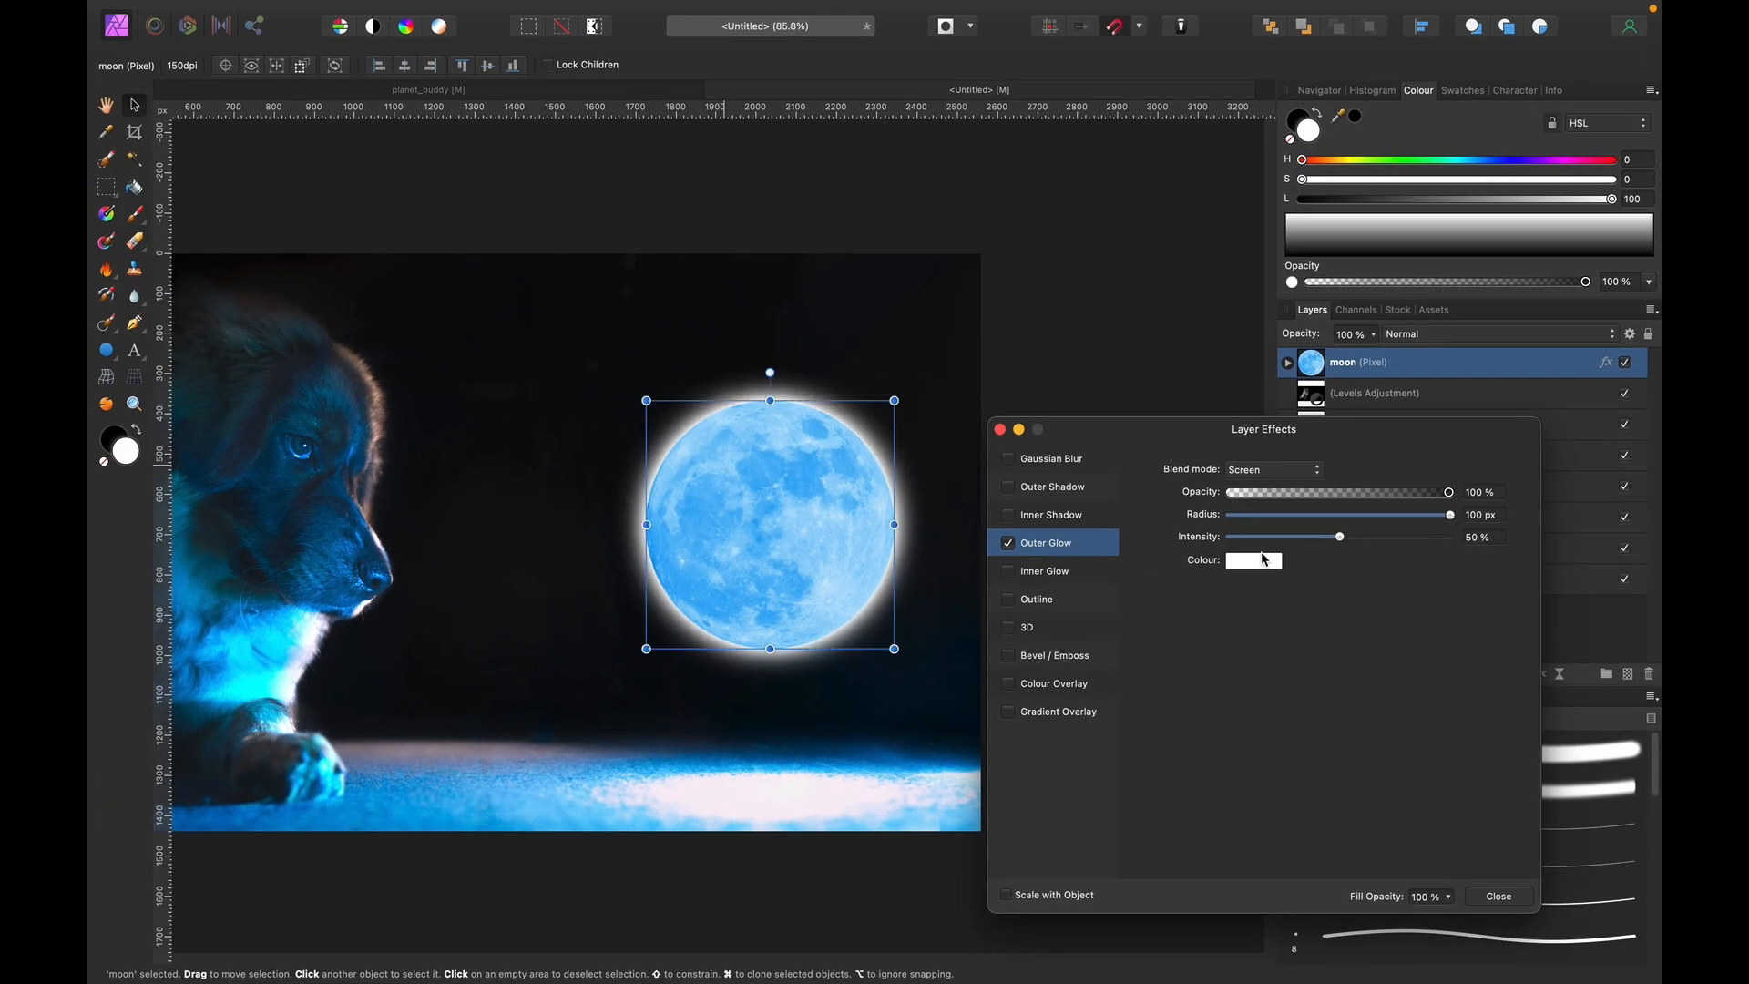
{"action": "left_click_drag", "start_coordinate": [1343, 544], "coordinate": [1263, 542]}
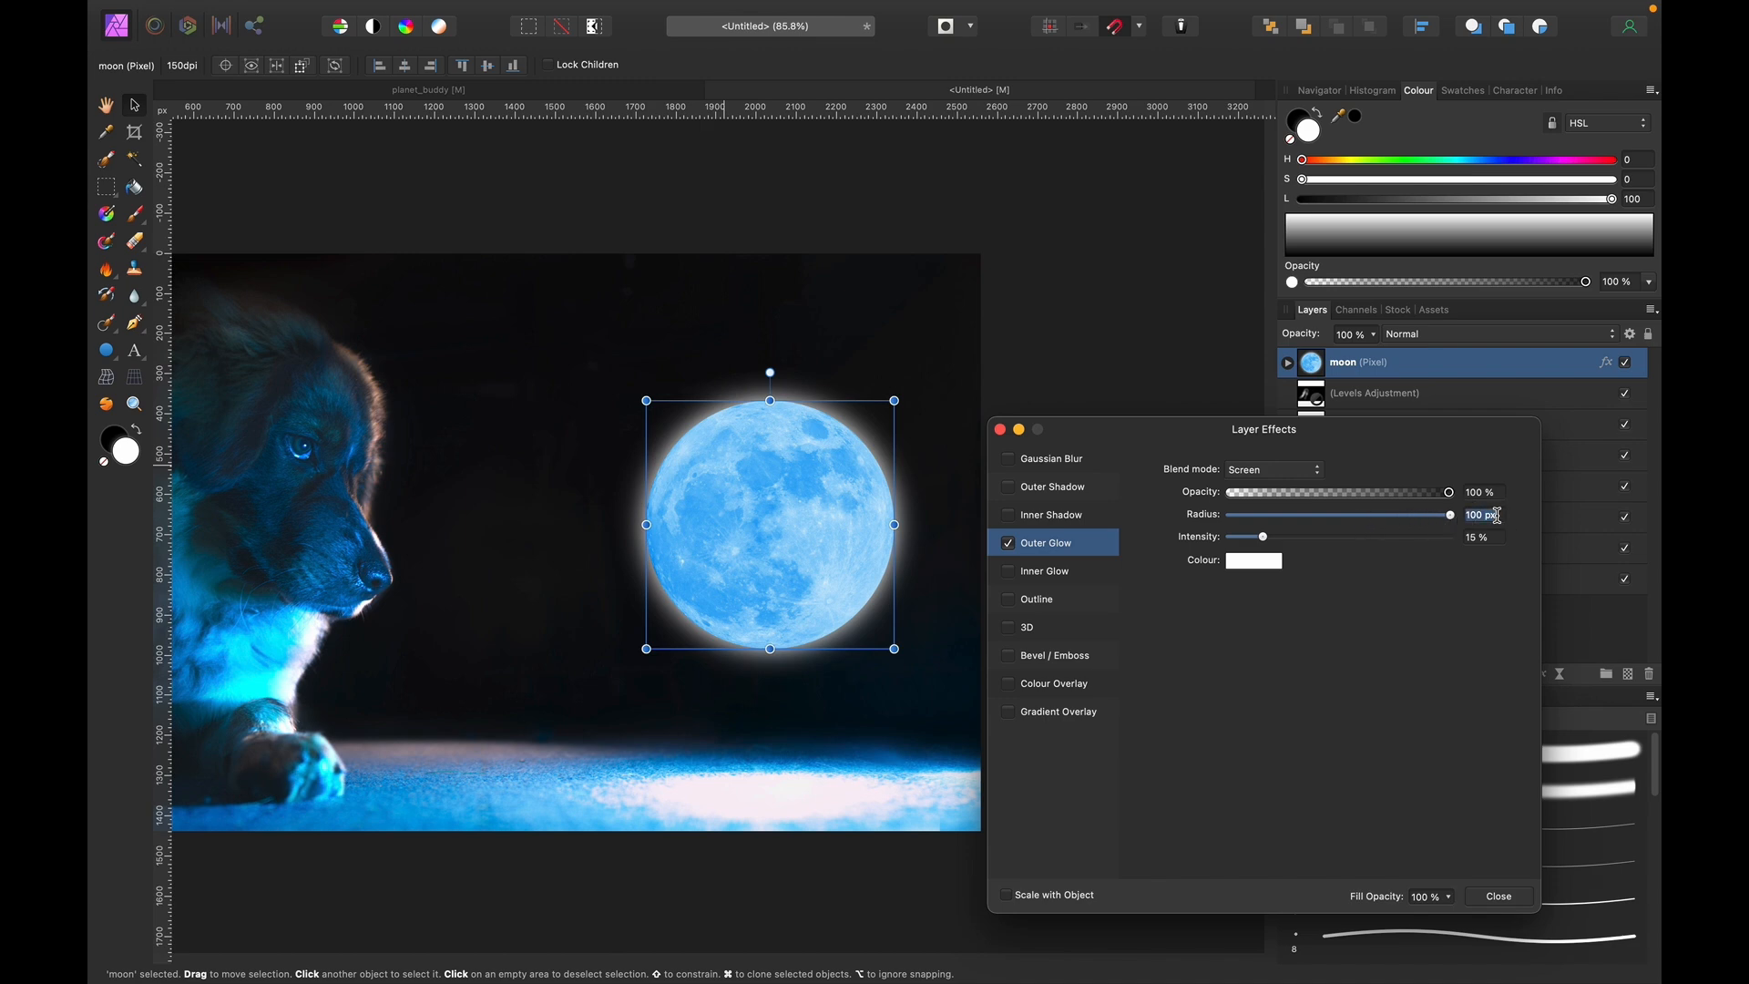
{"action": "type", "text": "200"}
{"action": "key", "text": "Return"}
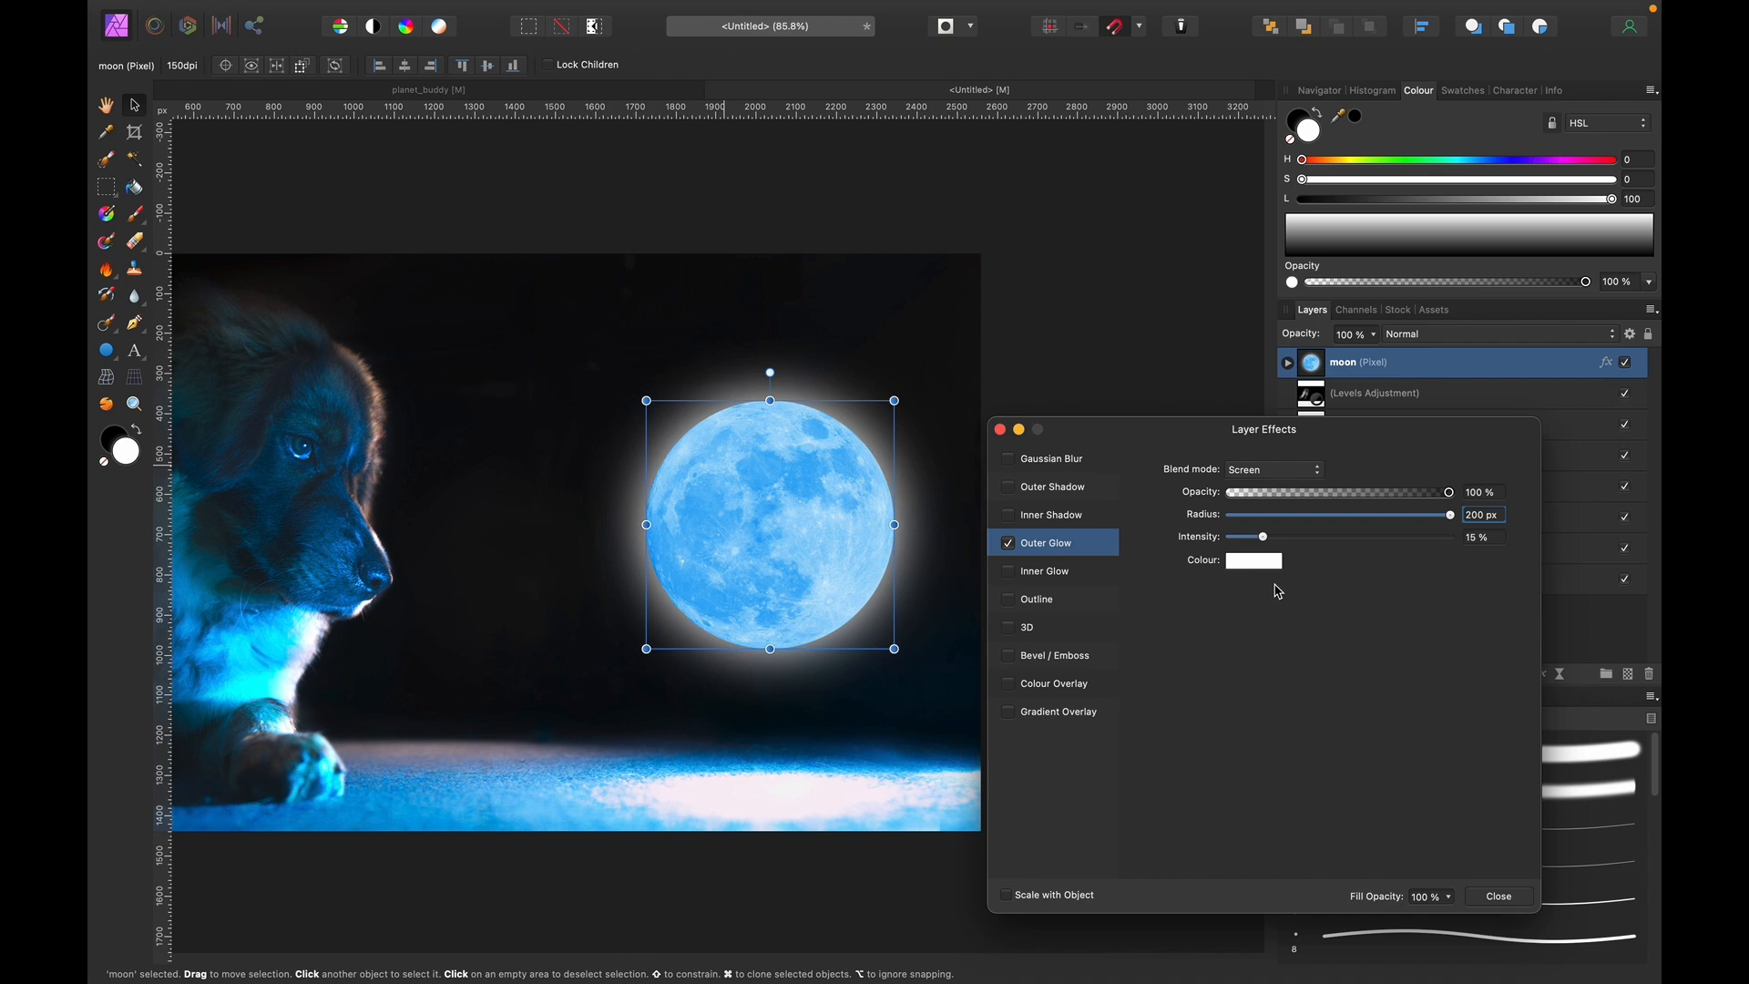
Colour the Outer Glow with blue sampled from the moon, adjusted to saturation 100 and lightness 59, and set its intensity to 55%.
{"action": "left_click", "coordinate": [1250, 566]}
{"action": "left_click_drag", "start_coordinate": [1416, 593], "coordinate": [816, 495]}
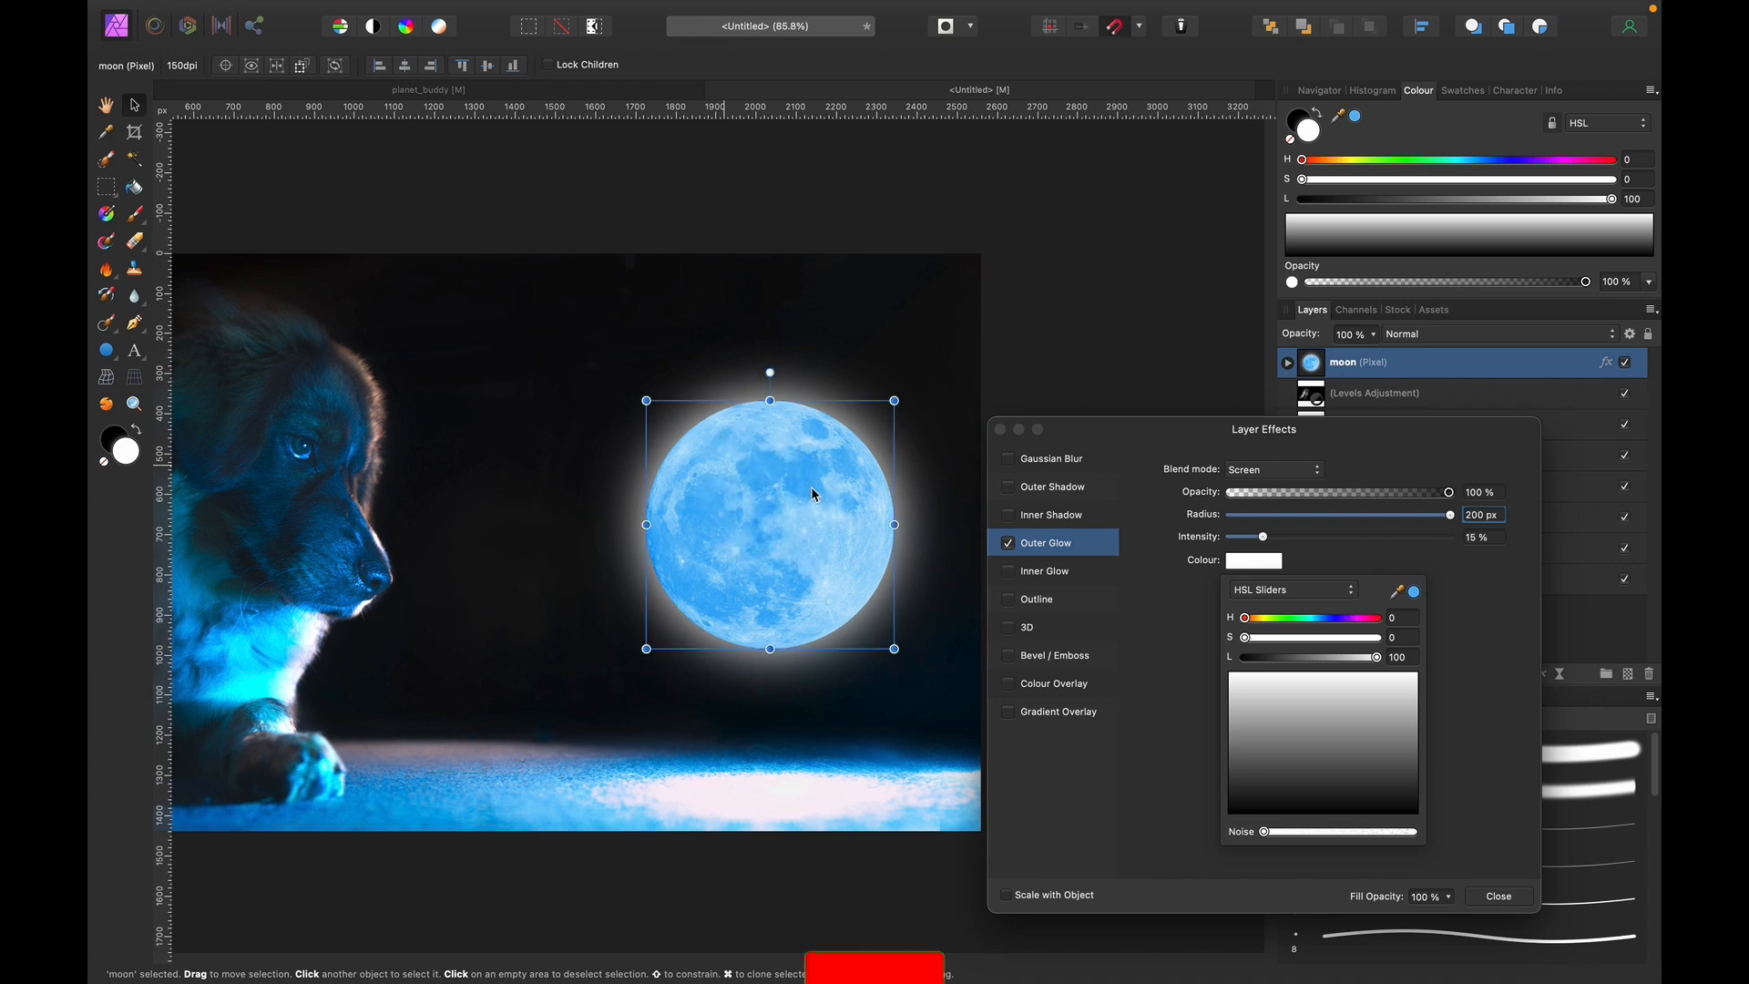
{"action": "left_click", "coordinate": [1413, 591]}
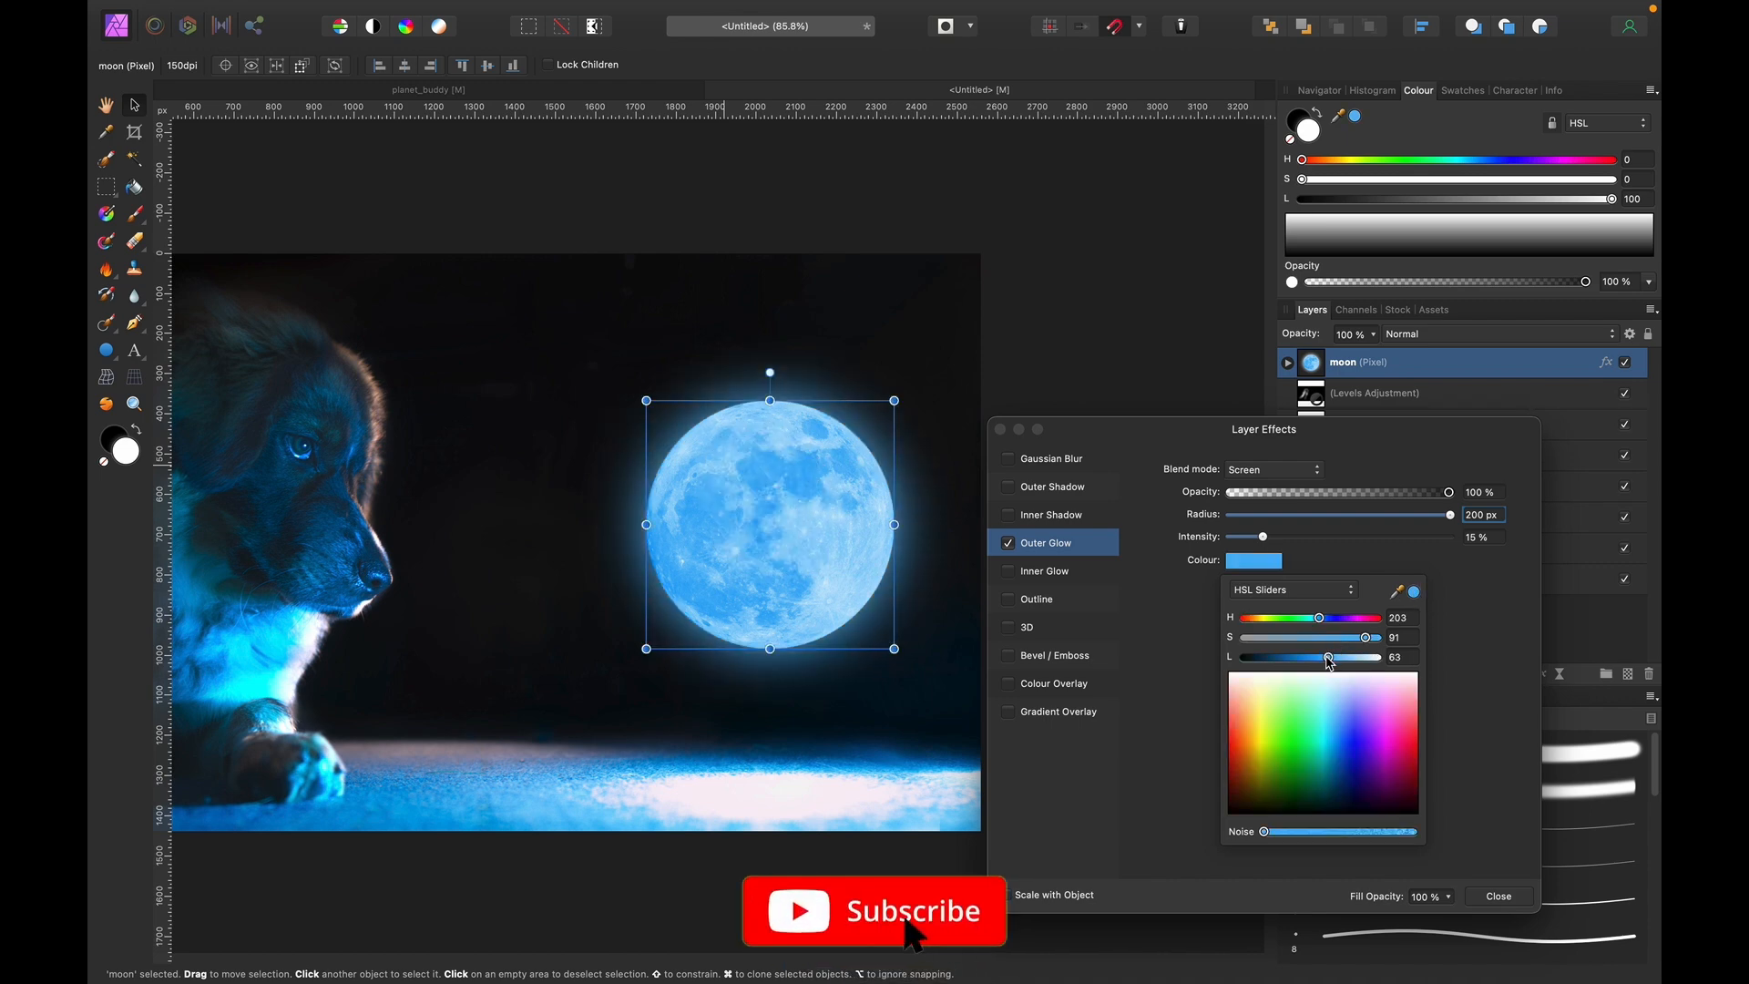
{"action": "left_click_drag", "start_coordinate": [1327, 658], "coordinate": [1323, 657]}
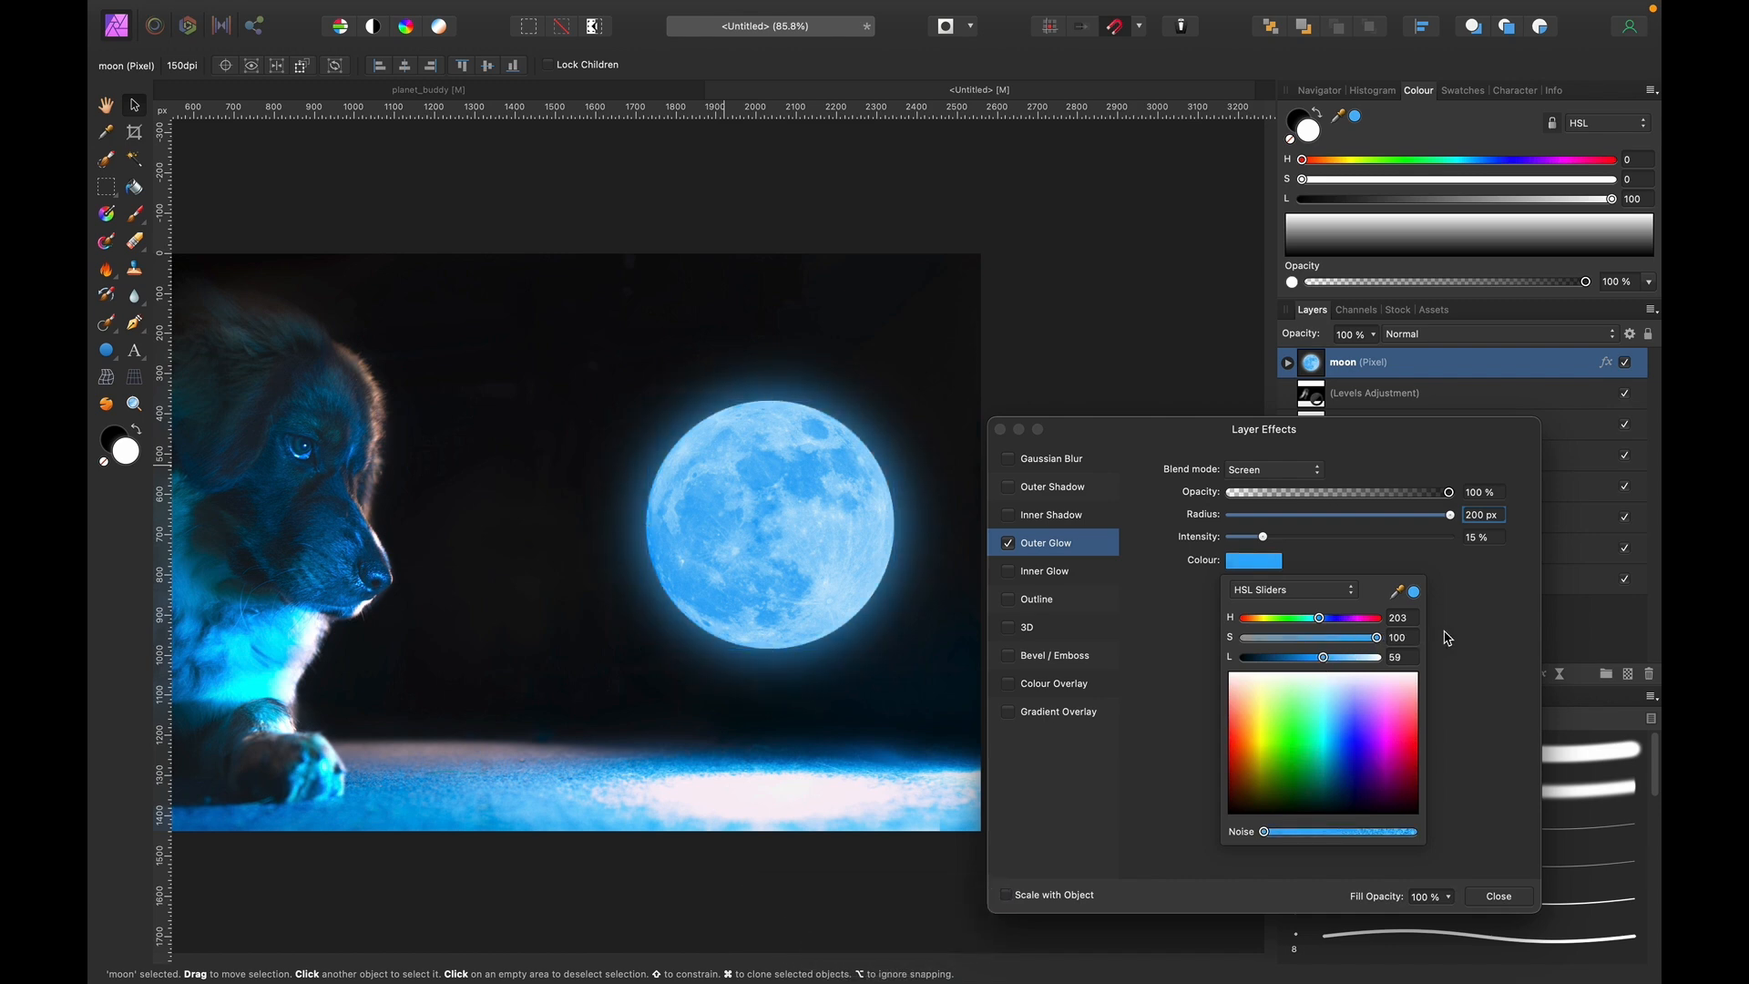
{"action": "left_click", "coordinate": [1328, 566]}
{"action": "left_click_drag", "start_coordinate": [1266, 537], "coordinate": [1340, 539]}
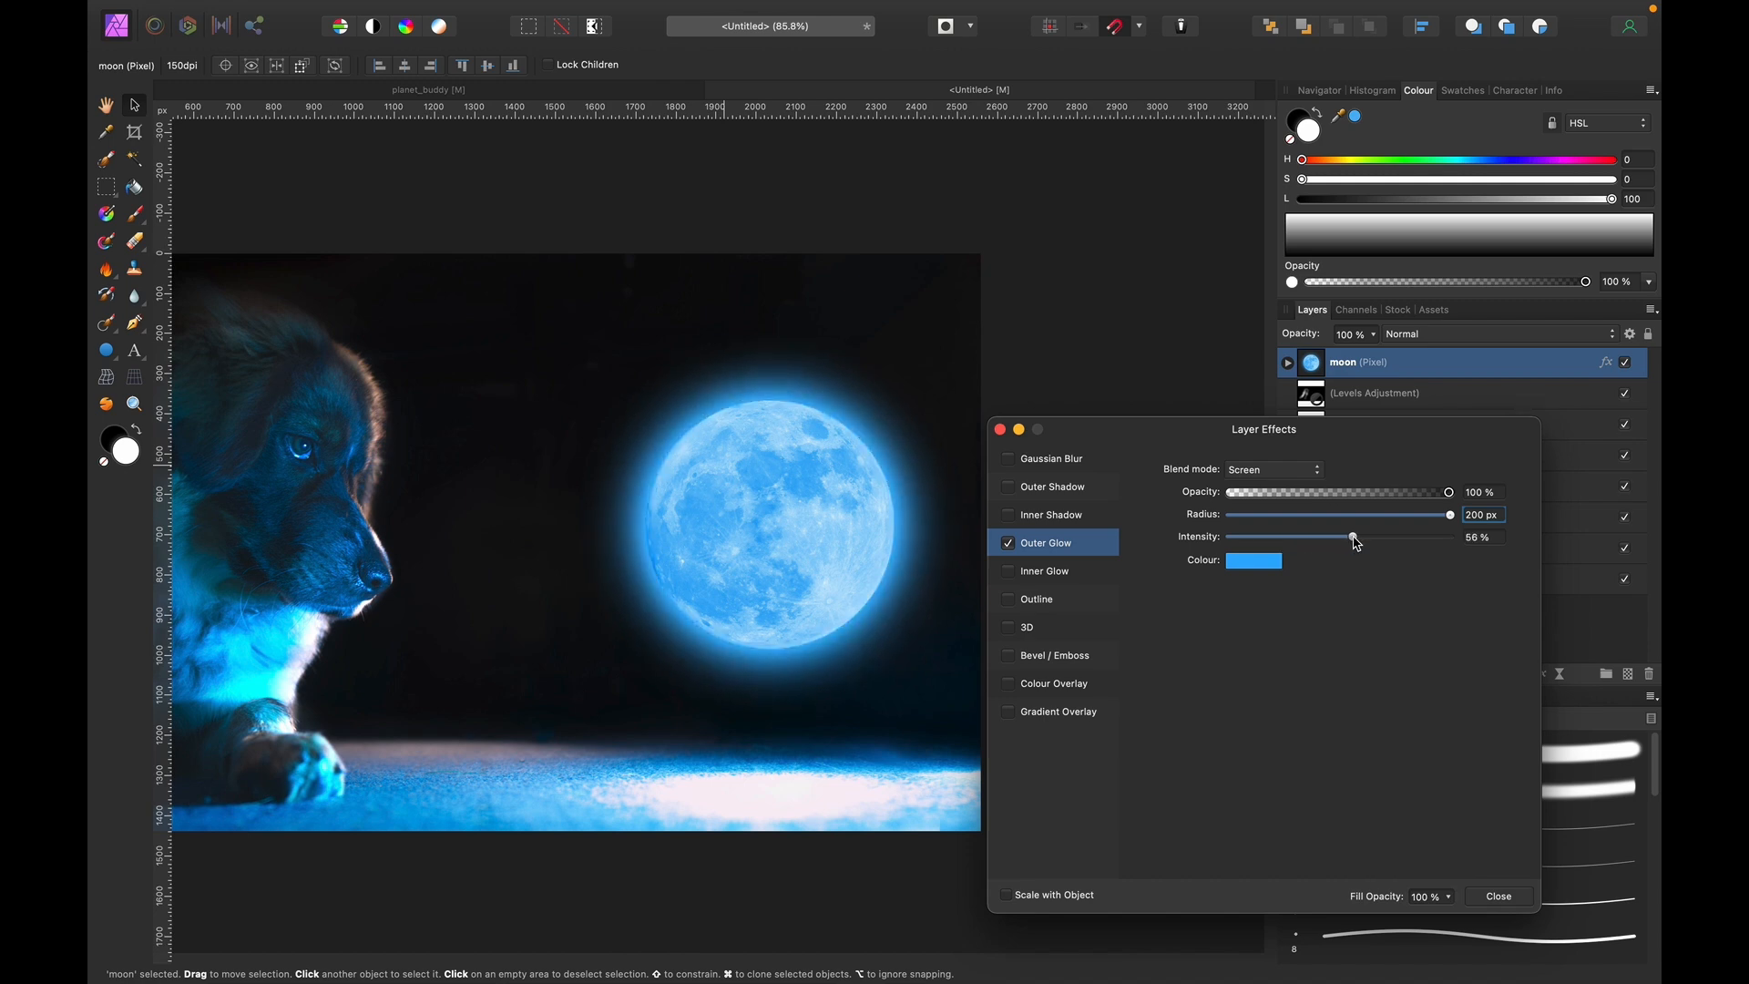
{"action": "left_click_drag", "start_coordinate": [1349, 536], "coordinate": [1349, 536]}
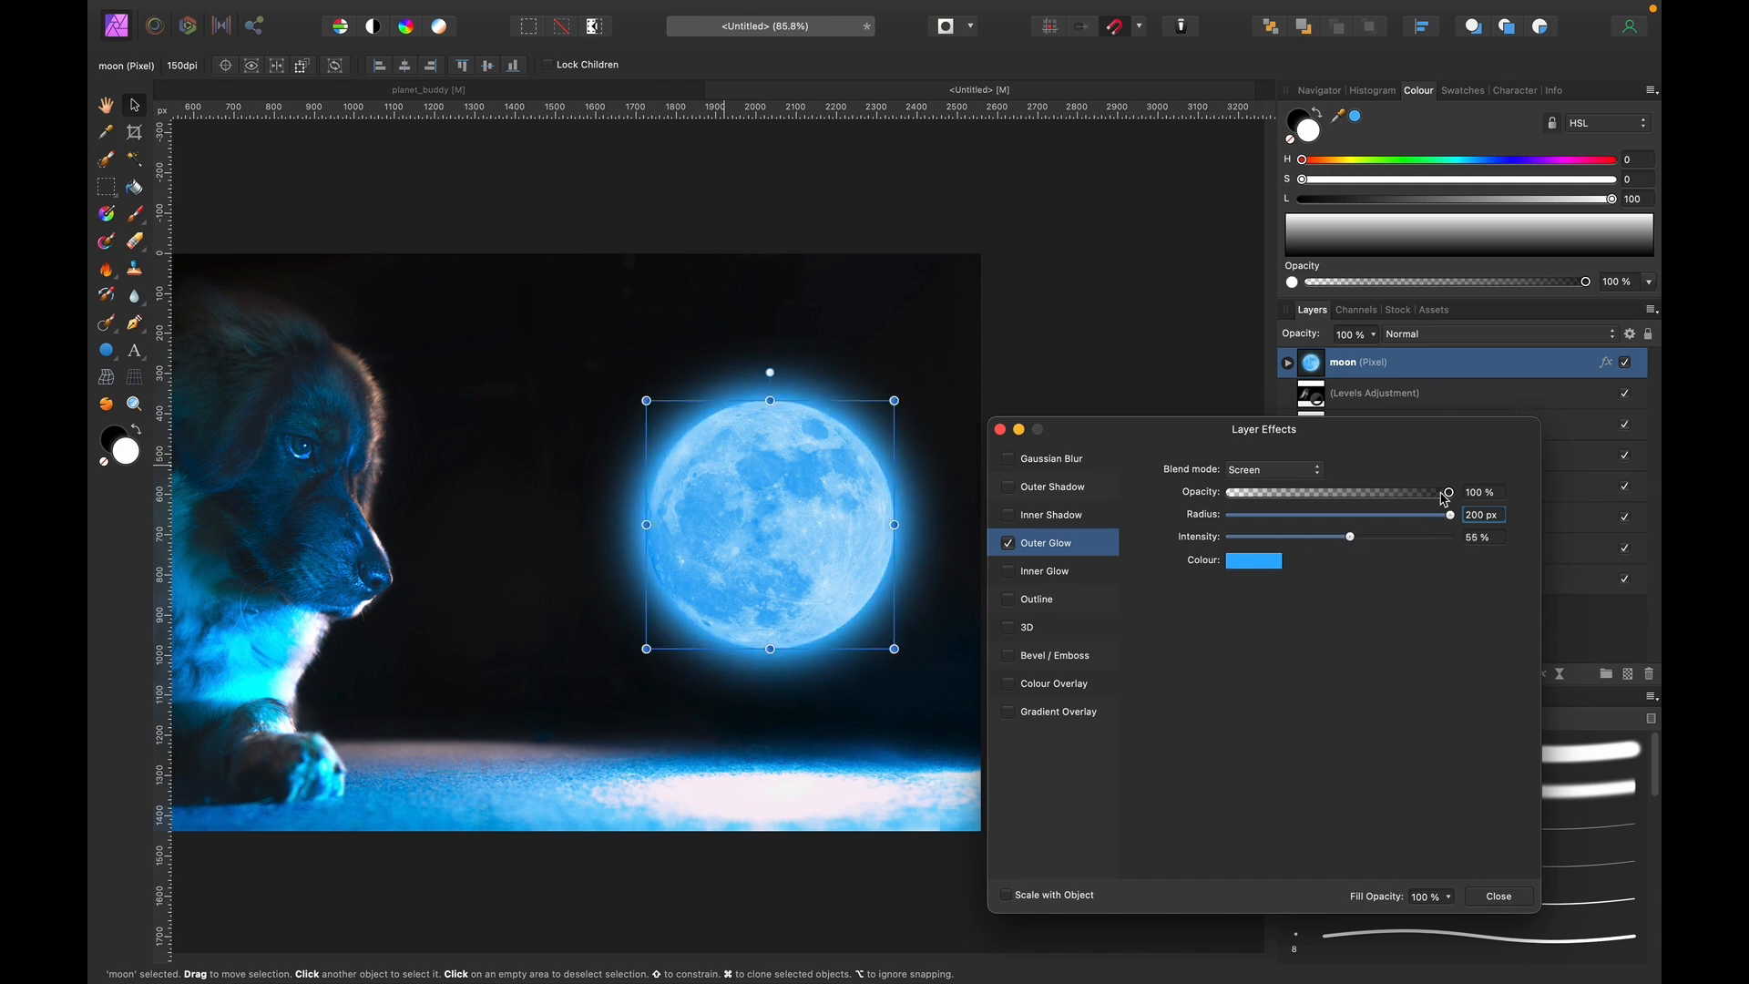
Enable an Inner Glow on the moon layer with a 100 px radius, try the Centre option, and return it to Edge.
{"action": "left_click", "coordinate": [1010, 574]}
{"action": "left_click_drag", "start_coordinate": [1275, 514], "coordinate": [1529, 520]}
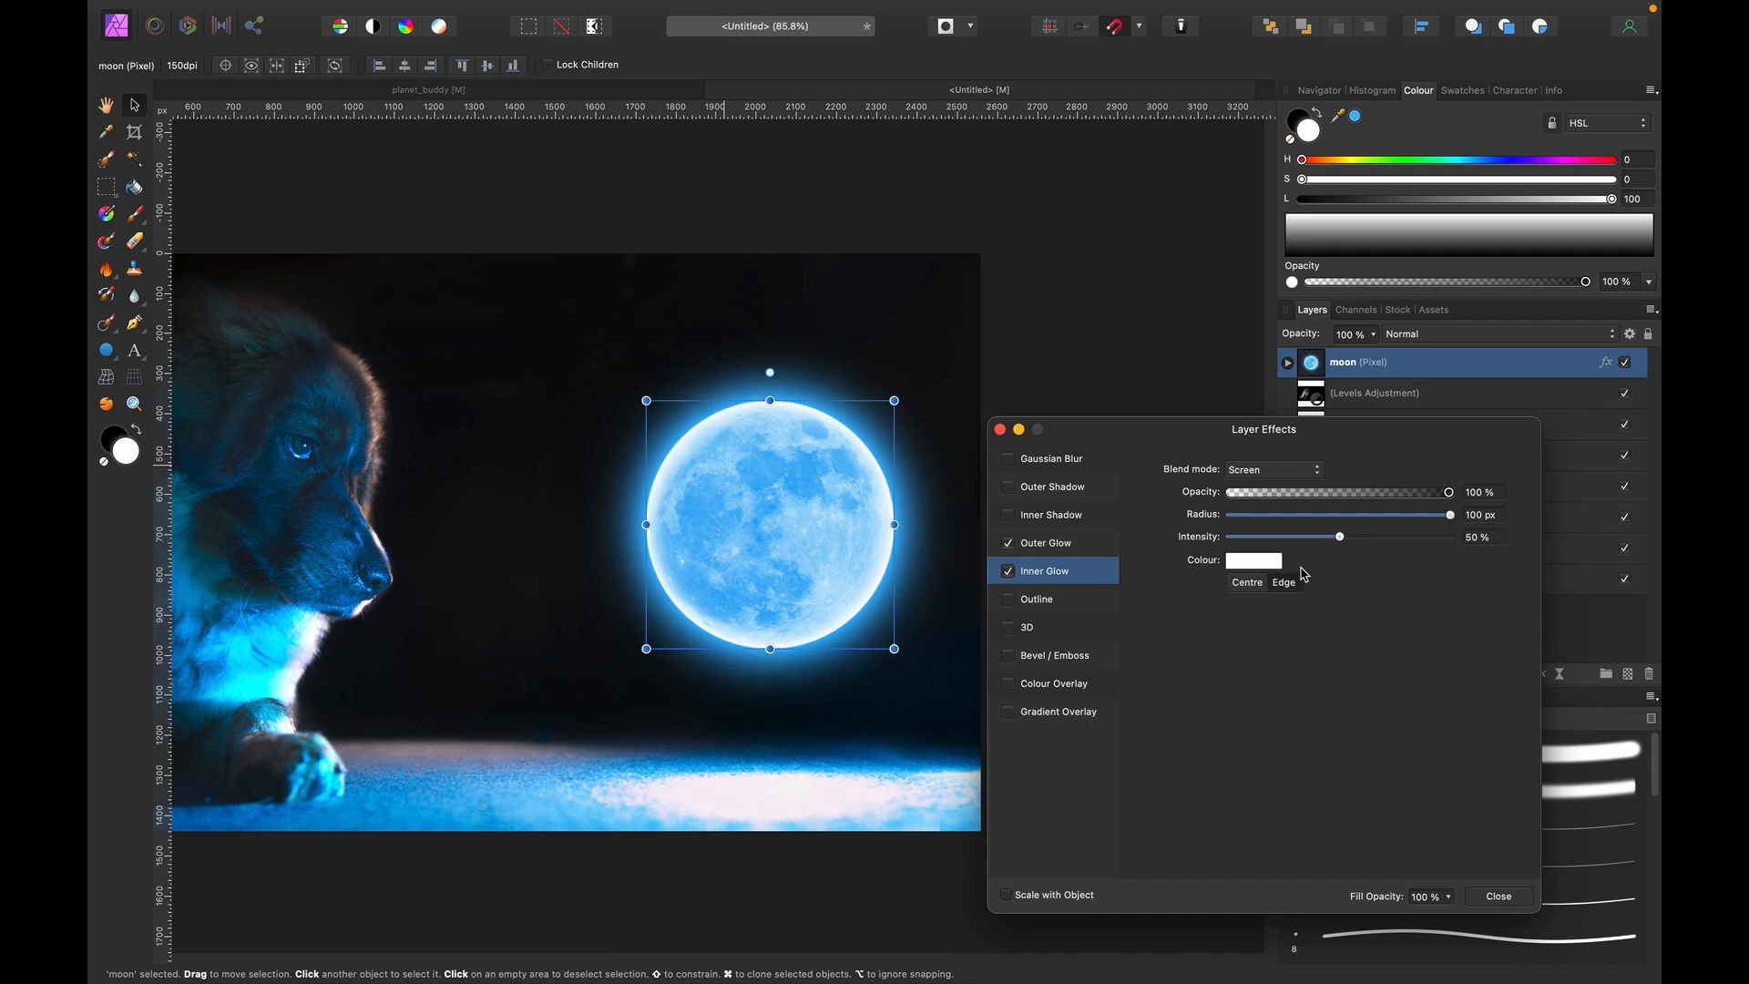
{"action": "left_click", "coordinate": [1241, 585]}
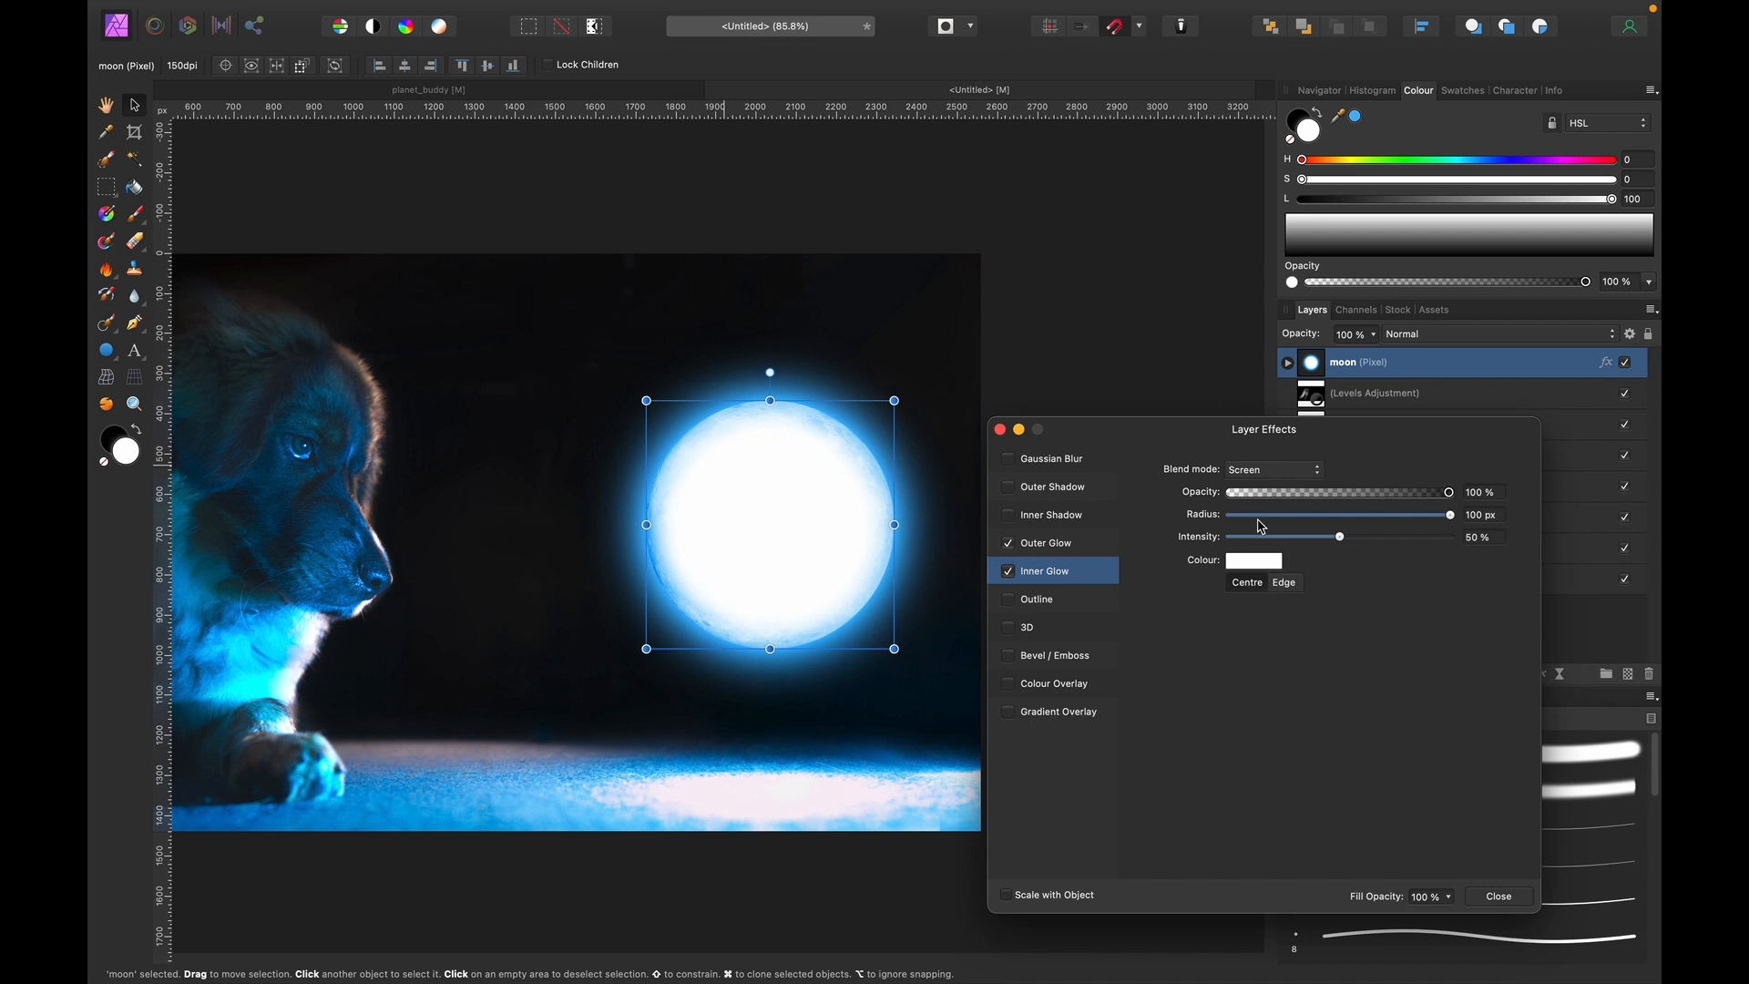
{"action": "left_click_drag", "start_coordinate": [1266, 493], "coordinate": [1527, 502]}
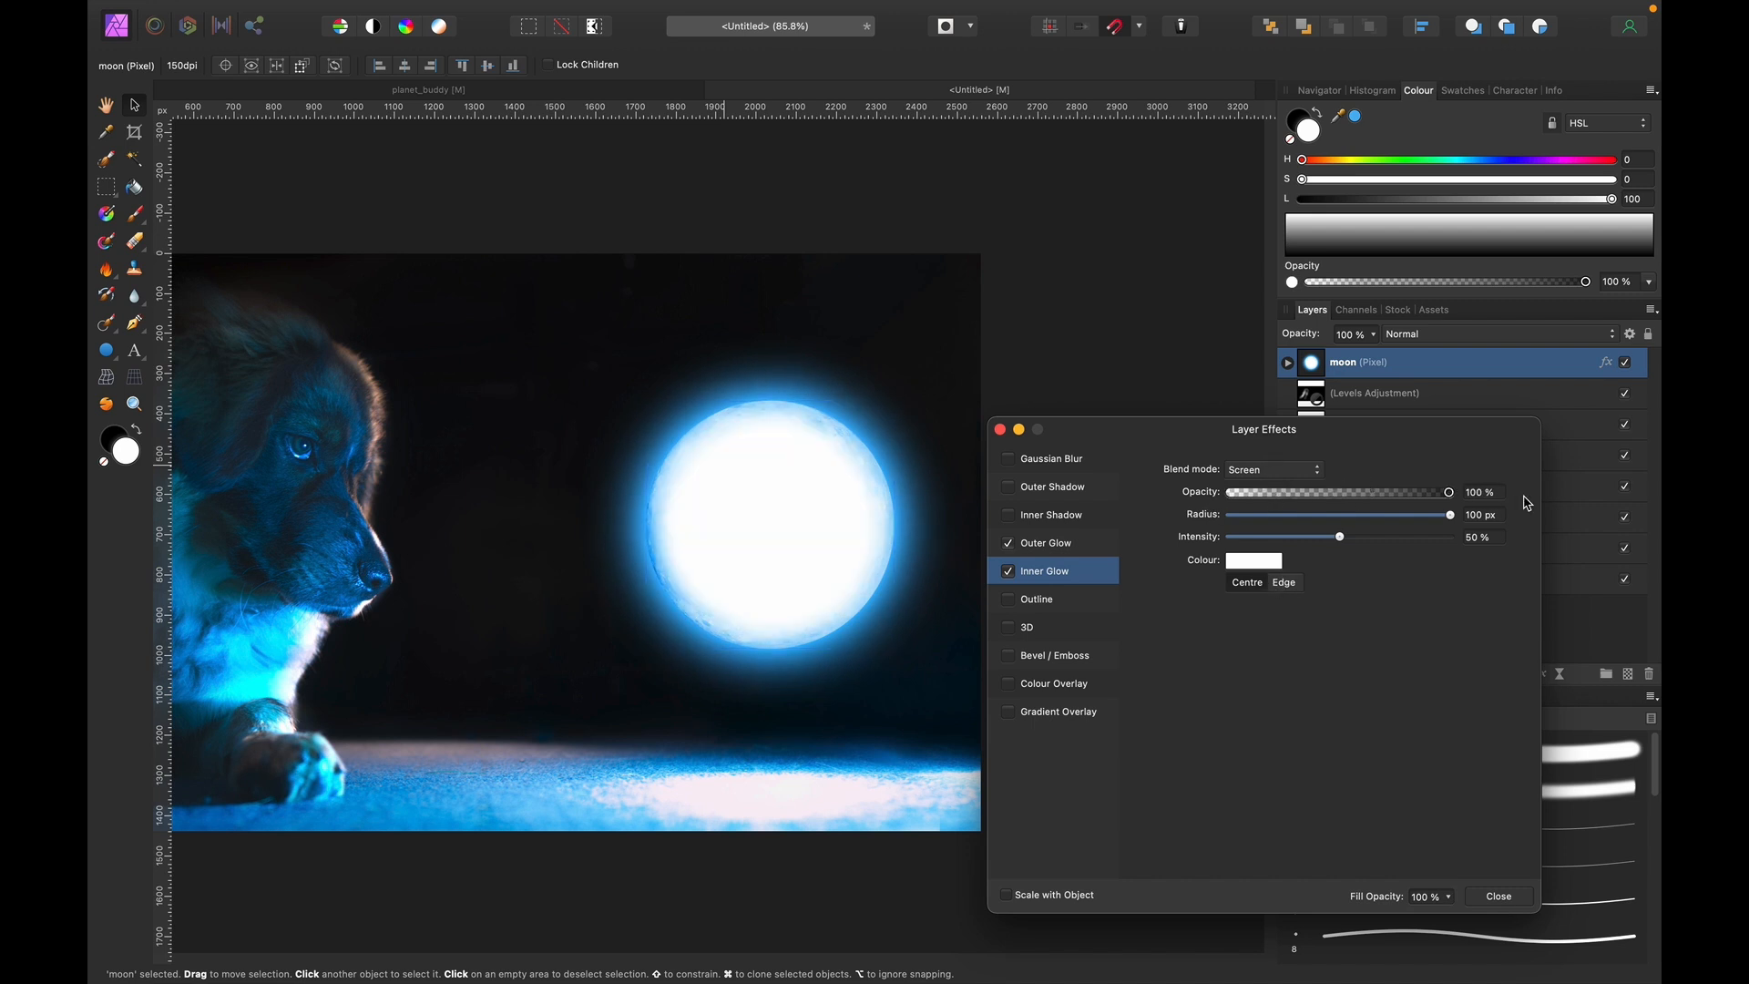
{"action": "left_click", "coordinate": [1277, 582]}
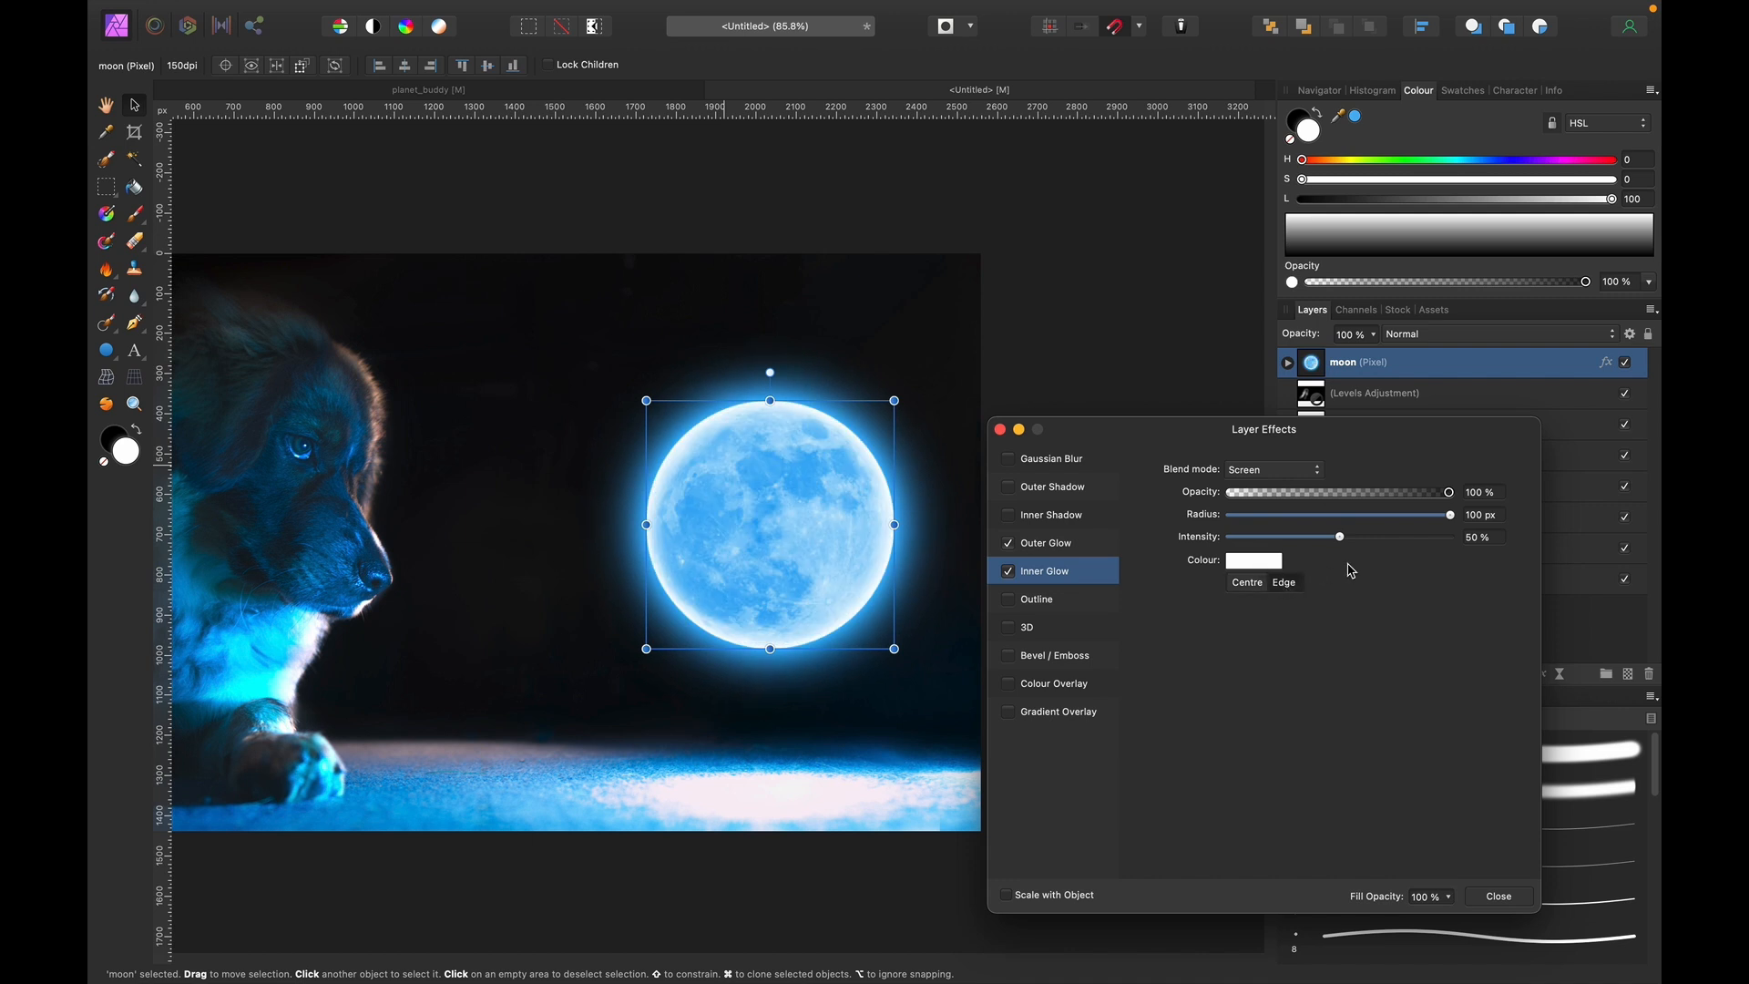
Colour the moon's Inner Glow a saturated blue, set its intensity to 35%, and finish the layer effects with nothing selected.
{"action": "left_click", "coordinate": [1260, 564]}
{"action": "left_click", "coordinate": [1321, 619]}
{"action": "mouse_move", "coordinate": [1309, 638]}
{"action": "left_mouse_down"}
{"action": "mouse_move", "coordinate": [1506, 640]}
{"action": "mouse_move", "coordinate": [1313, 659]}
{"action": "left_mouse_up"}
{"action": "left_click_drag", "start_coordinate": [1338, 536], "coordinate": [1315, 548]}
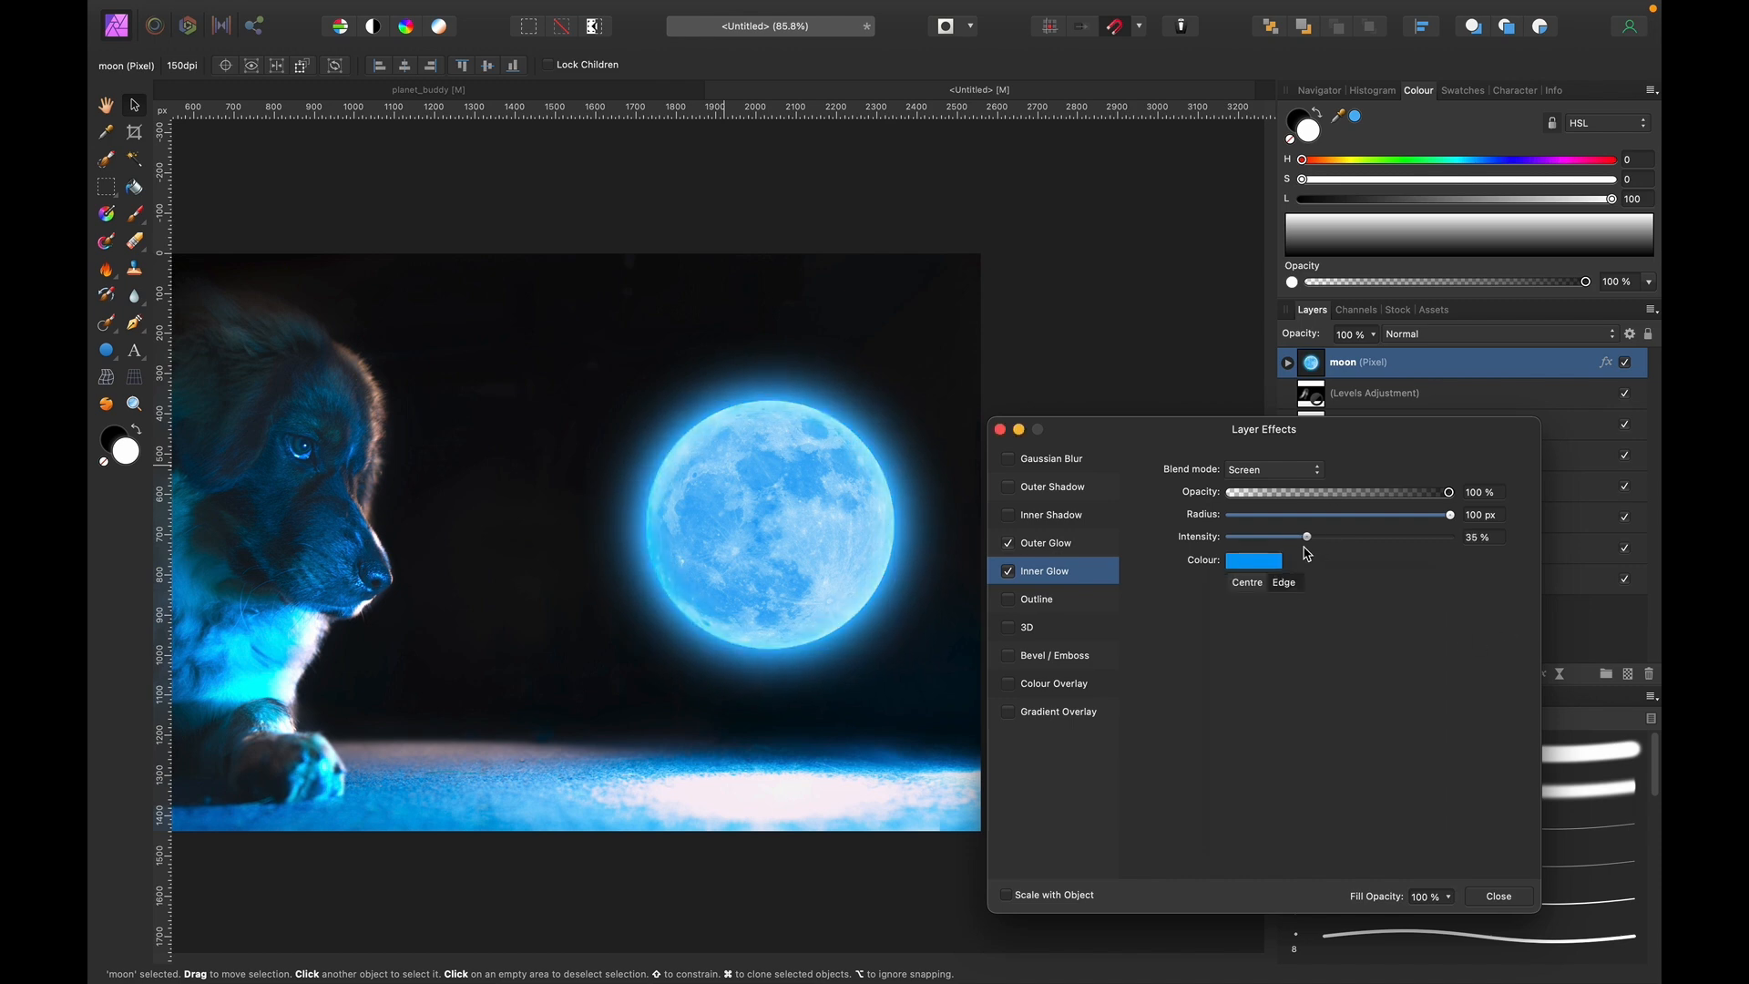
{"action": "left_click", "coordinate": [999, 429]}
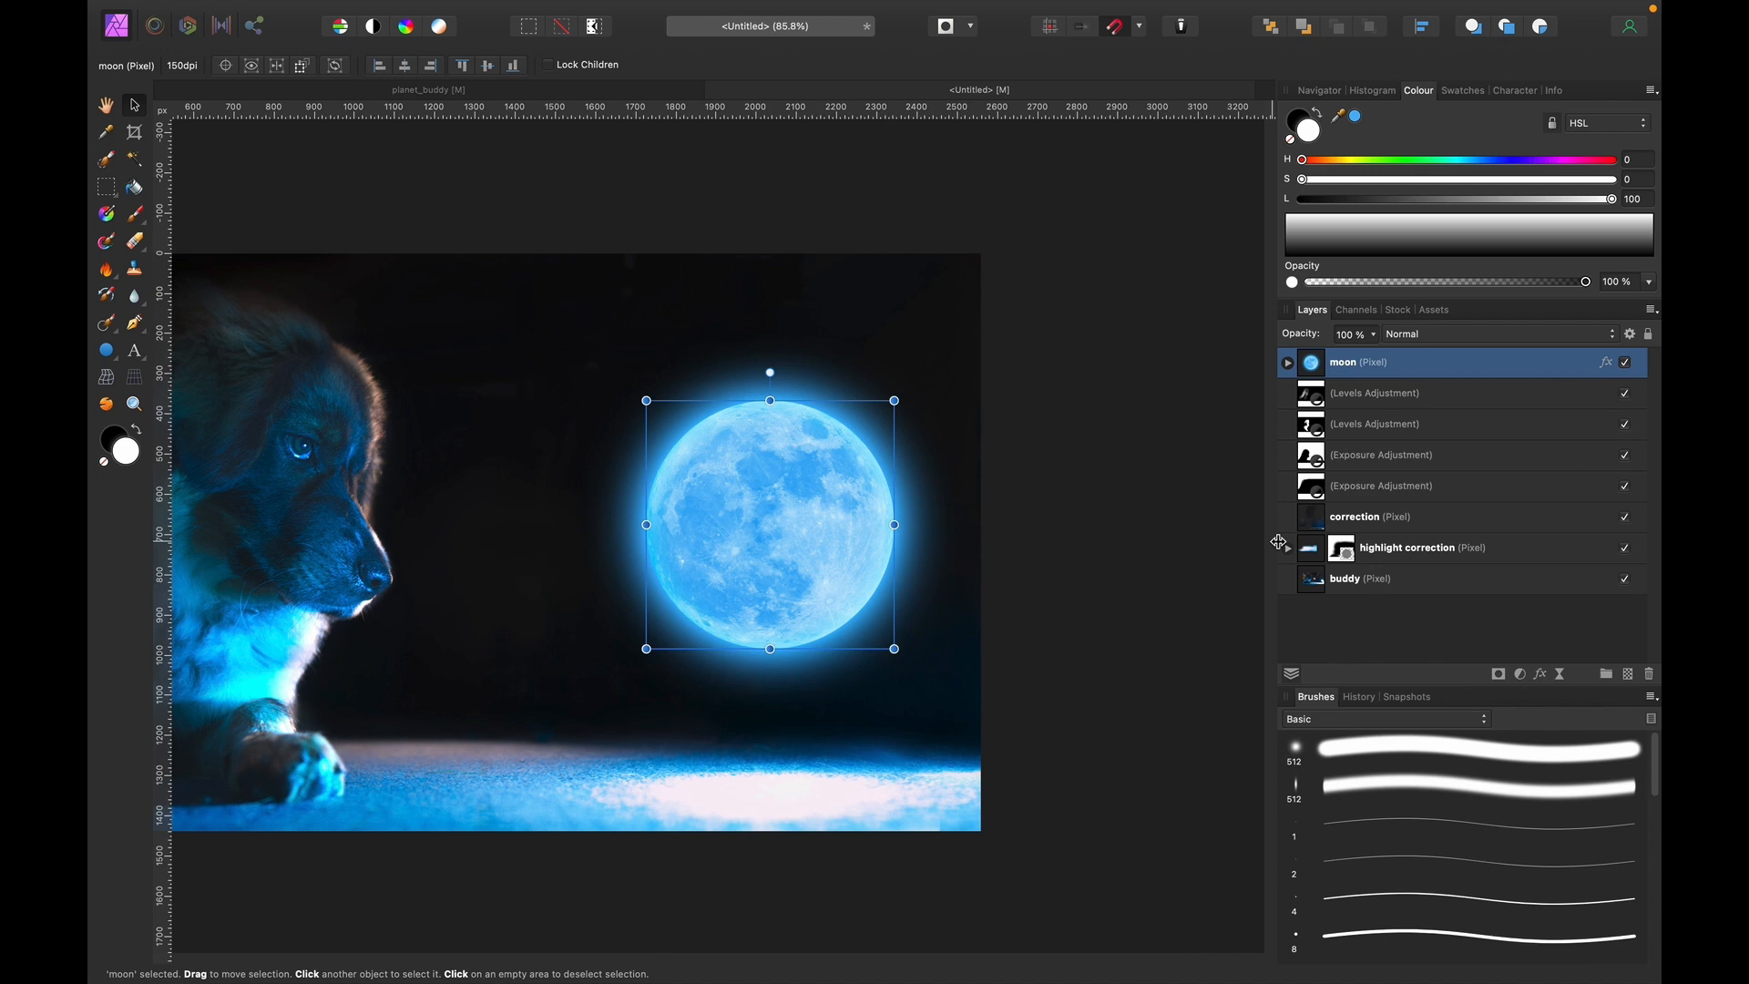
{"action": "left_click", "coordinate": [1327, 610]}
Group all layers beneath the moon, from the upper Levels adjustment down to buddy.
{"action": "scroll", "coordinate": [761, 564], "scroll_direction": "left", "scroll_amount": 3}
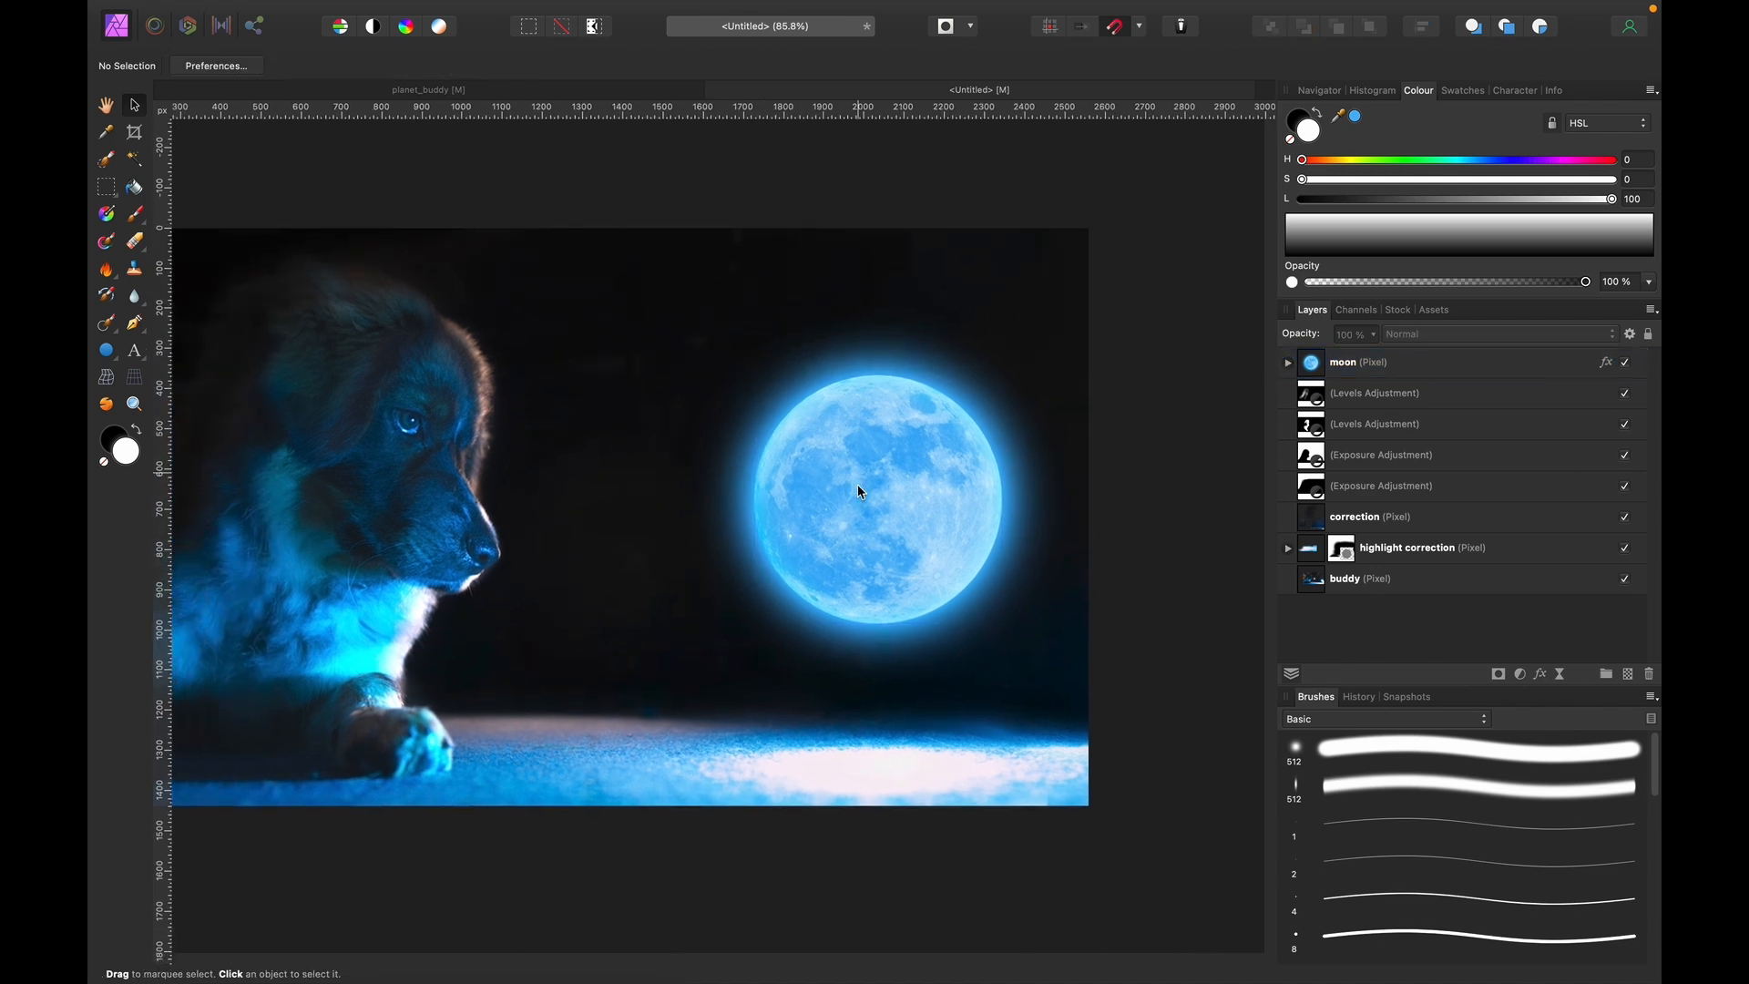
{"action": "scroll", "coordinate": [770, 510], "scroll_direction": "left", "scroll_amount": 2}
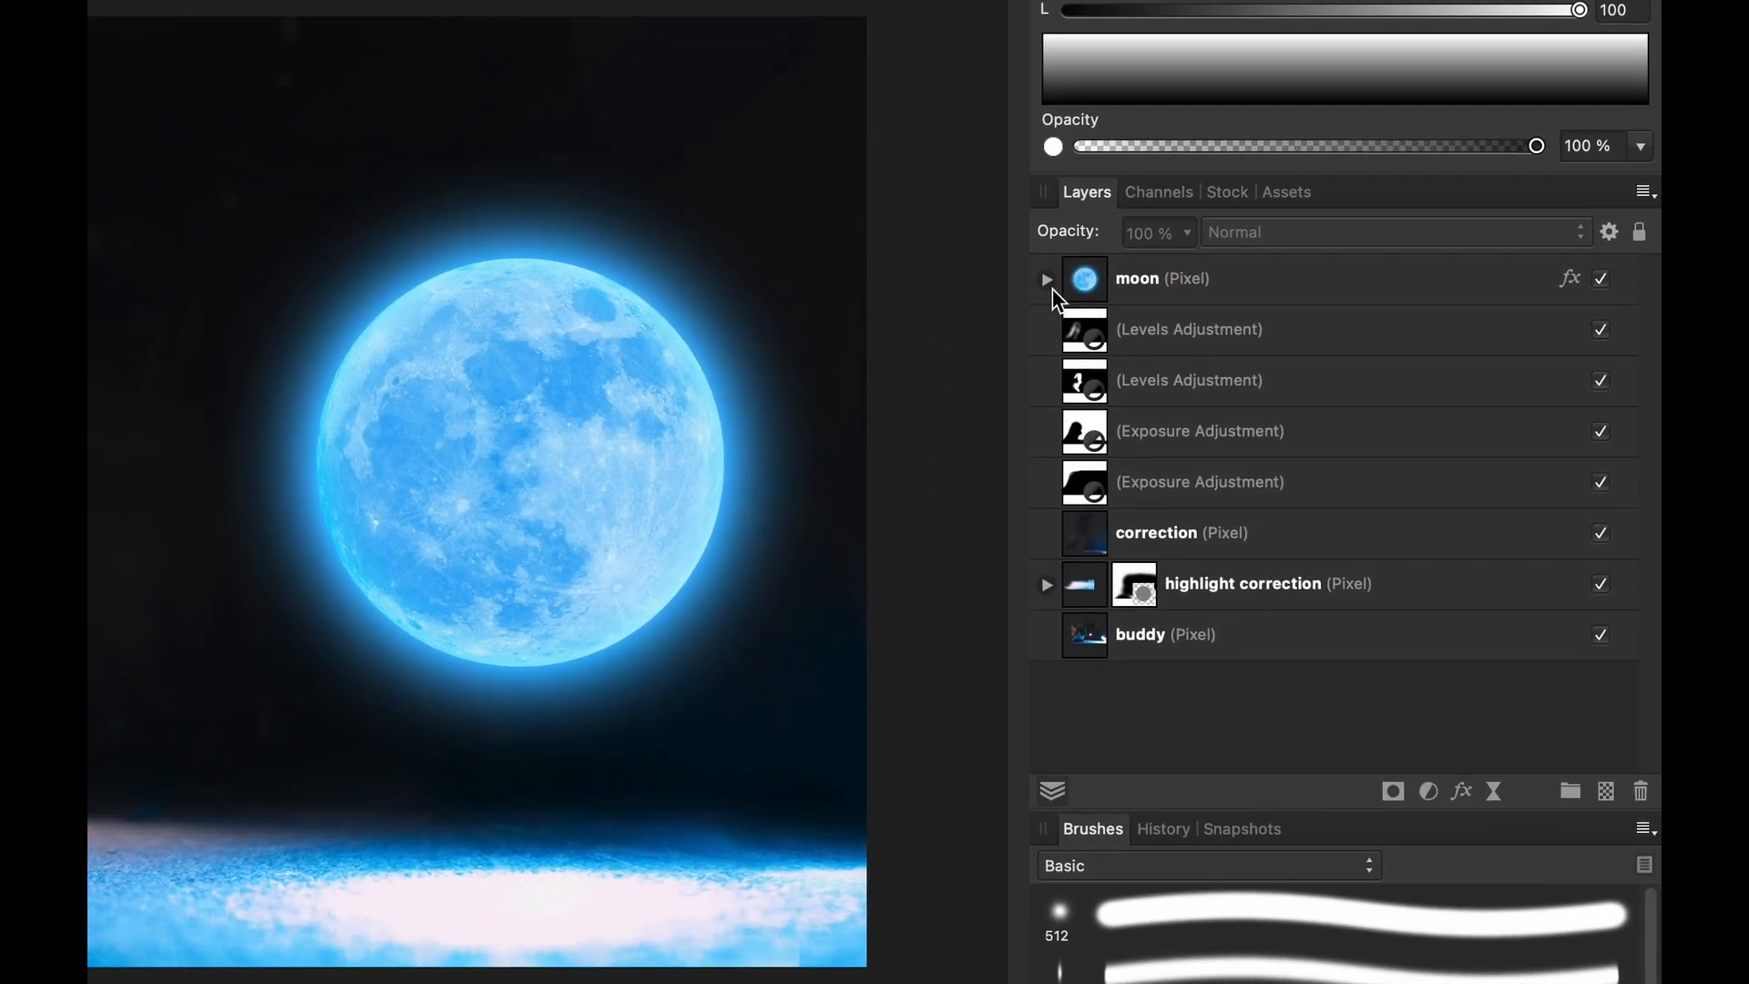
{"action": "left_click", "coordinate": [1184, 344]}
{"action": "left_click", "coordinate": [1179, 638], "text": "shift"}
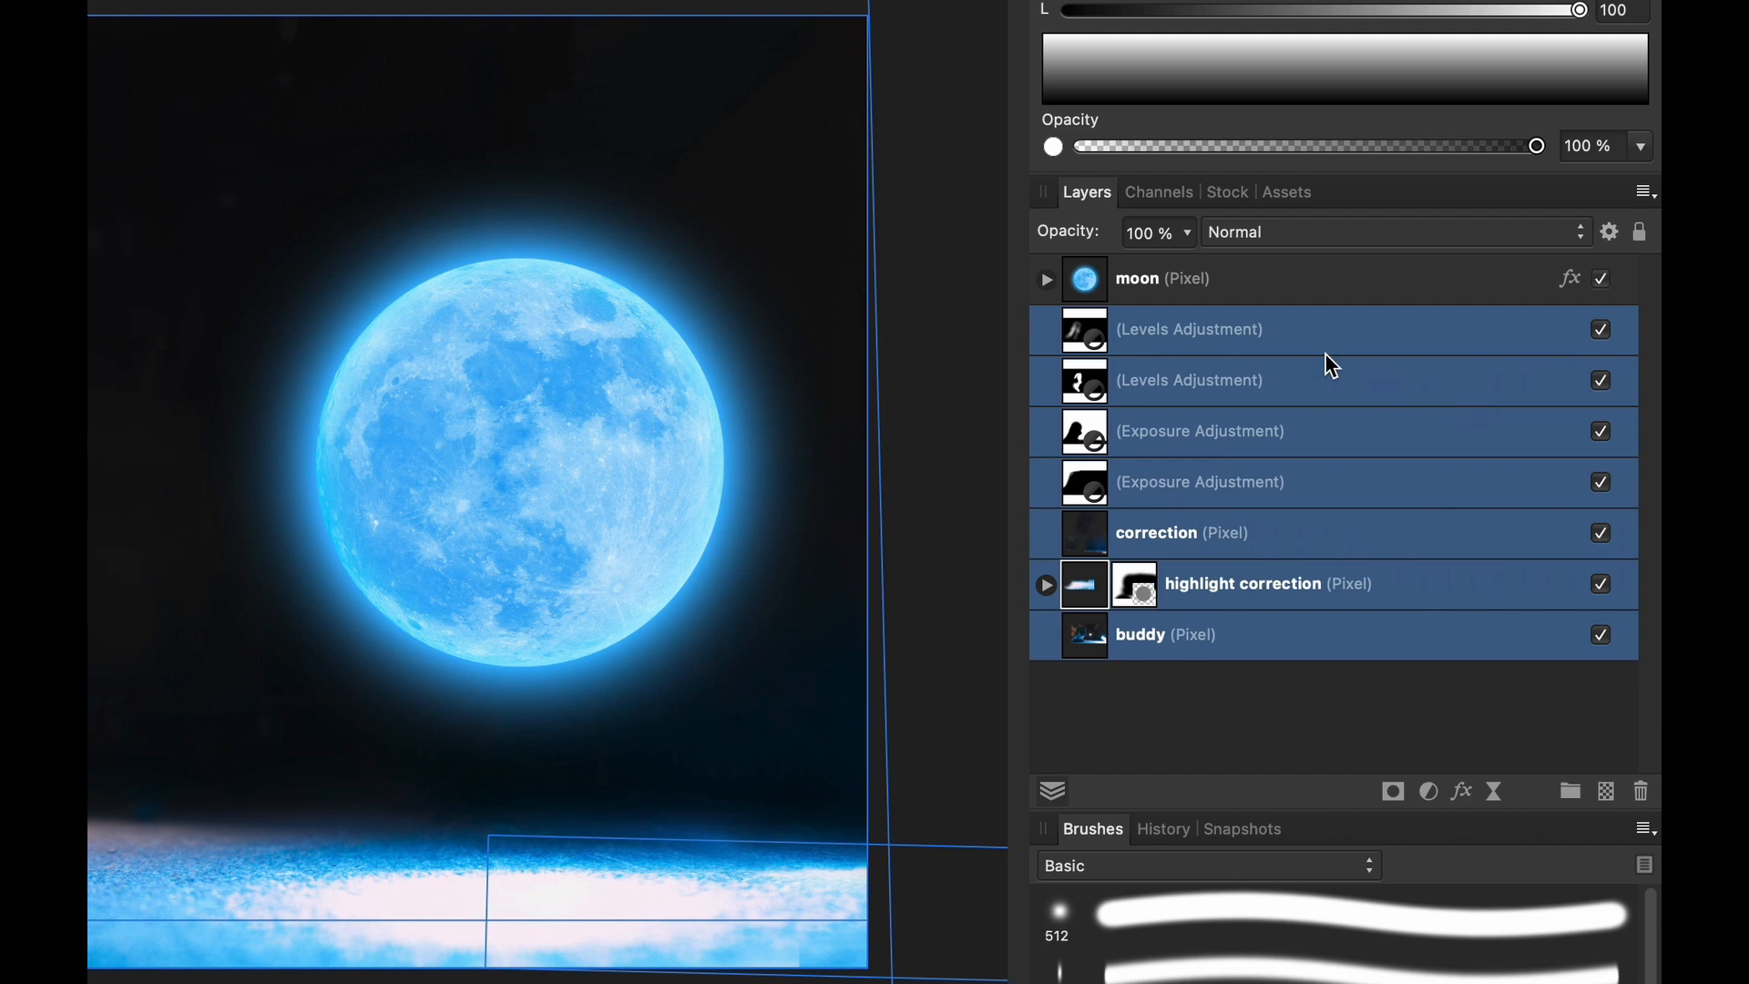
{"action": "left_click", "coordinate": [1311, 328]}
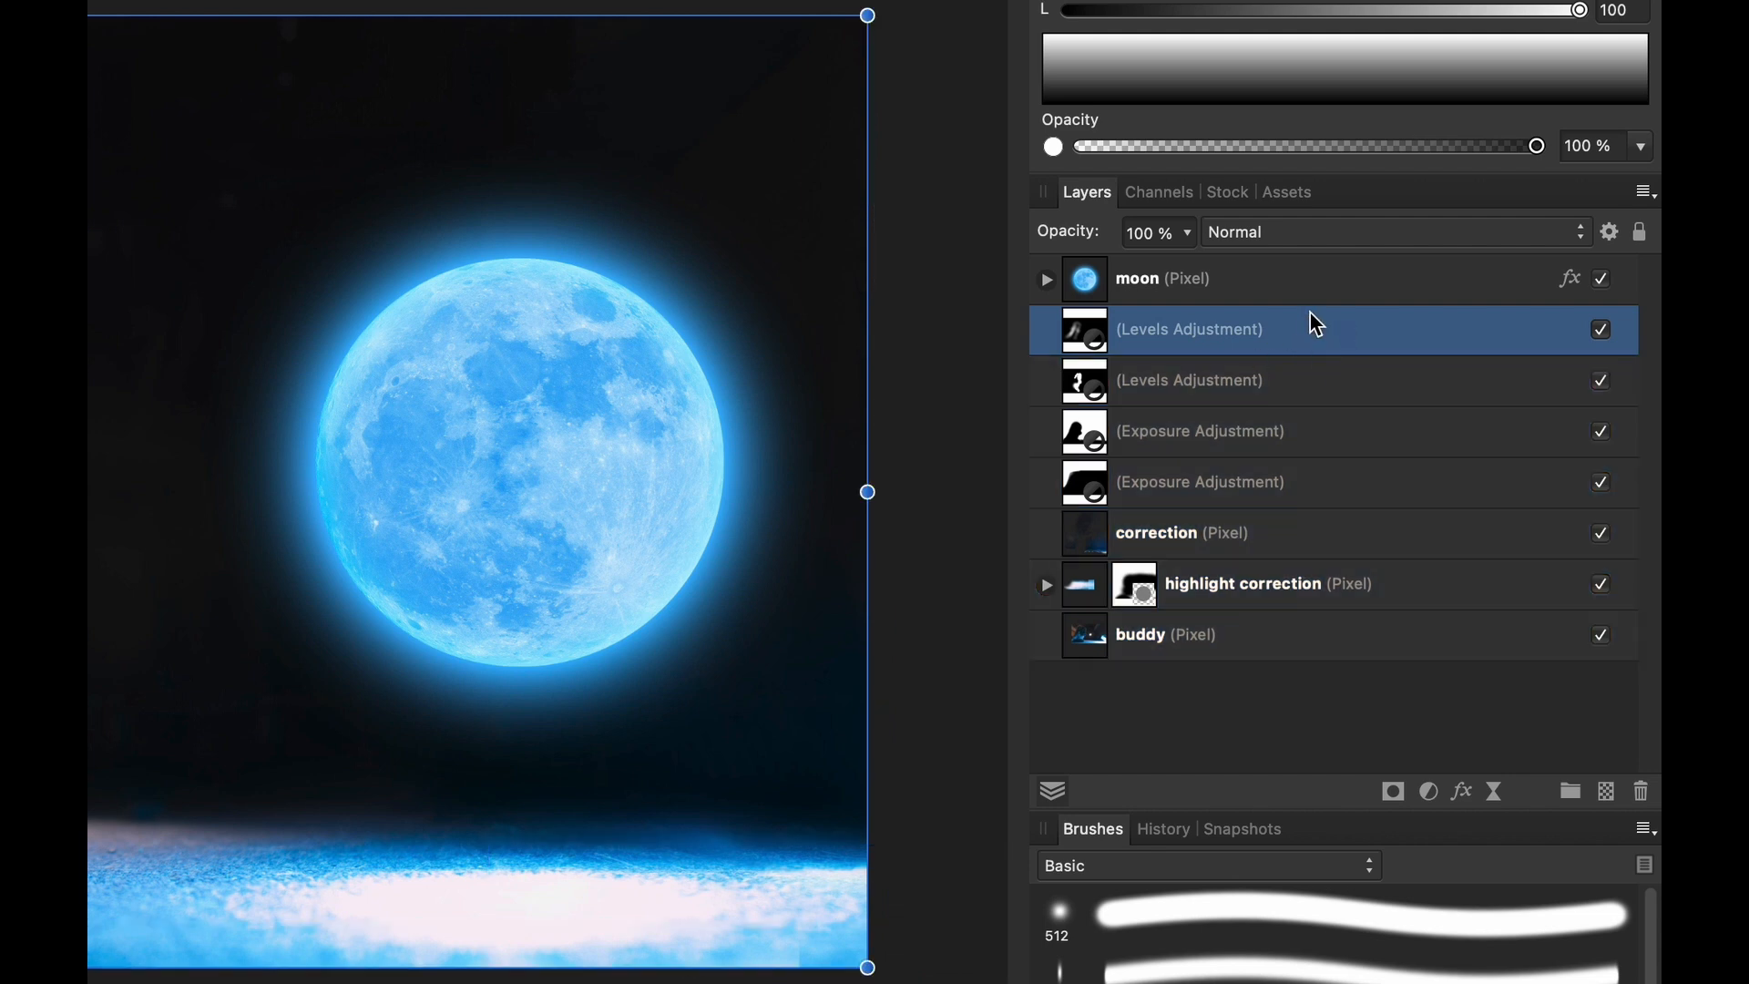
{"action": "left_click", "coordinate": [1237, 646], "text": "shift"}
{"action": "key", "text": "super+g"}
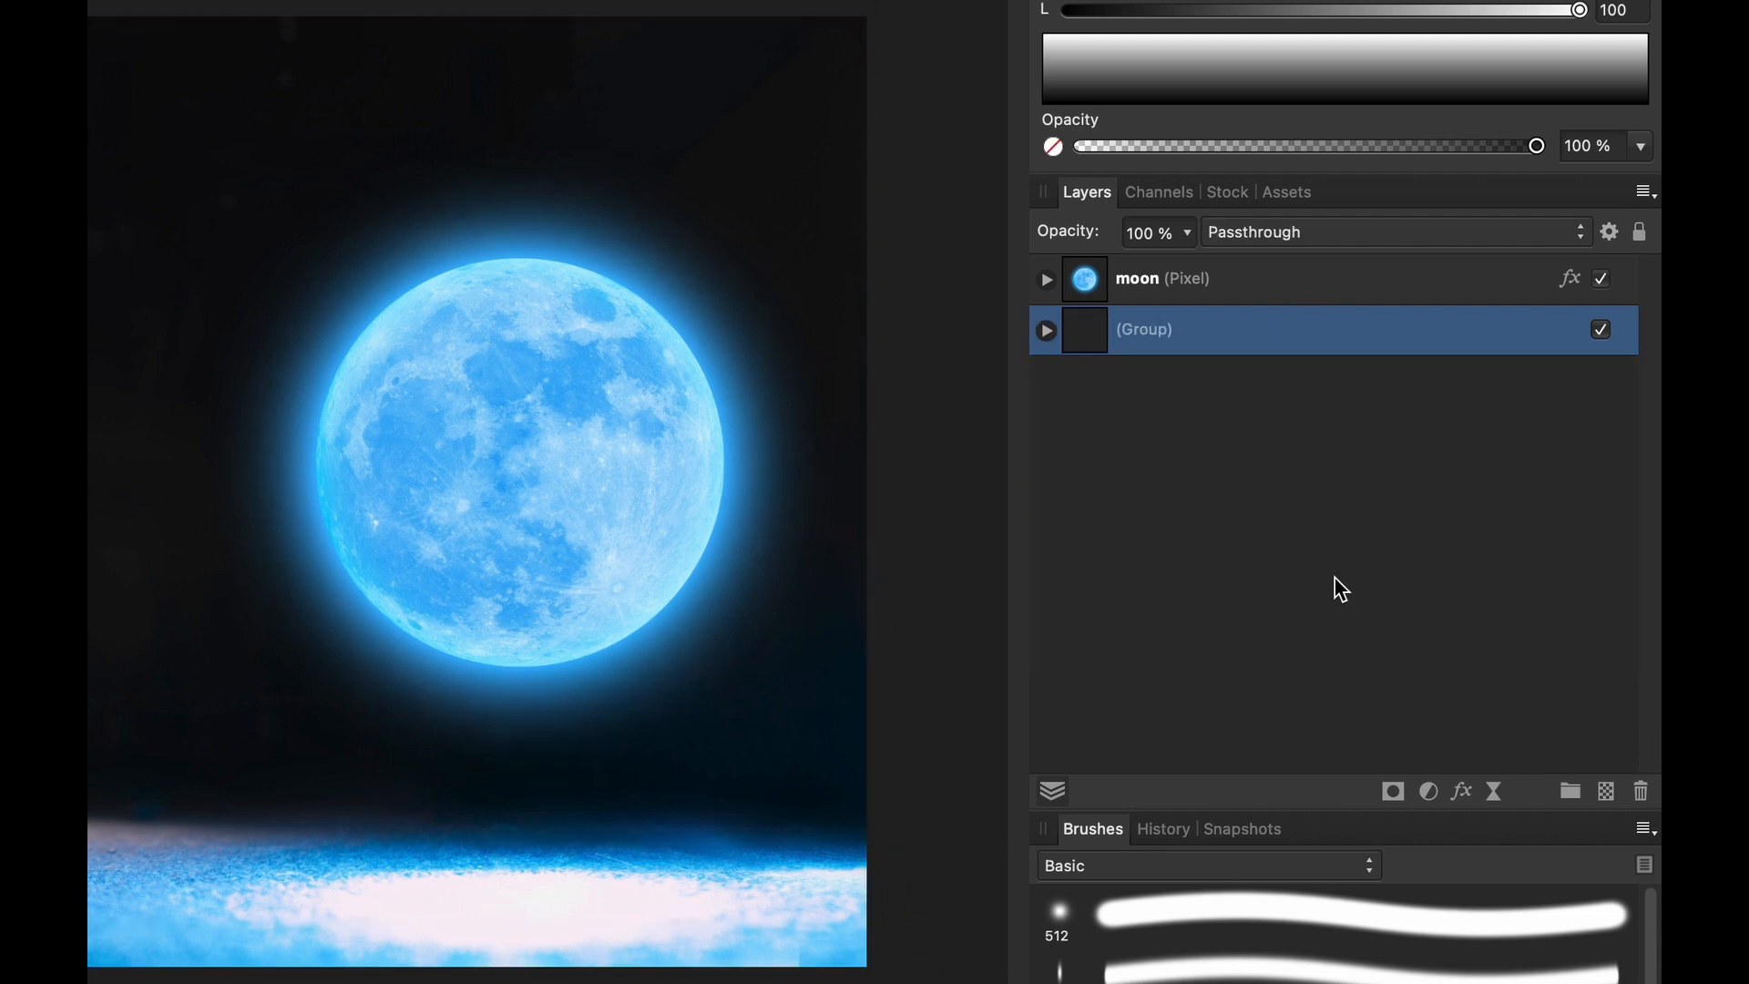
Toggle the new group's visibility to check its contents and rename the group as background.
{"action": "left_click", "coordinate": [1601, 330]}
{"action": "left_click", "coordinate": [1602, 332]}
{"action": "left_click", "coordinate": [1211, 288]}
{"action": "left_click", "coordinate": [1046, 281]}
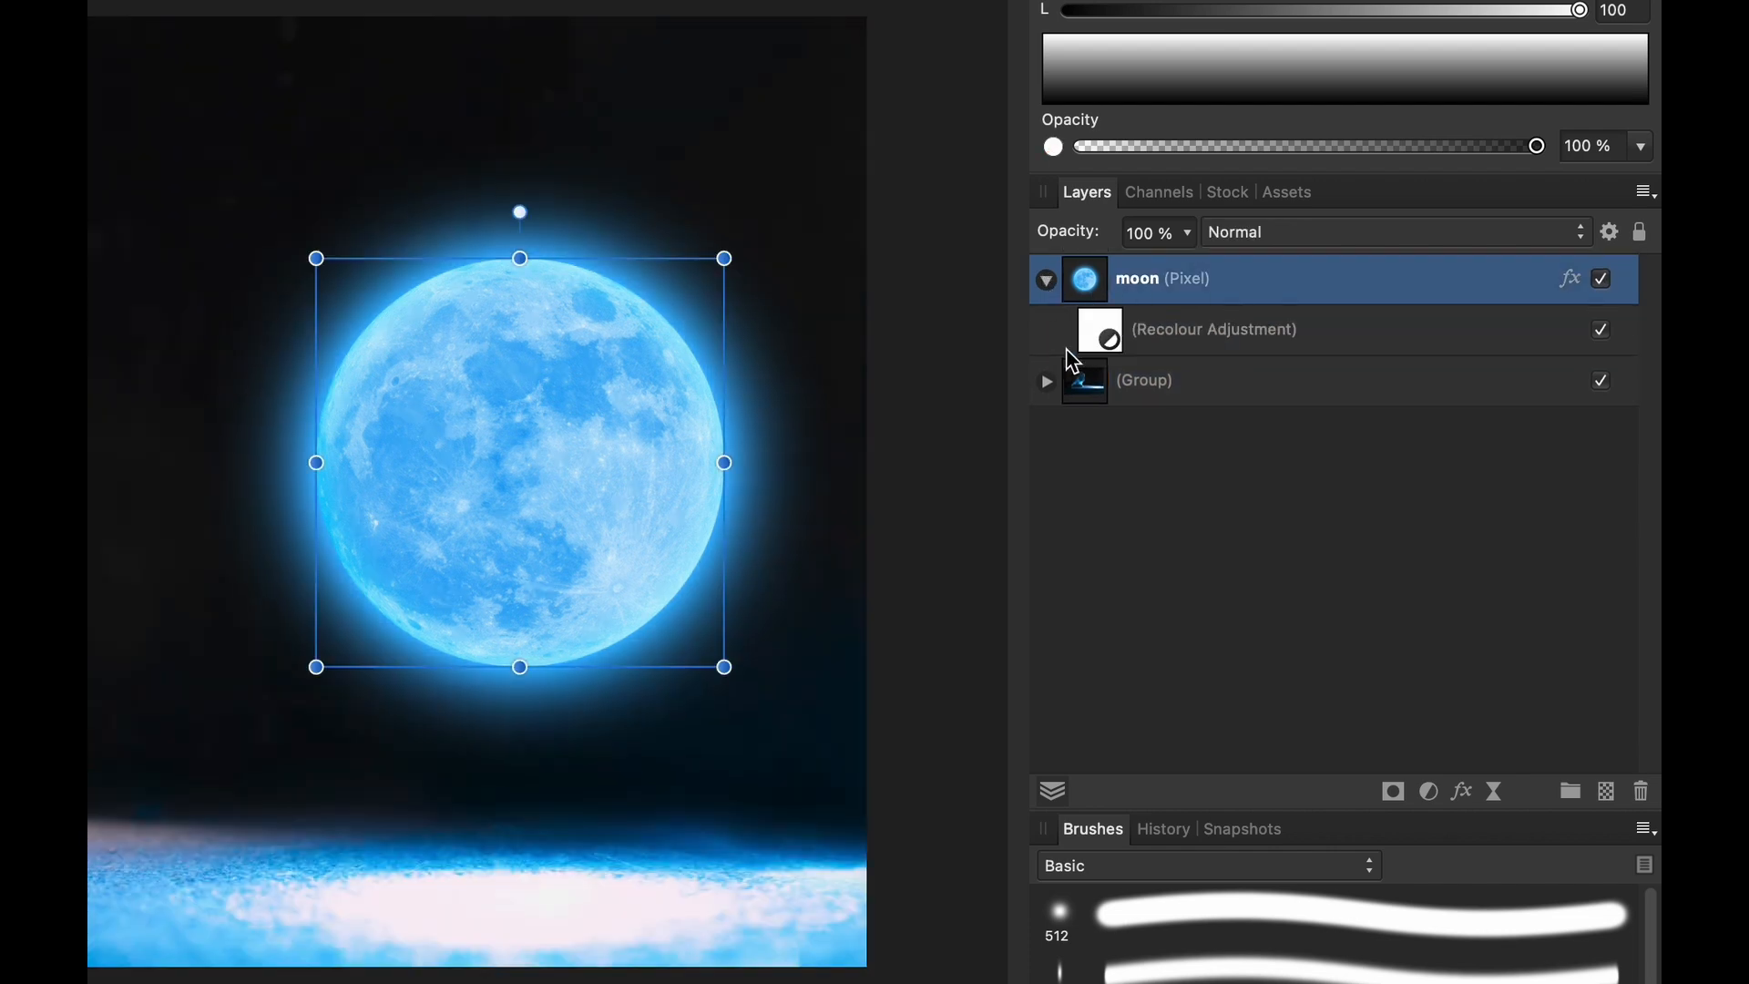
{"action": "double_click", "coordinate": [1144, 382]}
{"action": "type", "text": "background"}
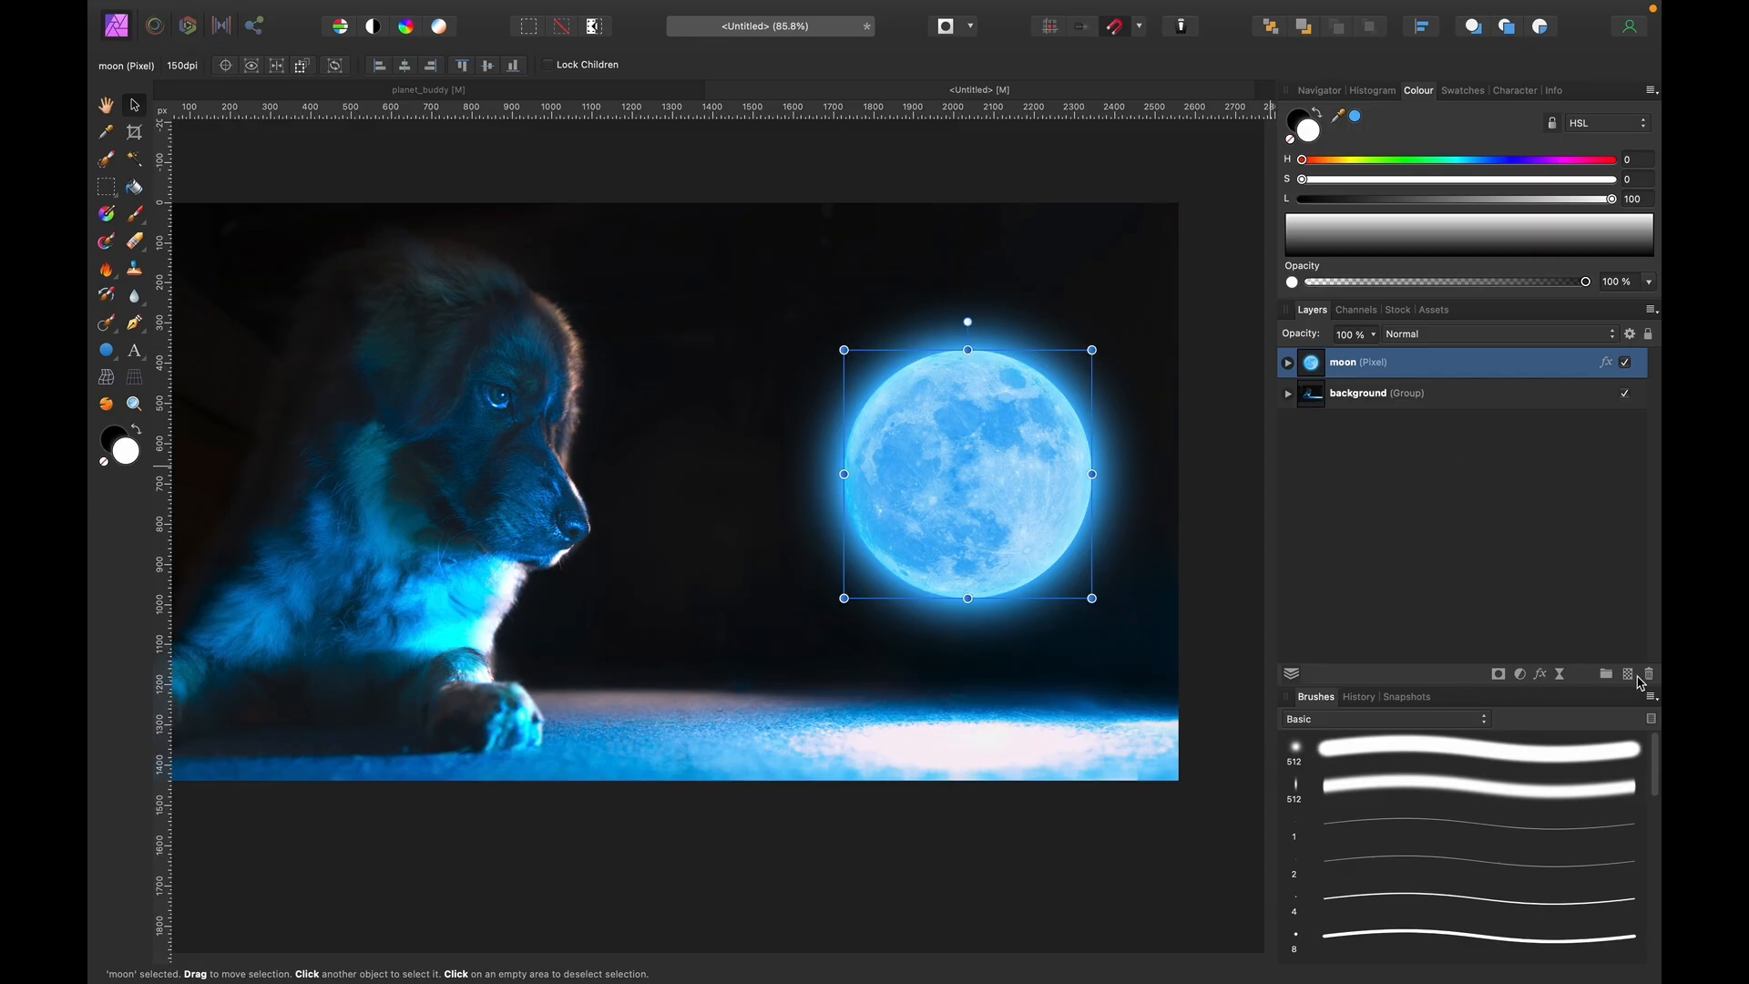
Add a pixel layer above the moon and dab soft white on the moon's centre with a 1184.3 px brush.
{"action": "left_click", "coordinate": [1628, 673]}
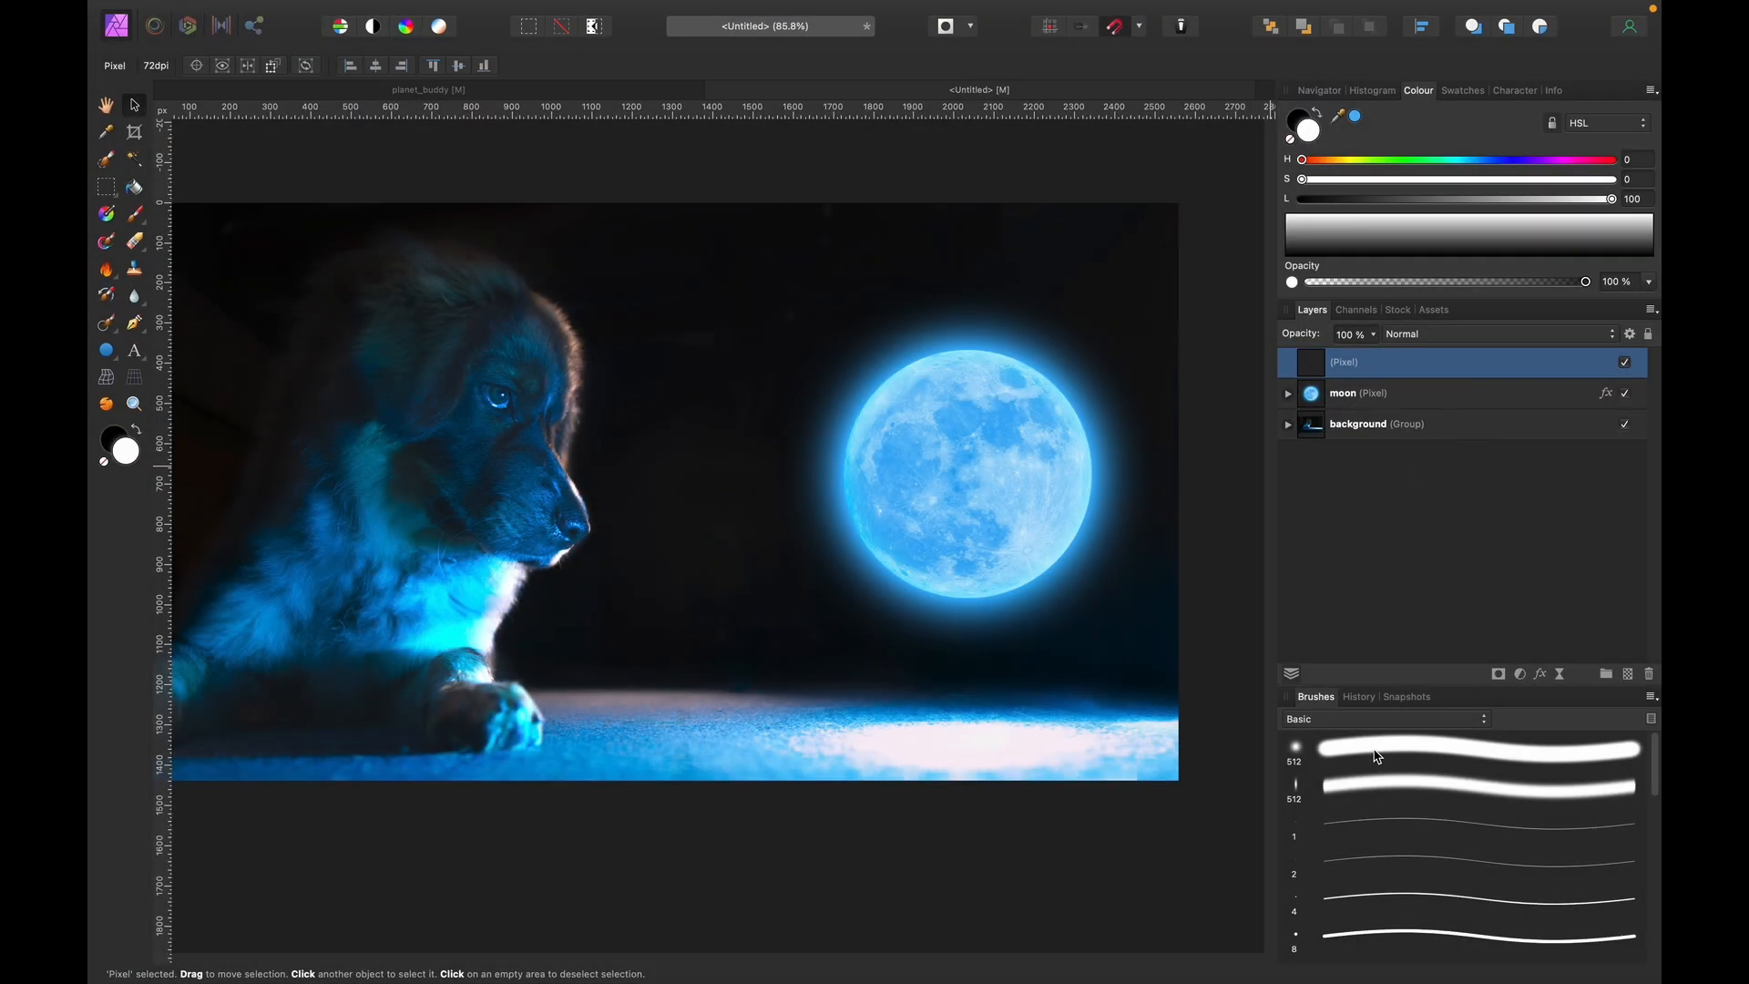
{"action": "left_click", "coordinate": [1376, 756]}
{"action": "key", "text": "b"}
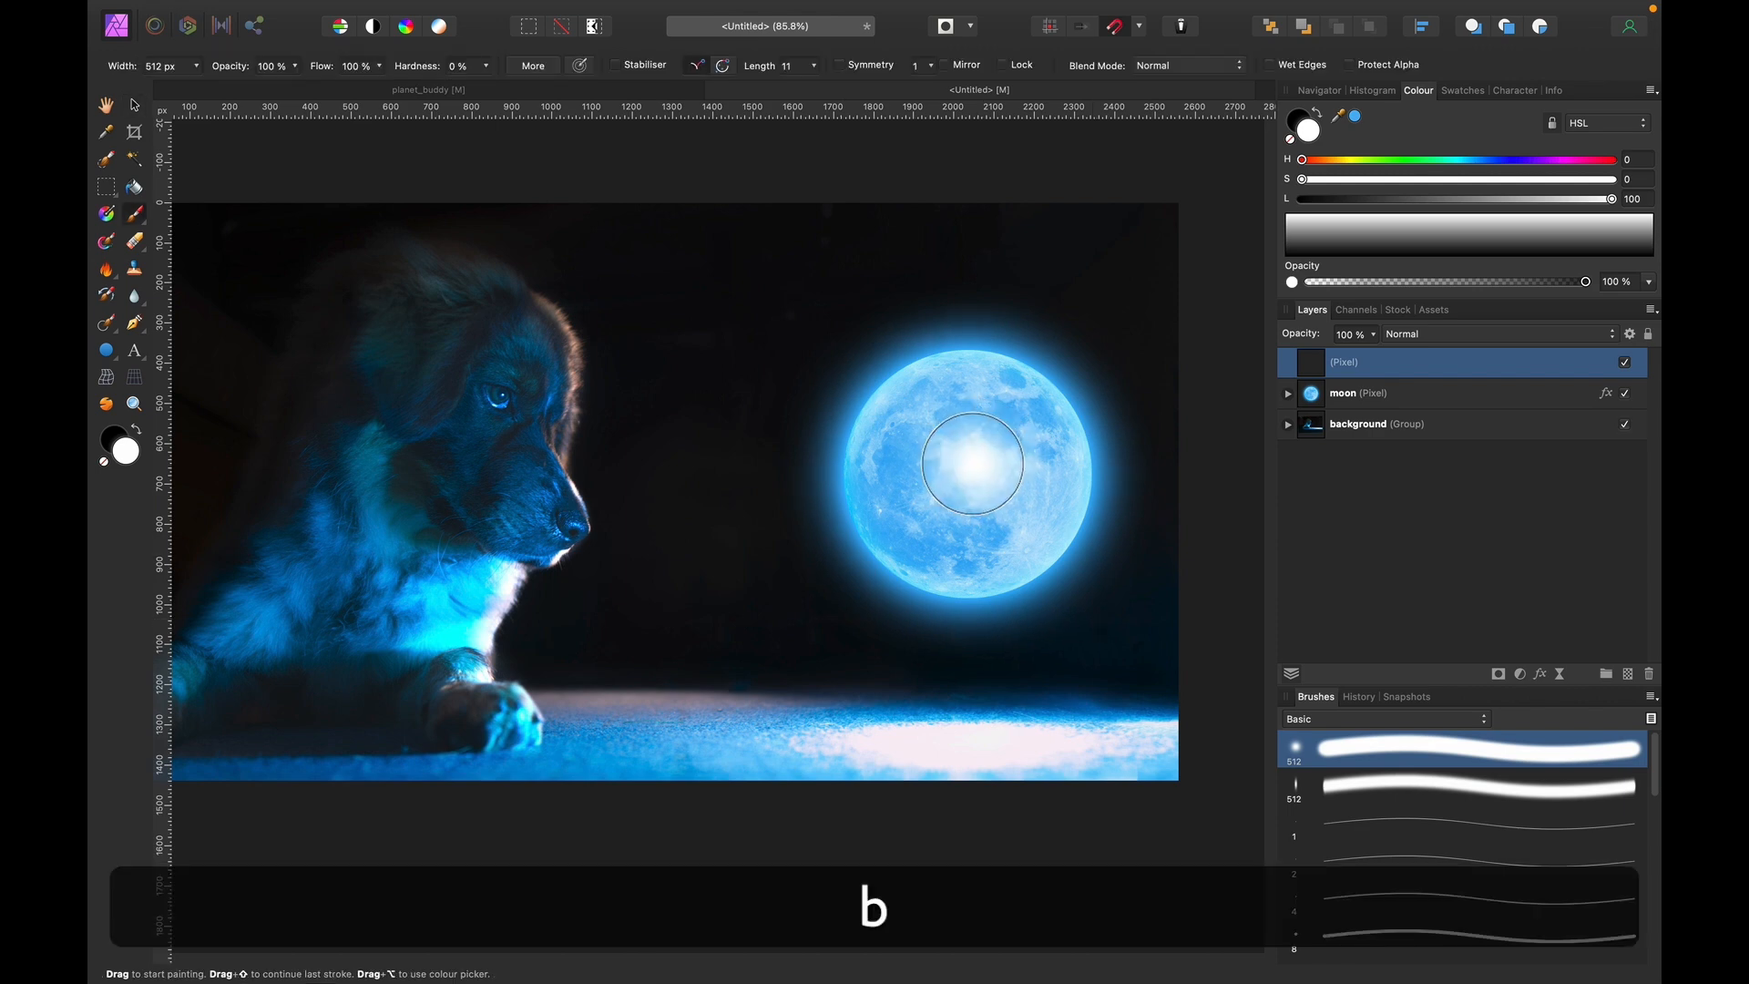
{"action": "key", "text": "bracketright"}
{"action": "key", "text": "bracketright"}
{"action": "key", "text": "bracketright"}
{"action": "key", "text": "bracketright"}
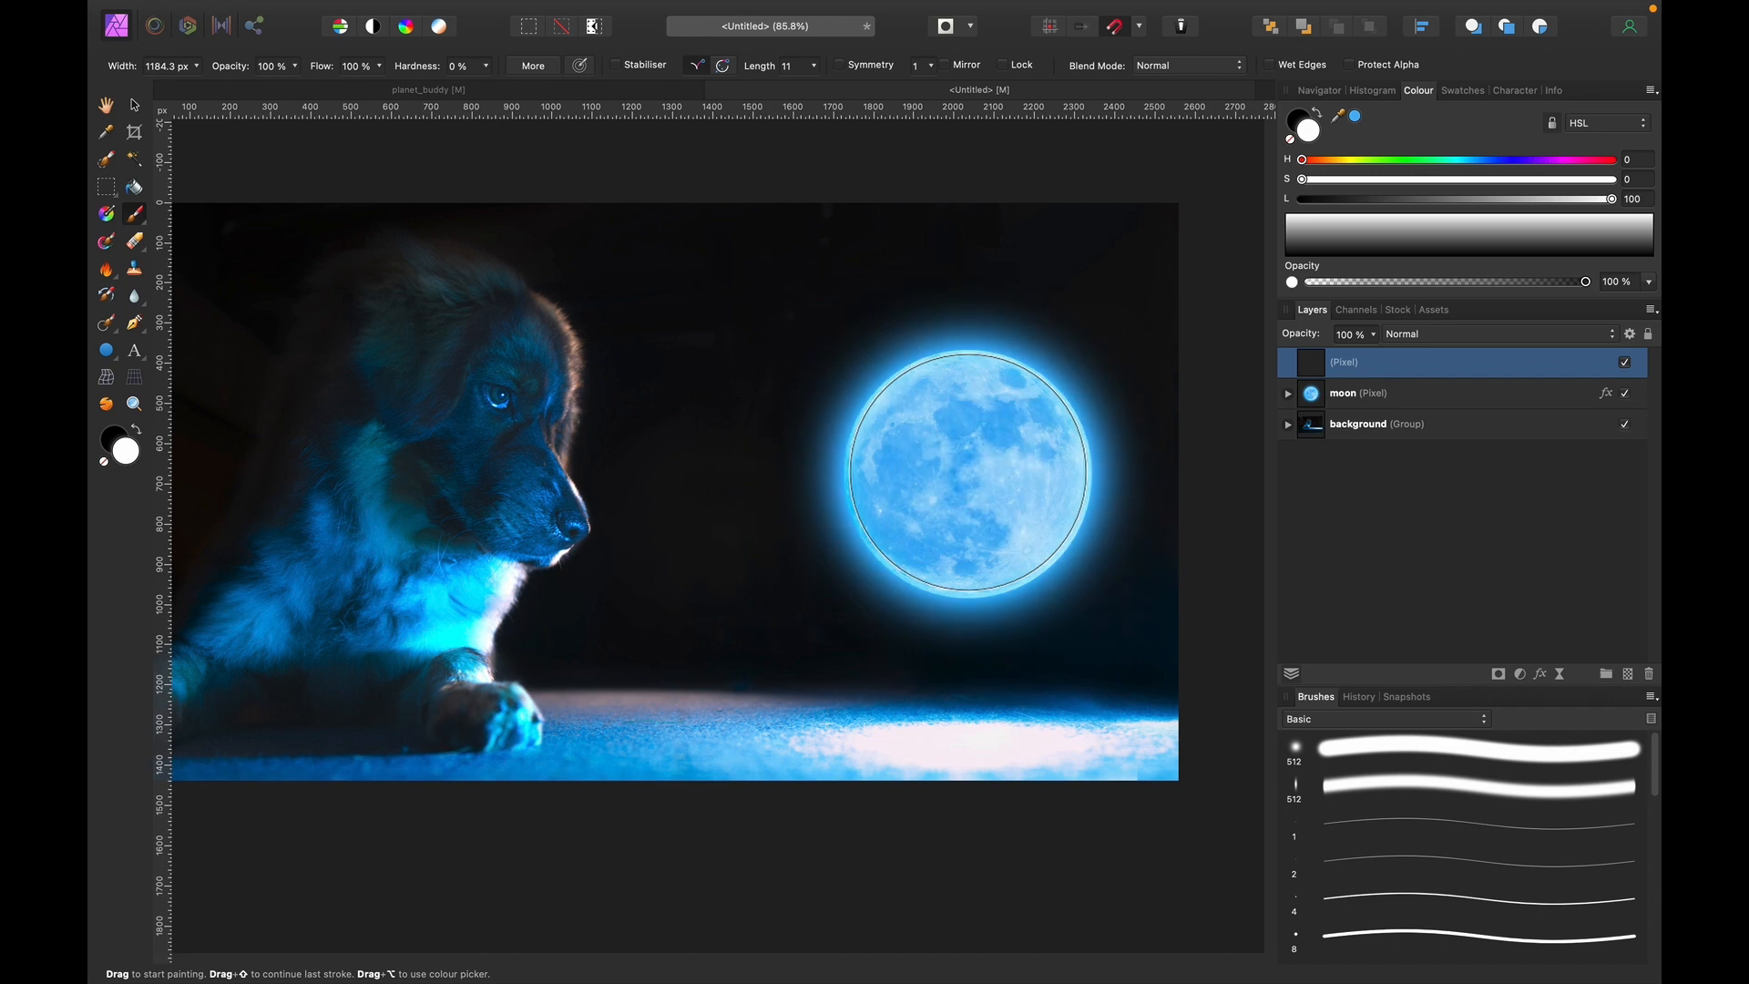
Set the painted light layer to Overlay at 53% opacity and switch it off and on to compare.
{"action": "left_click", "coordinate": [1418, 335]}
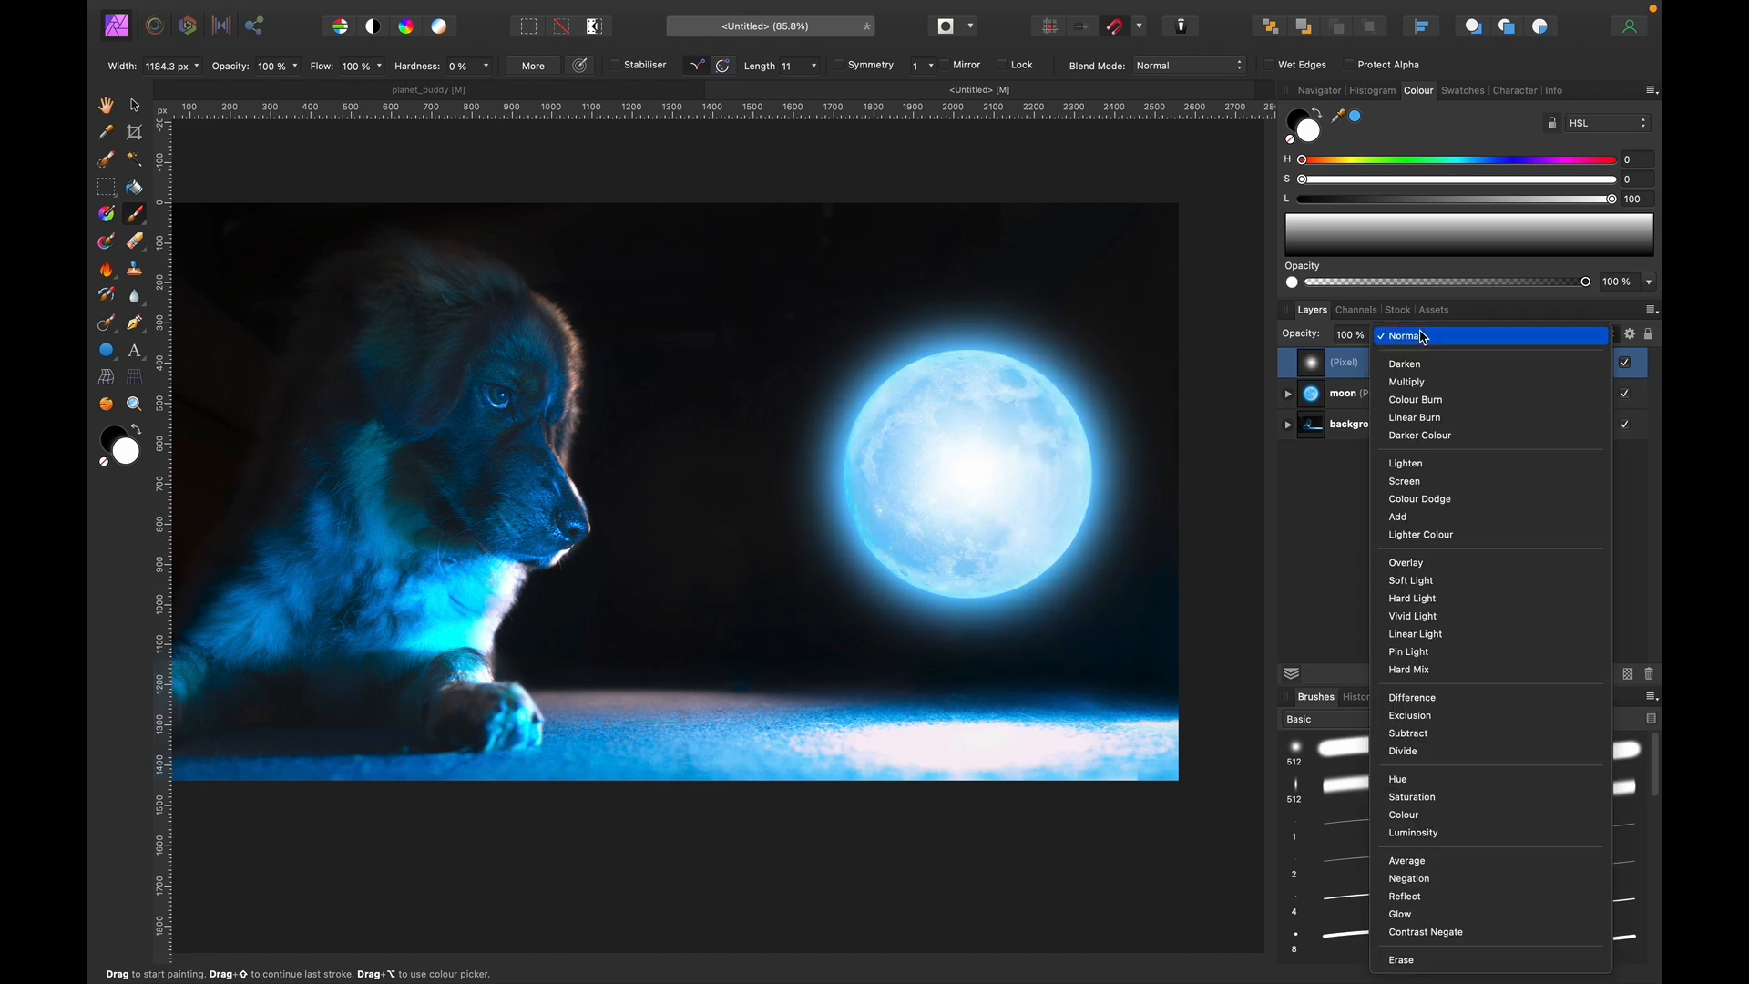
{"action": "left_click", "coordinate": [1417, 562]}
{"action": "left_click_drag", "start_coordinate": [1314, 339], "coordinate": [1280, 350]}
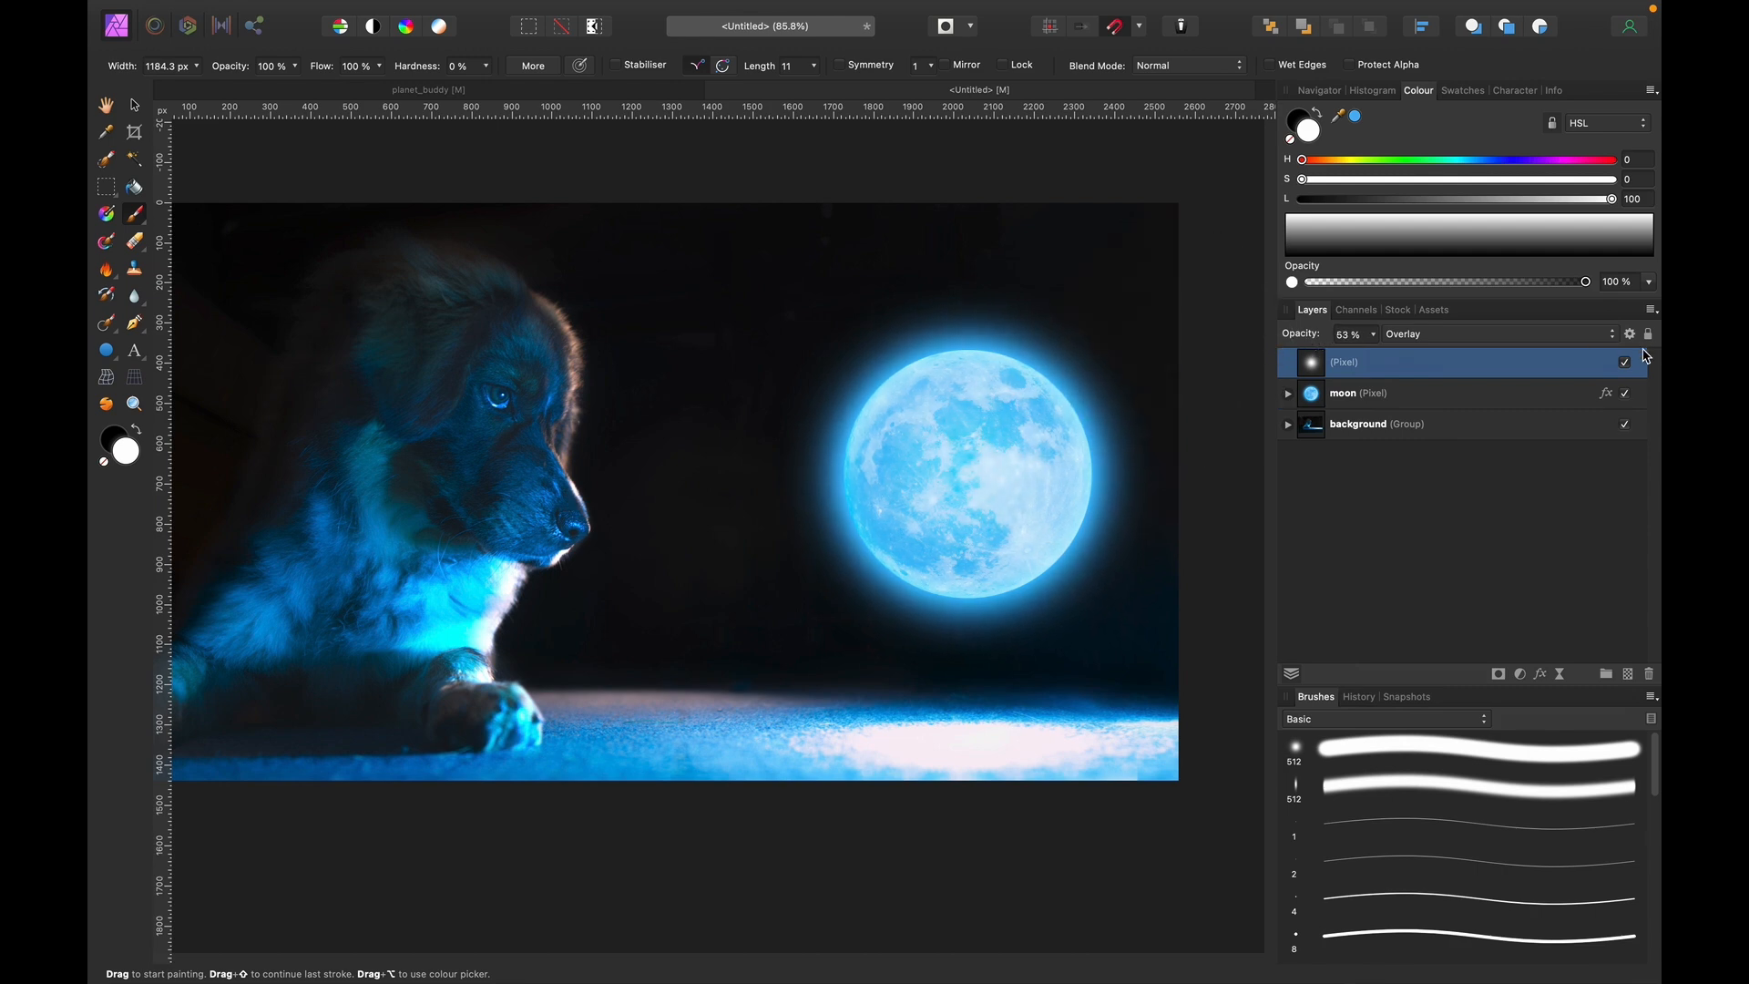
{"action": "left_click", "coordinate": [1624, 364]}
{"action": "left_click", "coordinate": [1625, 365]}
{"action": "left_click", "coordinate": [1625, 364]}
{"action": "left_click", "coordinate": [1625, 365]}
Add a second pixel layer on top and dab soft white over the moon and its surroundings with a 2071.3 px brush.
{"action": "left_click", "coordinate": [1629, 675]}
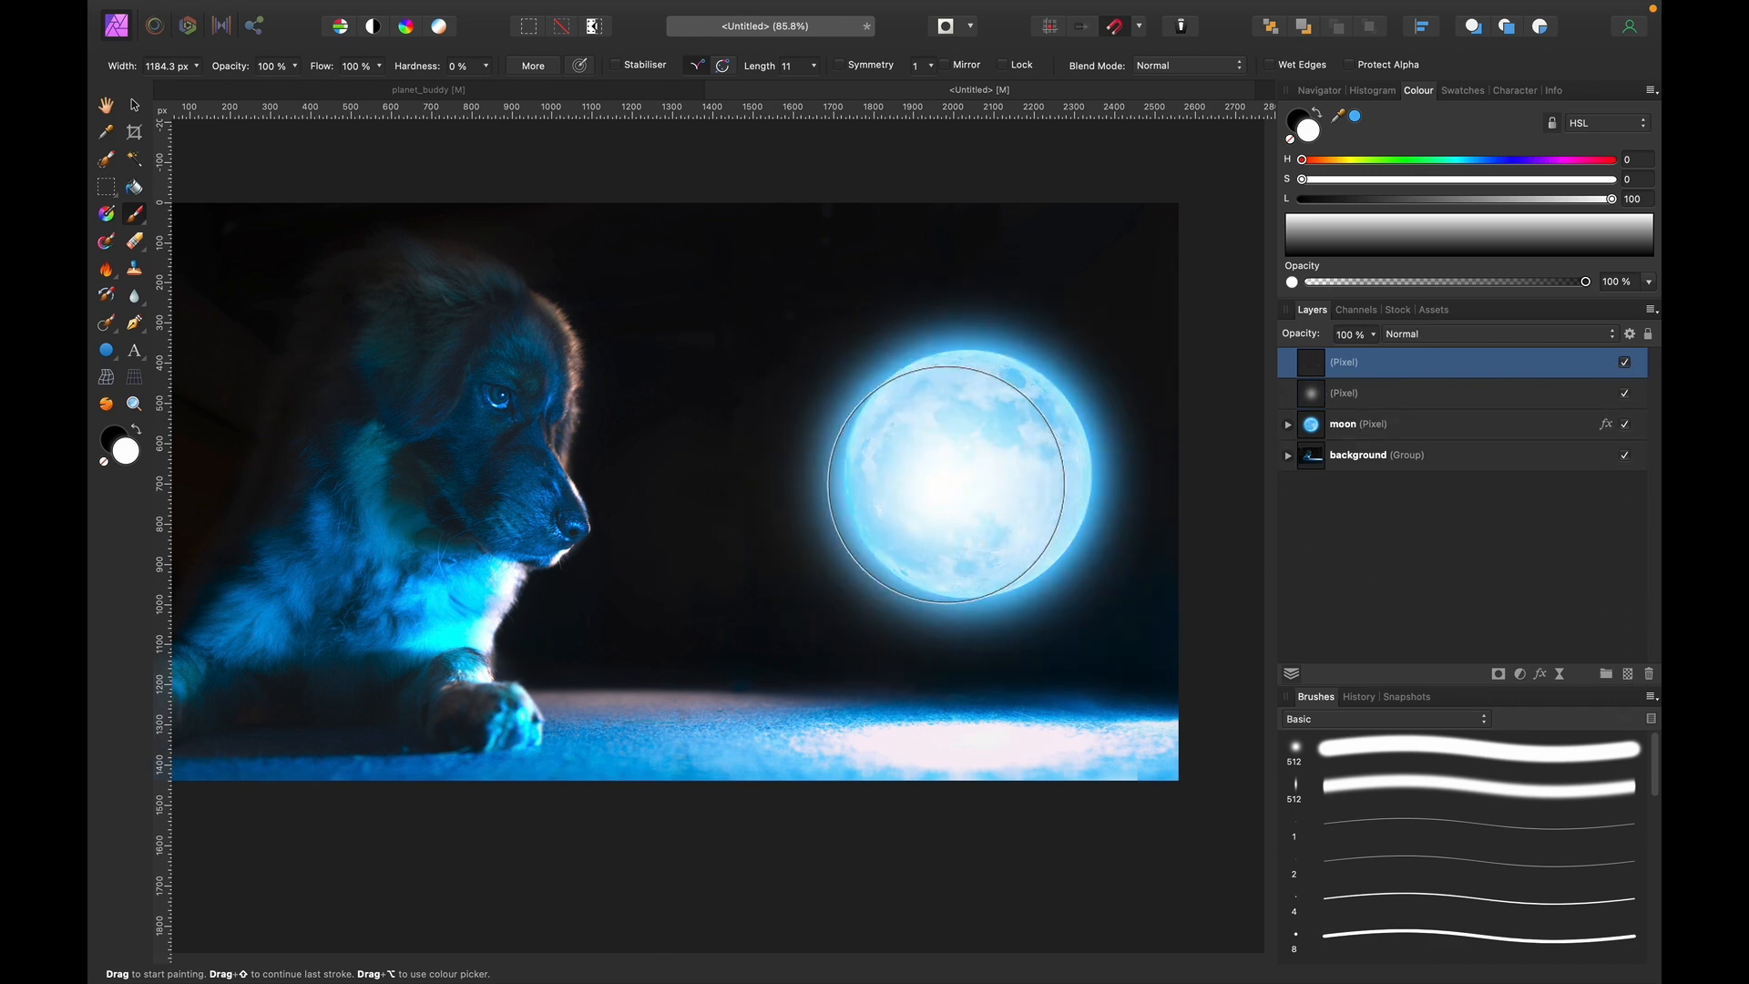
{"action": "key", "text": "bracketright"}
{"action": "key", "text": "bracketright"}
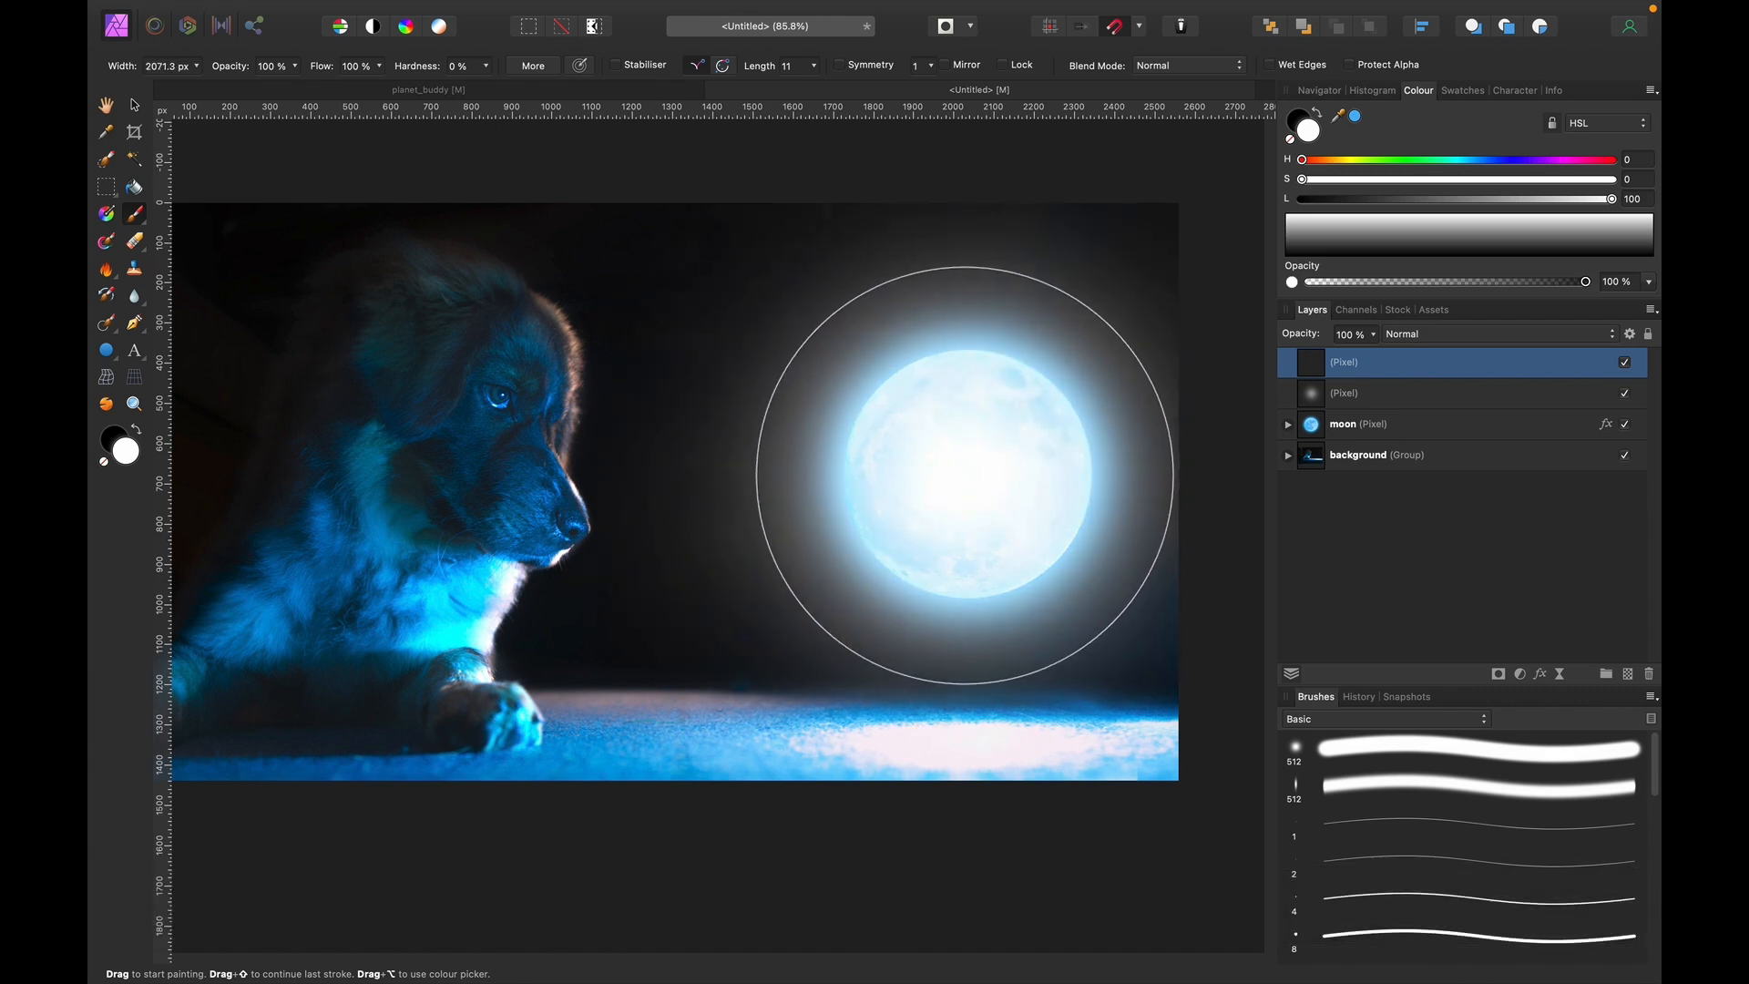
{"action": "left_click", "coordinate": [972, 470]}
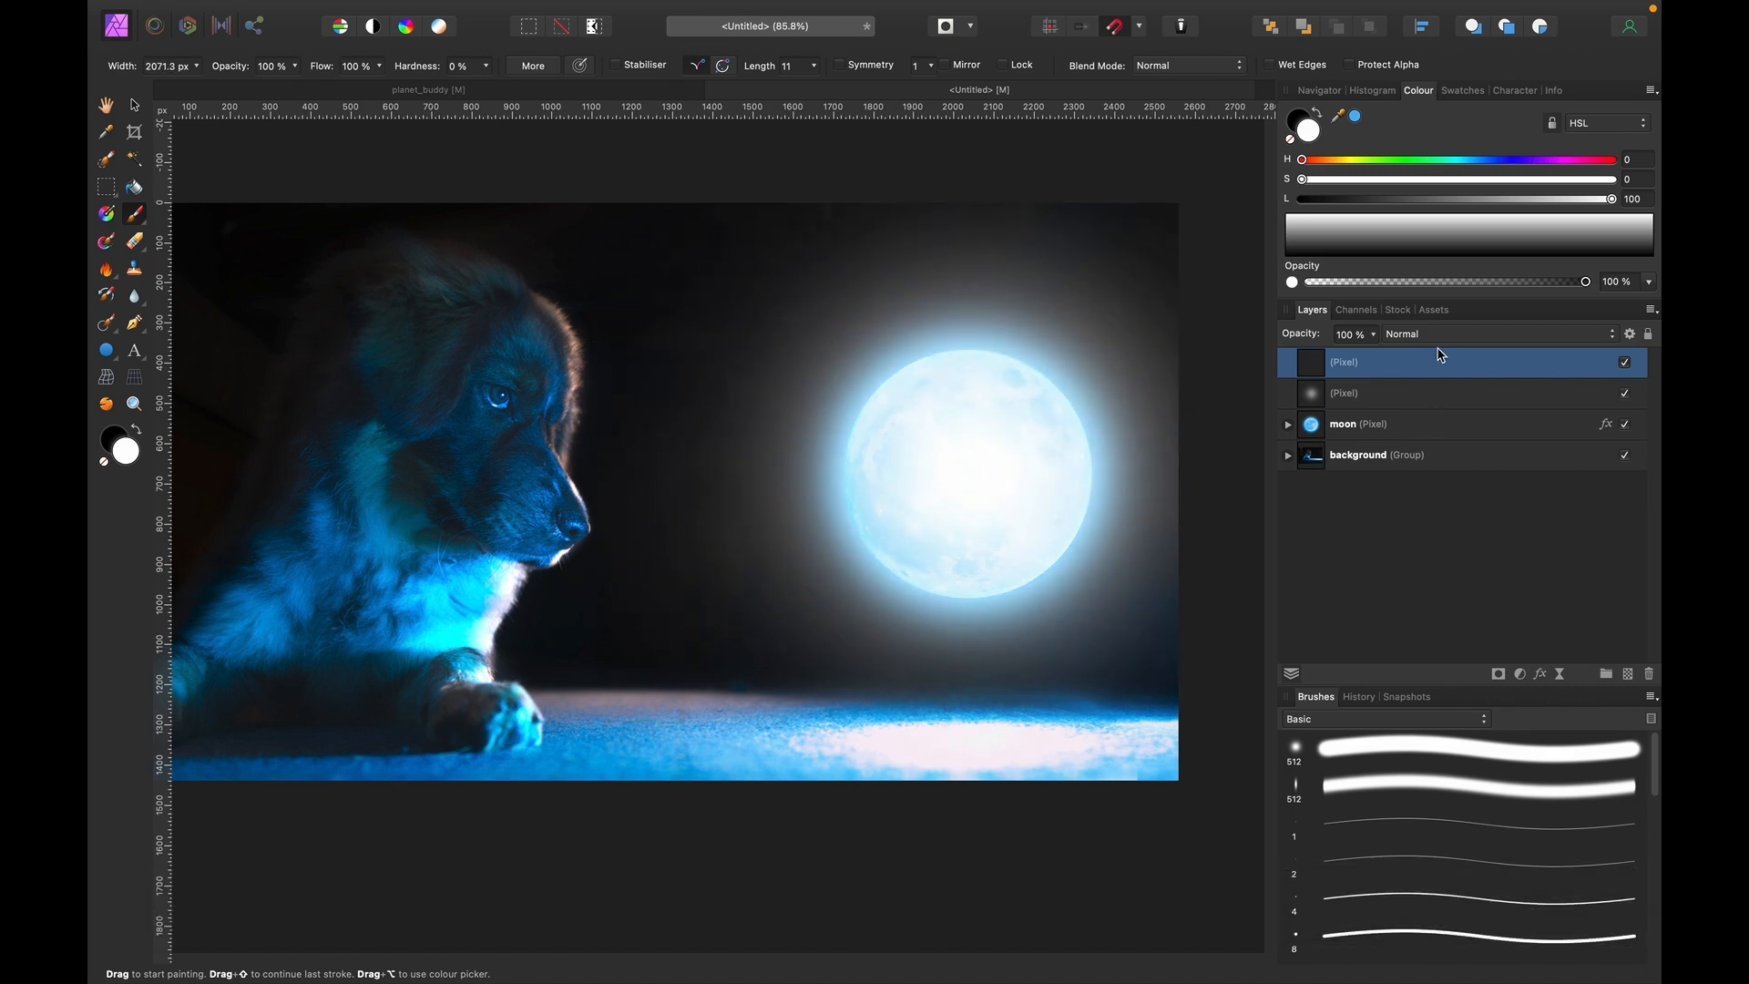
Set the second, wider light layer to Overlay at 30% opacity.
{"action": "left_click", "coordinate": [1439, 337]}
{"action": "left_click", "coordinate": [1412, 564]}
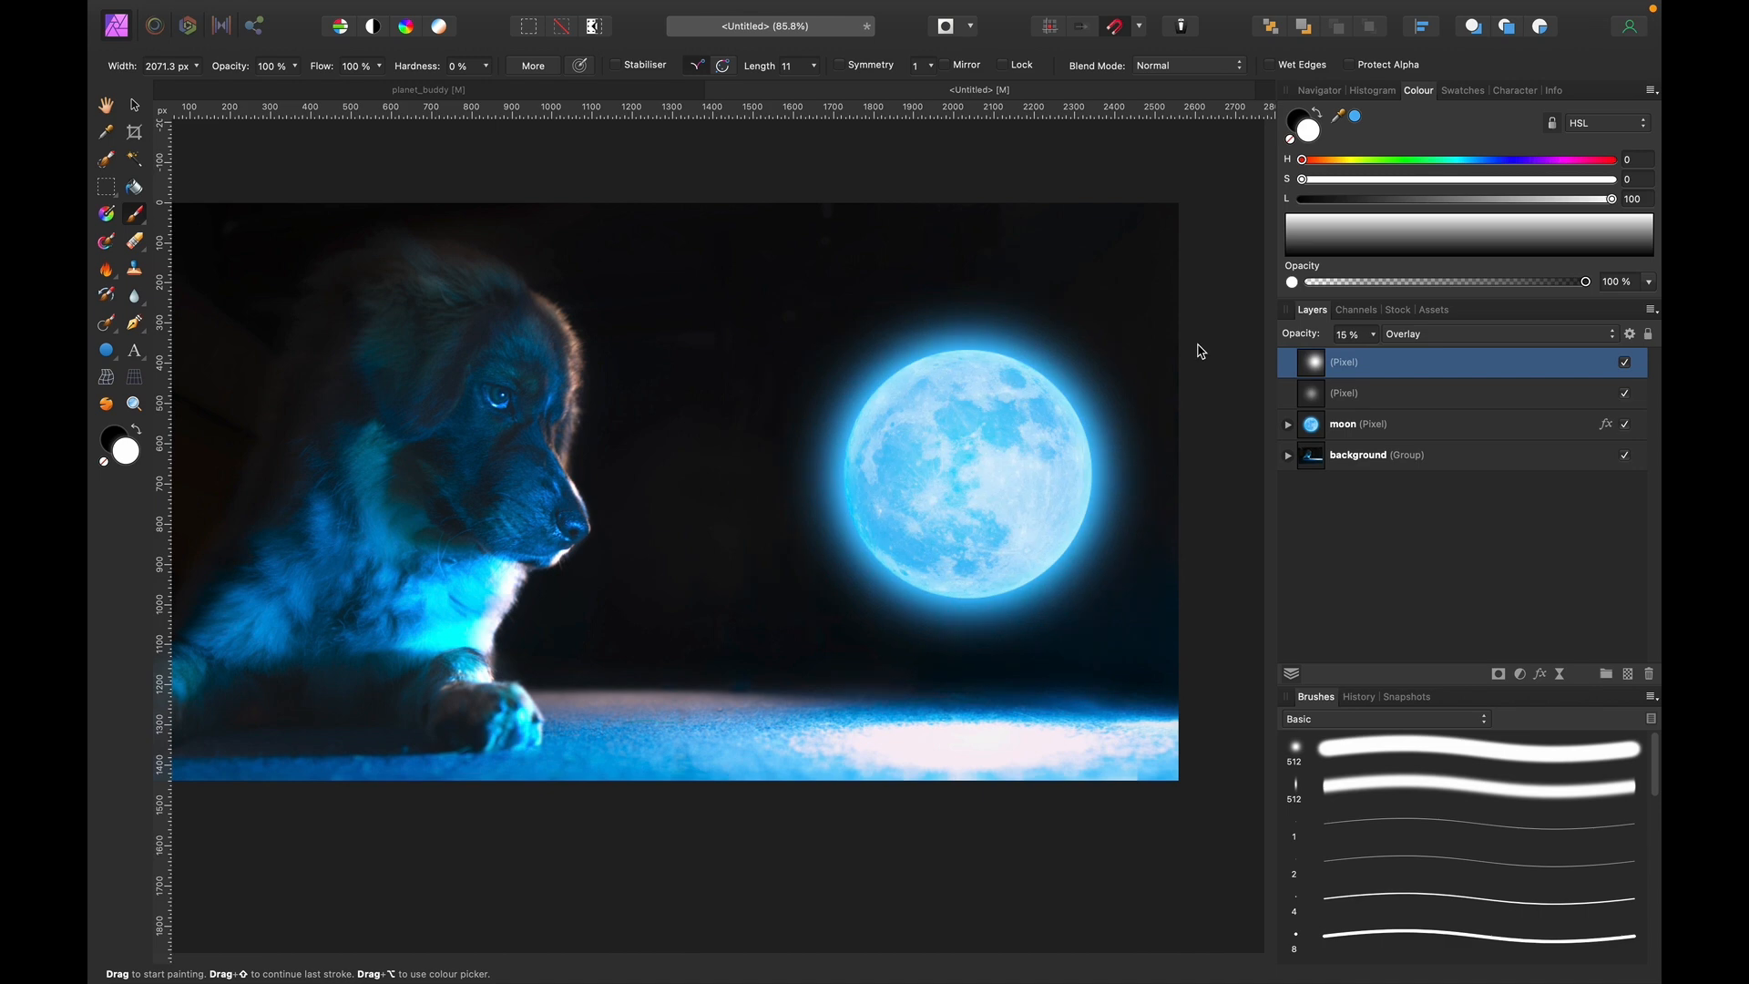
{"action": "key", "text": "0"}
{"action": "key", "text": "0"}
{"action": "key", "text": "5"}
{"action": "key", "text": "1"}
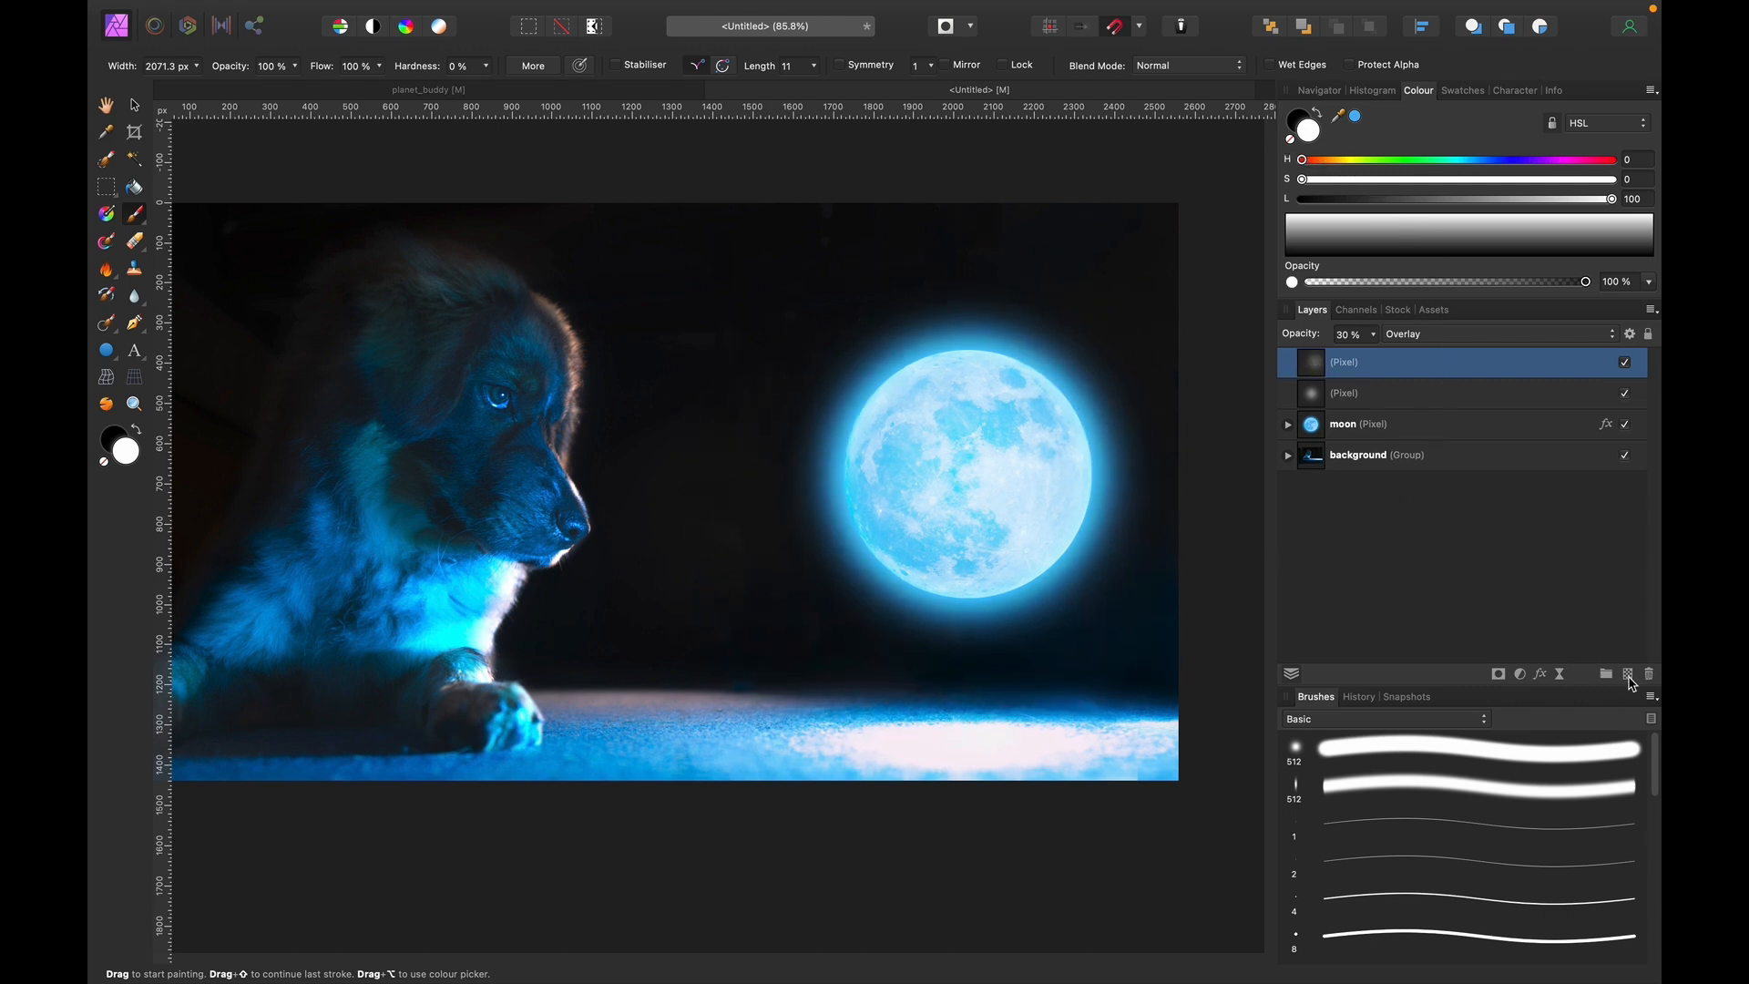
Add a third pixel layer on top and dab soft white on the moon's centre with a 763.6 px brush.
{"action": "left_click", "coordinate": [1628, 674]}
{"action": "key", "text": "bracketleft"}
{"action": "key", "text": "bracketleft"}
{"action": "key", "text": "bracketleft"}
{"action": "key", "text": "bracketleft"}
{"action": "key", "text": "bracketleft"}
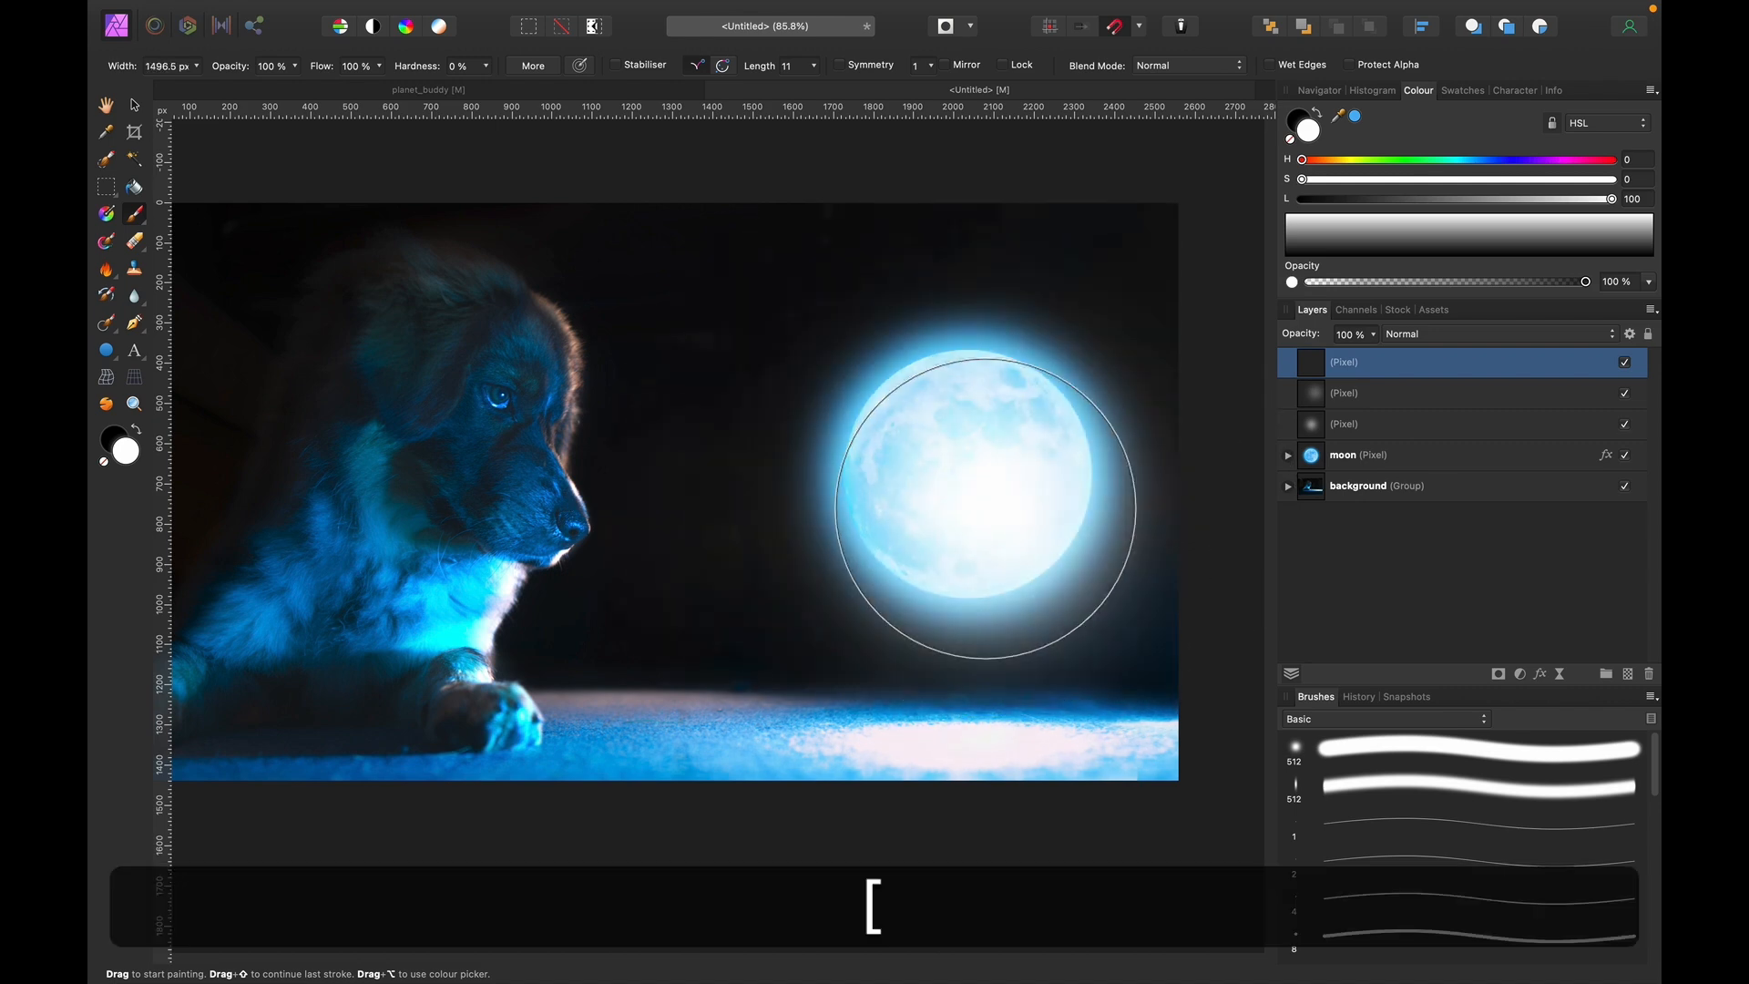
{"action": "key", "text": "bracketleft"}
{"action": "key", "text": "bracketright"}
{"action": "left_click", "coordinate": [968, 474]}
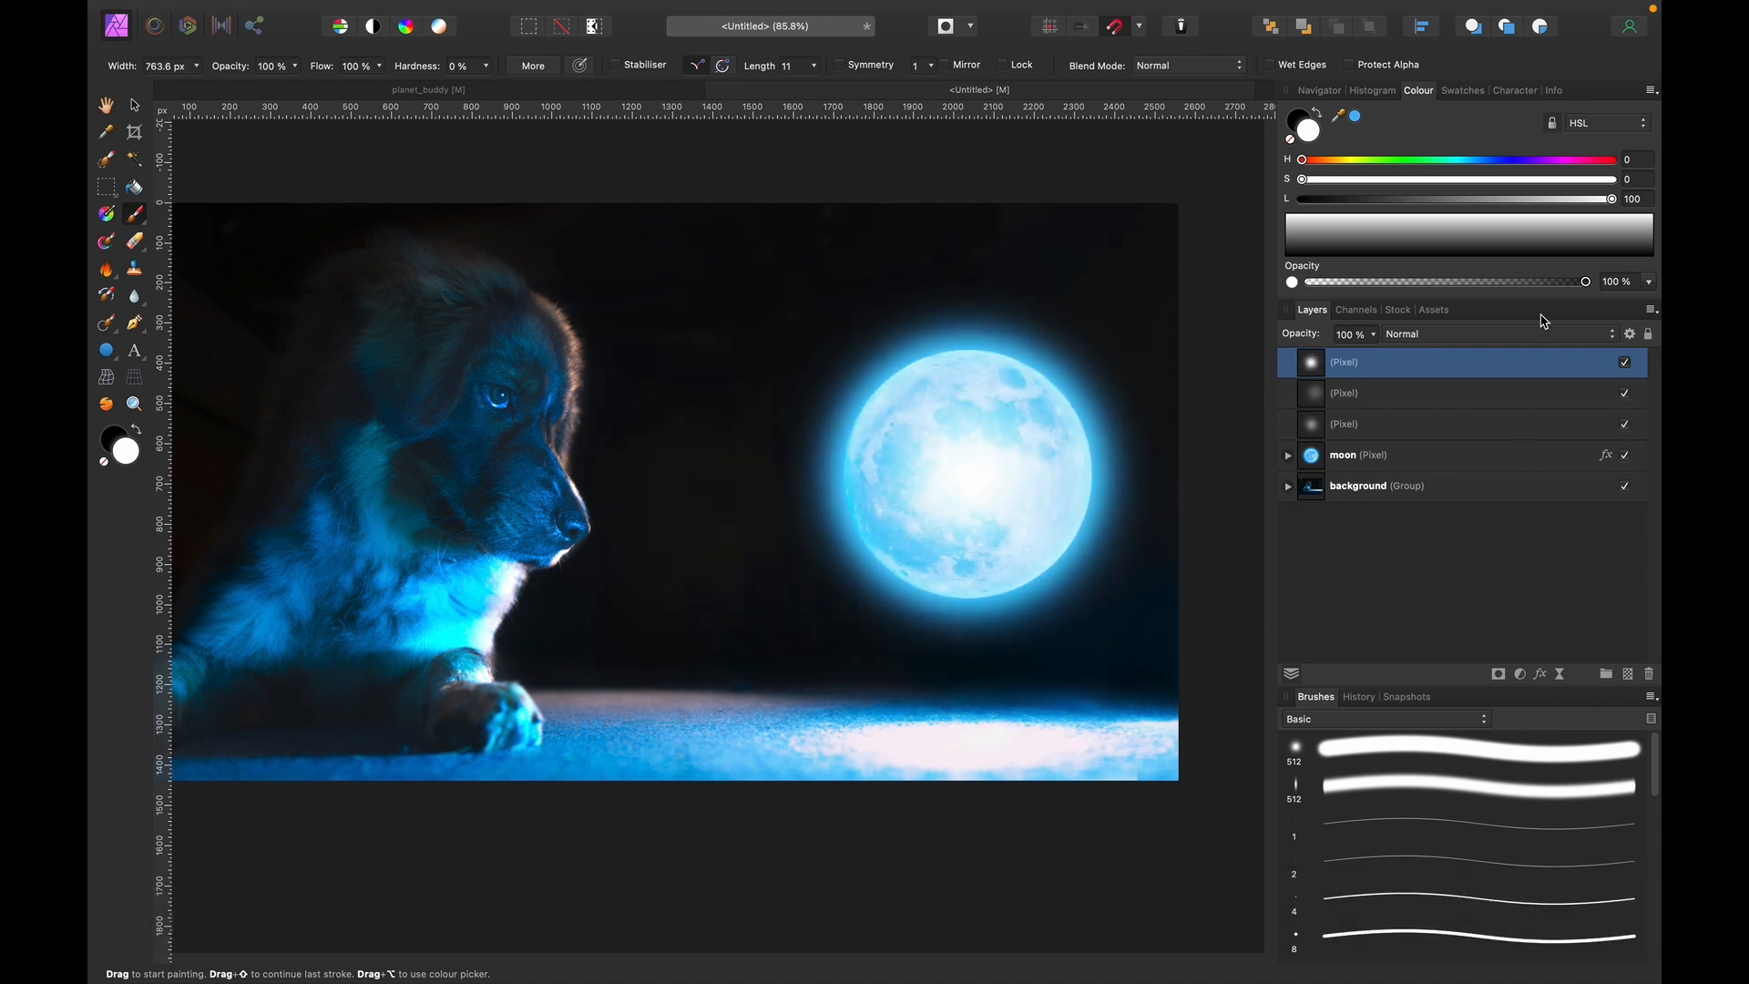
Set the third, smallest light layer to Overlay at 35% opacity.
{"action": "left_click", "coordinate": [1510, 340]}
{"action": "left_click", "coordinate": [1409, 563]}
{"action": "key", "text": "3"}
{"action": "key", "text": "7"}
{"action": "key", "text": "4"}
{"action": "key", "text": "3"}
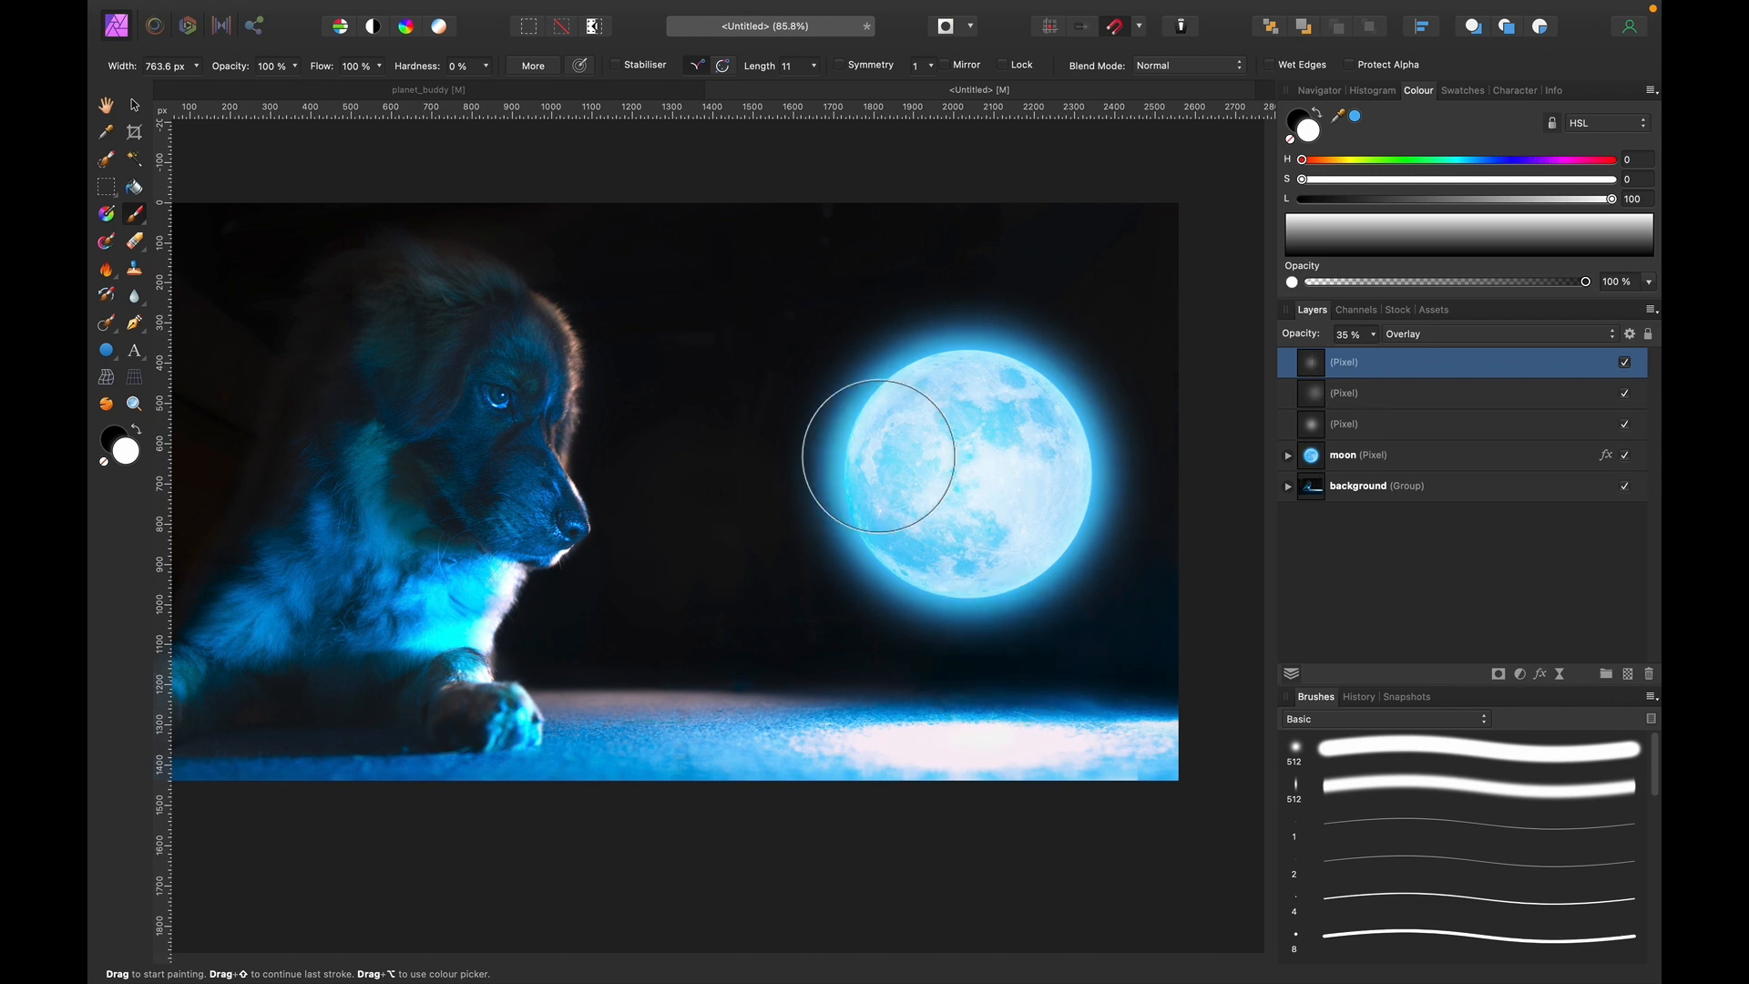
Open the moon layer in the Liquify Persona and choose the Liquify Pinch Tool.
{"action": "left_click", "coordinate": [1393, 455]}
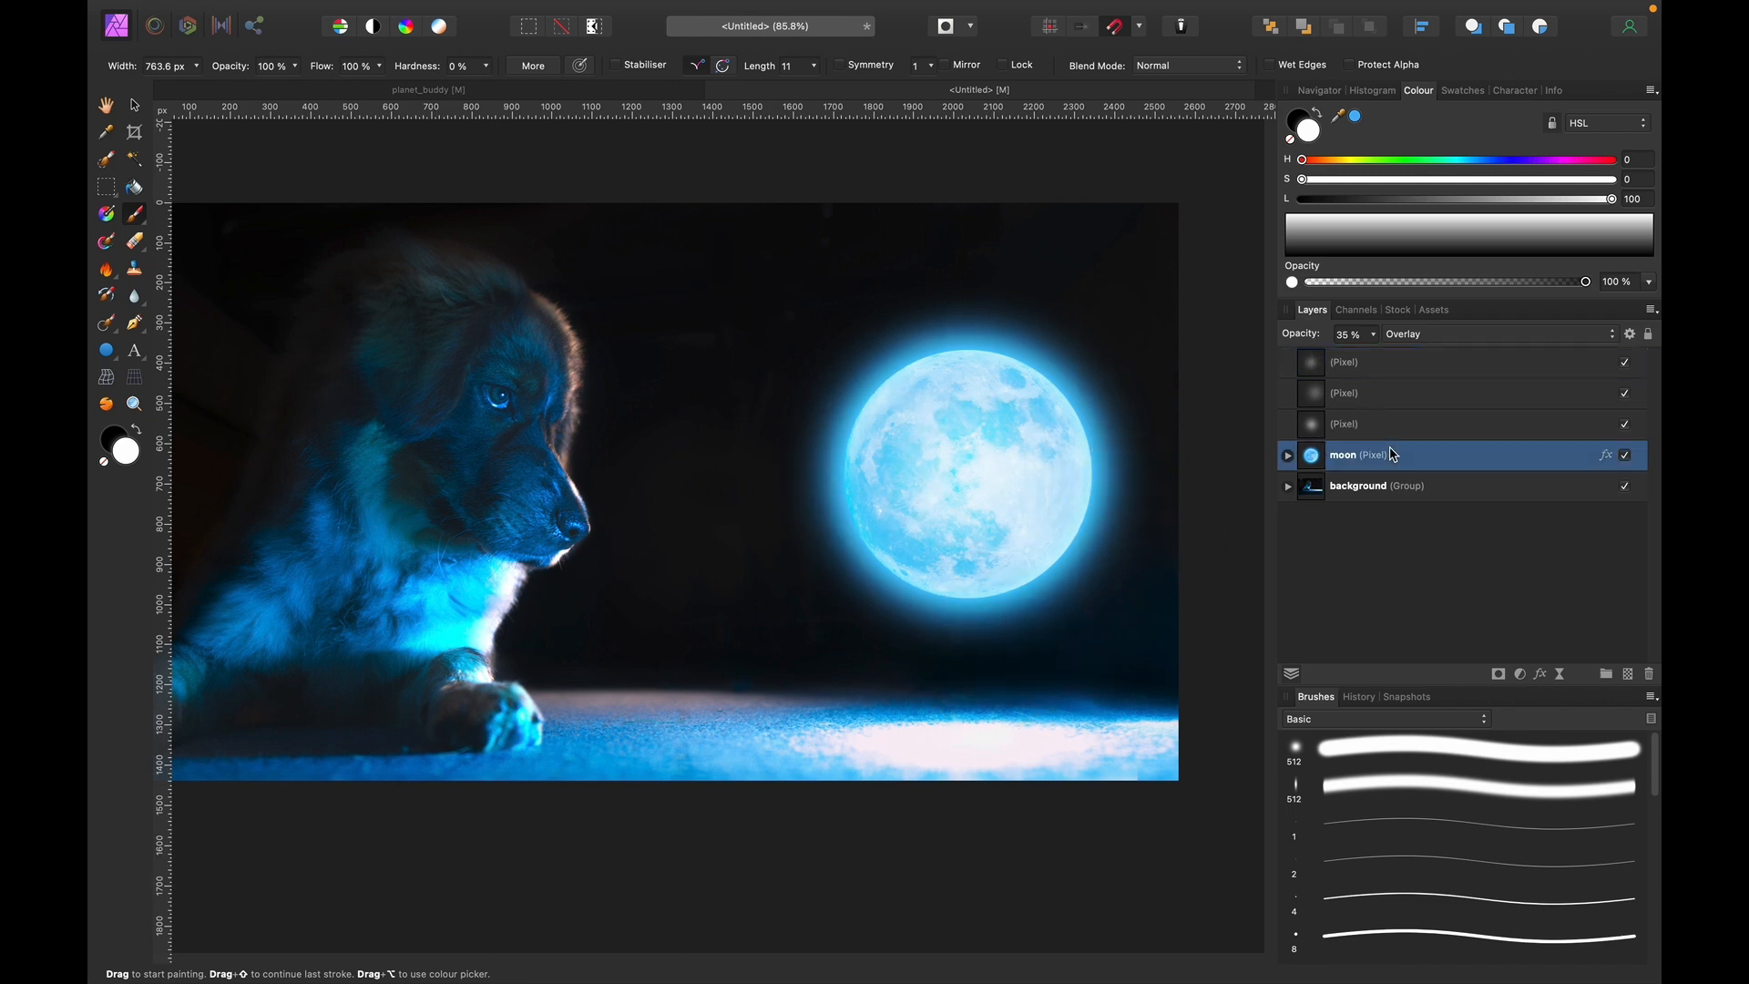
{"action": "left_click", "coordinate": [1287, 454]}
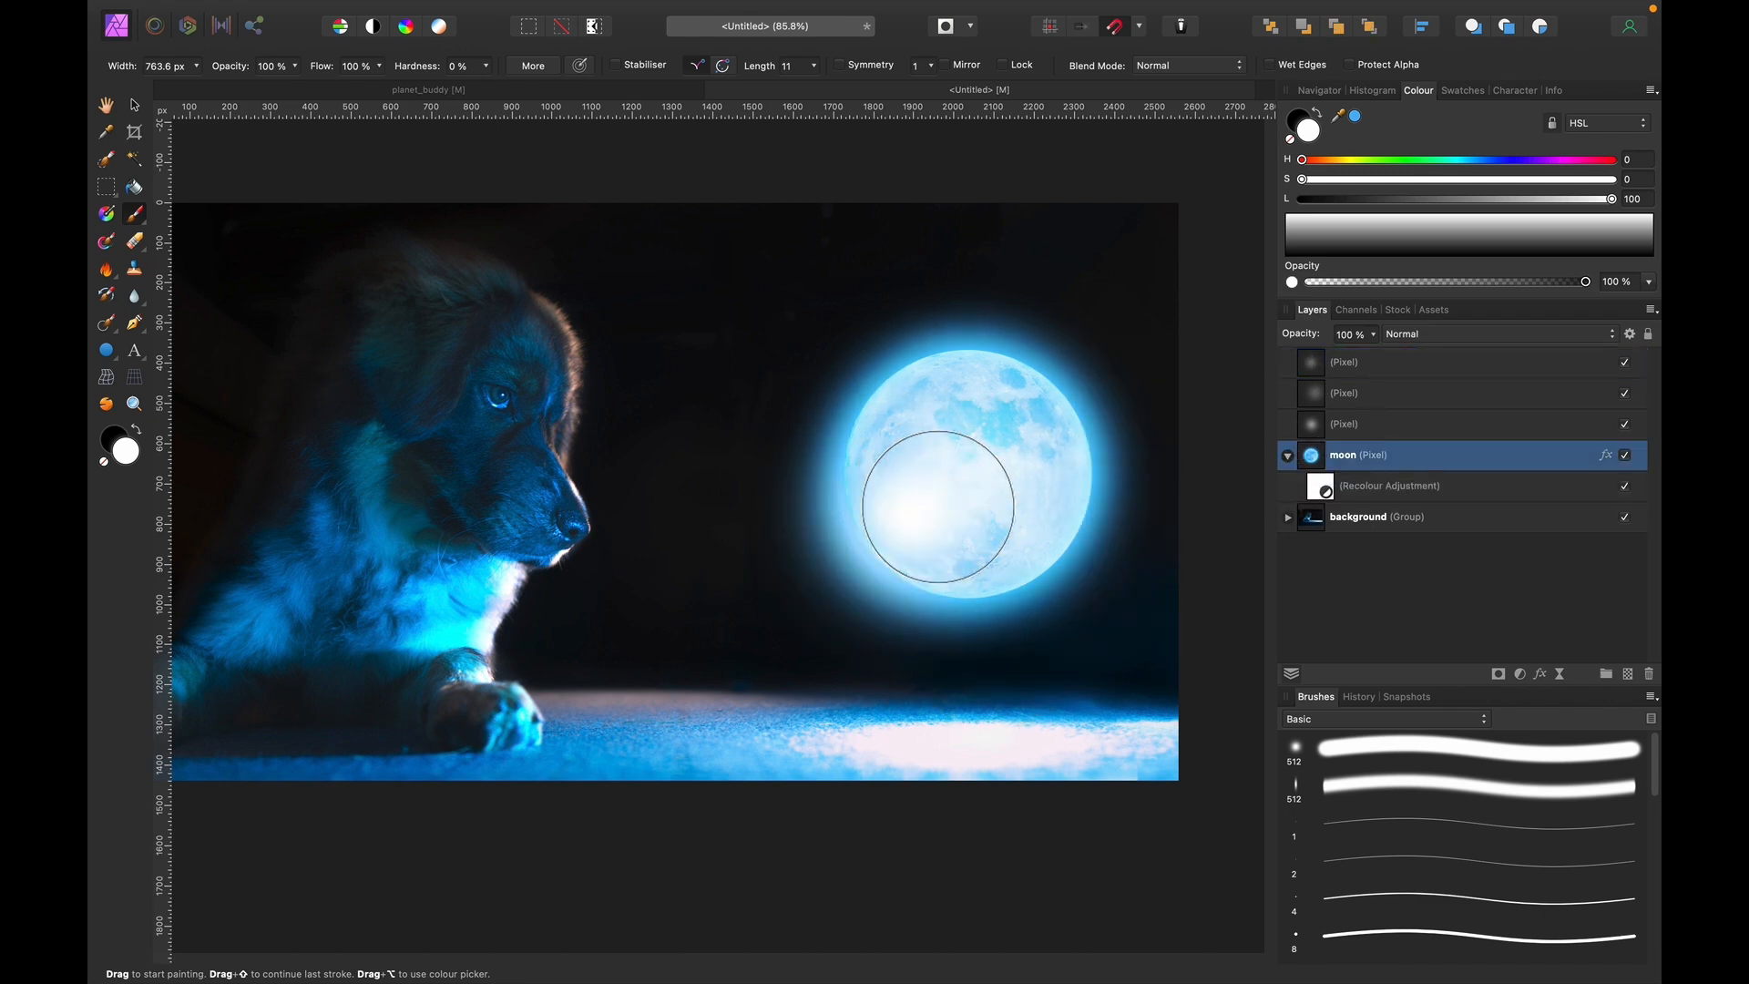
{"action": "key", "text": "v"}
{"action": "left_click", "coordinate": [1427, 577]}
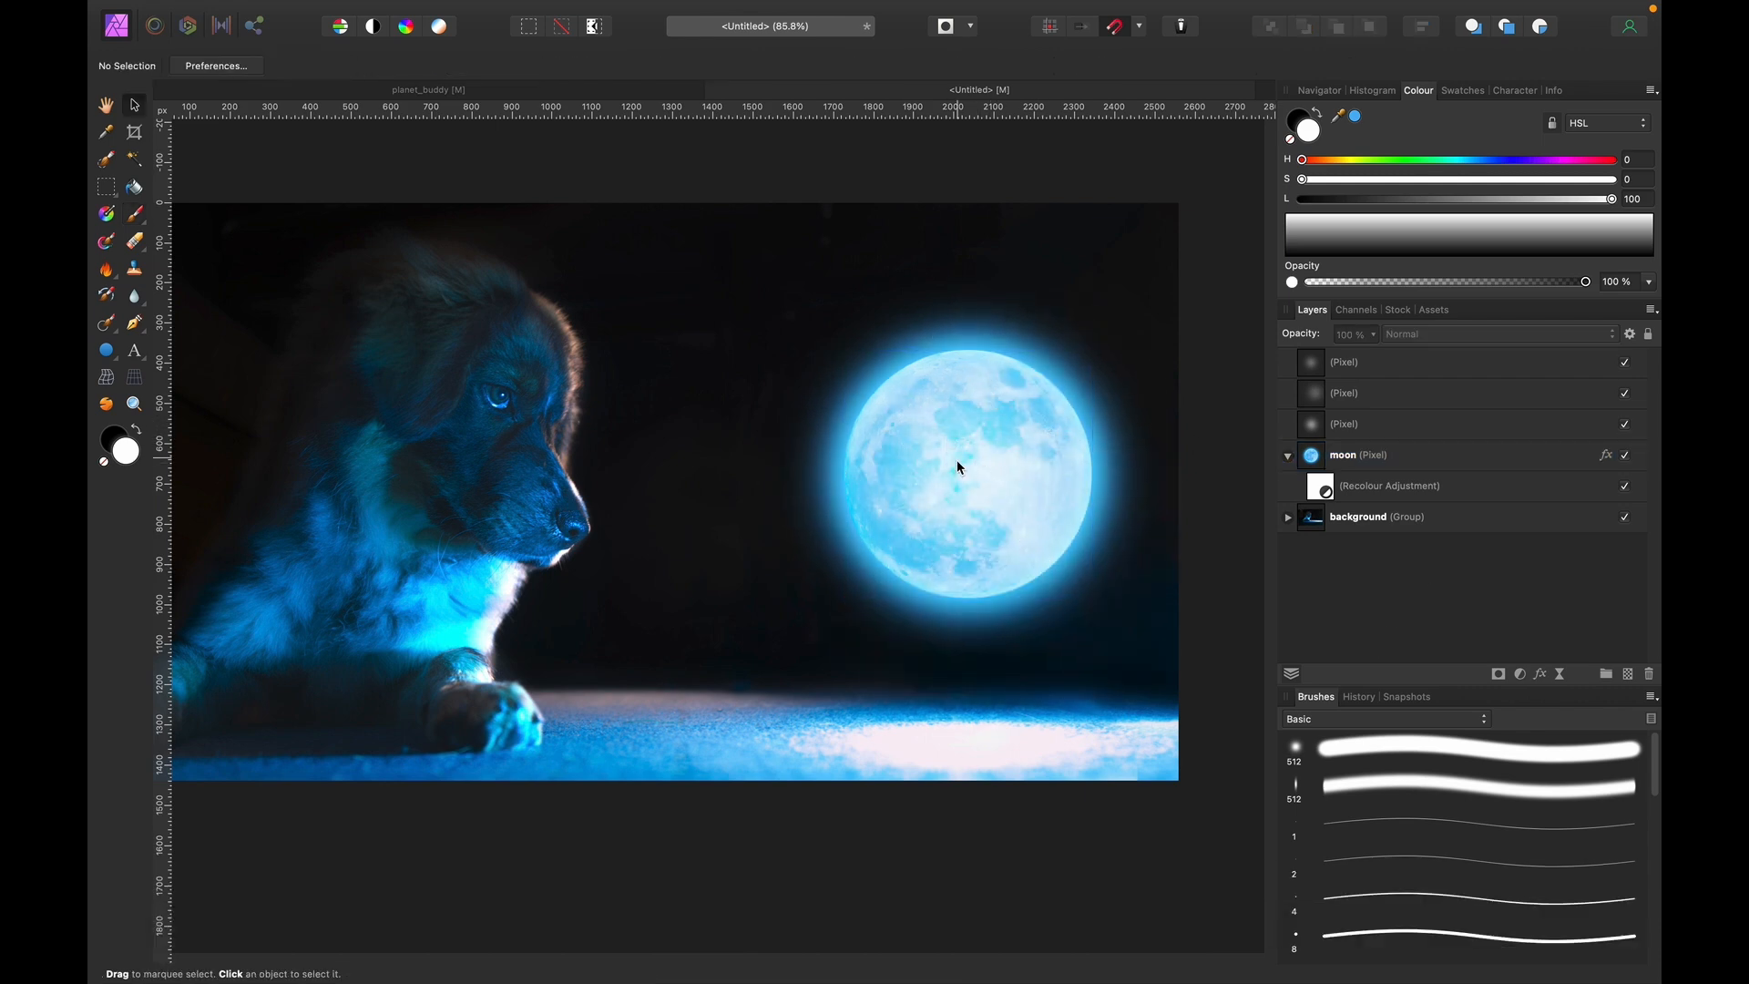
{"action": "left_click", "coordinate": [1412, 458]}
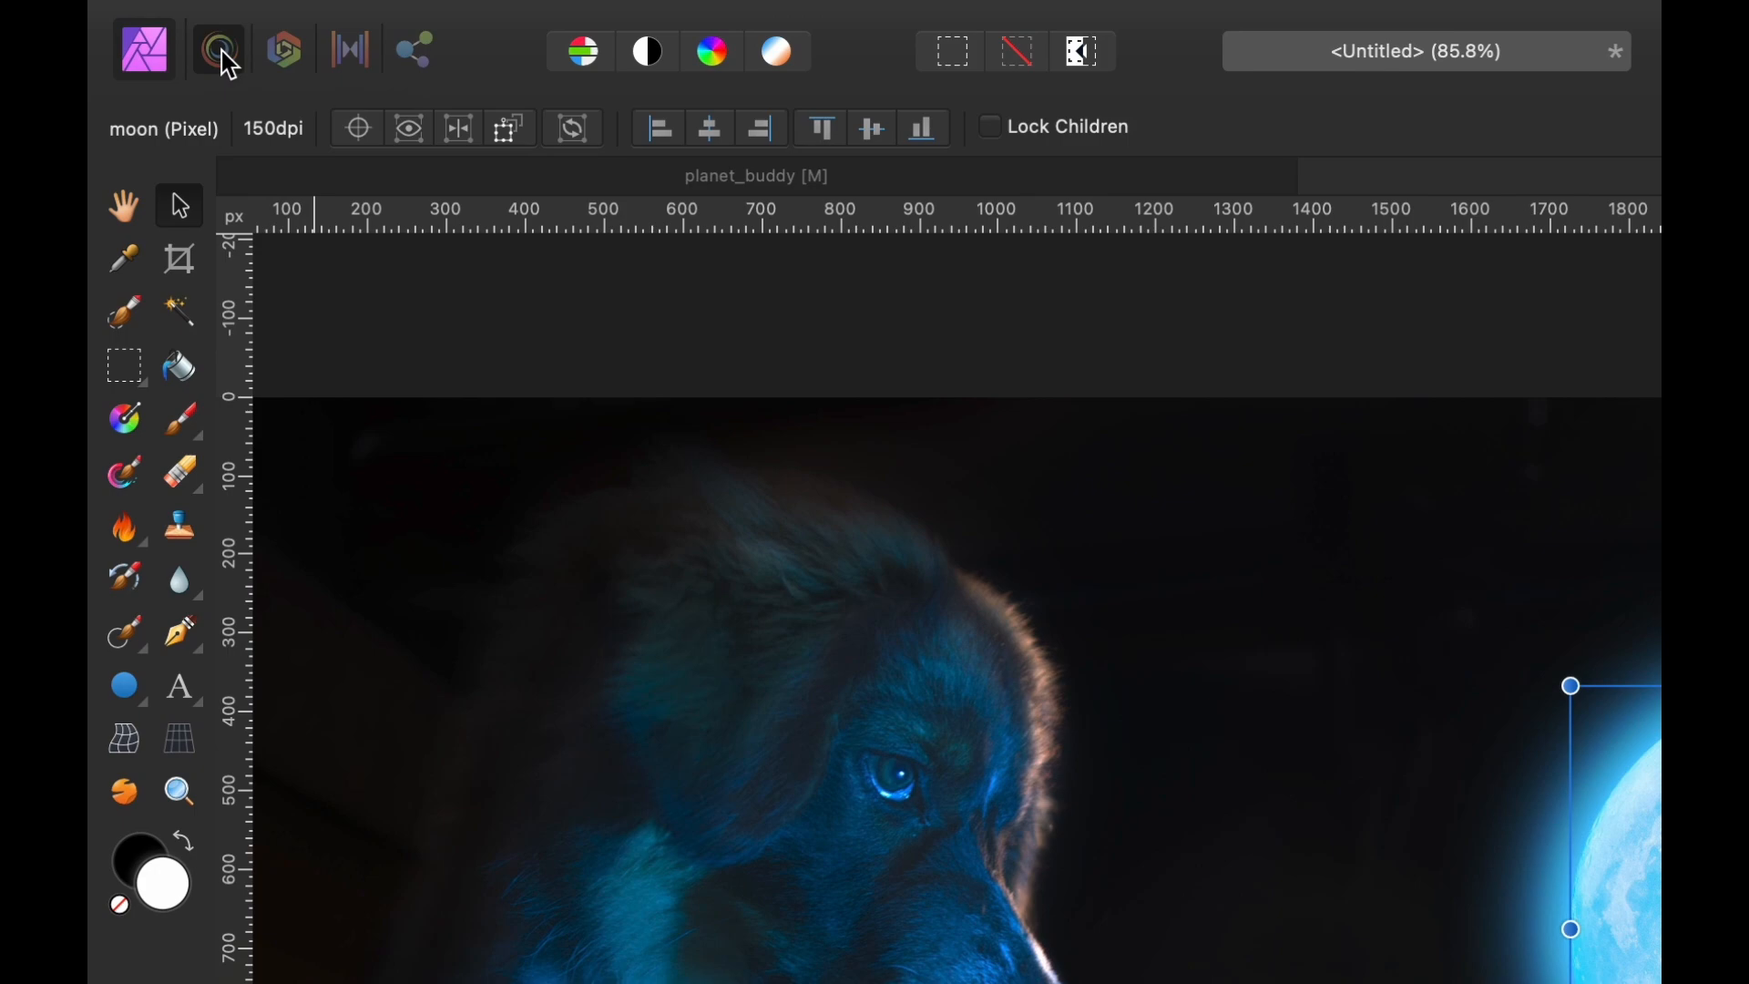
{"action": "left_click", "coordinate": [225, 58]}
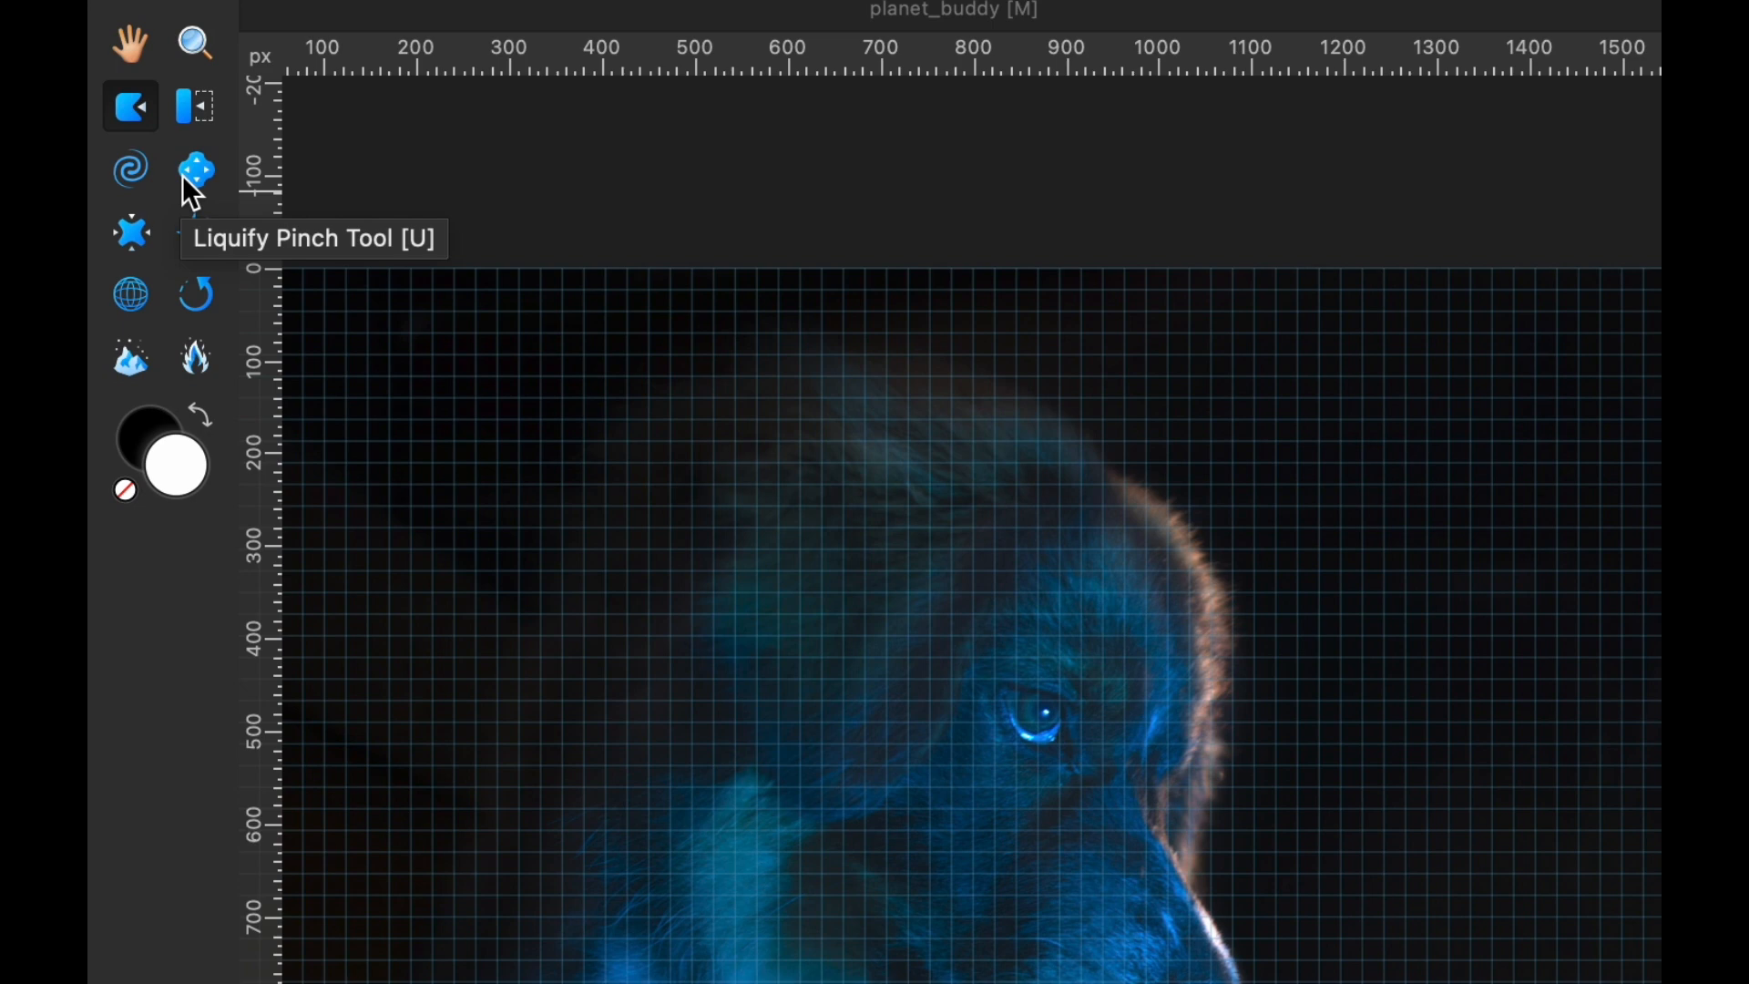
{"action": "left_click", "coordinate": [186, 177]}
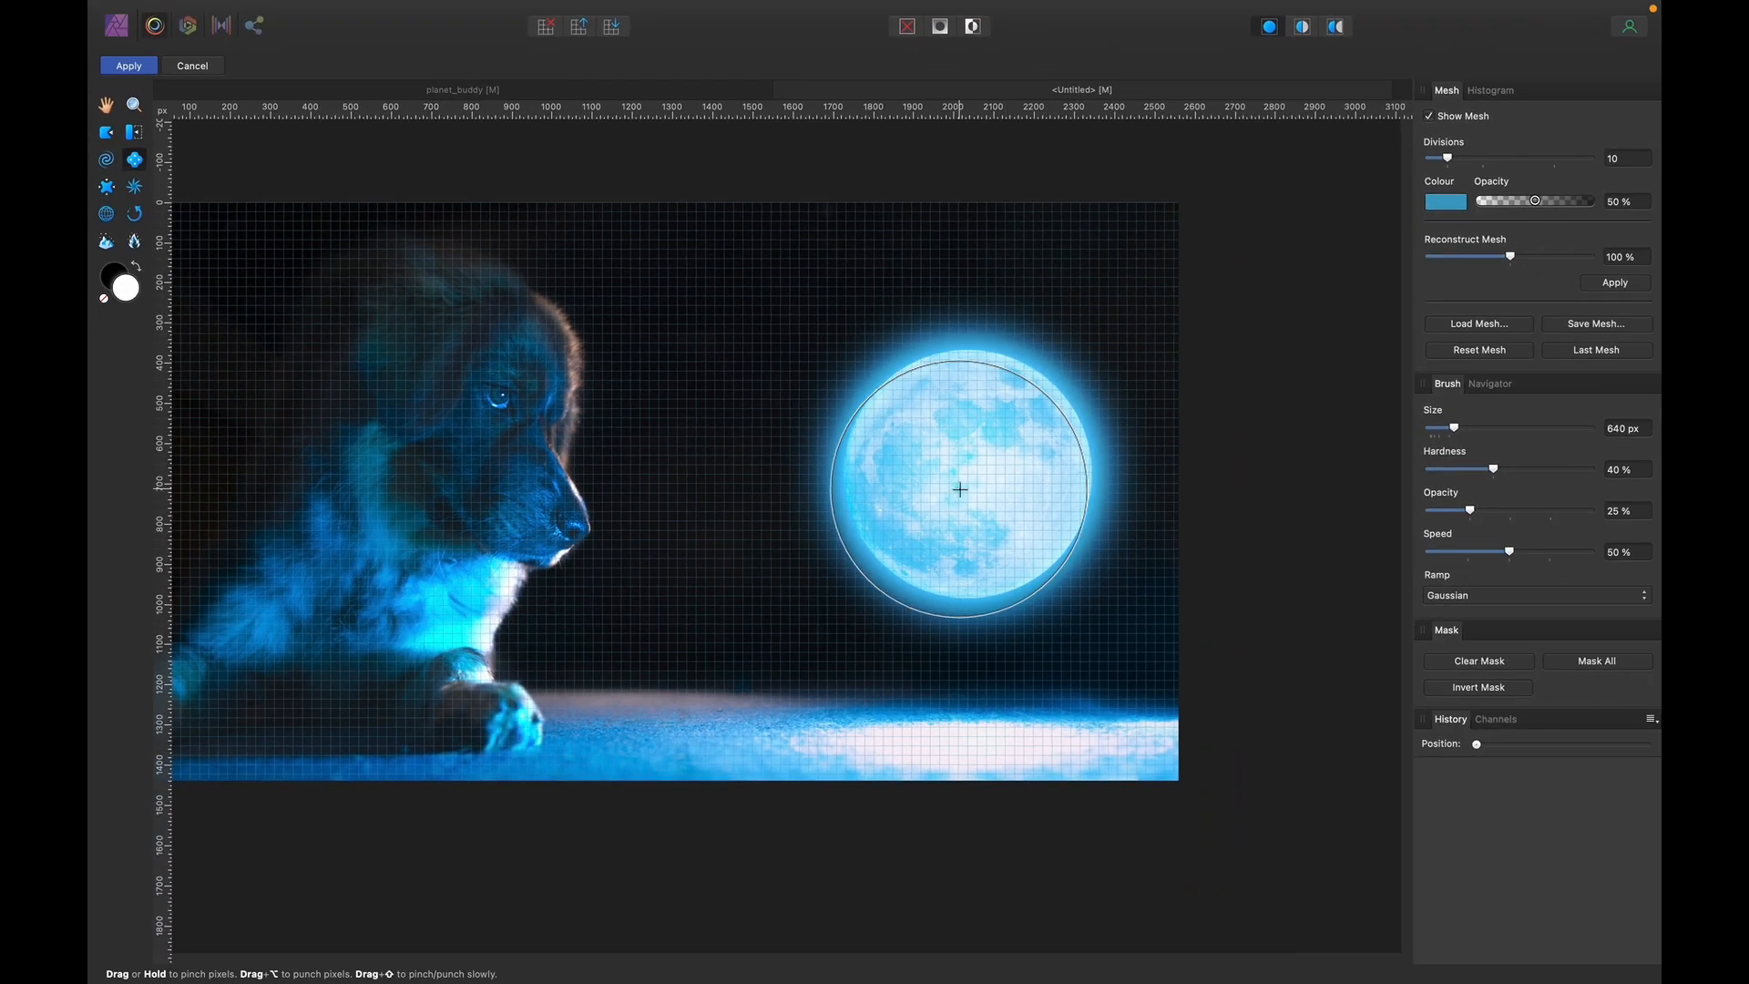
Try to pinch the moon from its centre with a 625.6 px brush, and undo the pinch.
{"action": "key", "text": "bracketleft"}
{"action": "key", "text": "bracketright"}
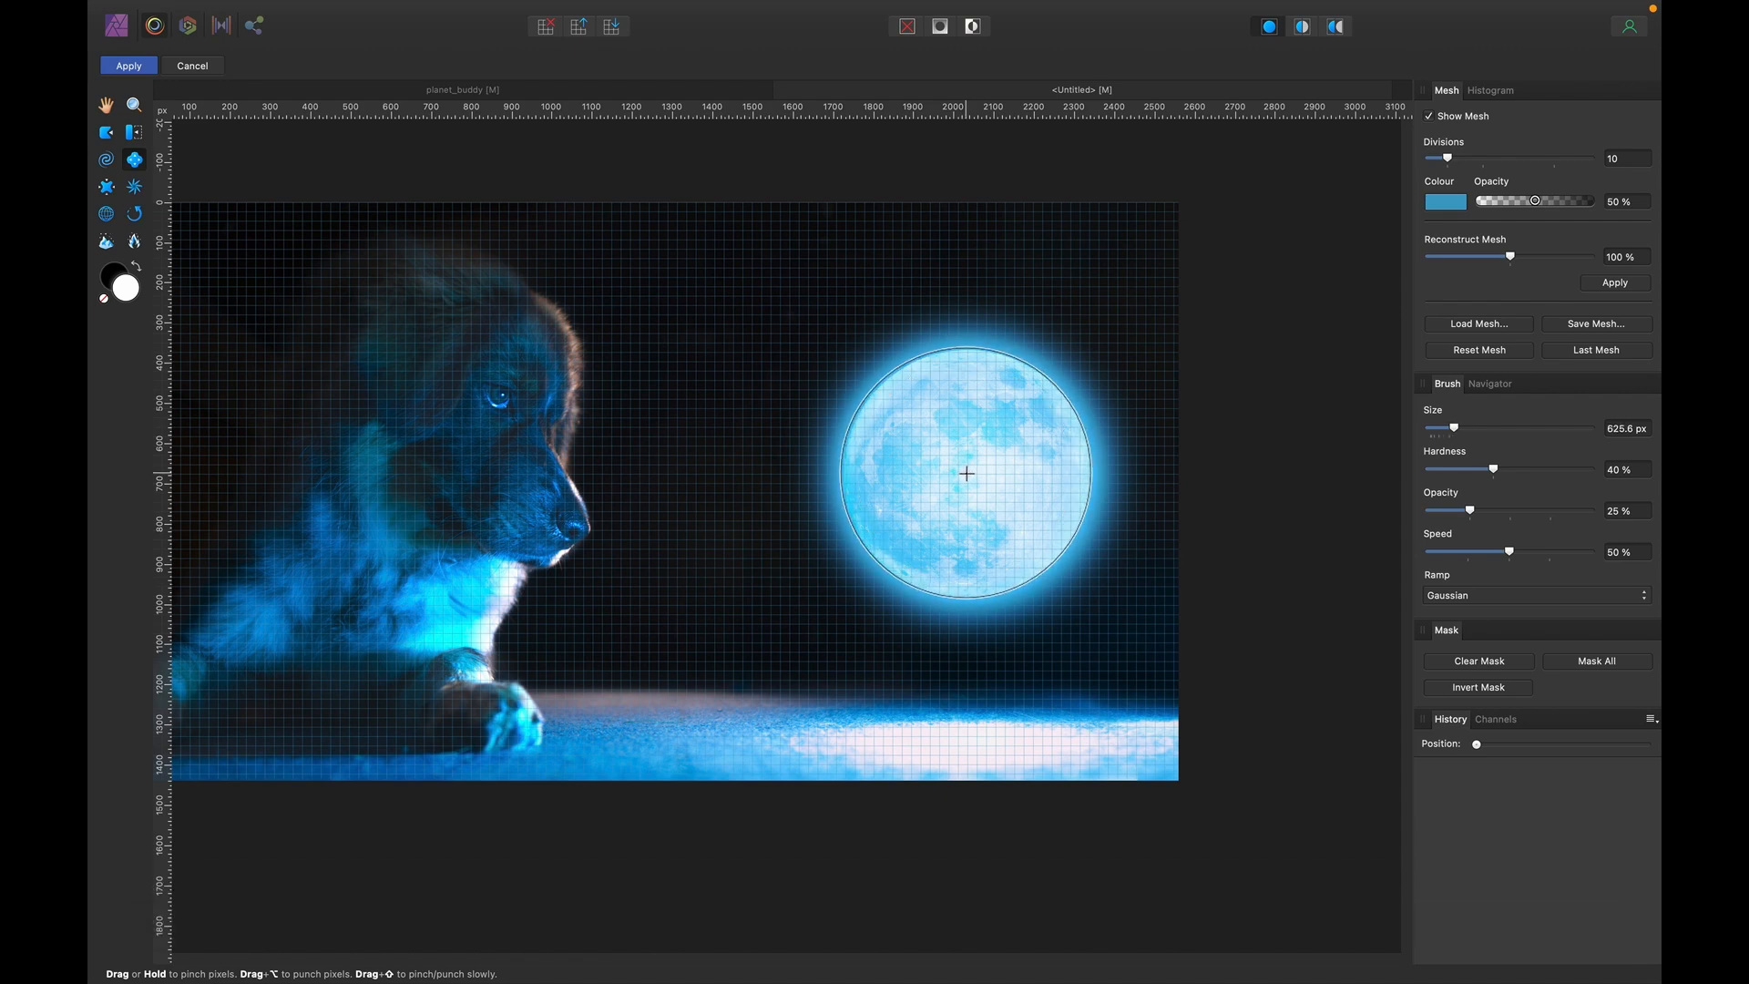
{"action": "left_click", "coordinate": [966, 473]}
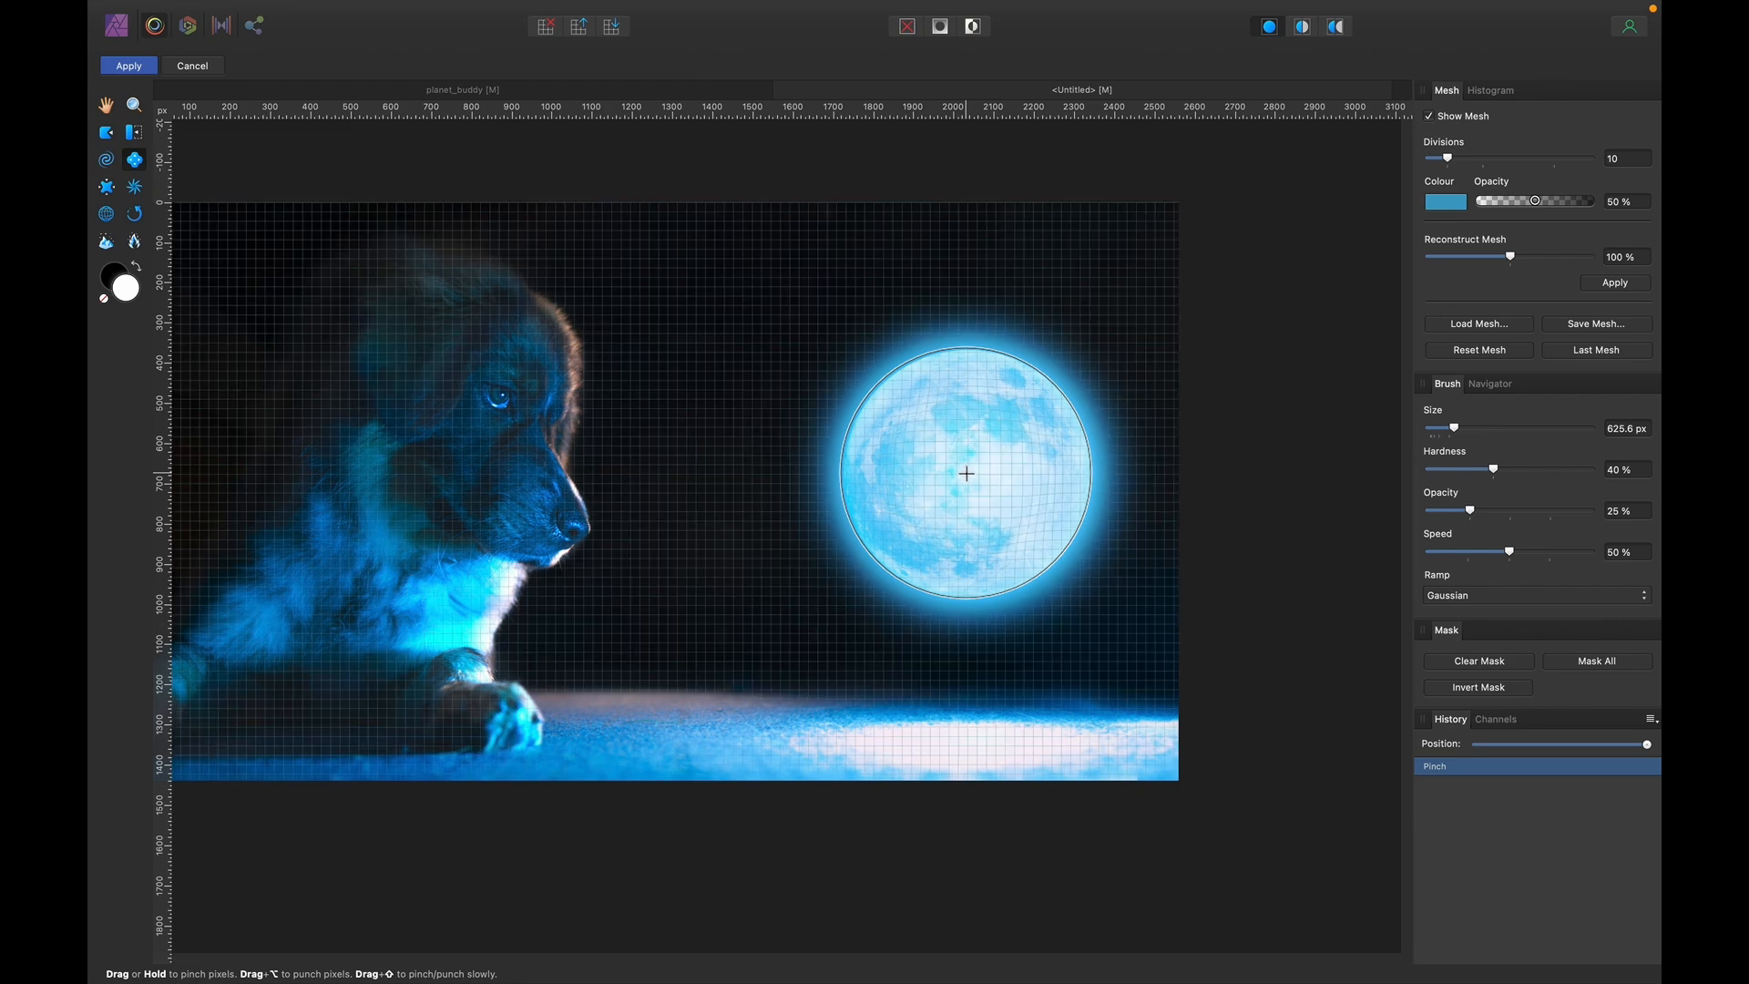
{"action": "key", "text": "super+z"}
Pinch the moon from its centre with a 719.4 px brush at 50% opacity, apply the Liquify edit, and compare before and after.
{"action": "key", "text": "super+bracketright"}
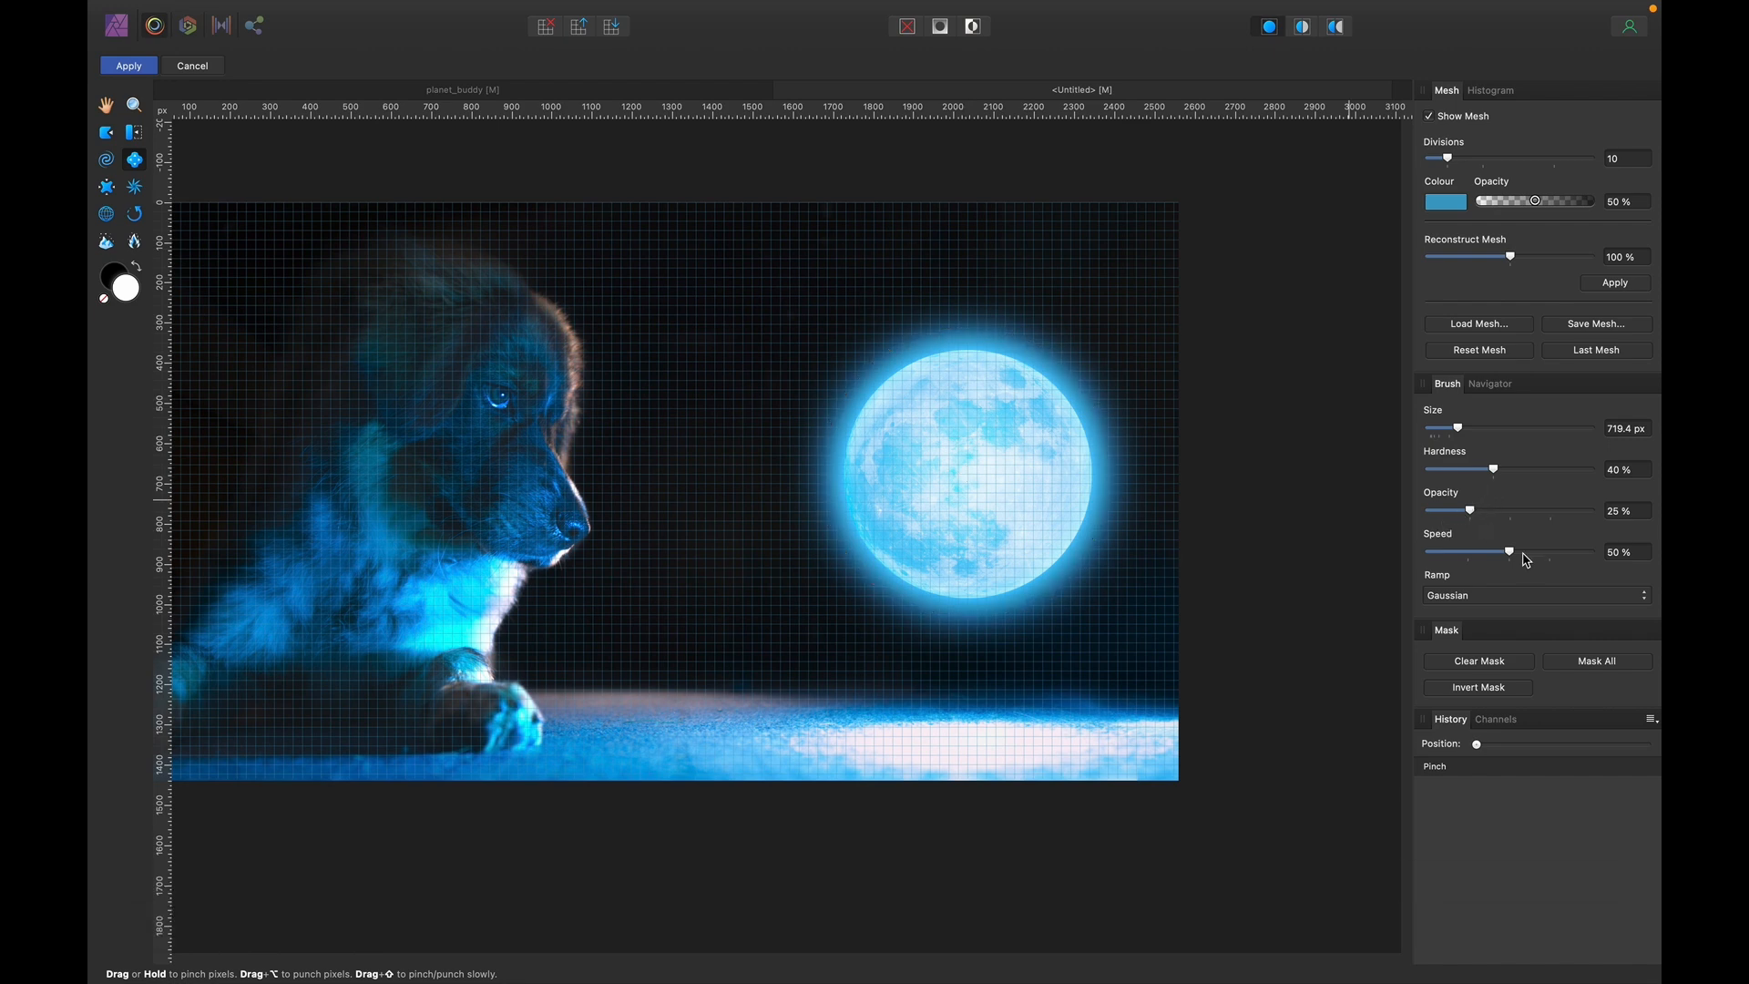
{"action": "left_click_drag", "start_coordinate": [1477, 515], "coordinate": [1512, 516]}
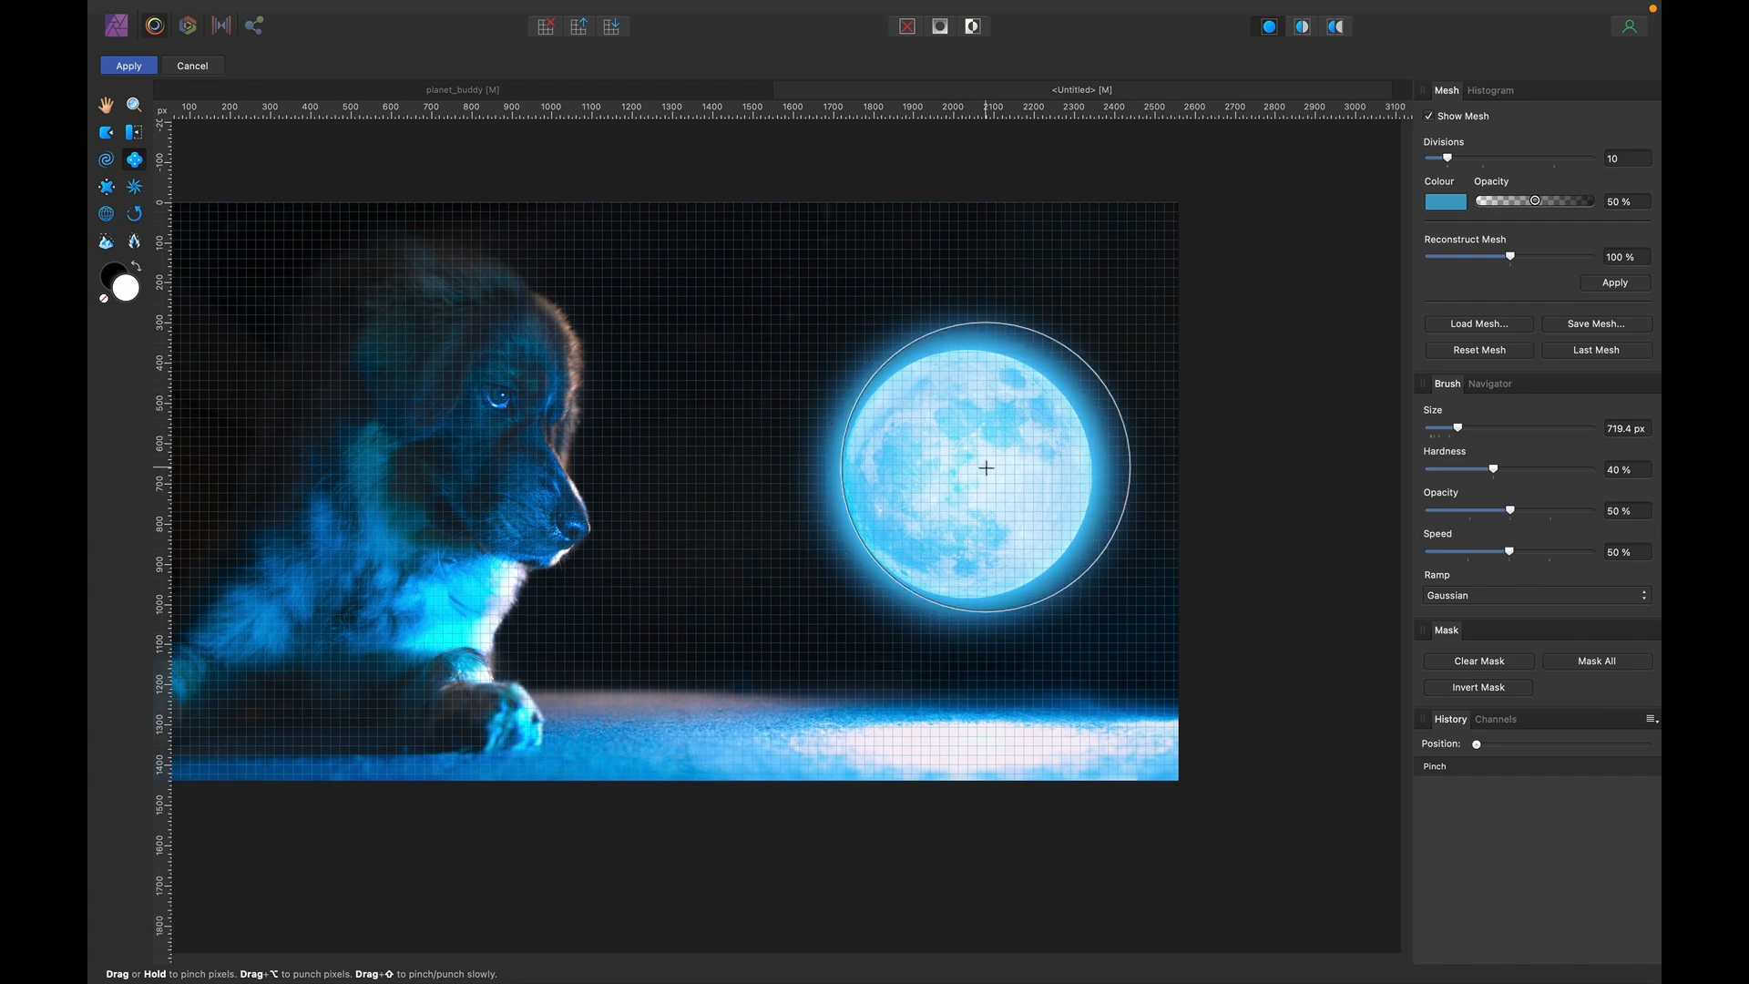
{"action": "left_click_drag", "start_coordinate": [968, 481], "coordinate": [965, 475]}
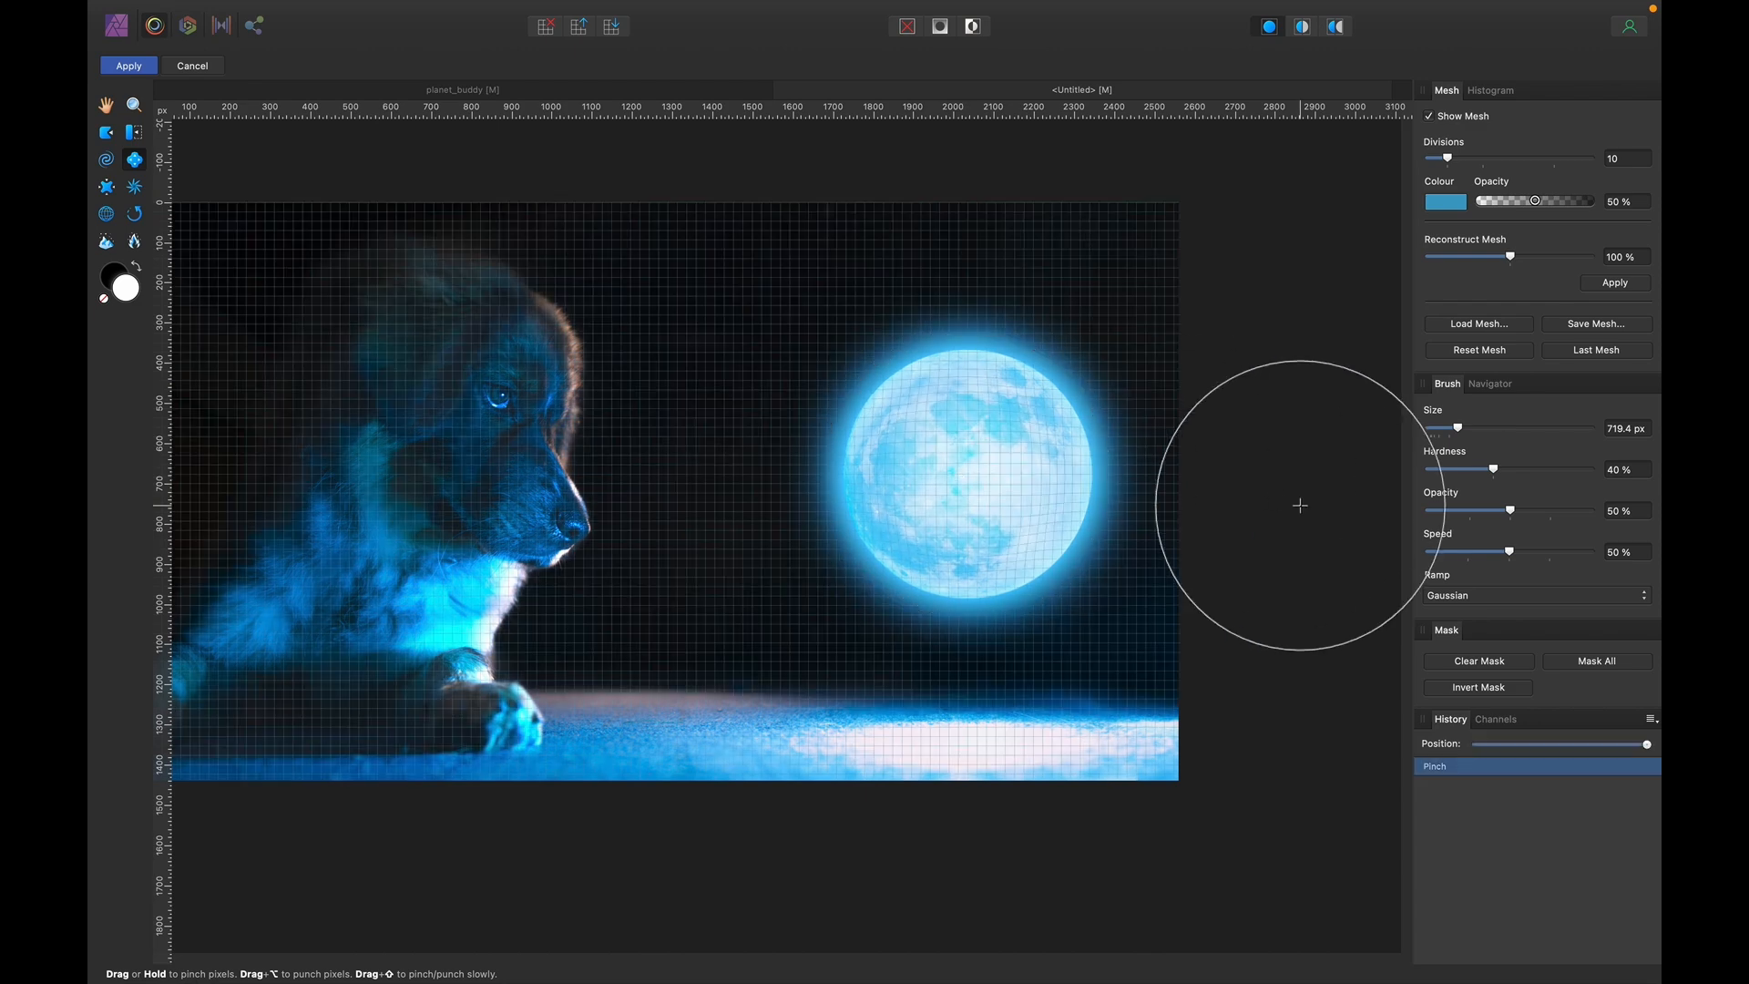
{"action": "left_click", "coordinate": [119, 70]}
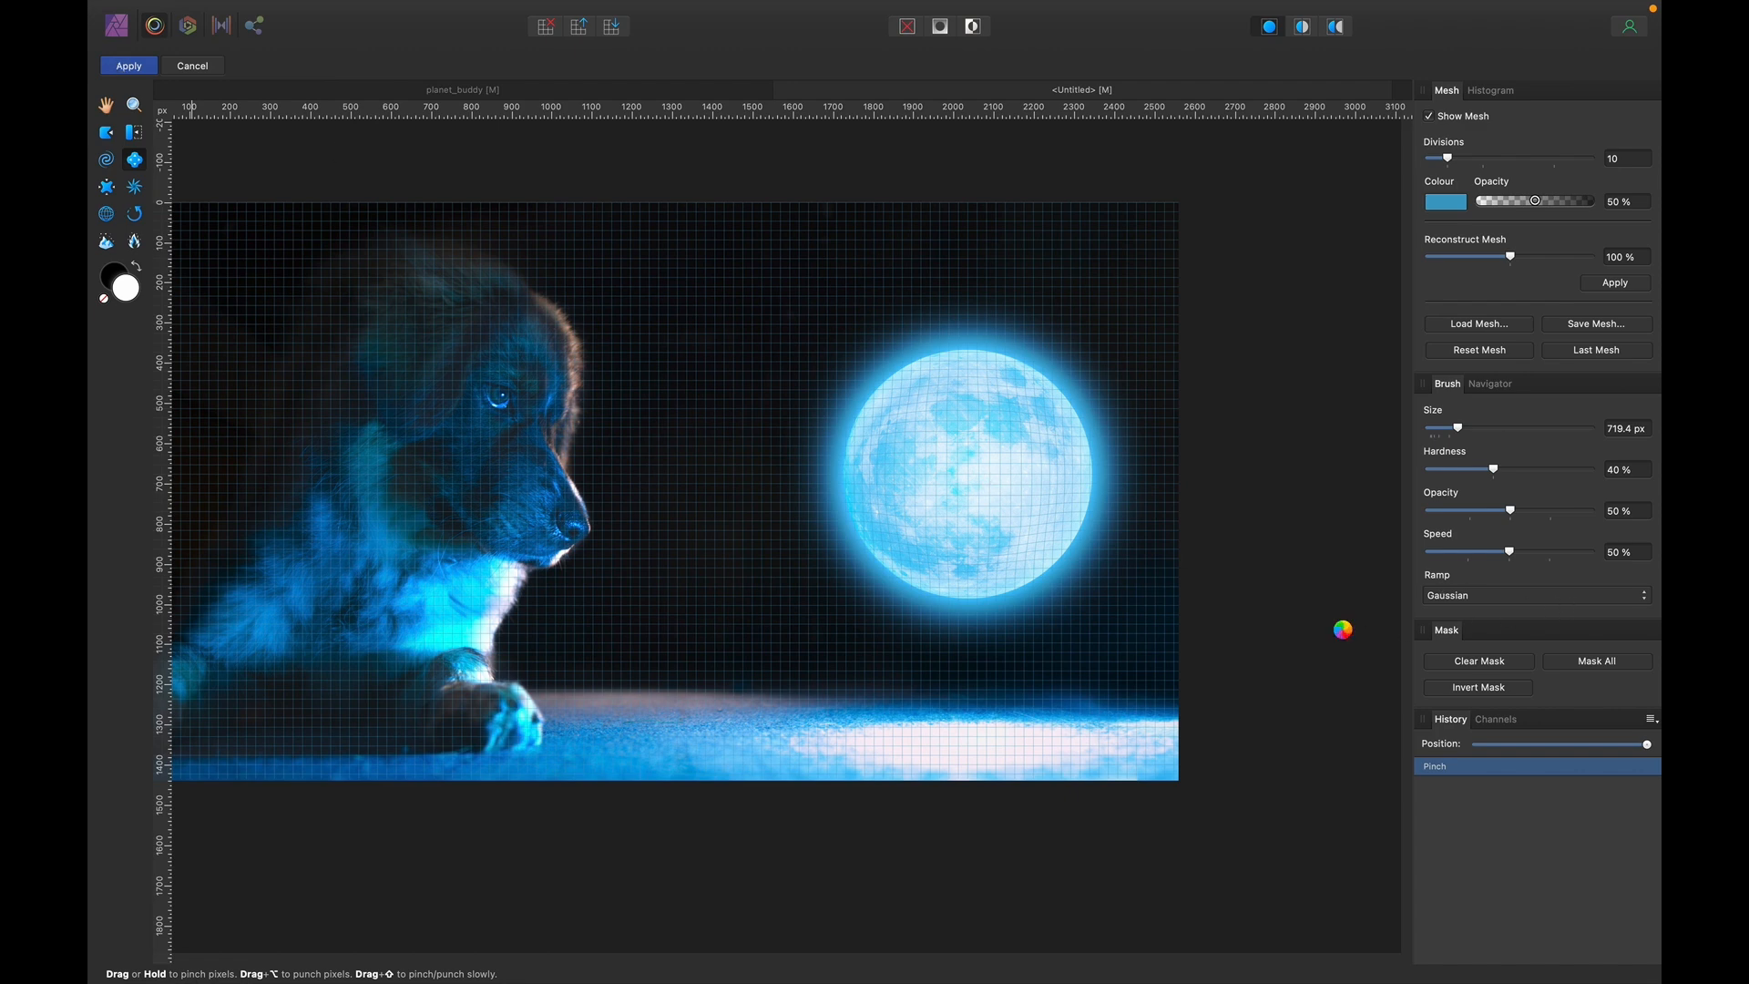
{"action": "key", "text": "super+z"}
{"action": "key", "text": "shift+super+z"}
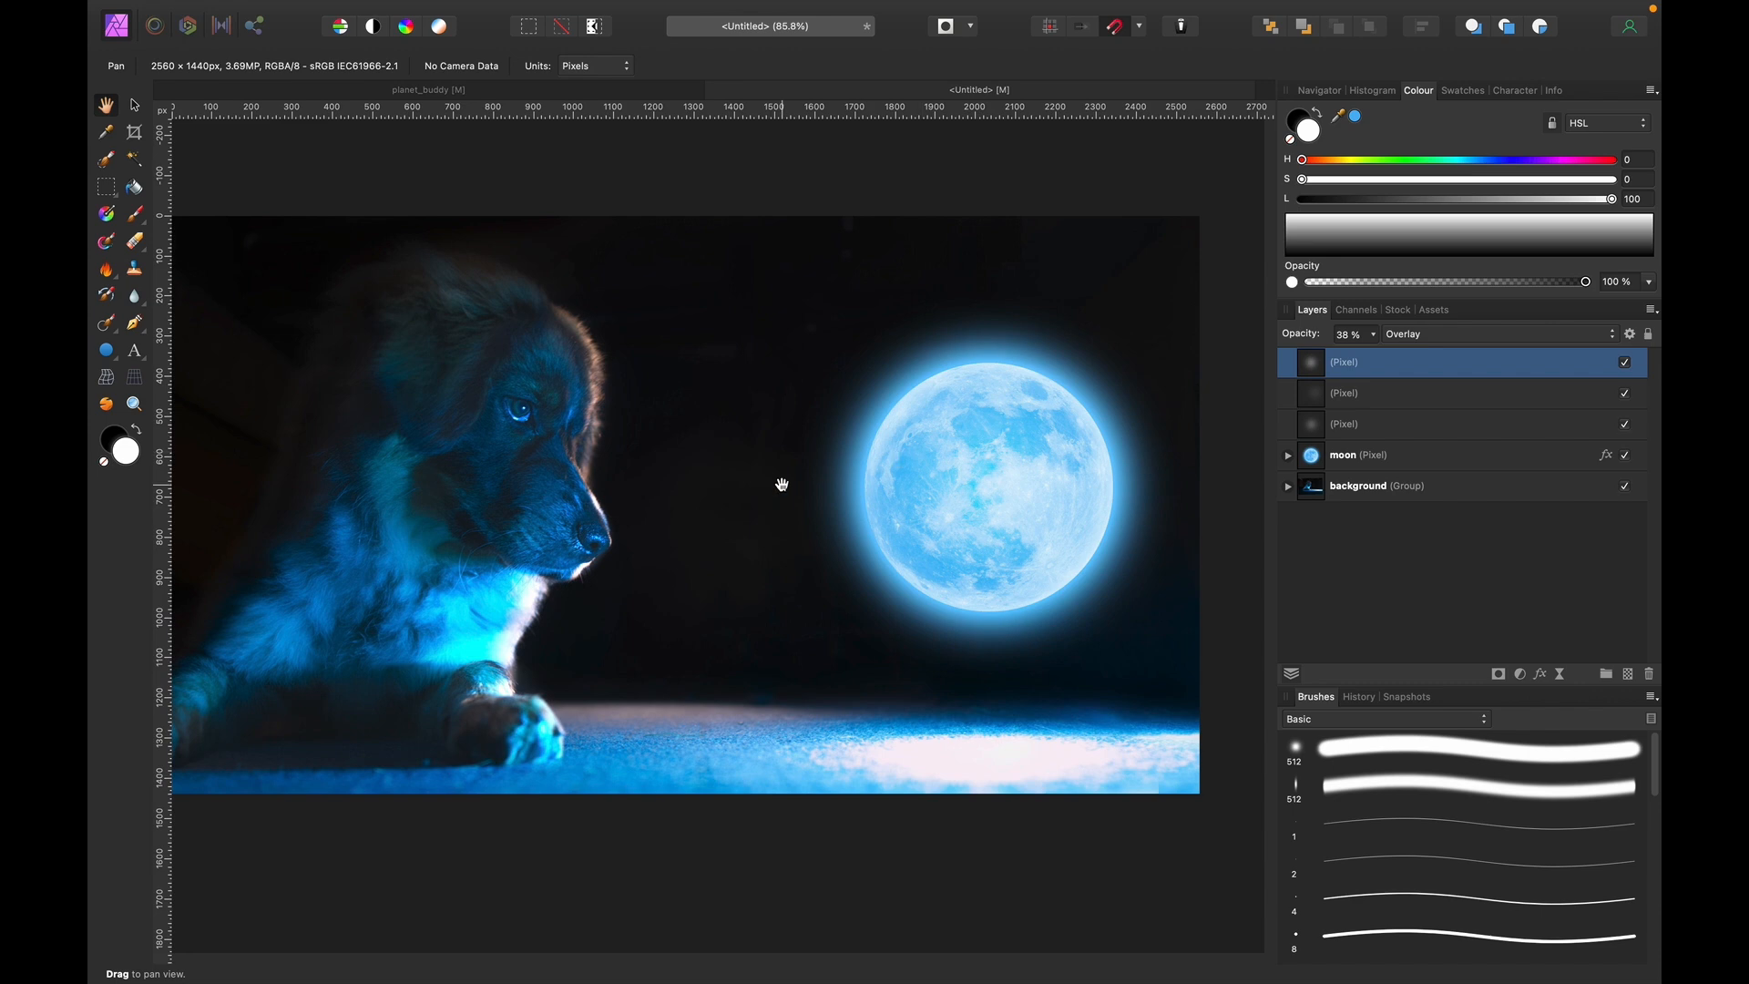
Add a pixel layer above the background group and ready the soft 512 px Basic brush with the saved blue colour.
{"action": "left_click", "coordinate": [1365, 483]}
{"action": "left_click", "coordinate": [1287, 487]}
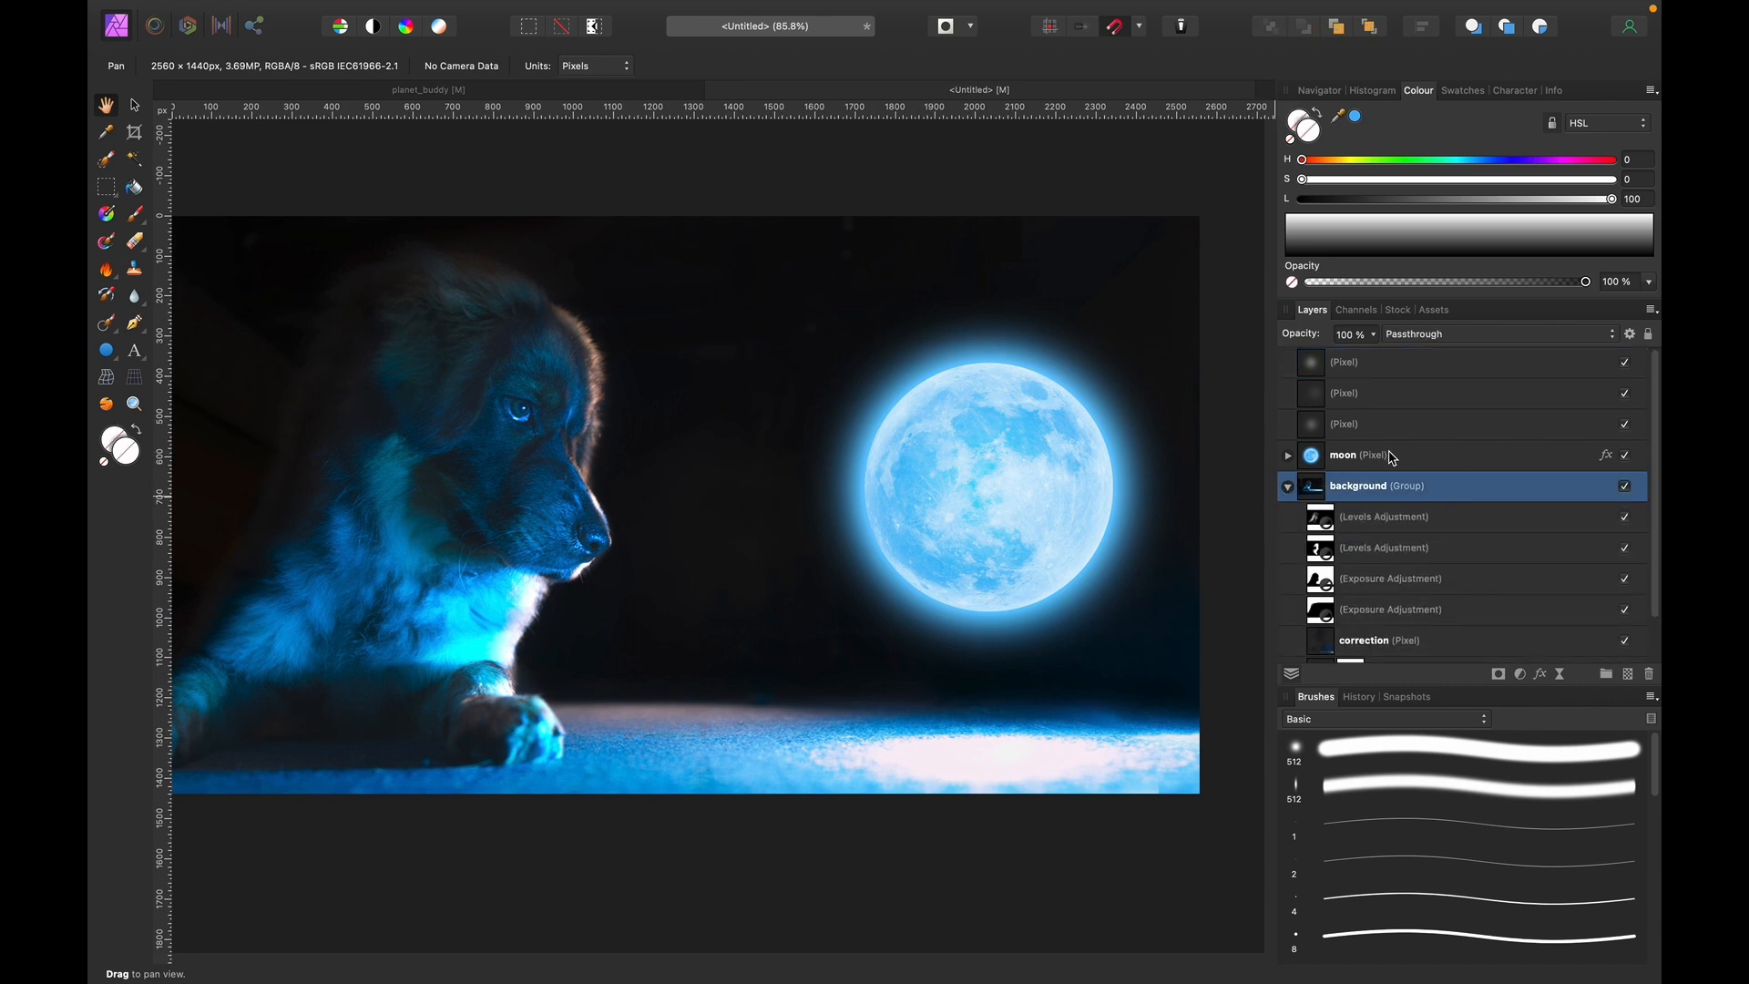
{"action": "left_click", "coordinate": [1288, 487]}
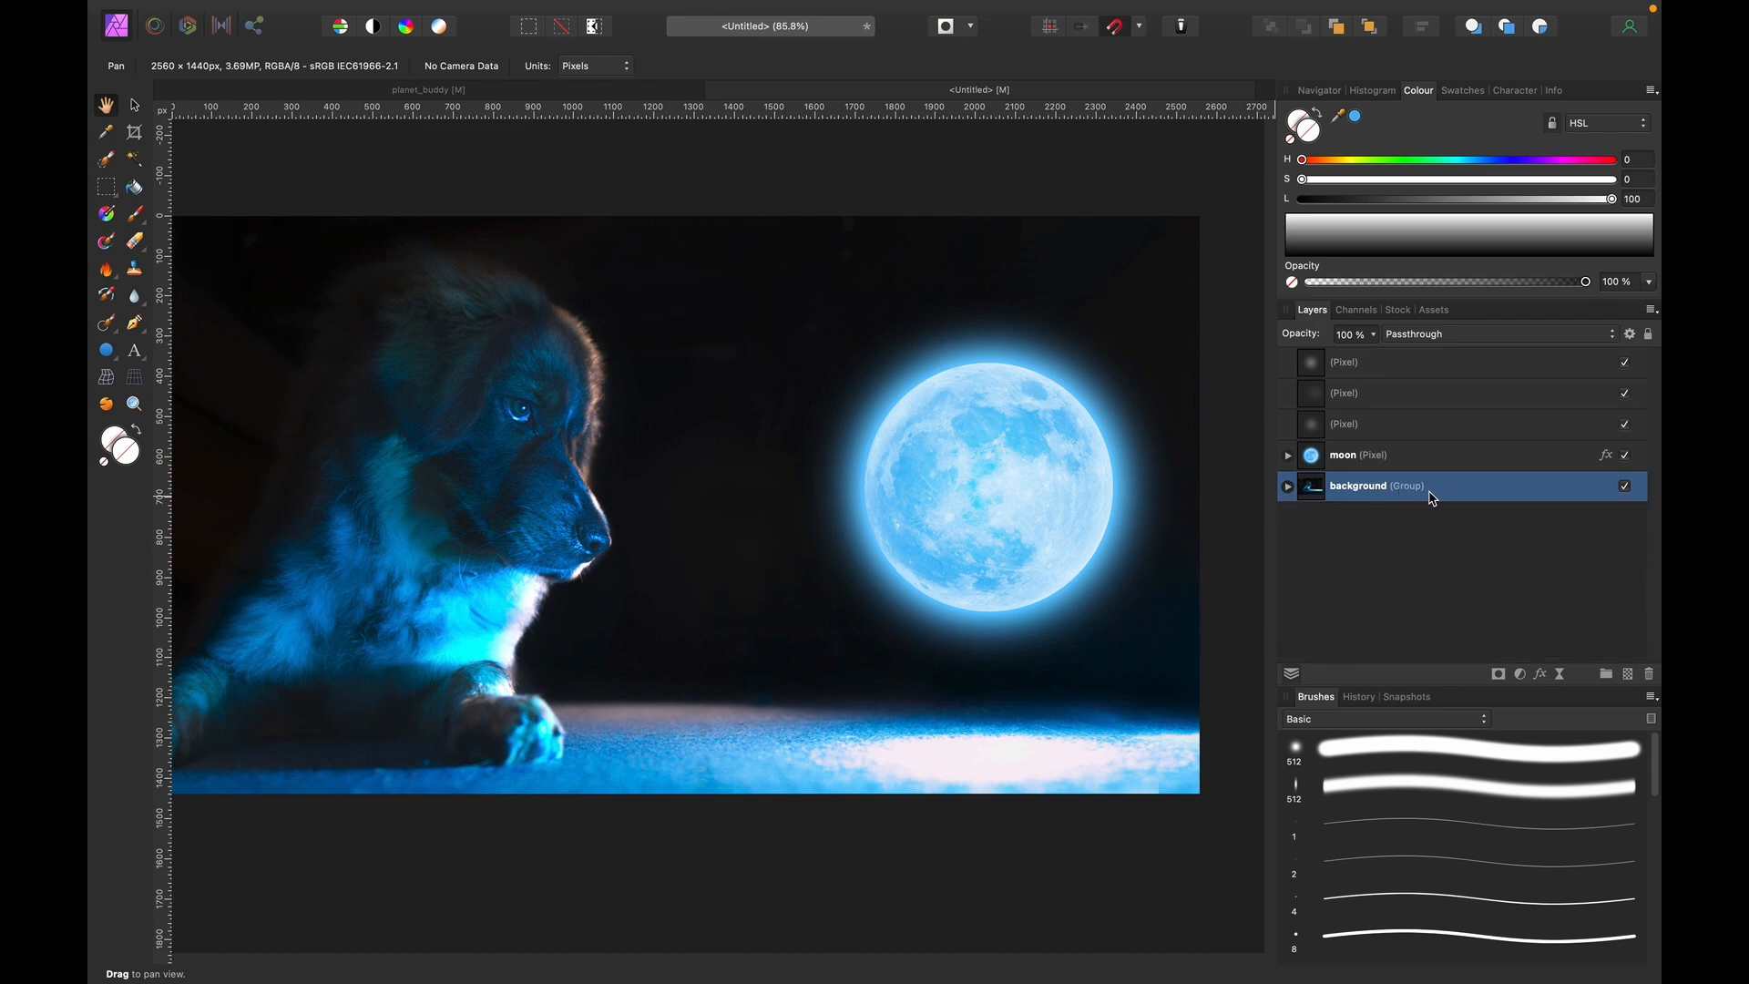
{"action": "left_click", "coordinate": [1629, 673]}
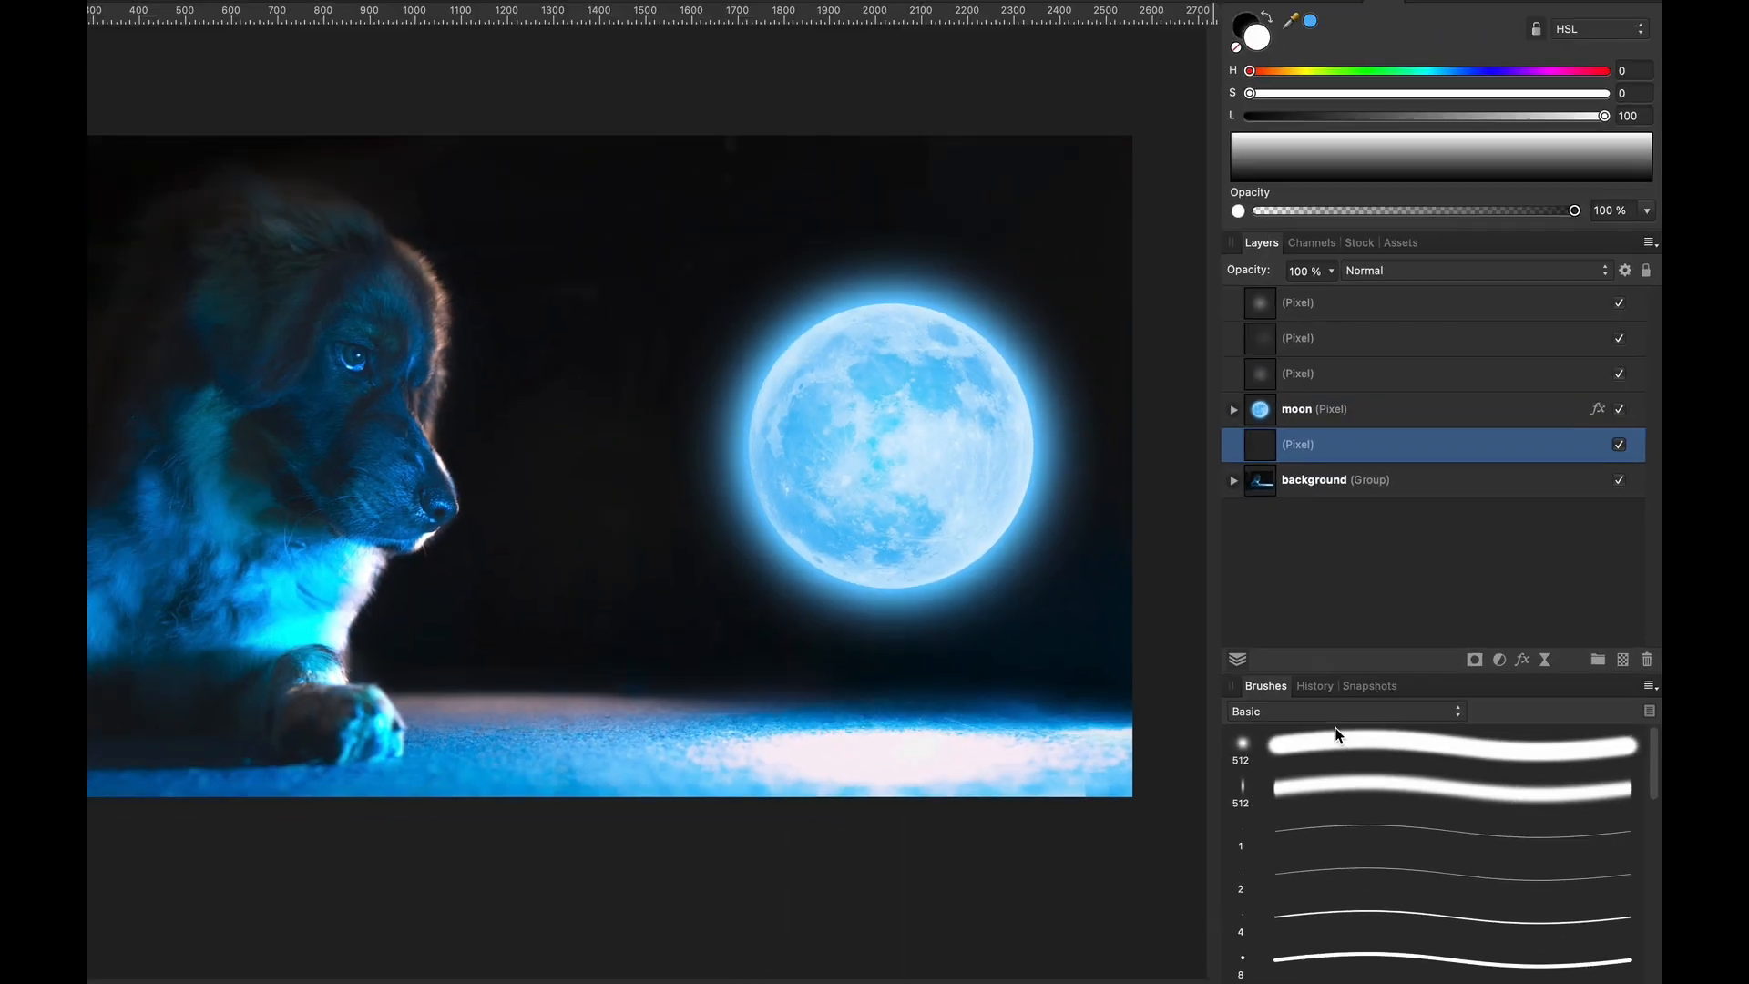
{"action": "left_click", "coordinate": [1038, 720]}
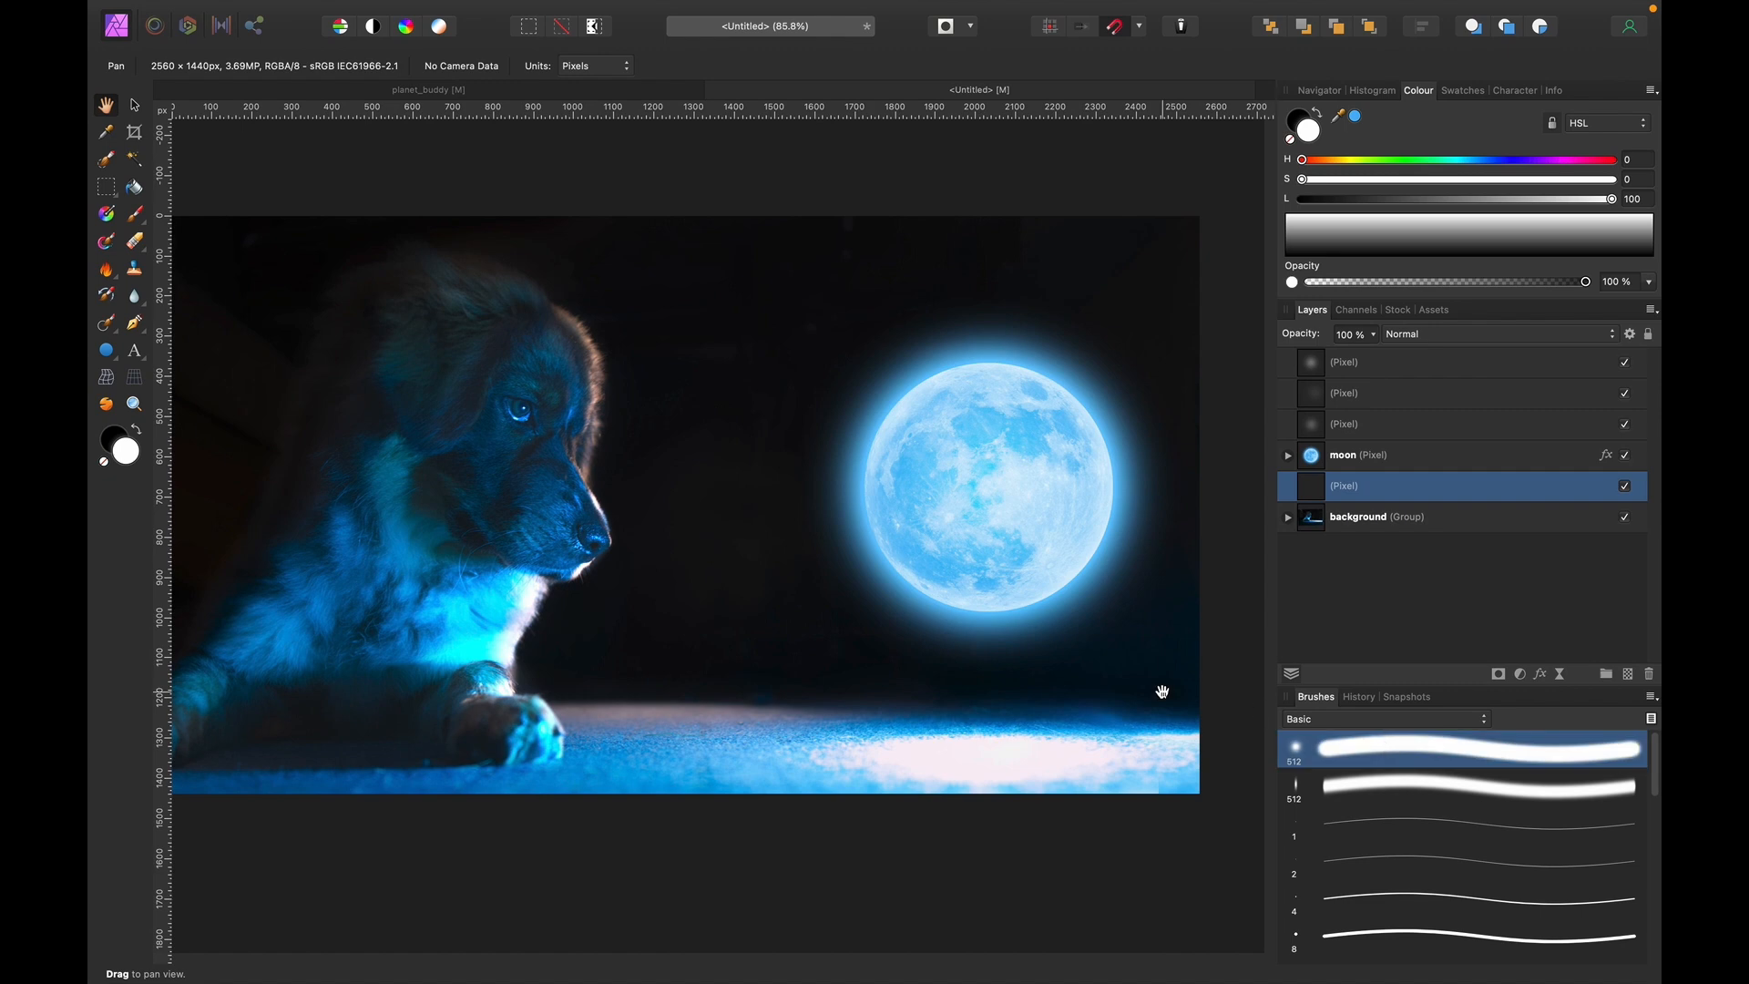
{"action": "key", "text": "b"}
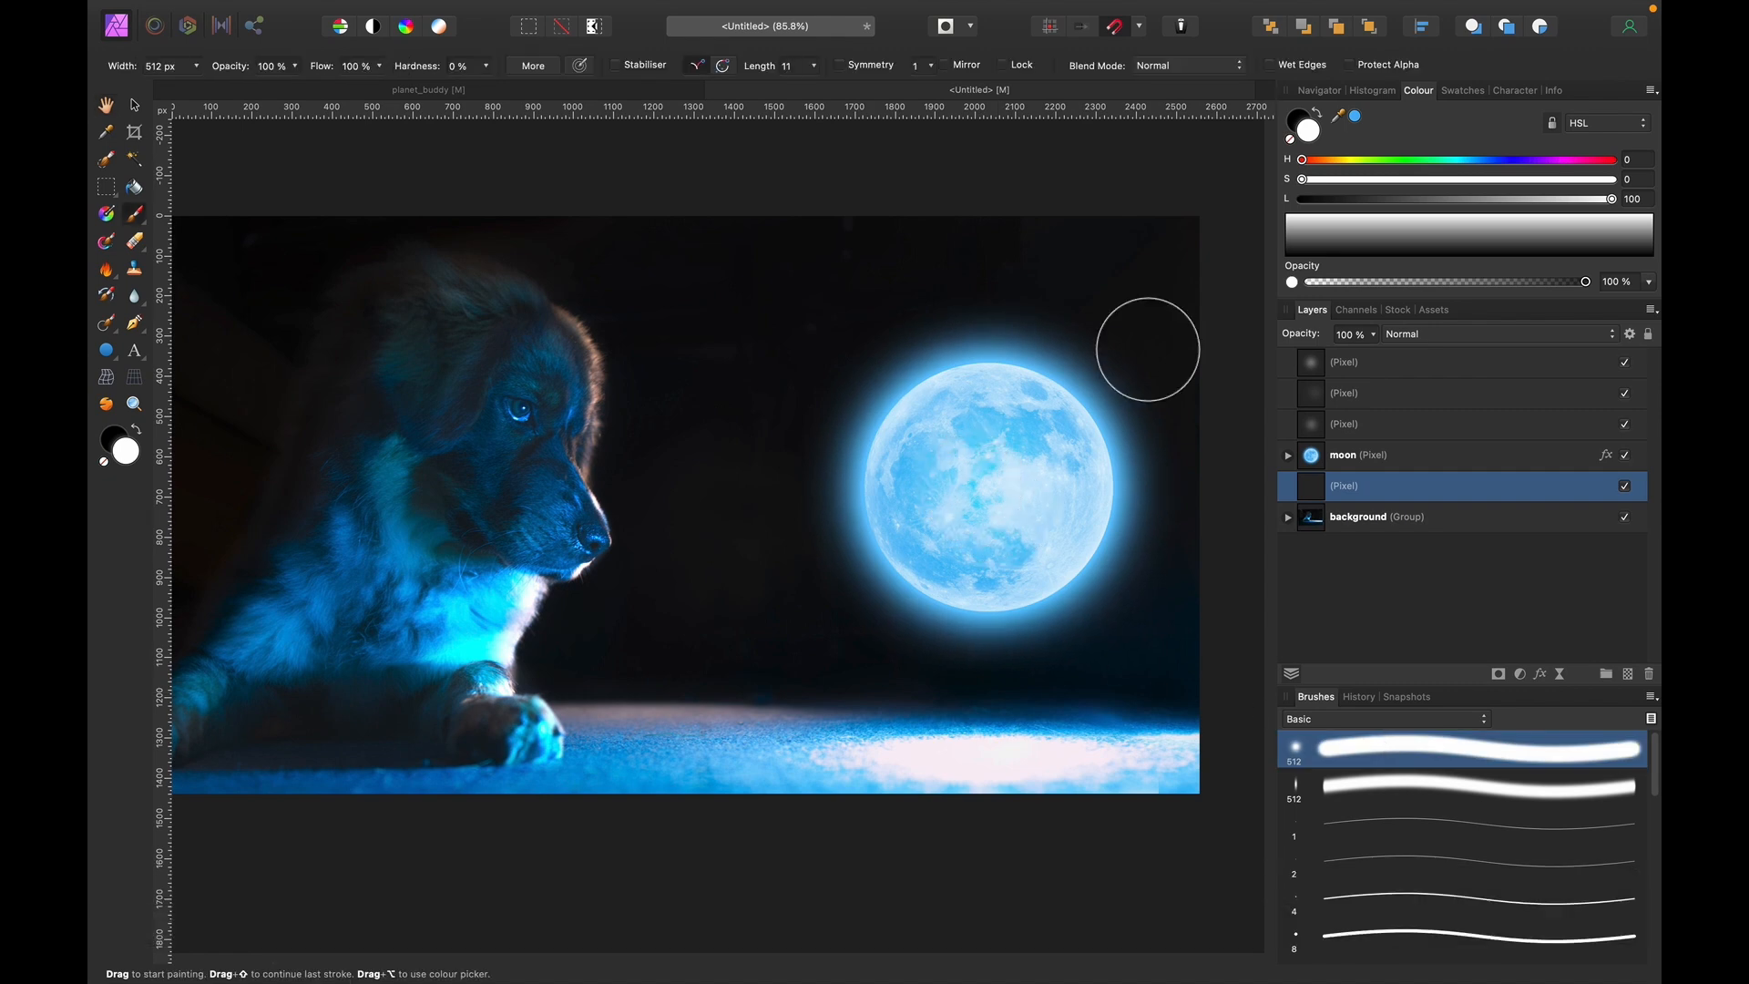
{"action": "left_click", "coordinate": [1355, 117]}
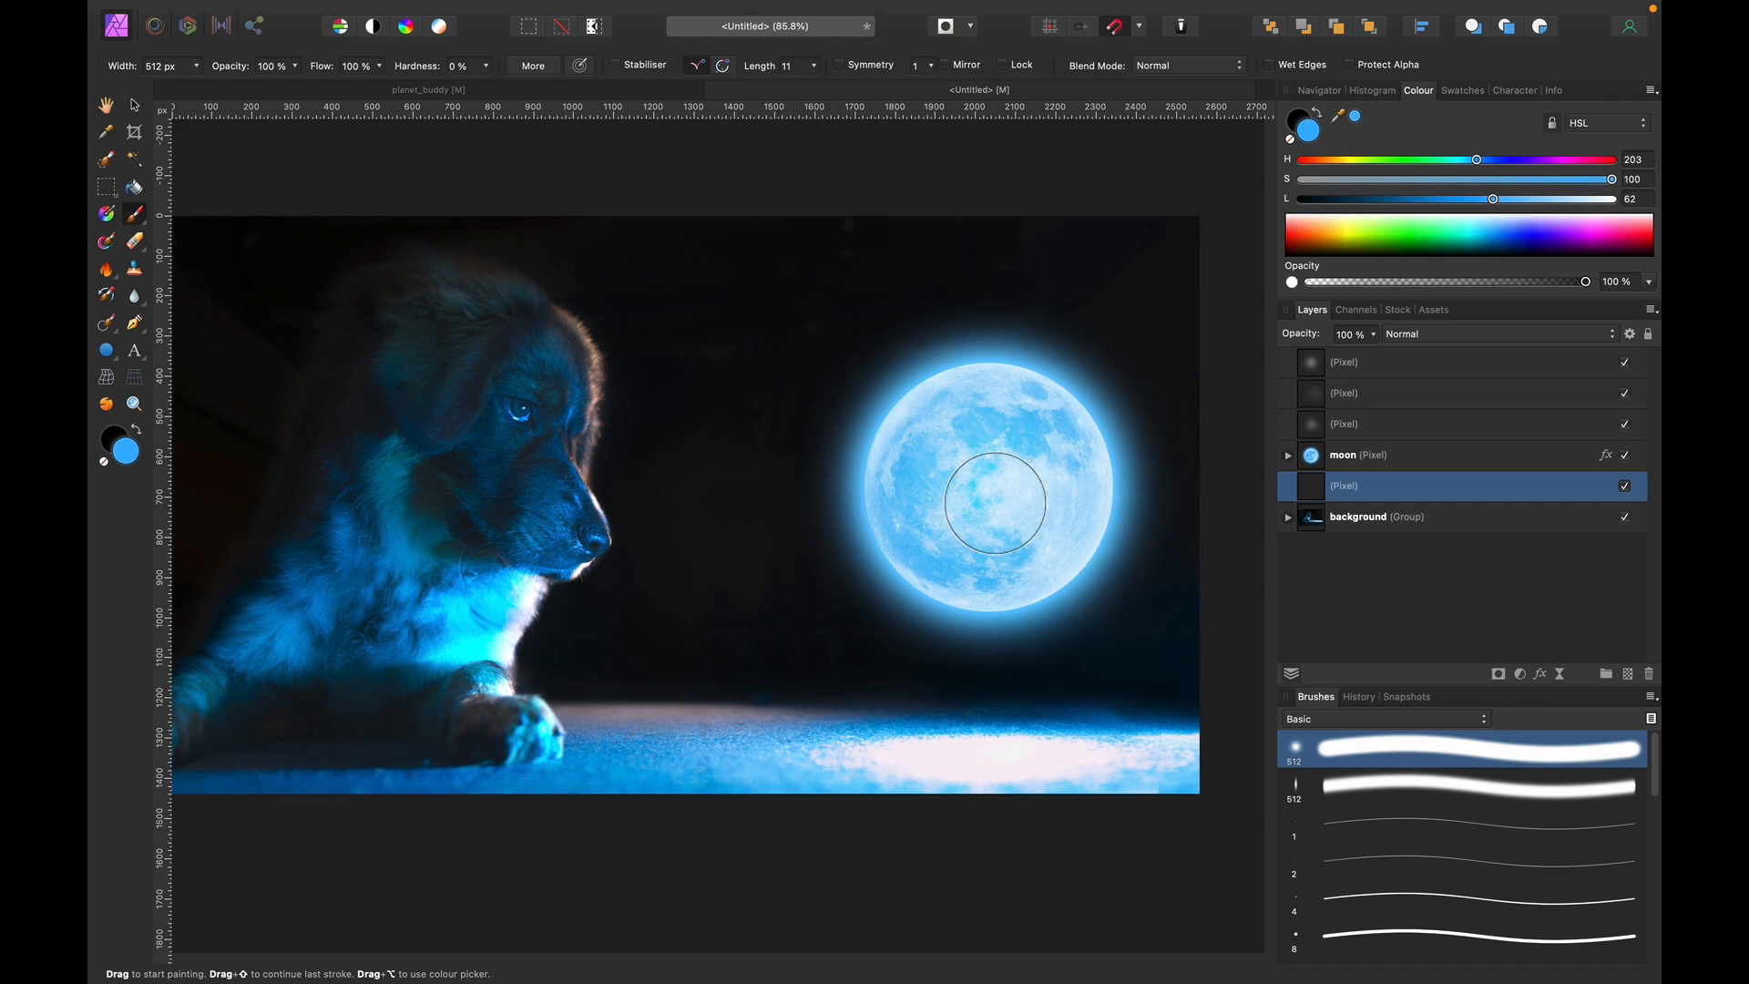
Paint a large soft blue glow behind the moon with a brush about 2276 px wide and hue 211.
{"action": "key", "text": "bracketright"}
{"action": "key", "text": "bracketright"}
{"action": "key", "text": "bracketright"}
{"action": "key", "text": "bracketright"}
{"action": "key", "text": "bracketright"}
{"action": "key", "text": "bracketright"}
{"action": "key", "text": "bracketright"}
{"action": "key", "text": "bracketright"}
{"action": "key", "text": "bracketright"}
{"action": "key", "text": "bracketright"}
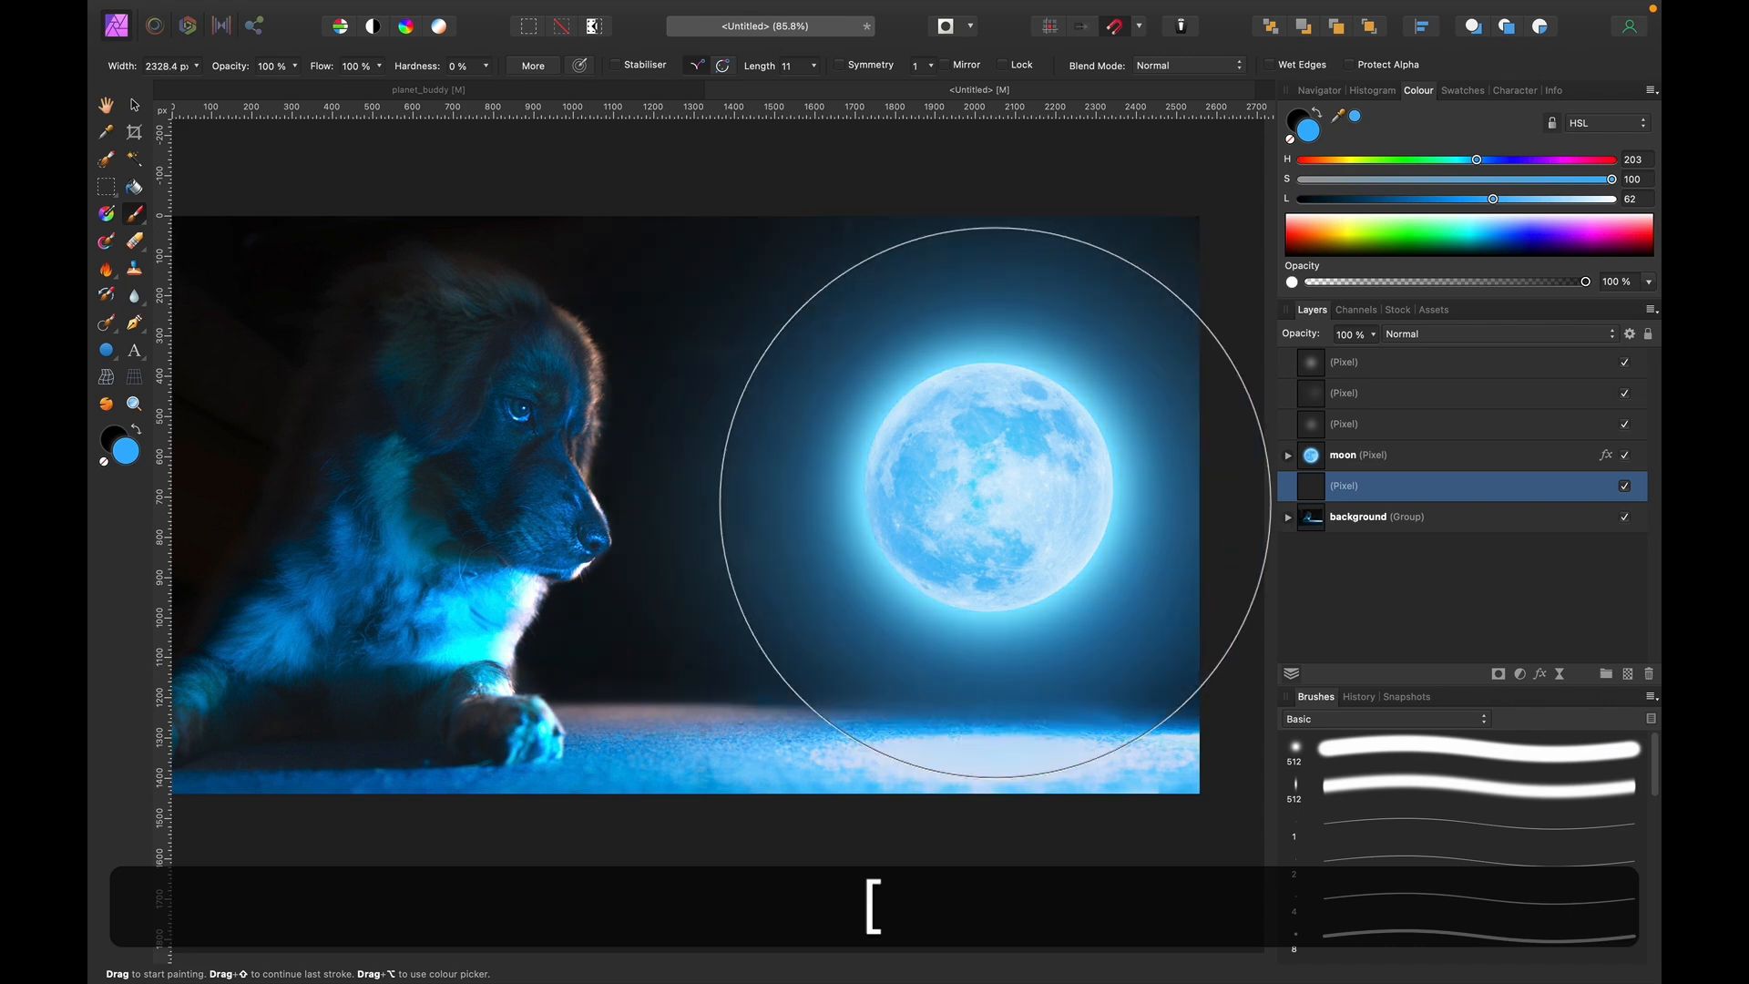
{"action": "key", "text": "bracketleft"}
{"action": "key", "text": "bracketleft"}
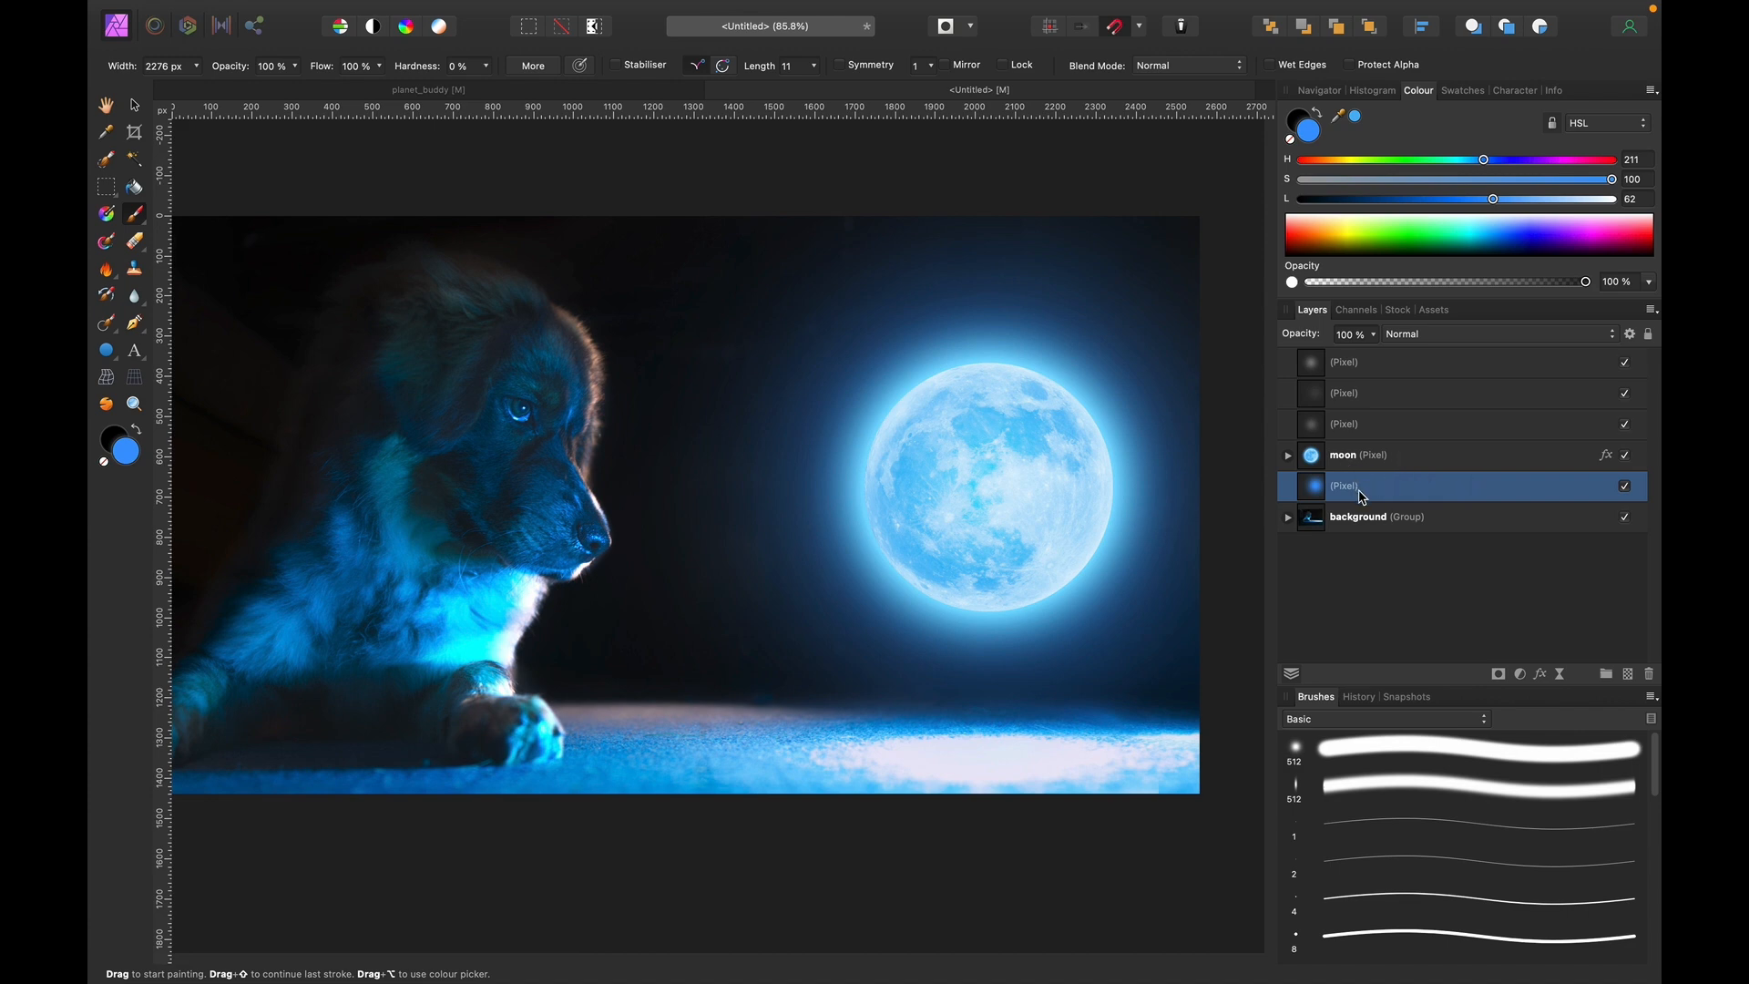
Group the glow layer, moon layer and three highlight layers, and name the group Moon.
{"action": "key", "text": "v"}
{"action": "left_click", "coordinate": [1207, 816]}
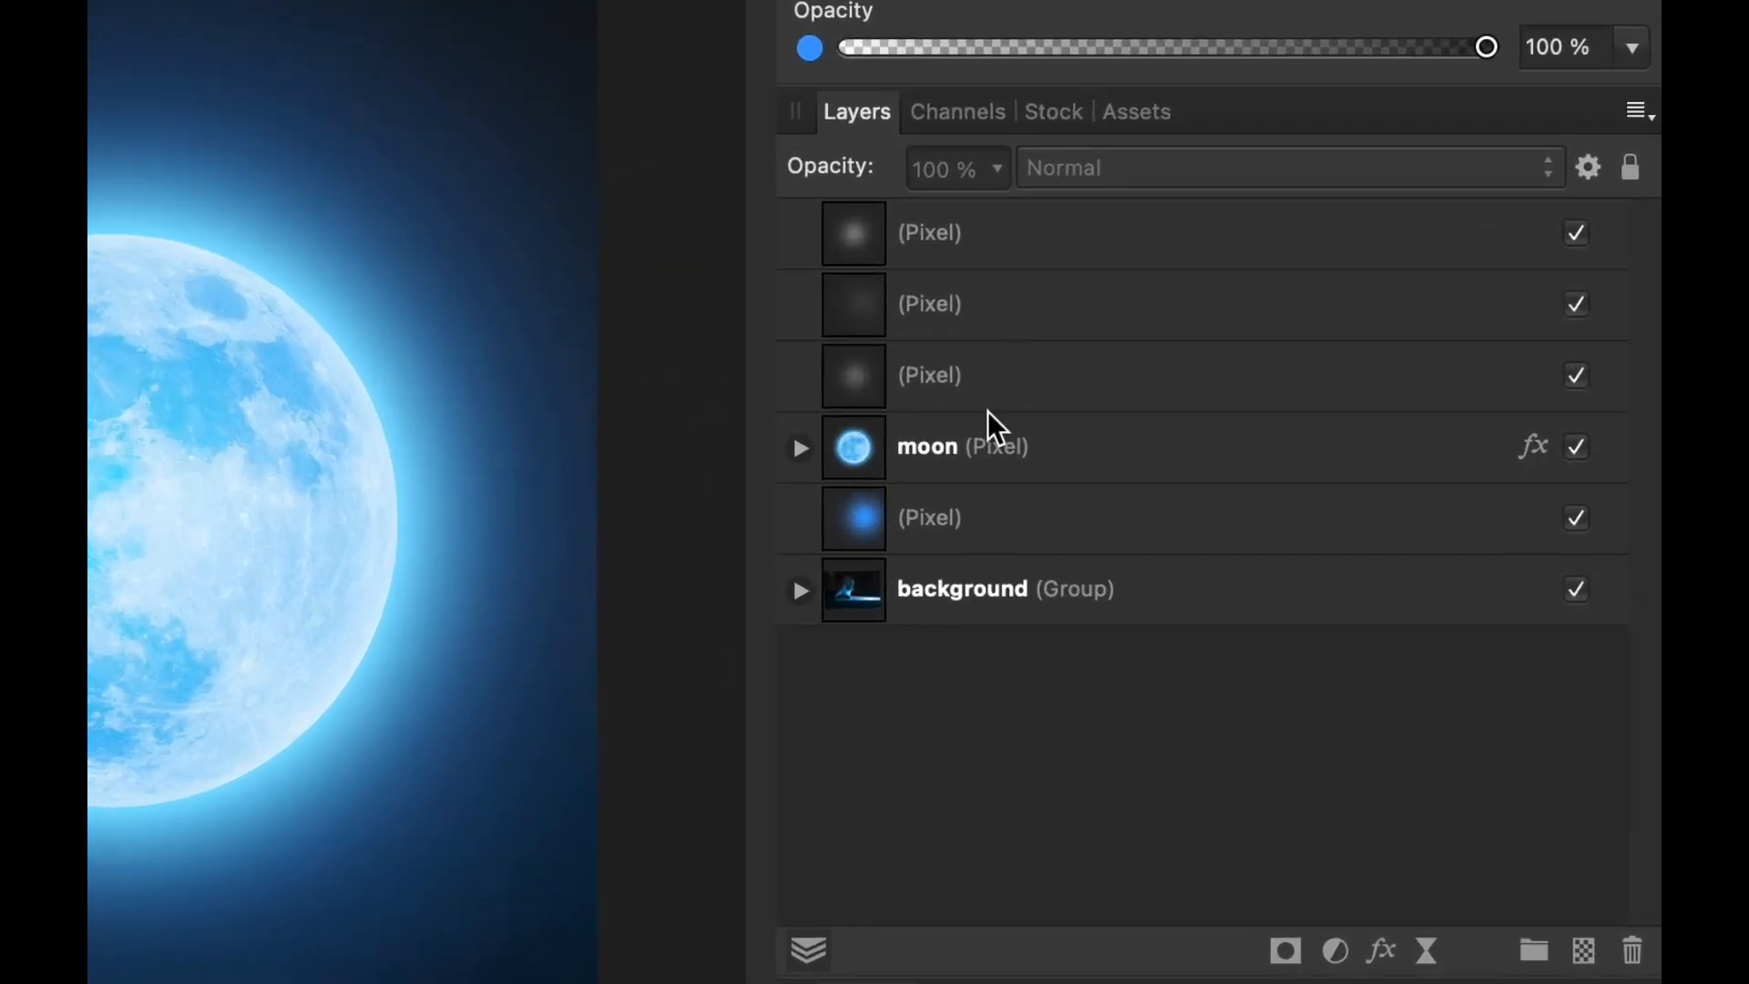
{"action": "left_click", "coordinate": [973, 536]}
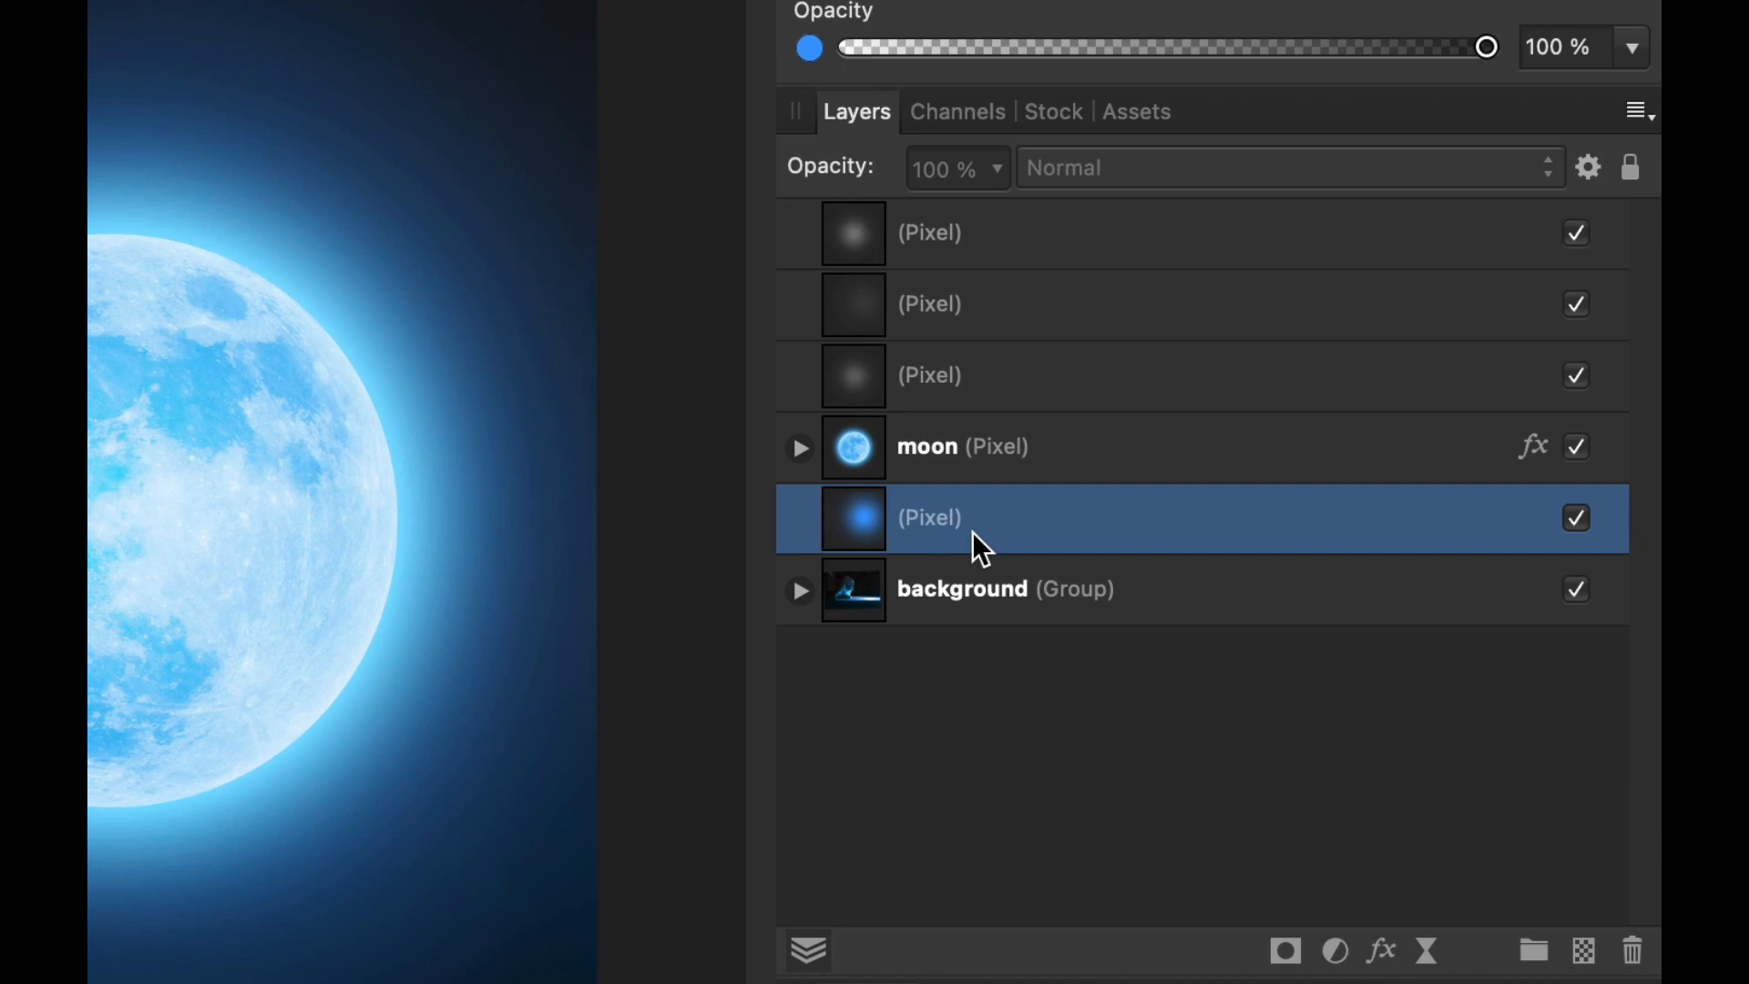
{"action": "left_click", "coordinate": [1018, 251], "text": "shift"}
{"action": "key", "text": "super+g"}
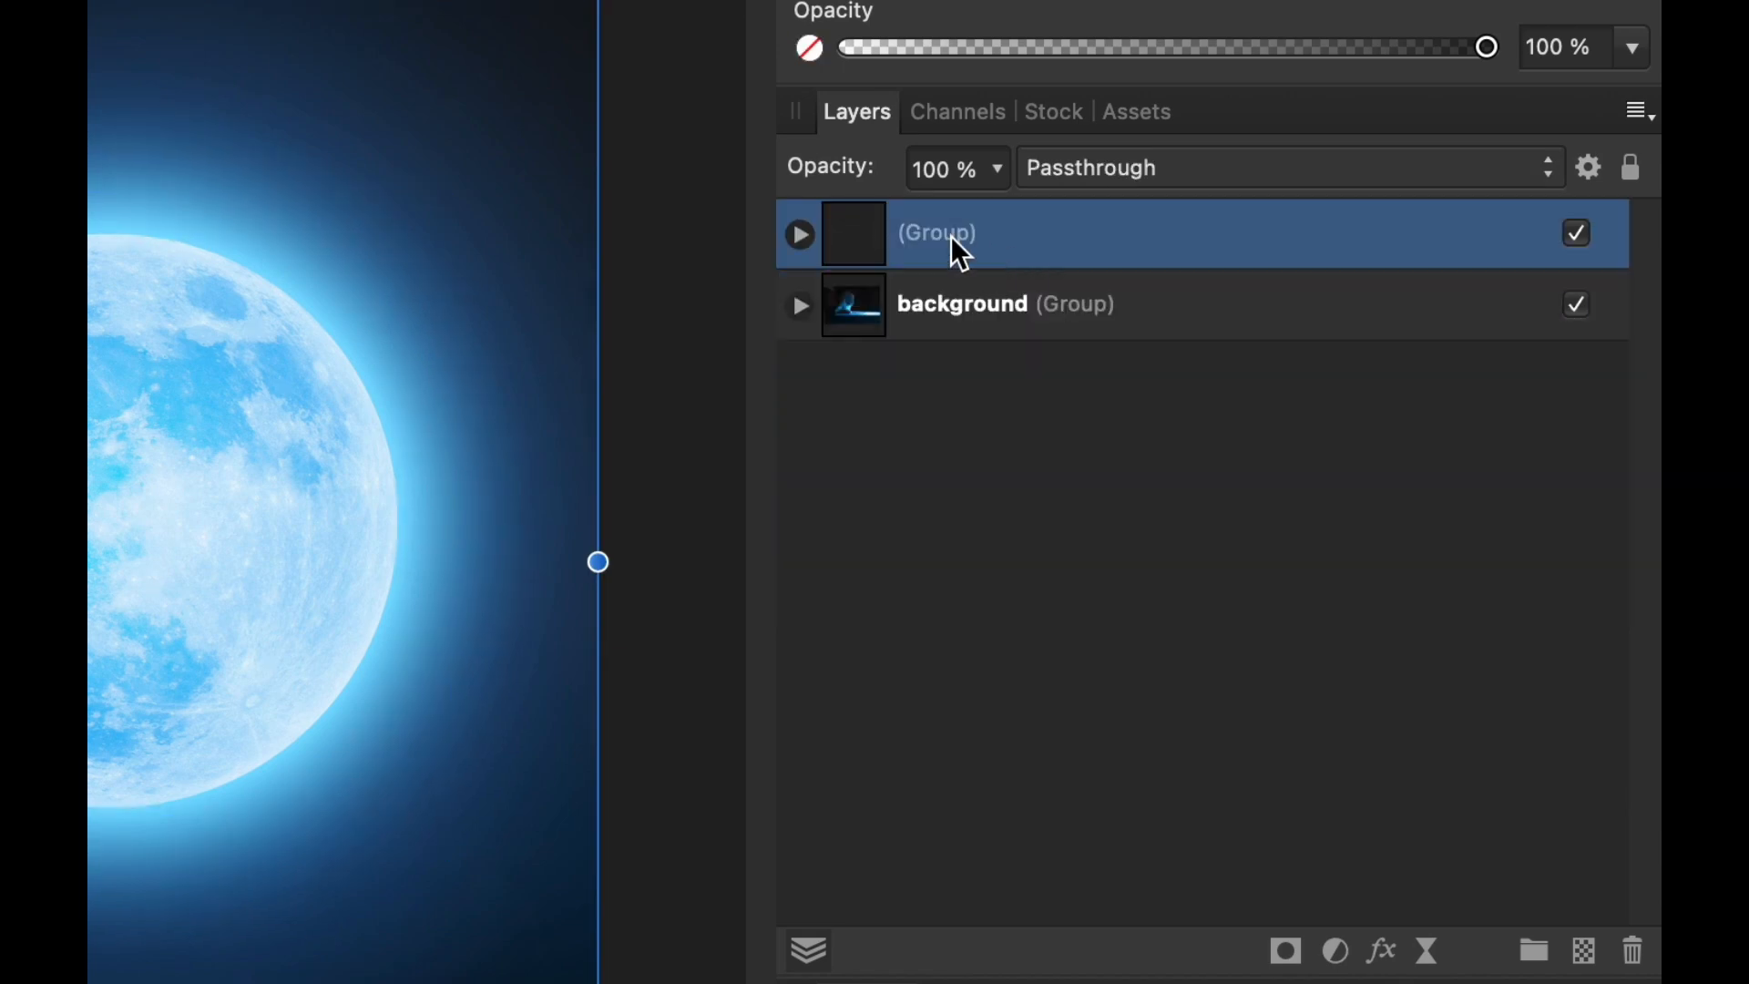
{"action": "double_click", "coordinate": [951, 238]}
{"action": "type", "text": "Moon"}
{"action": "key", "text": "Return"}
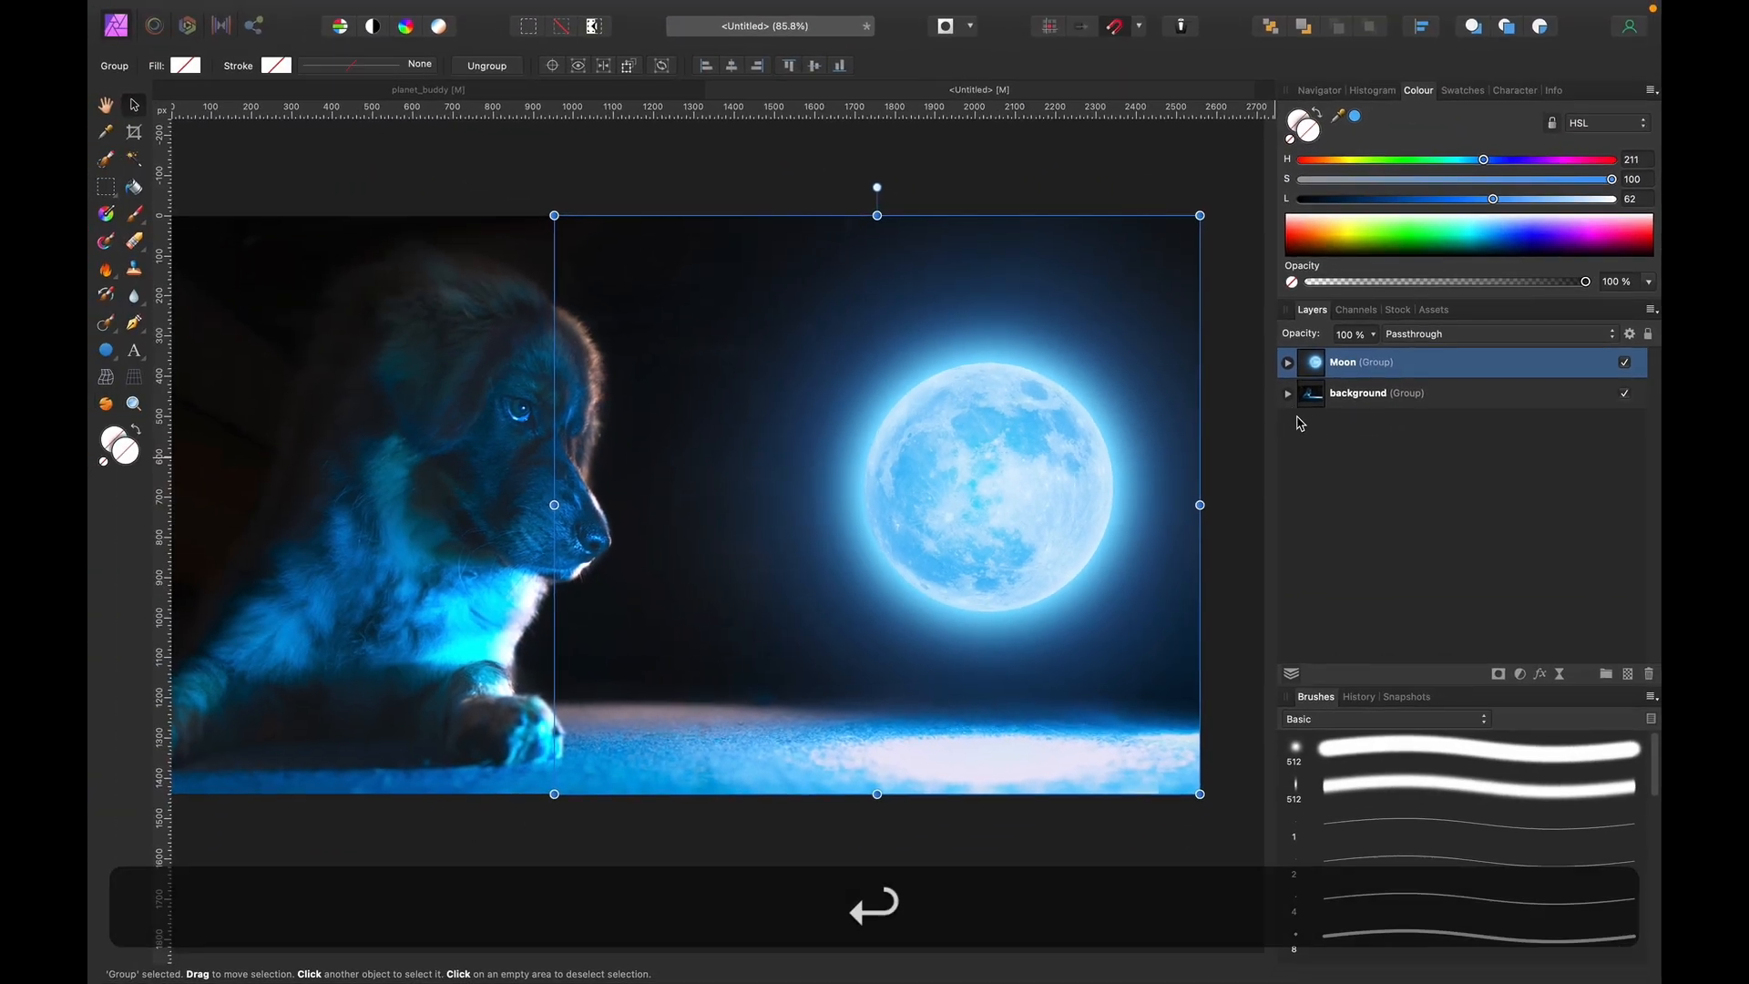
Draw a circular blue donut about 935 px wide between the puppy and the moon, with a hole radius of 81%.
{"action": "key", "text": "super+d"}
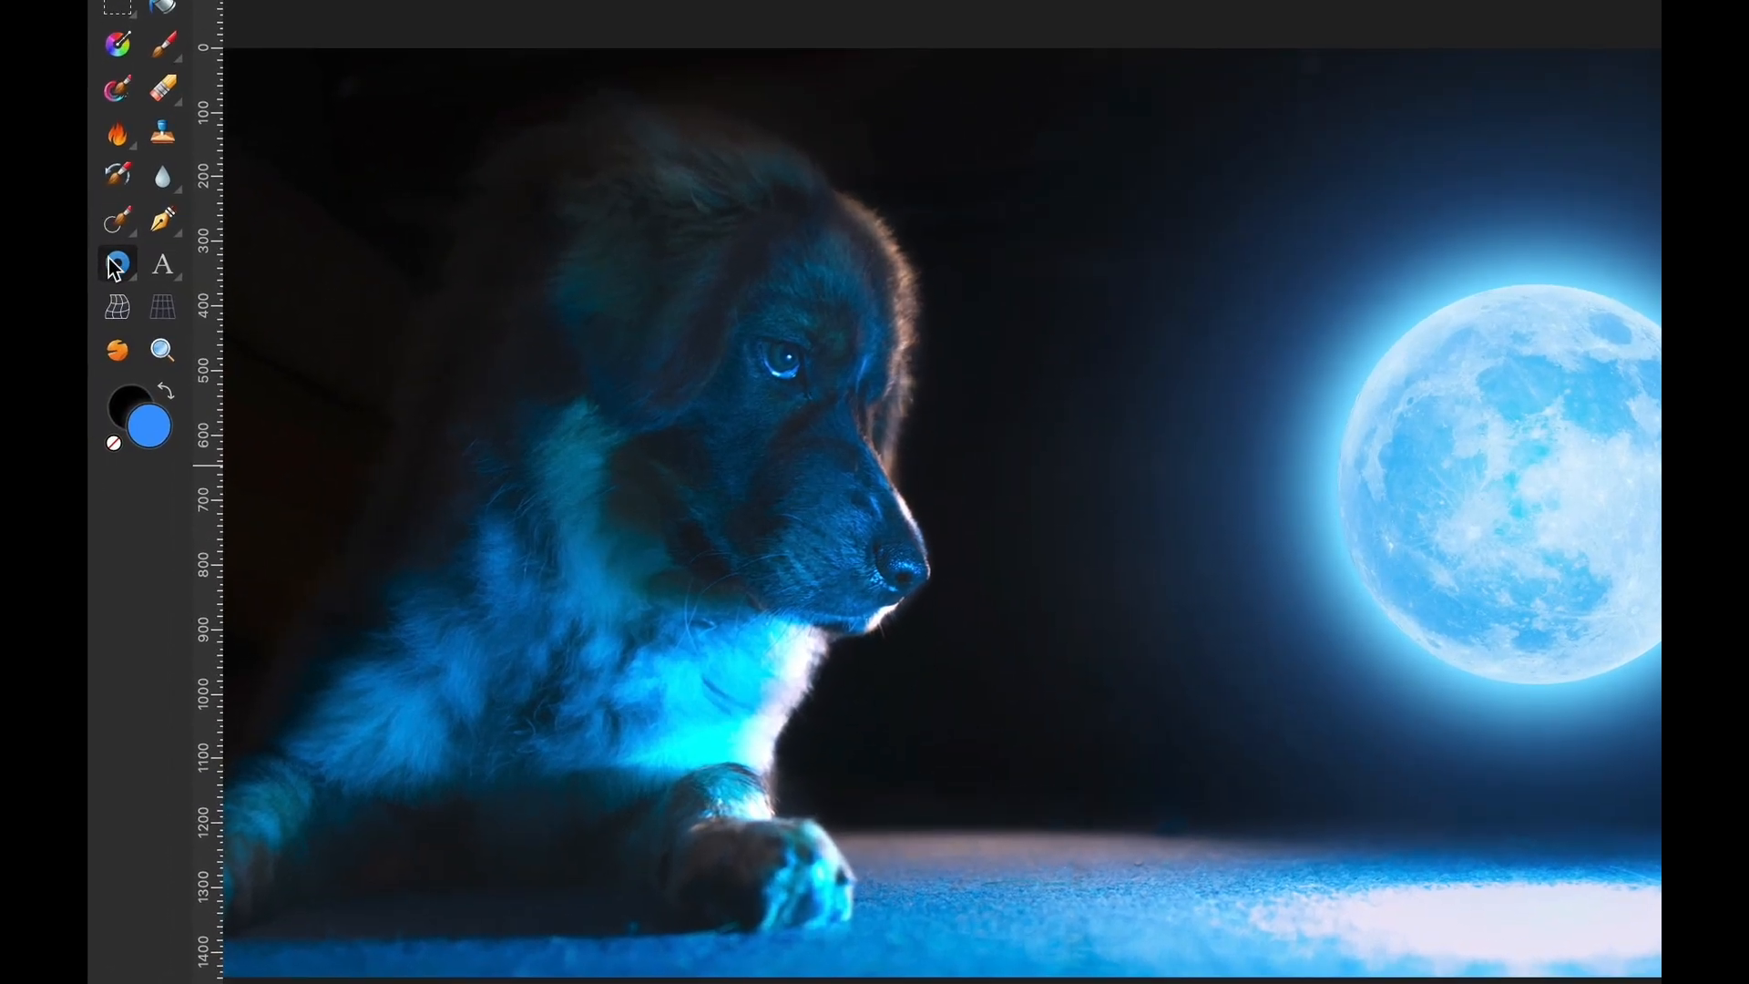
{"action": "left_click", "coordinate": [111, 262]}
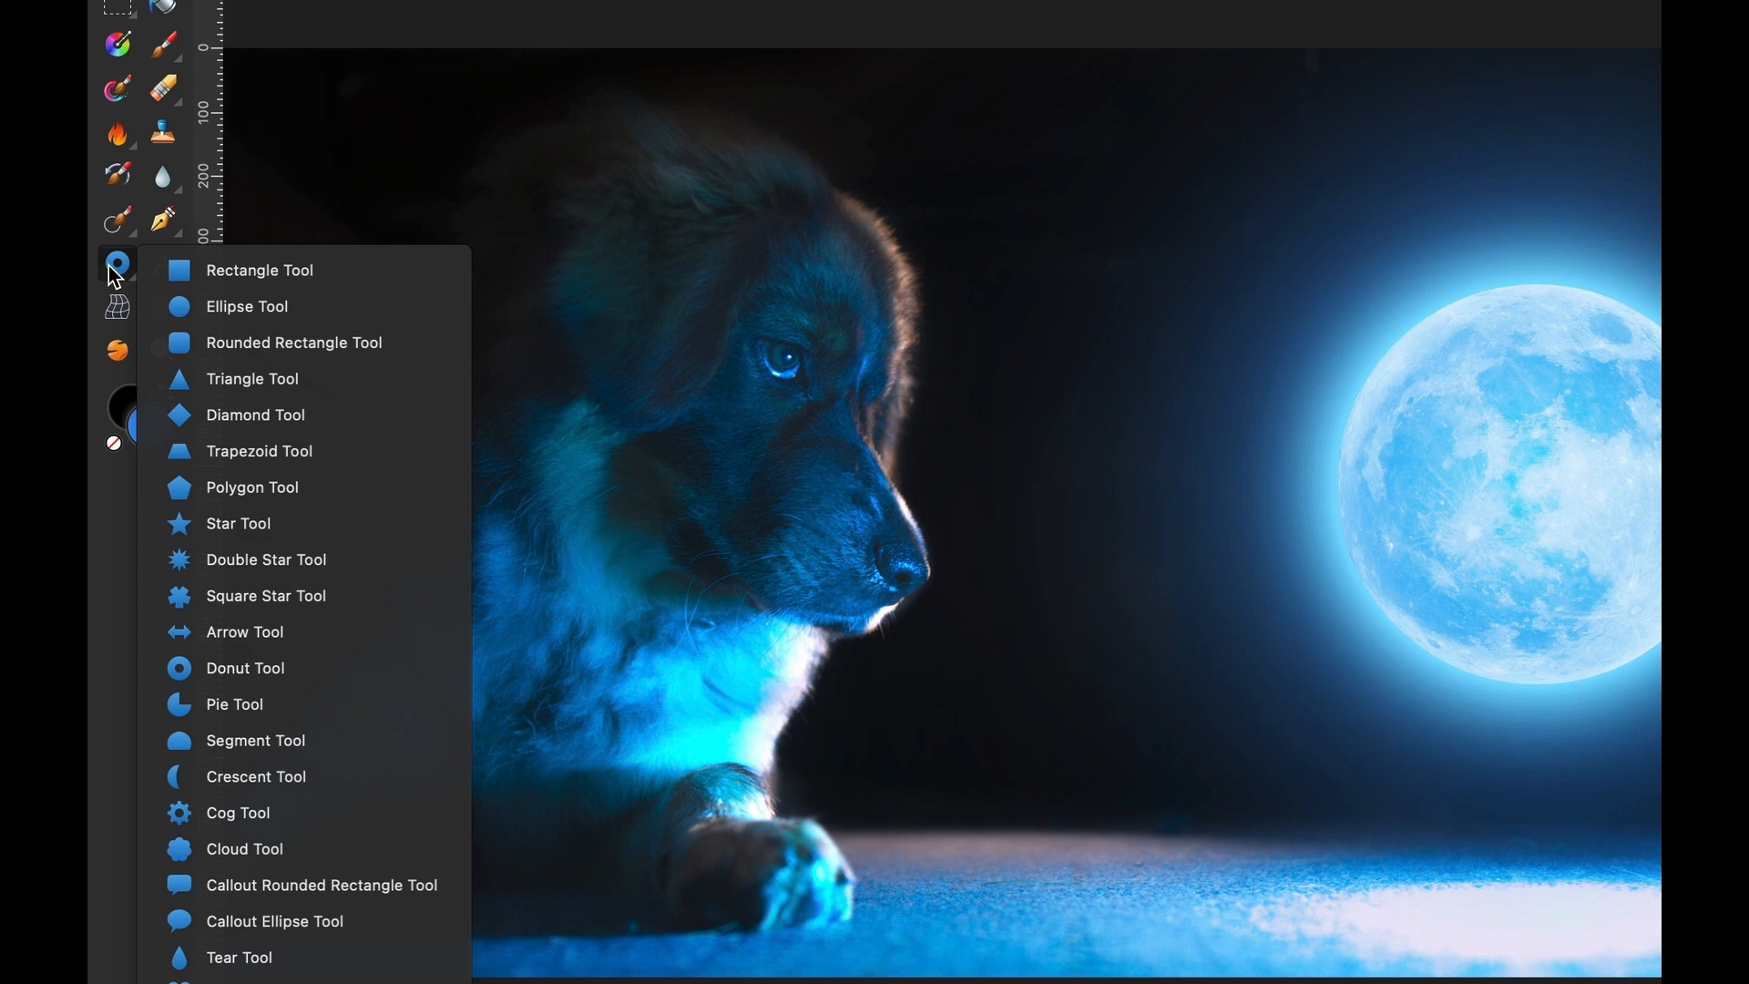
{"action": "left_click", "coordinate": [312, 676]}
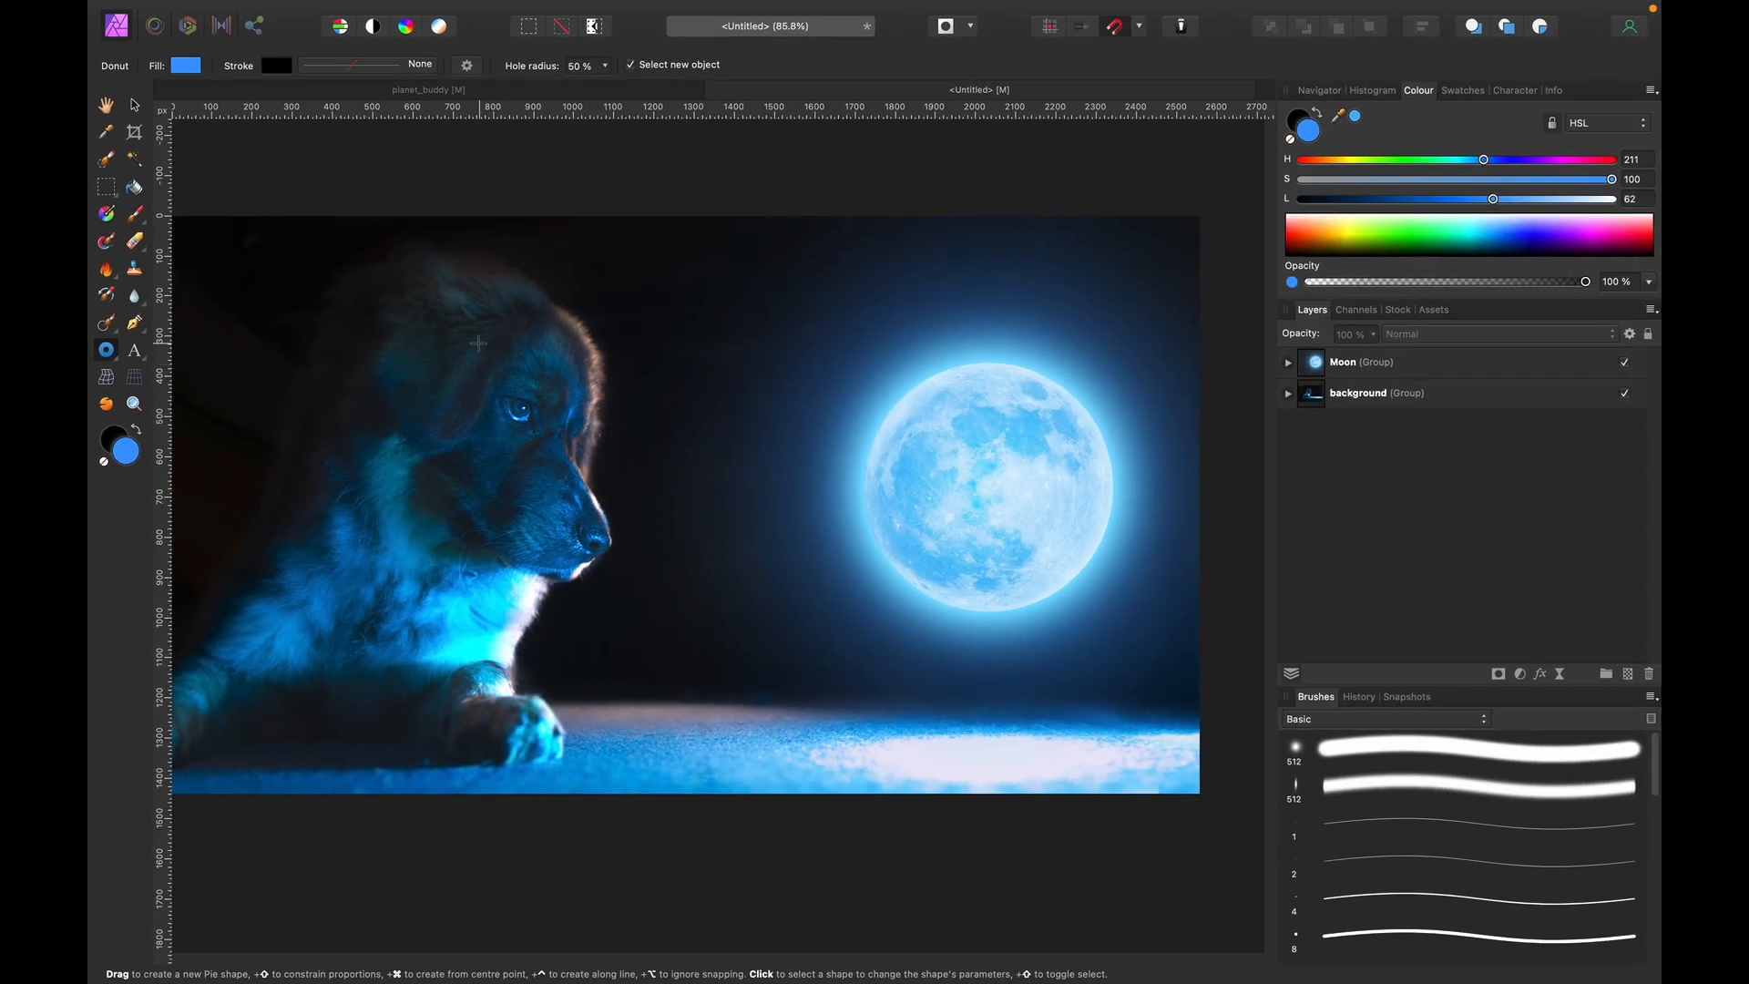
{"action": "left_click_drag", "start_coordinate": [467, 343], "coordinate": [934, 626]}
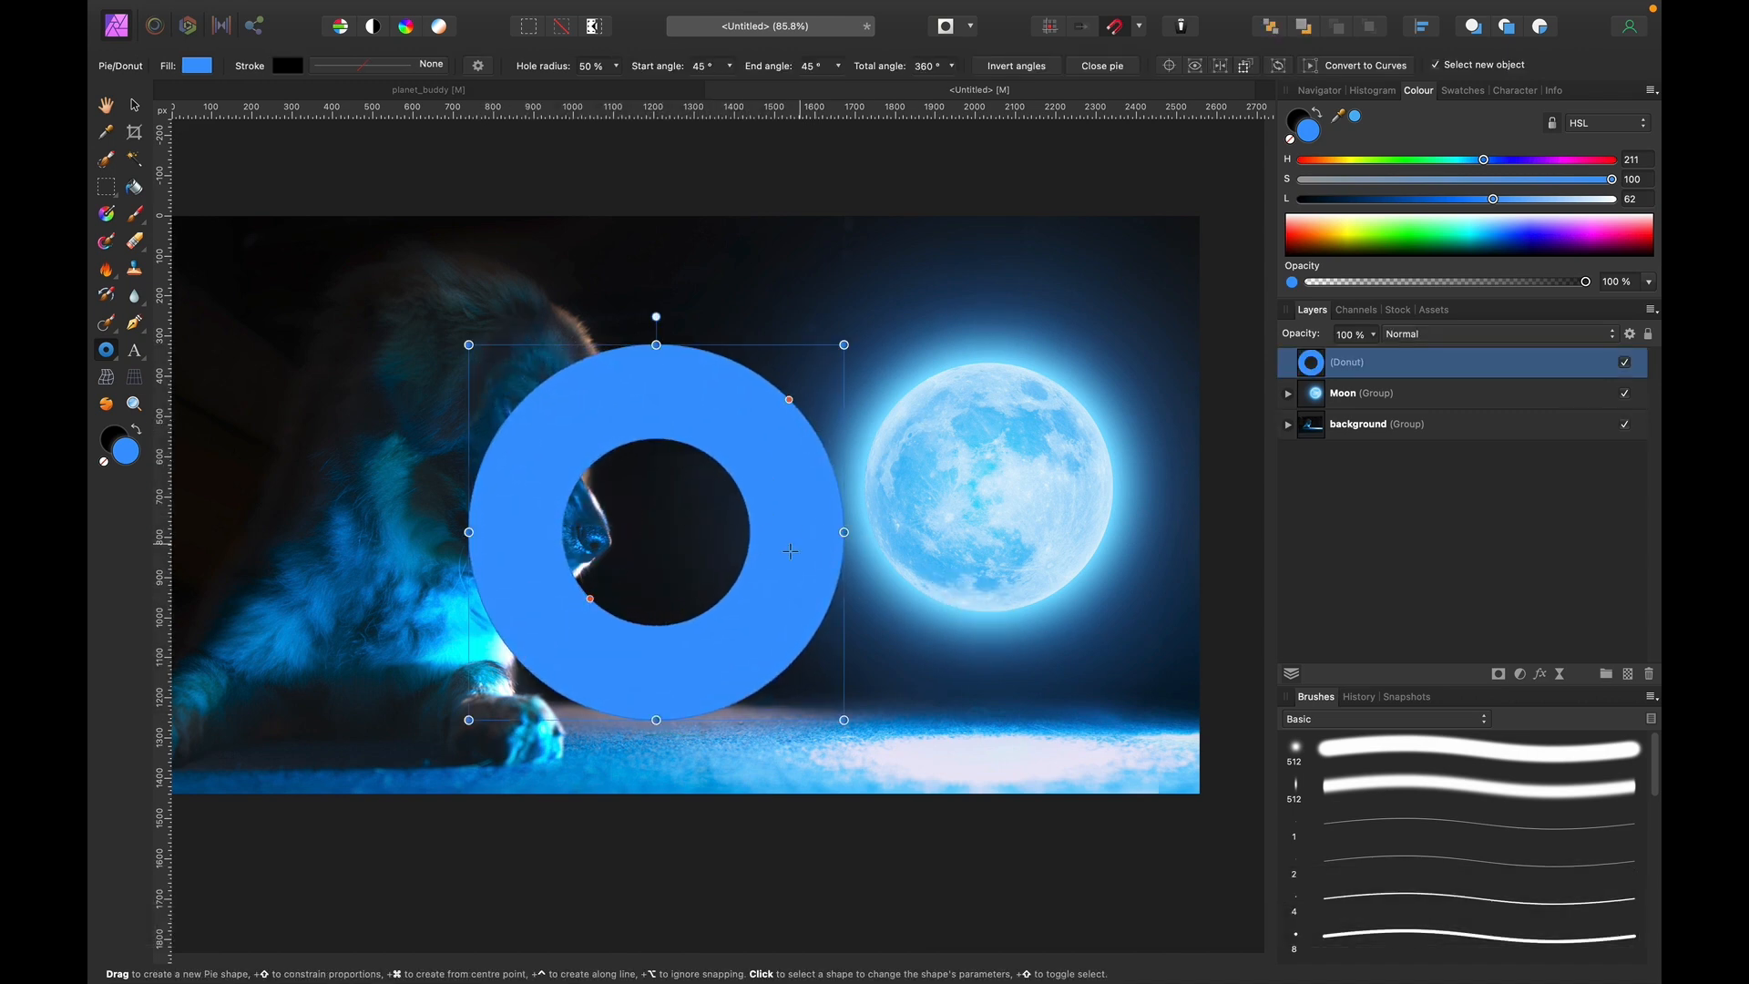
{"action": "left_click_drag", "start_coordinate": [590, 598], "coordinate": [556, 631]}
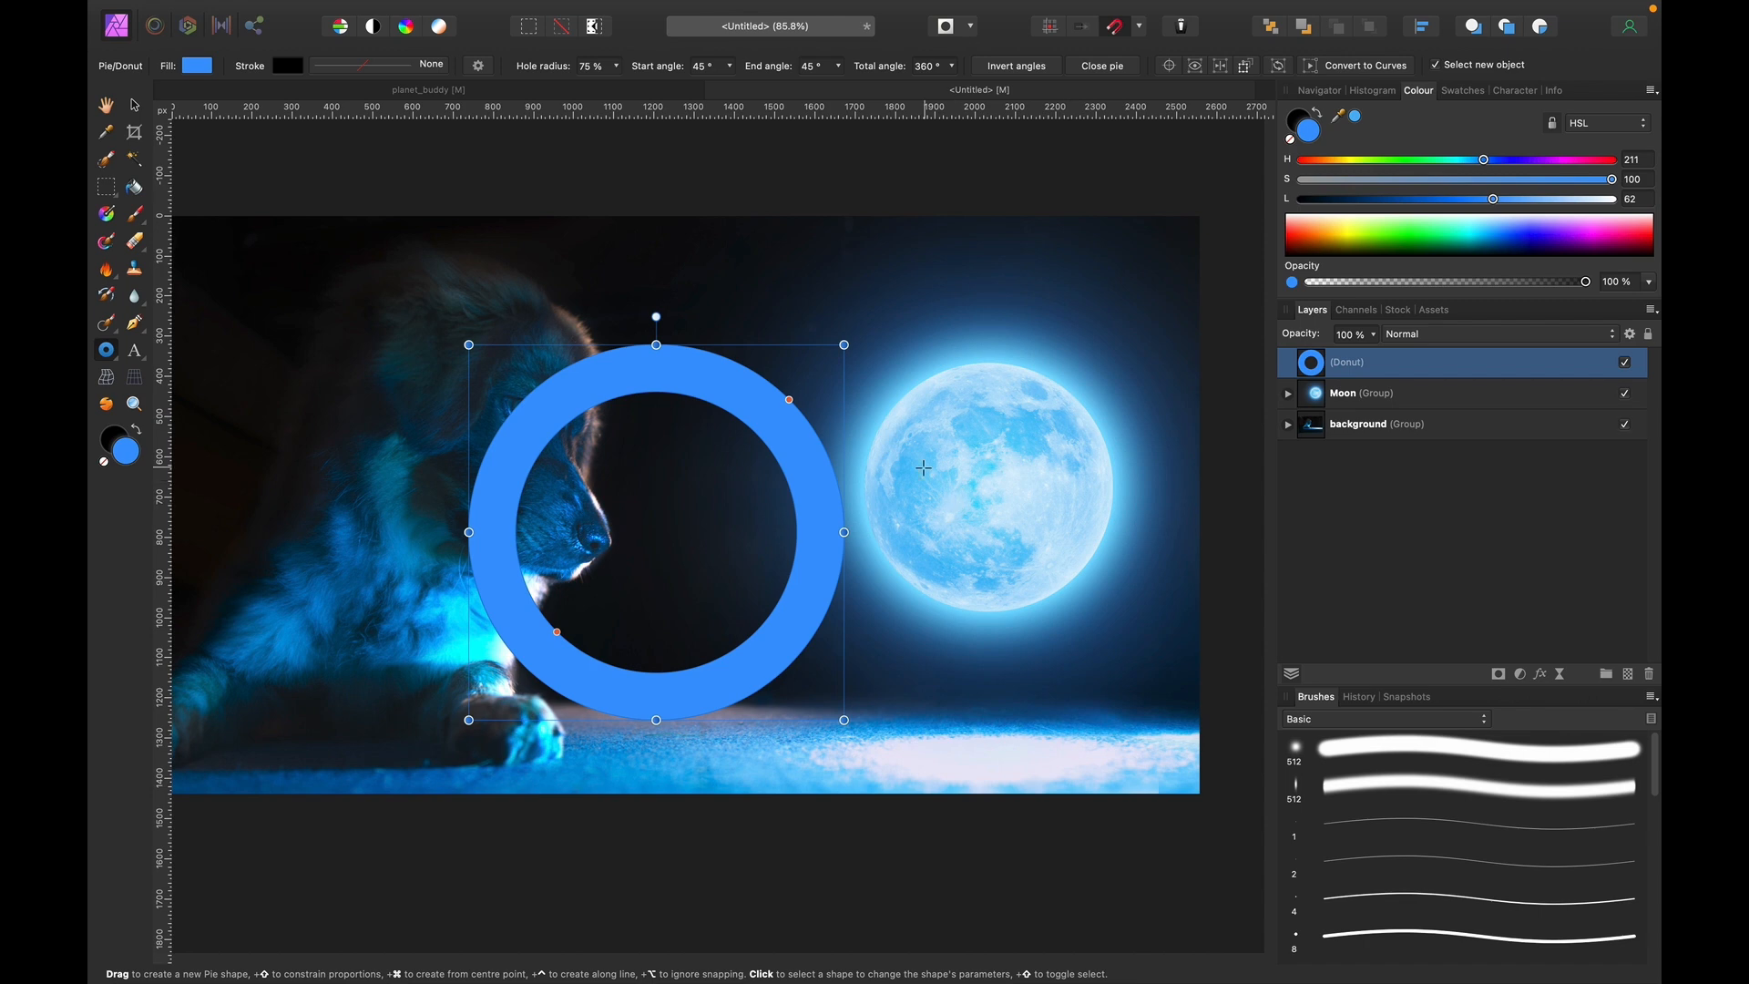
{"action": "left_click_drag", "start_coordinate": [555, 633], "coordinate": [550, 639]}
{"action": "key", "text": "shift"}
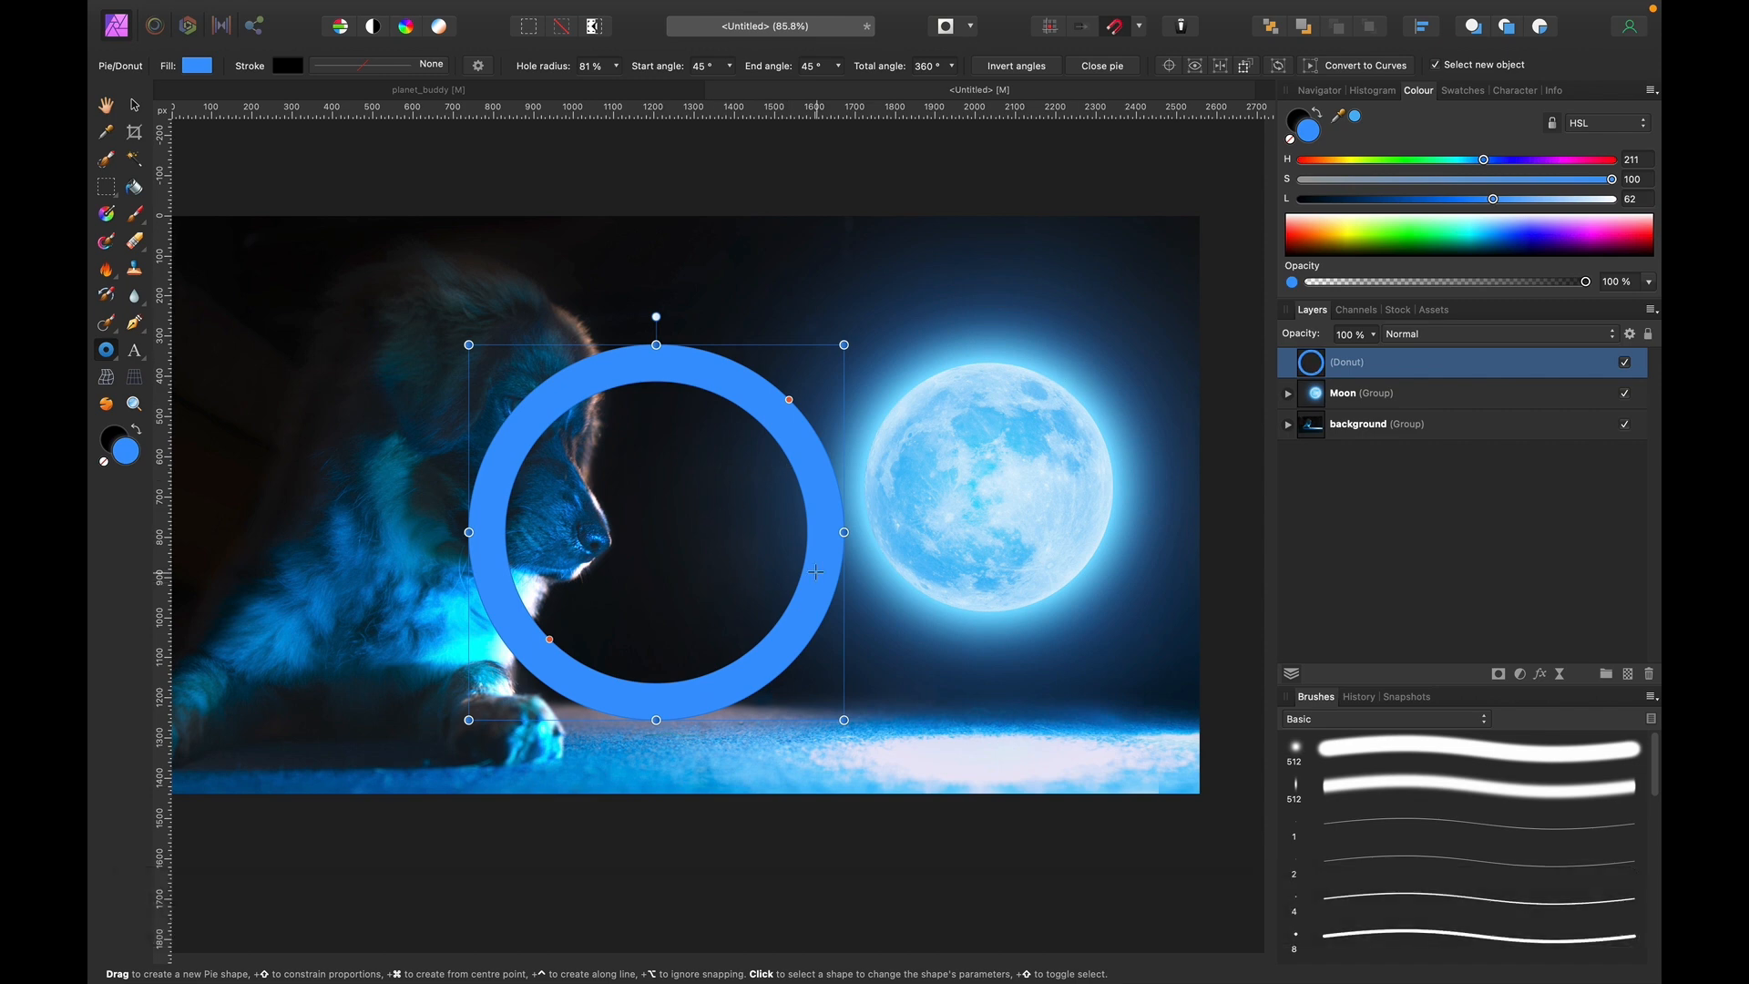
Try to squash the donut vertically into a thin ellipse, inspect its band thickness up close, and undo the squash.
{"action": "left_click_drag", "start_coordinate": [658, 721], "coordinate": [649, 467]}
{"action": "left_click_drag", "start_coordinate": [650, 469], "coordinate": [666, 404]}
{"action": "scroll", "coordinate": [666, 404], "scroll_direction": "up", "scroll_amount": 5}
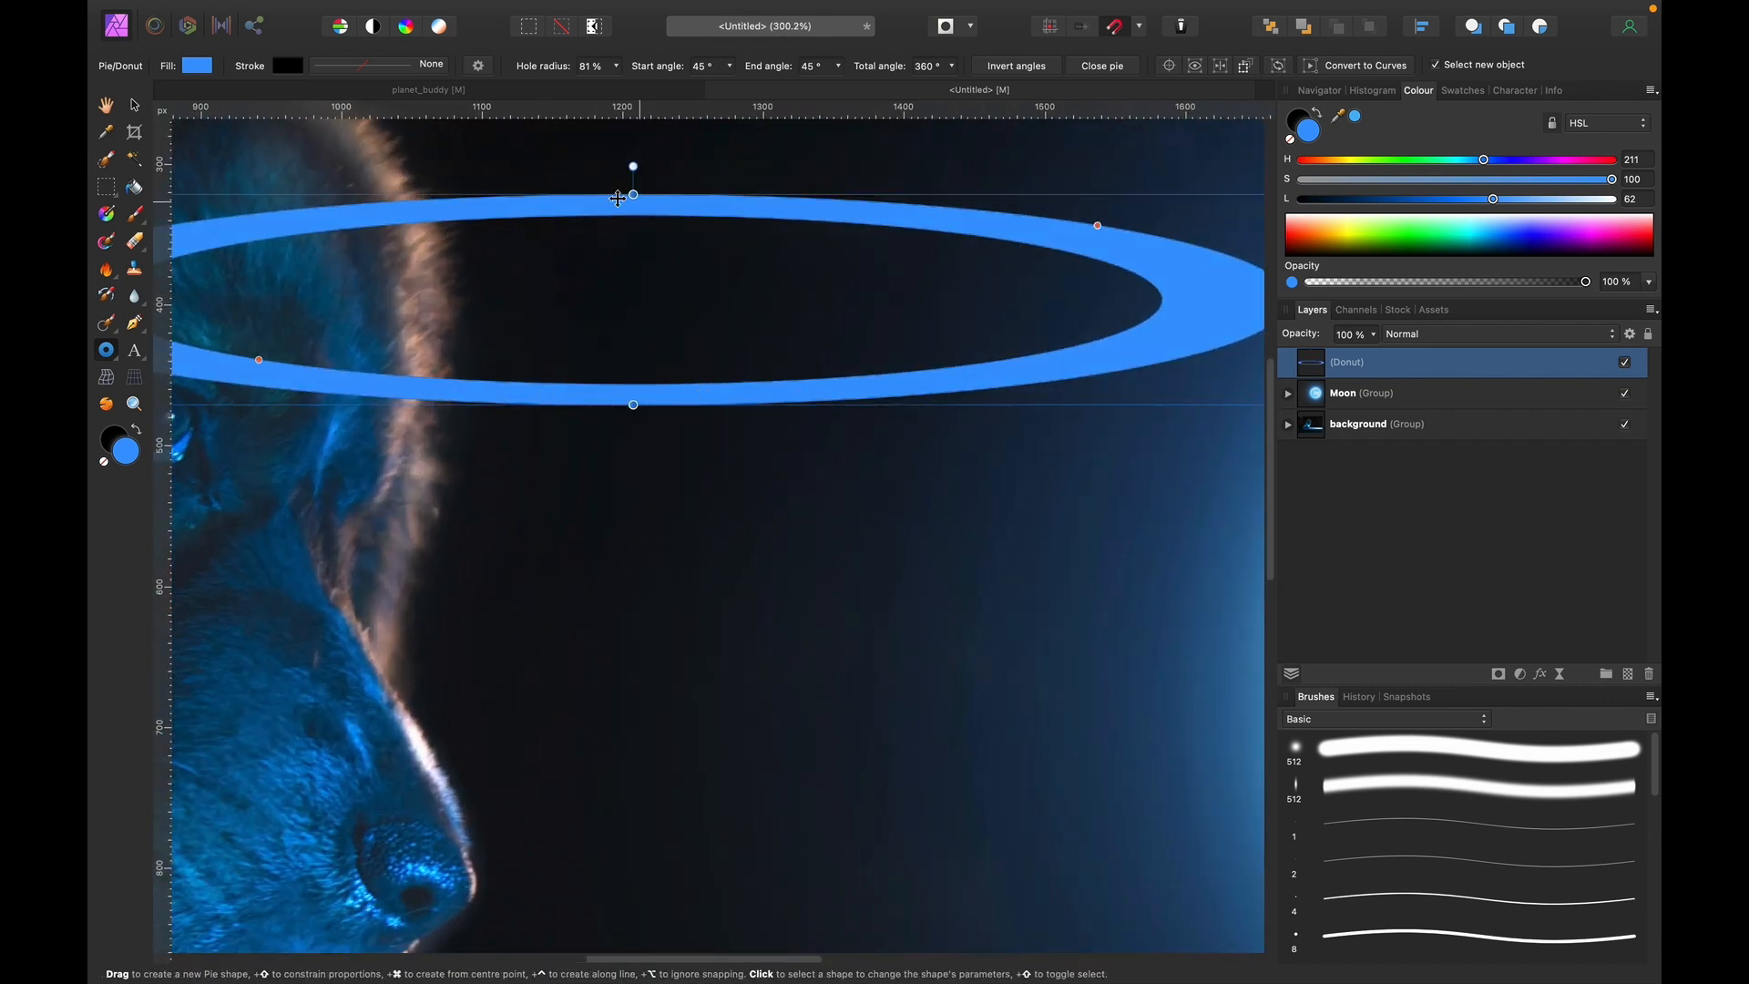
{"action": "scroll", "coordinate": [959, 217], "scroll_direction": "right", "scroll_amount": 3}
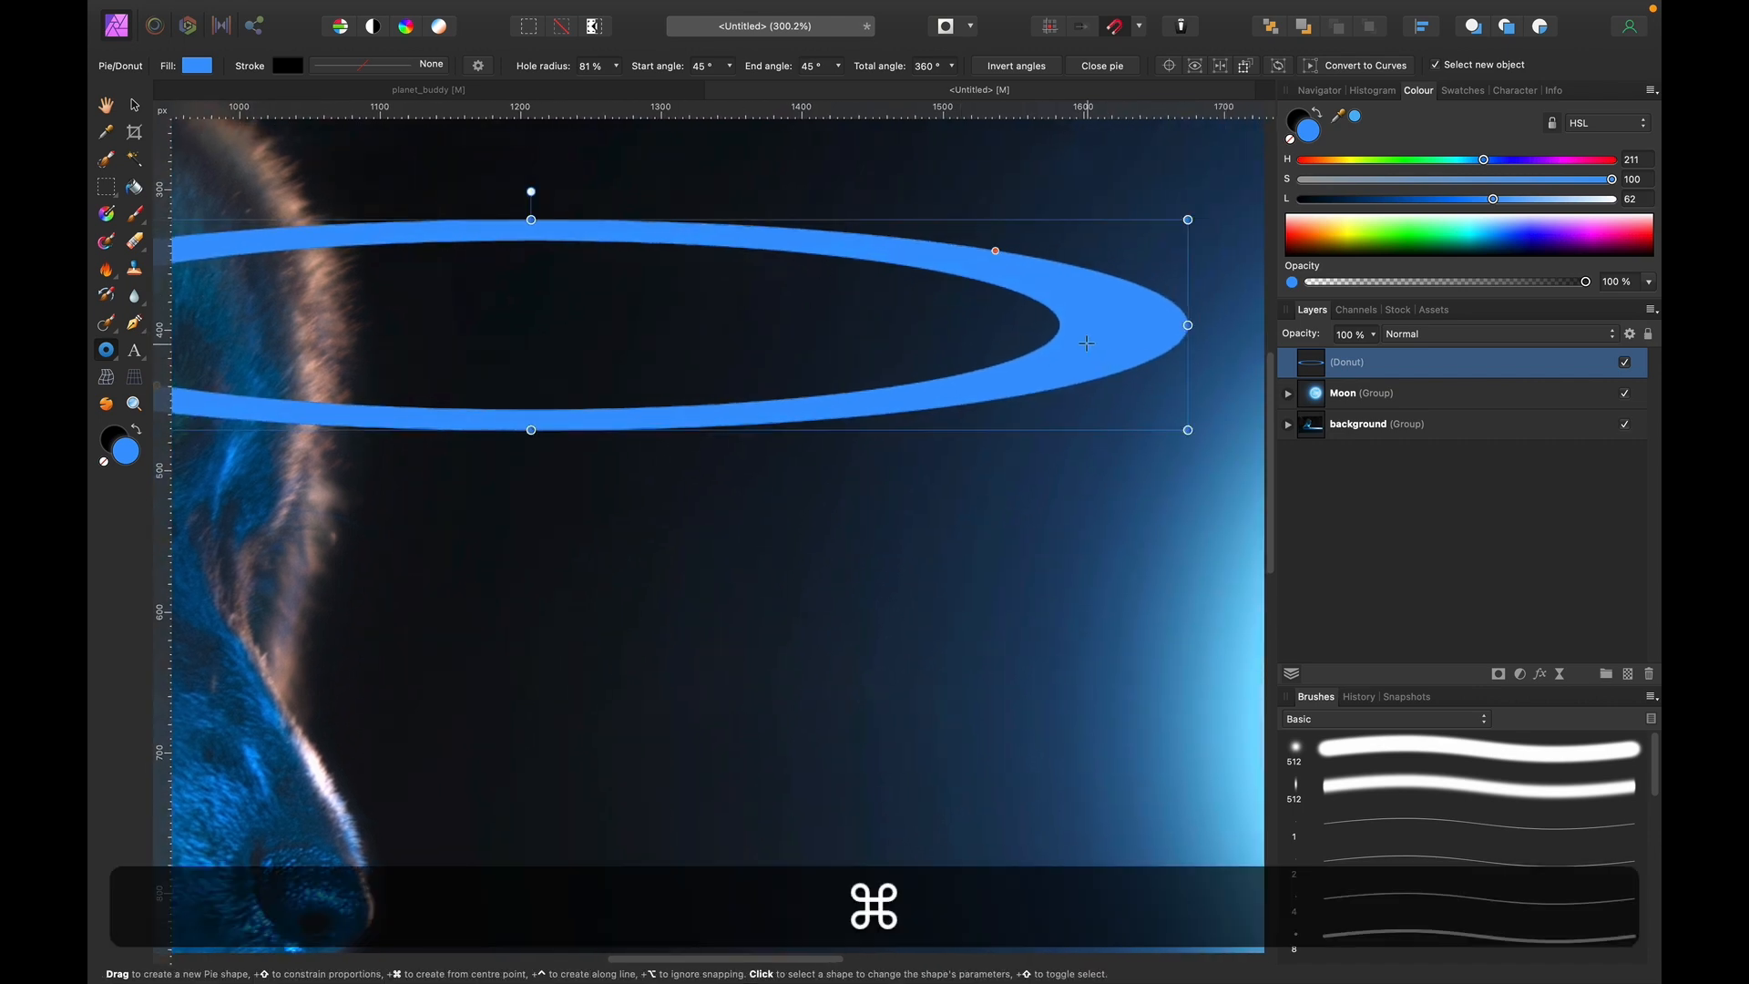
{"action": "key", "text": "super+minus"}
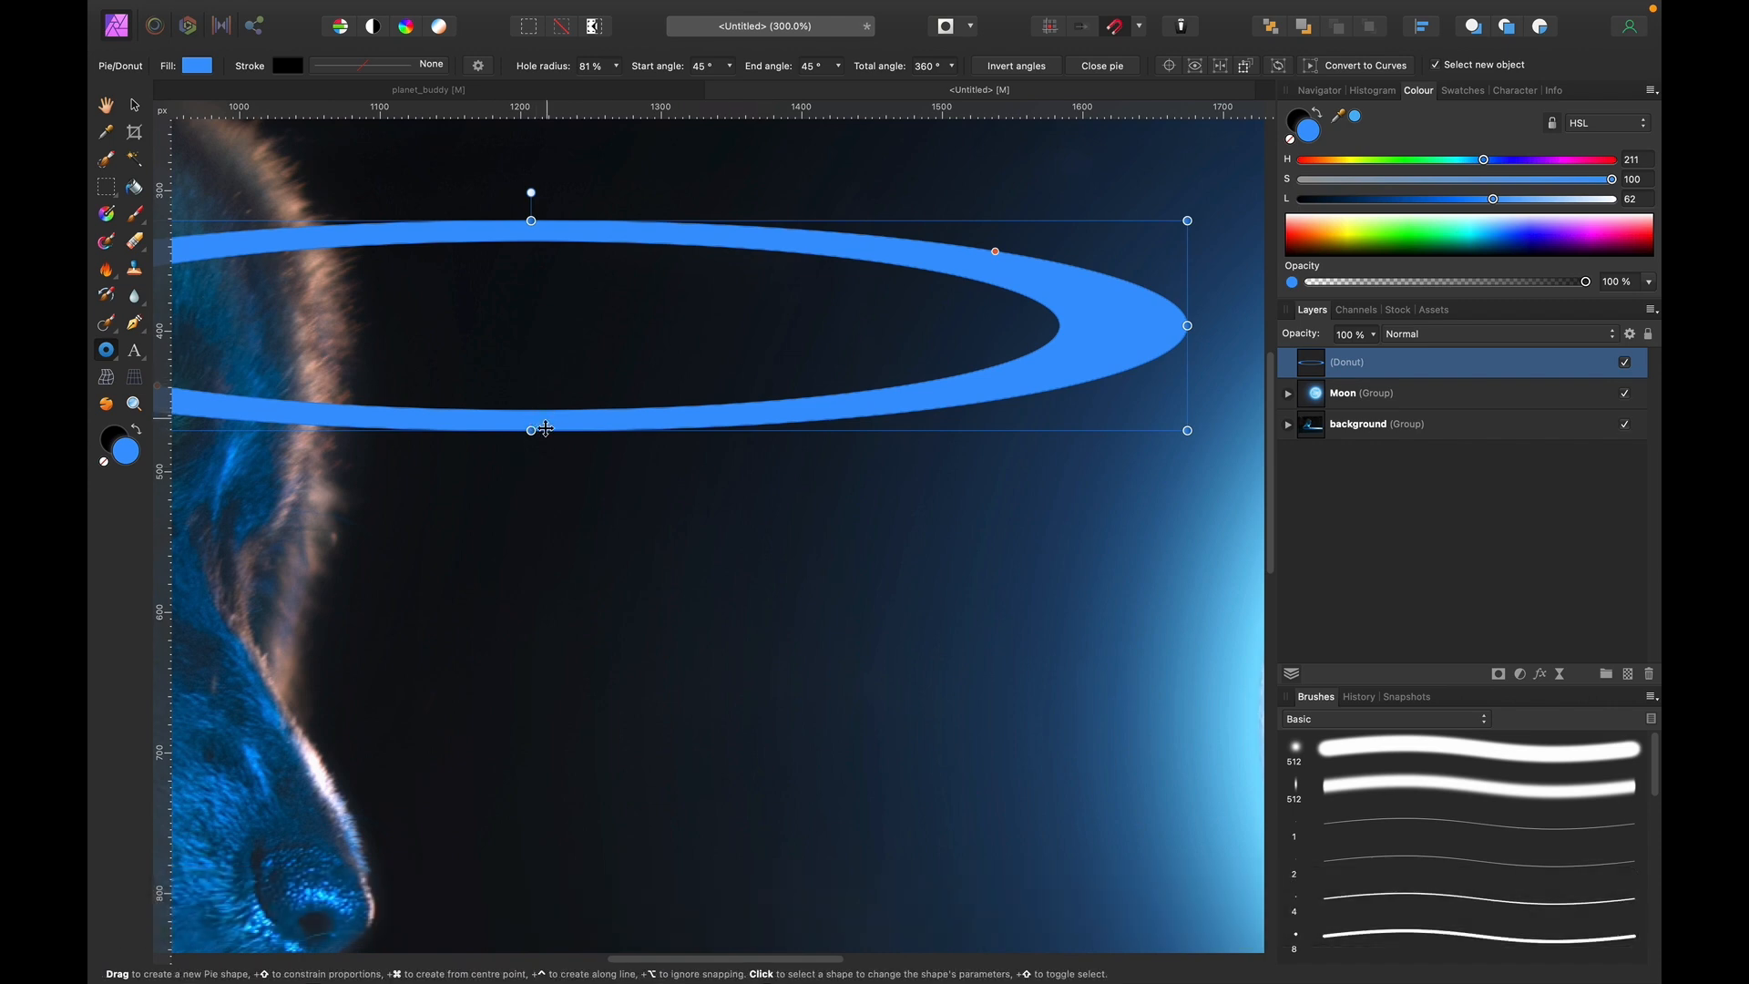
{"action": "key", "text": "super+0"}
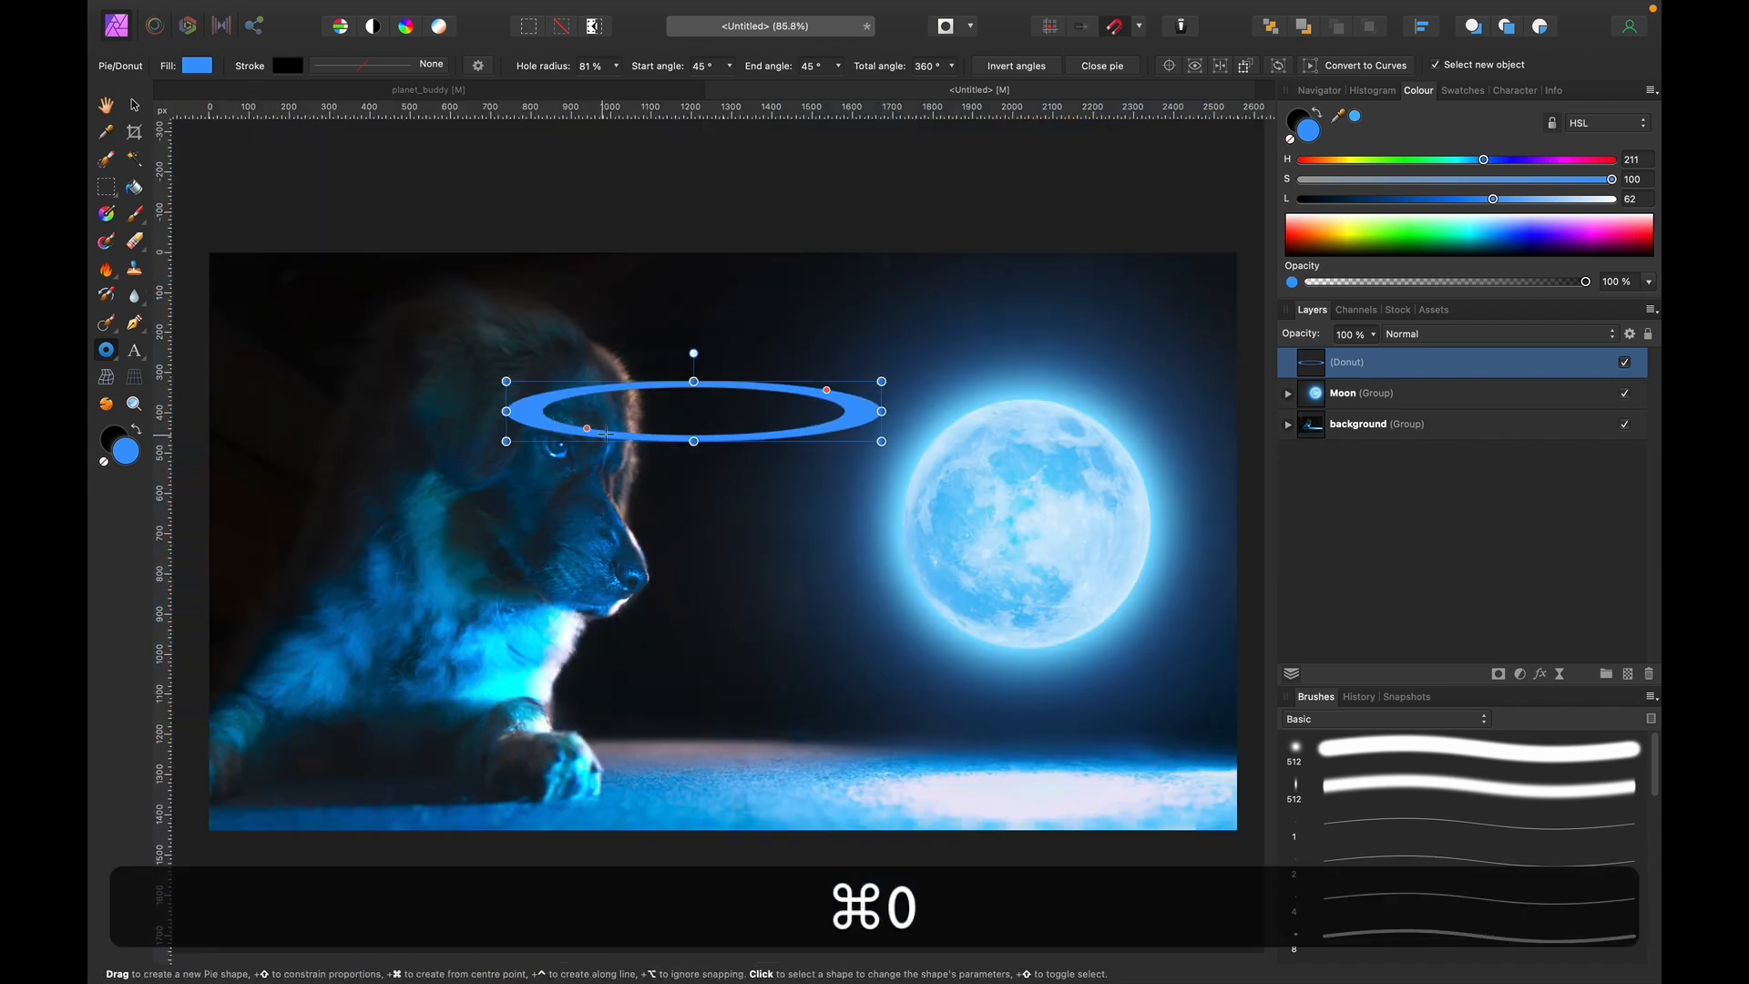
{"action": "key", "text": "super+z"}
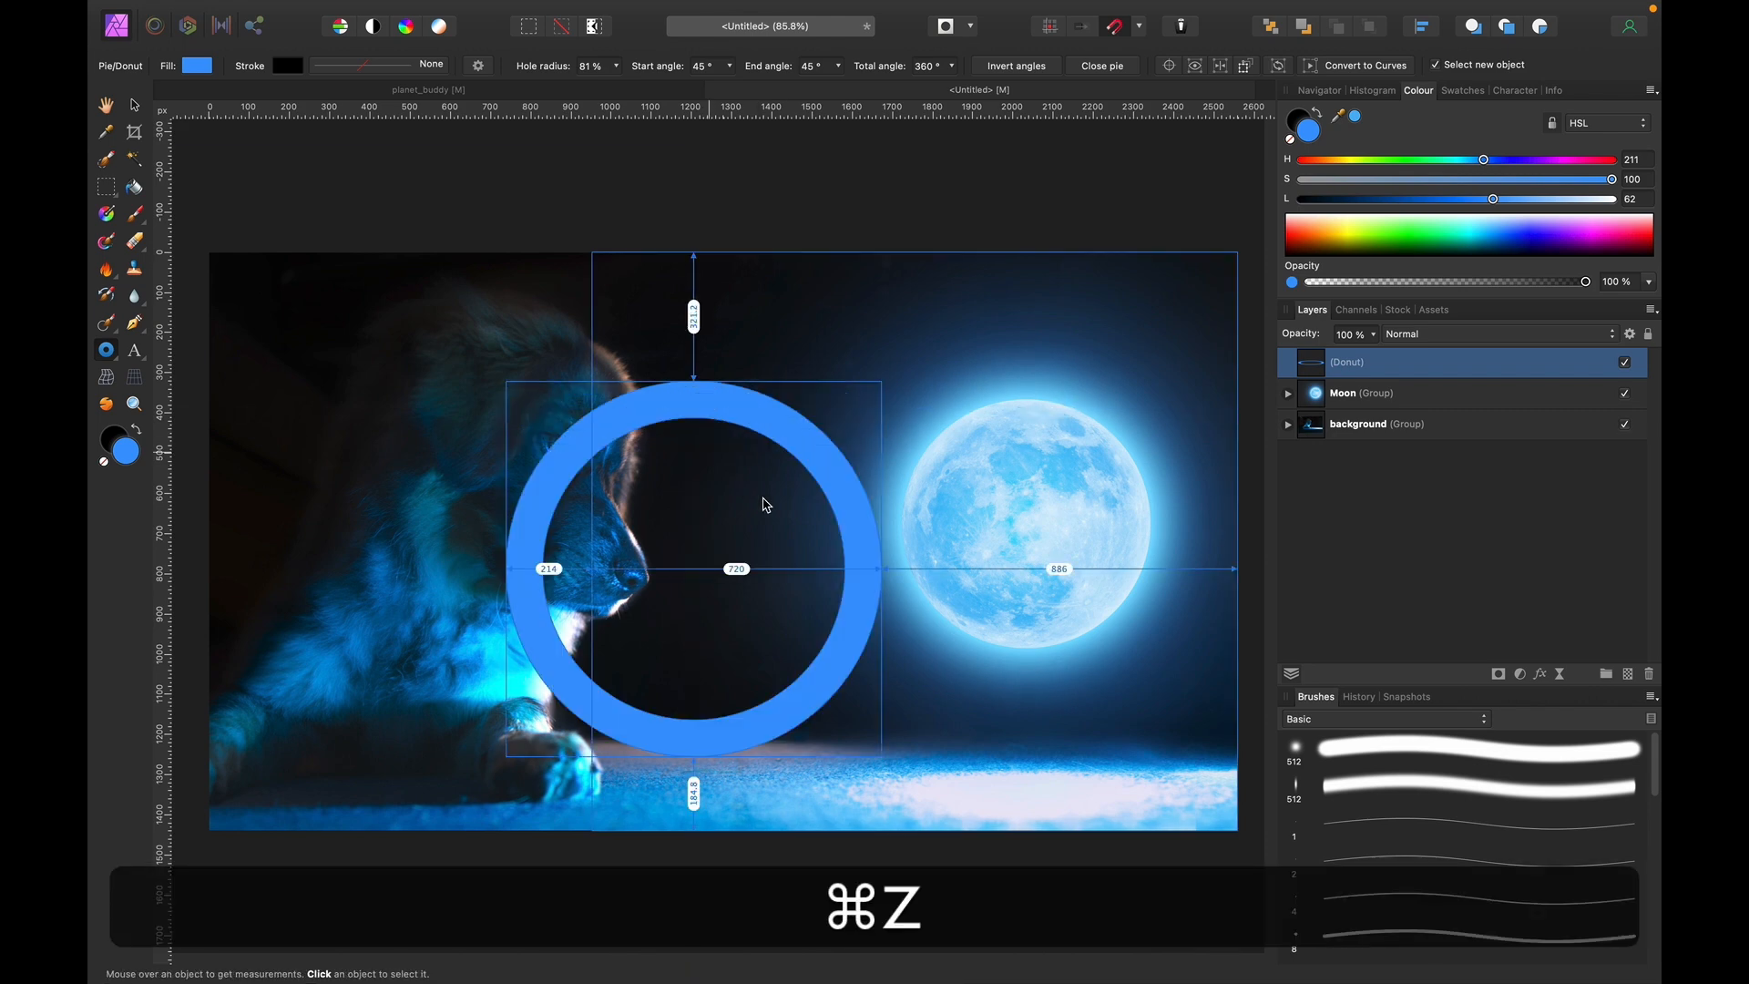
Reselect the donut layer and scale the ring down around its centre to about 770 px wide.
{"action": "left_click", "coordinate": [1454, 496]}
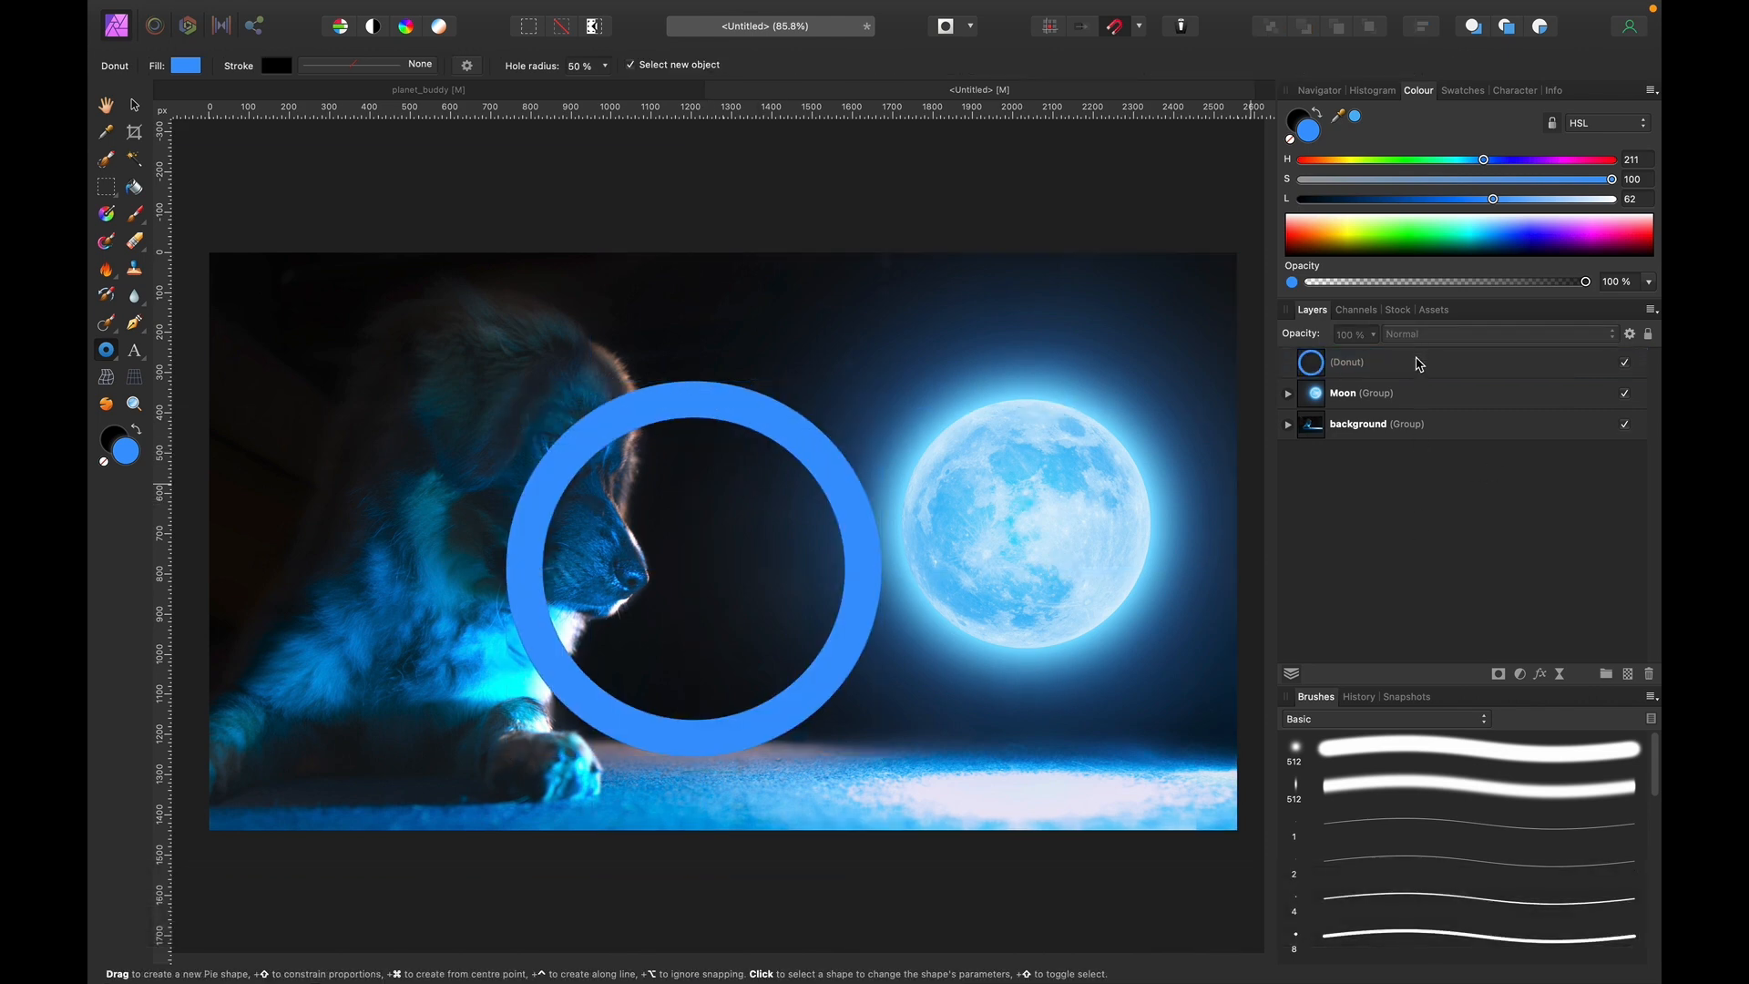
{"action": "left_click", "coordinate": [1418, 363]}
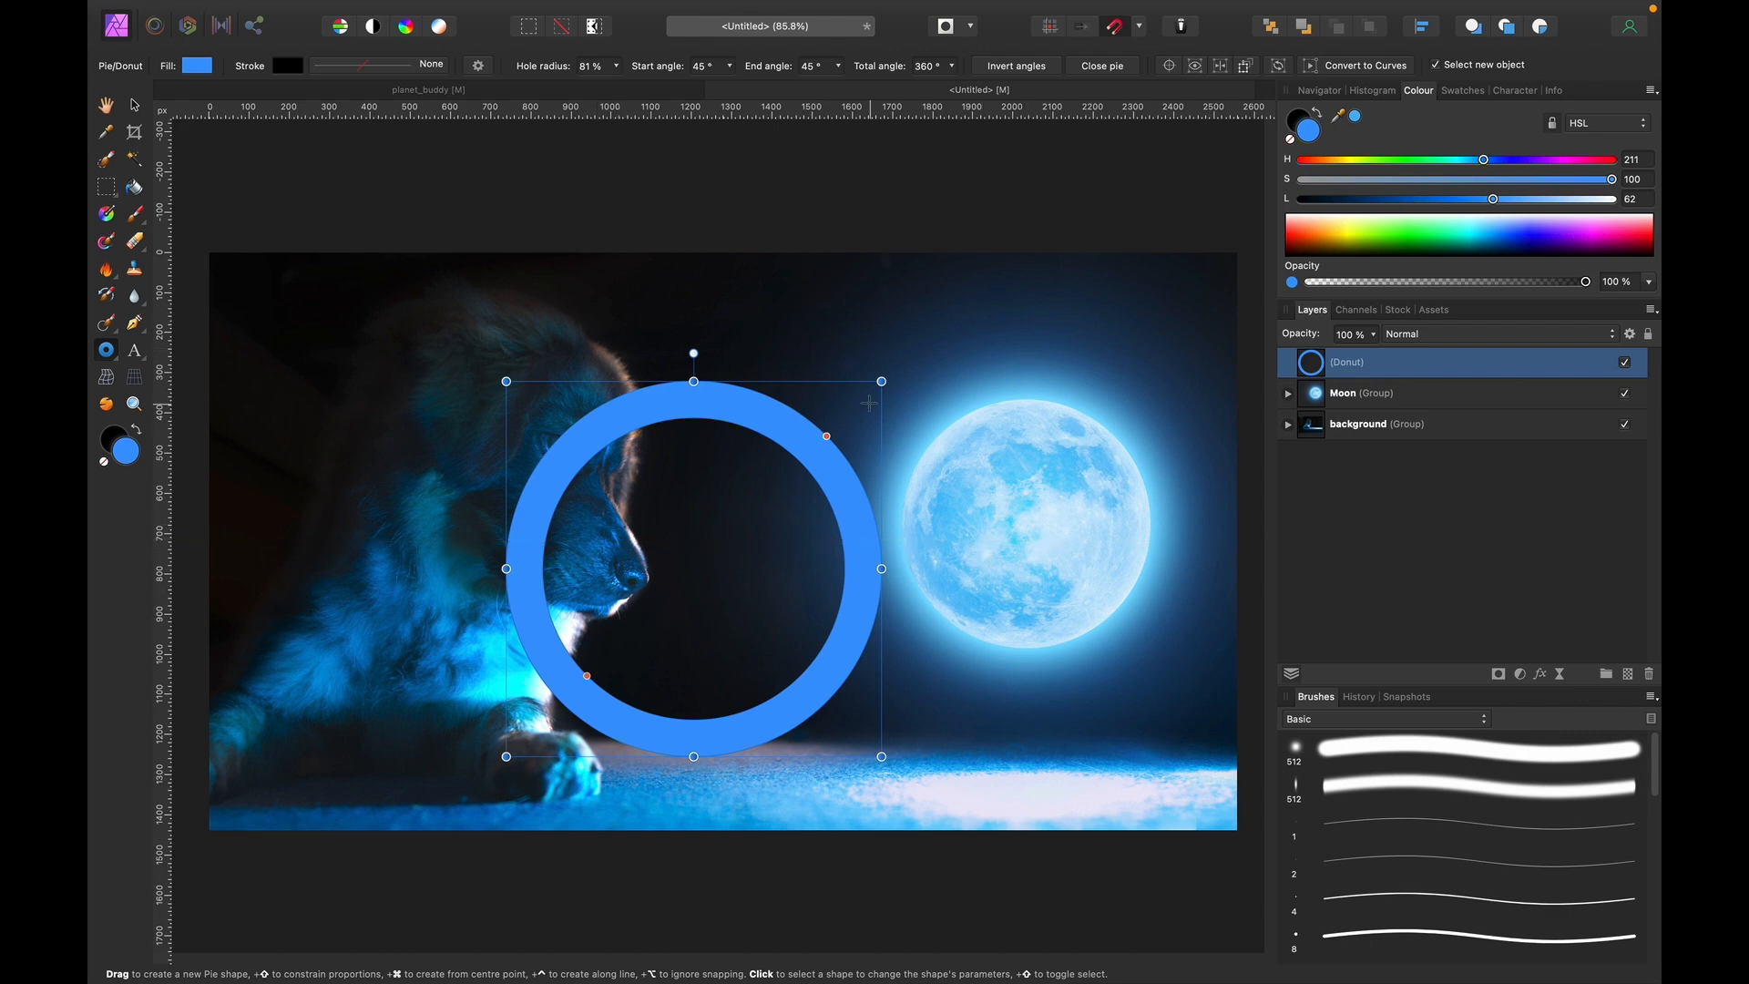
{"action": "left_click_drag", "start_coordinate": [882, 381], "coordinate": [849, 408]}
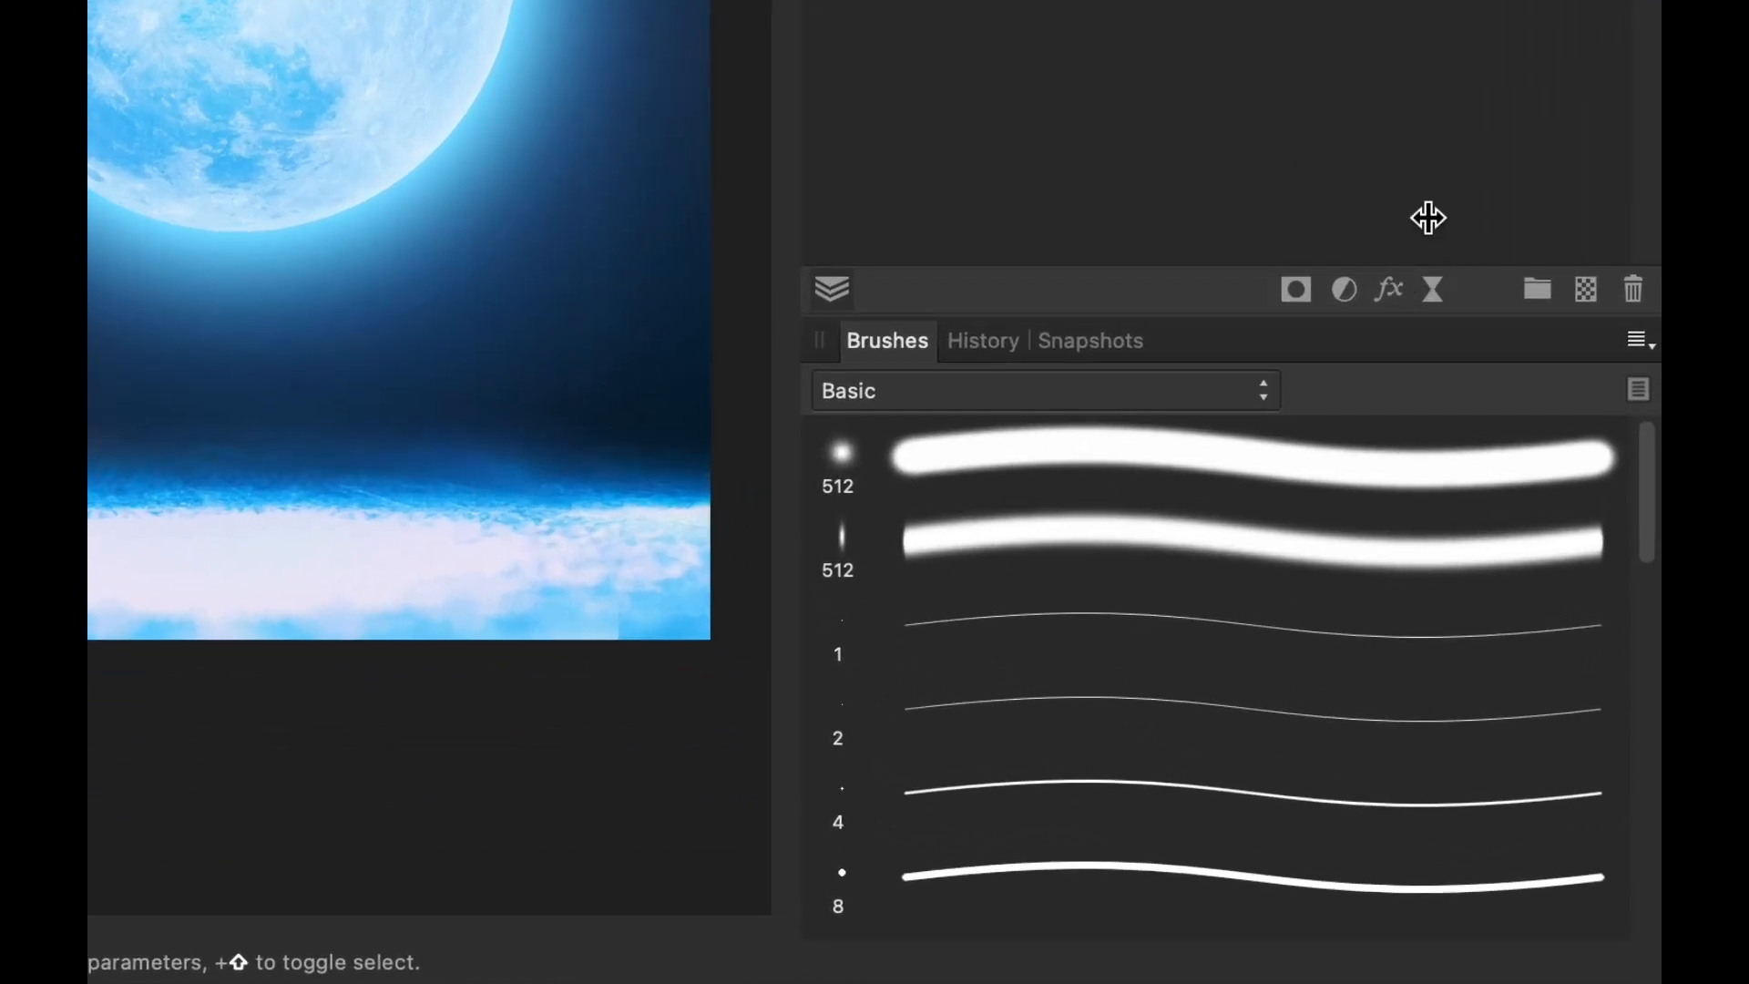
Add a live Perspective filter to the donut and pull its two lower corners outward and up to flatten it into an ellipse.
{"action": "left_click", "coordinate": [1432, 290]}
{"action": "scroll", "coordinate": [1437, 829], "scroll_direction": "down", "scroll_amount": 5}
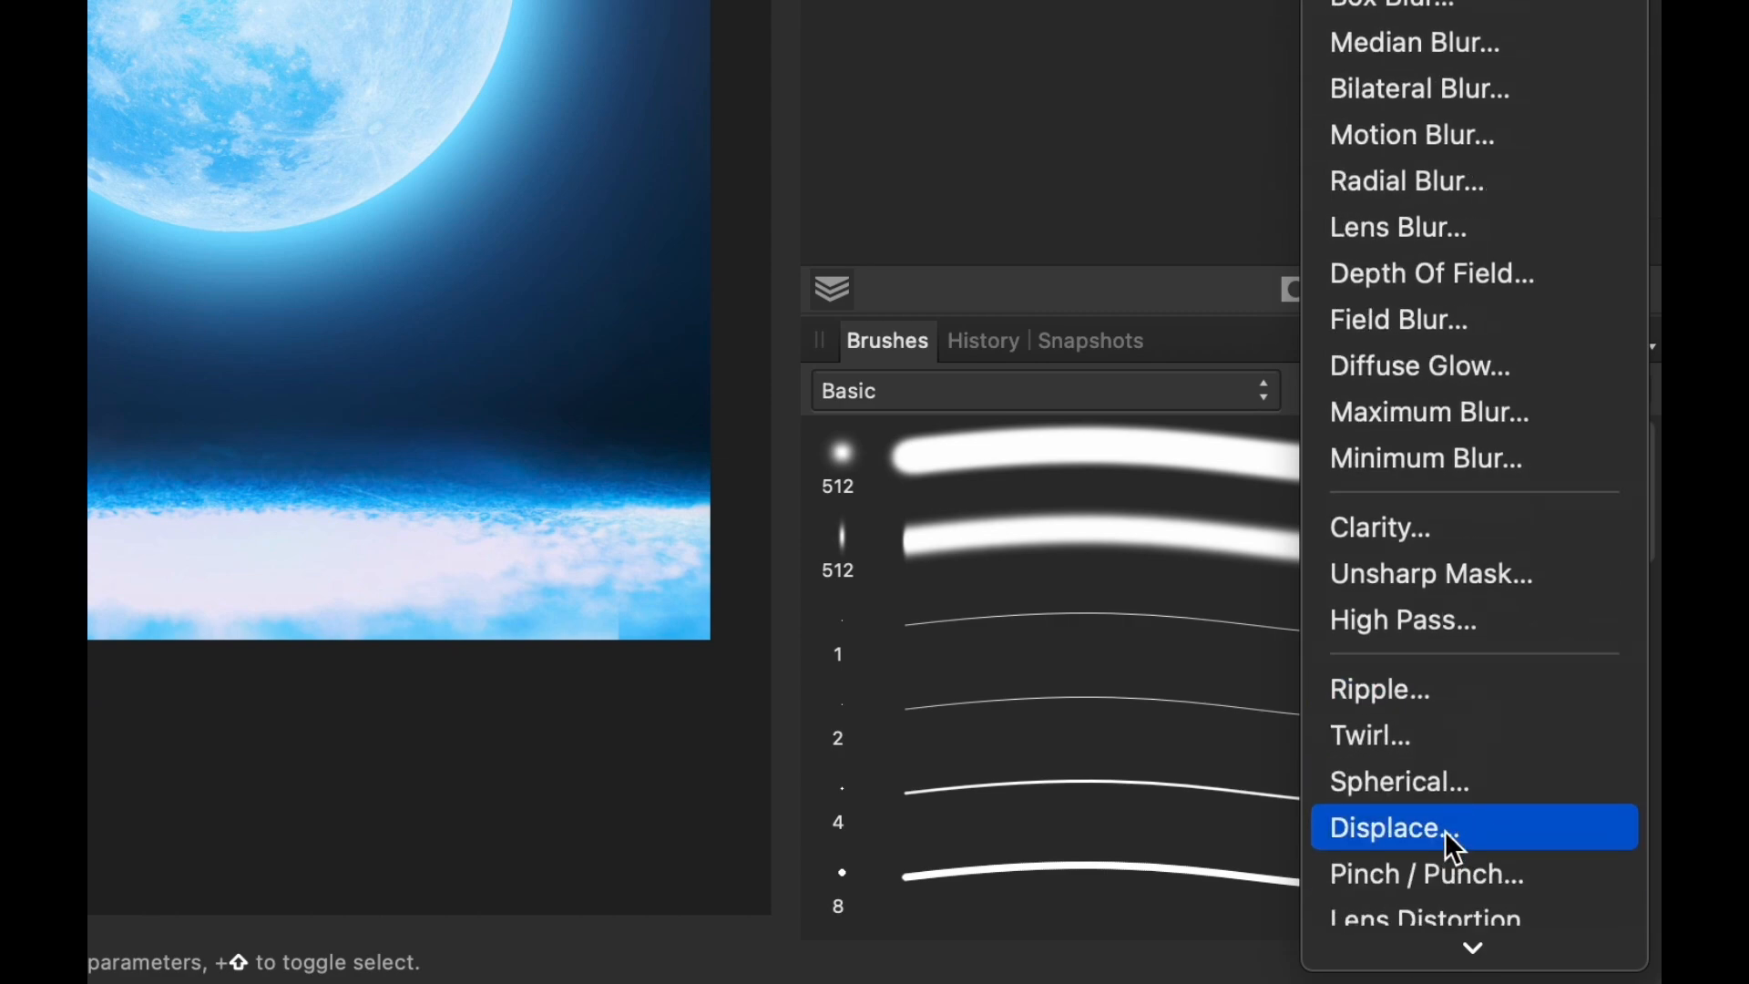
{"action": "scroll", "coordinate": [1426, 925], "scroll_direction": "down", "scroll_amount": 5}
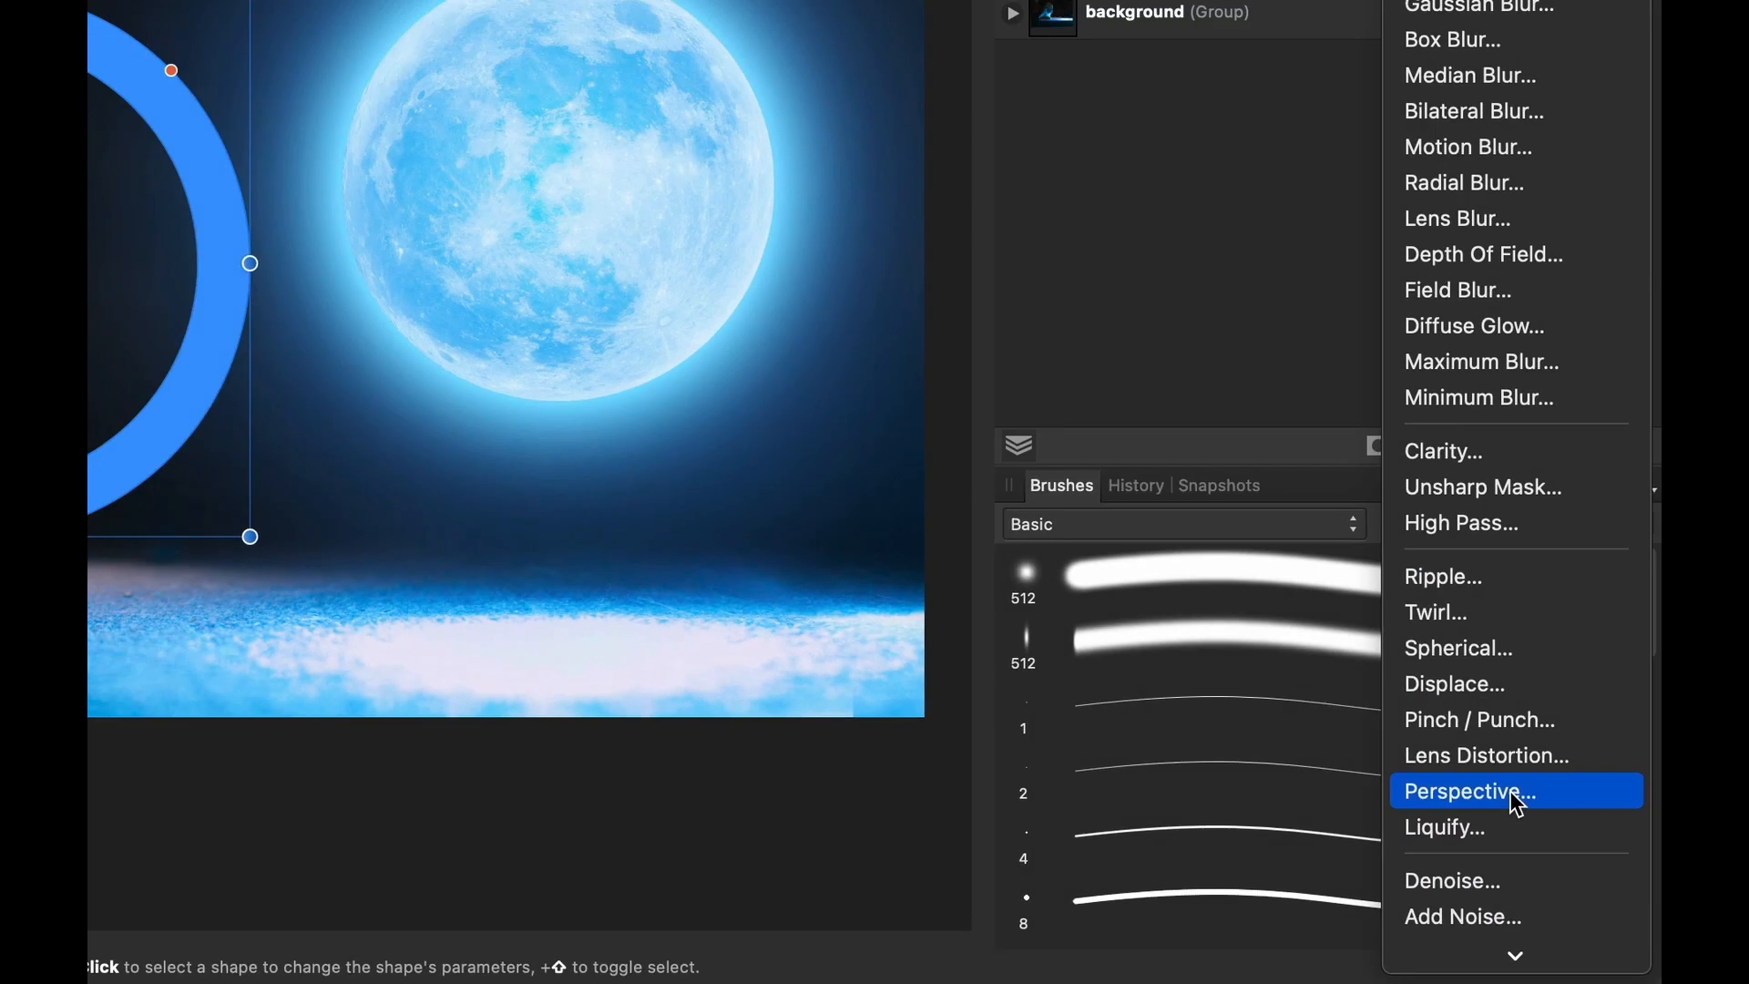
{"action": "left_click", "coordinate": [1466, 734]}
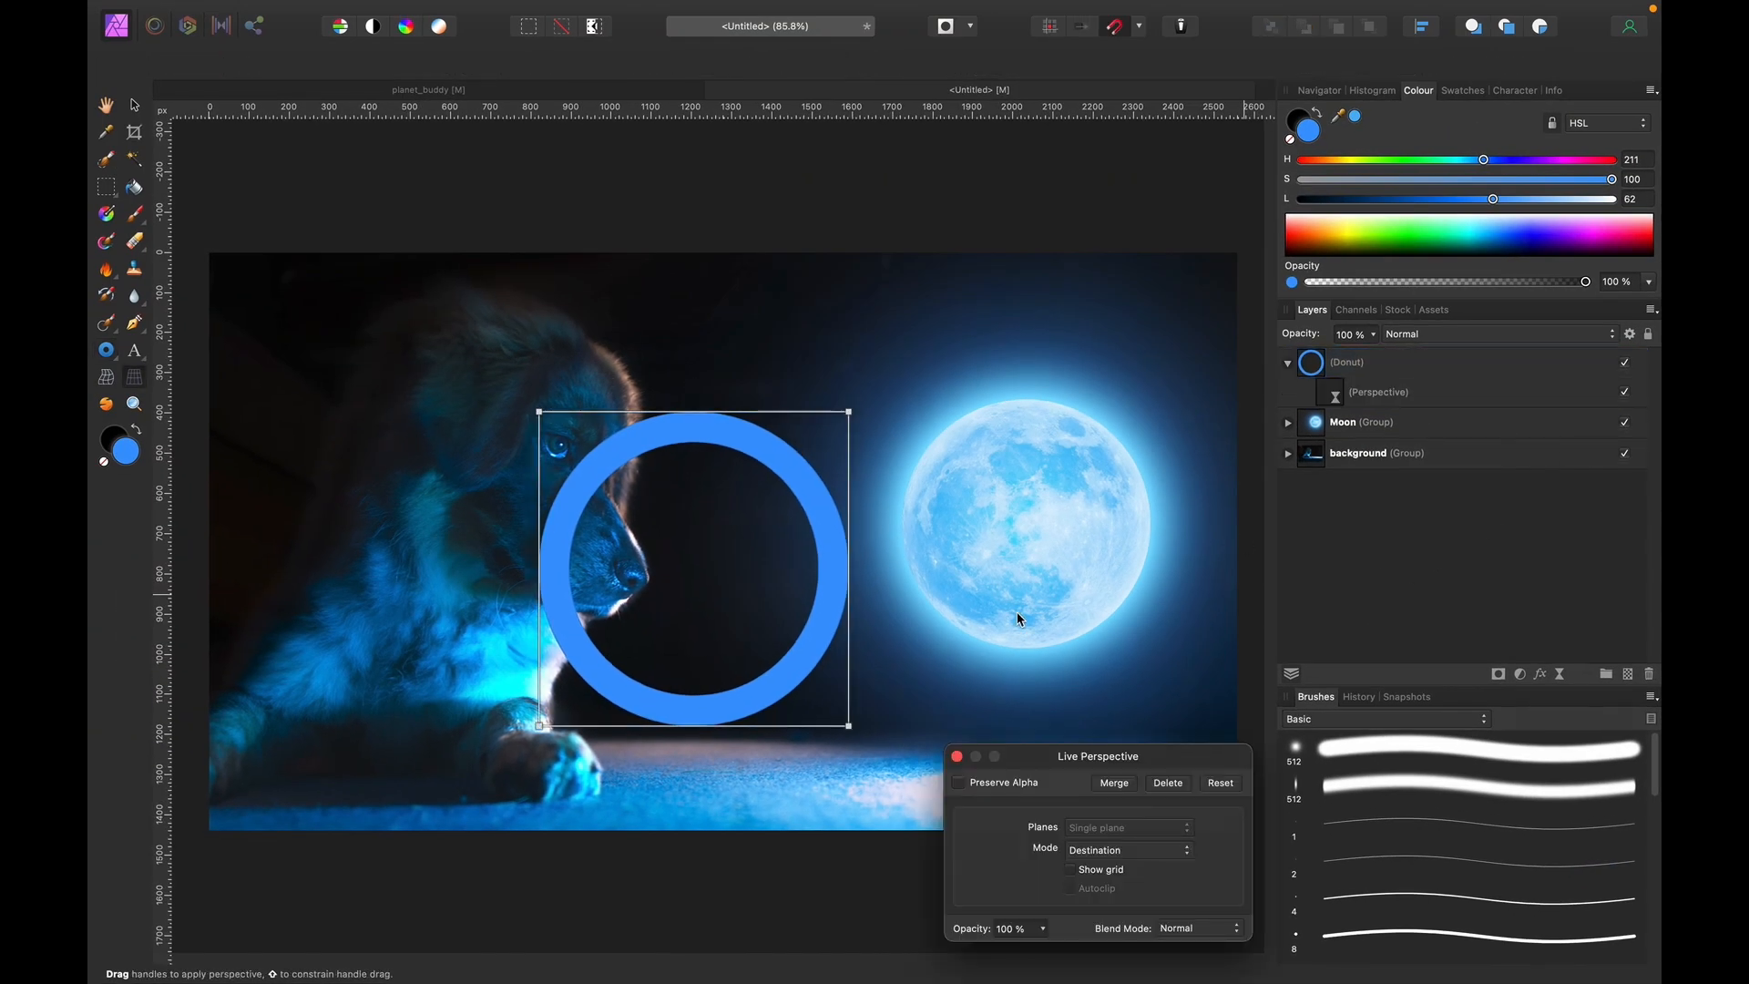
{"action": "left_click_drag", "start_coordinate": [848, 729], "coordinate": [1000, 543]}
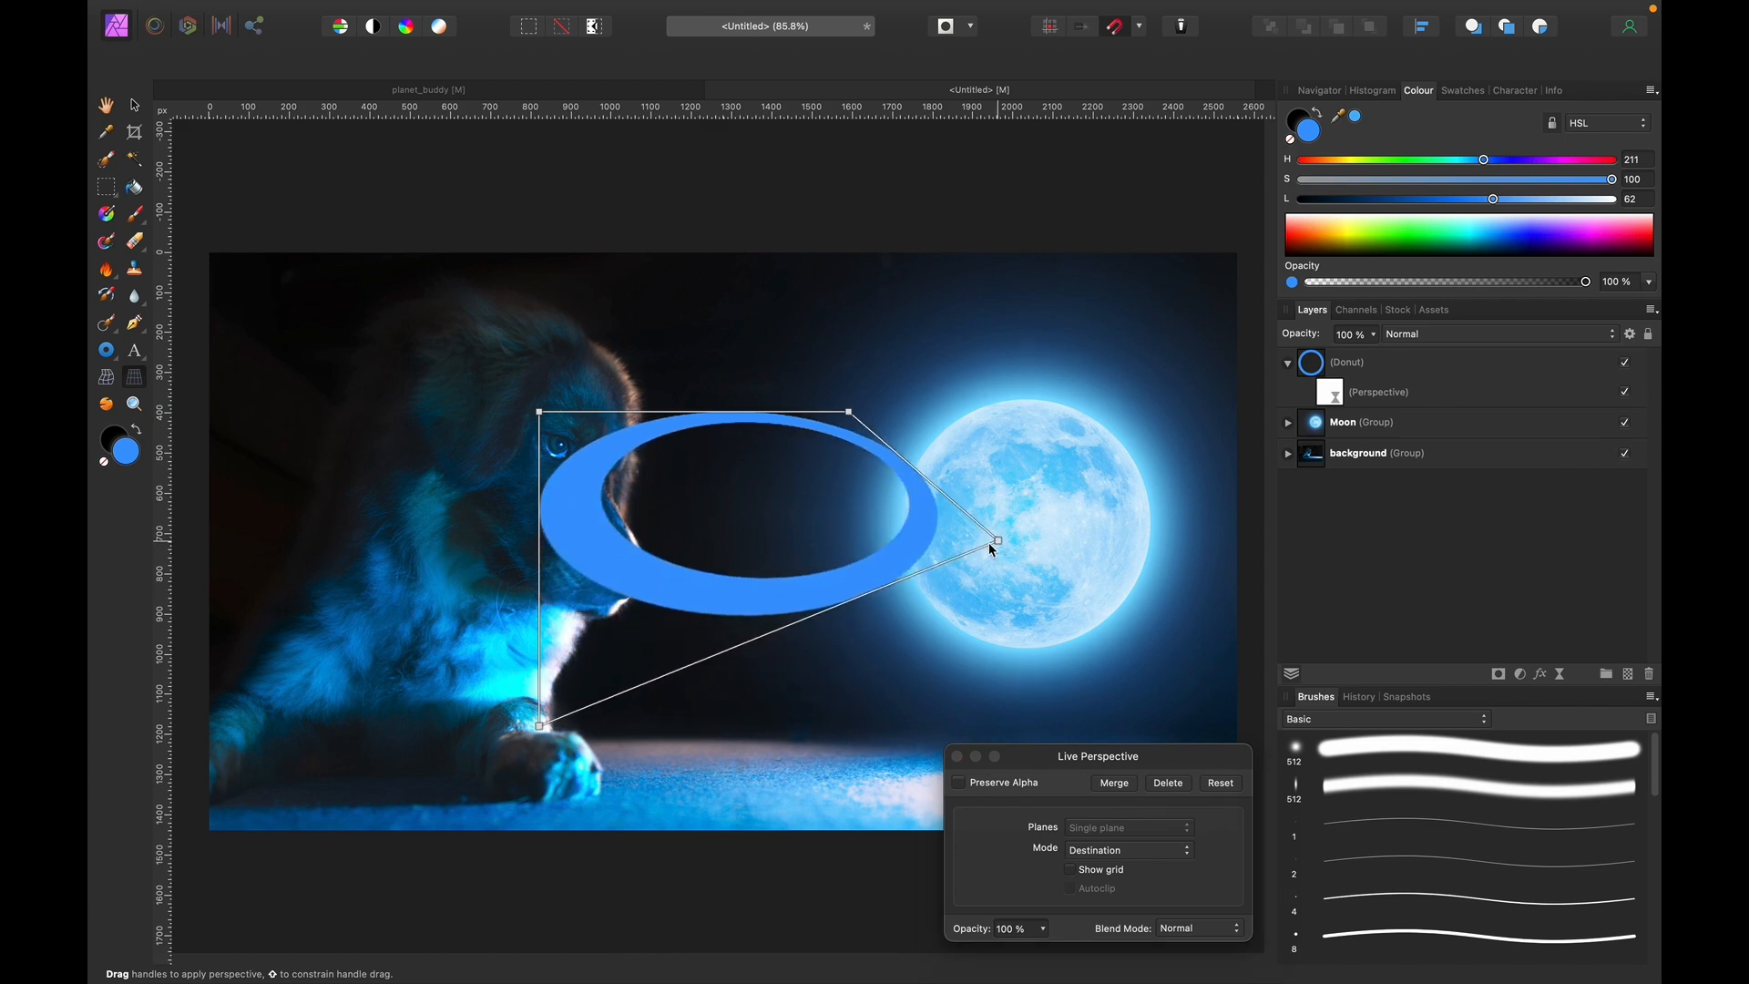
{"action": "left_click_drag", "start_coordinate": [541, 726], "coordinate": [387, 528]}
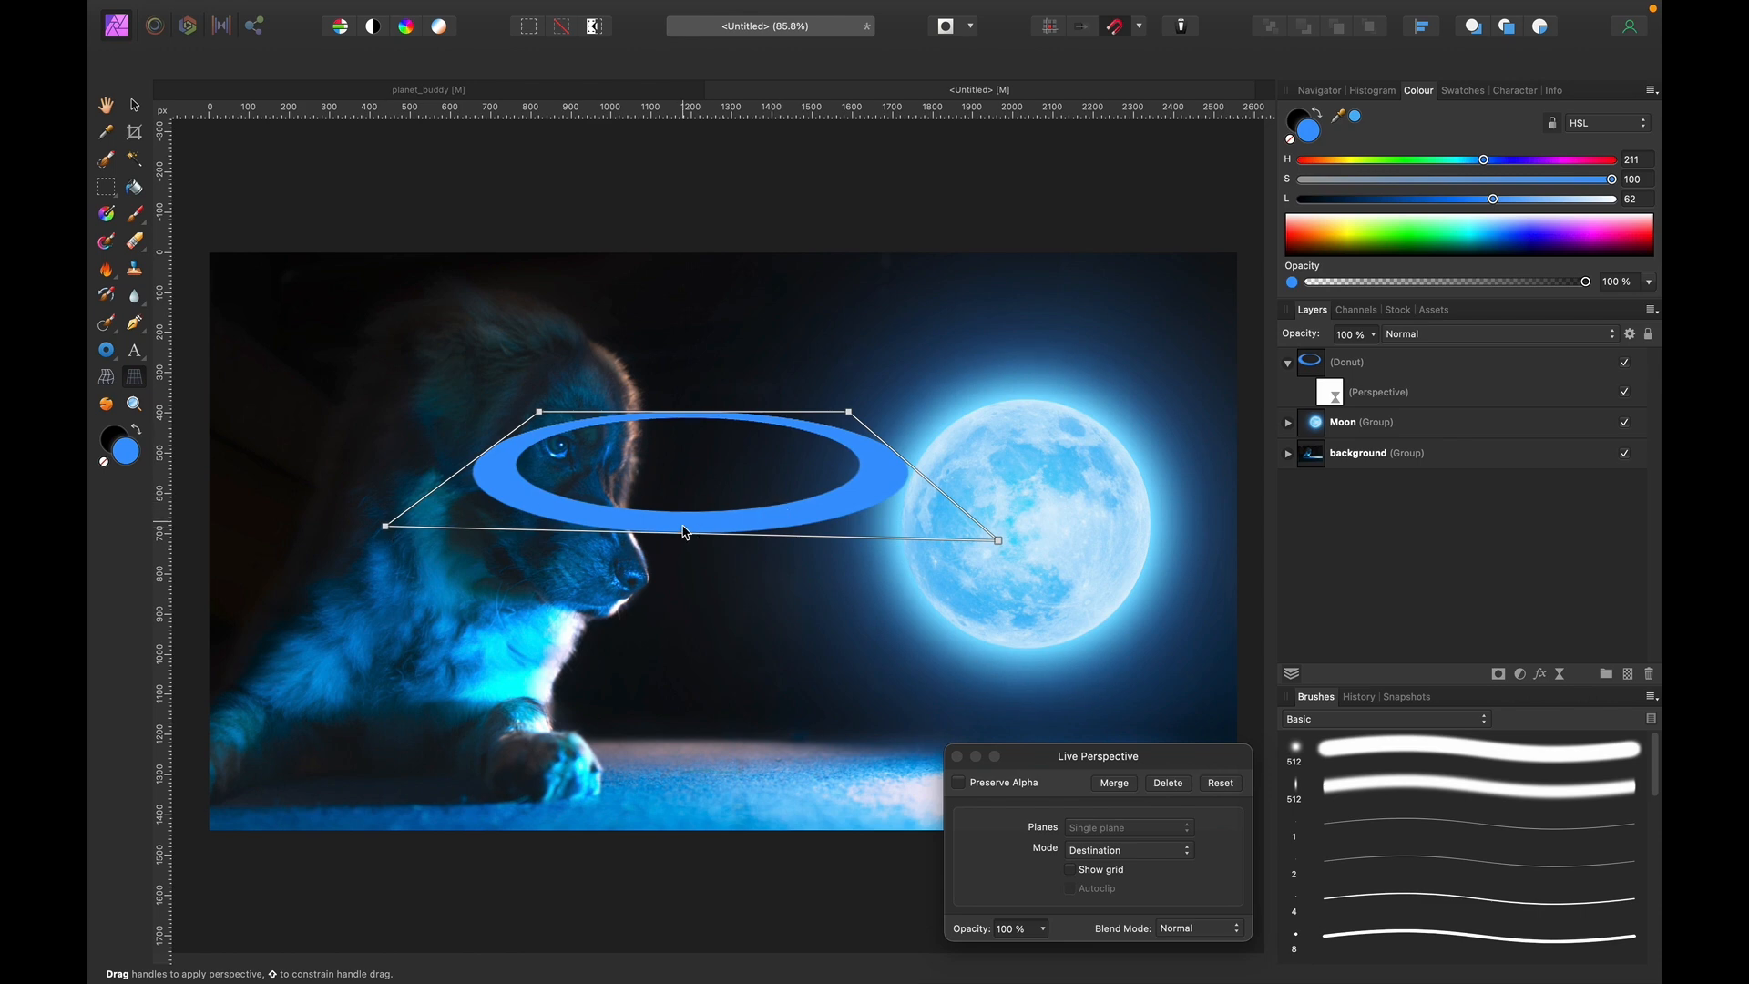
{"action": "scroll", "coordinate": [679, 517], "scroll_direction": "up", "scroll_amount": 5}
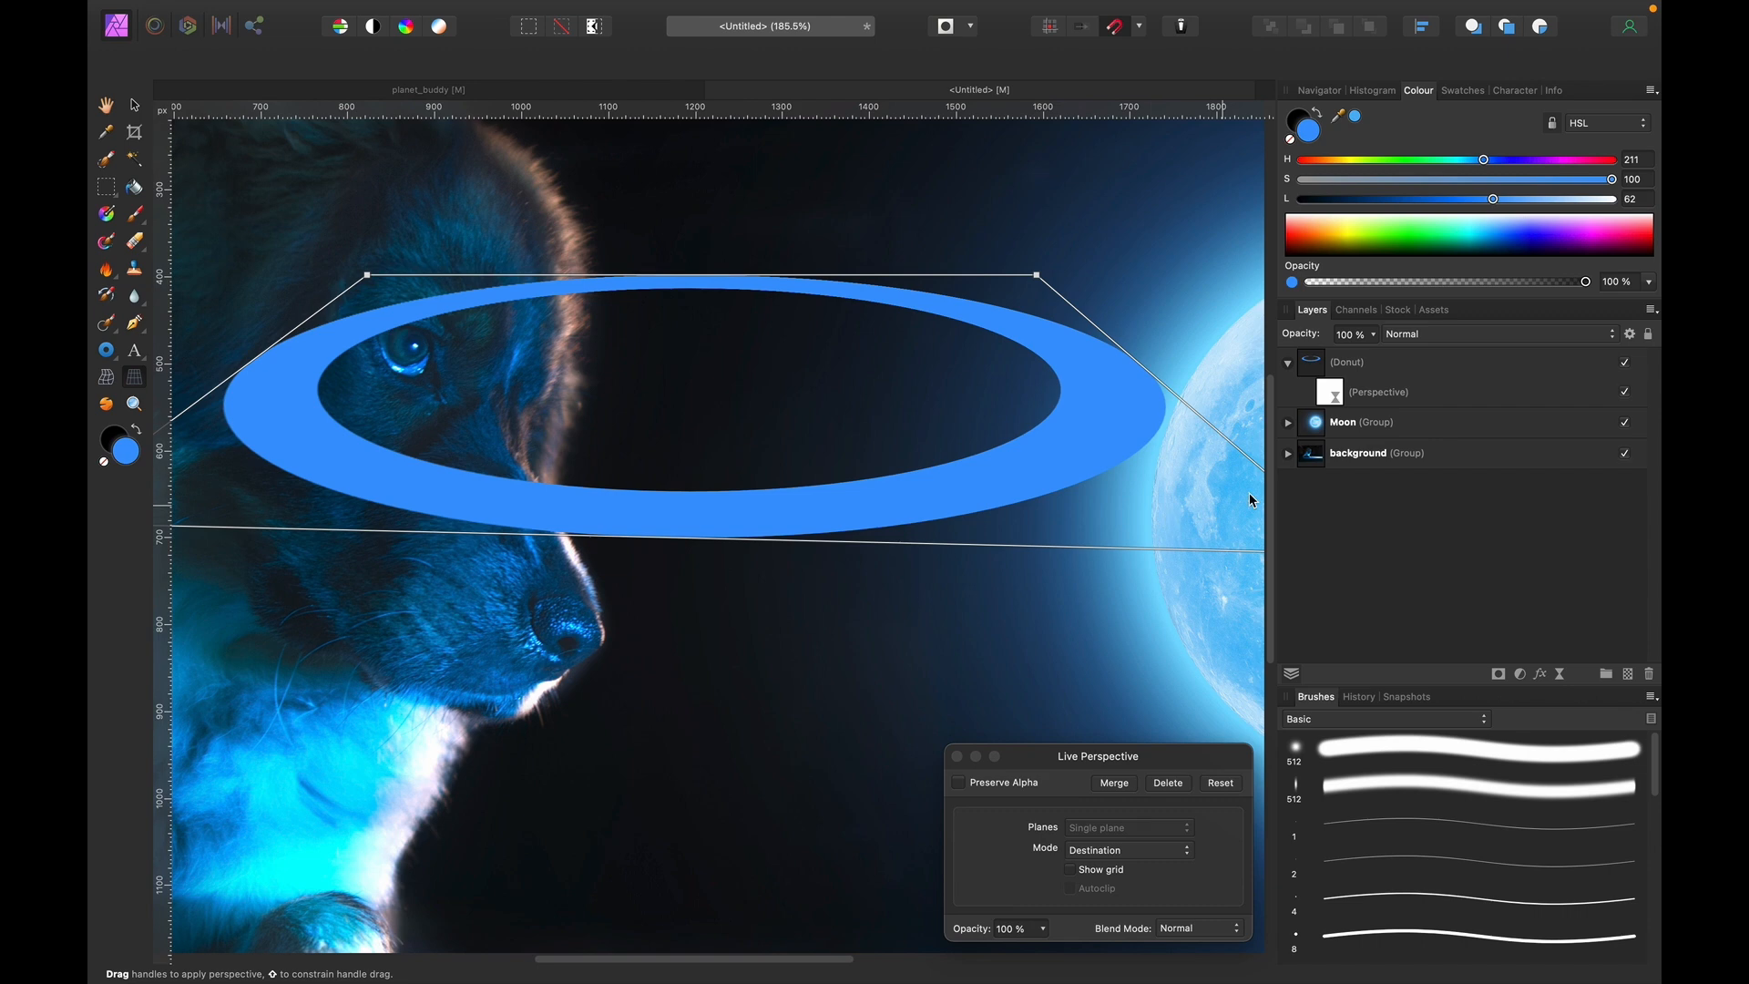
Refine the perspective corners to flatten the ring into a thinner ellipse with a narrow back edge, and close the filter settings.
{"action": "key", "text": "super+minus"}
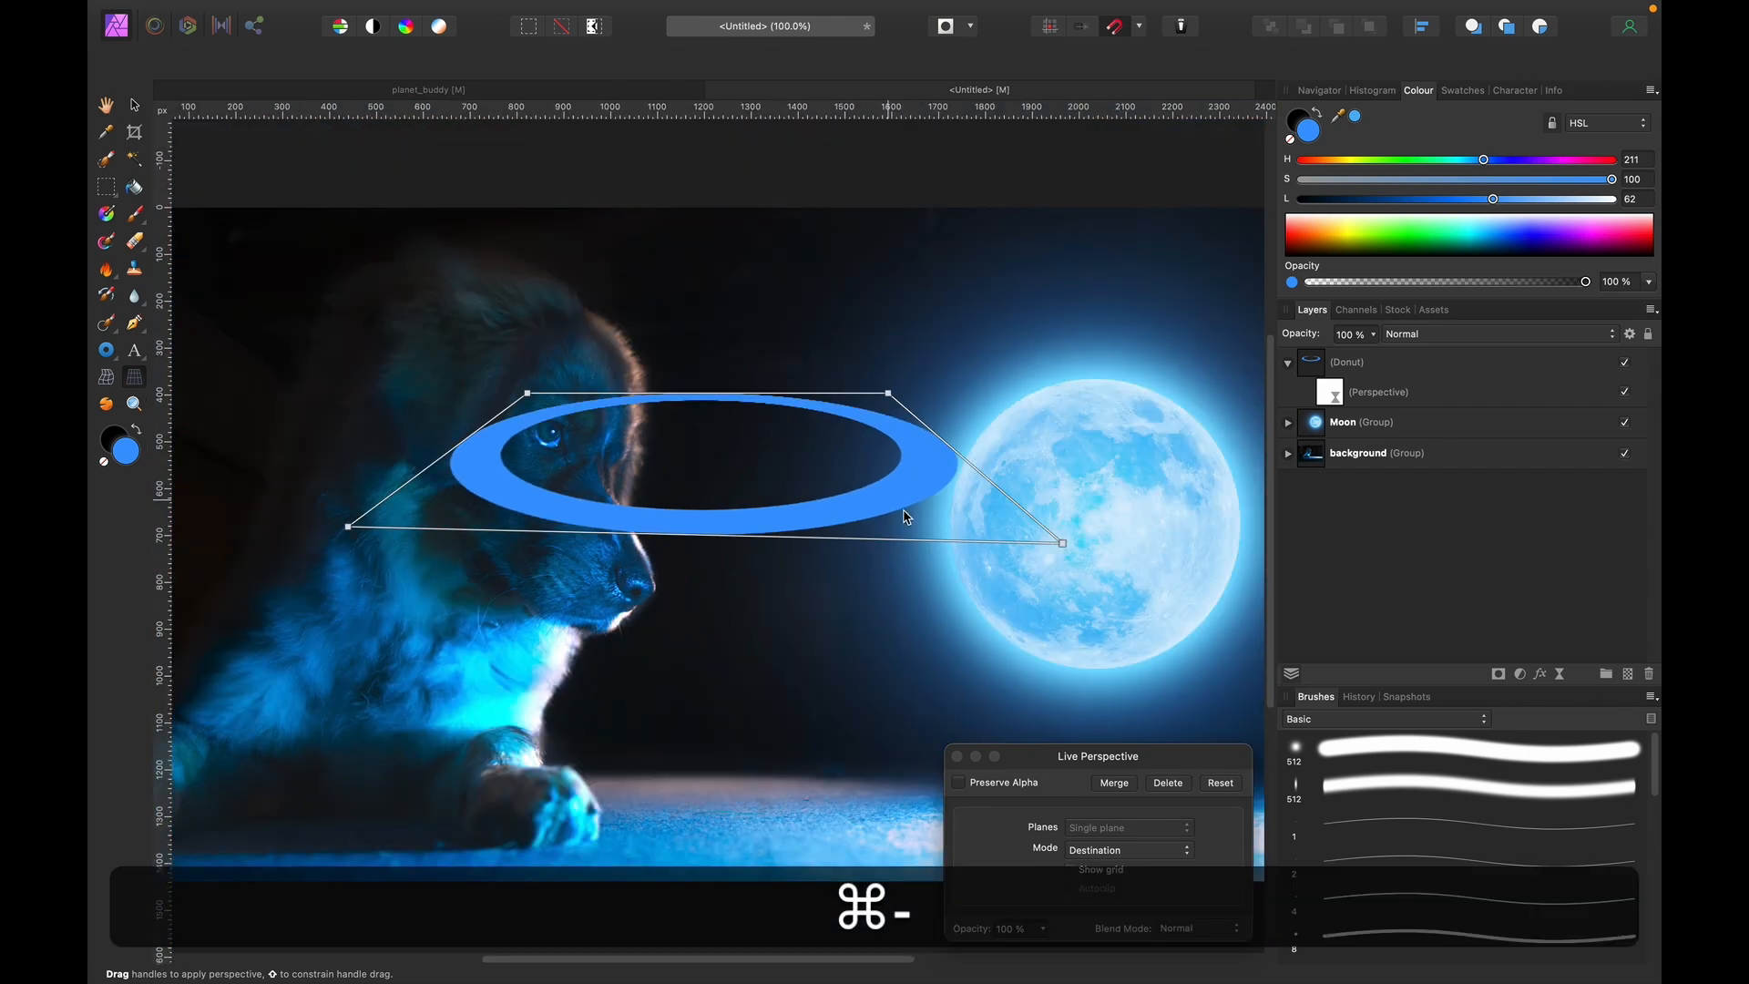
{"action": "left_click_drag", "start_coordinate": [1068, 541], "coordinate": [1062, 504]}
{"action": "left_click_drag", "start_coordinate": [349, 528], "coordinate": [294, 466]}
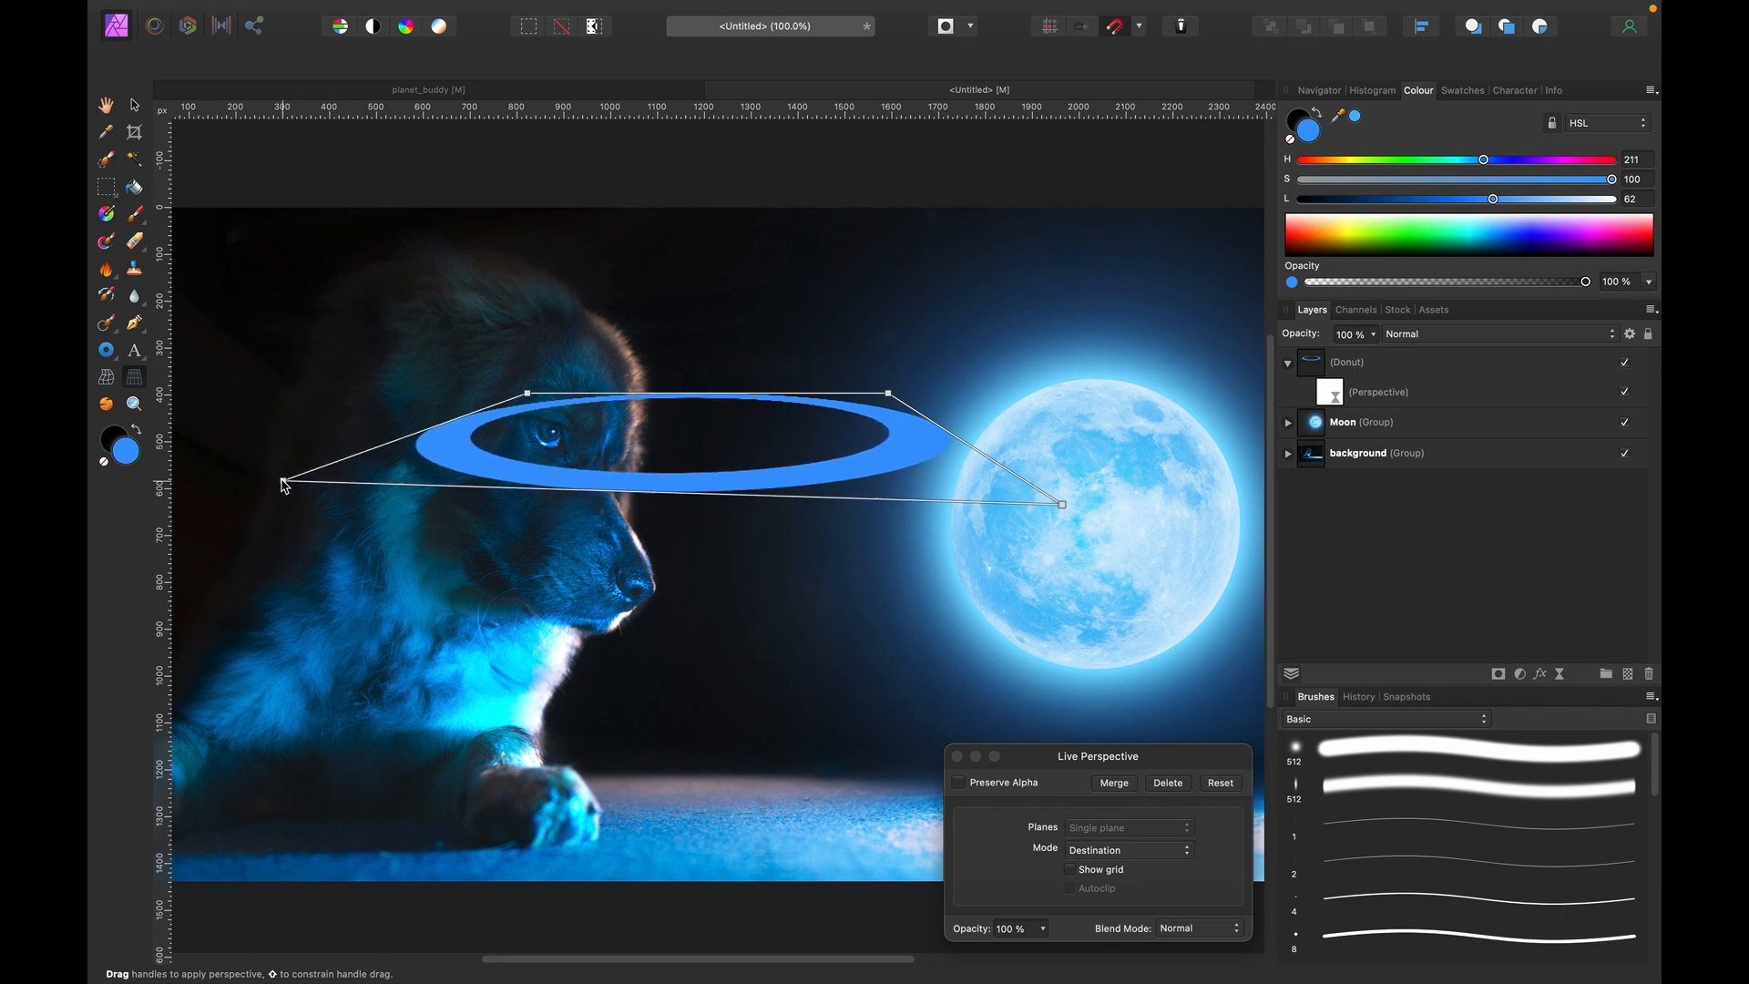
{"action": "left_click_drag", "start_coordinate": [1160, 478], "coordinate": [1123, 477]}
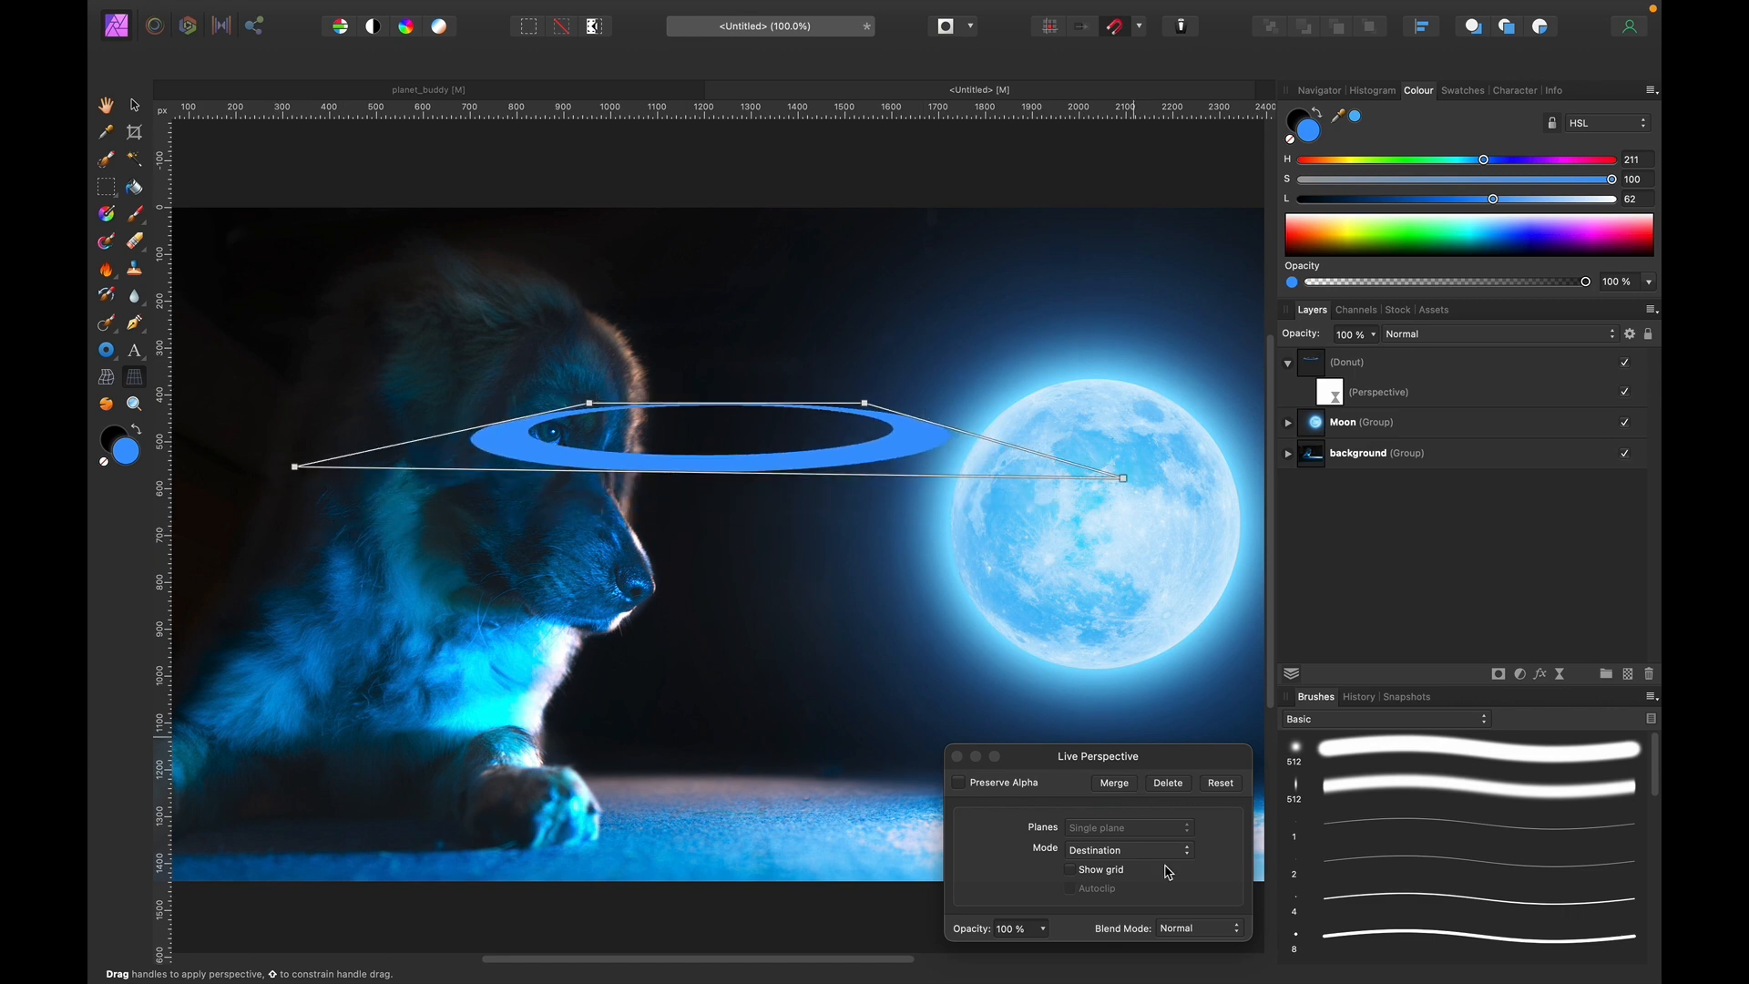
{"action": "left_click", "coordinate": [957, 757]}
Move the donut with its perspective filter onto the moon, rotate it counter-clockwise so its right end rises, and recentre it.
{"action": "left_click", "coordinate": [1370, 362]}
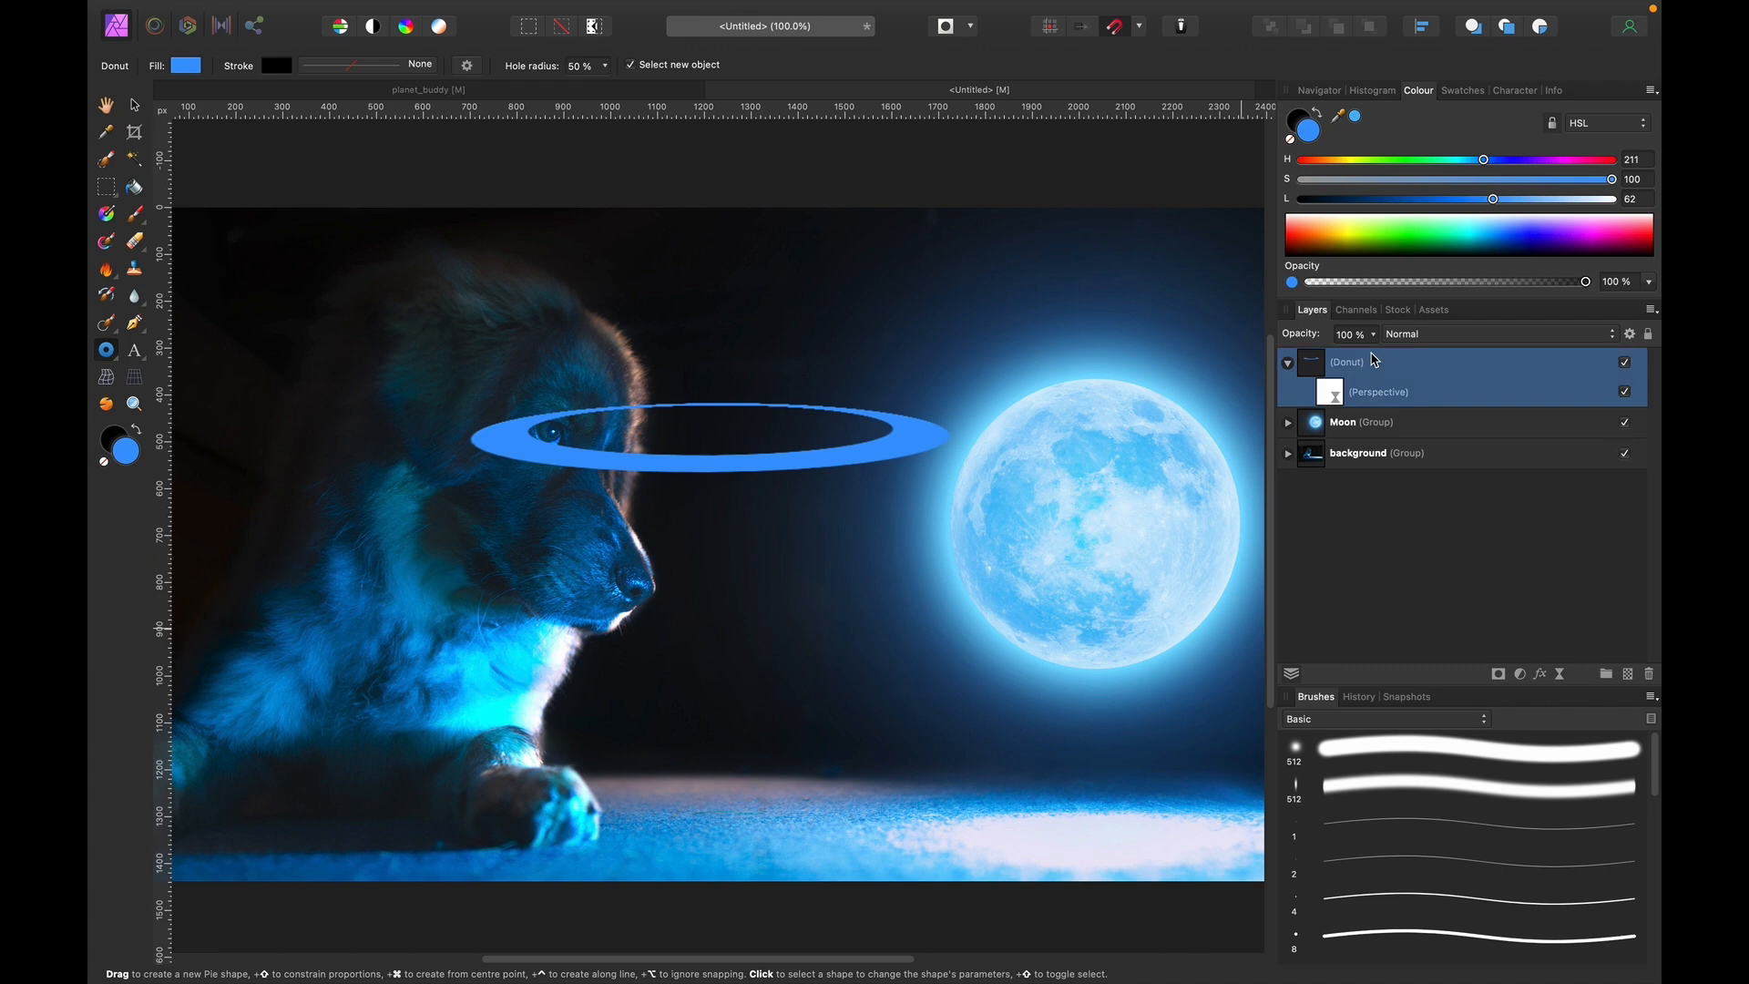
{"action": "key", "text": "v"}
{"action": "left_click_drag", "start_coordinate": [702, 463], "coordinate": [1053, 602]}
{"action": "scroll", "coordinate": [1066, 553], "scroll_direction": "right", "scroll_amount": 2}
{"action": "scroll", "coordinate": [1065, 553], "scroll_direction": "up", "scroll_amount": 1}
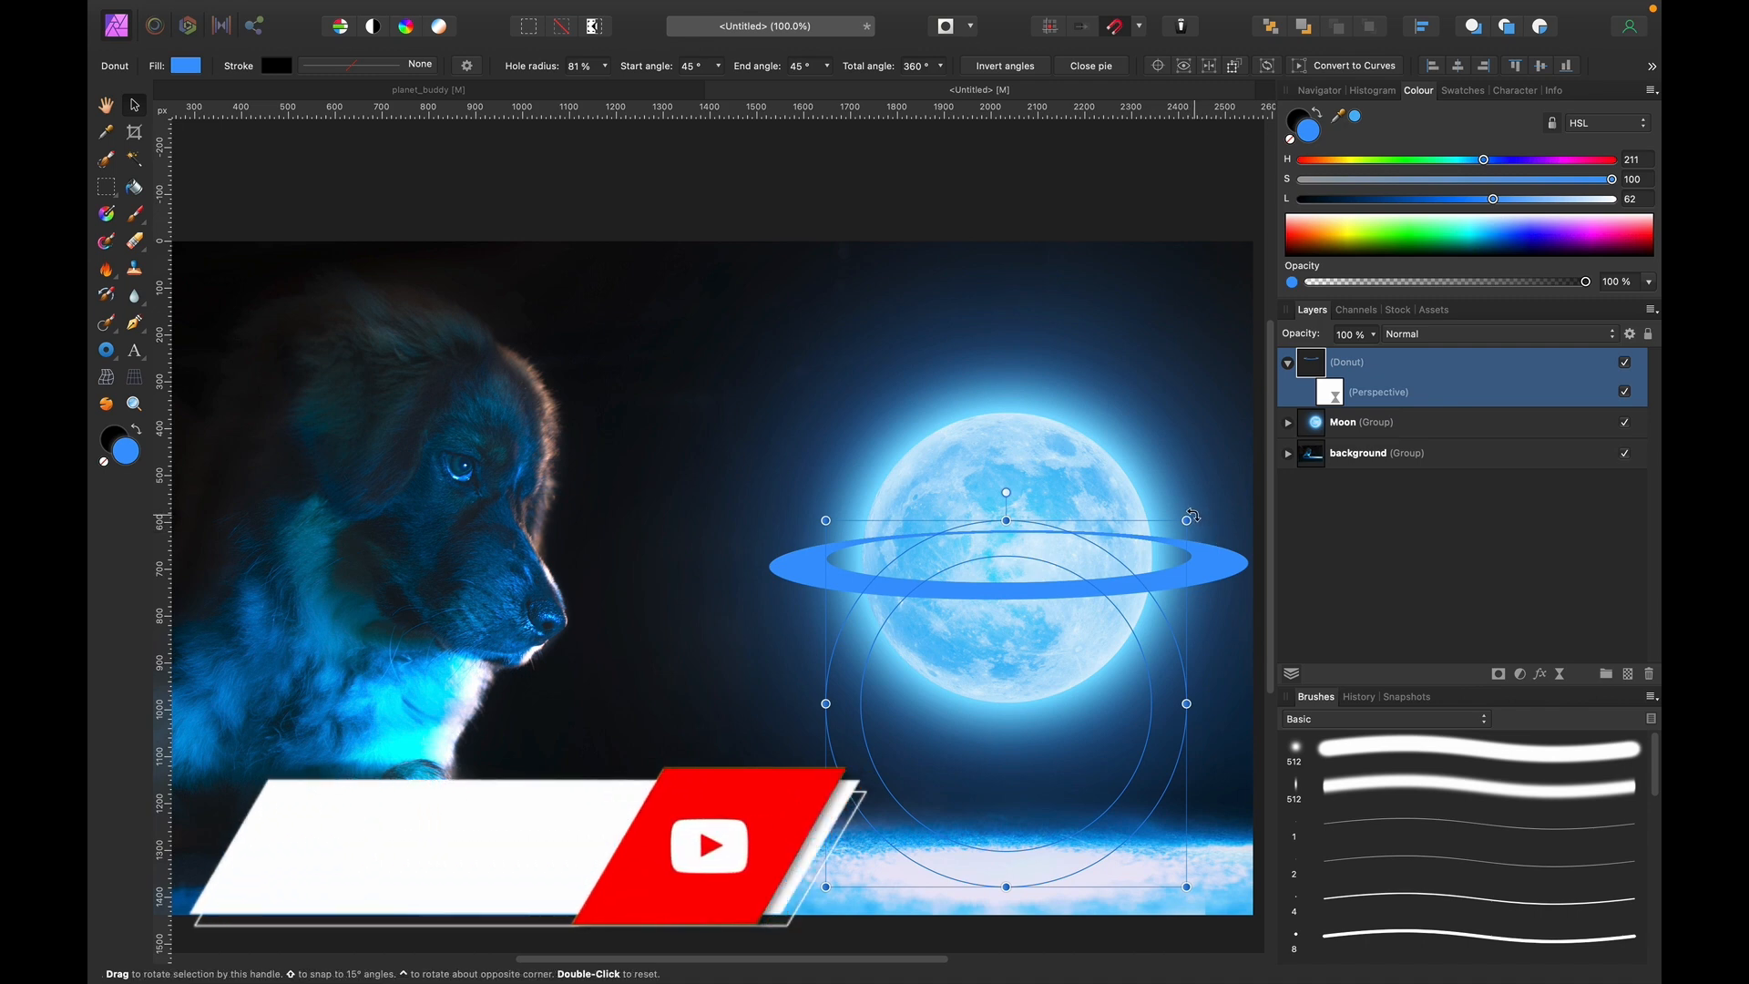
{"action": "left_click_drag", "start_coordinate": [1186, 520], "coordinate": [1057, 467]}
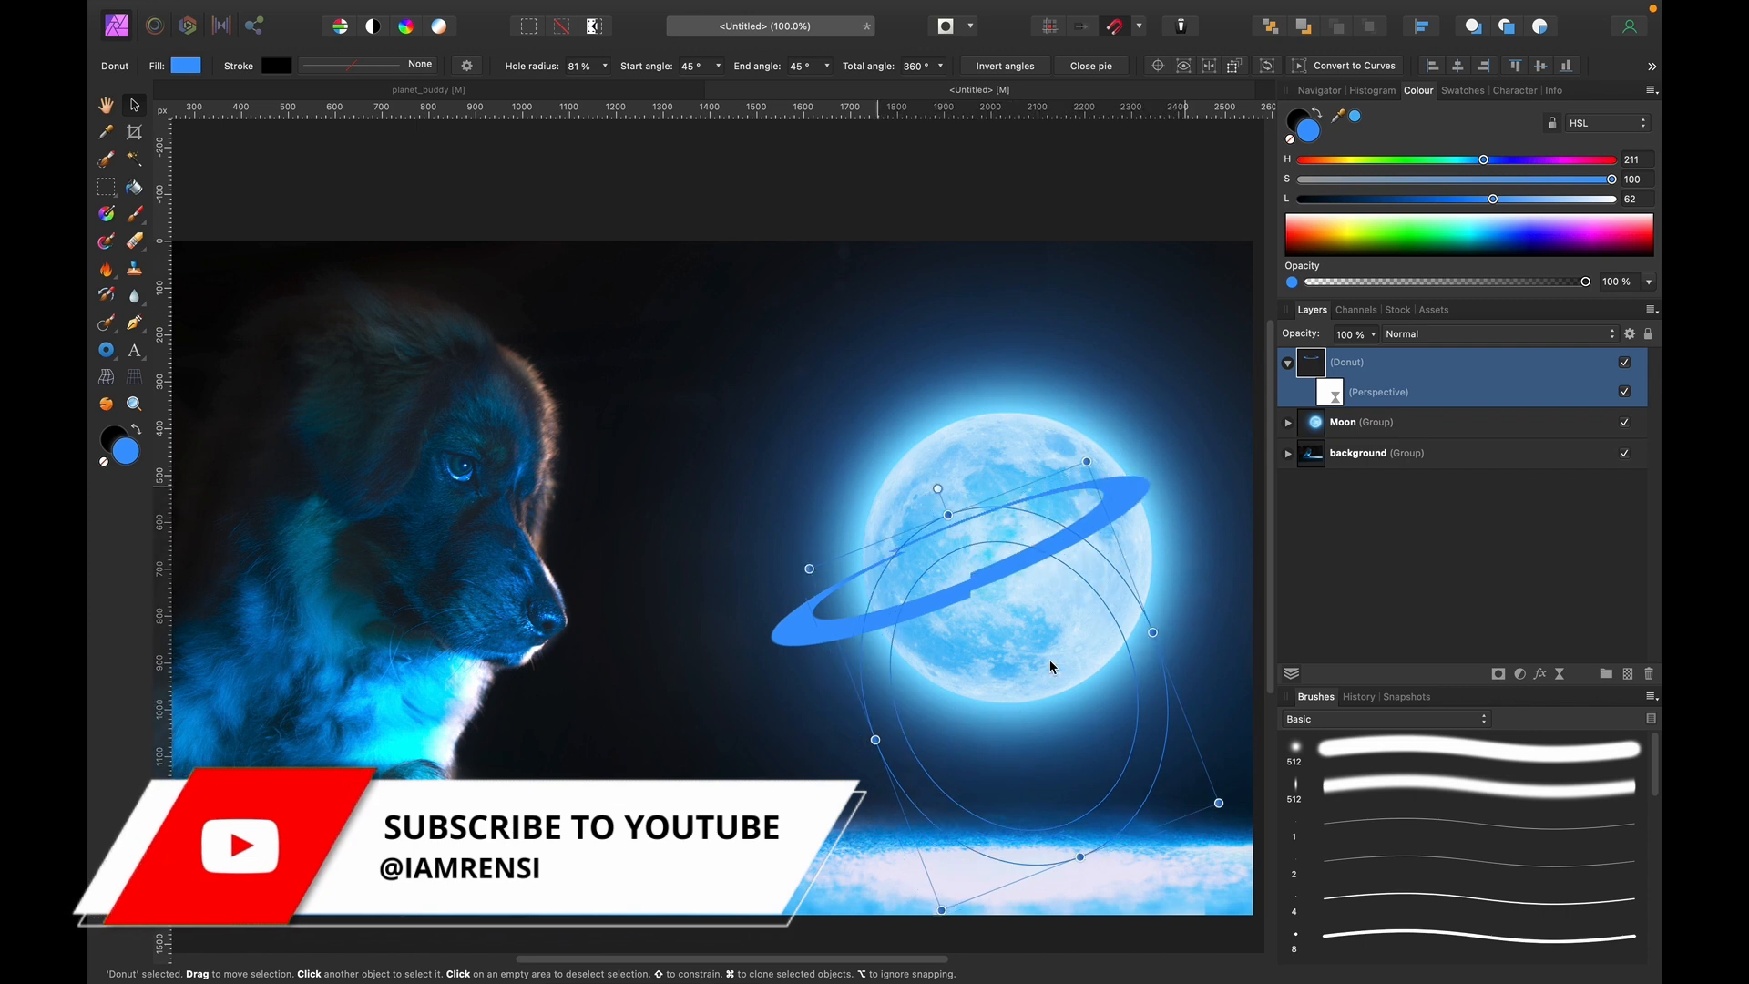
{"action": "left_click_drag", "start_coordinate": [1064, 689], "coordinate": [1064, 698]}
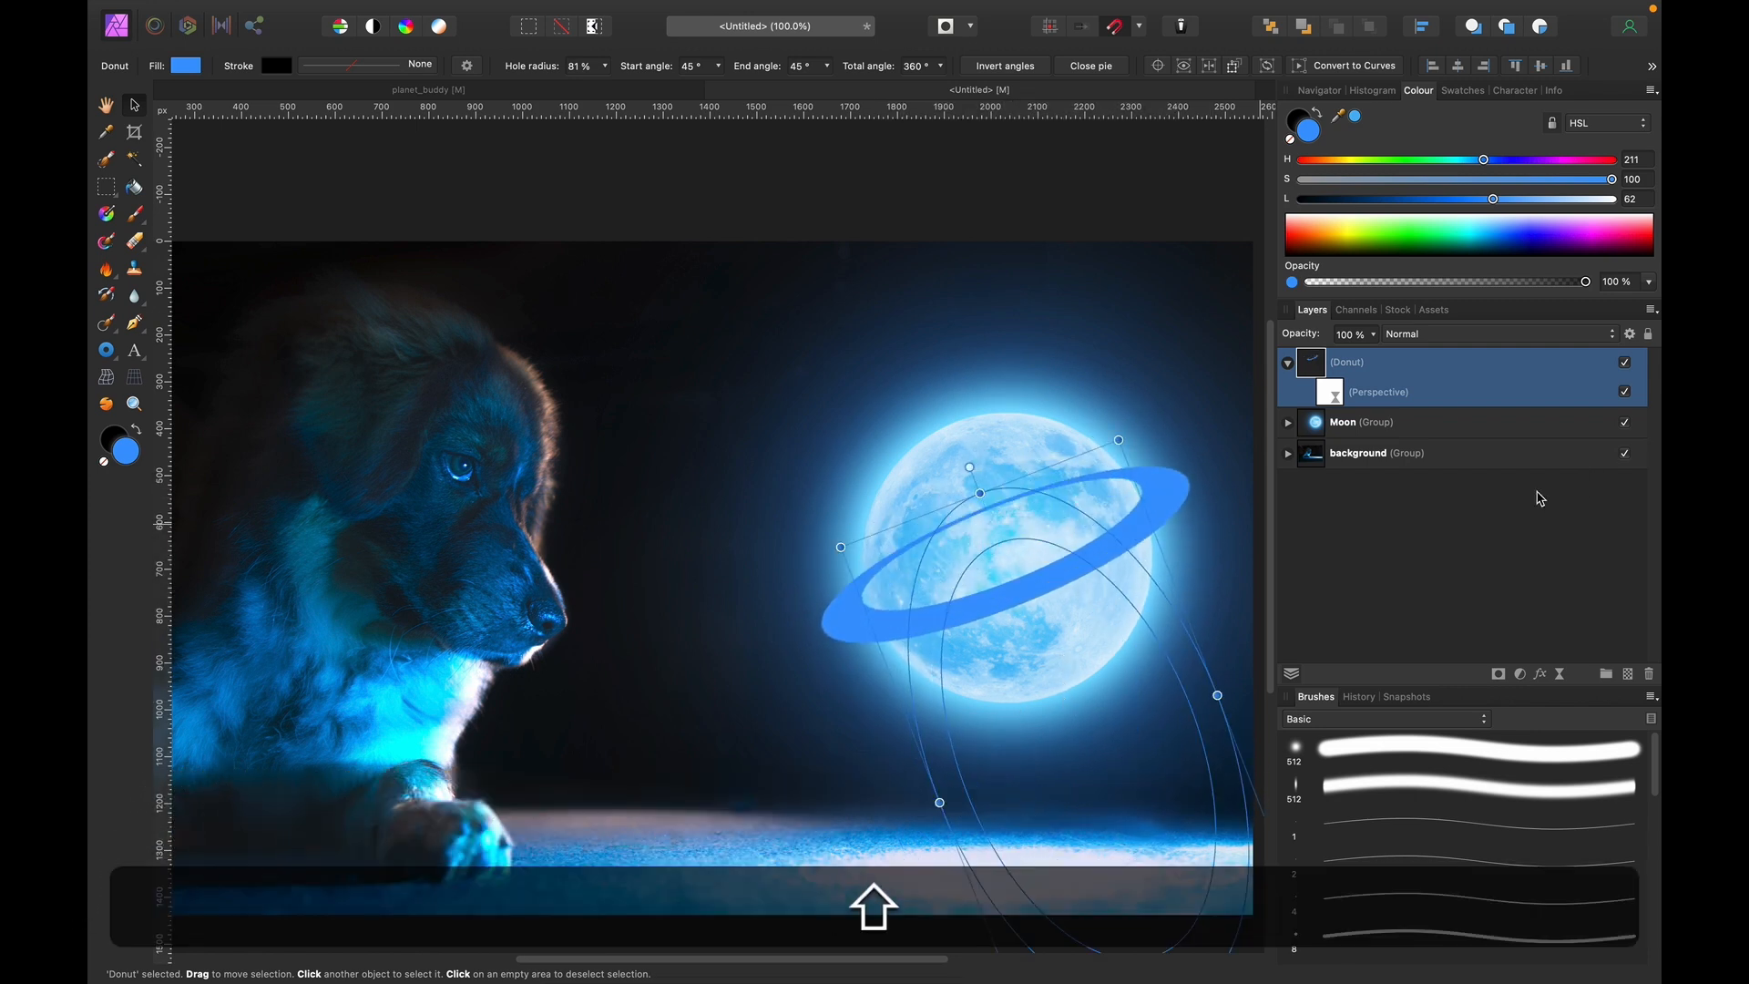
{"action": "left_click", "coordinate": [1512, 500]}
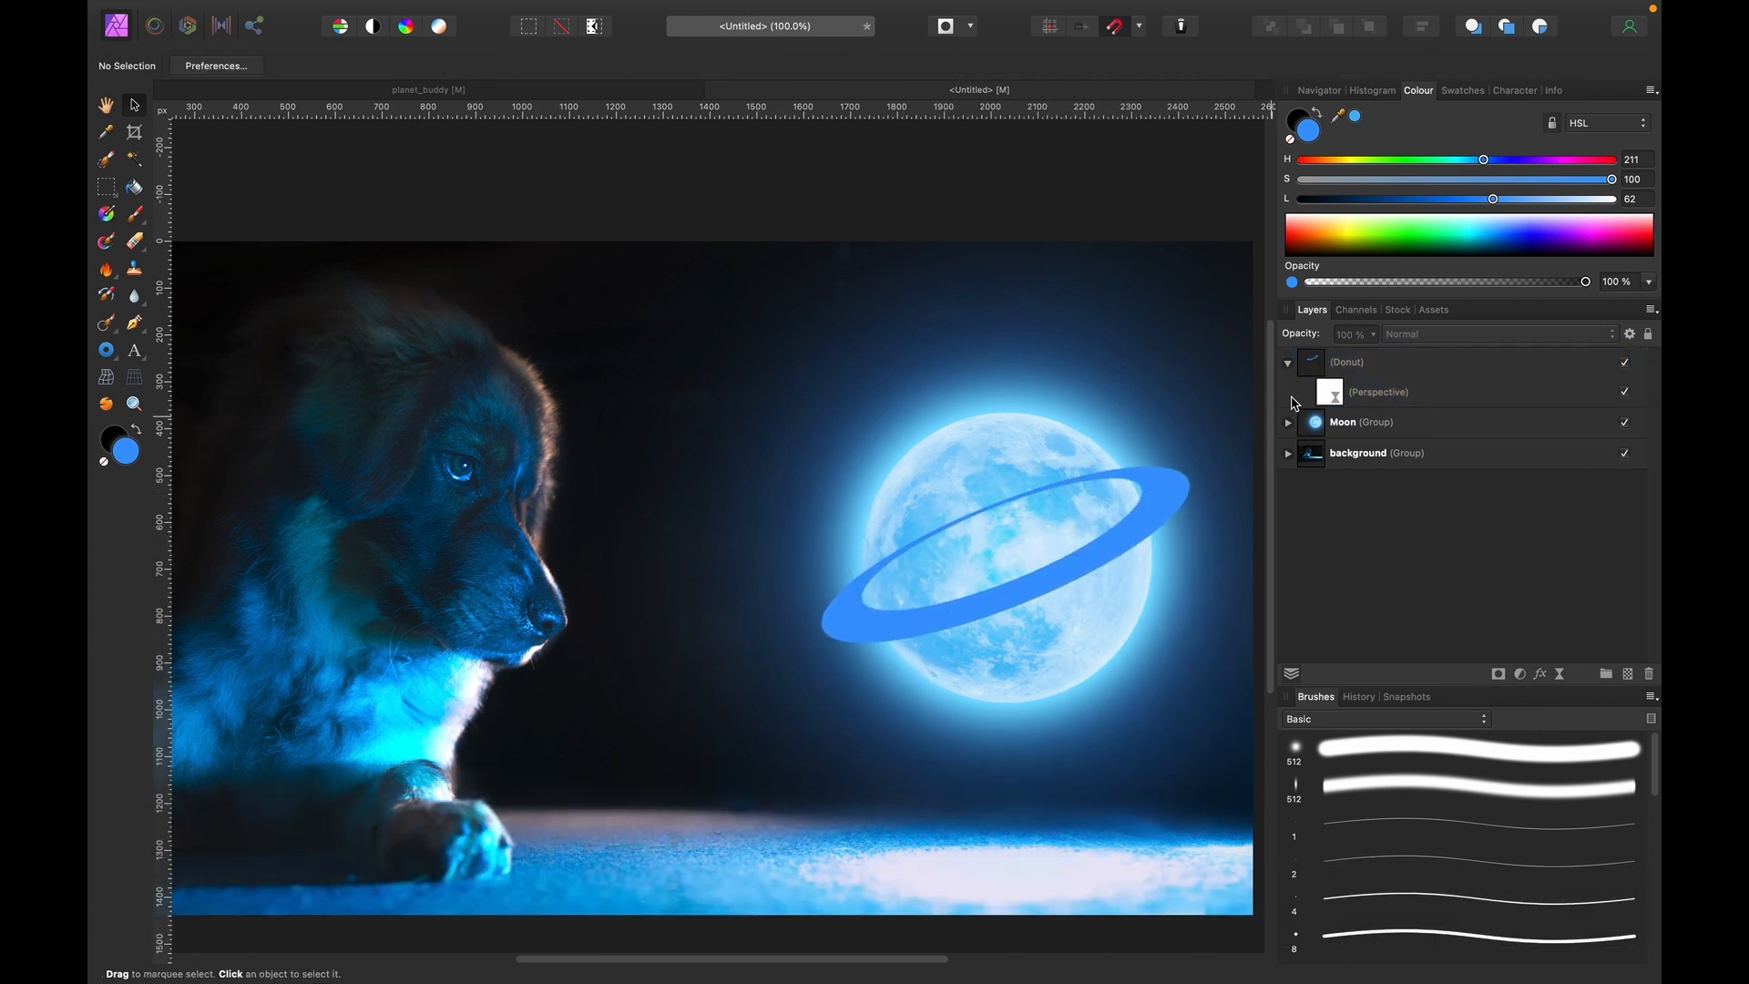
Rasterise the donut with its perspective filter into a pixel layer, try moving the ring off the moon, and undo the move.
{"action": "left_click", "coordinate": [1407, 364]}
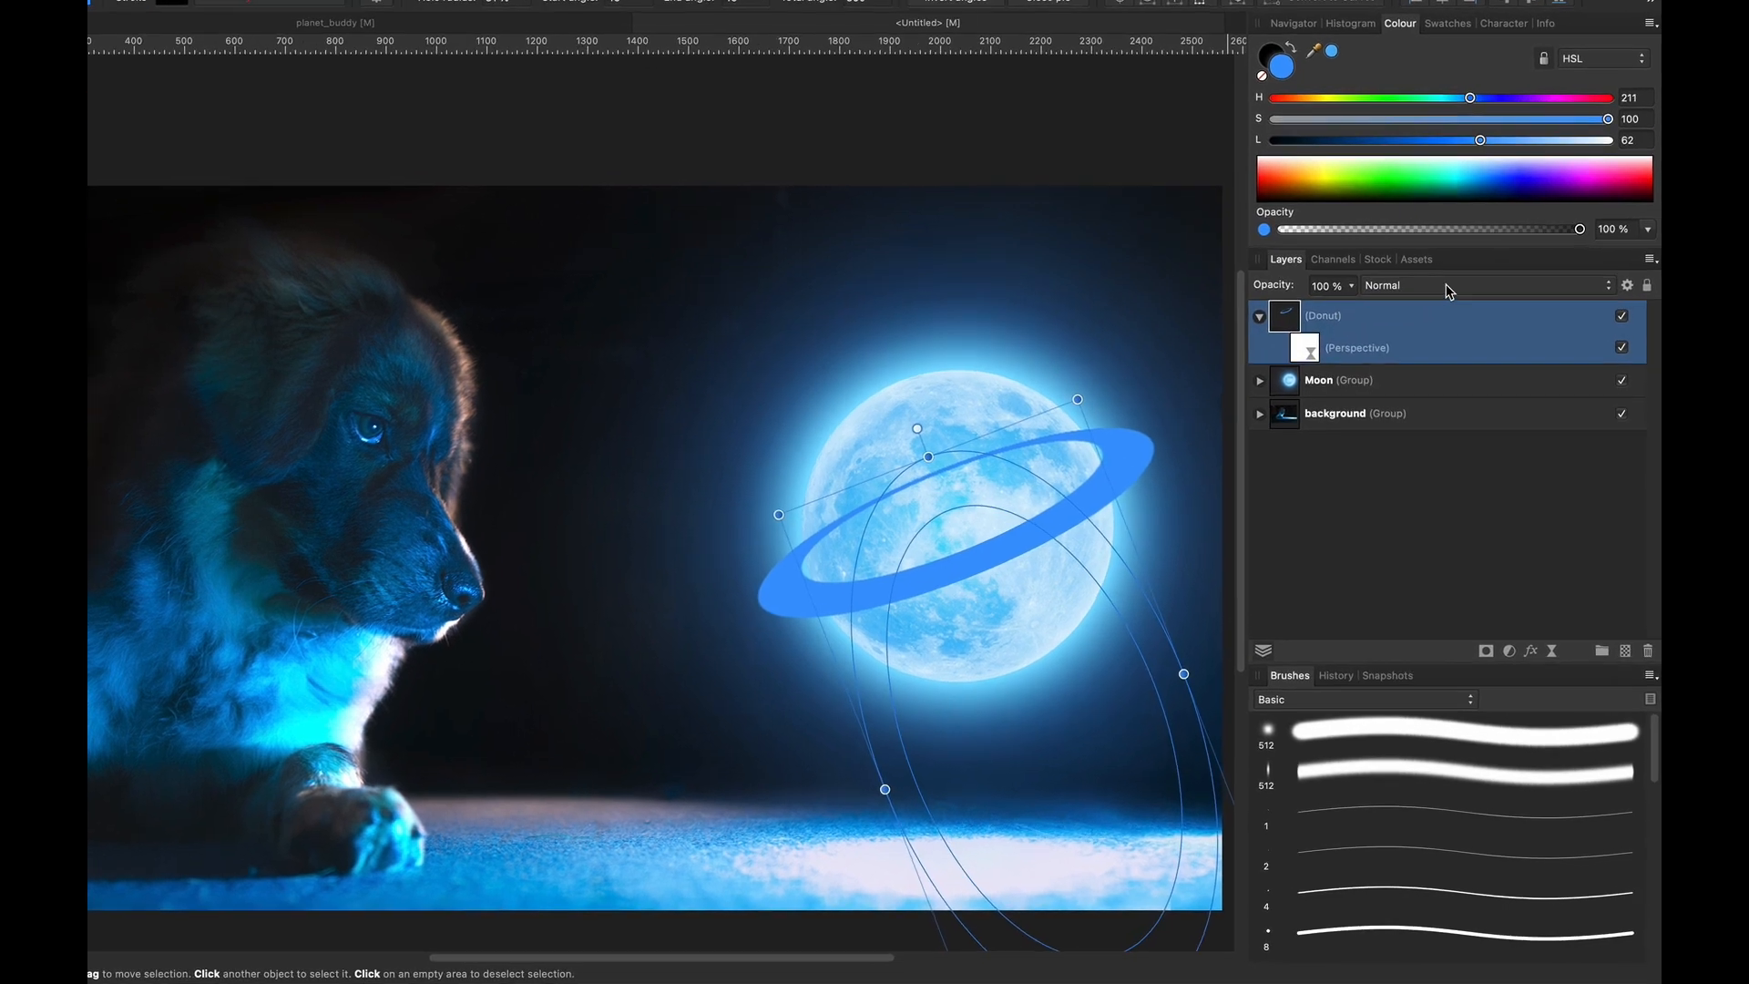
{"action": "right_click", "coordinate": [1436, 363]}
{"action": "left_click", "coordinate": [1348, 628]}
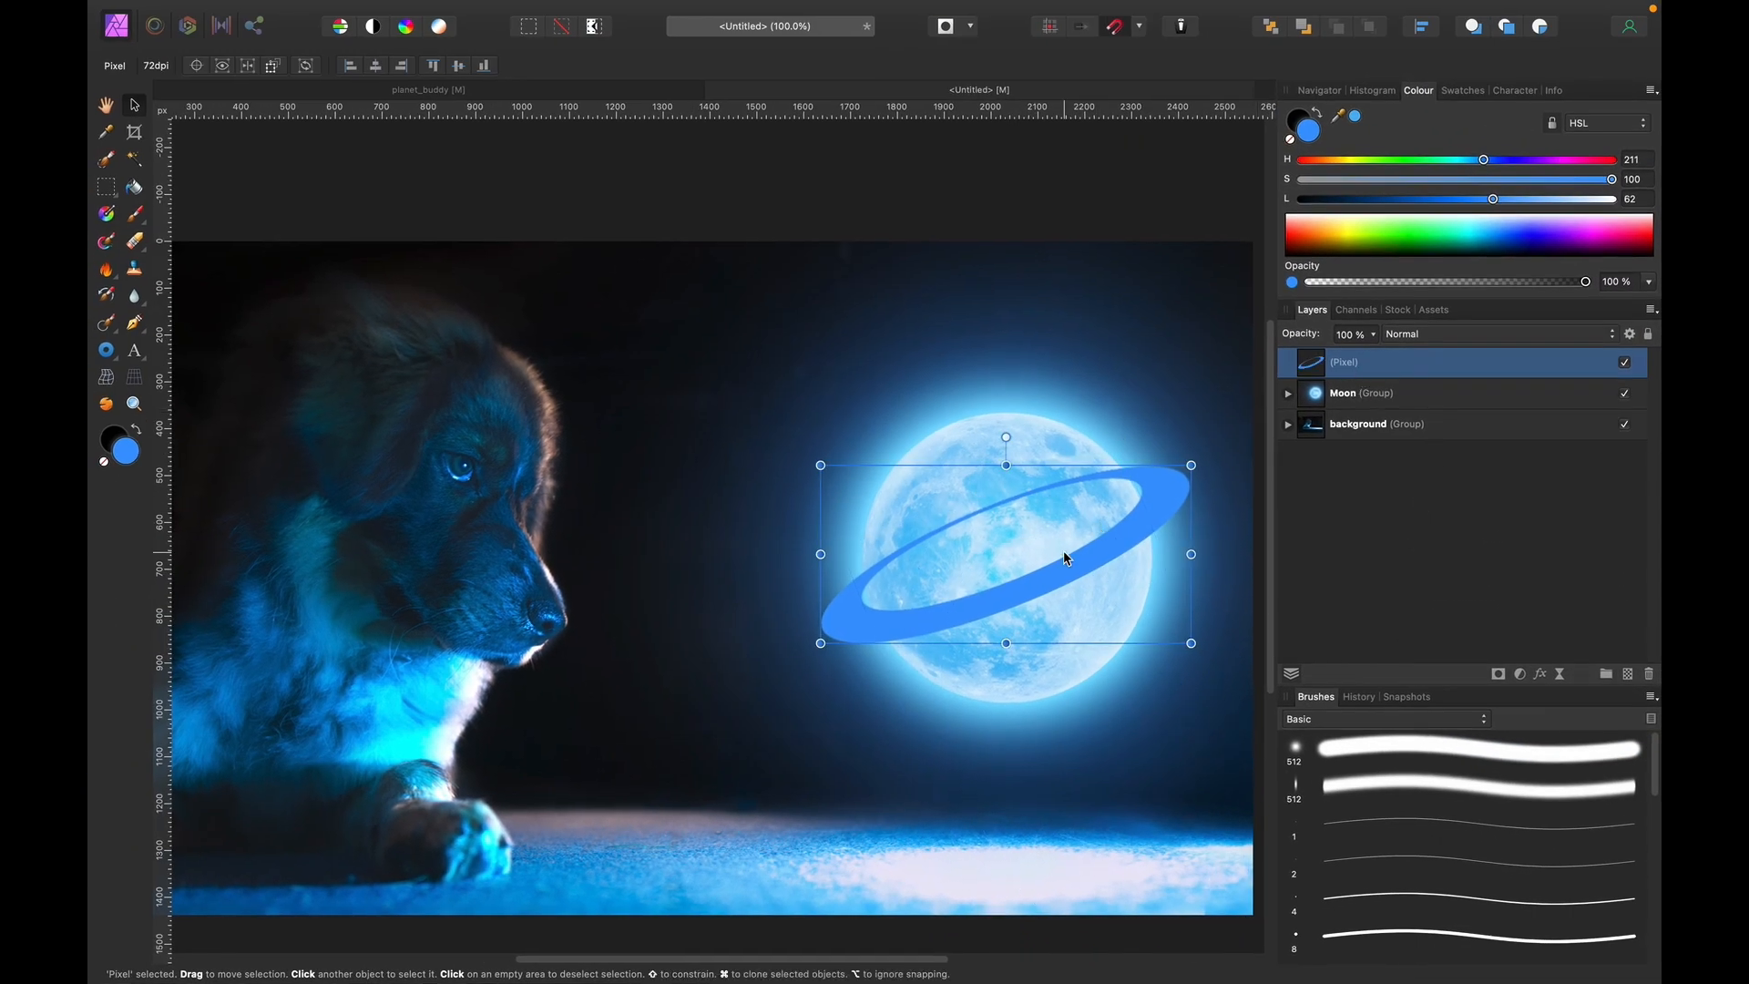
{"action": "left_click_drag", "start_coordinate": [1063, 550], "coordinate": [796, 489]}
{"action": "key", "text": "super+z"}
Add a mask to the ring layer and prepare a soft round brush with black paint and 64% hardness.
{"action": "left_click", "coordinate": [1498, 675]}
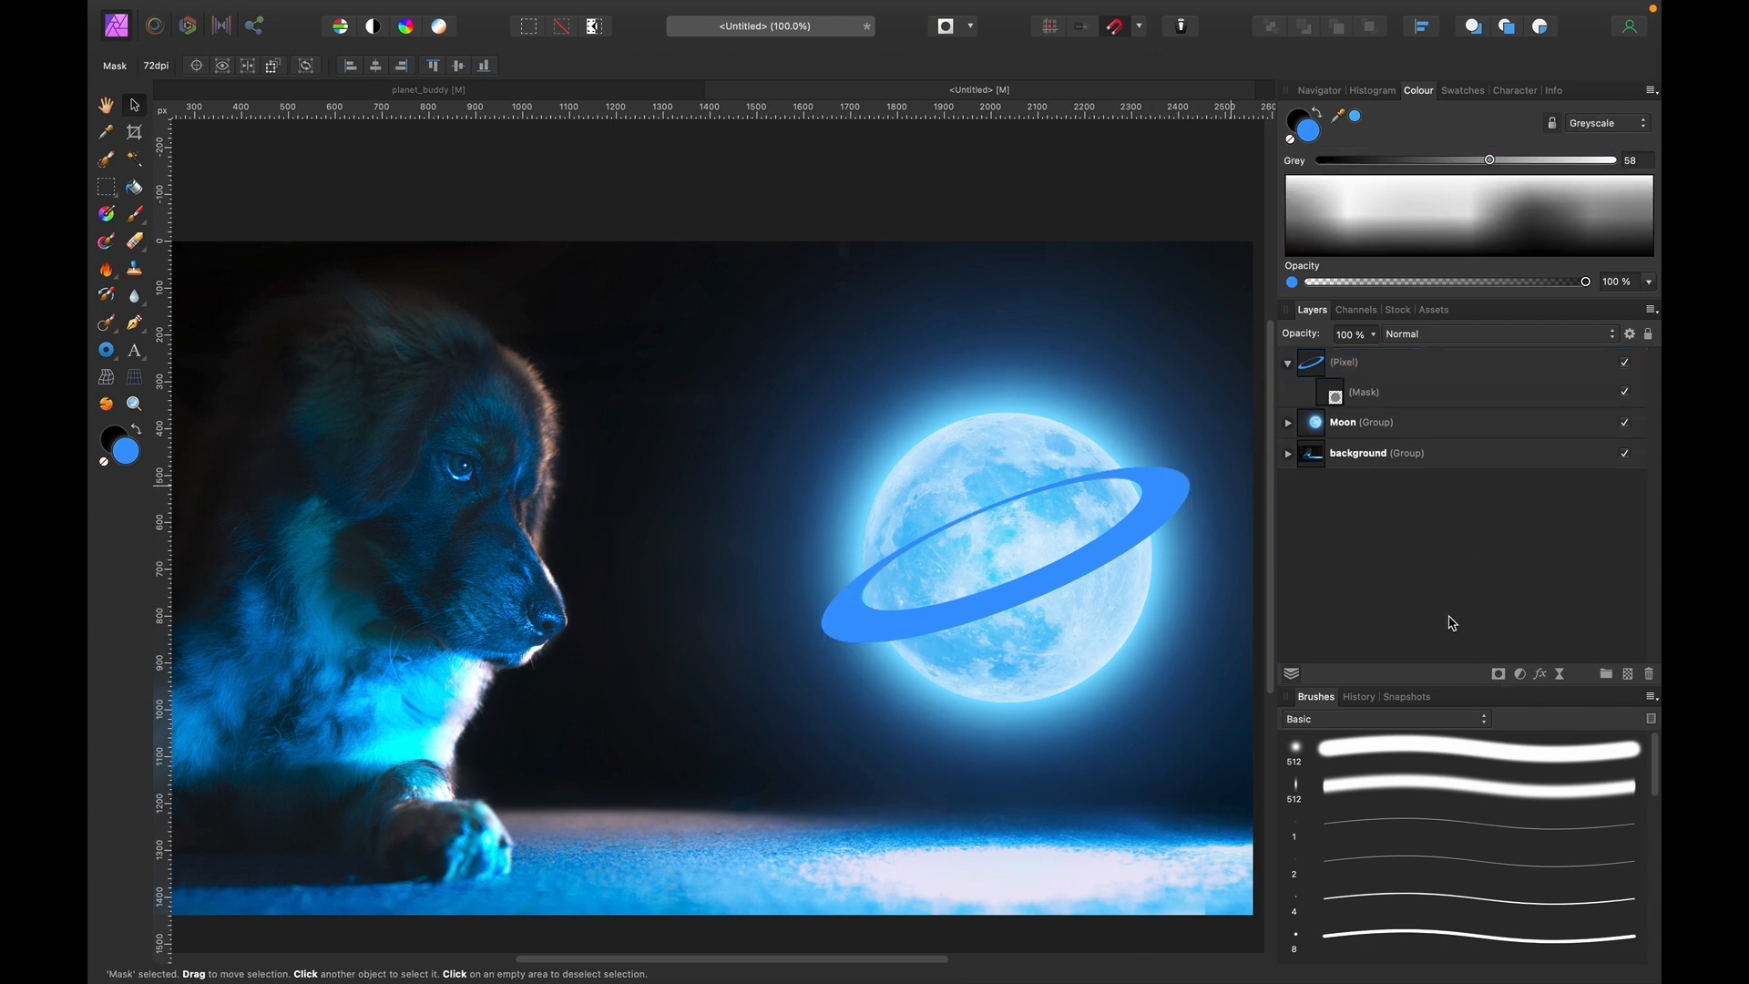
{"action": "left_click", "coordinate": [1375, 746]}
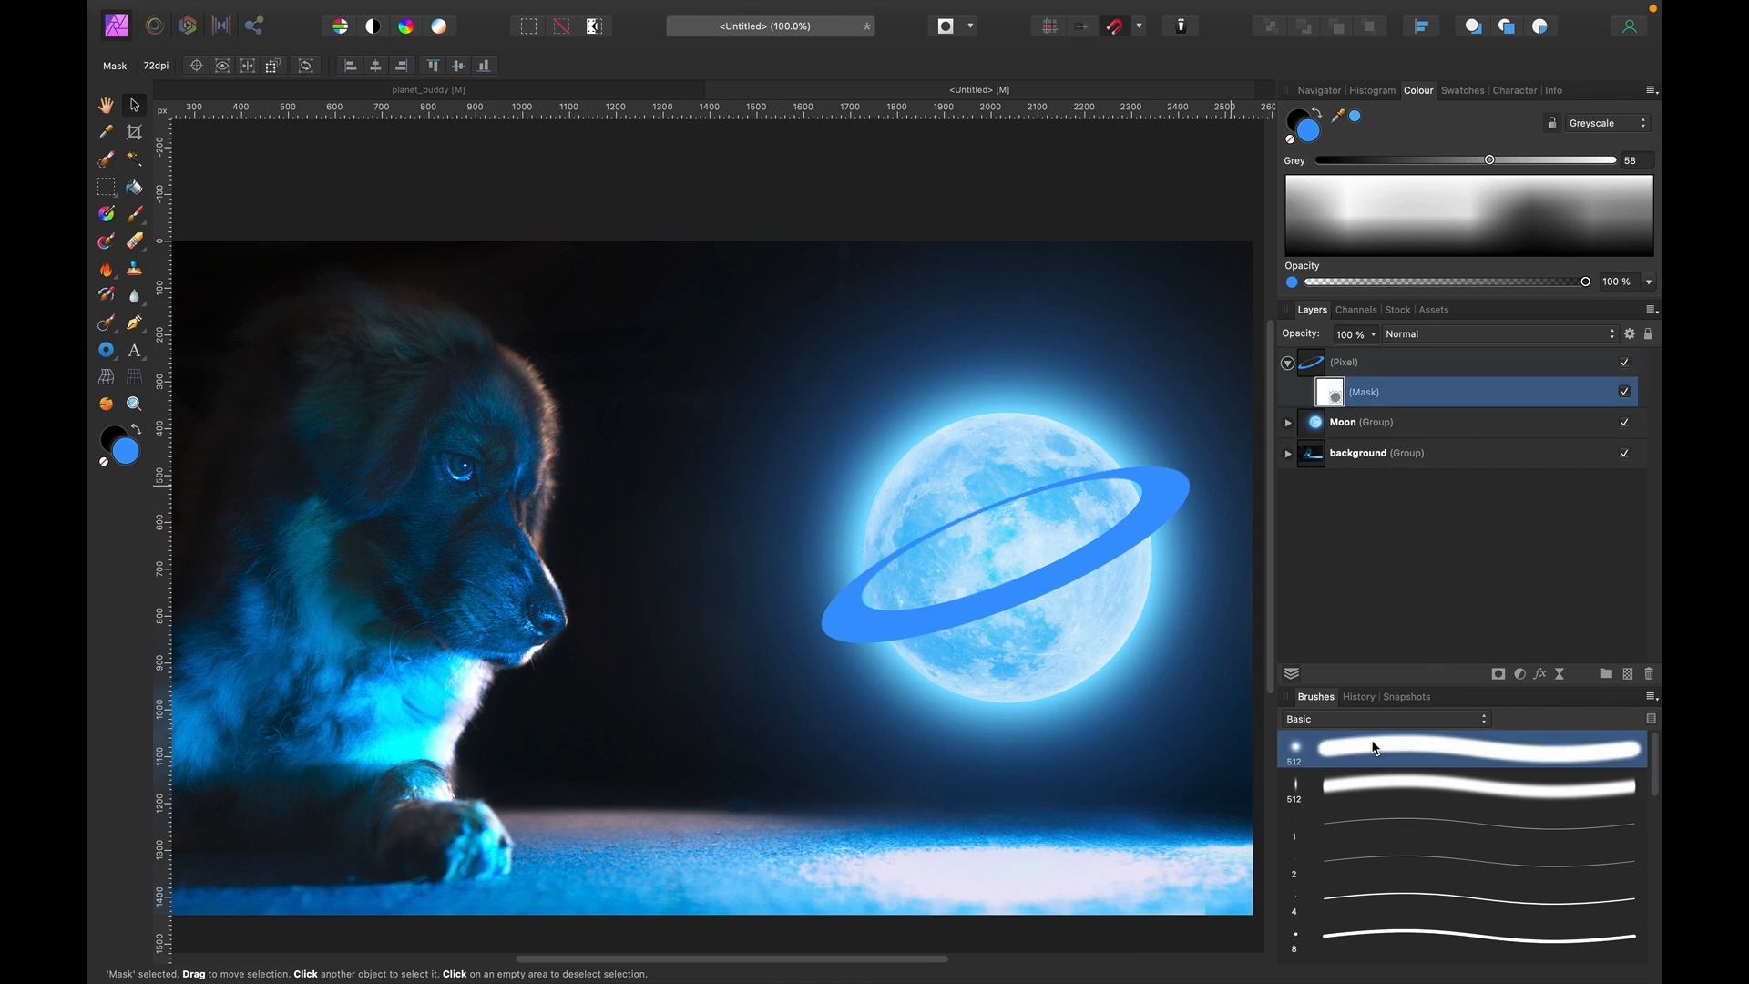
{"action": "scroll", "coordinate": [964, 512], "scroll_direction": "up", "scroll_amount": 5}
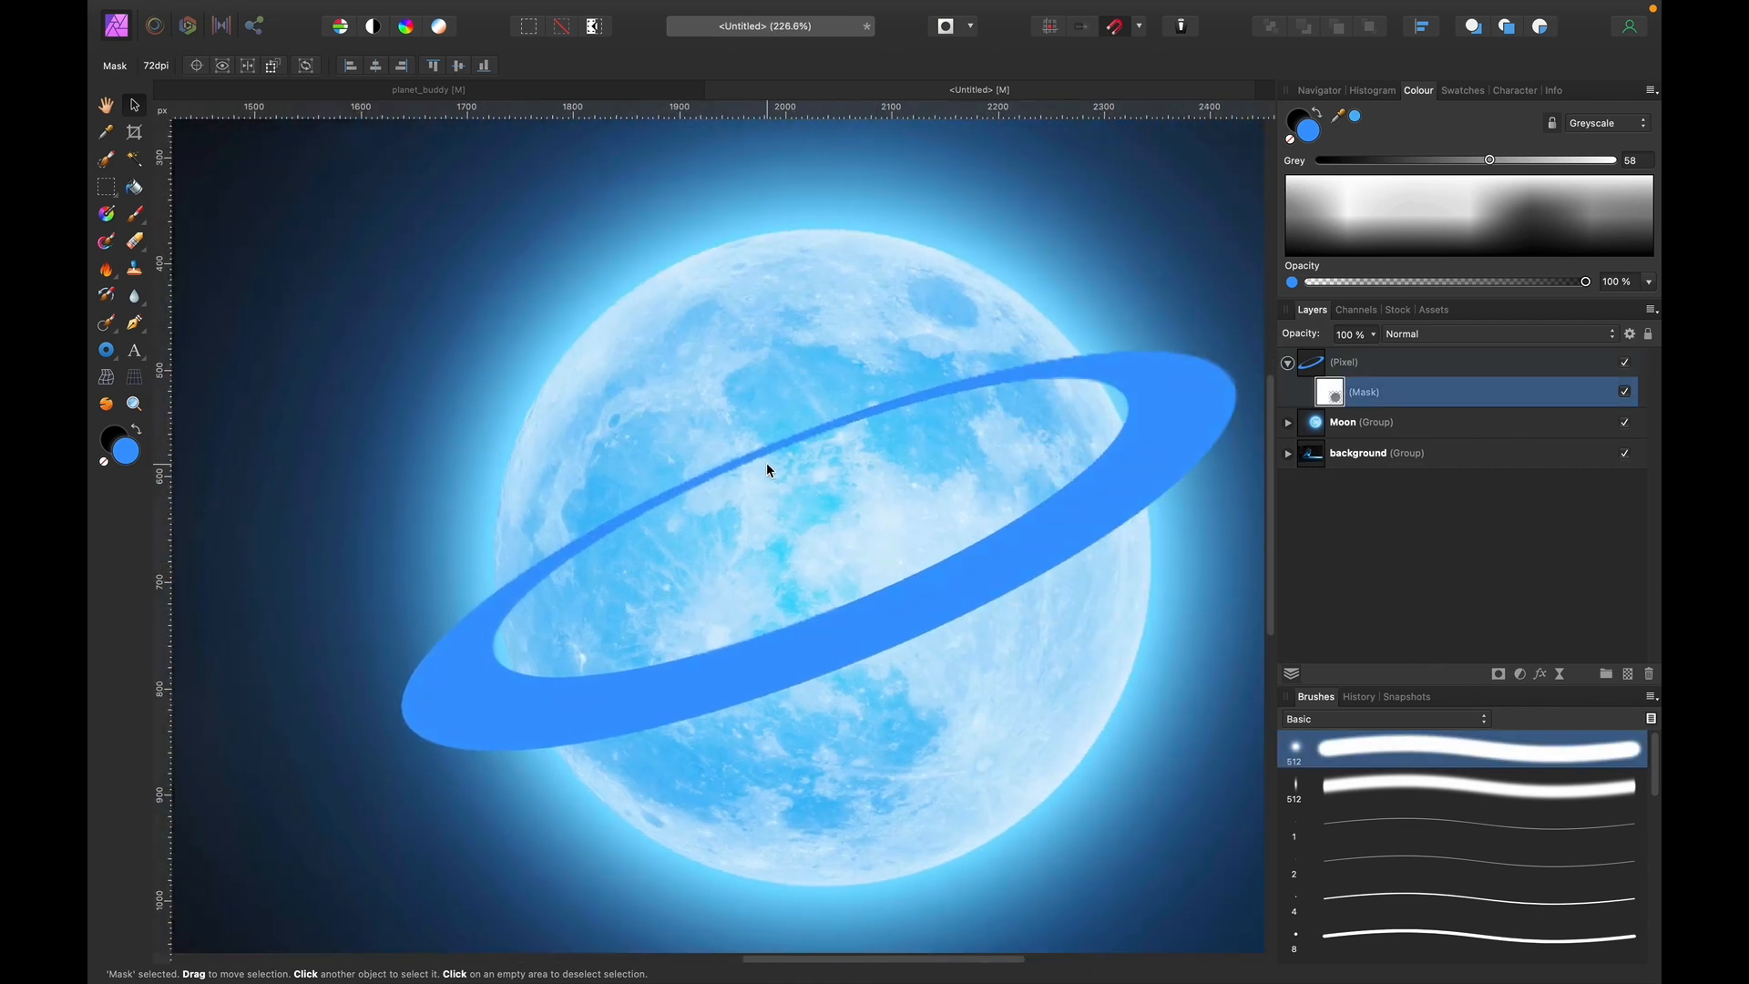
{"action": "key", "text": "b"}
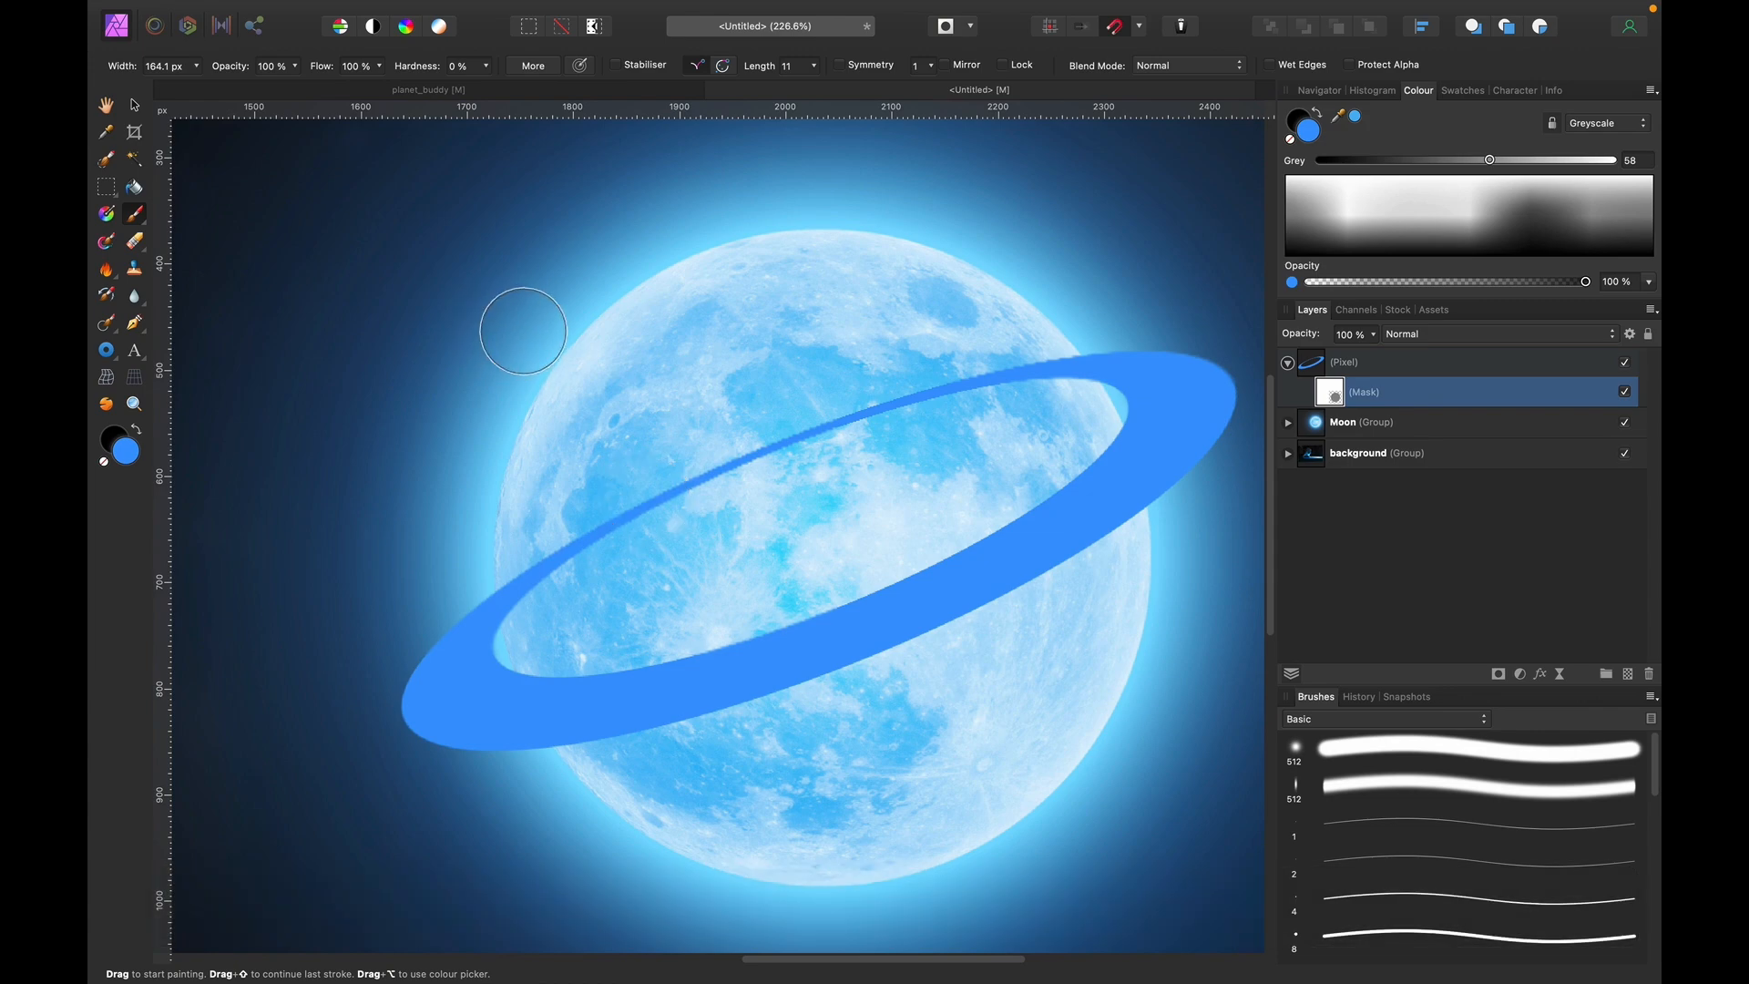
{"action": "key", "text": "d"}
{"action": "key", "text": "x"}
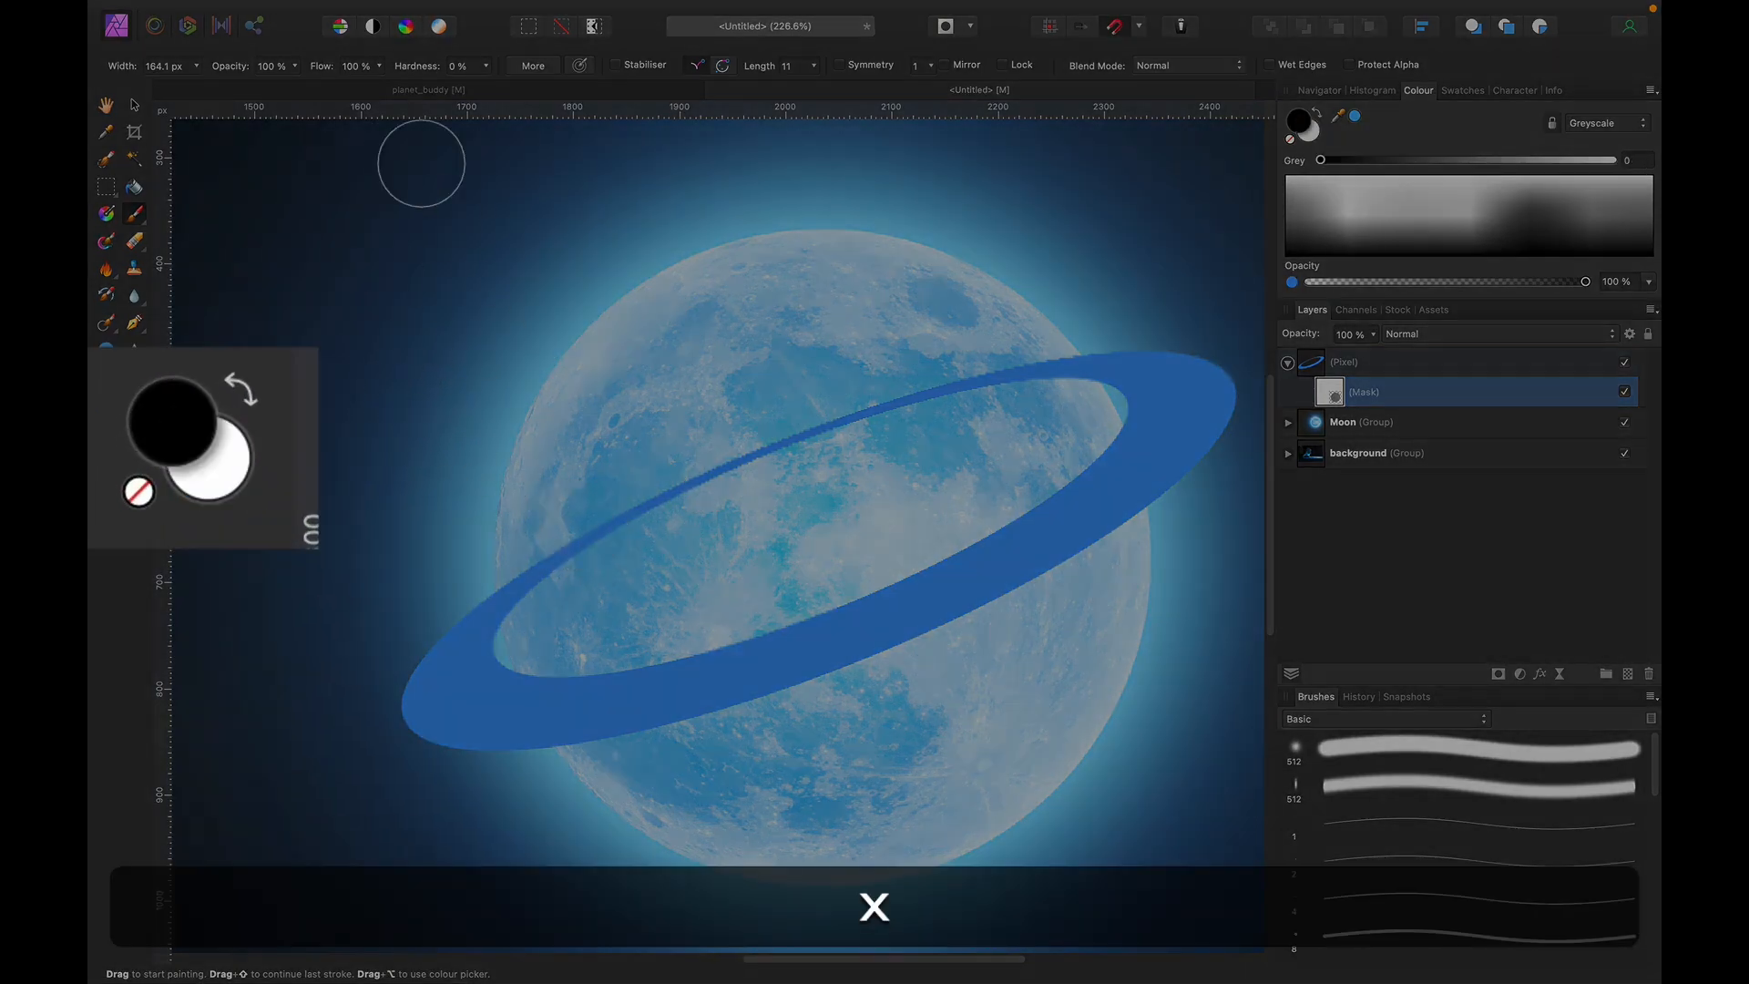
{"action": "mouse_move", "coordinate": [420, 69]}
{"action": "left_mouse_down"}
{"action": "mouse_move", "coordinate": [472, 66]}
{"action": "mouse_move", "coordinate": [421, 71]}
{"action": "left_mouse_up"}
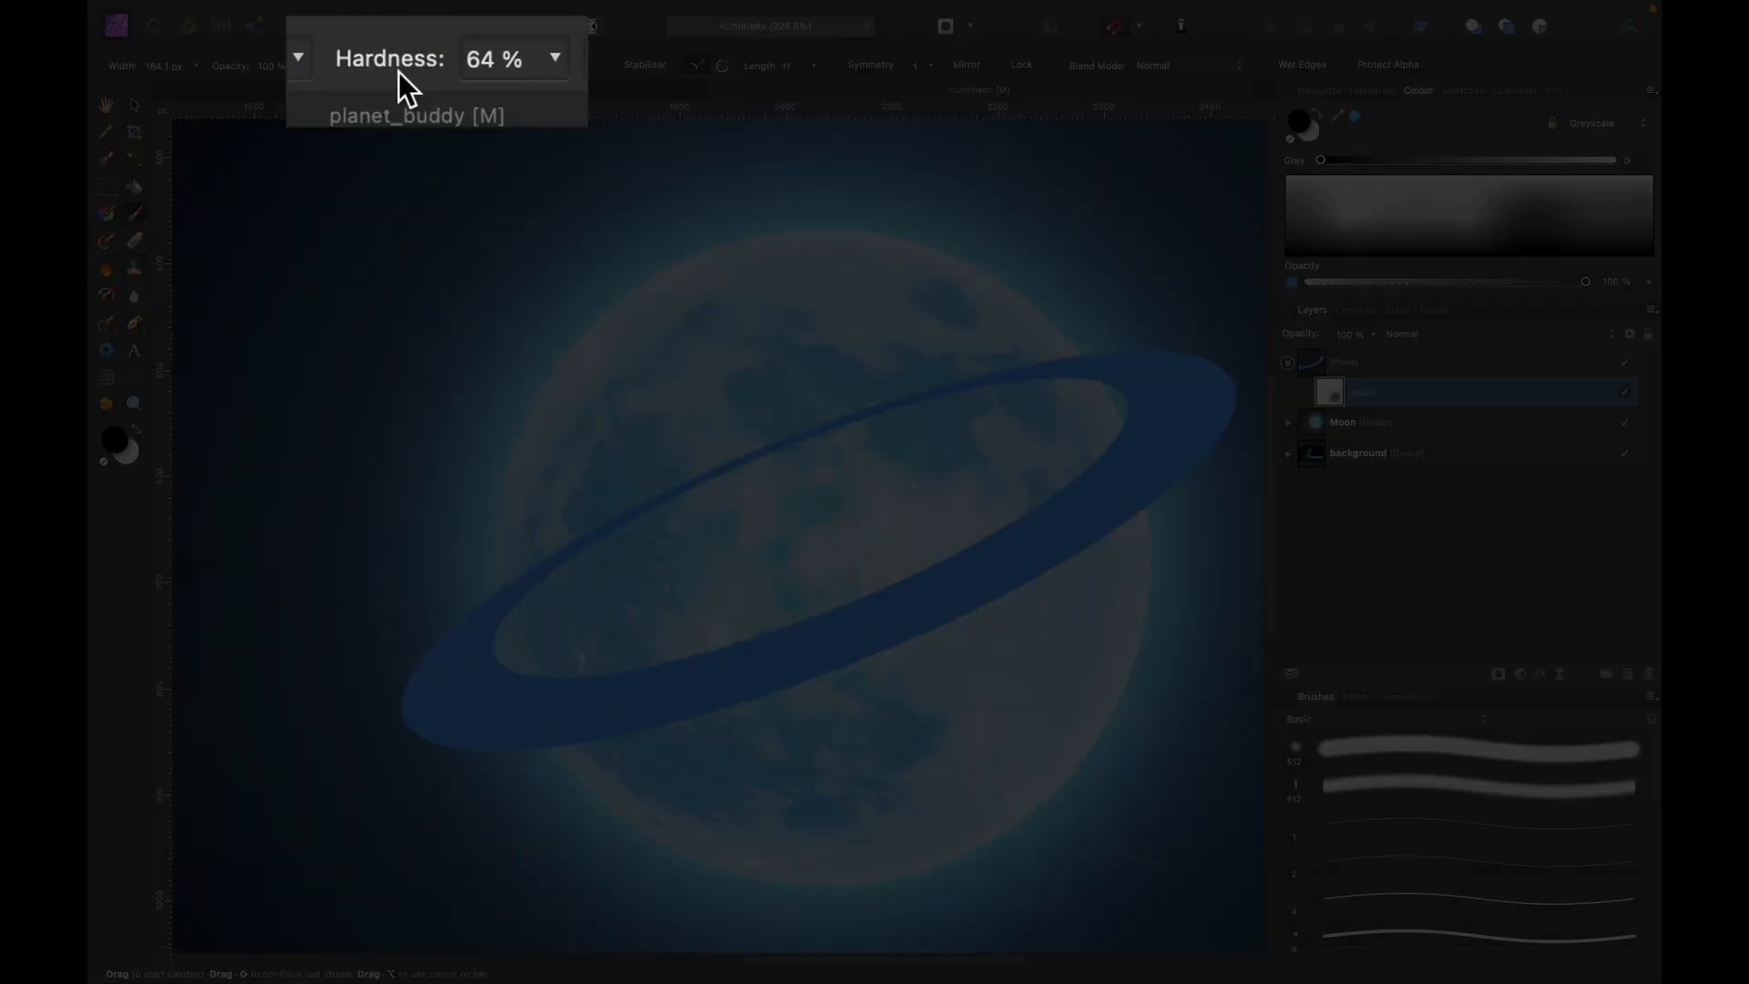
Paint black on the mask to hide the ring's back section across the moon, reducing the brush to about 23 px near the edge.
{"action": "left_click", "coordinate": [615, 517]}
{"action": "key", "text": "space"}
{"action": "left_click_drag", "start_coordinate": [574, 535], "coordinate": [585, 495]}
{"action": "key", "text": "super+="}
{"action": "key", "text": "space"}
{"action": "left_click_drag", "start_coordinate": [480, 314], "coordinate": [594, 301]}
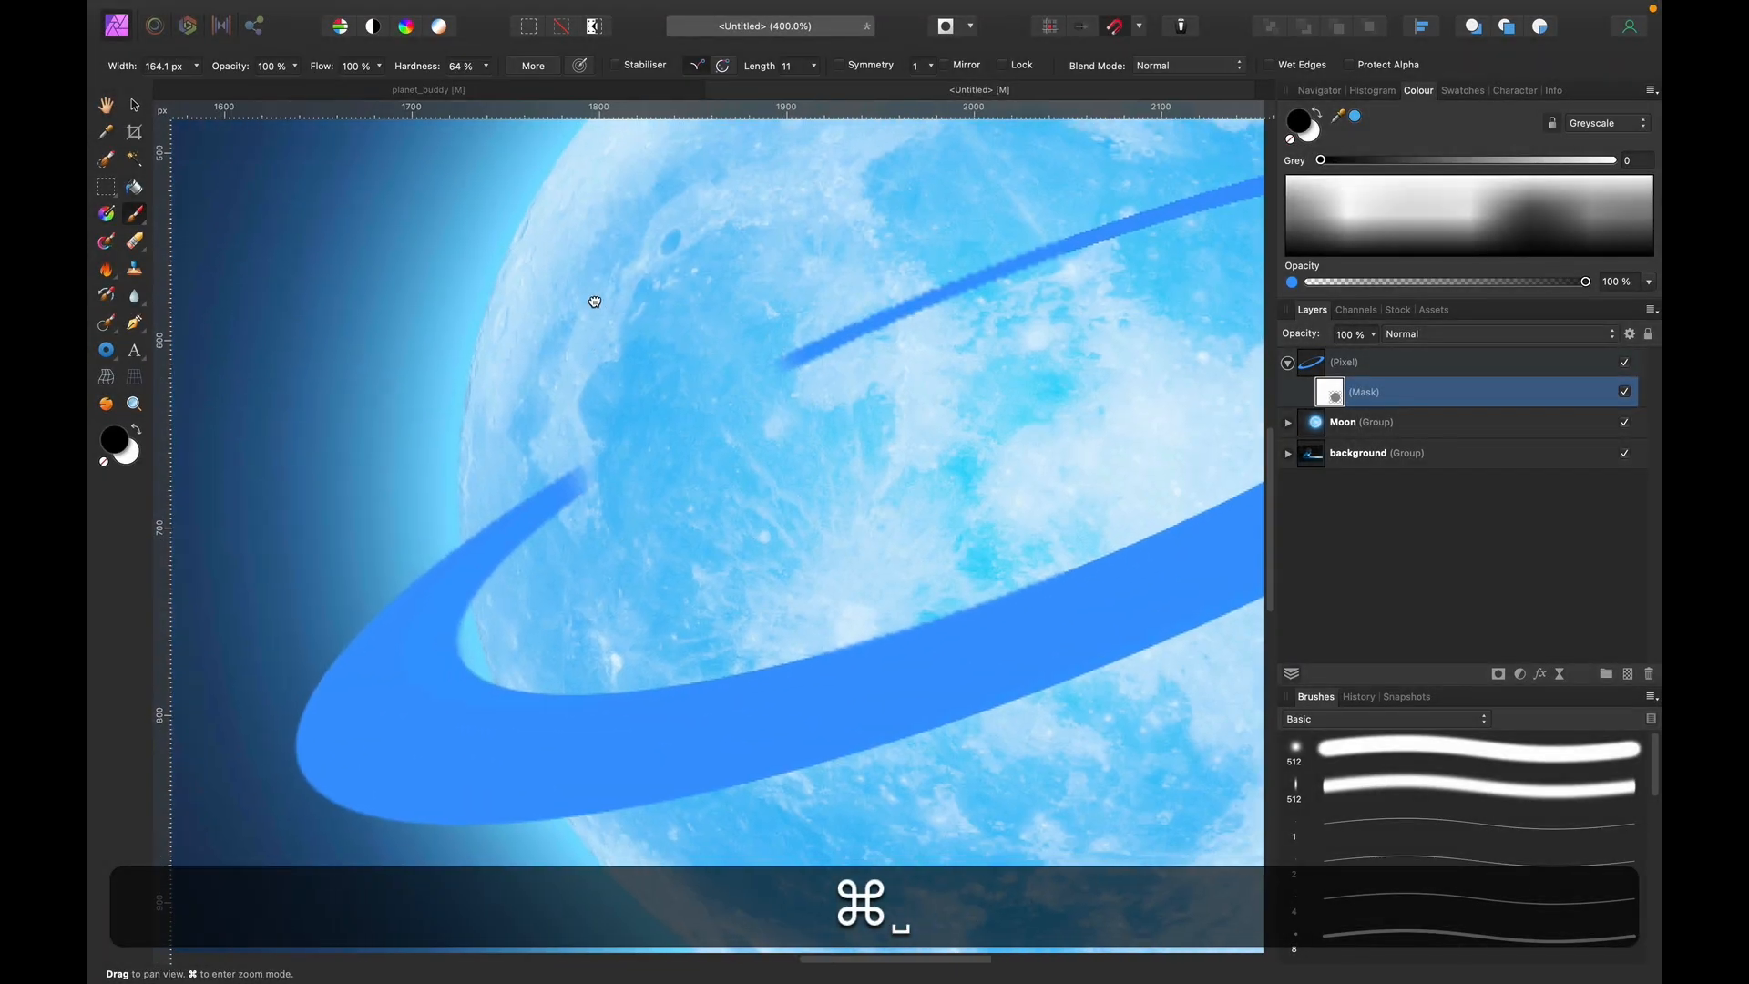
{"action": "key", "text": "["}
{"action": "key", "text": "["}
{"action": "key", "text": "["}
{"action": "key", "text": "["}
{"action": "key", "text": "["}
{"action": "key", "text": "["}
{"action": "key", "text": "["}
{"action": "key", "text": "["}
{"action": "key", "text": "["}
{"action": "key", "text": "["}
{"action": "key", "text": "["}
{"action": "key", "text": "["}
{"action": "mouse_move", "coordinate": [492, 525]}
{"action": "left_mouse_down"}
{"action": "mouse_move", "coordinate": [492, 597]}
{"action": "mouse_move", "coordinate": [480, 535]}
{"action": "mouse_move", "coordinate": [503, 557]}
{"action": "mouse_move", "coordinate": [501, 523]}
{"action": "left_mouse_up"}
{"action": "key", "text": "x"}
{"action": "key", "text": "super+0"}
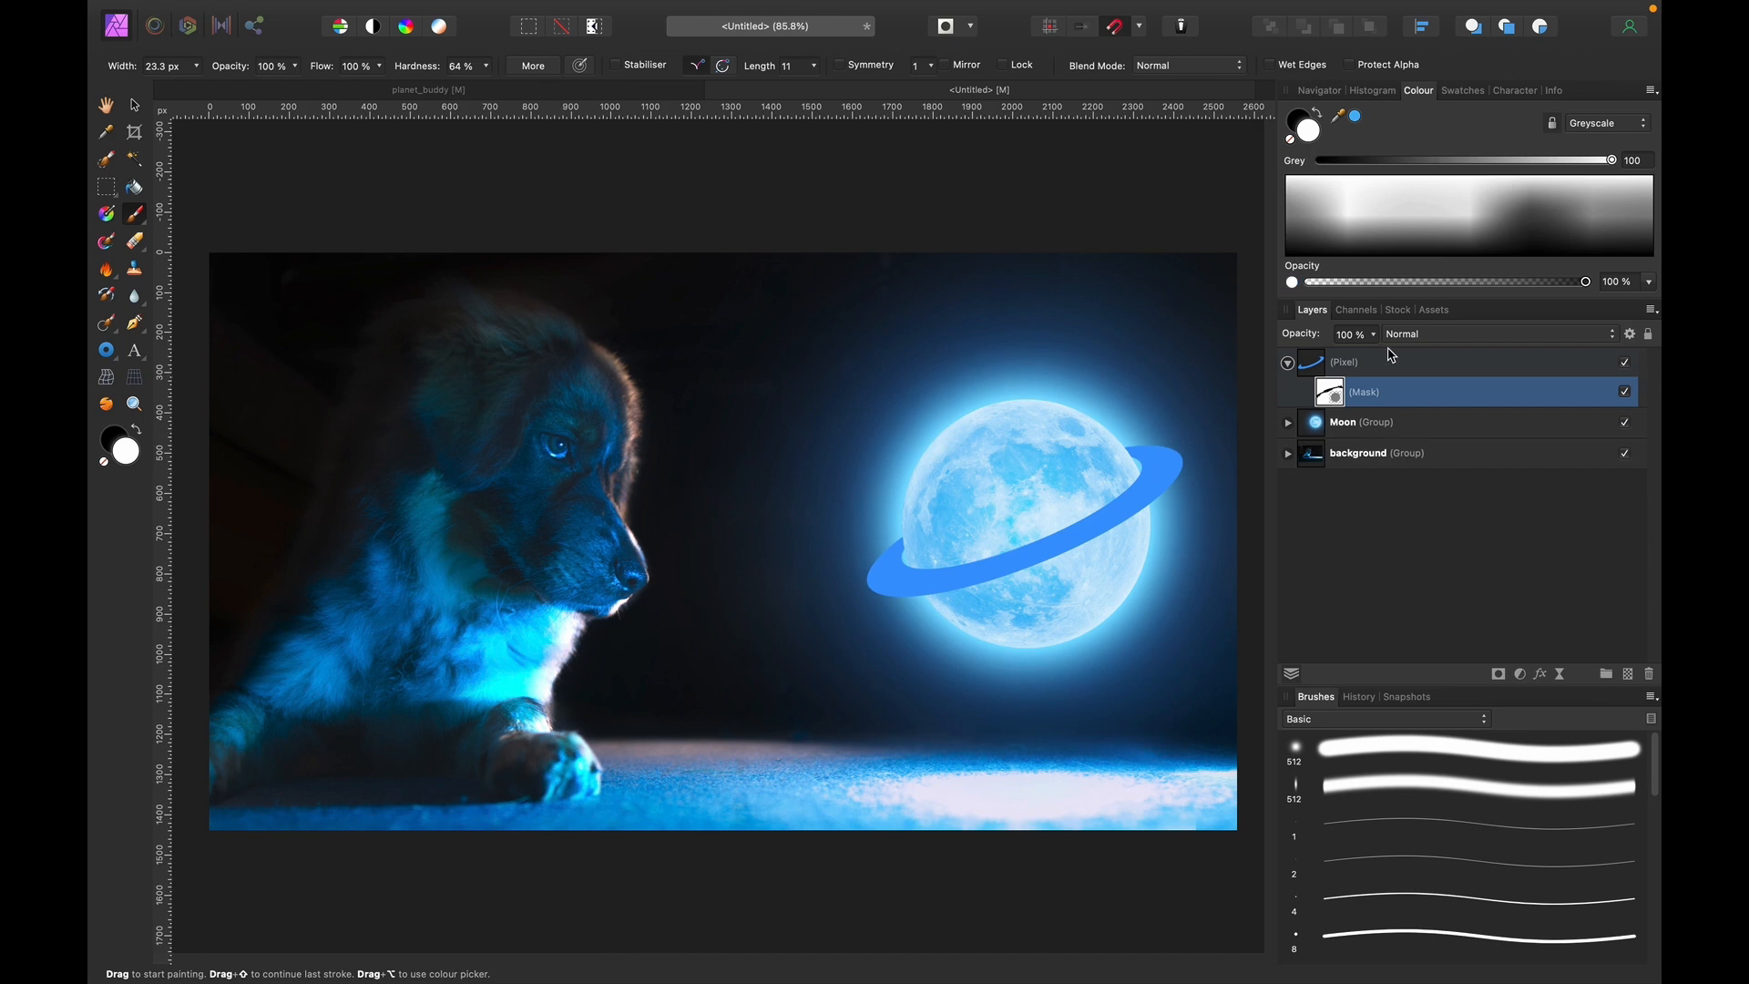
Select the ring layer and stretch it horizontally around its centre to about 1072 px wide.
{"action": "left_click", "coordinate": [1411, 335]}
{"action": "left_click", "coordinate": [1352, 371]}
{"action": "key", "text": "v"}
{"action": "left_click", "coordinate": [999, 550]}
{"action": "scroll", "coordinate": [1090, 525], "scroll_direction": "right", "scroll_amount": 2}
{"action": "left_click", "coordinate": [1403, 365]}
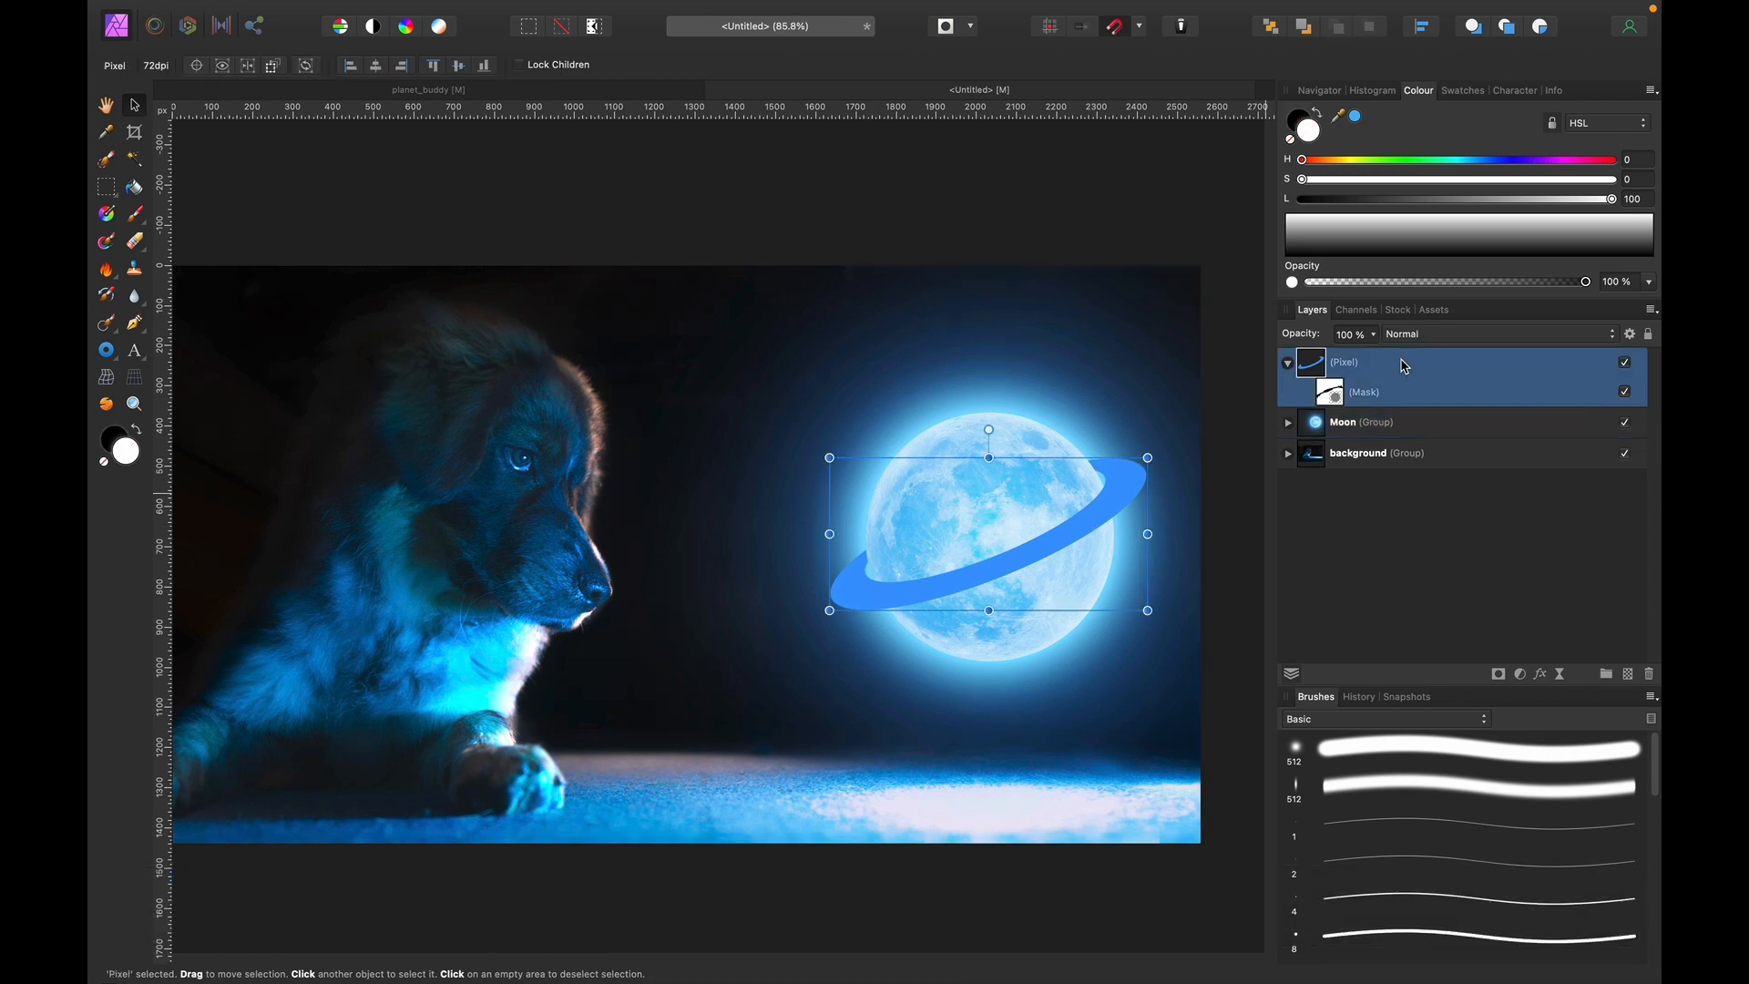
{"action": "left_click_drag", "start_coordinate": [832, 558], "coordinate": [779, 560]}
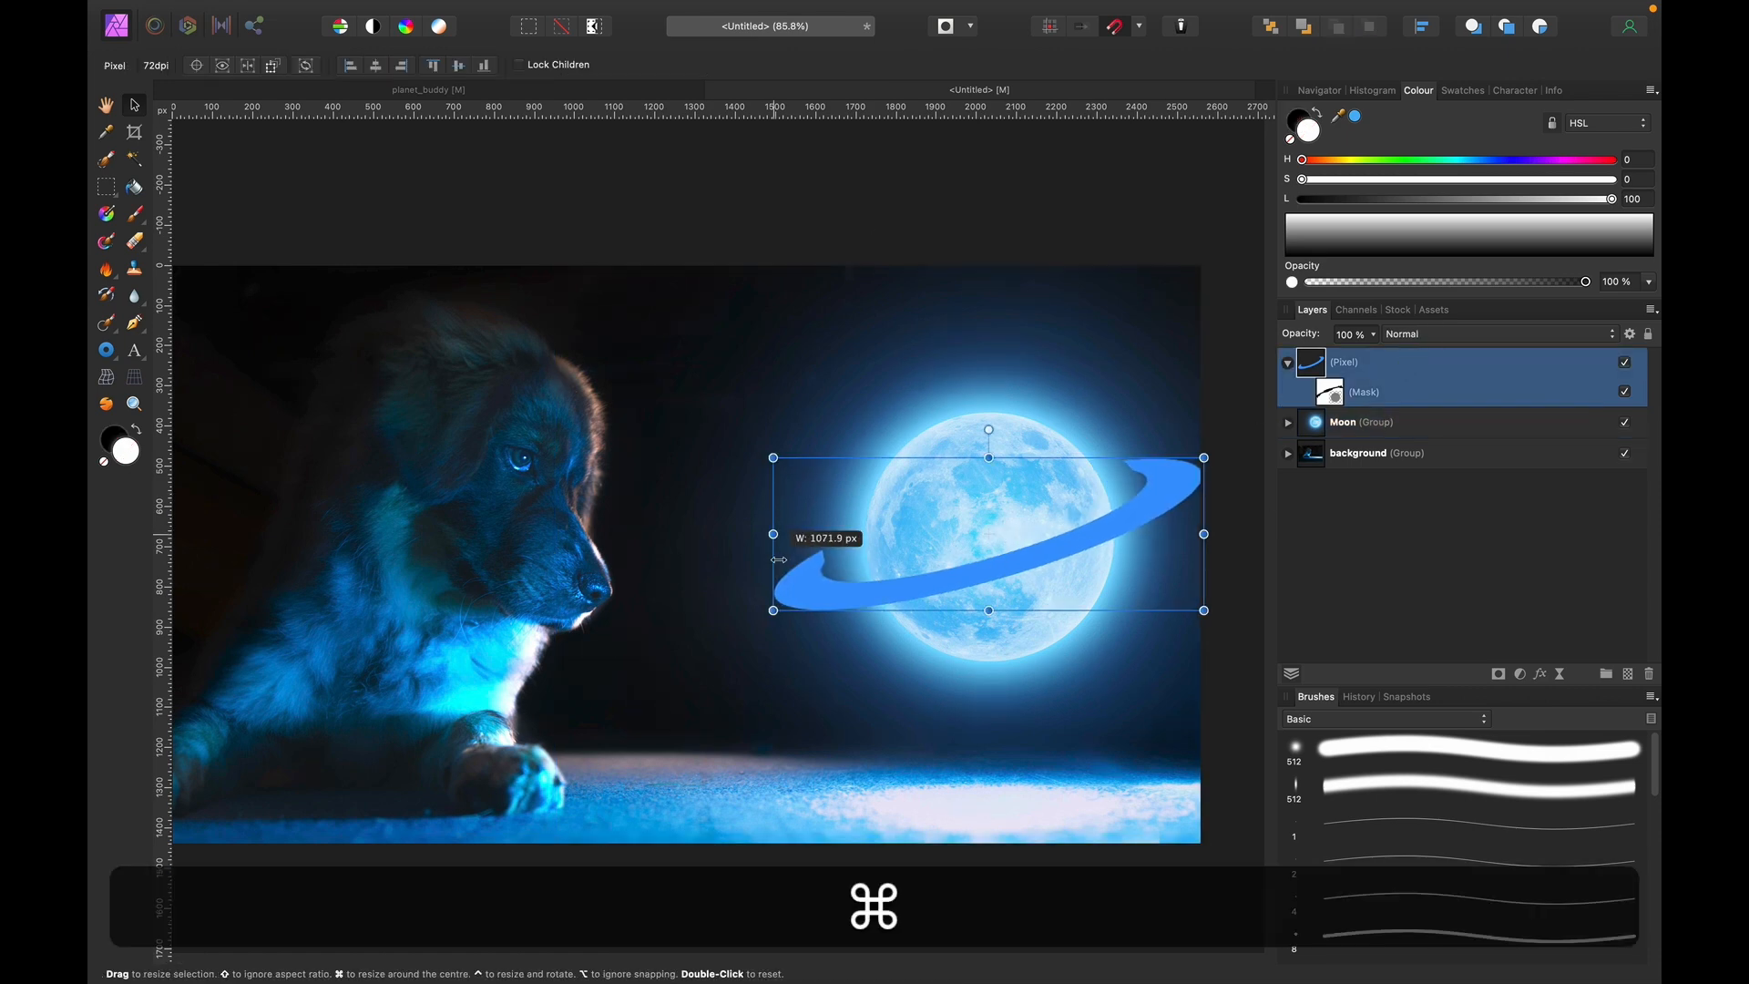
Touch up the ring's mask with a 47 px brush so both back ends of the ring meet the moon's edge.
{"action": "left_click", "coordinate": [1332, 395]}
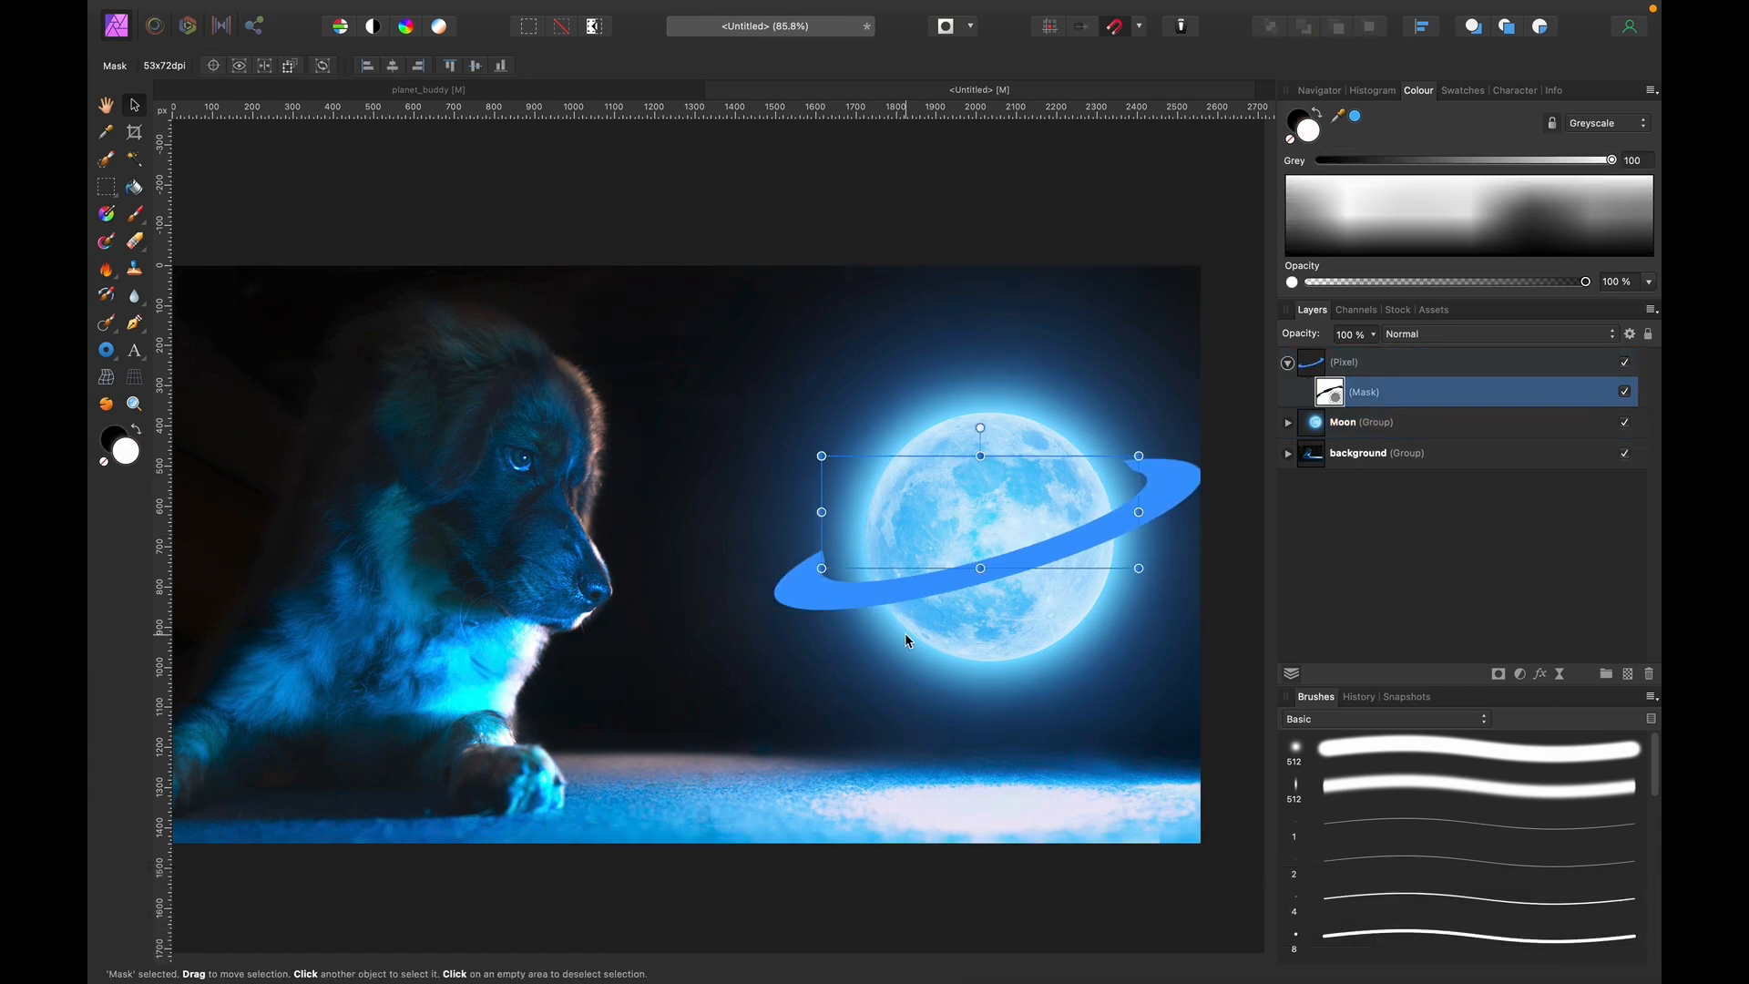
{"action": "scroll", "coordinate": [905, 632], "scroll_direction": "up", "scroll_amount": 4}
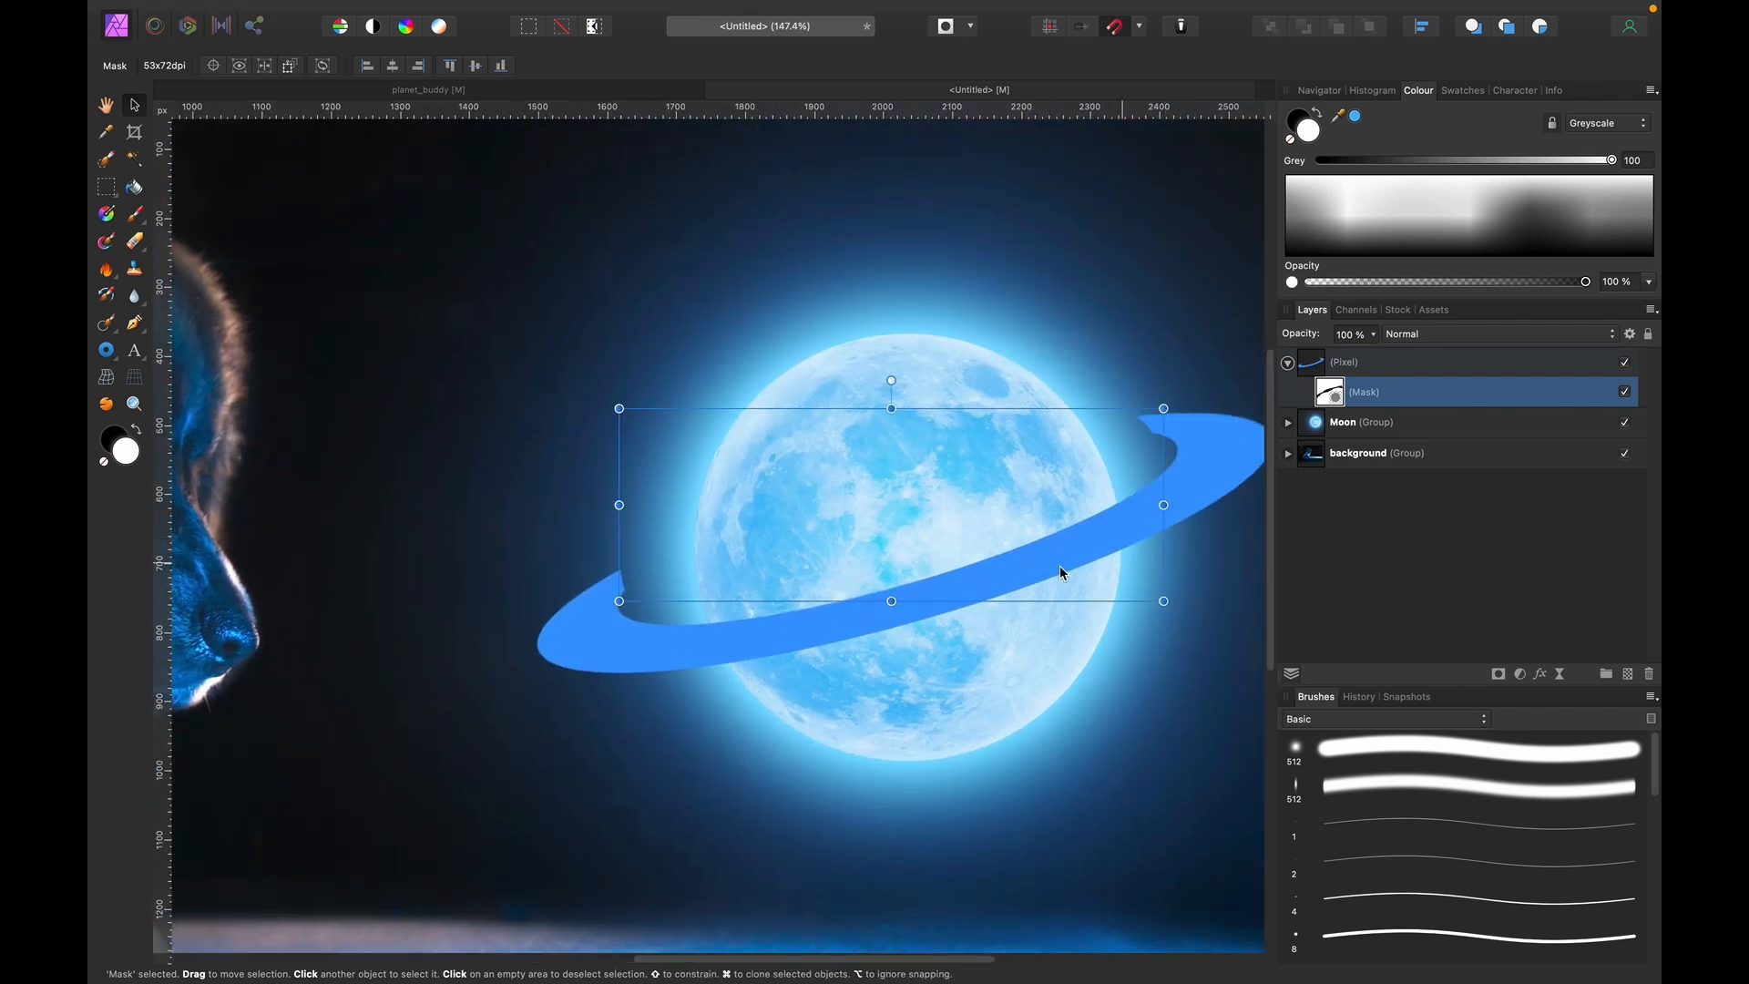
{"action": "key", "text": "b"}
{"action": "key", "text": "x"}
{"action": "left_click_drag", "start_coordinate": [621, 571], "coordinate": [679, 530]}
{"action": "key", "text": "x"}
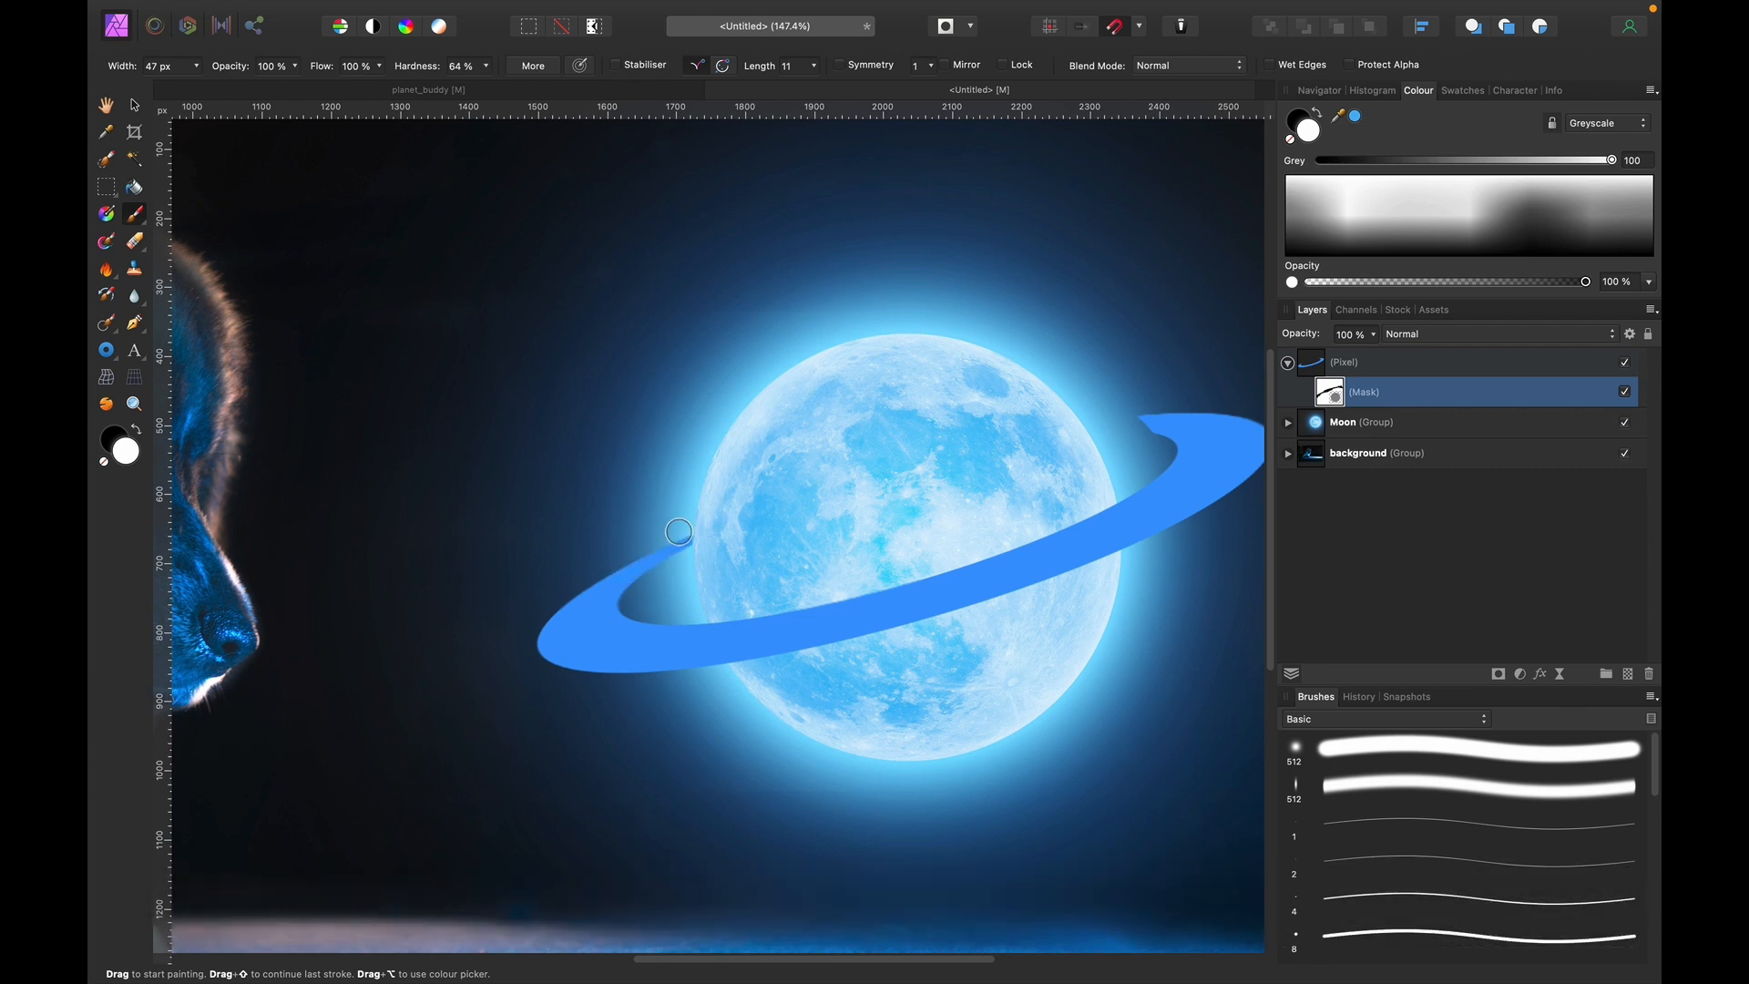
{"action": "key", "text": "space"}
{"action": "left_click_drag", "start_coordinate": [915, 494], "coordinate": [700, 539]}
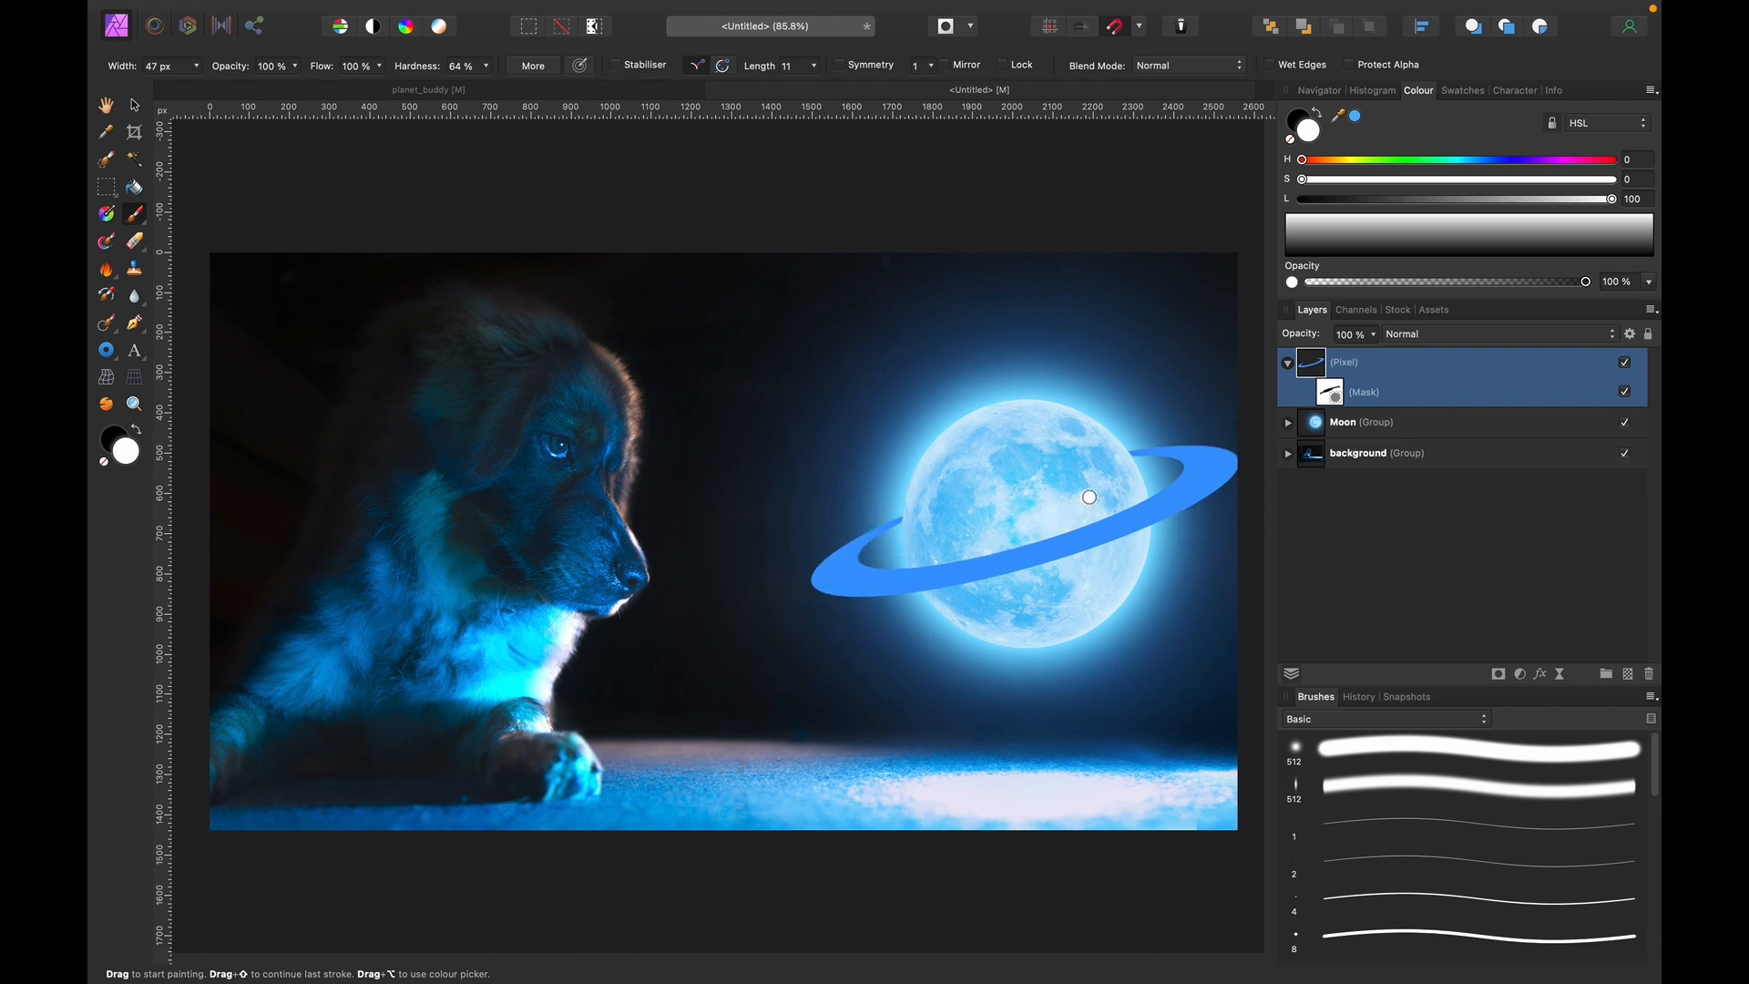
Add a new pixel layer and nest it inside the ring layer so that it is clipped to the ring.
{"action": "scroll", "coordinate": [1090, 496], "scroll_direction": "up", "scroll_amount": 5}
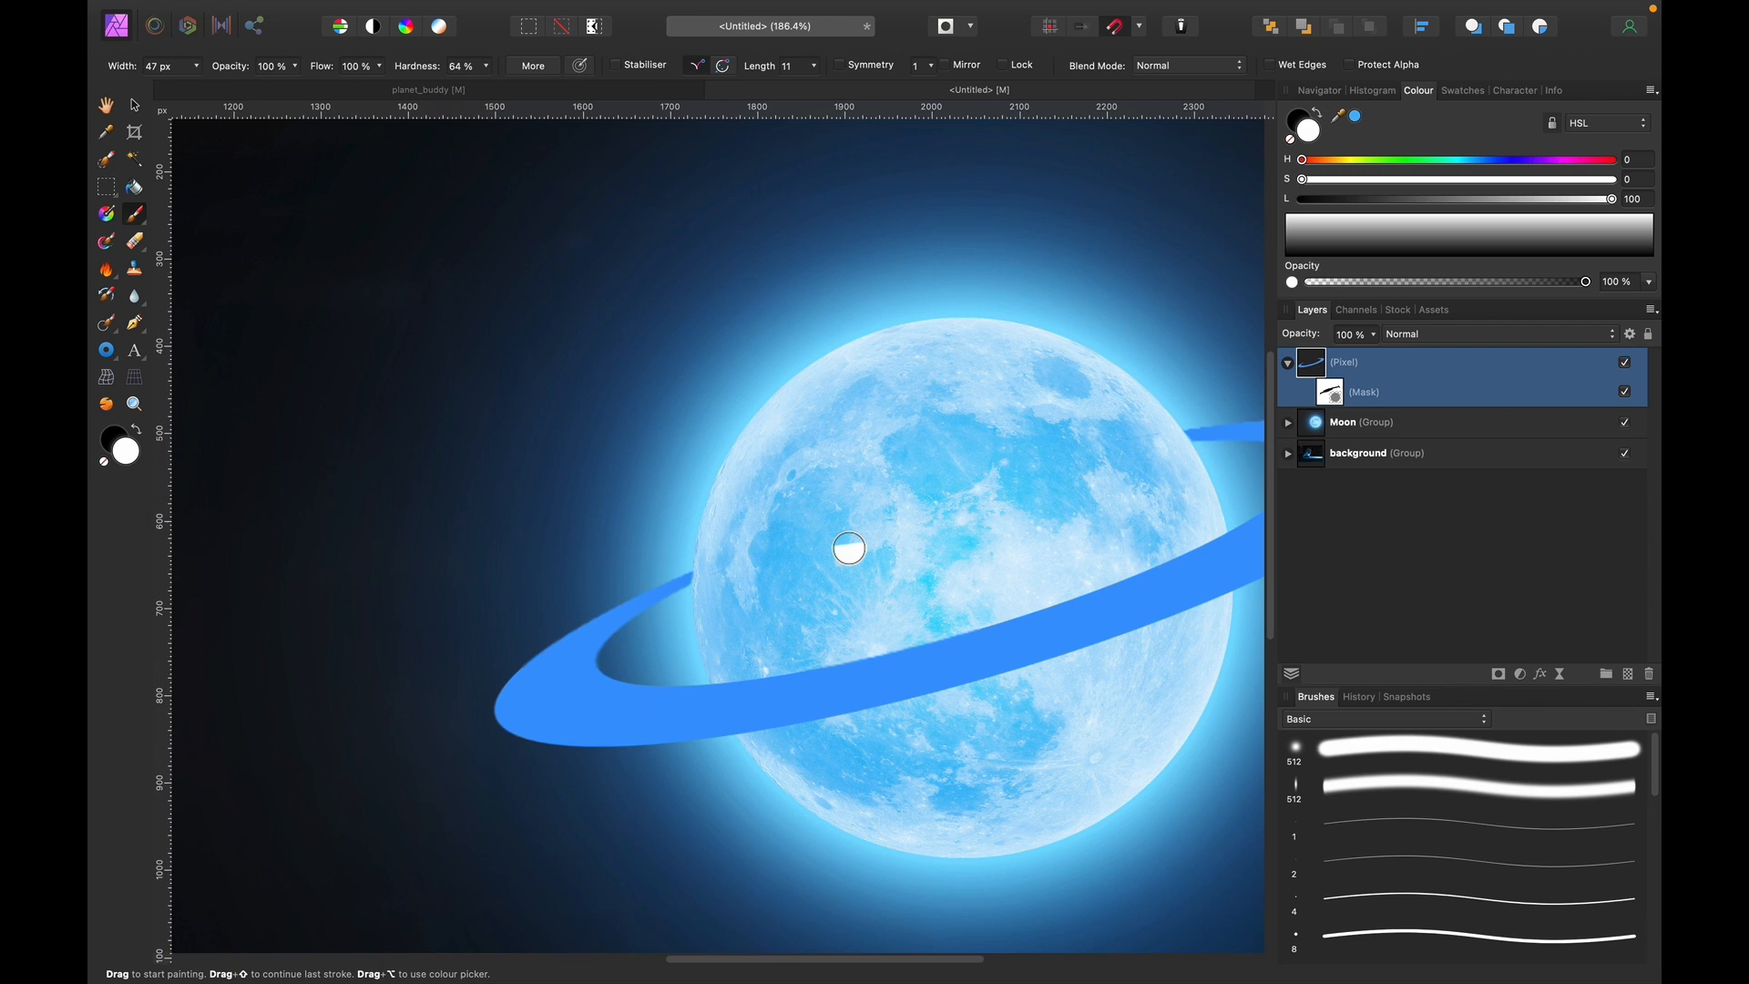
{"action": "key", "text": "super+minus"}
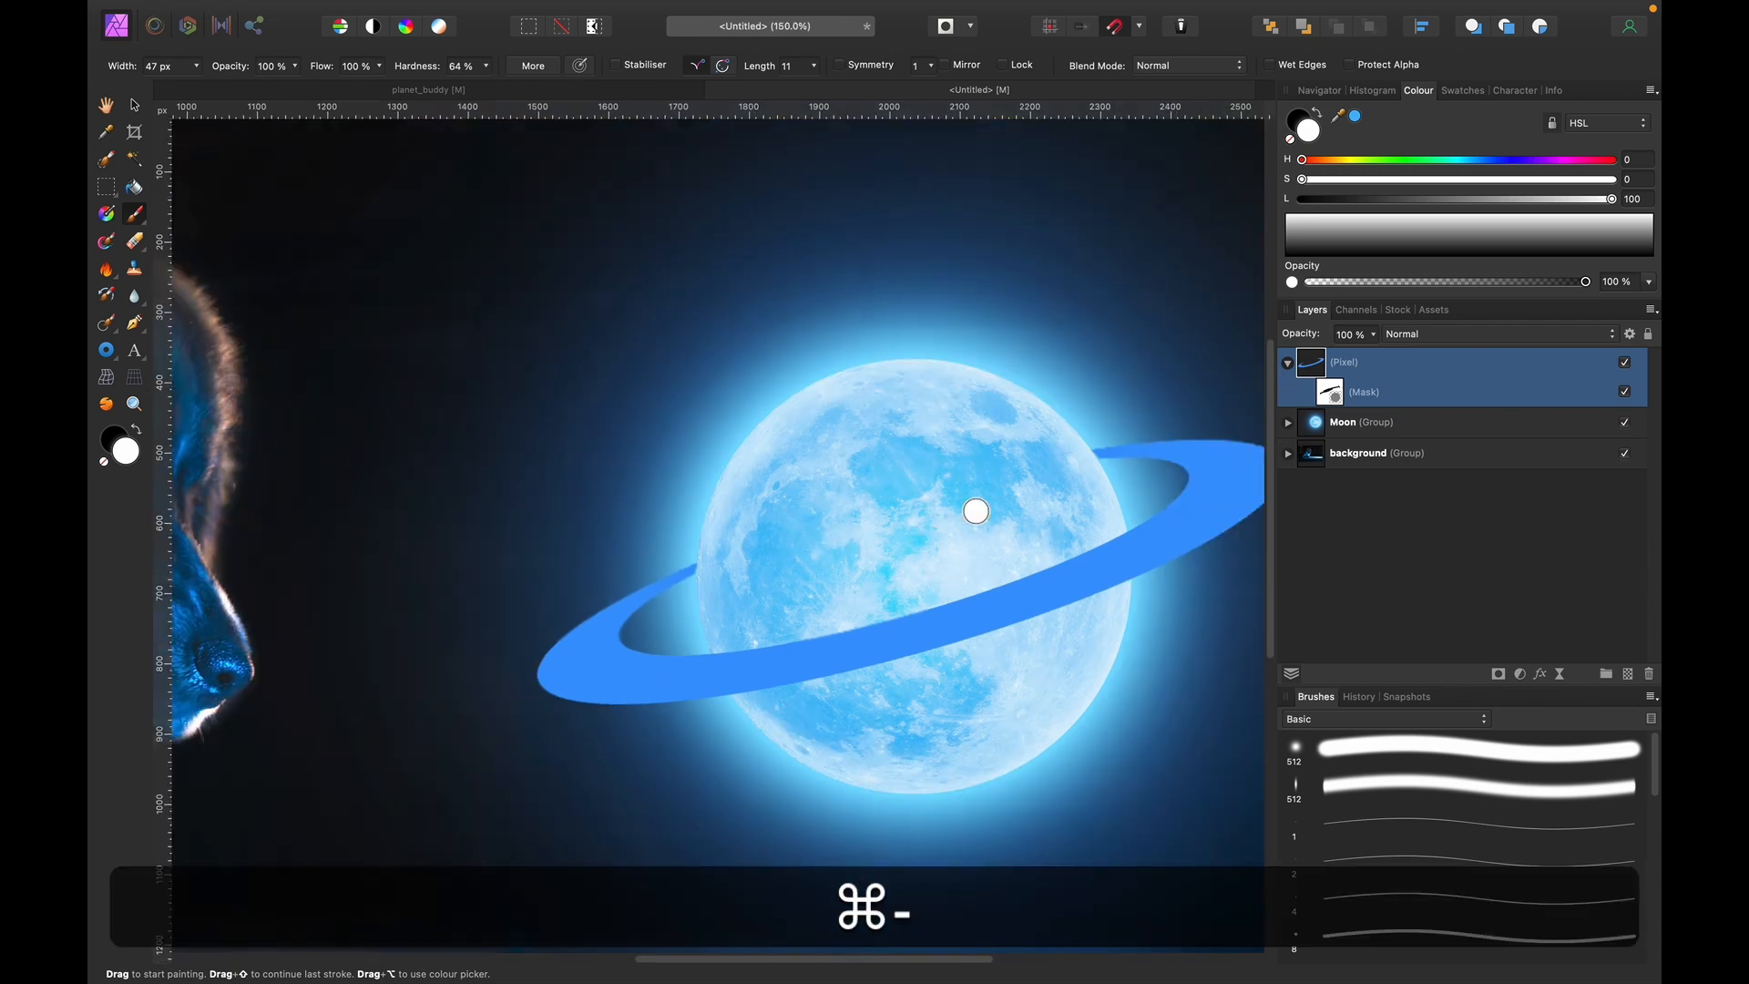
{"action": "scroll", "coordinate": [976, 511], "scroll_direction": "right", "scroll_amount": 4}
{"action": "left_click", "coordinate": [1630, 675]}
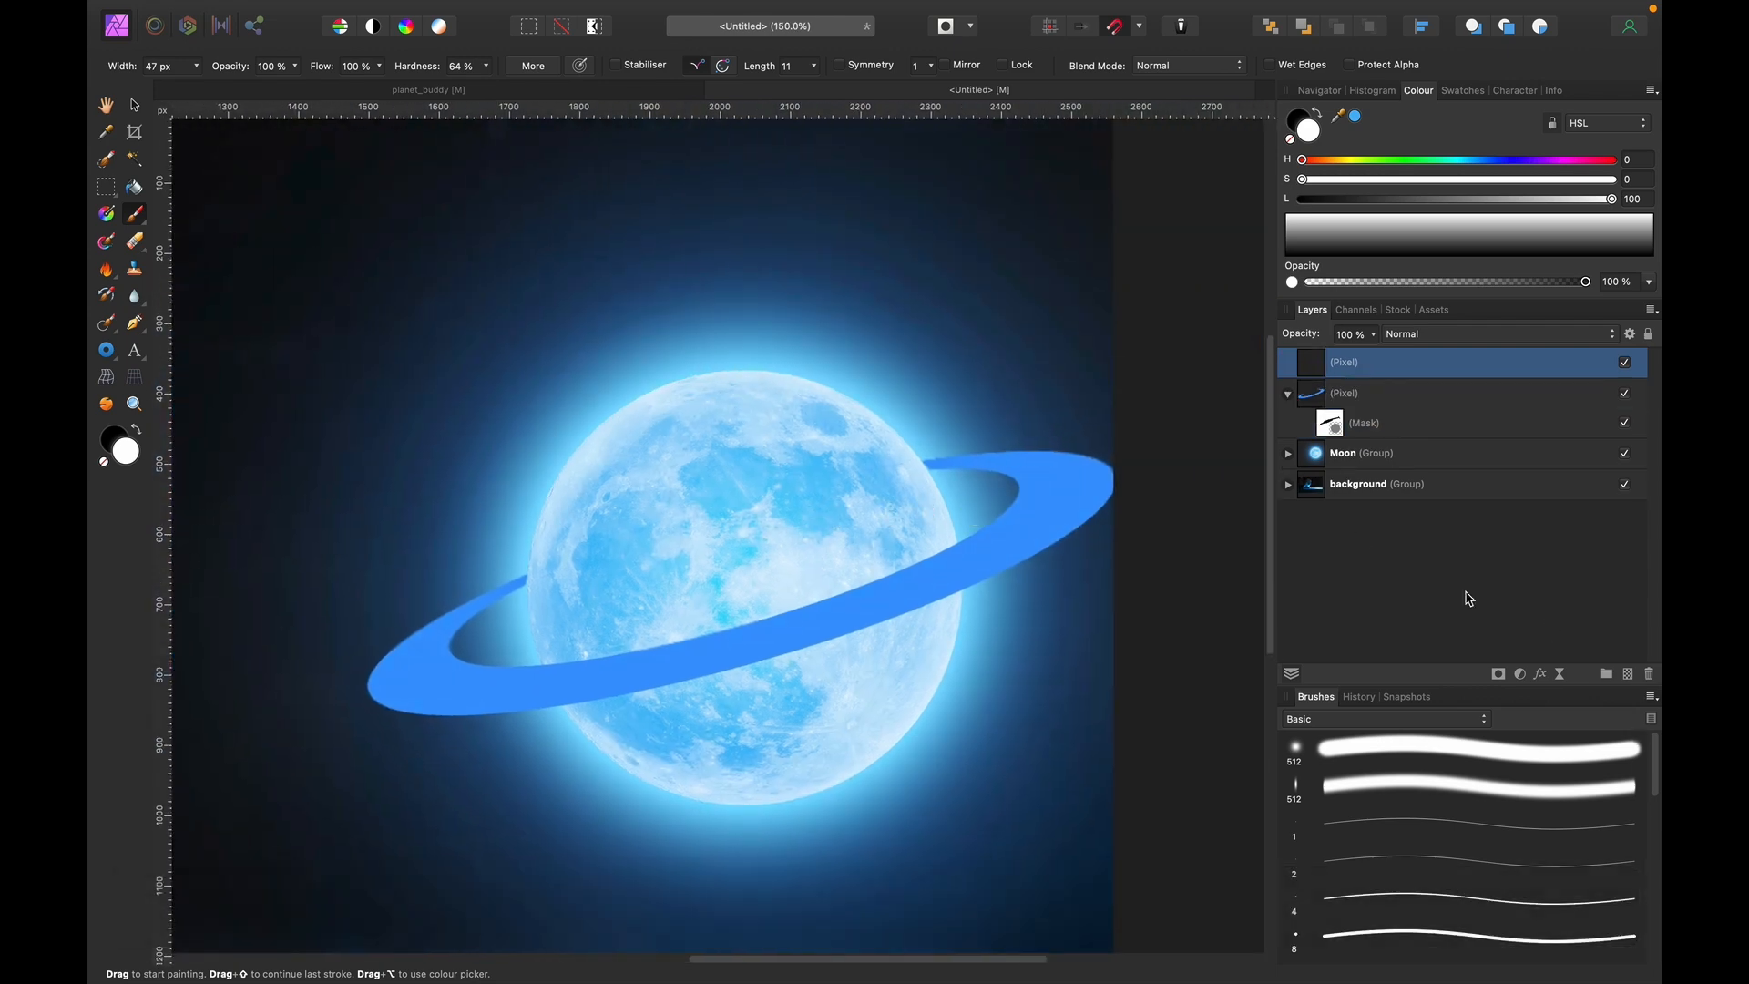
{"action": "mouse_move", "coordinate": [1316, 367]}
{"action": "left_mouse_down"}
{"action": "mouse_move", "coordinate": [1316, 423]}
{"action": "mouse_move", "coordinate": [1310, 383]}
{"action": "left_mouse_up"}
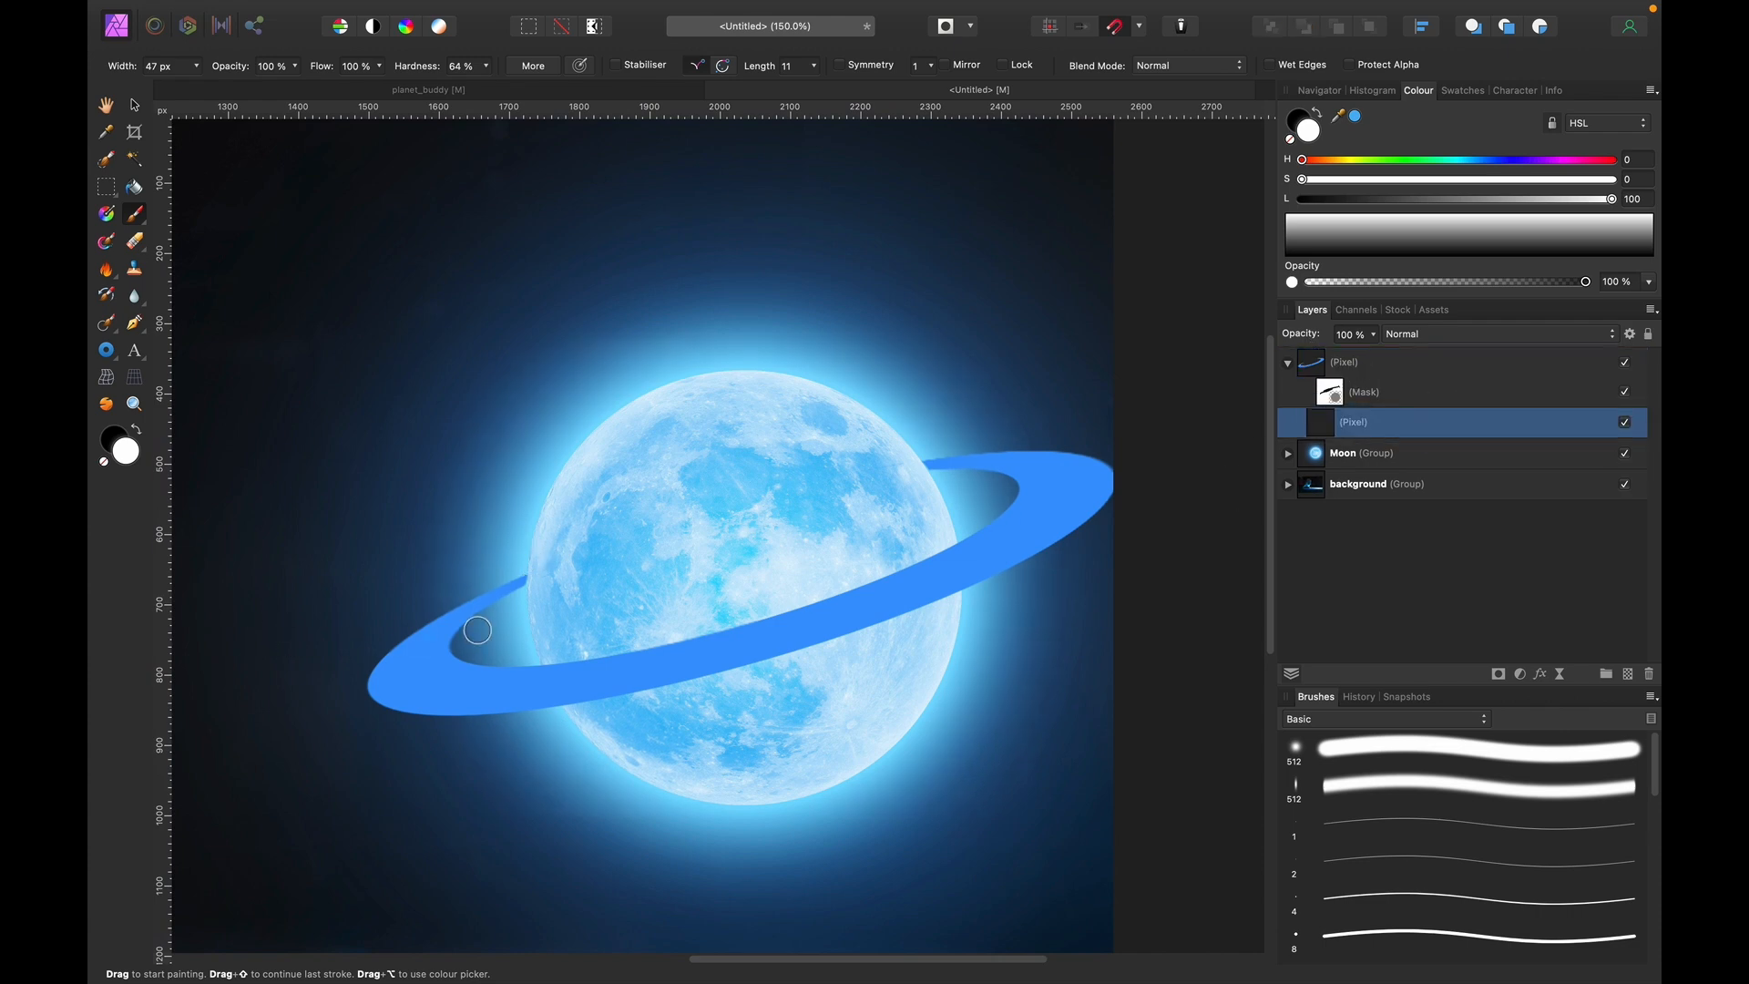
Enlarge the brush to about 332 px and paint the whole ring white on the clipped pixel layer.
{"action": "key", "text": "x"}
{"action": "key", "text": "x"}
{"action": "key", "text": "bracketright"}
{"action": "key", "text": "bracketright"}
{"action": "key", "text": "bracketright"}
{"action": "key", "text": "bracketright"}
{"action": "key", "text": "bracketright"}
{"action": "key", "text": "bracketright"}
{"action": "mouse_move", "coordinate": [437, 628]}
{"action": "left_mouse_down"}
{"action": "mouse_move", "coordinate": [478, 711]}
{"action": "mouse_move", "coordinate": [629, 522]}
{"action": "mouse_move", "coordinate": [816, 515]}
{"action": "mouse_move", "coordinate": [948, 587]}
{"action": "mouse_move", "coordinate": [1033, 446]}
{"action": "mouse_move", "coordinate": [1007, 586]}
{"action": "left_mouse_up"}
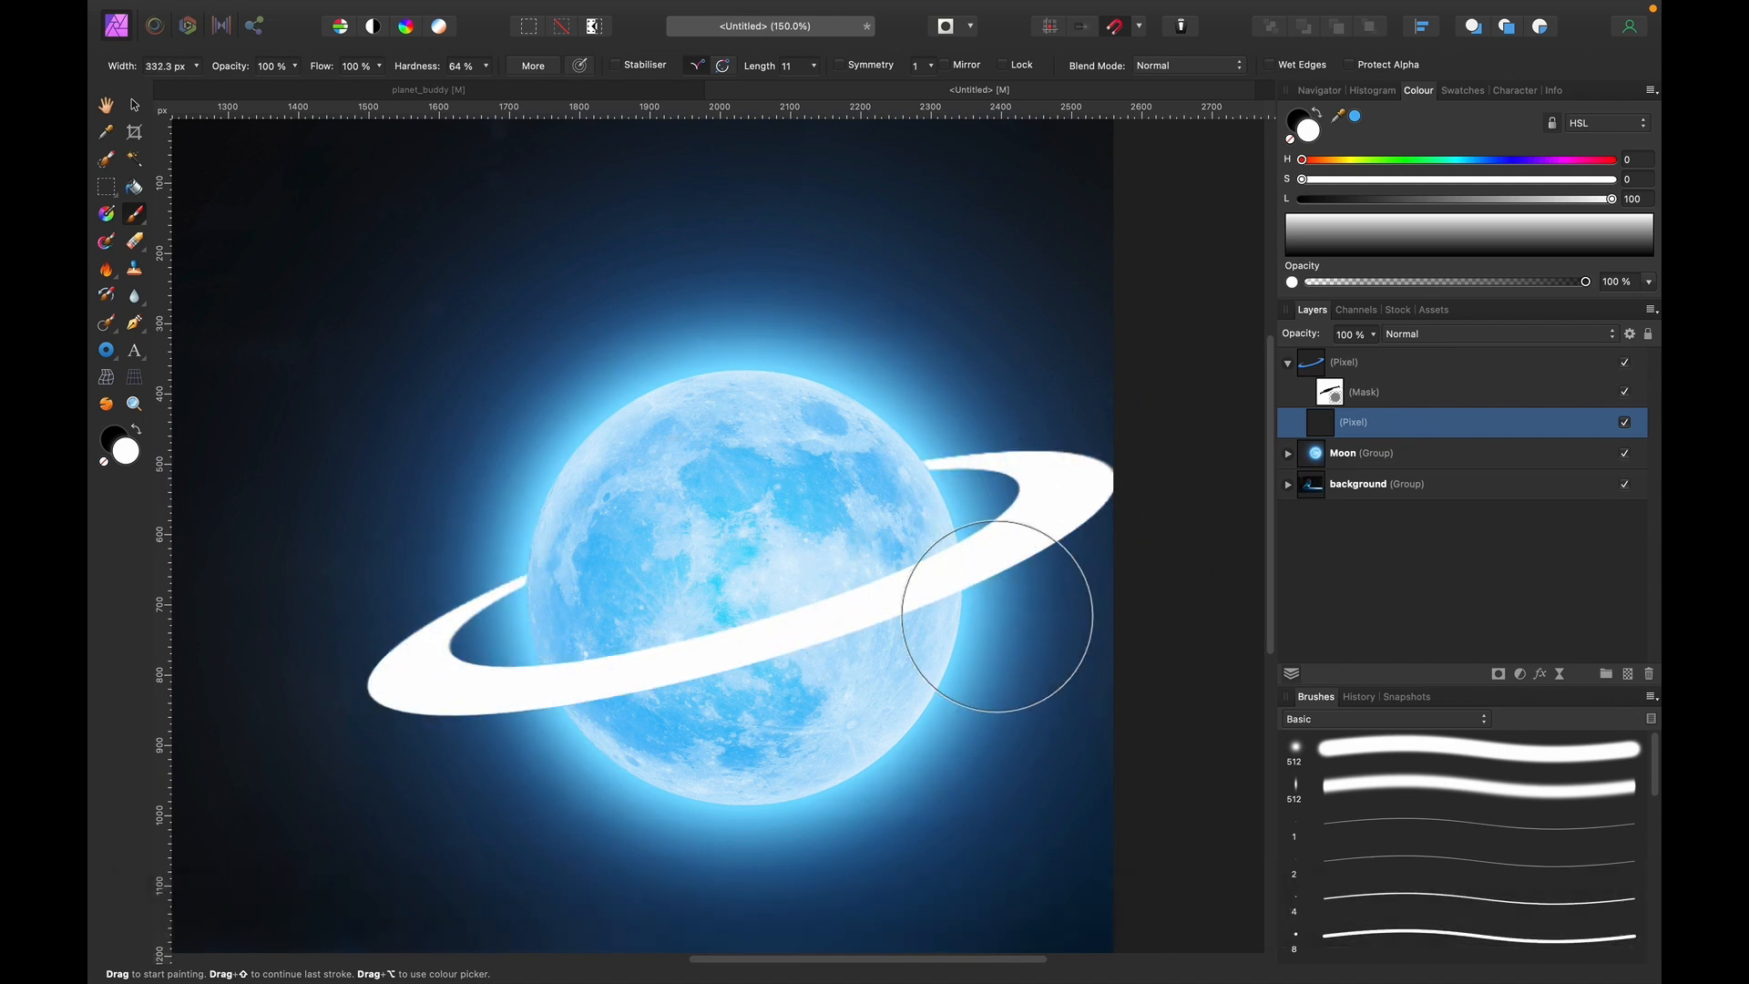
Select the ring's mask and refine both back ends of the ring at the moon's edge with a brush under 10 px.
{"action": "key", "text": "super+equal"}
{"action": "key", "text": "super+minus"}
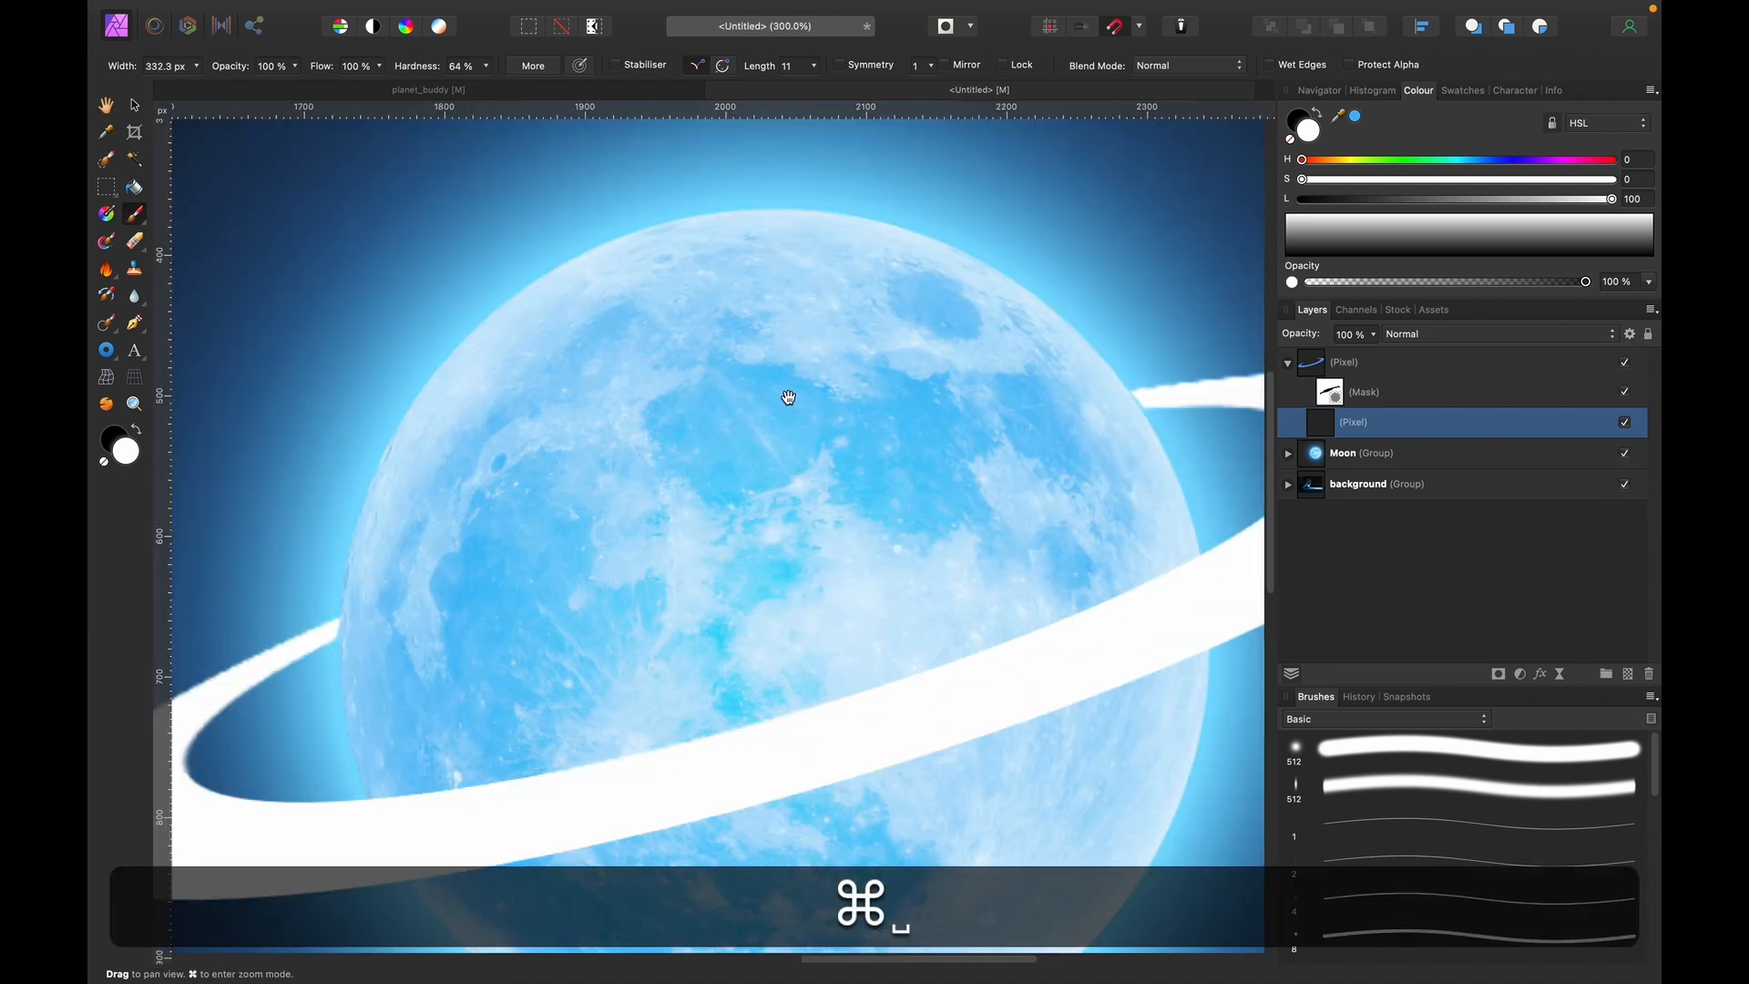
{"action": "left_click", "coordinate": [1335, 402]}
{"action": "key", "text": "bracketleft"}
{"action": "key", "text": "bracketleft"}
{"action": "key", "text": "bracketleft"}
{"action": "key", "text": "bracketleft"}
{"action": "key", "text": "bracketleft"}
{"action": "key", "text": "bracketleft"}
{"action": "key", "text": "bracketleft"}
{"action": "key", "text": "bracketleft"}
{"action": "key", "text": "bracketleft"}
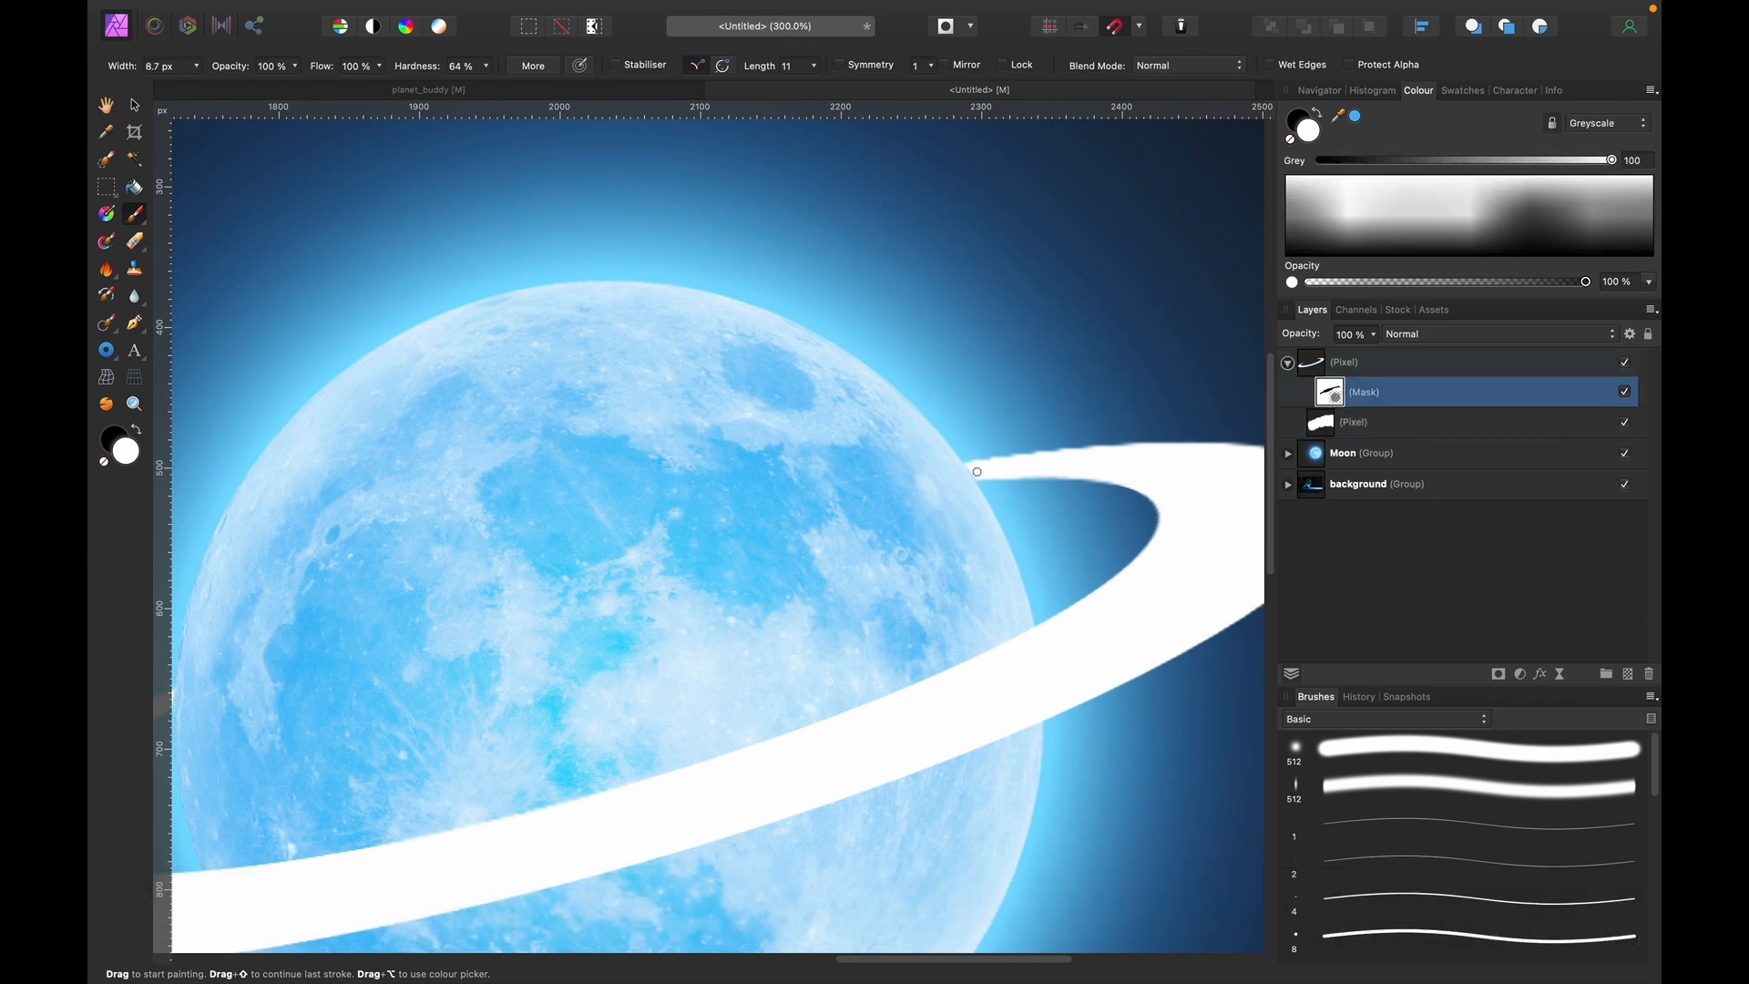
{"action": "key", "text": "space"}
{"action": "left_click_drag", "start_coordinate": [578, 671], "coordinate": [954, 497]}
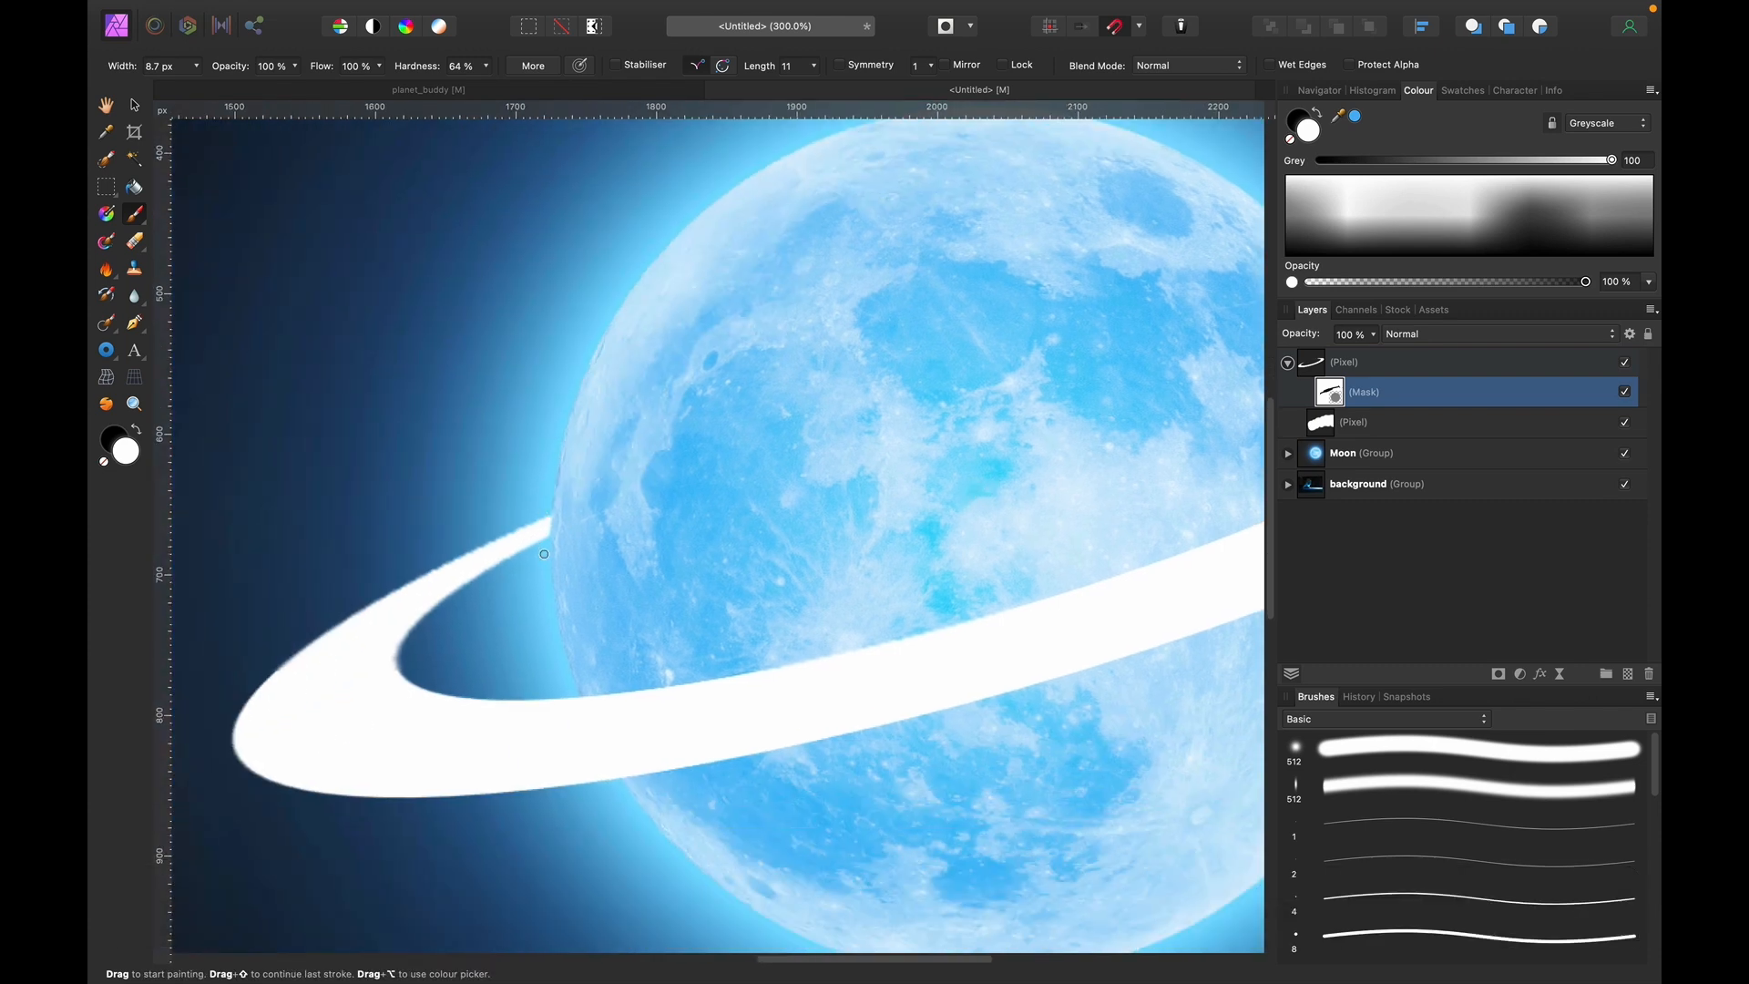
{"action": "key", "text": "super+0"}
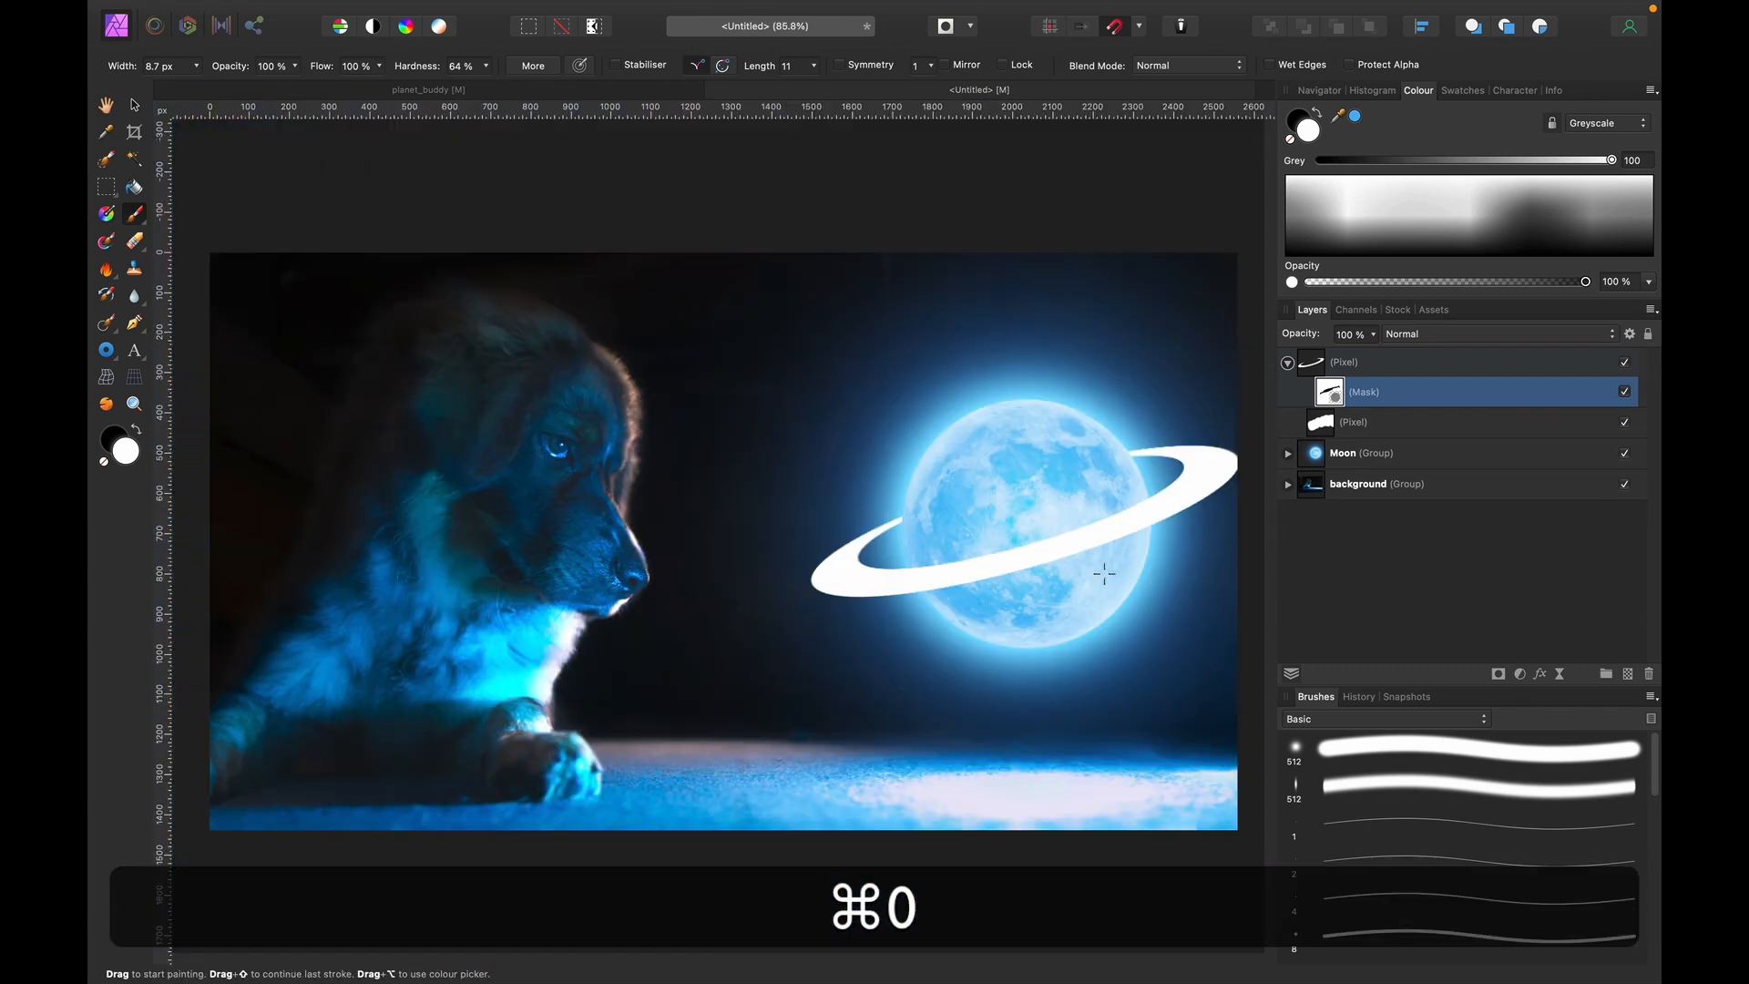
Hide the white-painted pixel layer clipped inside the ring layer.
{"action": "scroll", "coordinate": [1104, 574], "scroll_direction": "right", "scroll_amount": 3}
{"action": "left_click", "coordinate": [1395, 423]}
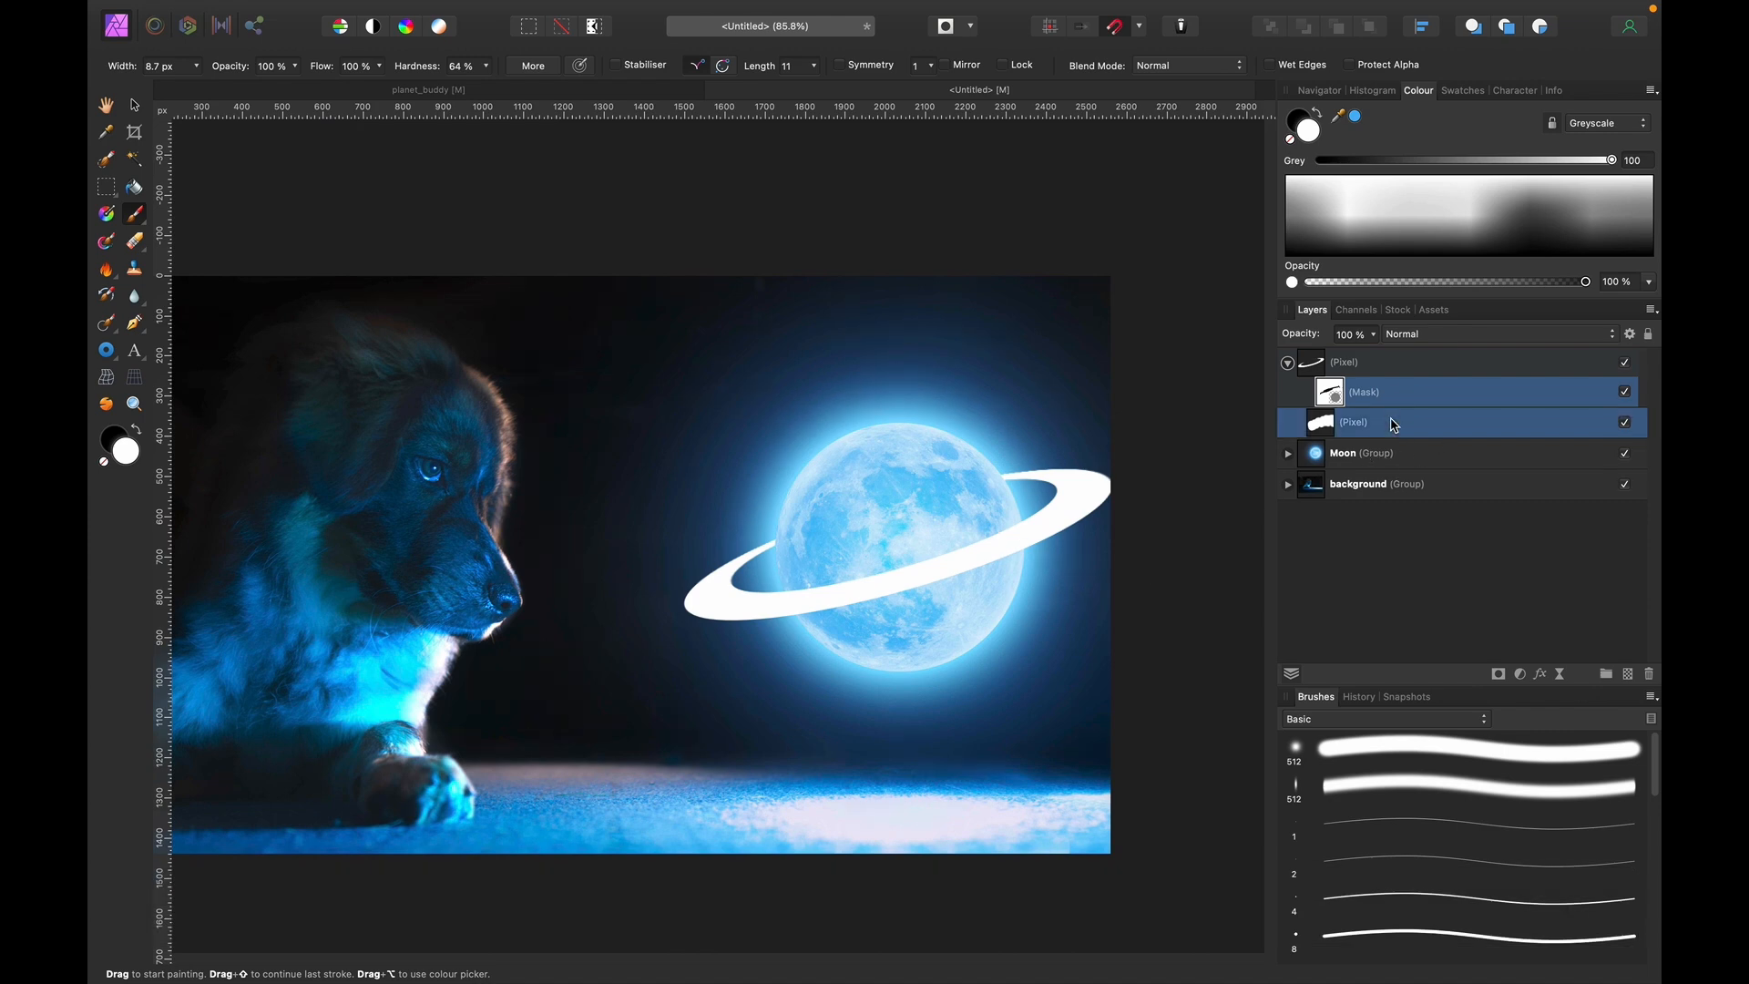
{"action": "left_click", "coordinate": [1625, 424]}
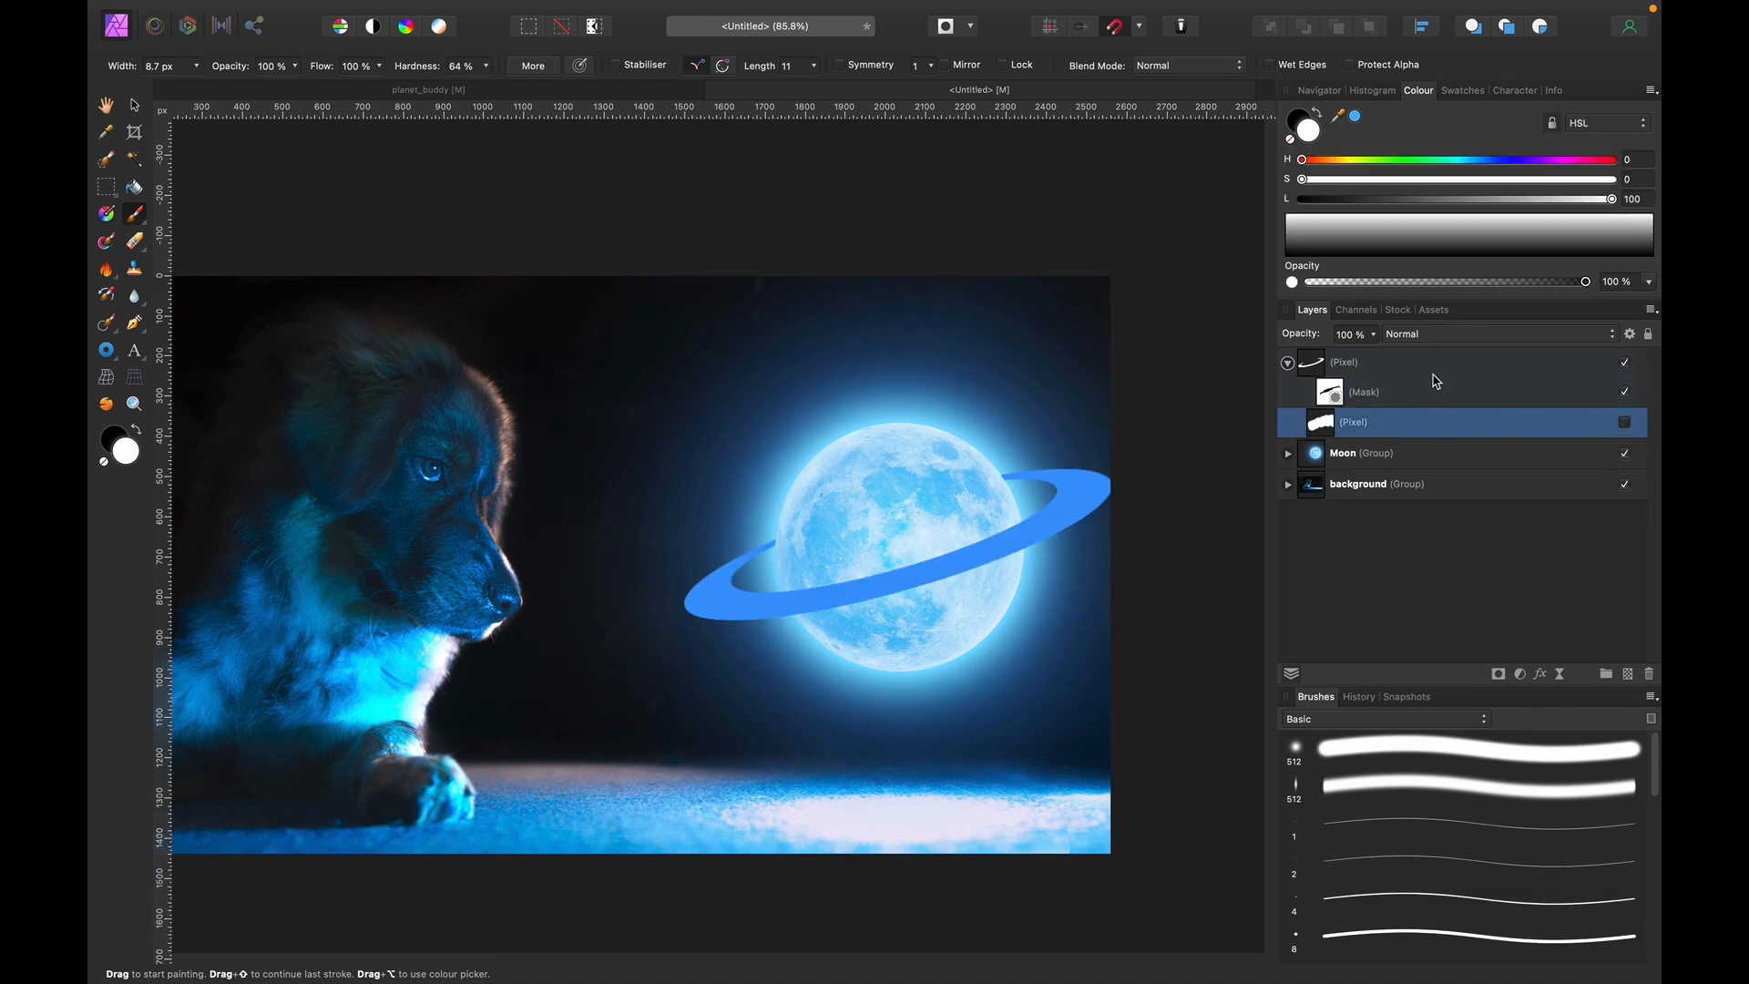
Add a white Colour Overlay layer effect at 100 % opacity to the ring layer.
{"action": "left_click", "coordinate": [1437, 378]}
{"action": "left_click", "coordinate": [1543, 674]}
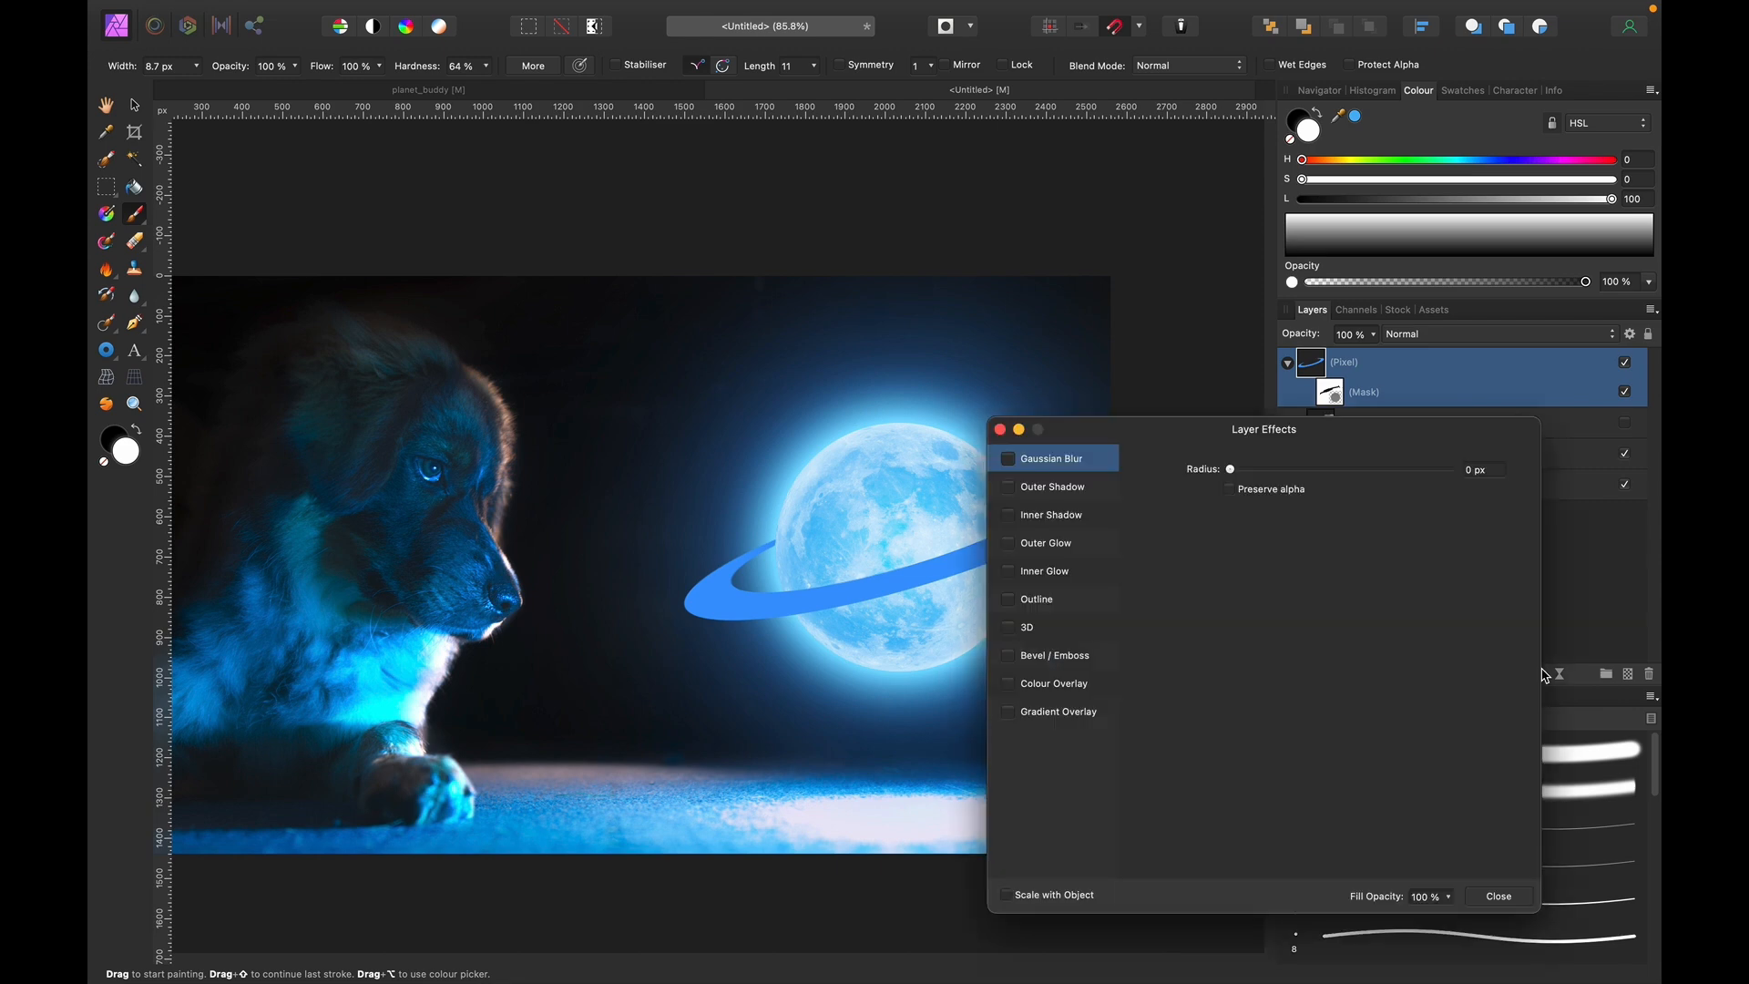
{"action": "left_click", "coordinate": [1009, 684]}
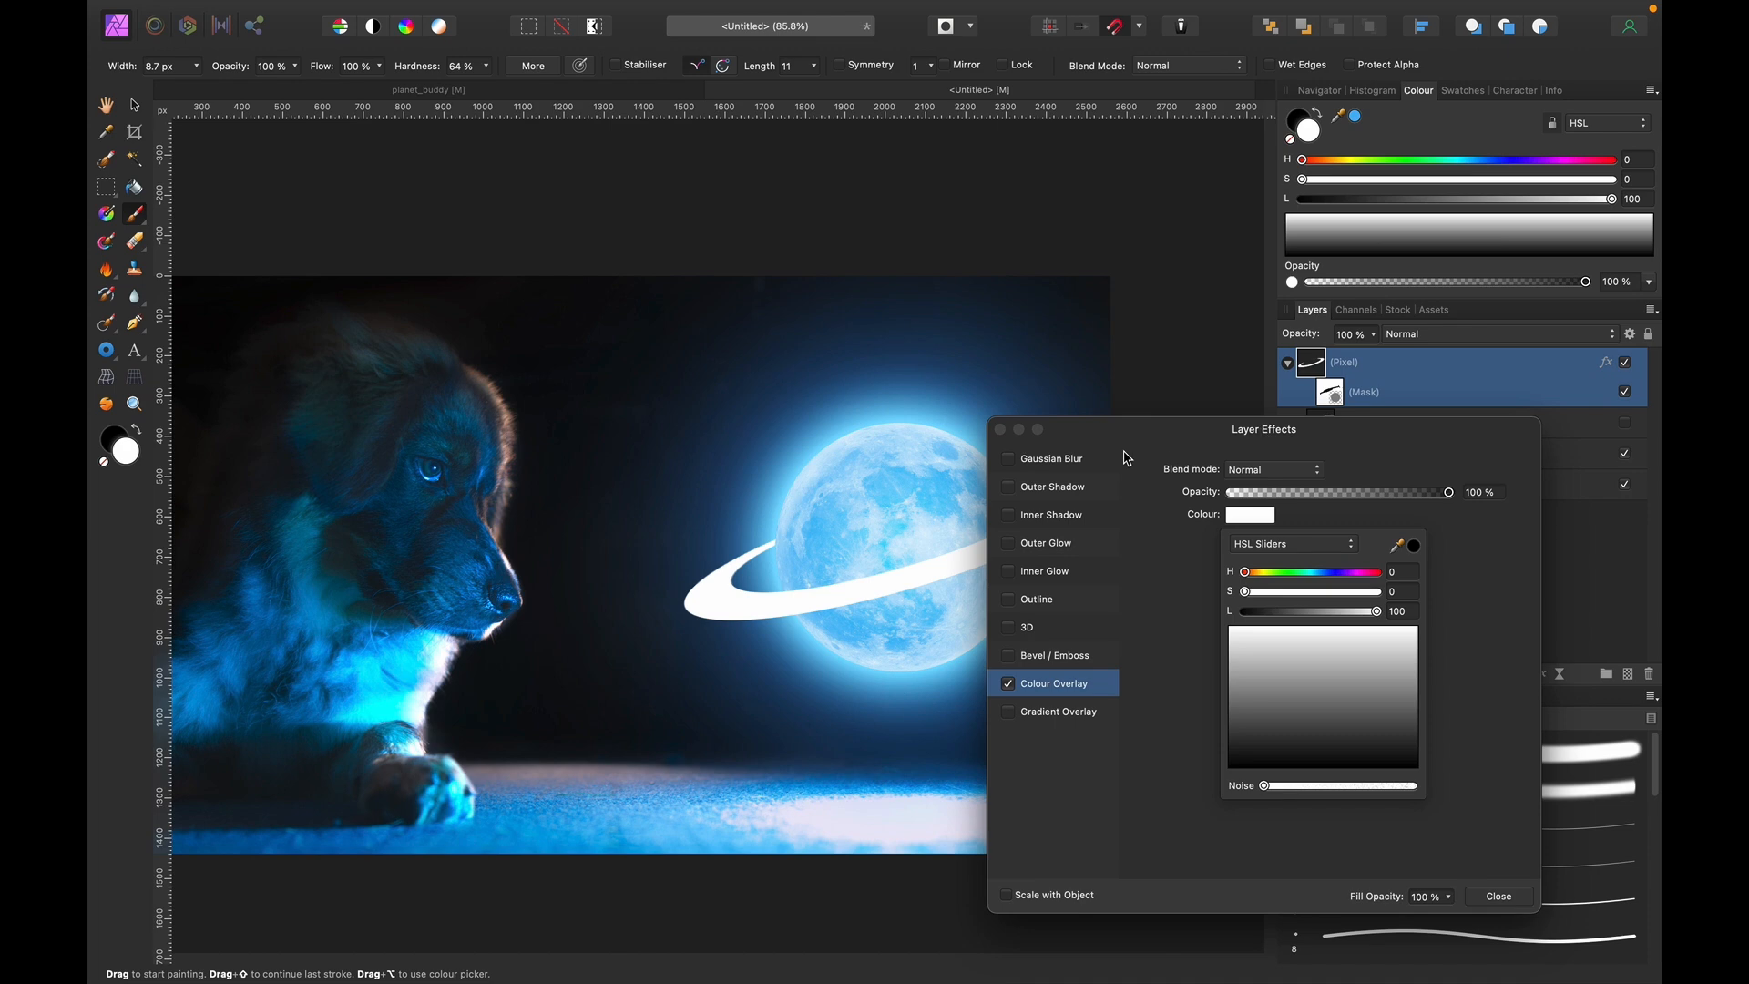
{"action": "left_click", "coordinate": [1157, 408]}
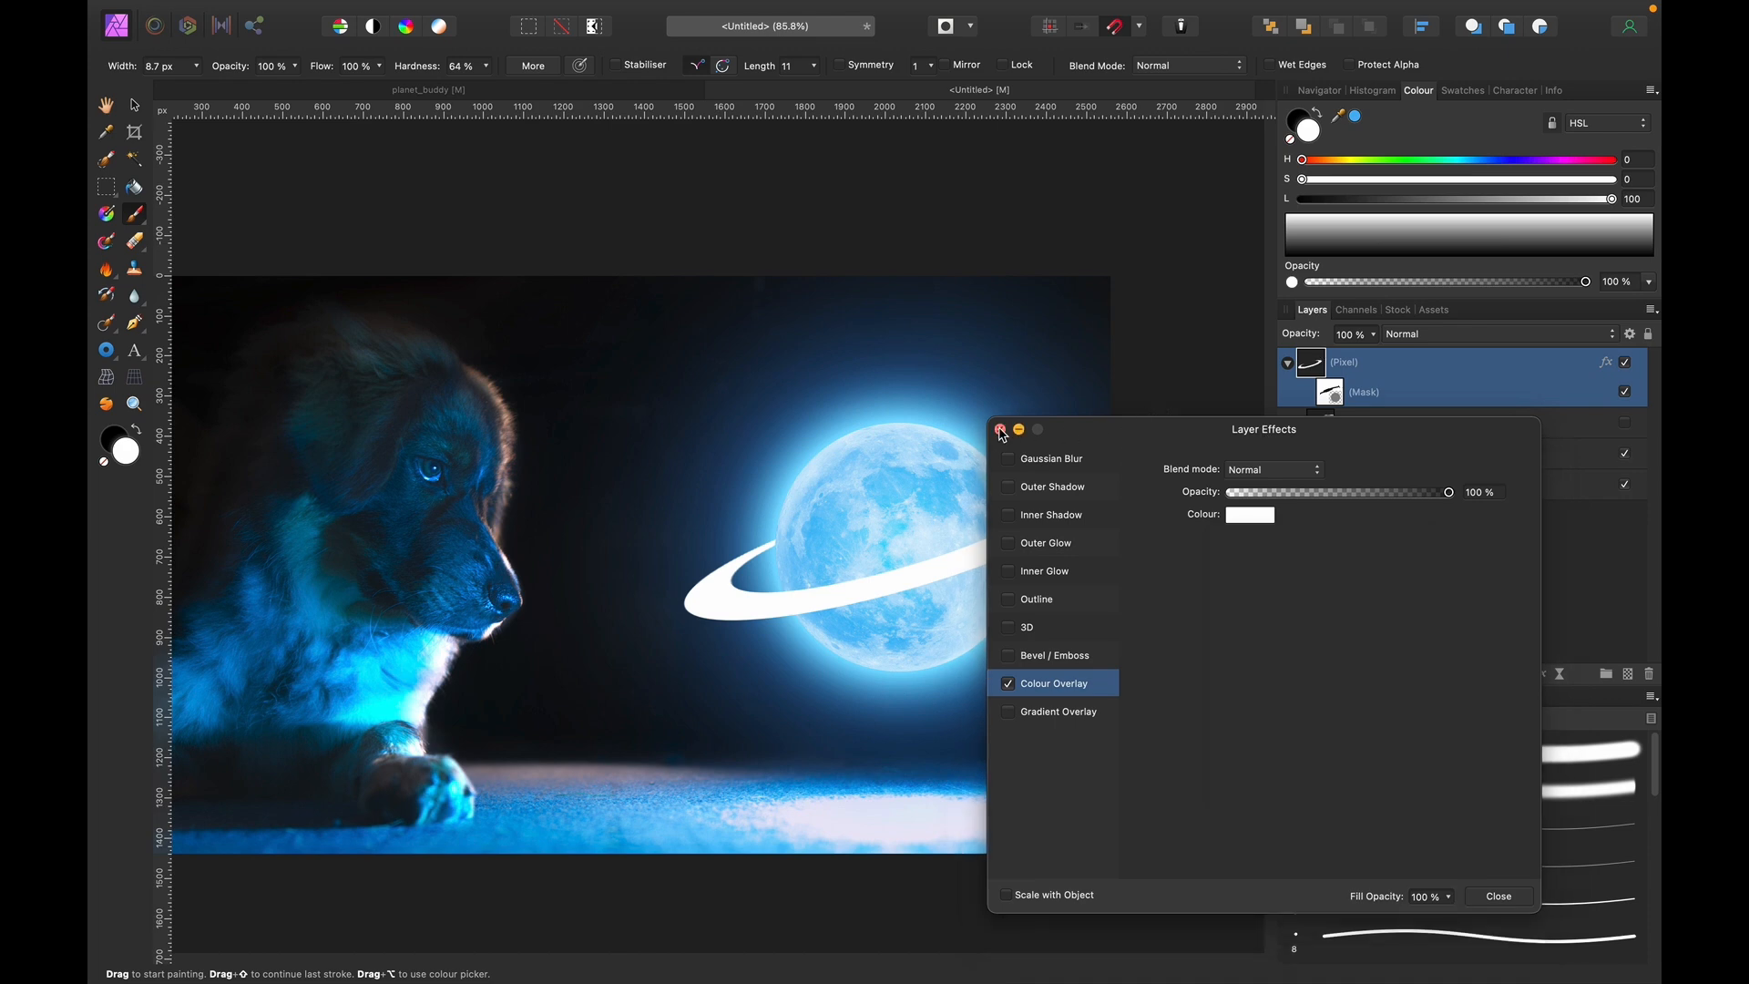
{"action": "left_click", "coordinate": [1001, 430]}
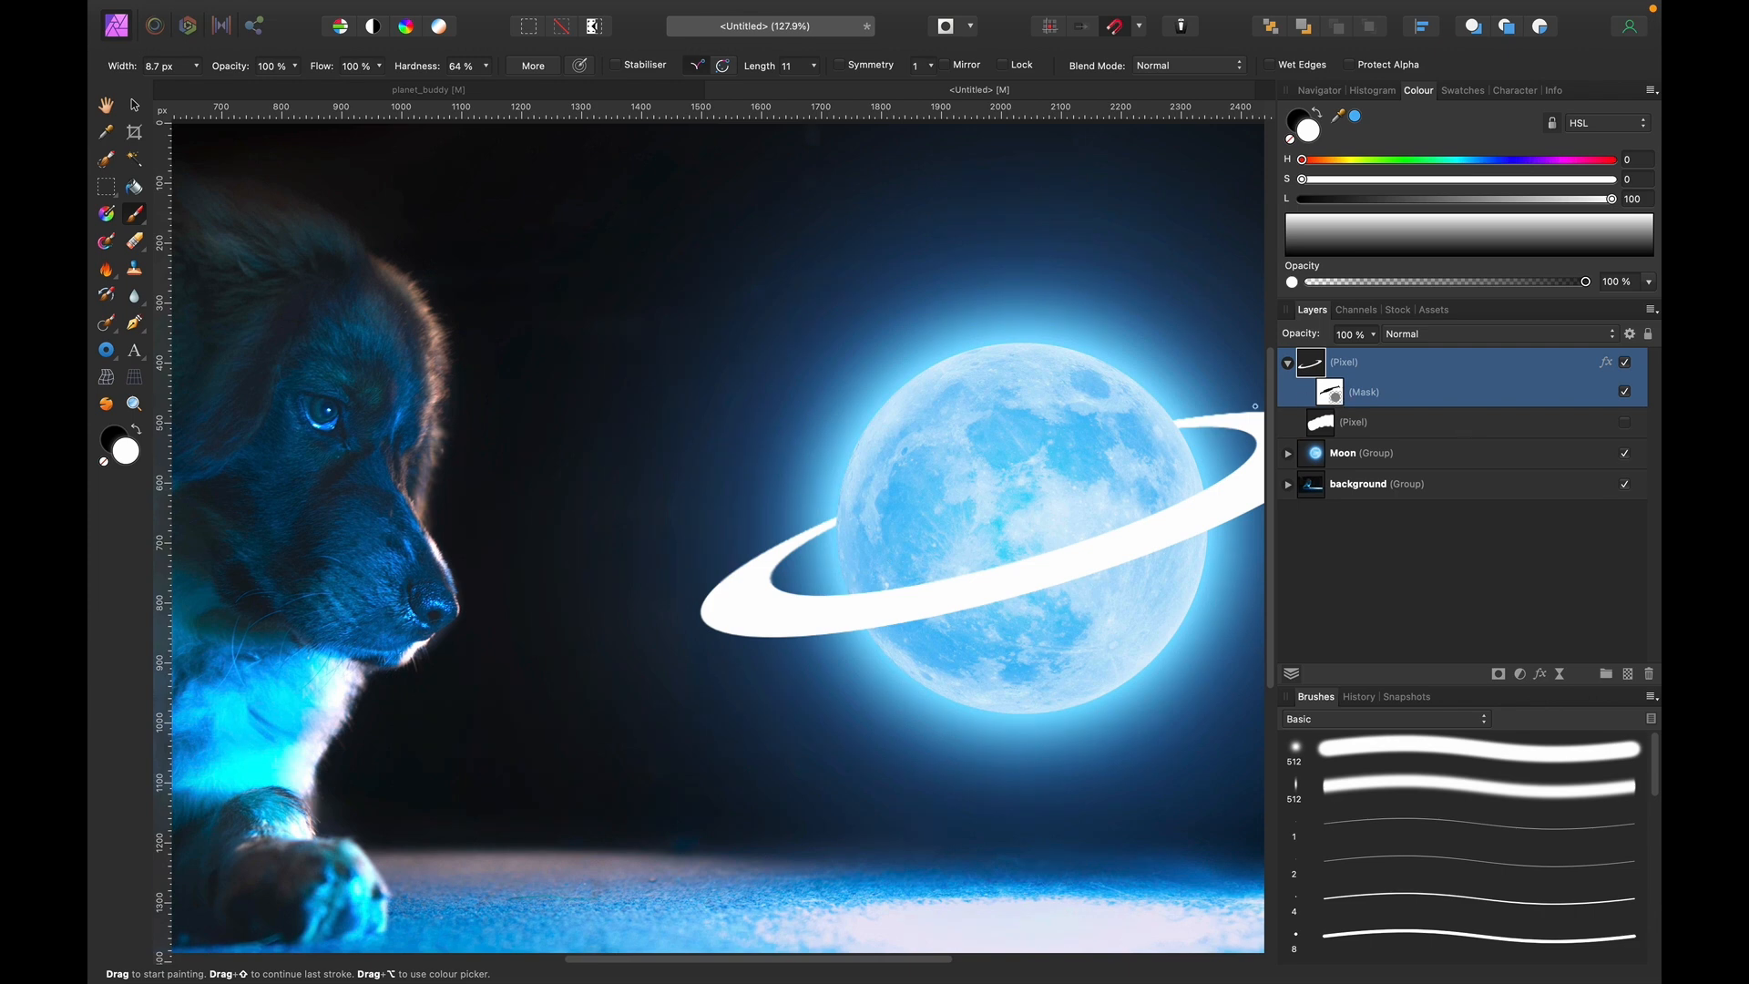
Add an Outer Glow effect to the ring in light blue sampled from the moon (HSL 197, 94, 72).
{"action": "left_click", "coordinate": [1612, 366]}
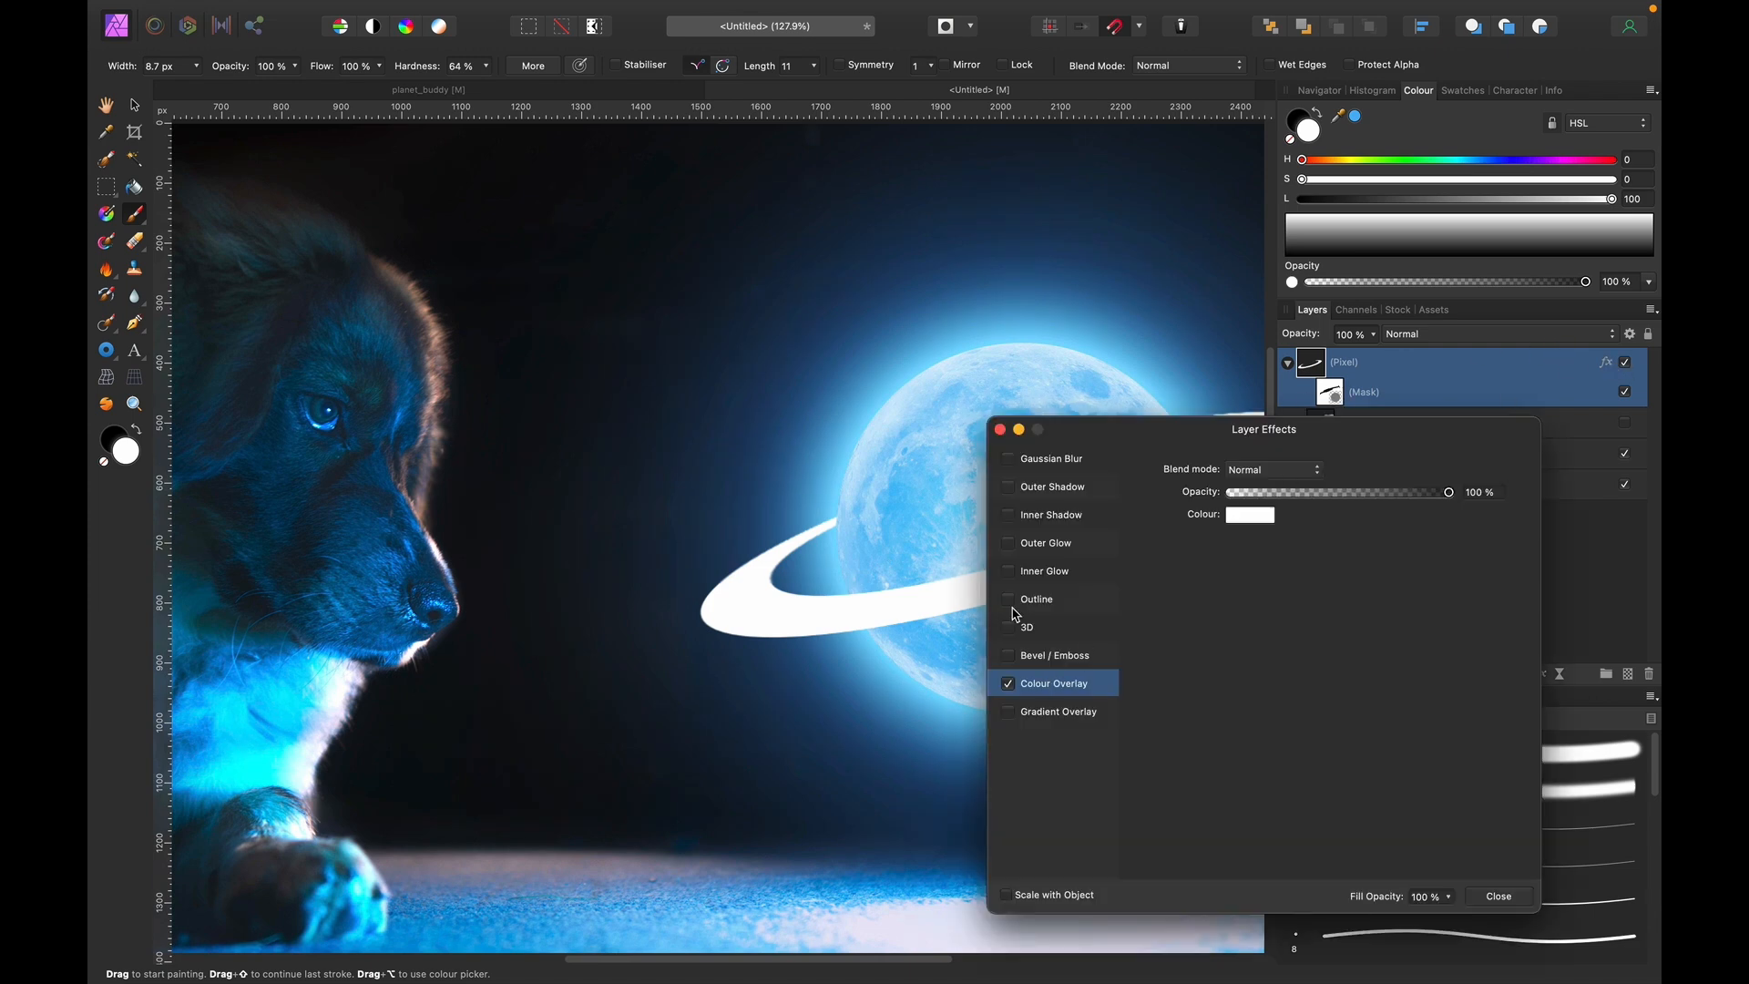
{"action": "scroll", "coordinate": [875, 569], "scroll_direction": "right", "scroll_amount": 5}
{"action": "left_click", "coordinate": [1070, 546]}
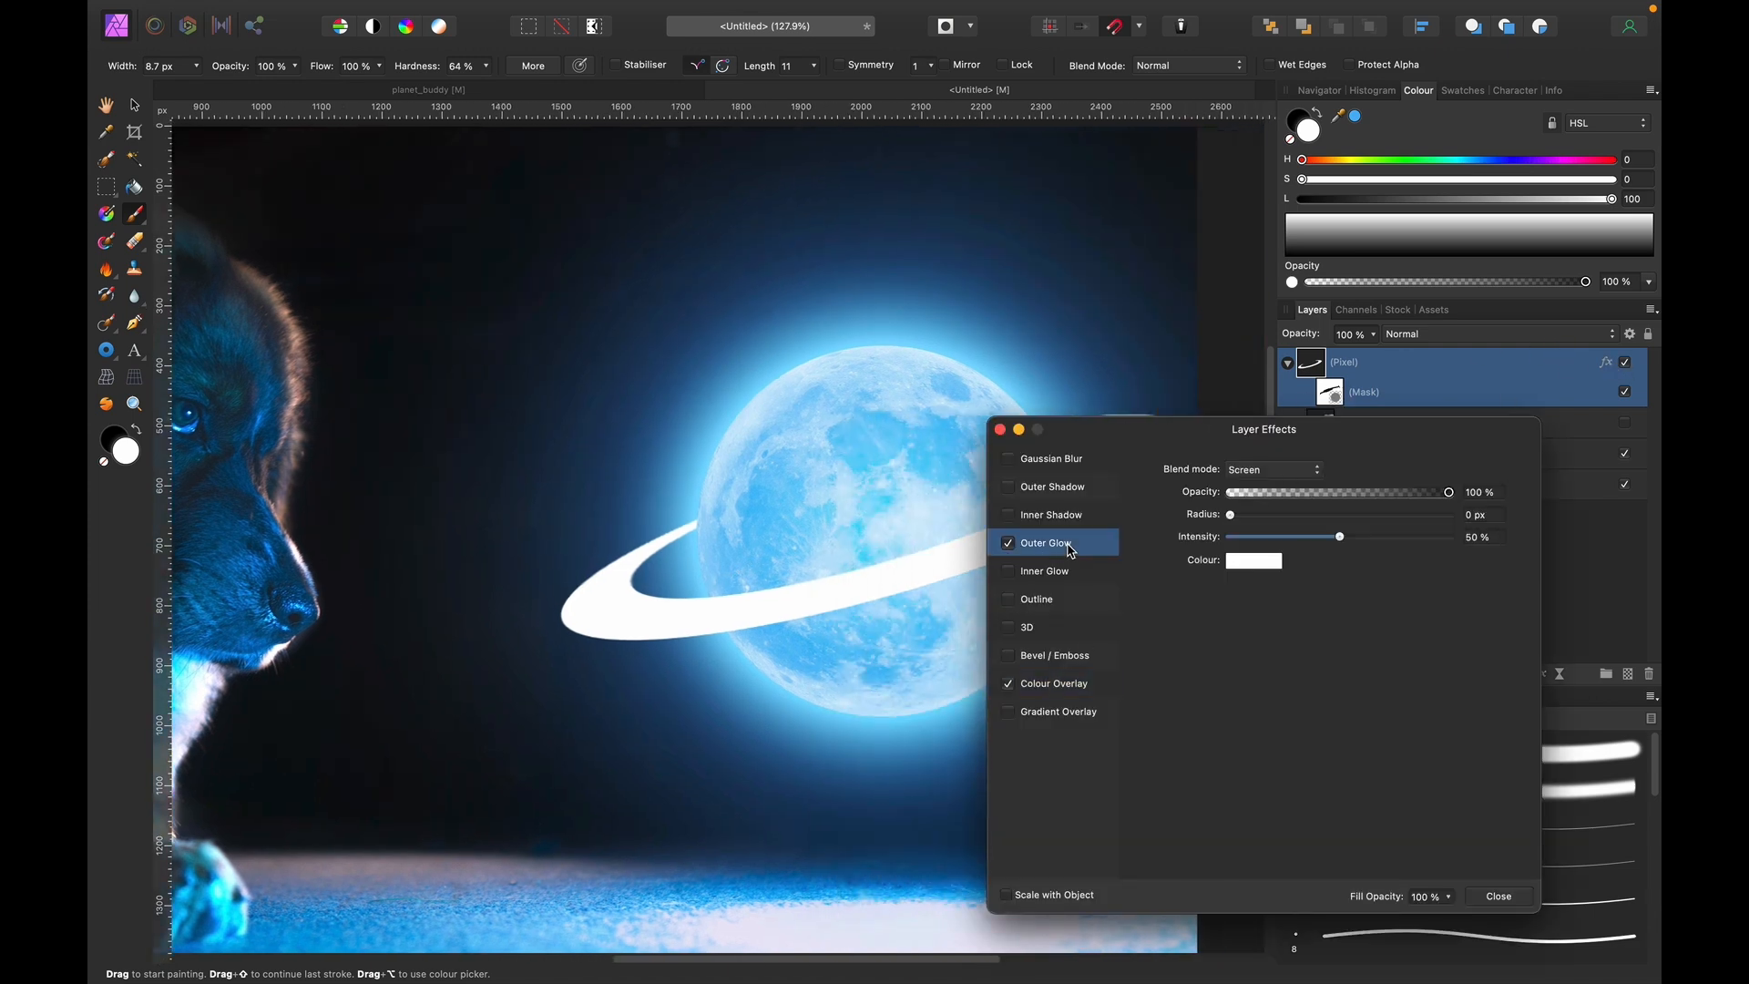
{"action": "left_click", "coordinate": [1258, 562]}
{"action": "left_click_drag", "start_coordinate": [1416, 597], "coordinate": [705, 459]}
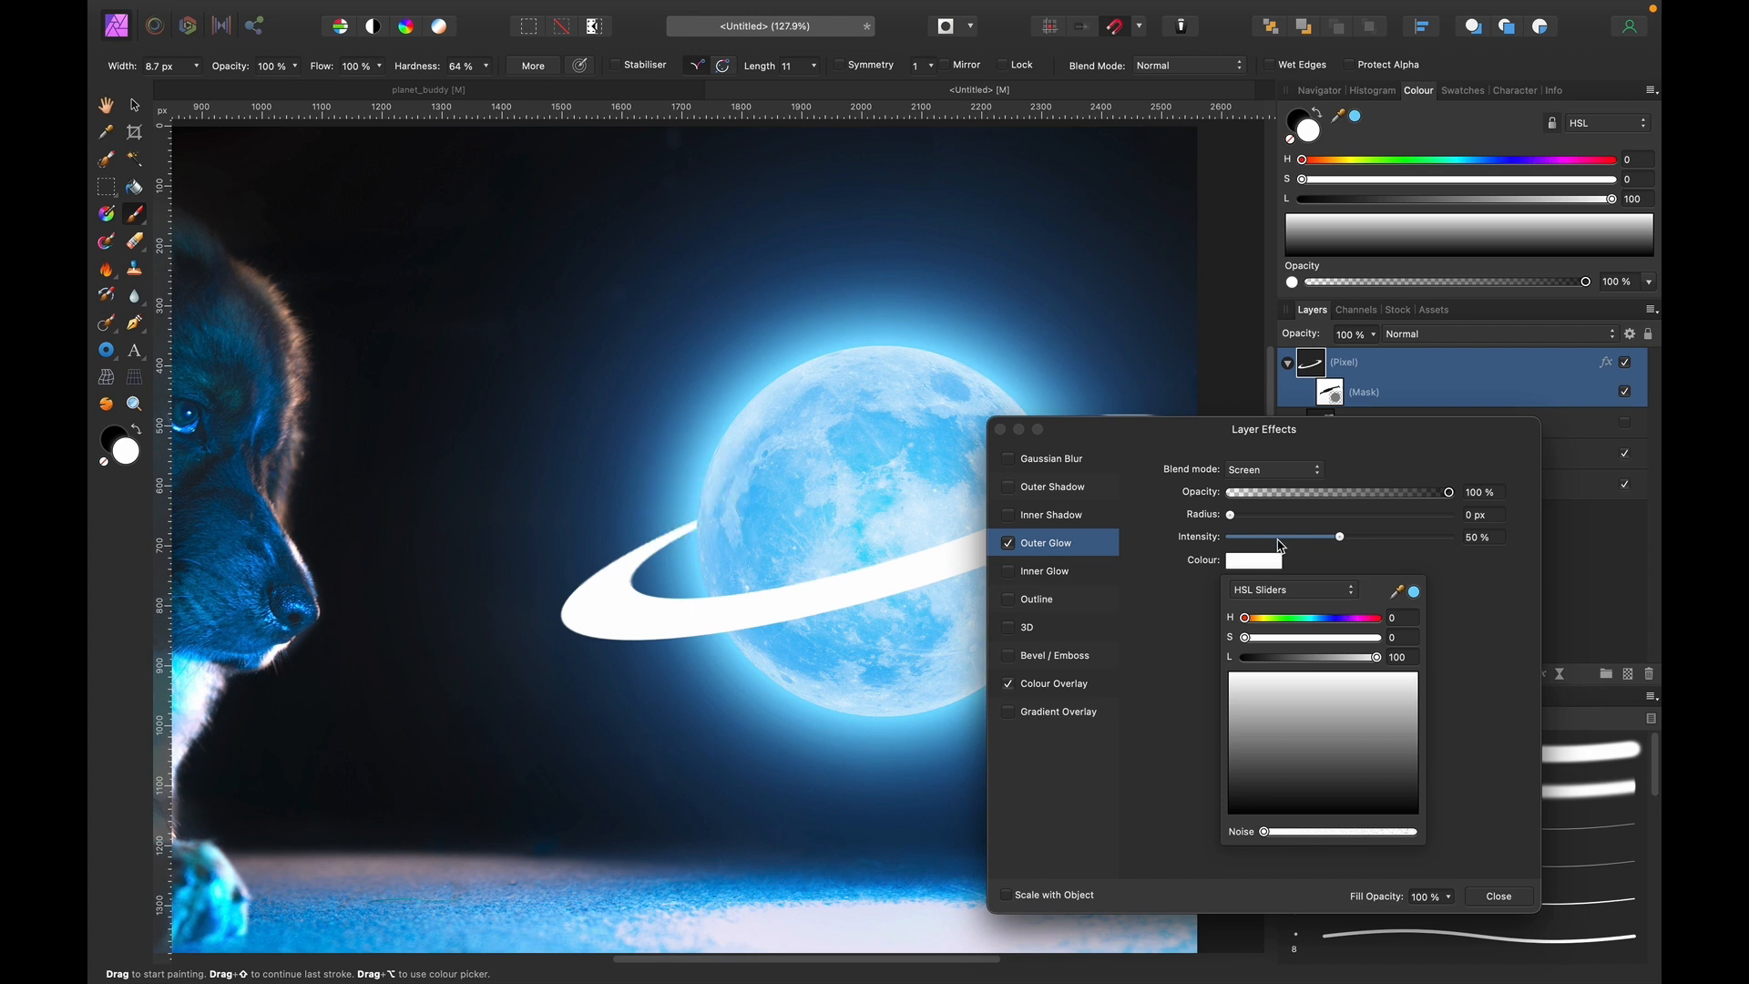
{"action": "left_click", "coordinate": [1415, 592]}
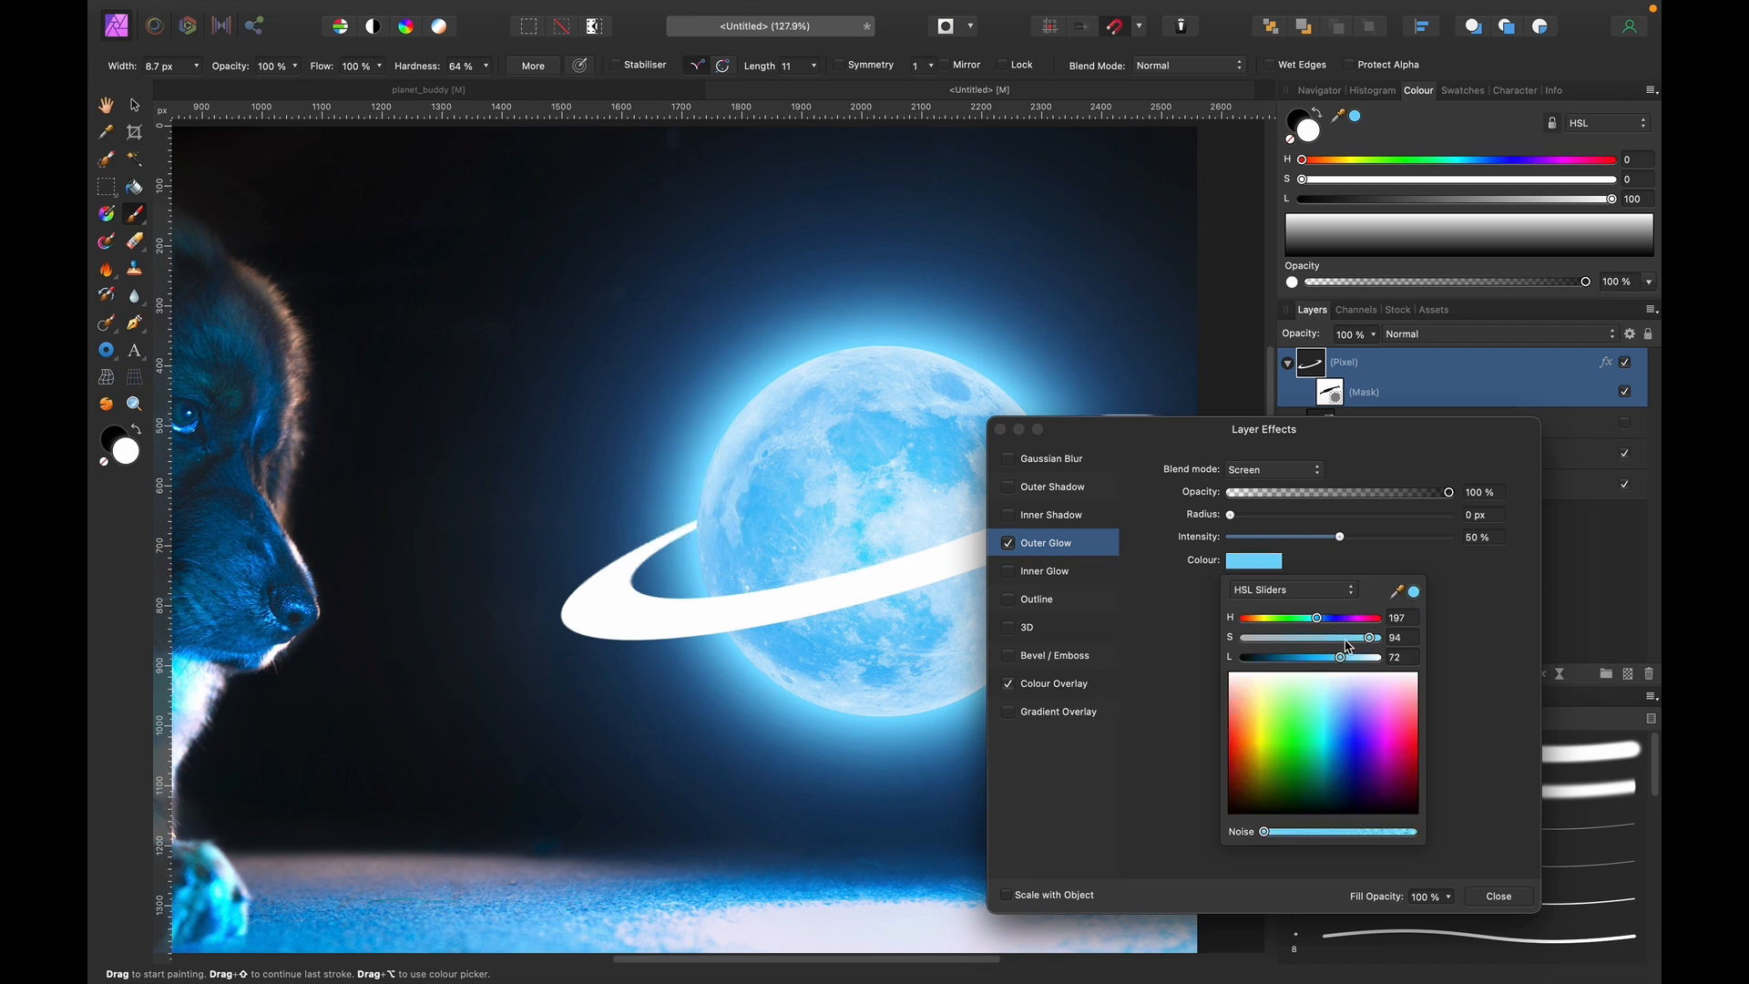
{"action": "left_click", "coordinate": [1262, 542]}
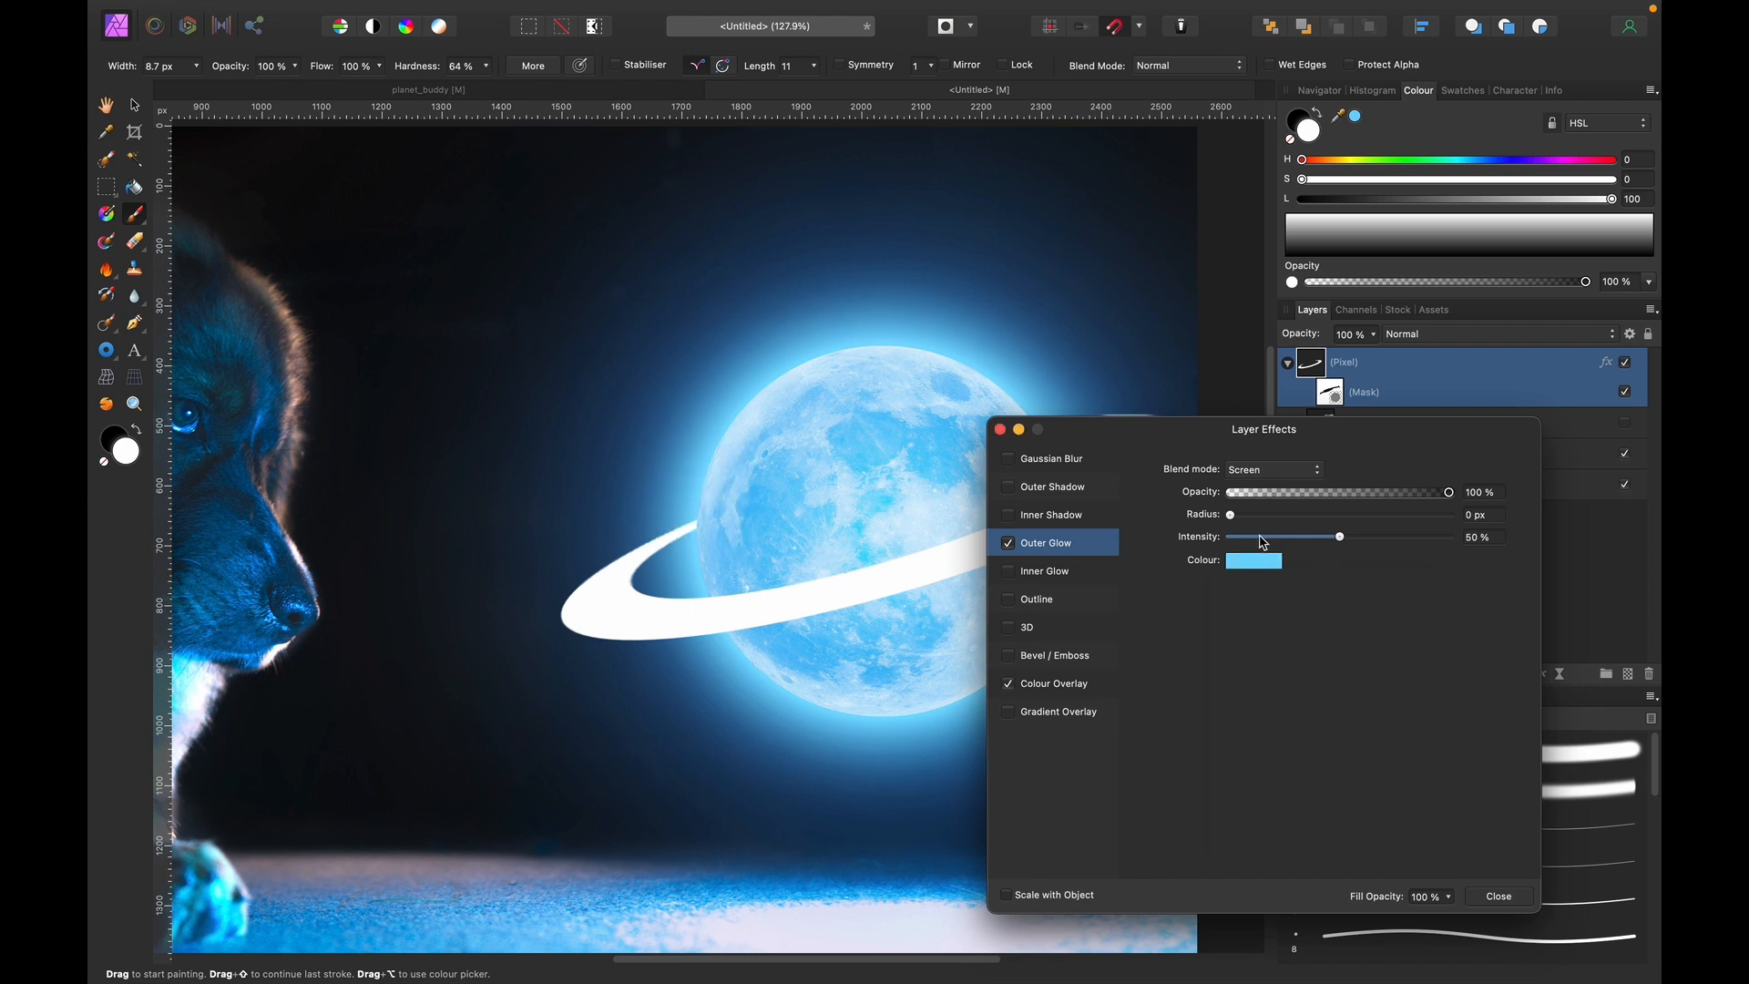
Set the ring's Outer Glow radius to 150 px and its intensity to 45 %.
{"action": "left_click_drag", "start_coordinate": [1239, 524], "coordinate": [1490, 526]}
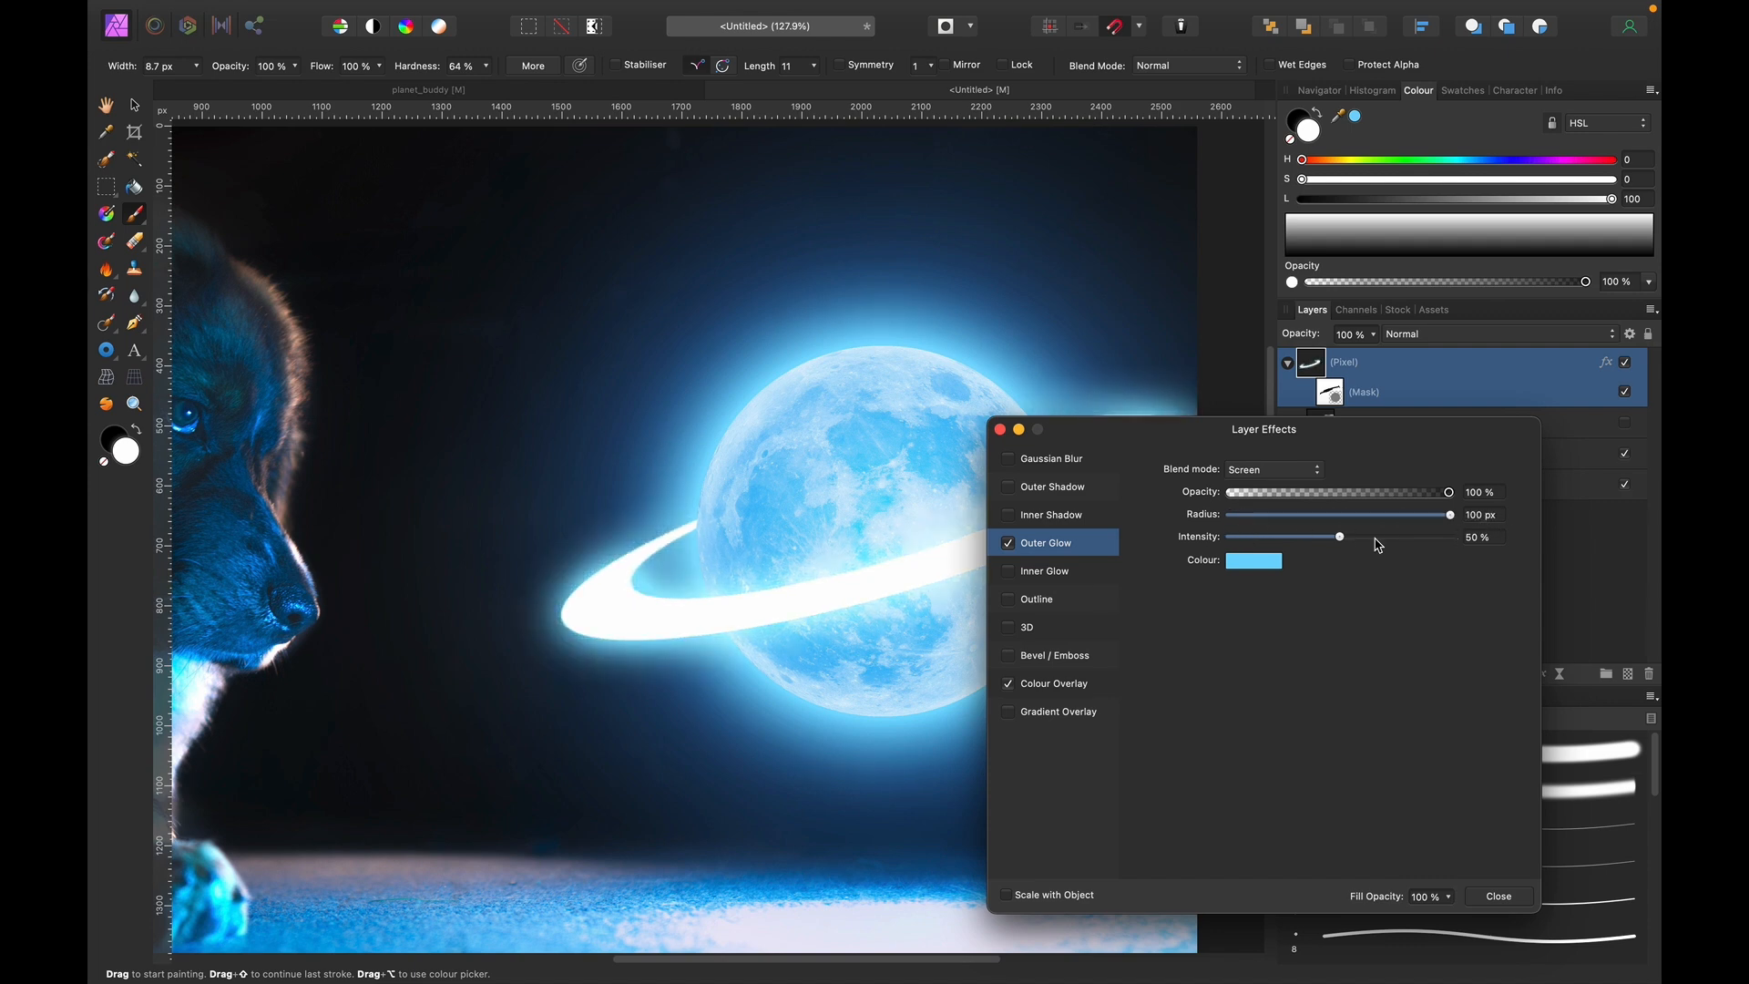
{"action": "mouse_move", "coordinate": [1345, 543]}
{"action": "left_mouse_down"}
{"action": "mouse_move", "coordinate": [1429, 538]}
{"action": "mouse_move", "coordinate": [1332, 545]}
{"action": "left_mouse_up"}
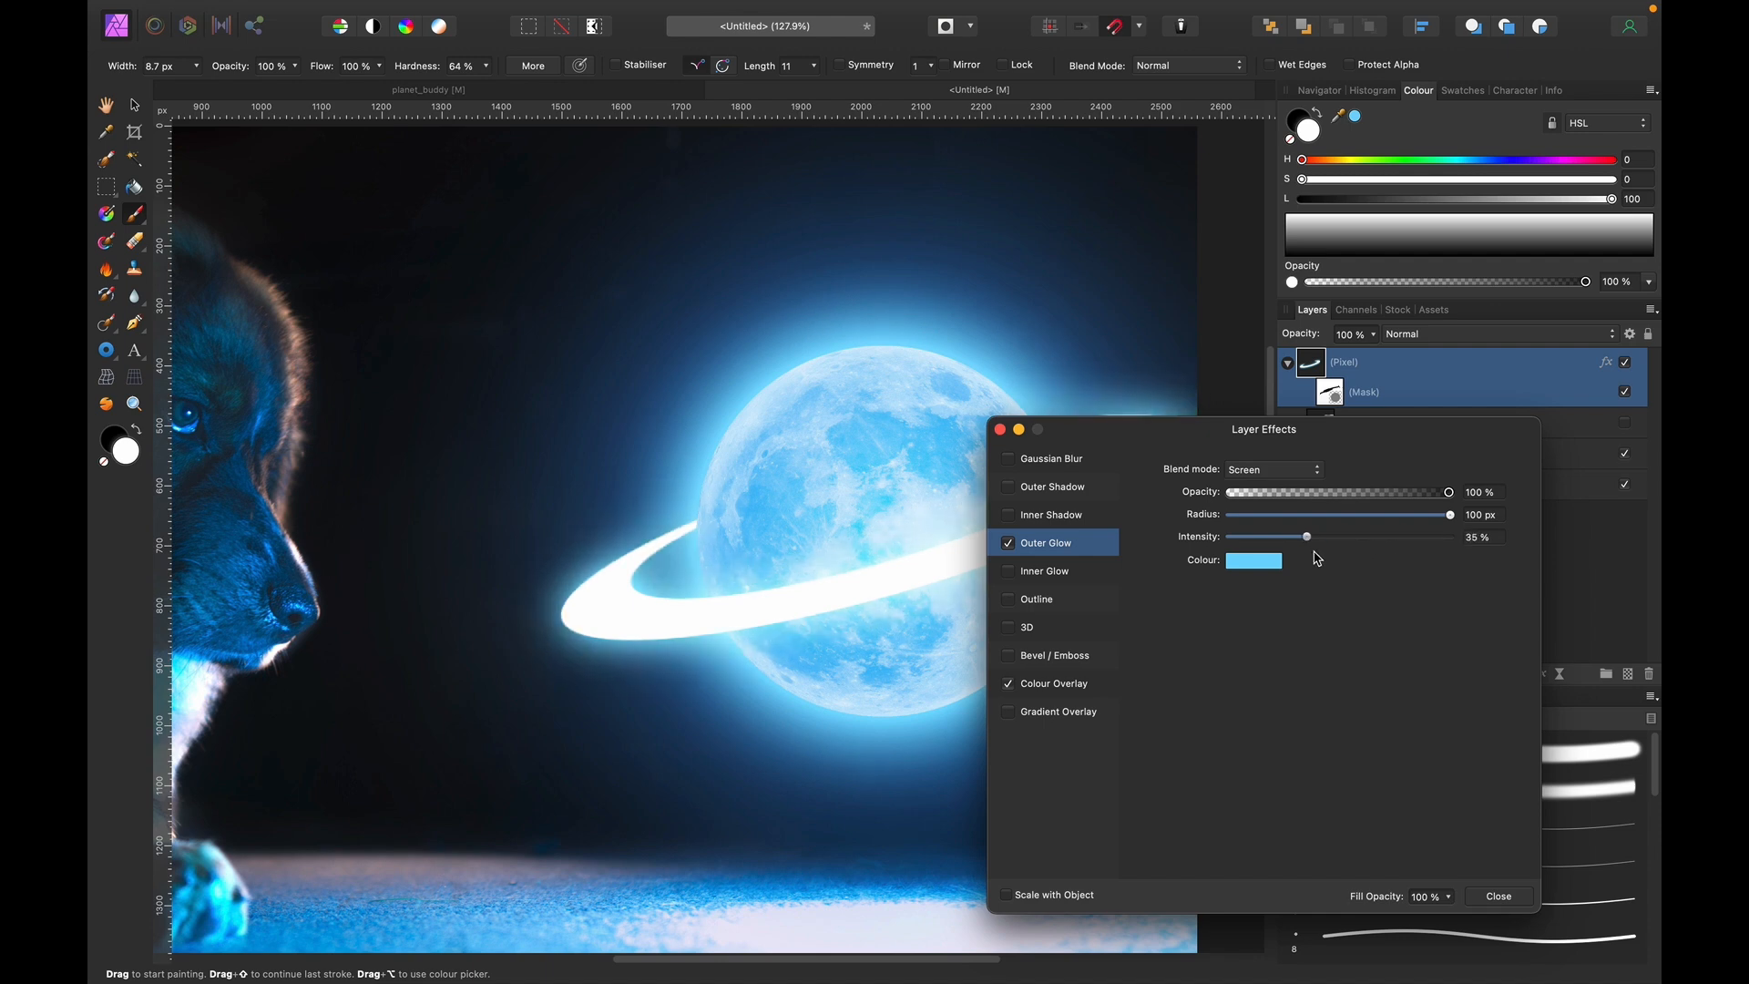
{"action": "left_click_drag", "start_coordinate": [1312, 536], "coordinate": [1328, 538]}
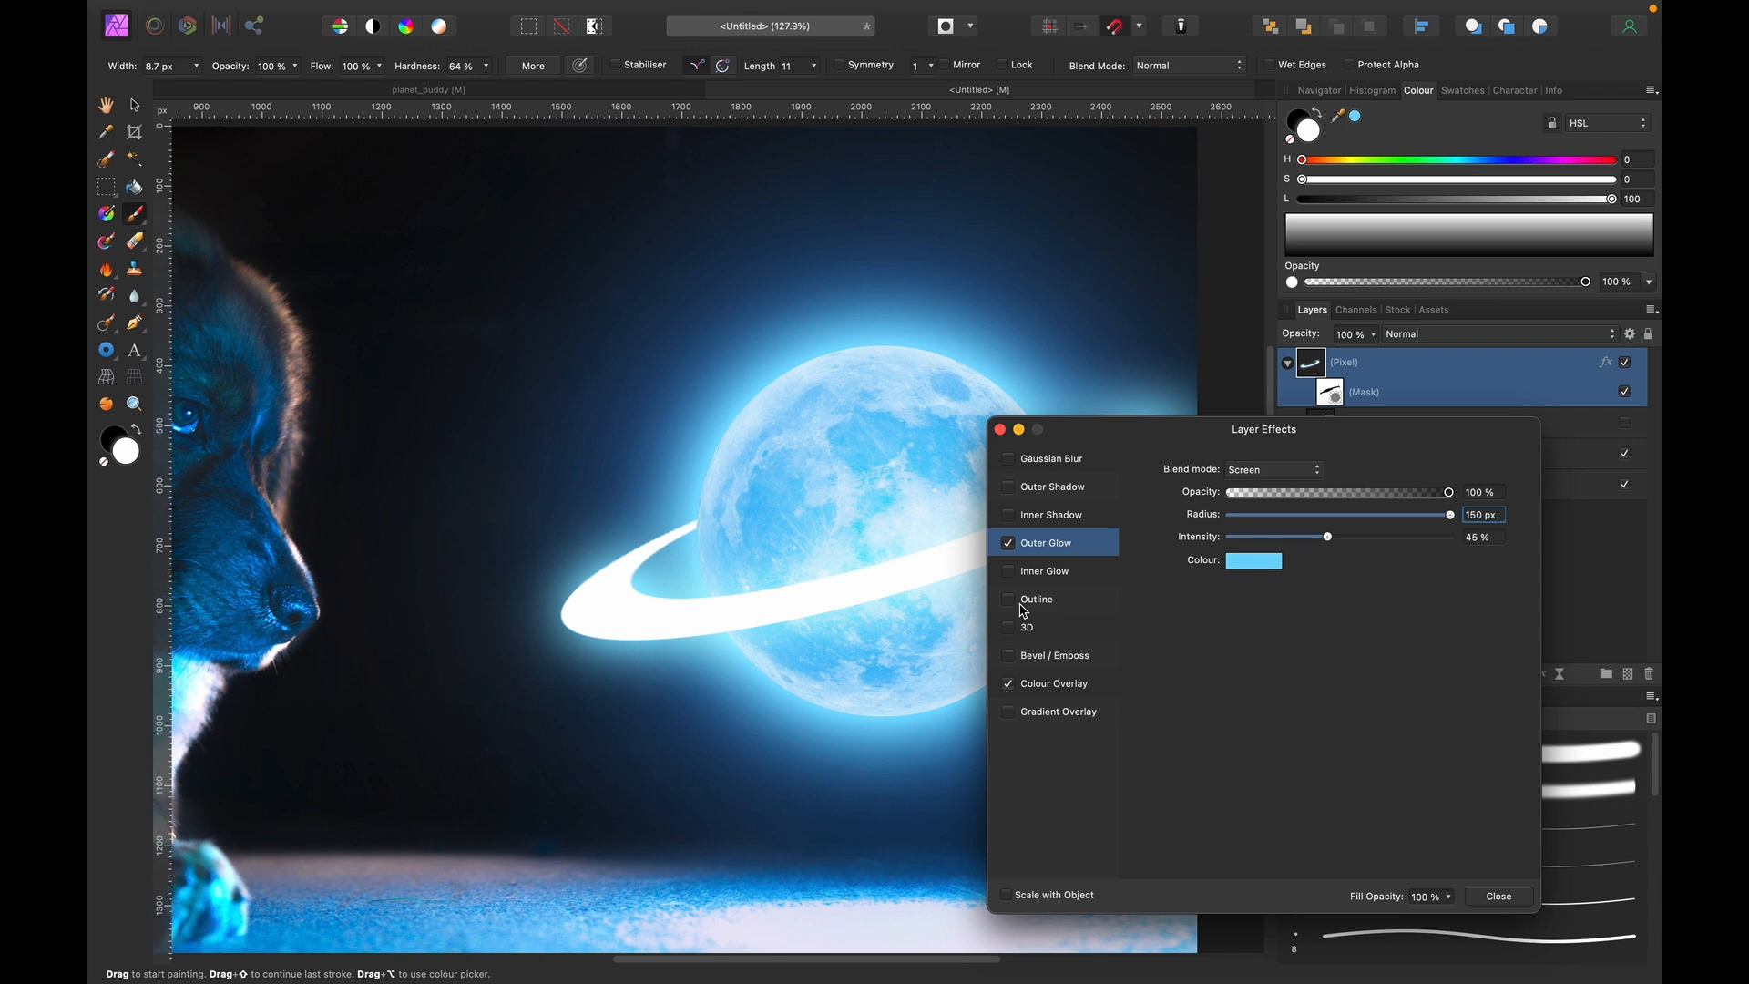
Soften the ring with a Gaussian Blur layer effect of 7.6 px radius.
{"action": "left_click", "coordinate": [1053, 573]}
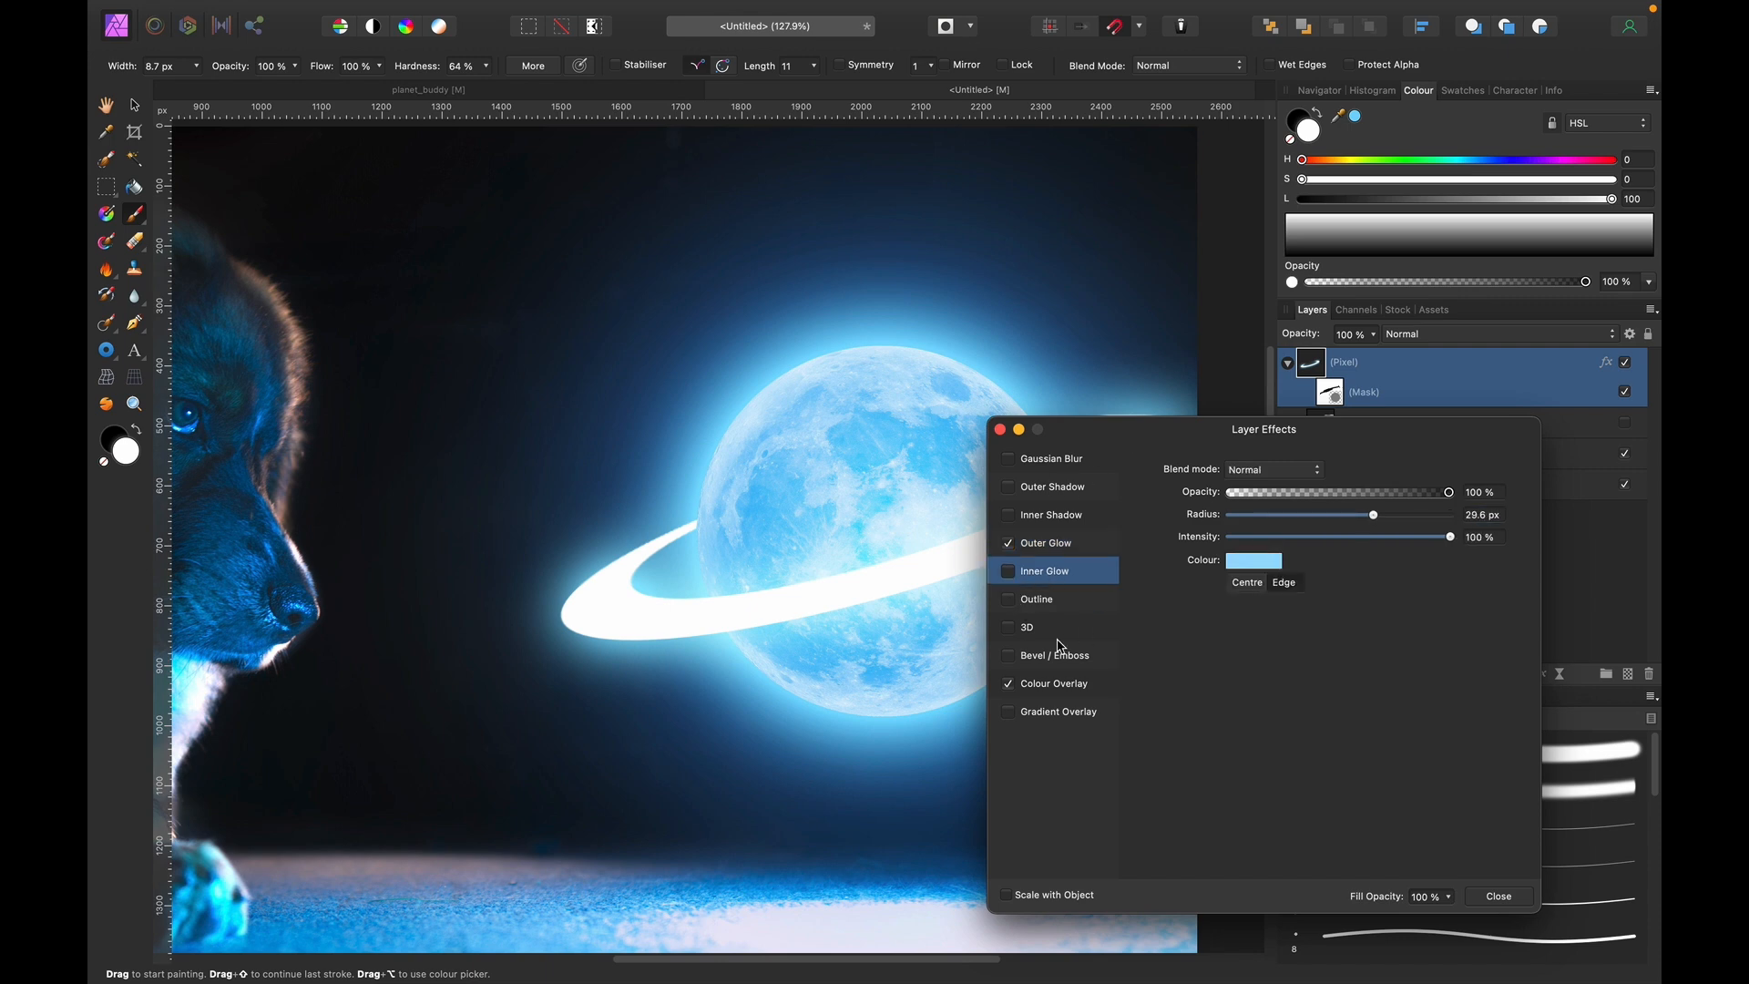
{"action": "scroll", "coordinate": [702, 636], "scroll_direction": "right", "scroll_amount": 3}
{"action": "scroll", "coordinate": [638, 651], "scroll_direction": "up", "scroll_amount": 1}
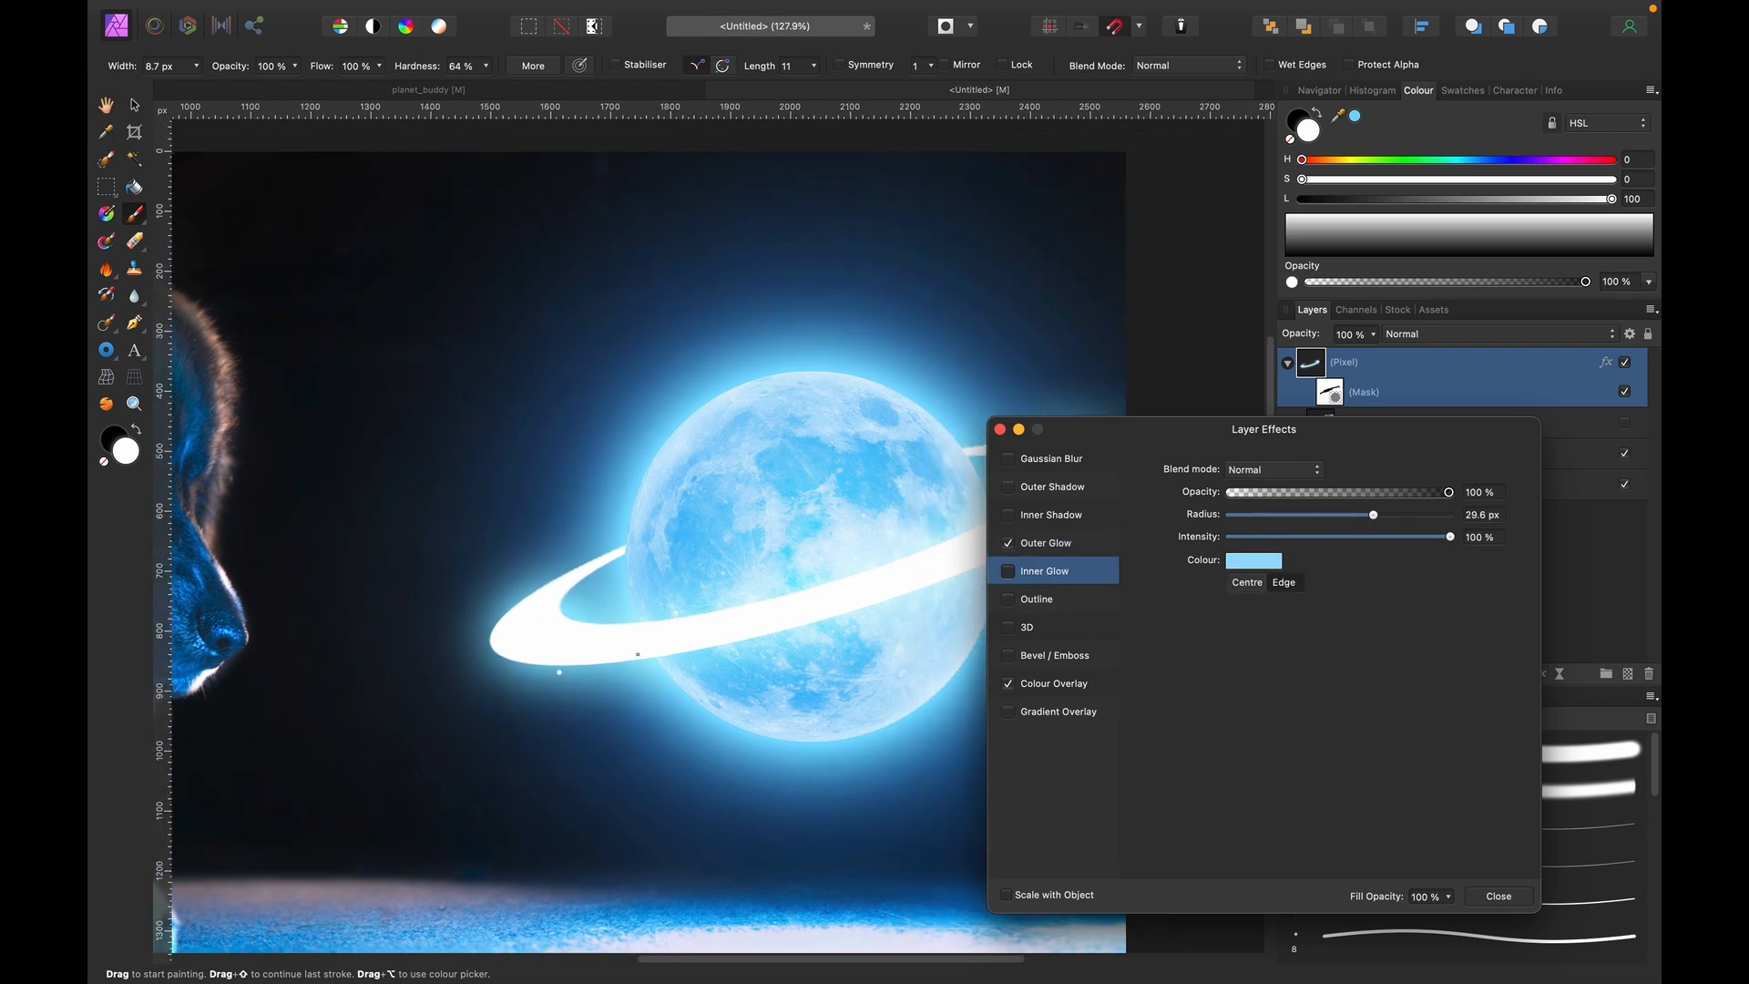
{"action": "key", "text": "super+minus"}
{"action": "scroll", "coordinate": [473, 648], "scroll_direction": "right", "scroll_amount": 5}
{"action": "scroll", "coordinate": [473, 648], "scroll_direction": "up", "scroll_amount": 1}
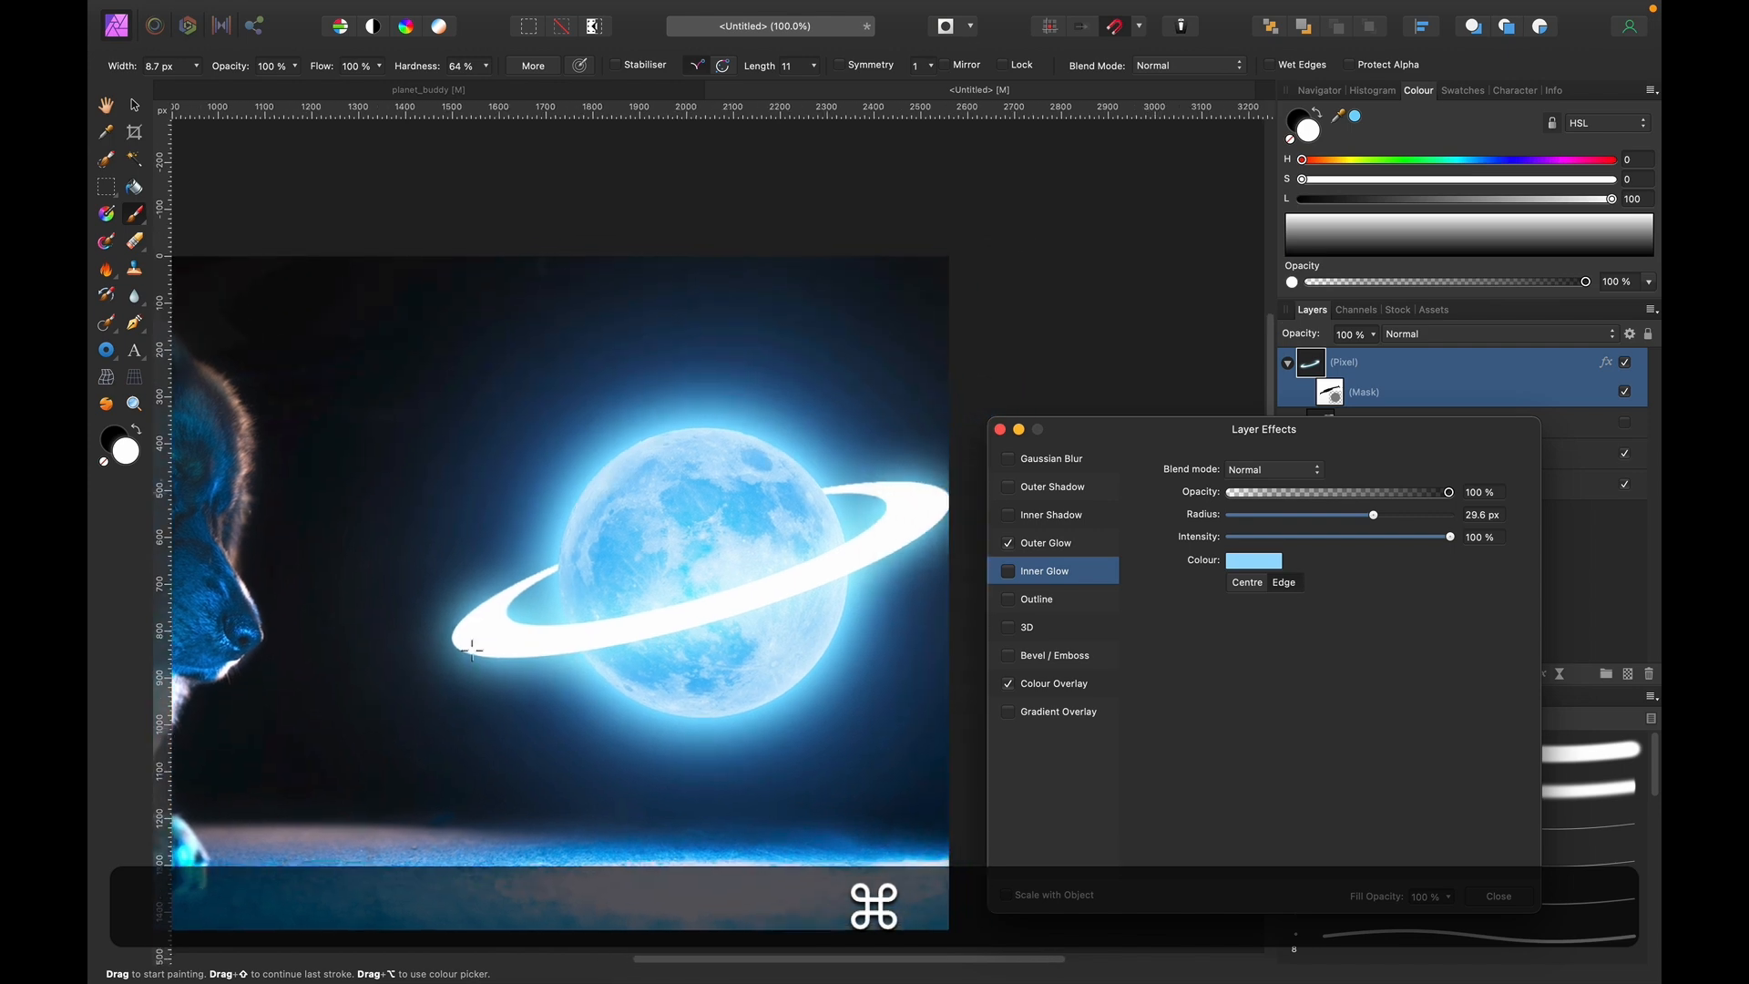
{"action": "left_click", "coordinate": [1011, 461]}
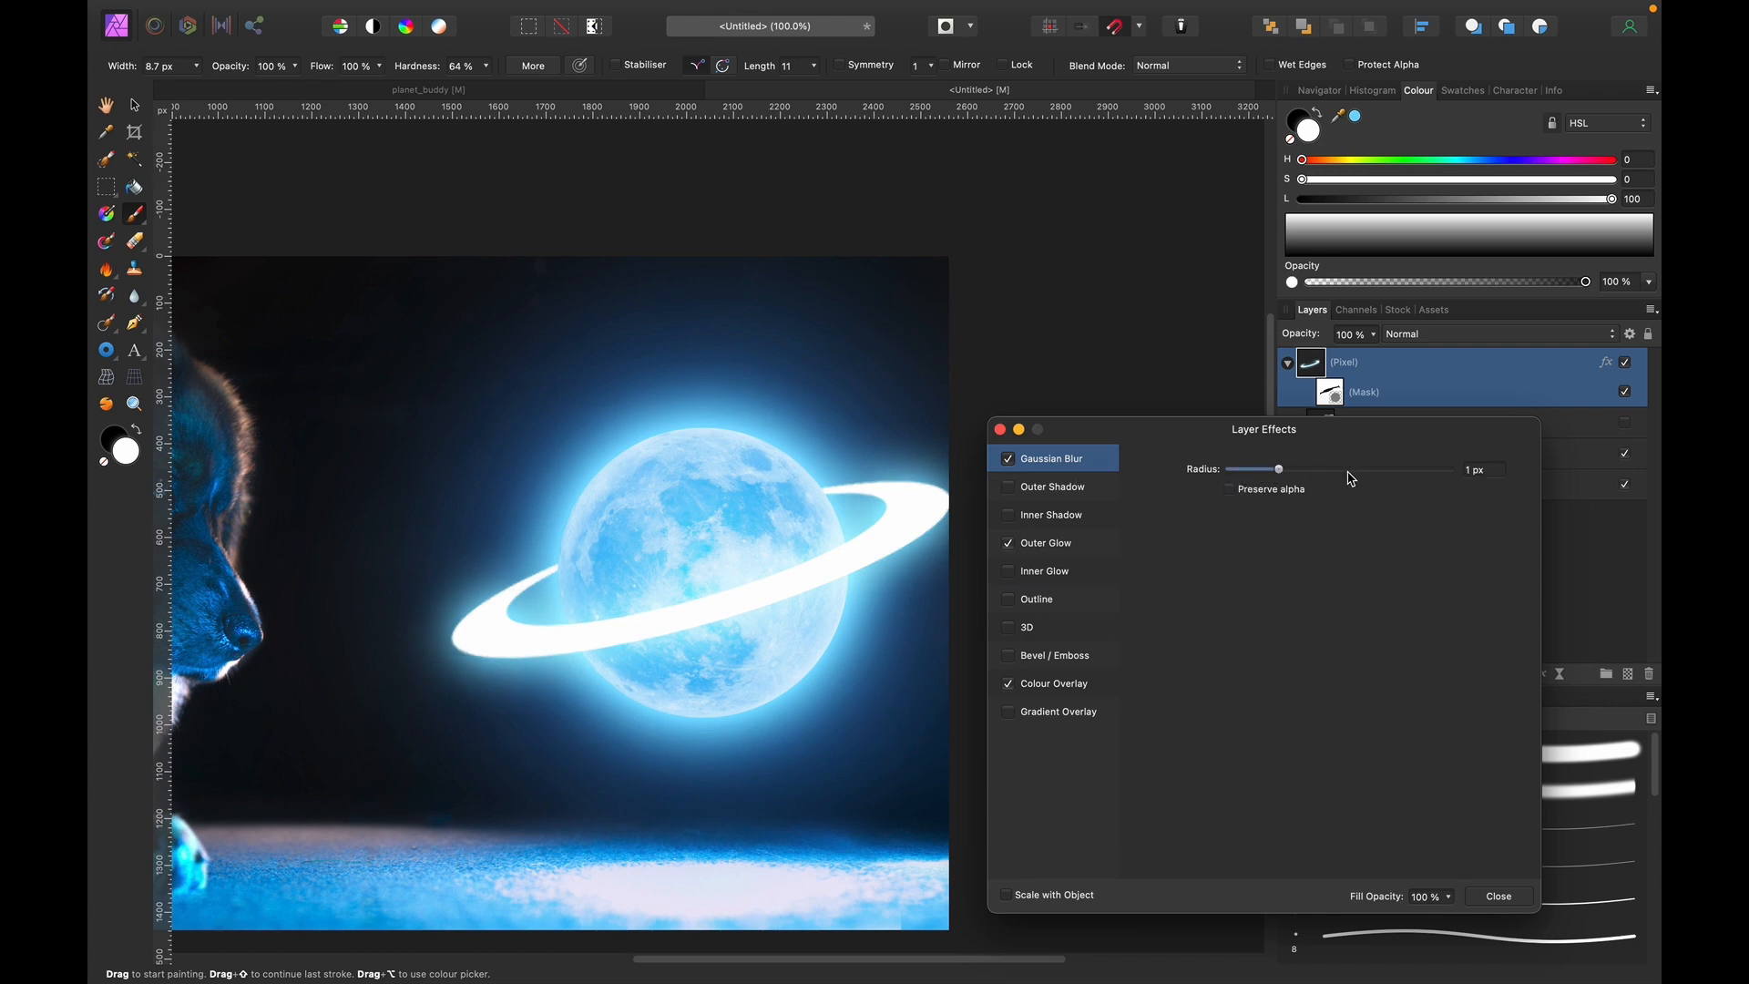
{"action": "left_click", "coordinate": [1349, 470]}
{"action": "left_click_drag", "start_coordinate": [1339, 477], "coordinate": [1318, 483]}
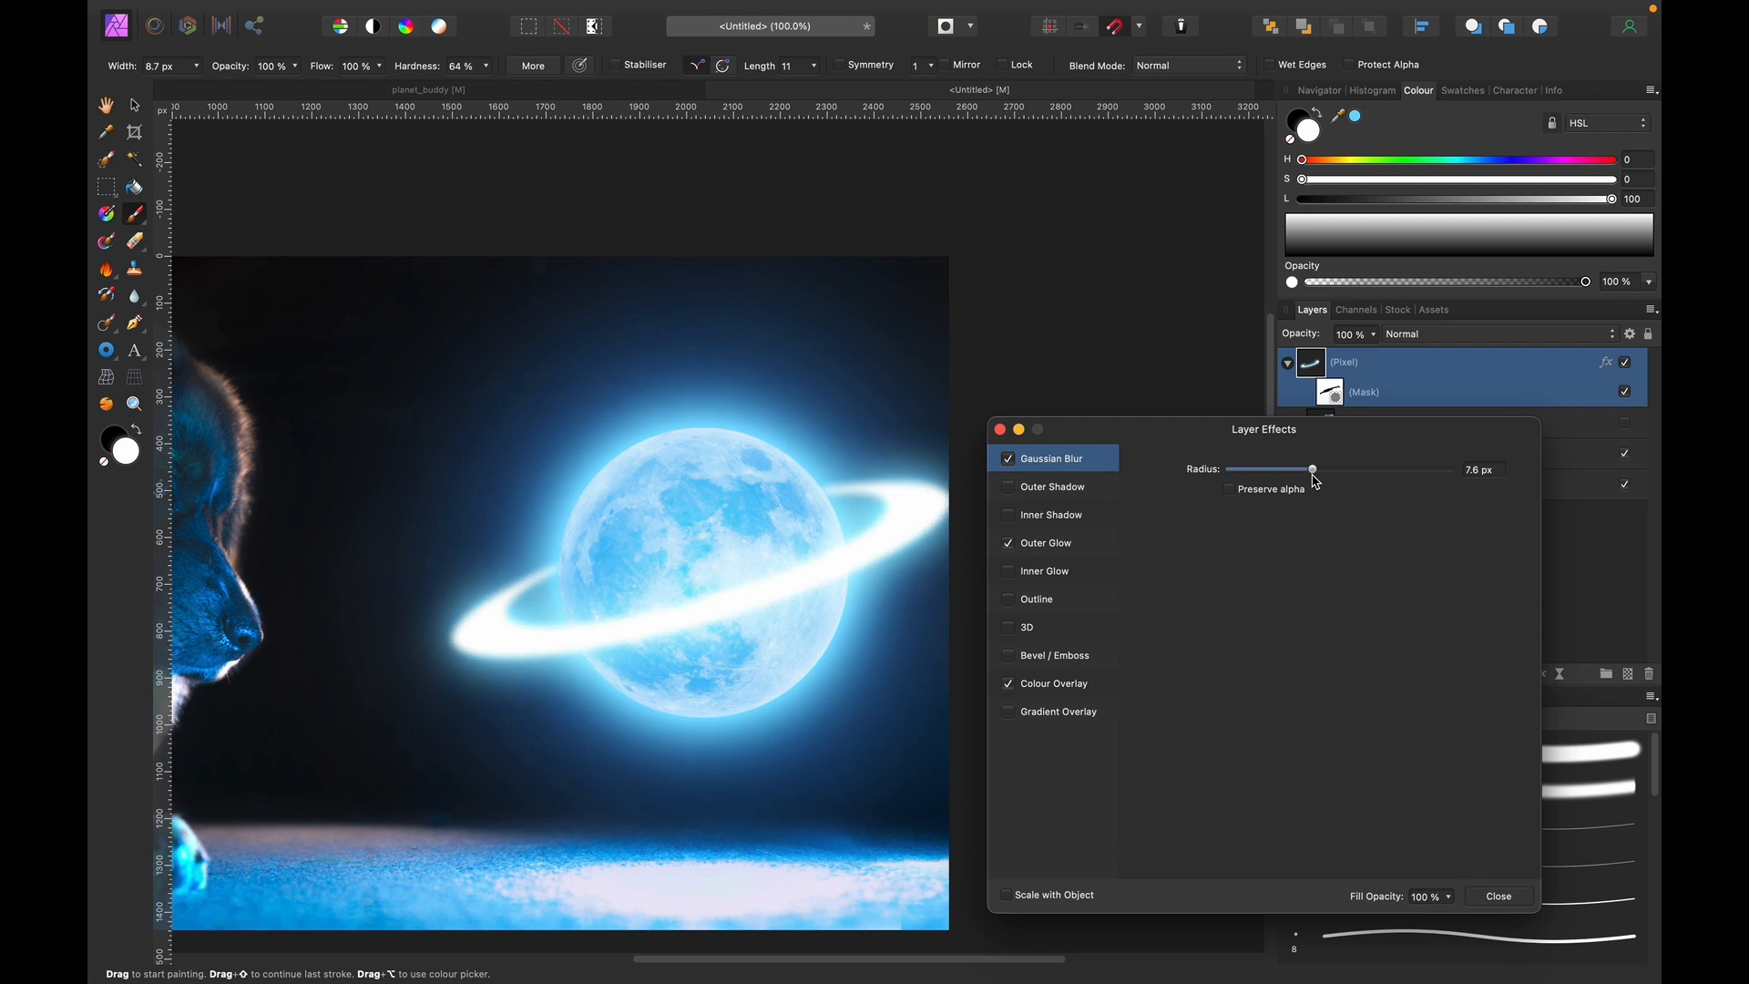
{"action": "left_click", "coordinate": [1000, 430]}
{"action": "key", "text": "super+0"}
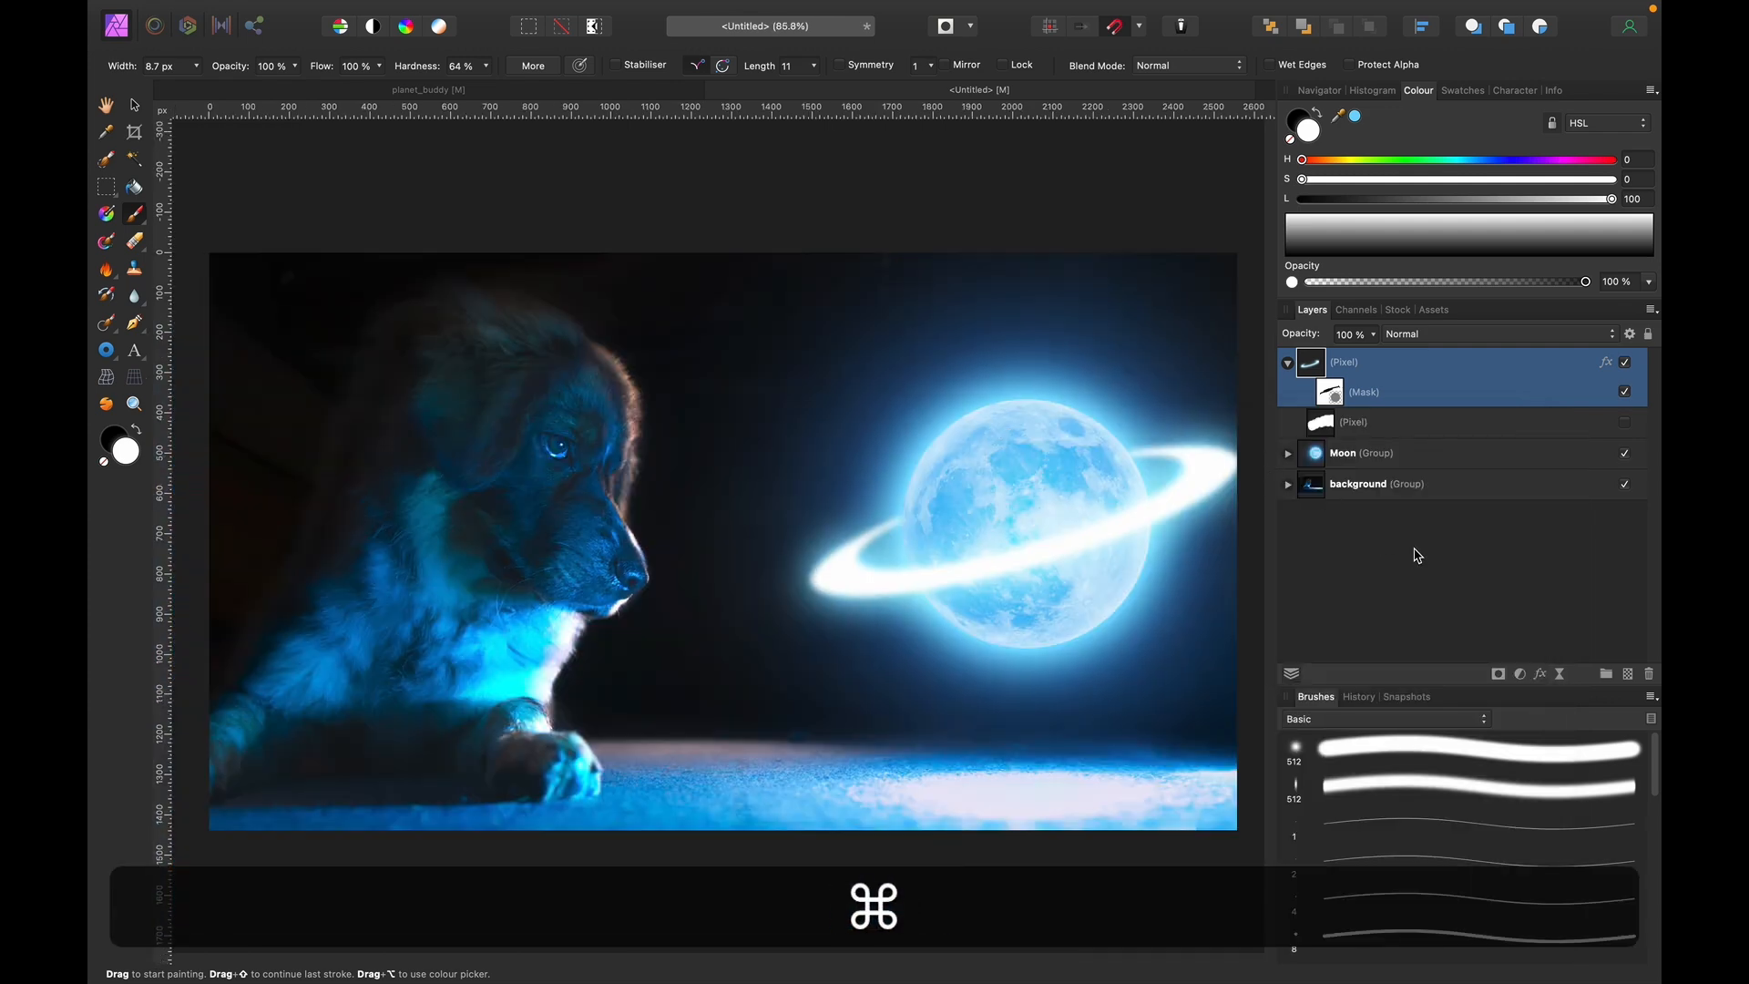
Change the ring's Colour Overlay to a pale cyan with hue 191, saturation 100 and lightness 94.
{"action": "left_click", "coordinate": [1332, 429]}
{"action": "left_click", "coordinate": [1606, 363]}
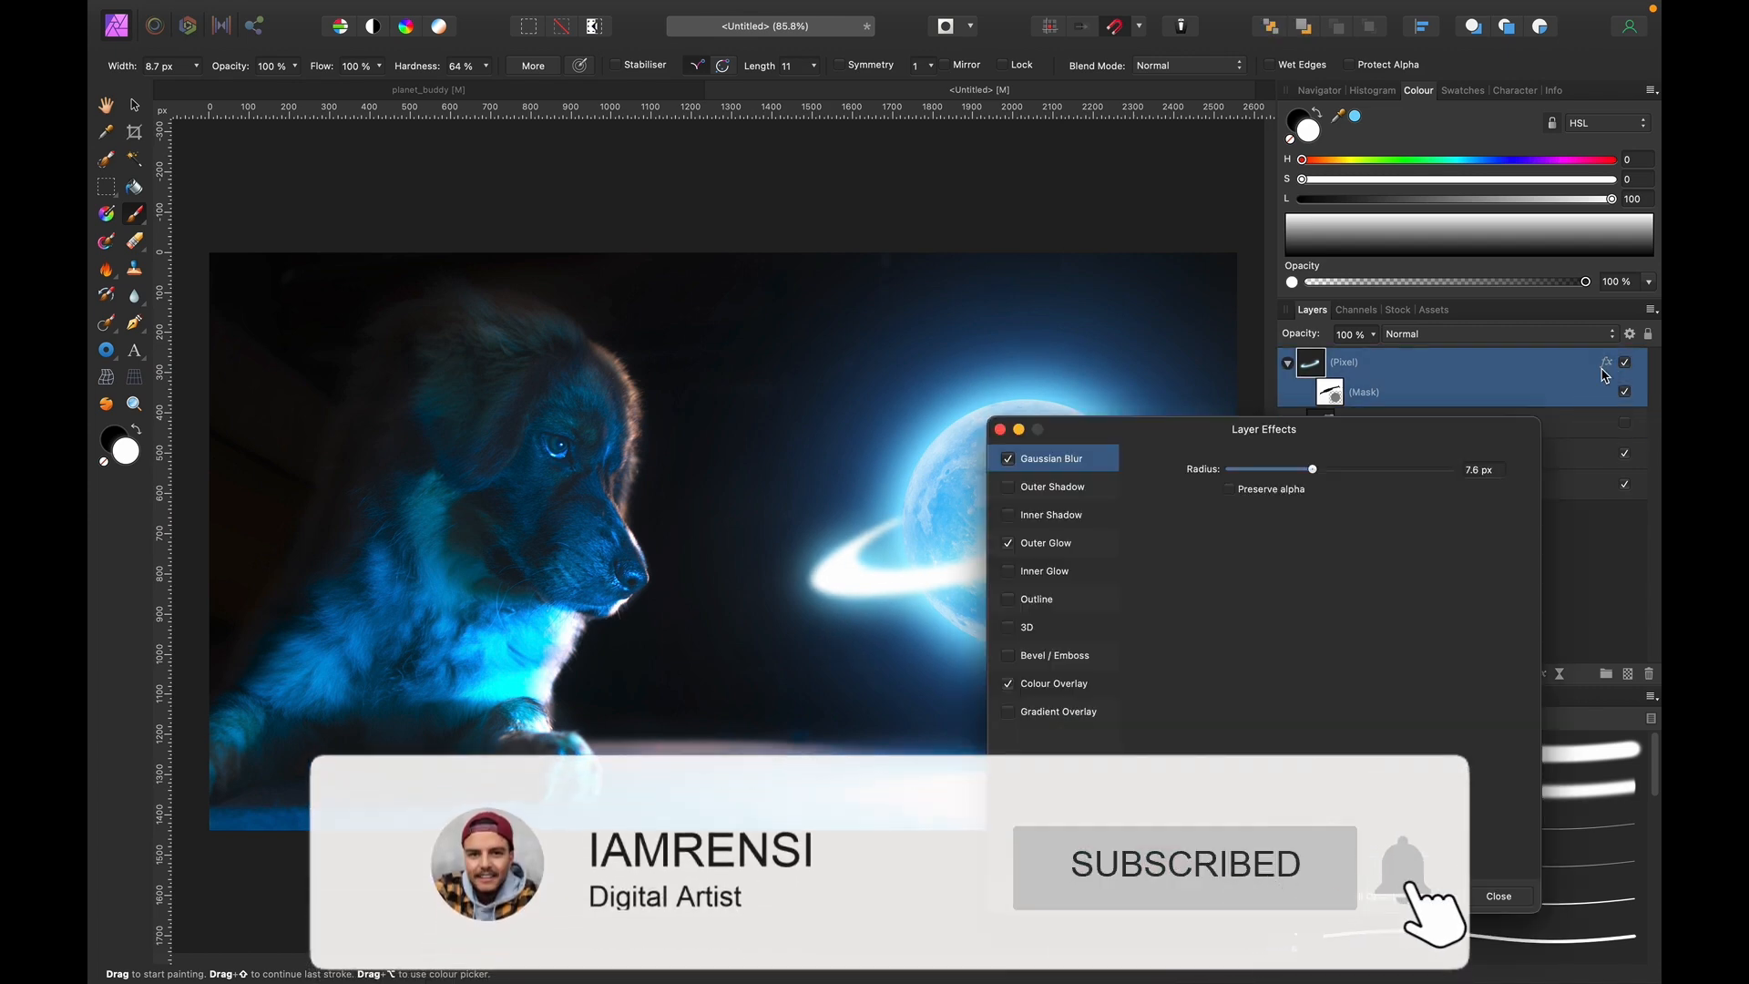
{"action": "left_click", "coordinate": [1048, 685]}
{"action": "scroll", "coordinate": [847, 570], "scroll_direction": "right", "scroll_amount": 4}
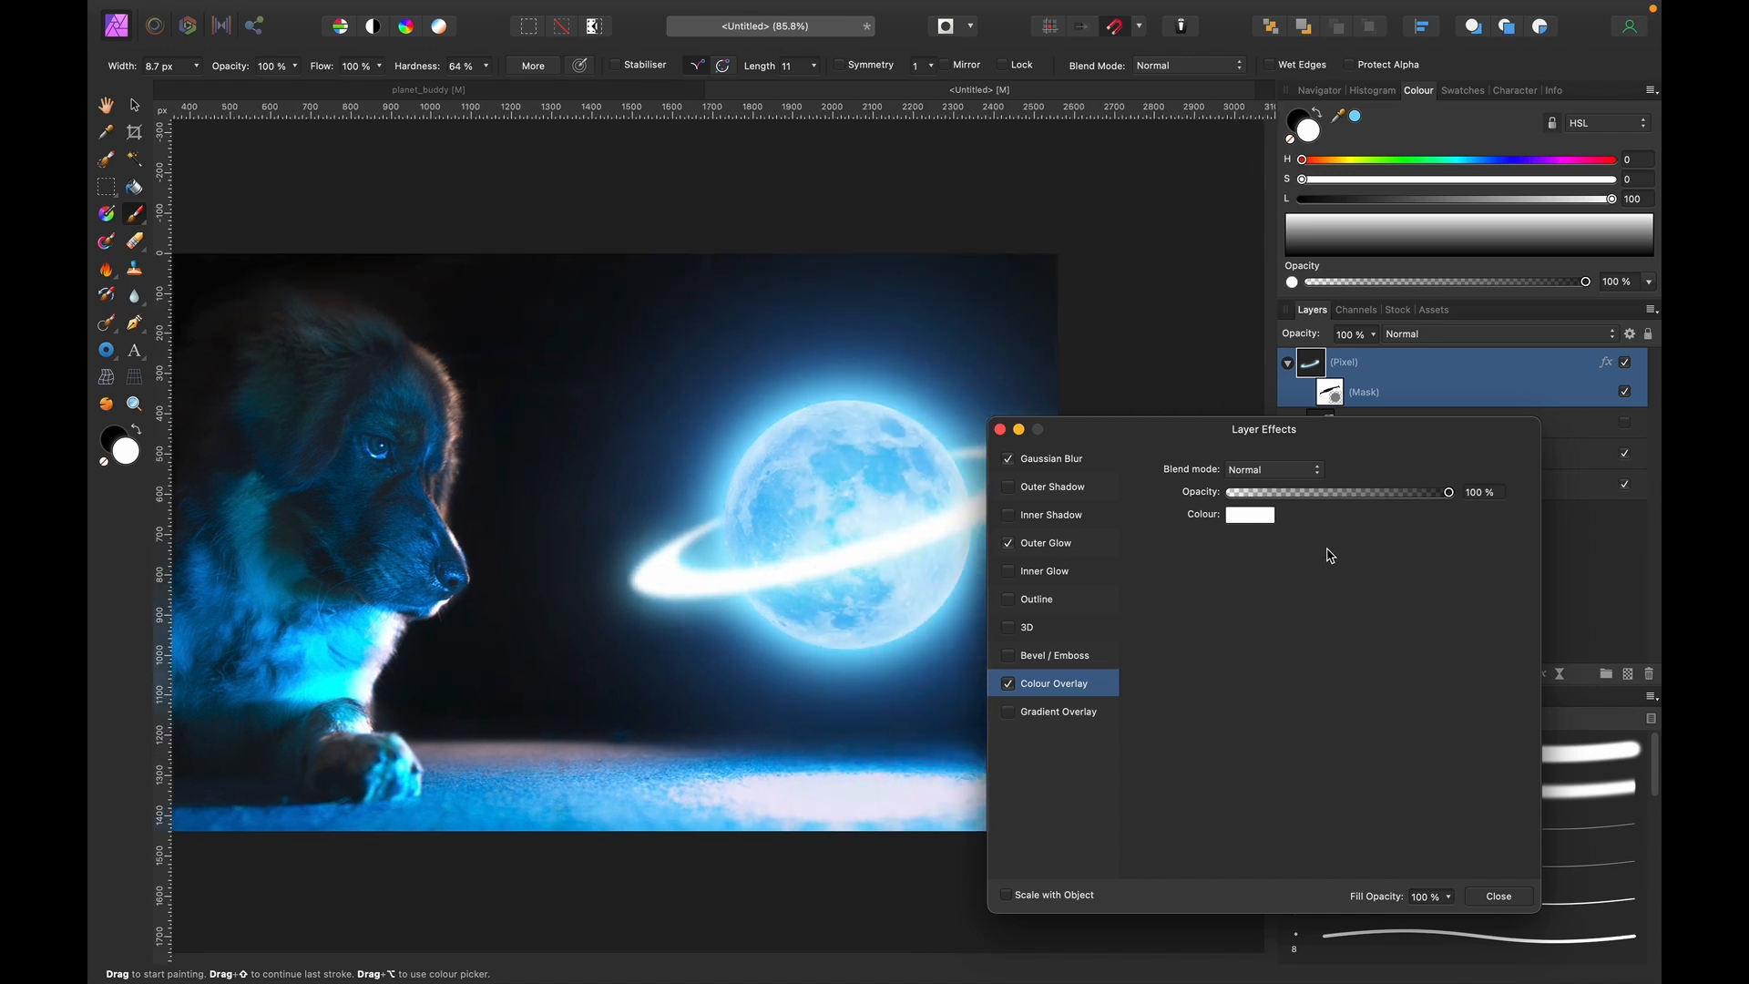
{"action": "left_click", "coordinate": [1262, 516]}
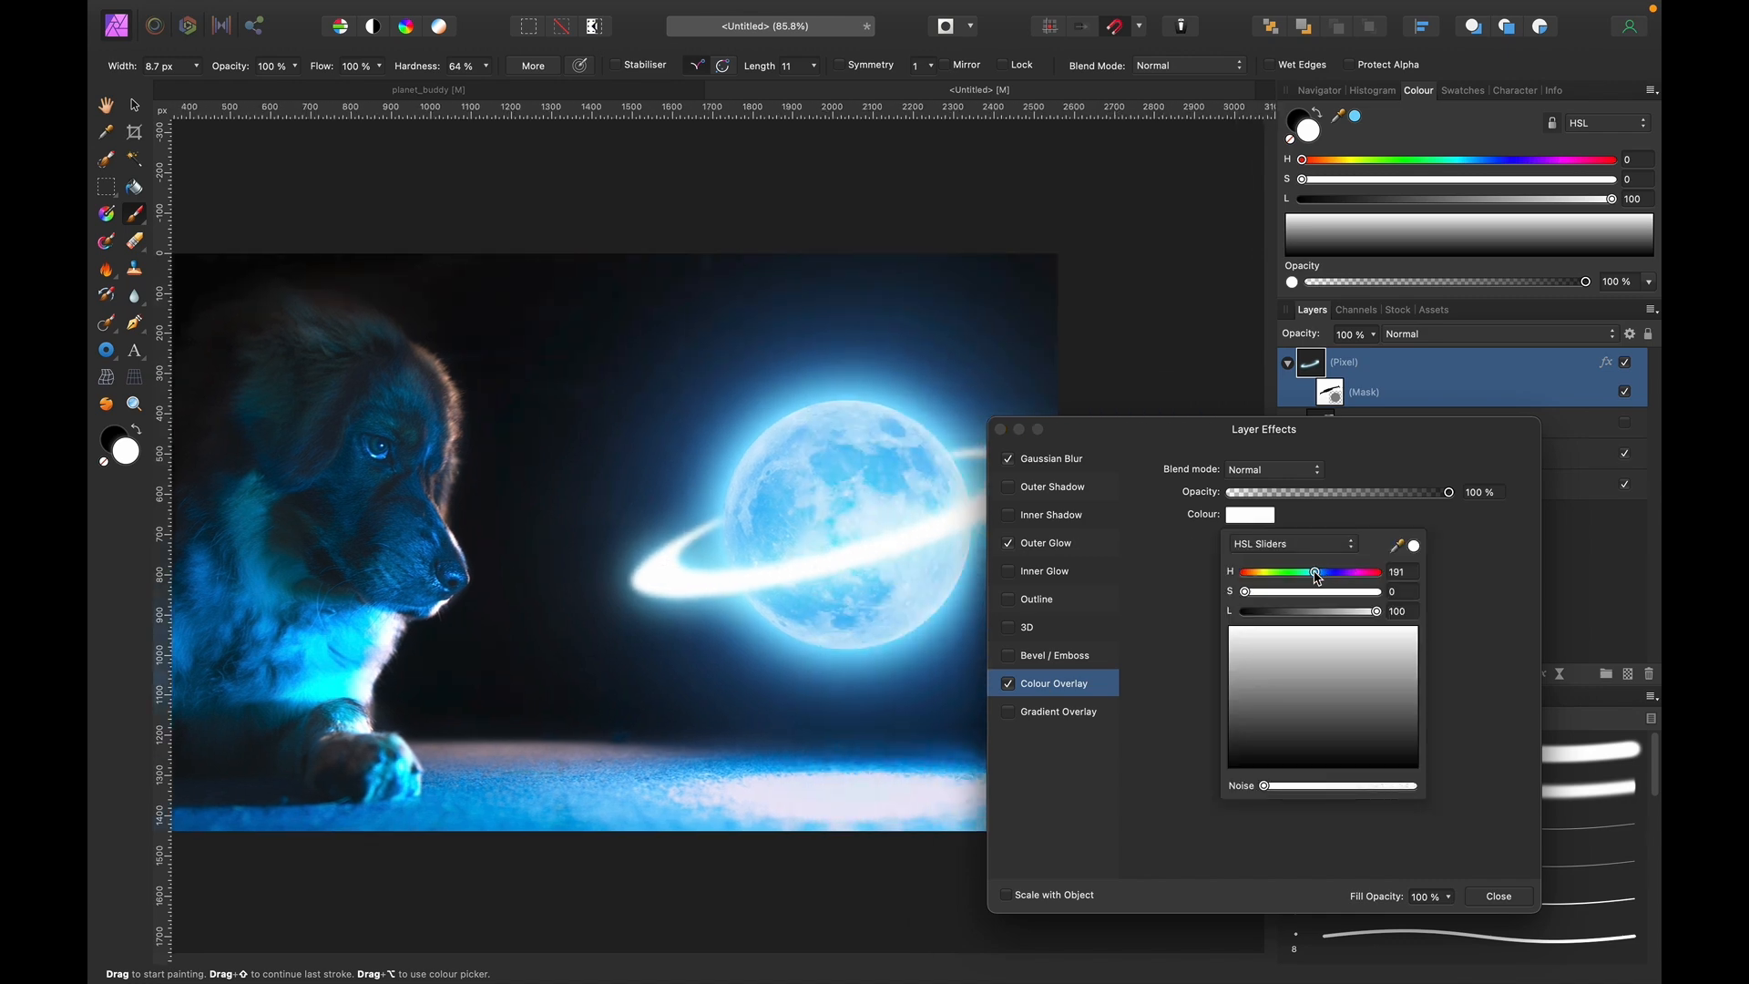
{"action": "left_click", "coordinate": [1376, 594]}
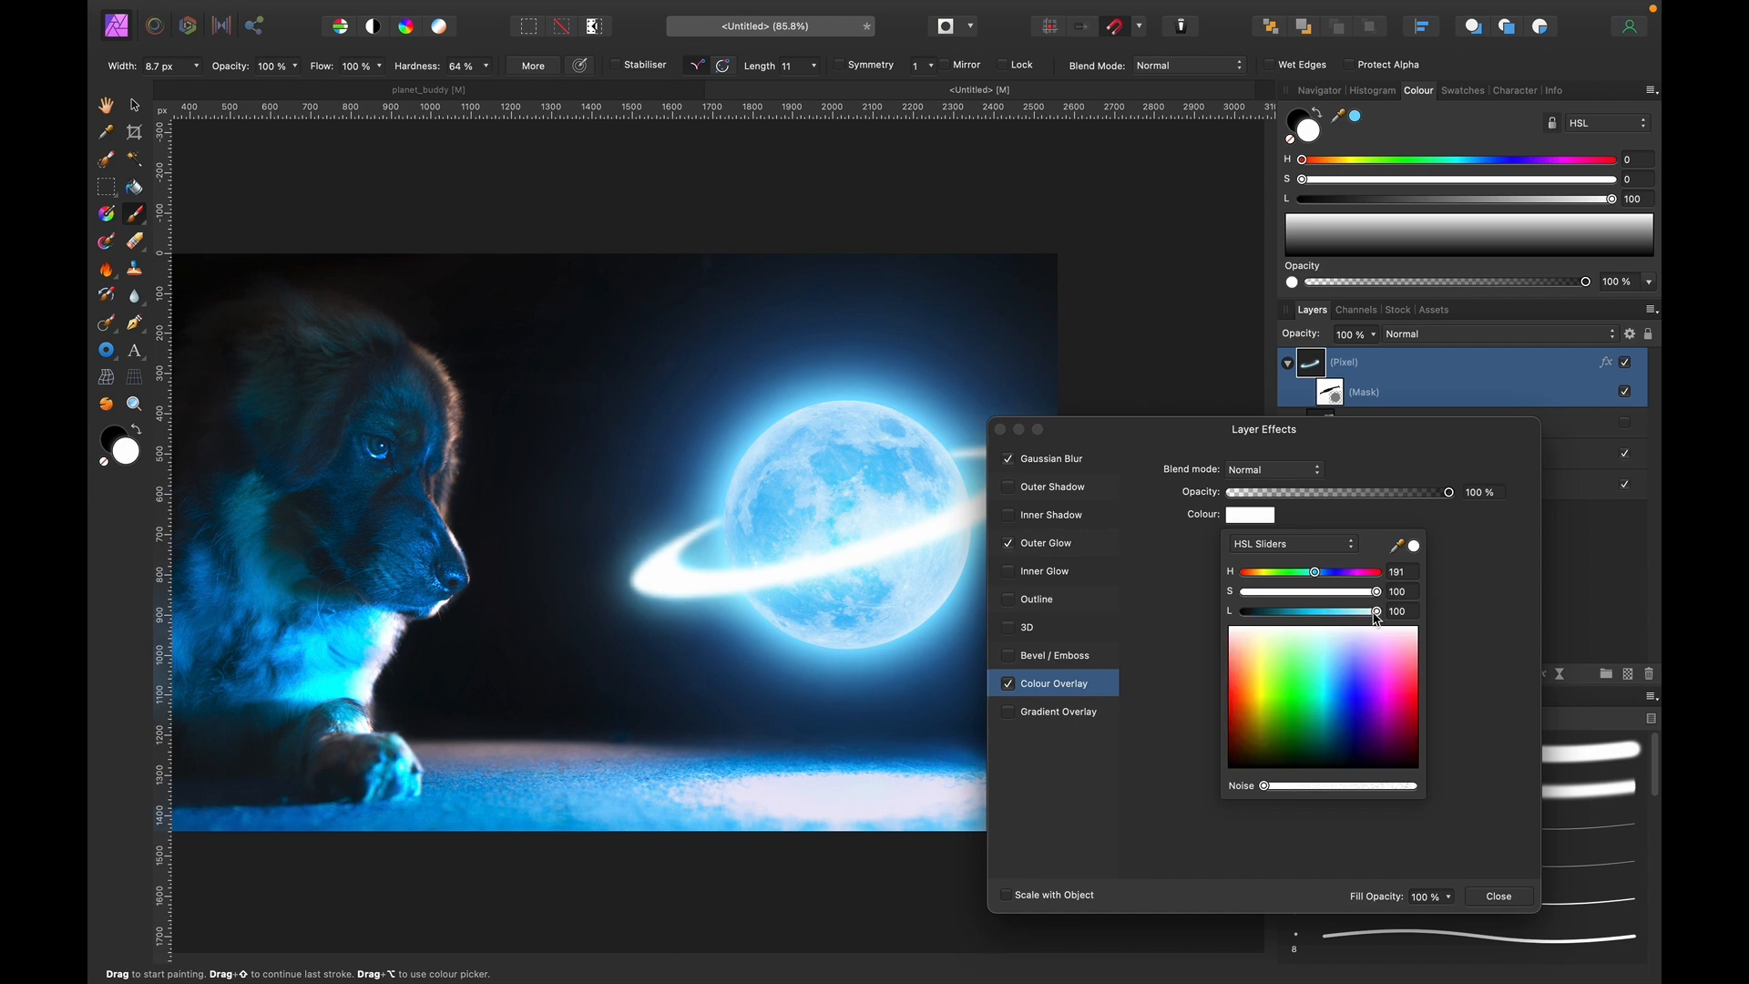
{"action": "left_click_drag", "start_coordinate": [1376, 616], "coordinate": [1370, 615]}
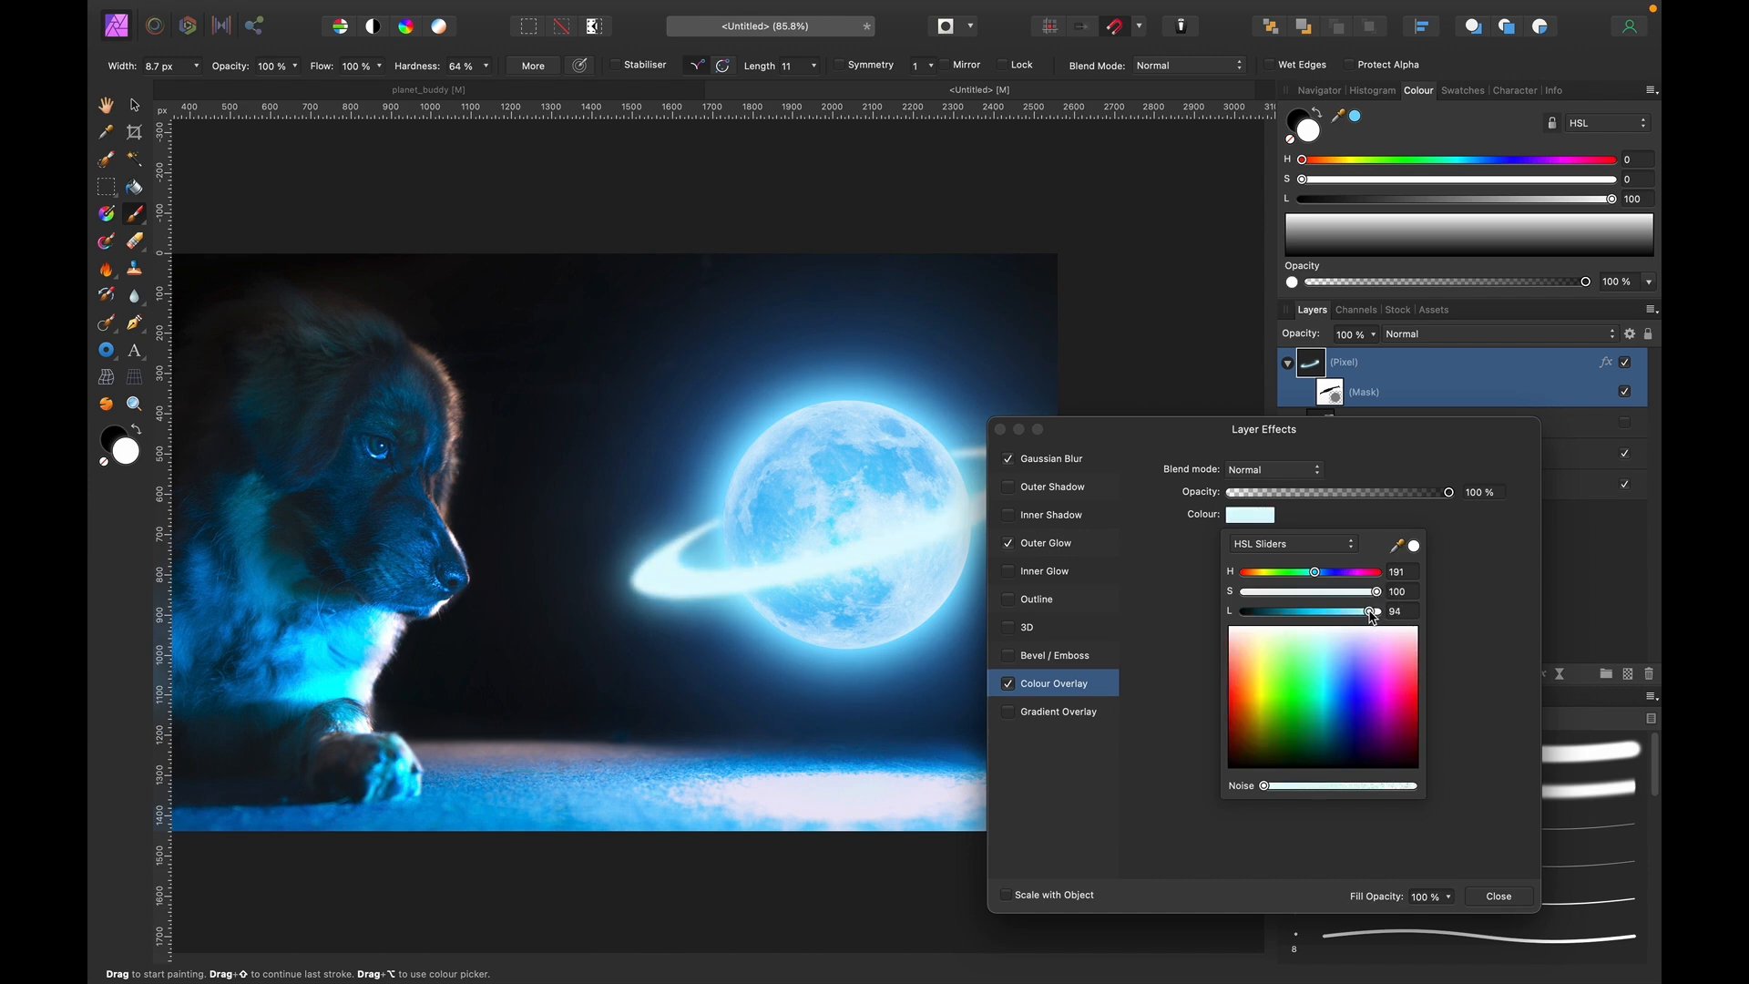
{"action": "left_click", "coordinate": [1139, 566]}
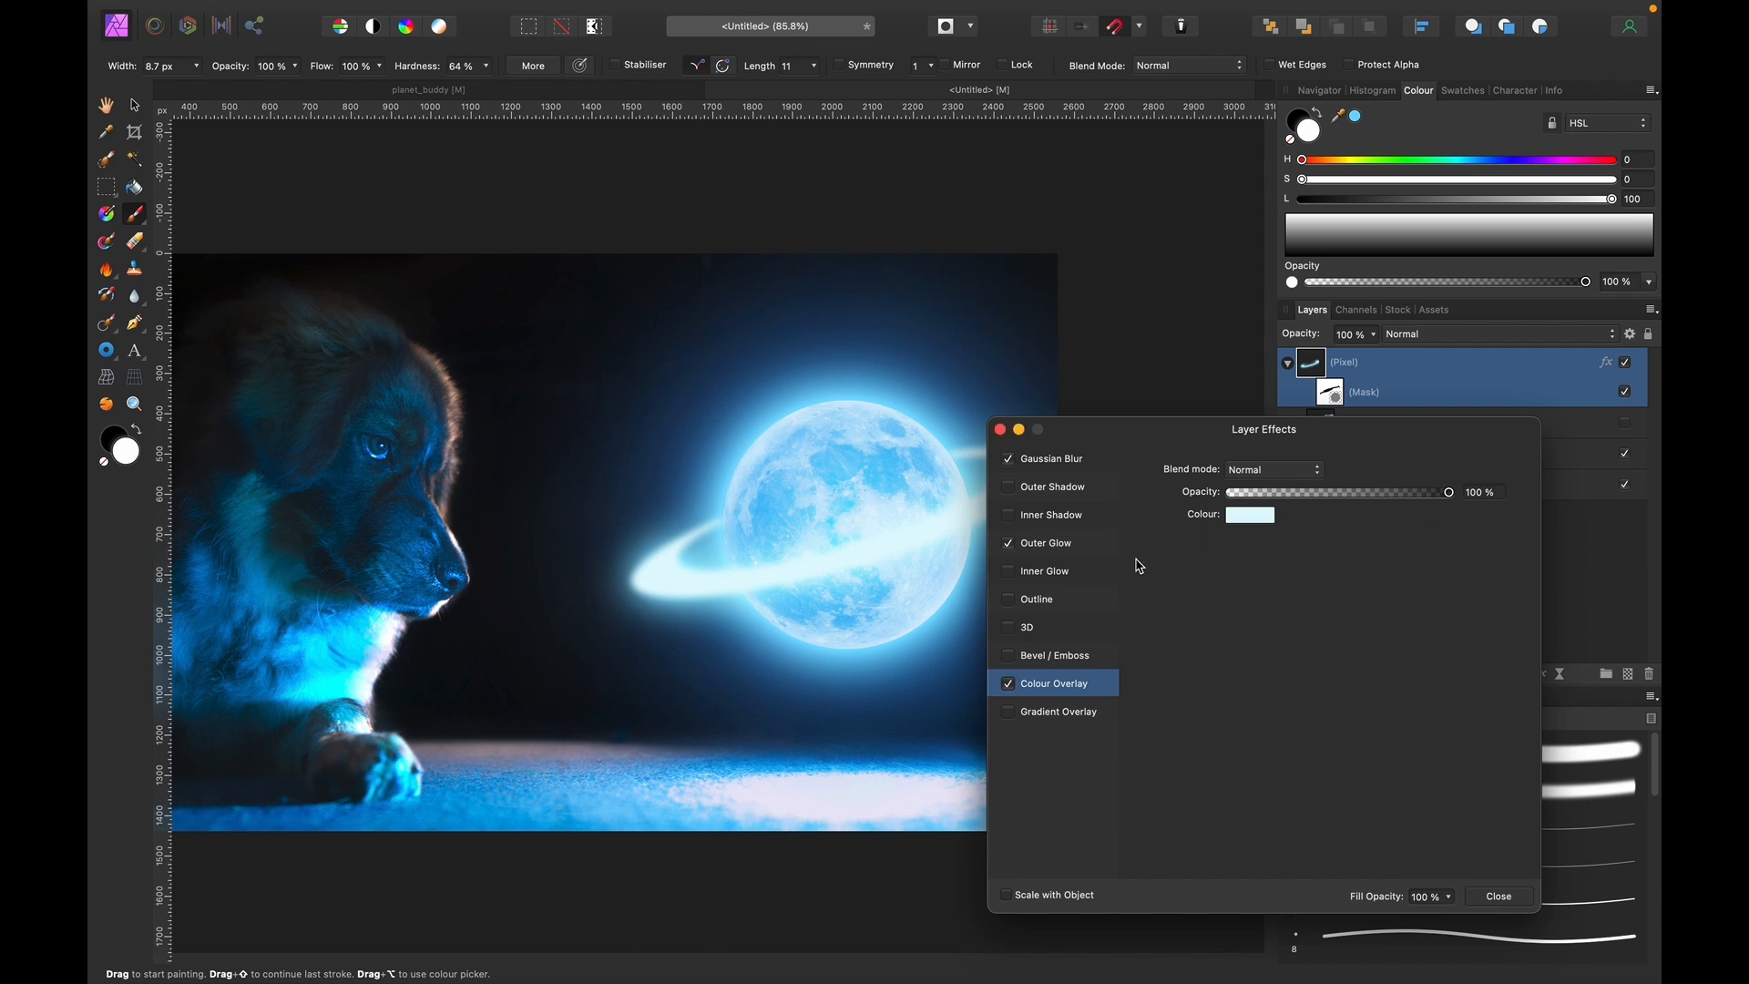
{"action": "left_click", "coordinate": [1002, 430]}
{"action": "key", "text": "super+0"}
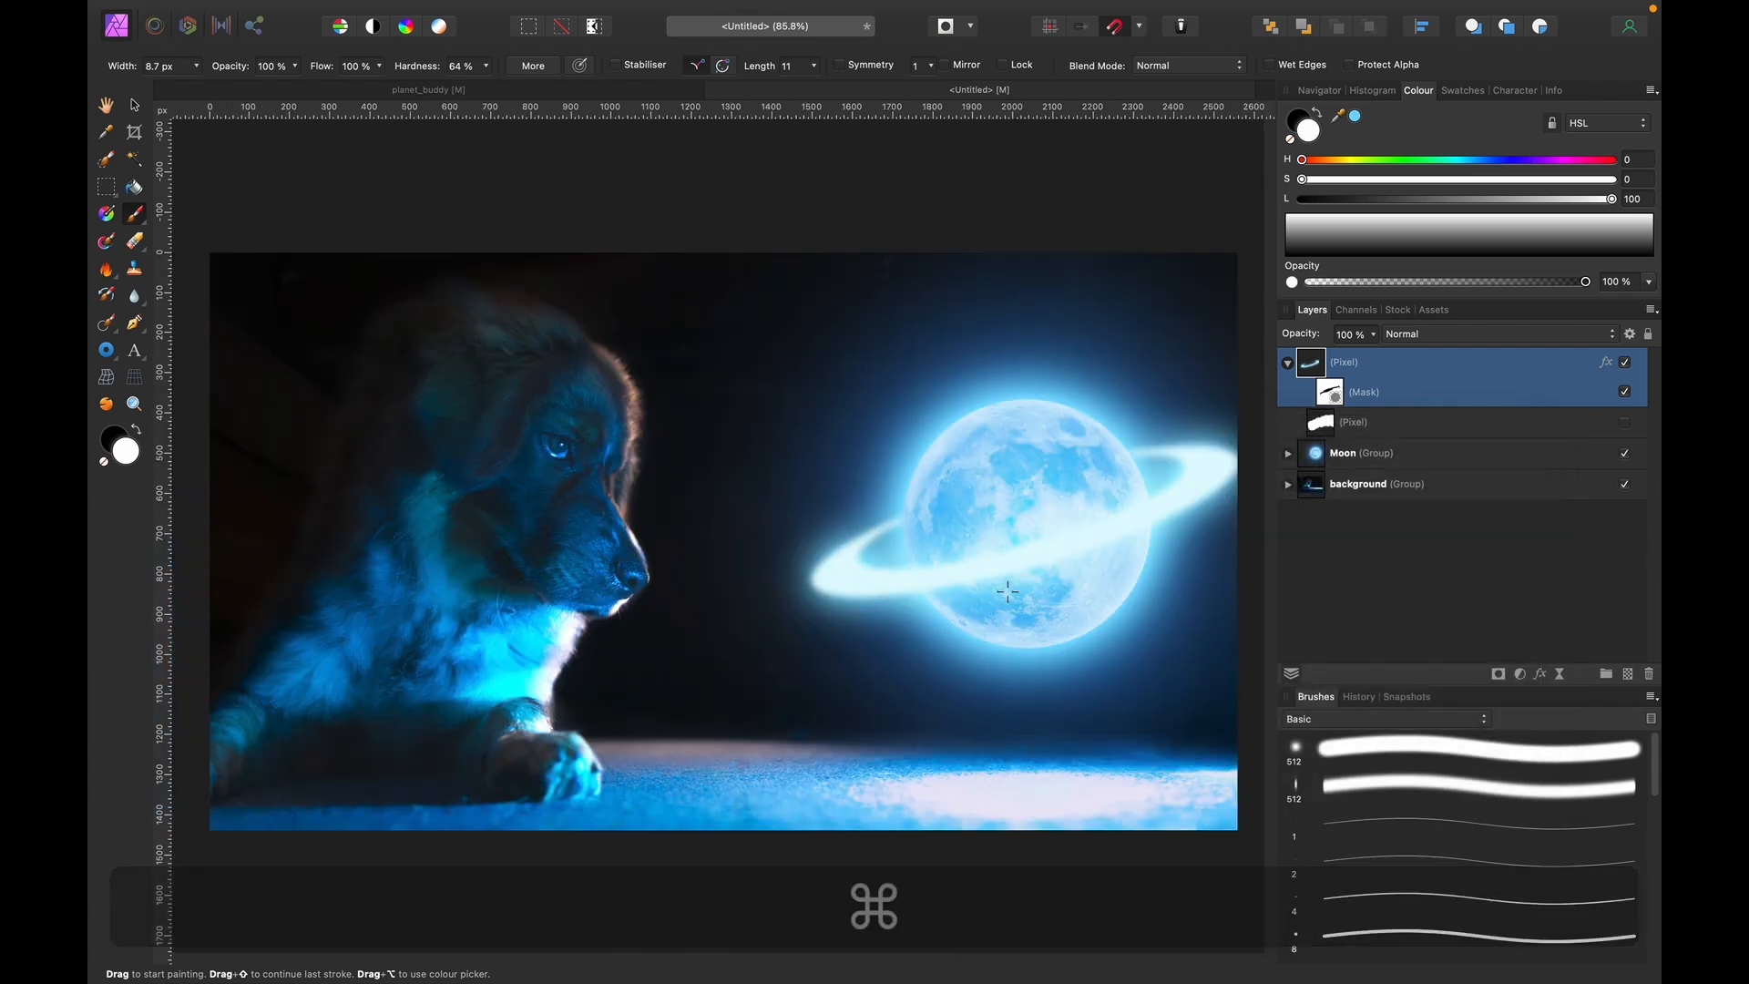
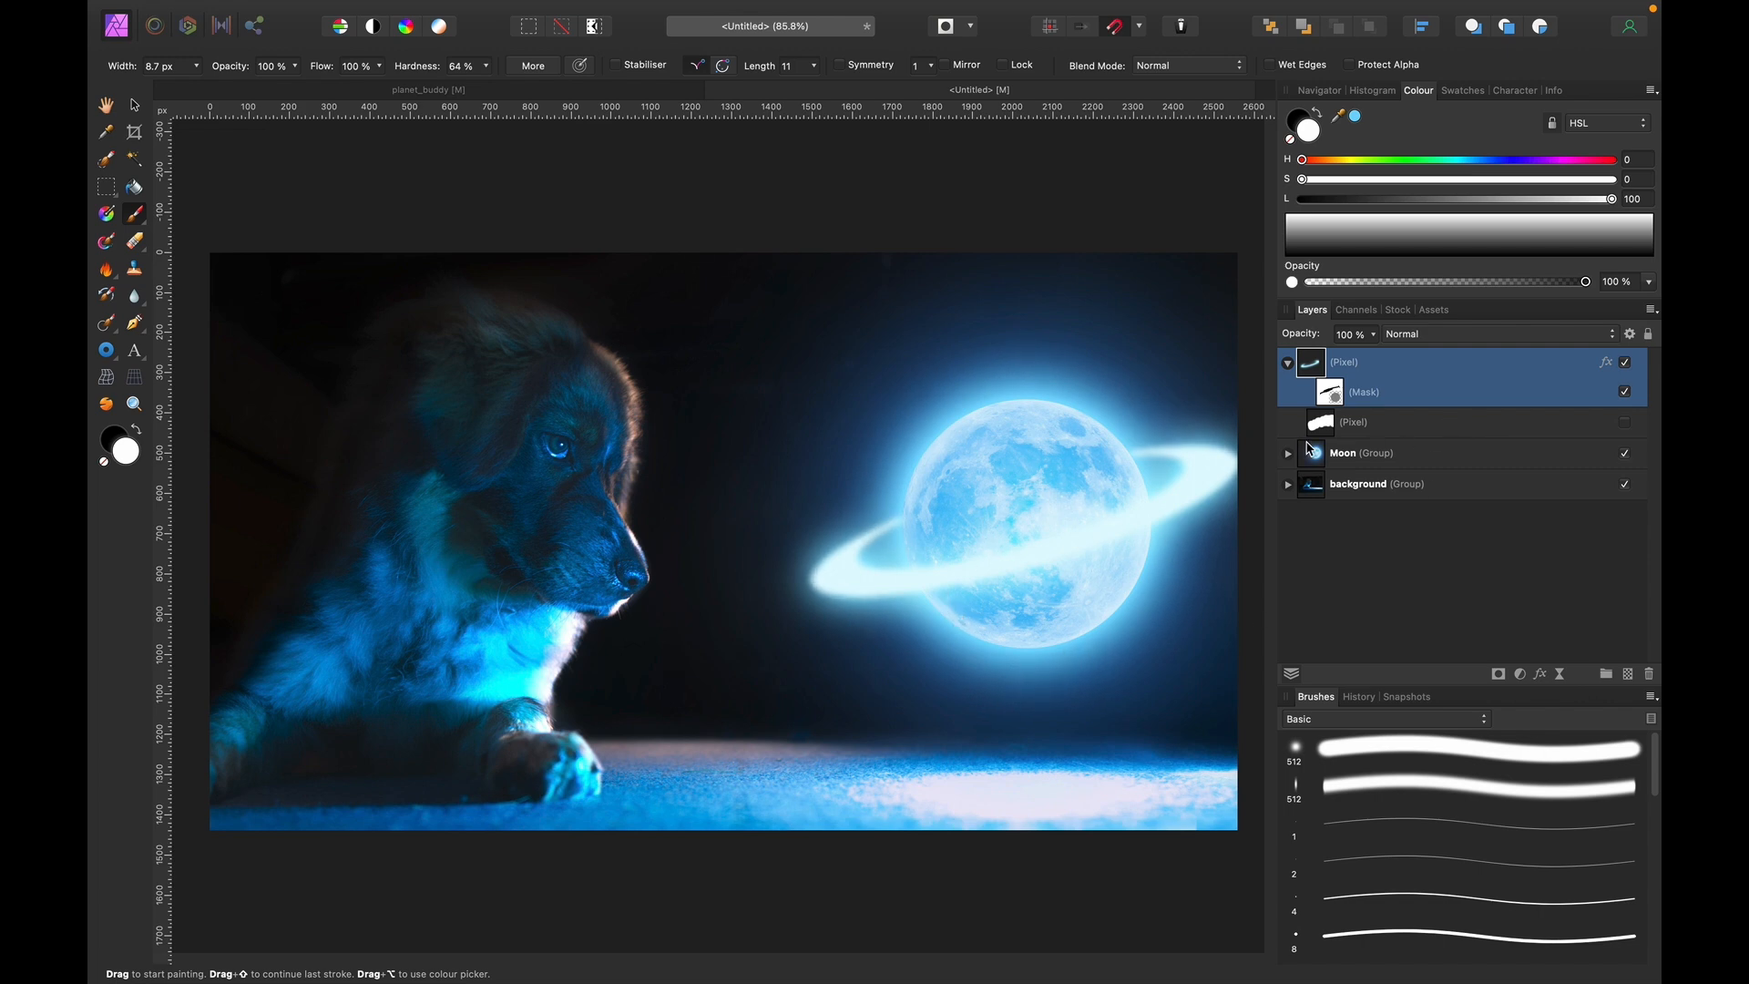
Collapse the ring's pixel layer and rename it "ring".
{"action": "left_click", "coordinate": [1289, 365]}
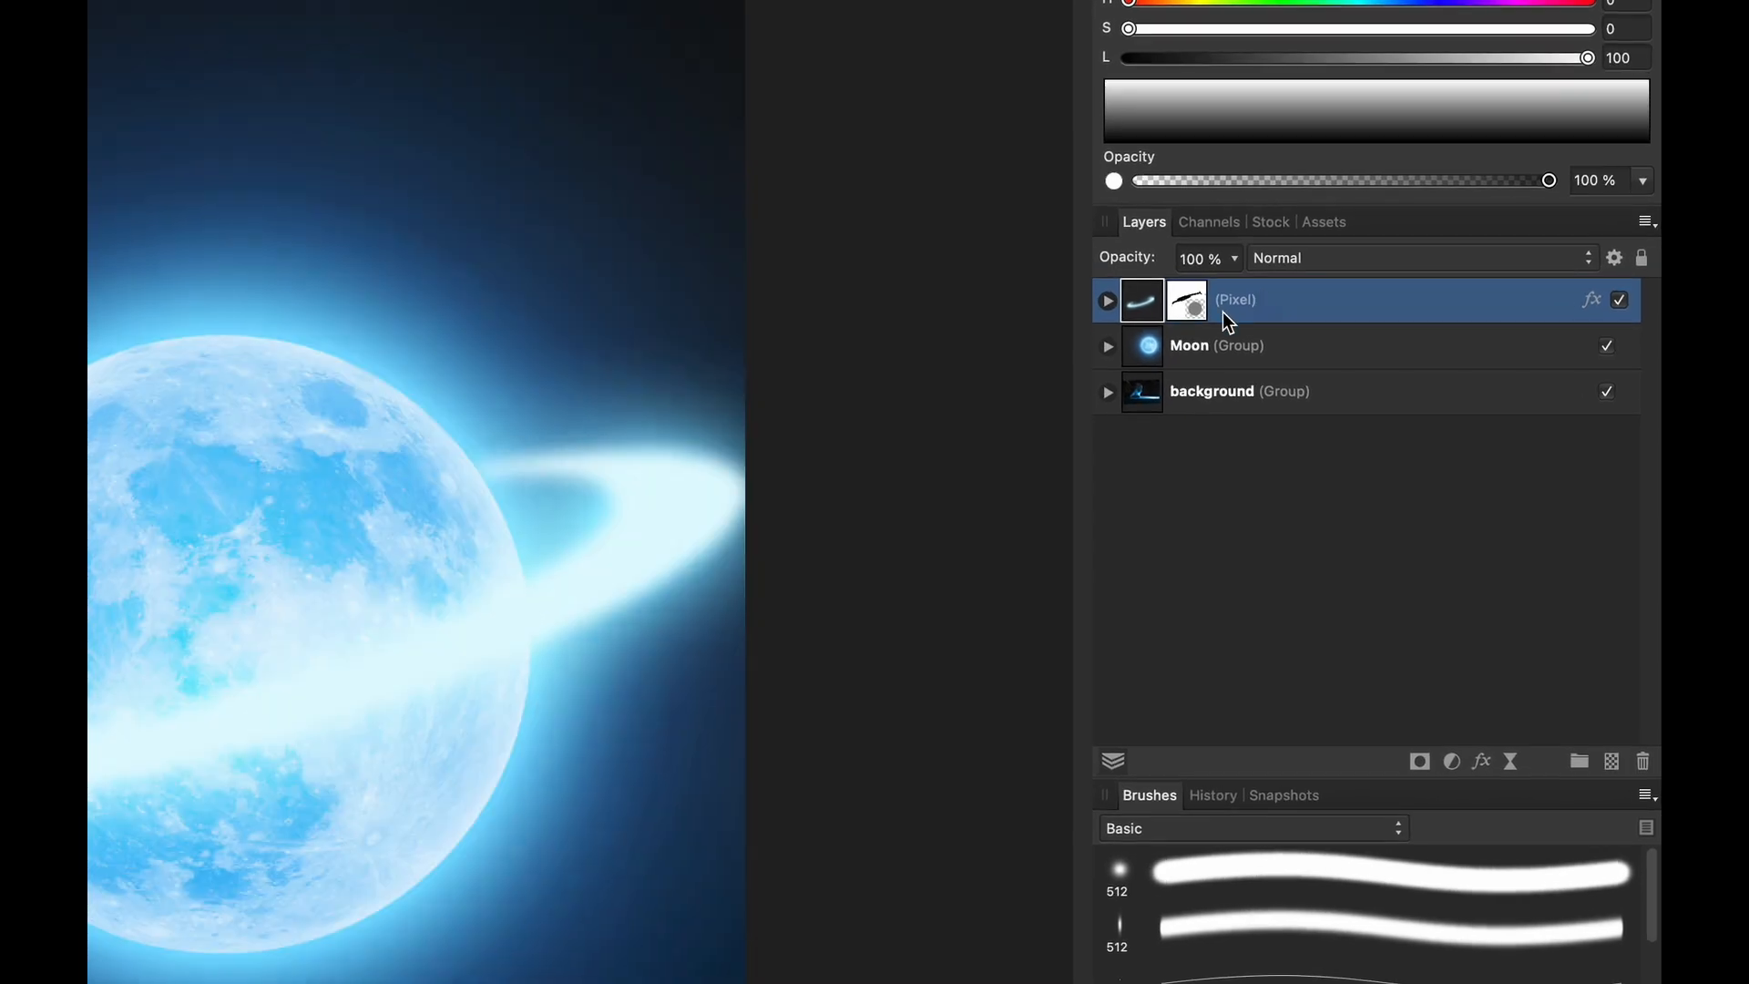
{"action": "double_click", "coordinate": [1237, 306]}
{"action": "type", "text": "ring"}
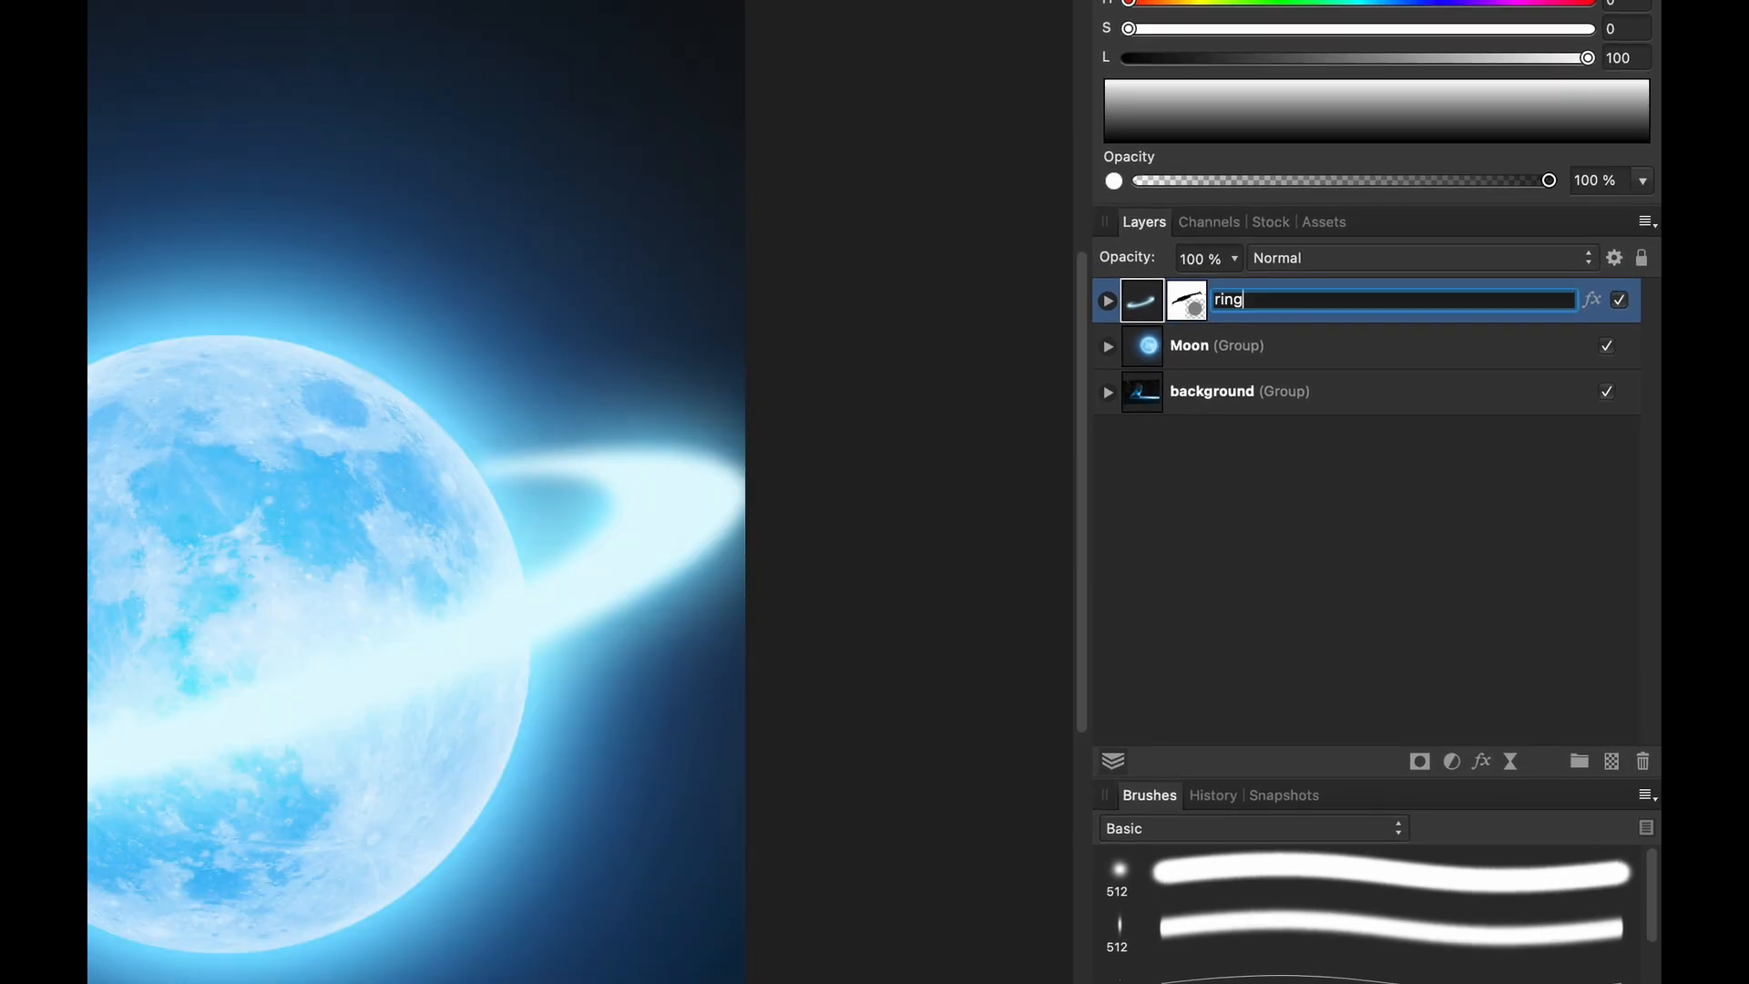
{"action": "key", "text": "Return"}
Group the ring layer with the Moon group and rename the new group "planet".
{"action": "left_click", "coordinate": [1272, 358], "text": "shift"}
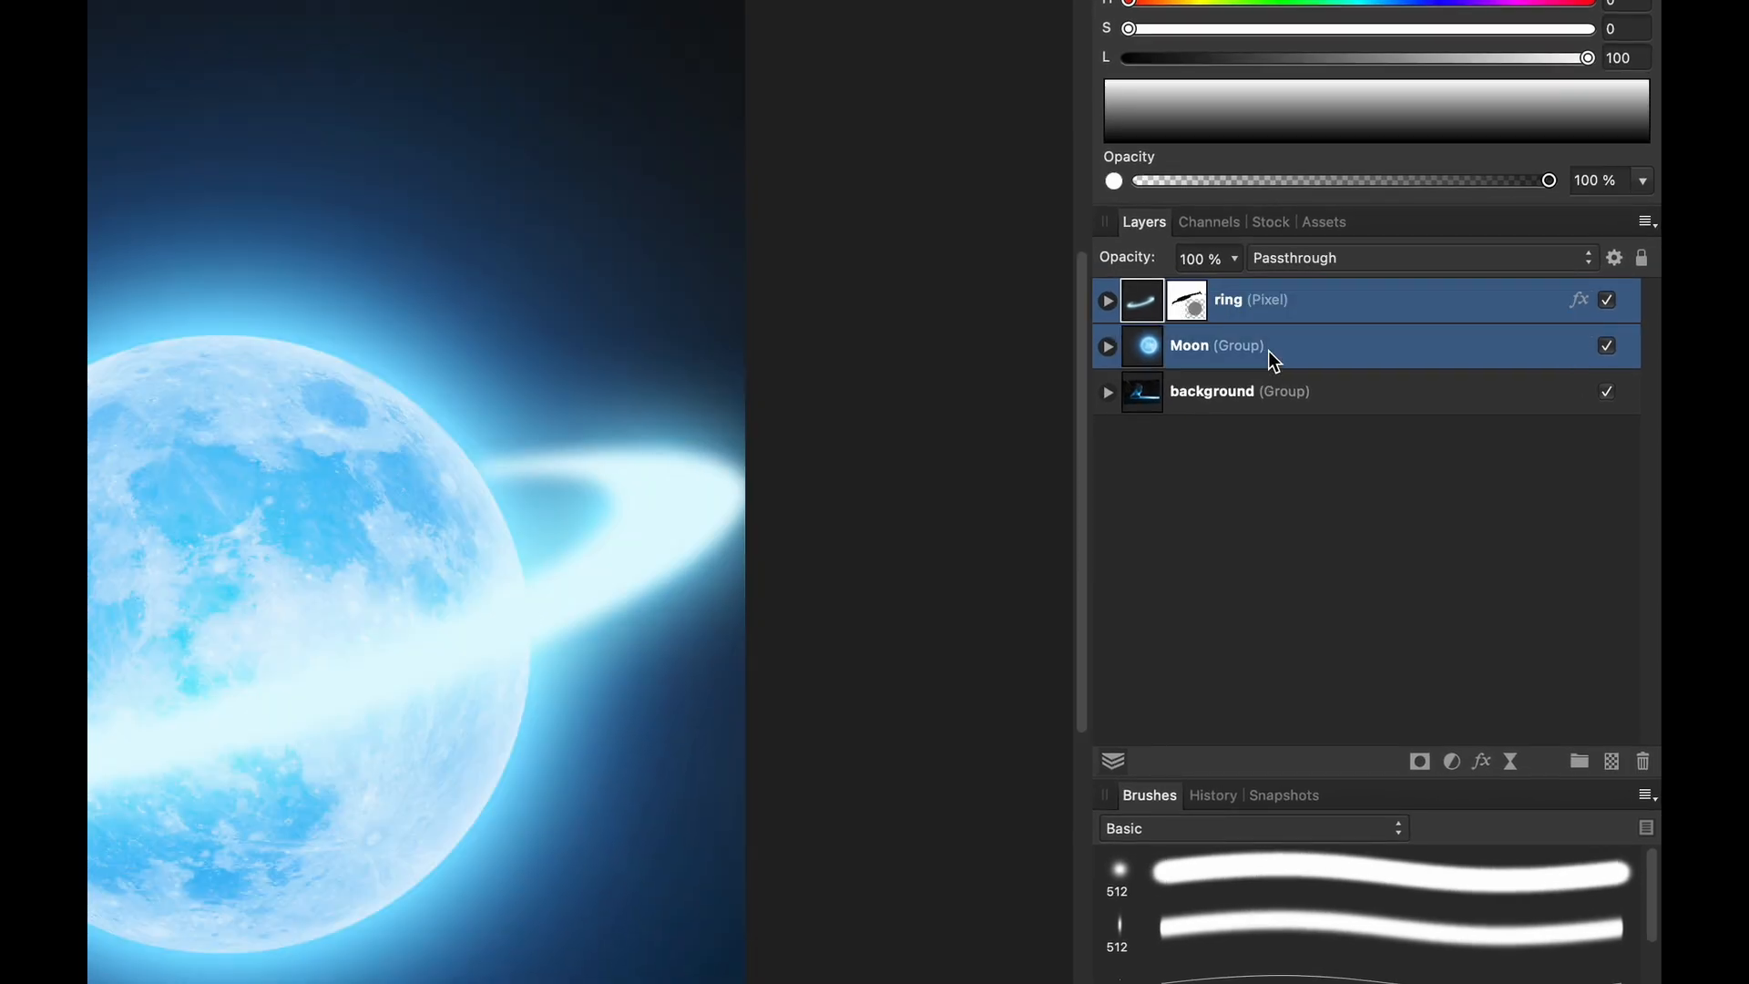
{"action": "key", "text": "super+g"}
{"action": "double_click", "coordinate": [1203, 304]}
{"action": "type", "text": "p"}
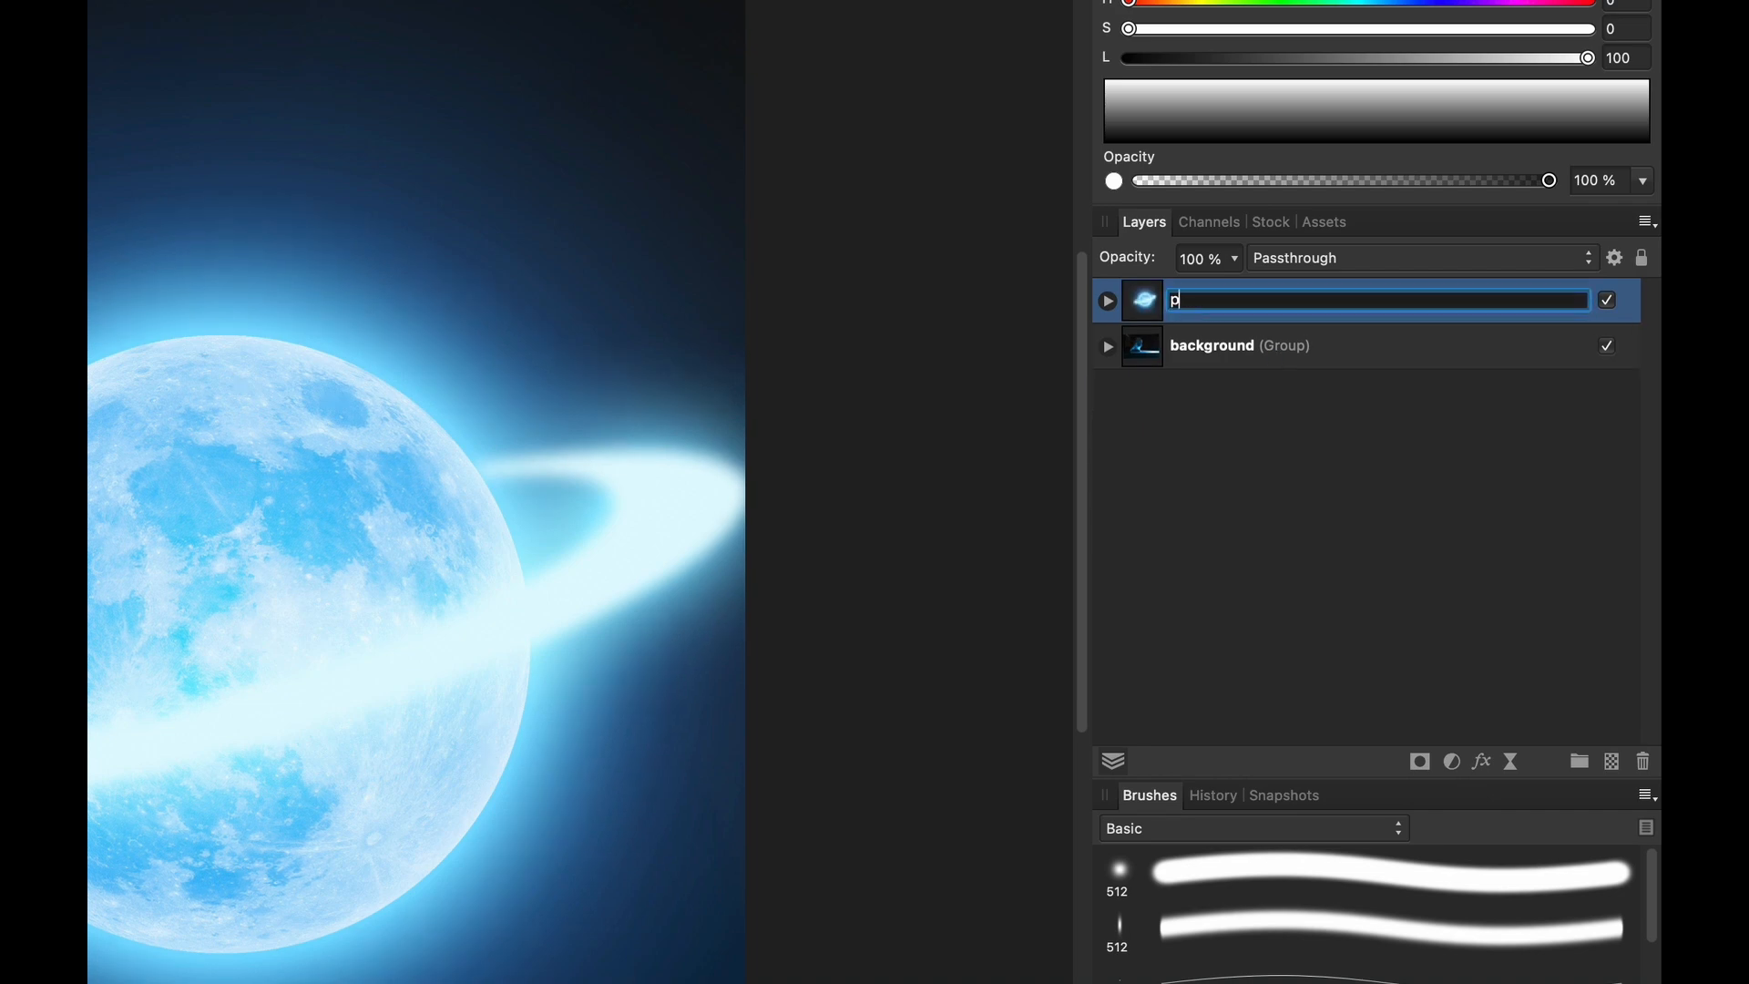
{"action": "type", "text": "lanet"}
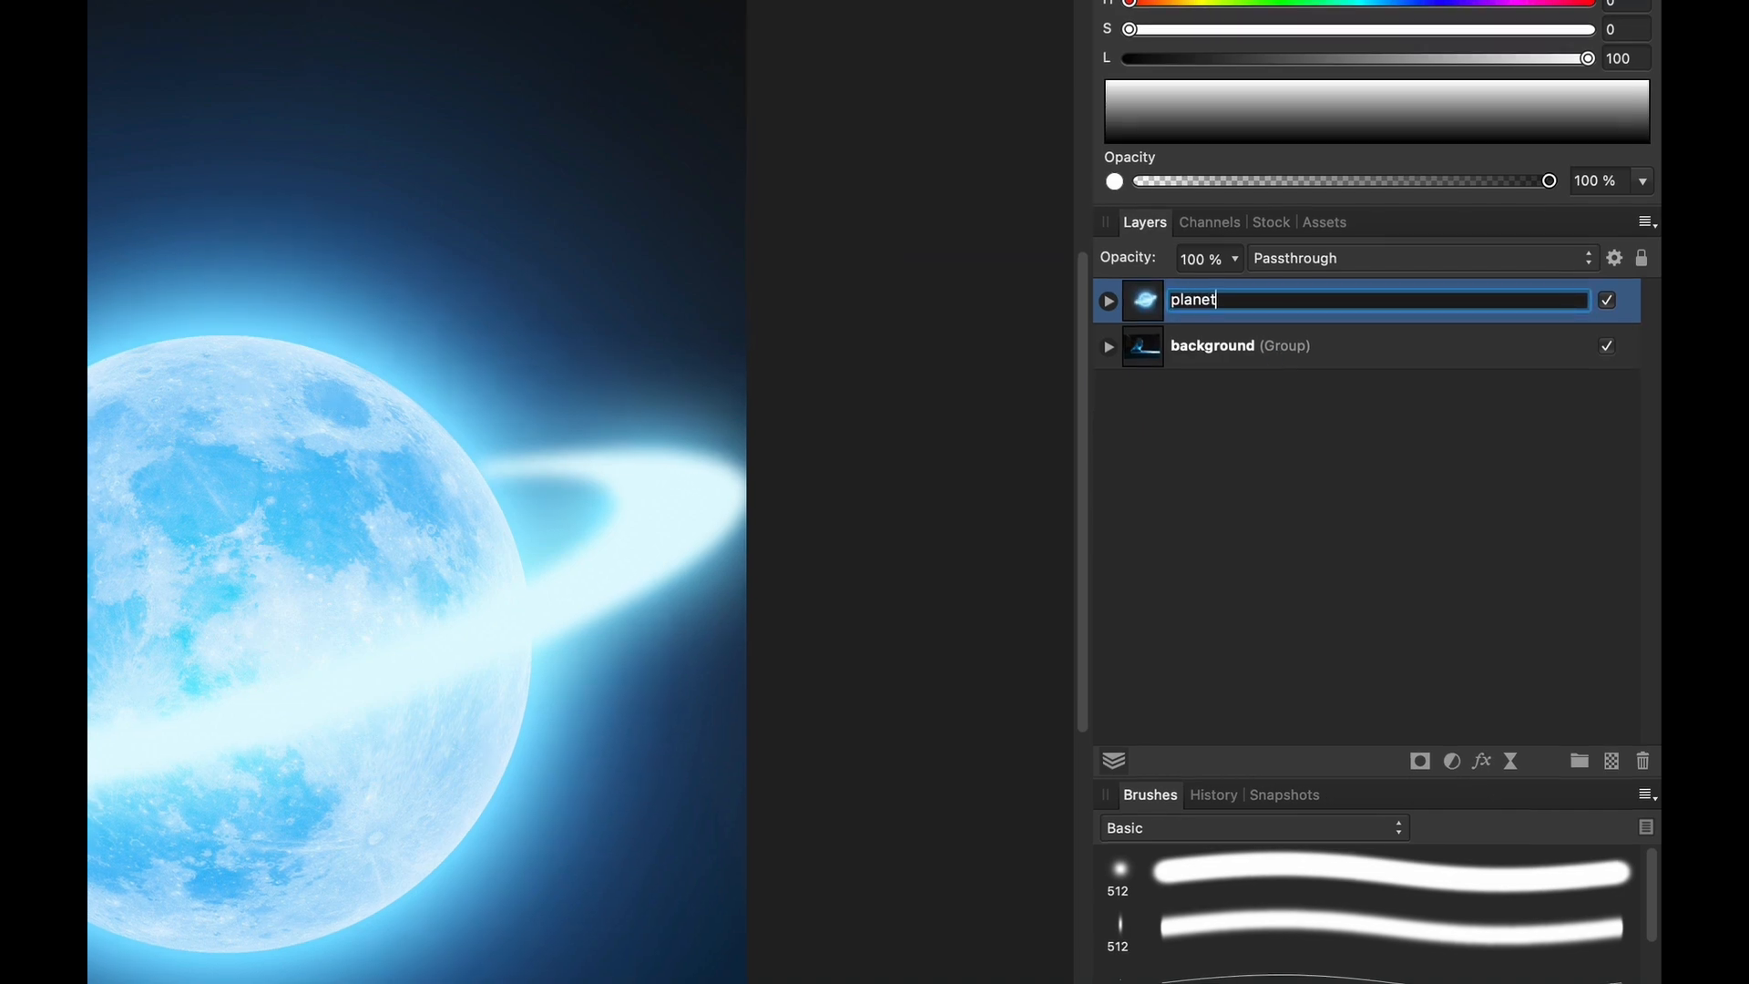
{"action": "key", "text": "super+Return"}
{"action": "key", "text": "super+0"}
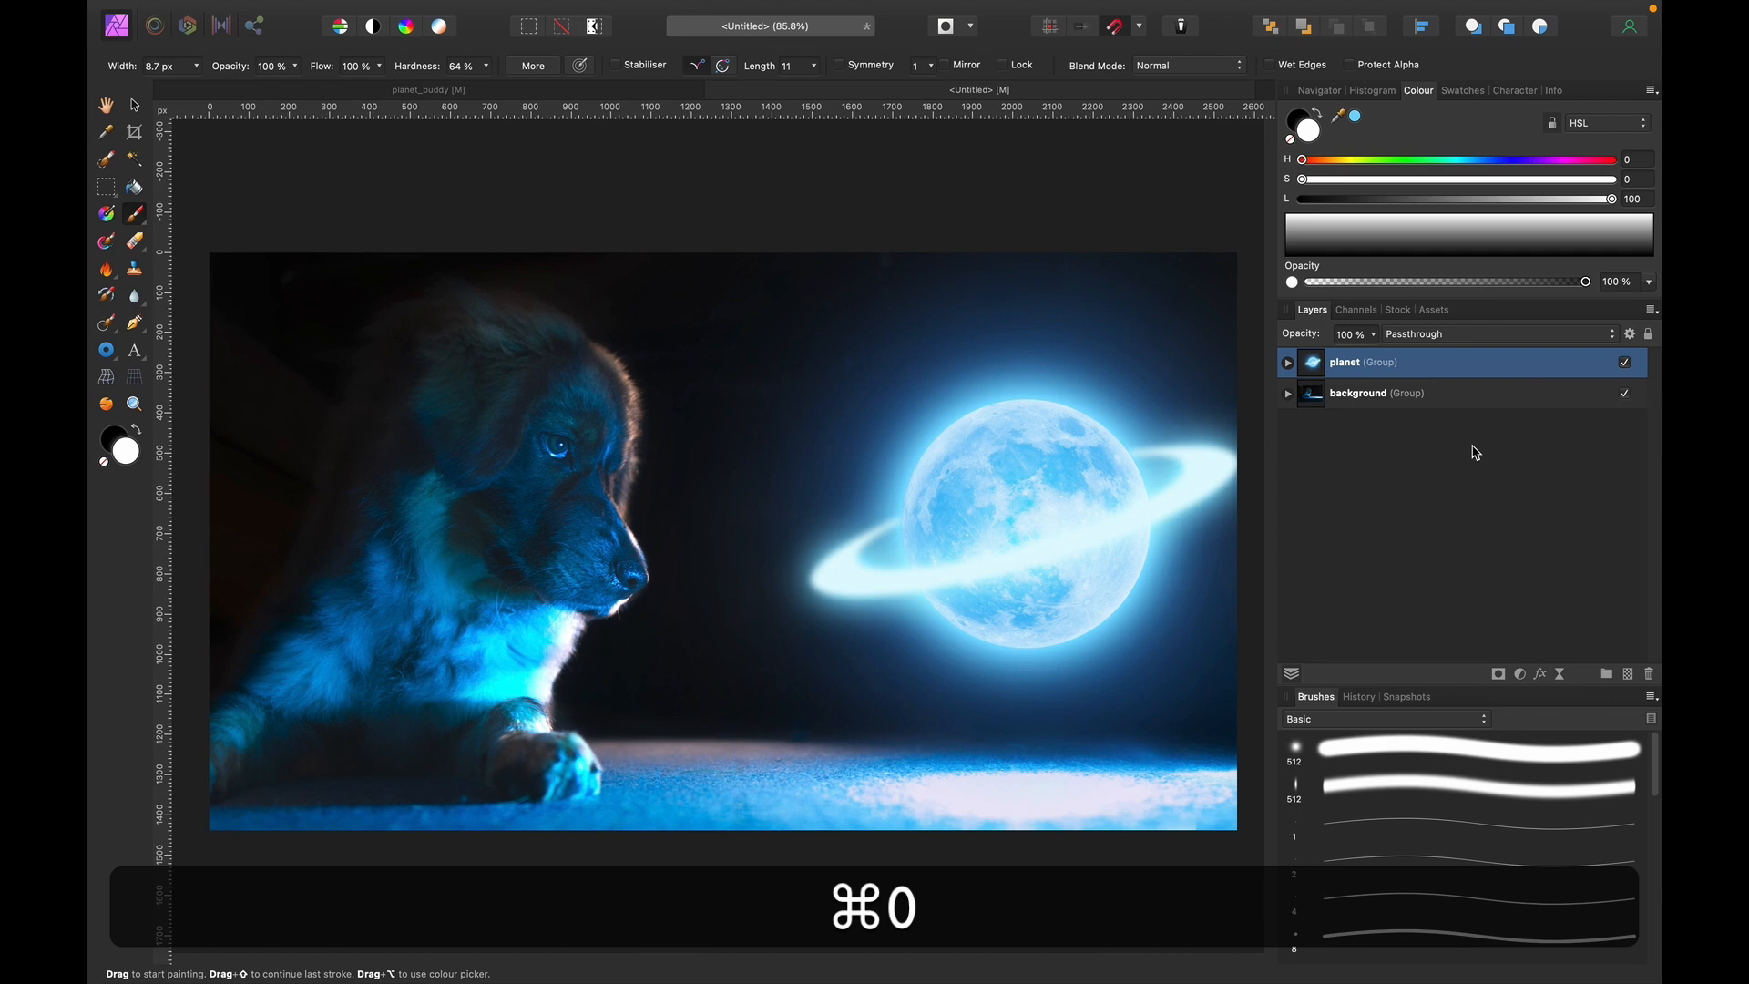
Add a pixel layer directly above the background group and pick the soft 180 px brush from IAMRENSI Cloud Brushes.
{"action": "left_click", "coordinate": [1467, 397]}
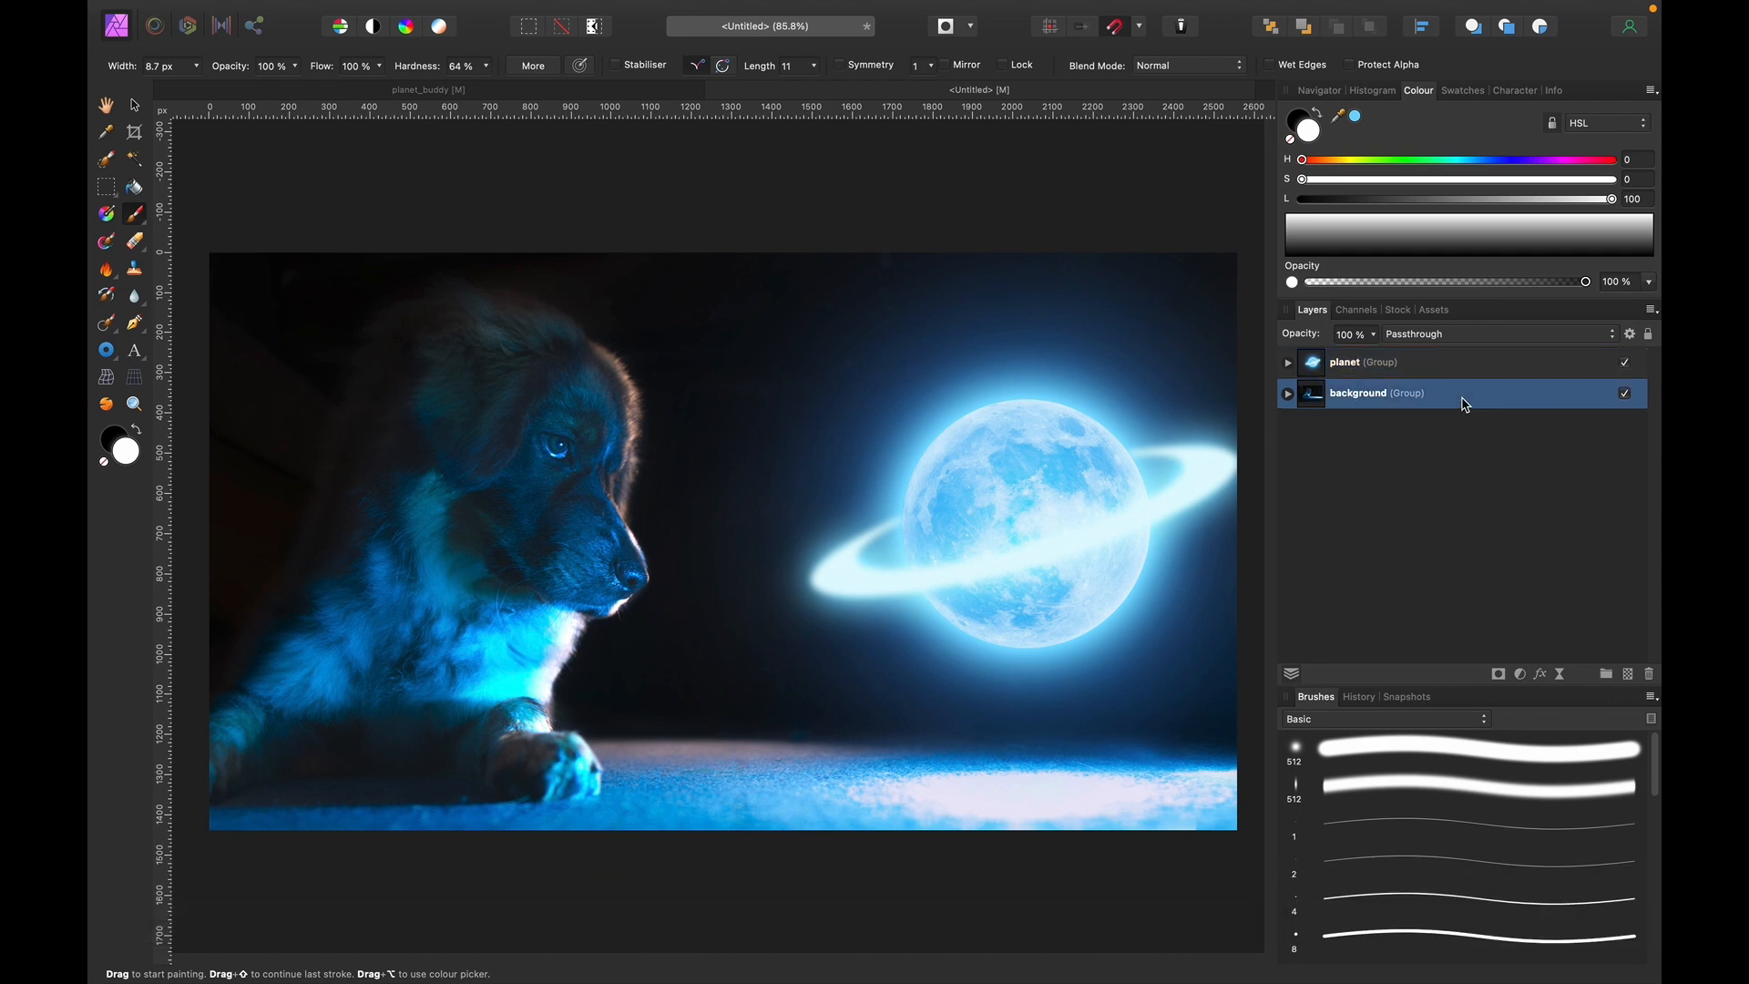
{"action": "left_click", "coordinate": [1629, 675]}
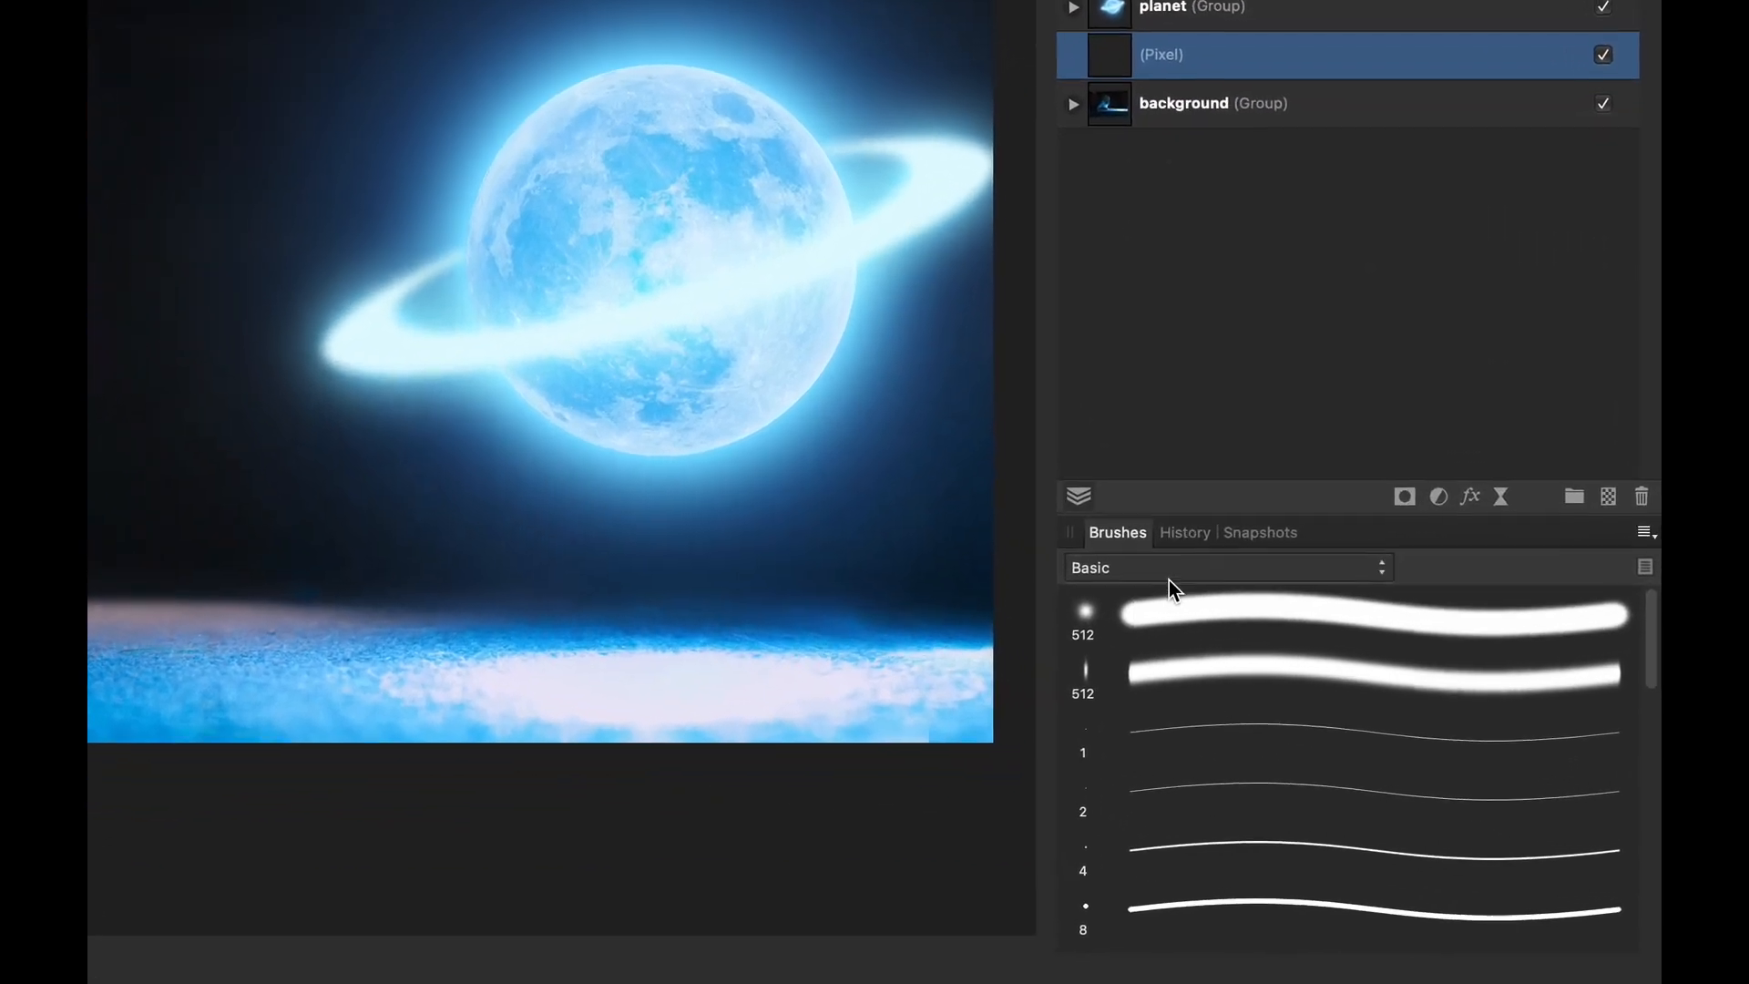
{"action": "left_click", "coordinate": [1356, 722]}
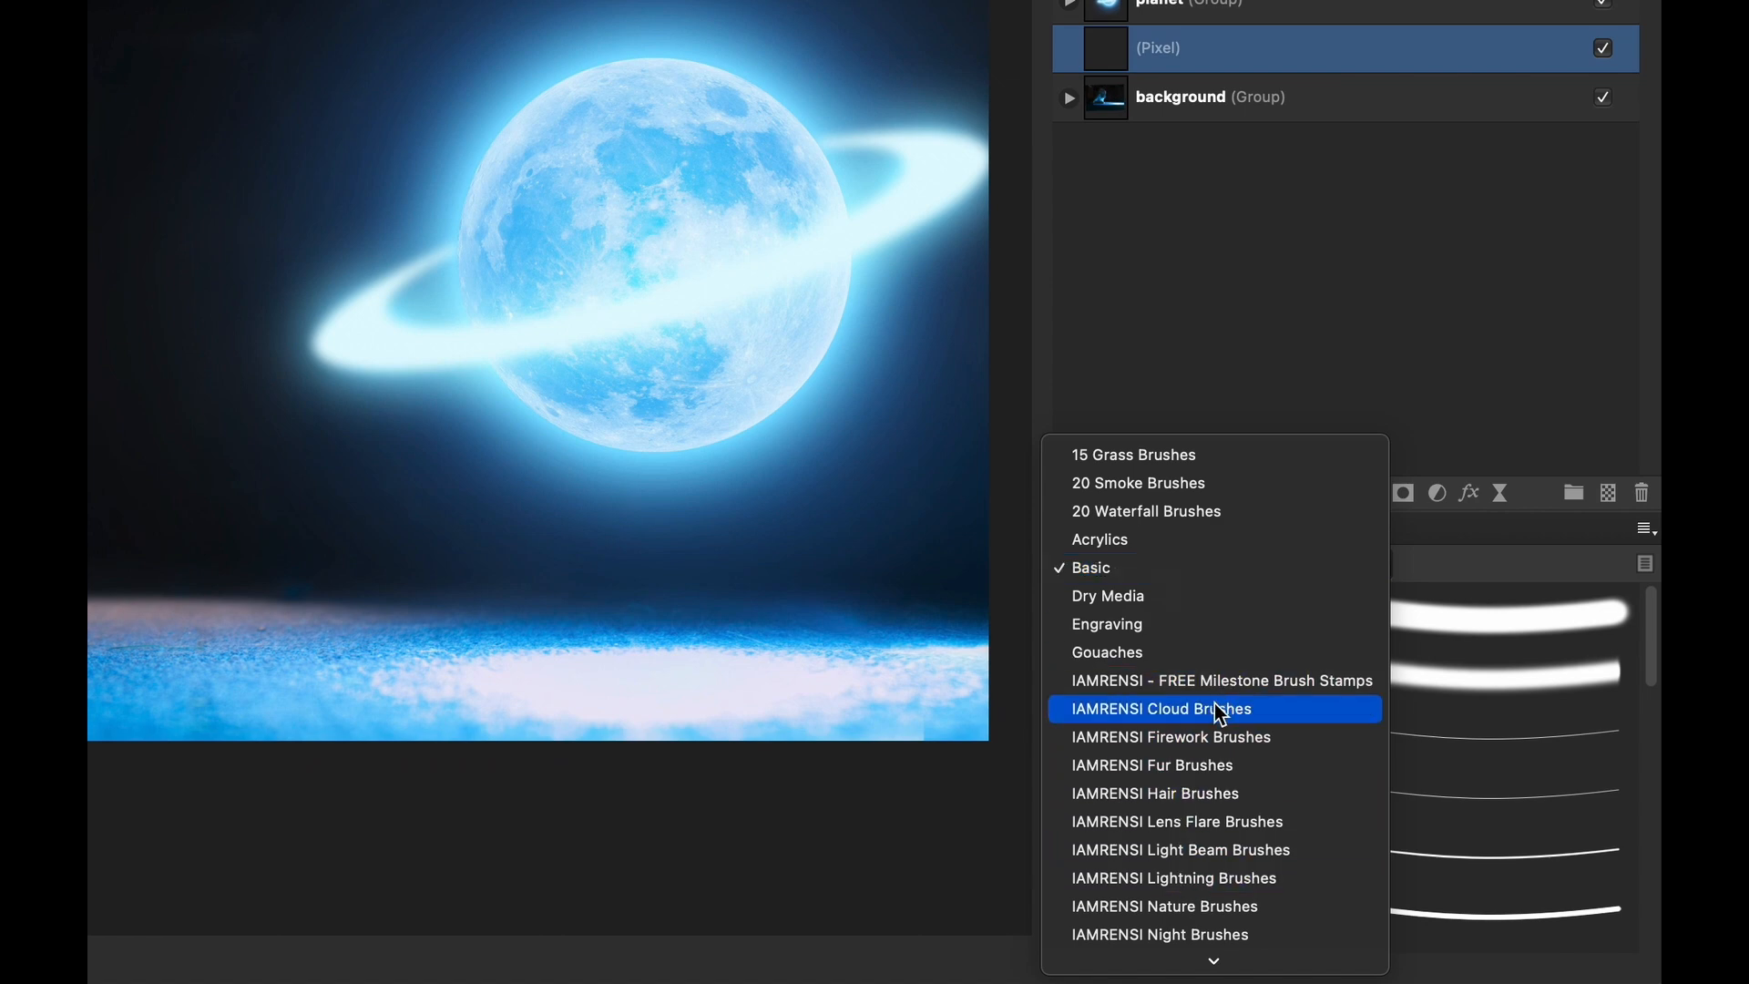
{"action": "left_click", "coordinate": [1131, 712]}
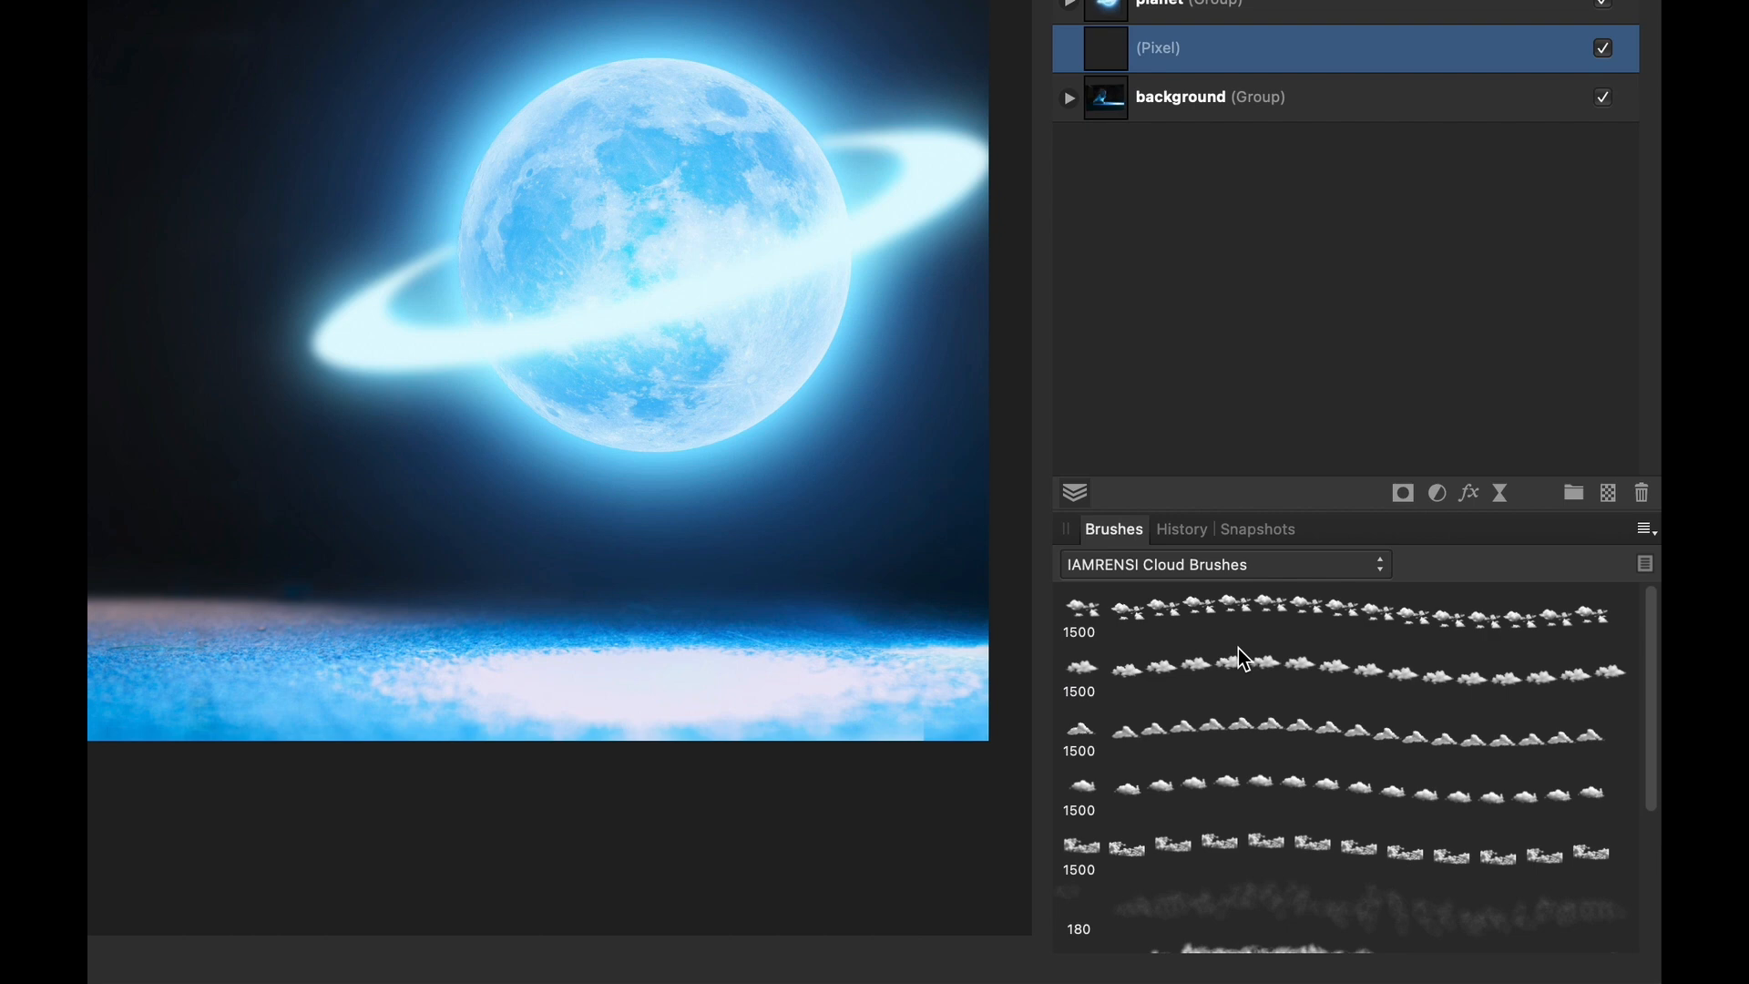
{"action": "scroll", "coordinate": [1245, 678], "scroll_direction": "down", "scroll_amount": 3}
{"action": "left_click", "coordinate": [1194, 729]}
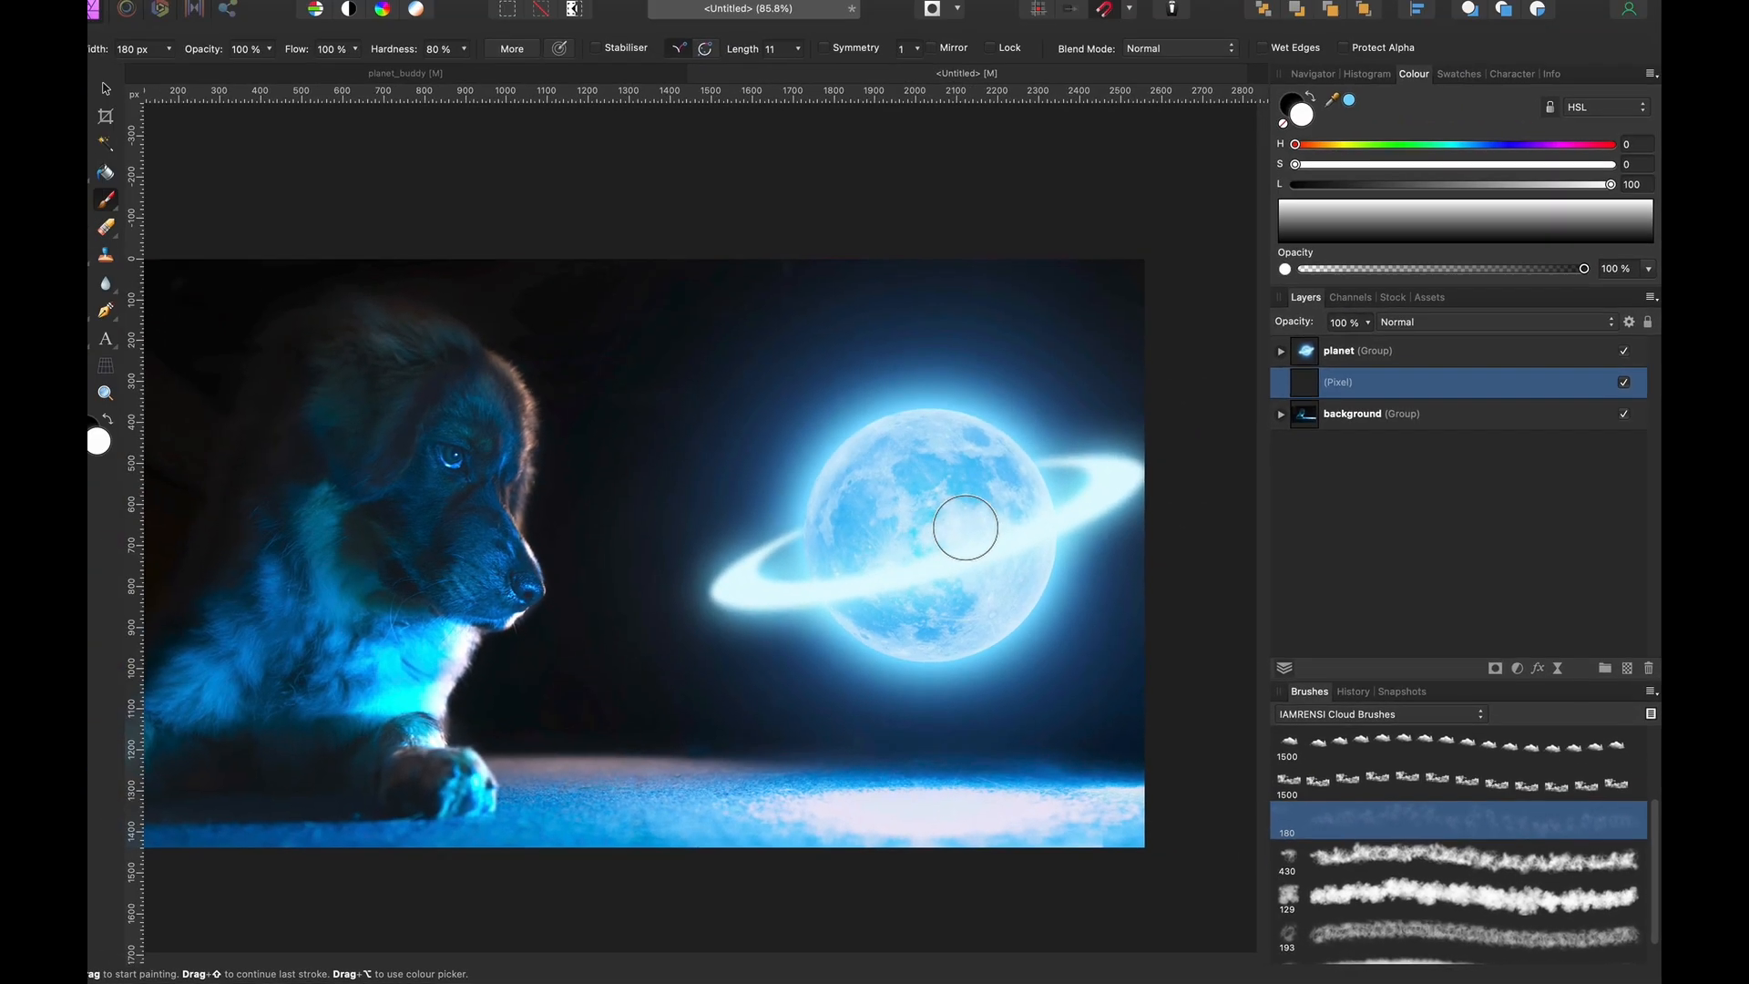
Enlarge the cloud brush to about 640 px and paint faint white clouds around the planet.
{"action": "key", "text": "bracketright"}
{"action": "key", "text": "bracketright"}
{"action": "key", "text": "bracketright"}
{"action": "key", "text": "bracketright"}
{"action": "key", "text": "bracketright"}
{"action": "key", "text": "bracketright"}
{"action": "key", "text": "bracketright"}
{"action": "key", "text": "bracketright"}
{"action": "key", "text": "bracketright"}
{"action": "key", "text": "bracketright"}
{"action": "key", "text": "bracketright"}
{"action": "key", "text": "bracketright"}
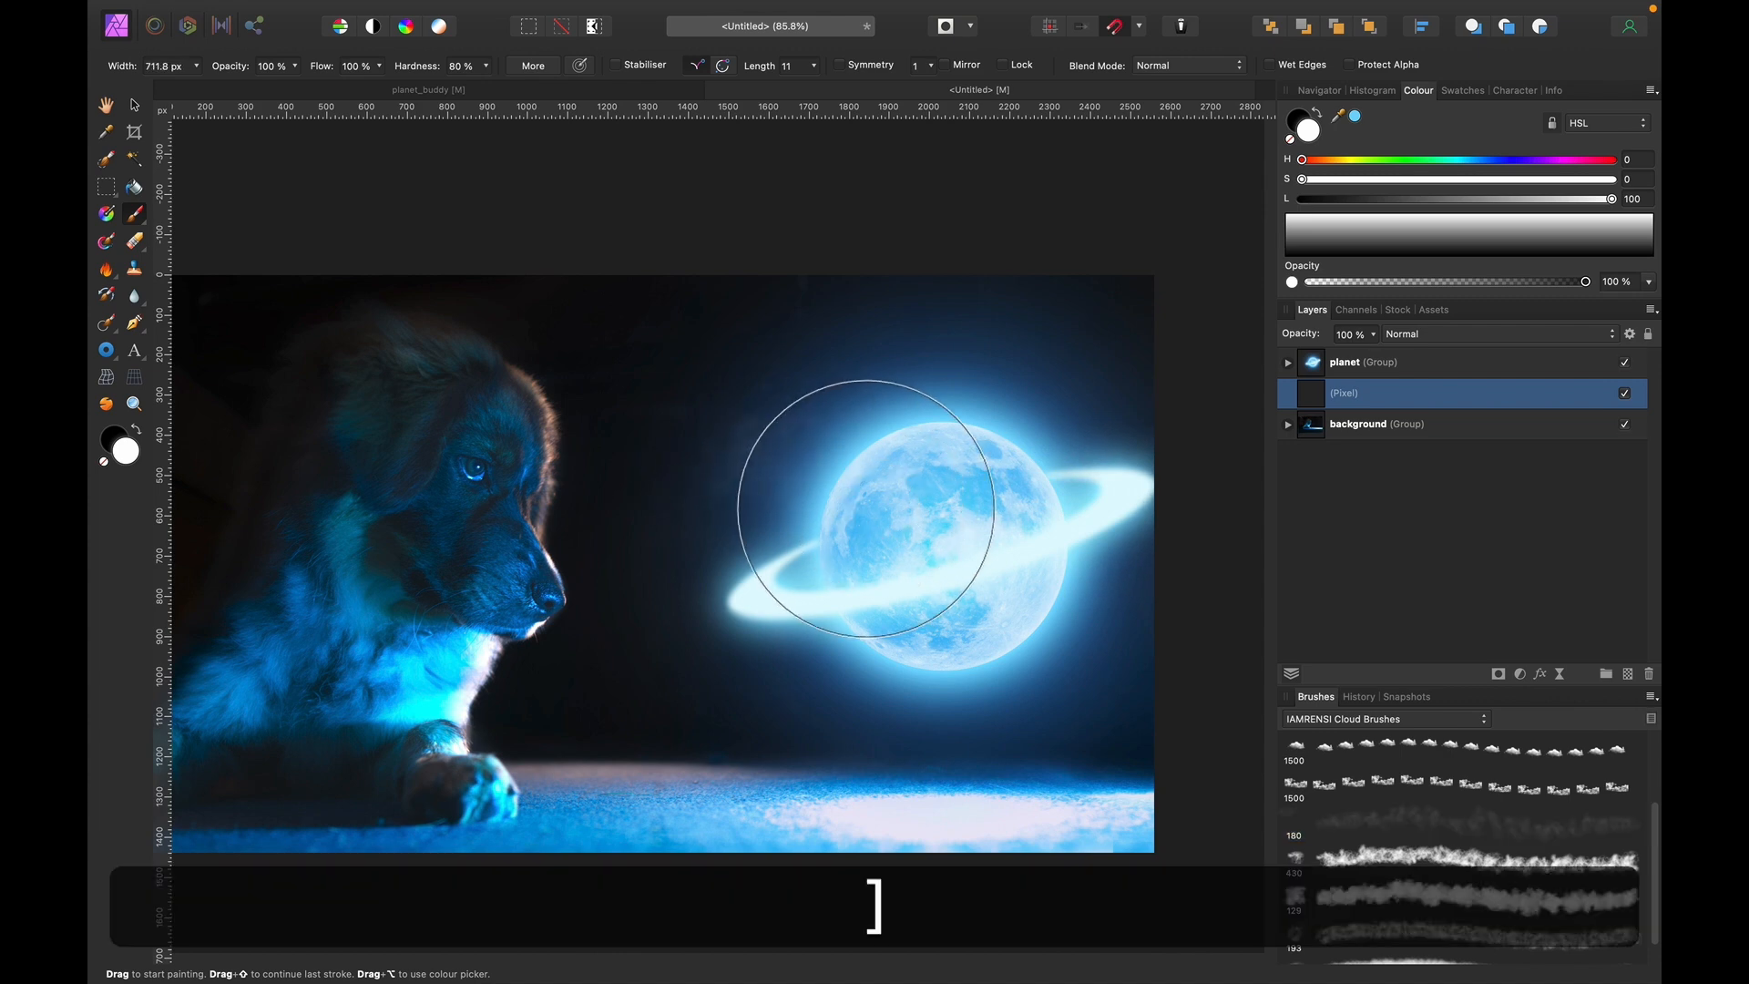
{"action": "key", "text": "bracketright"}
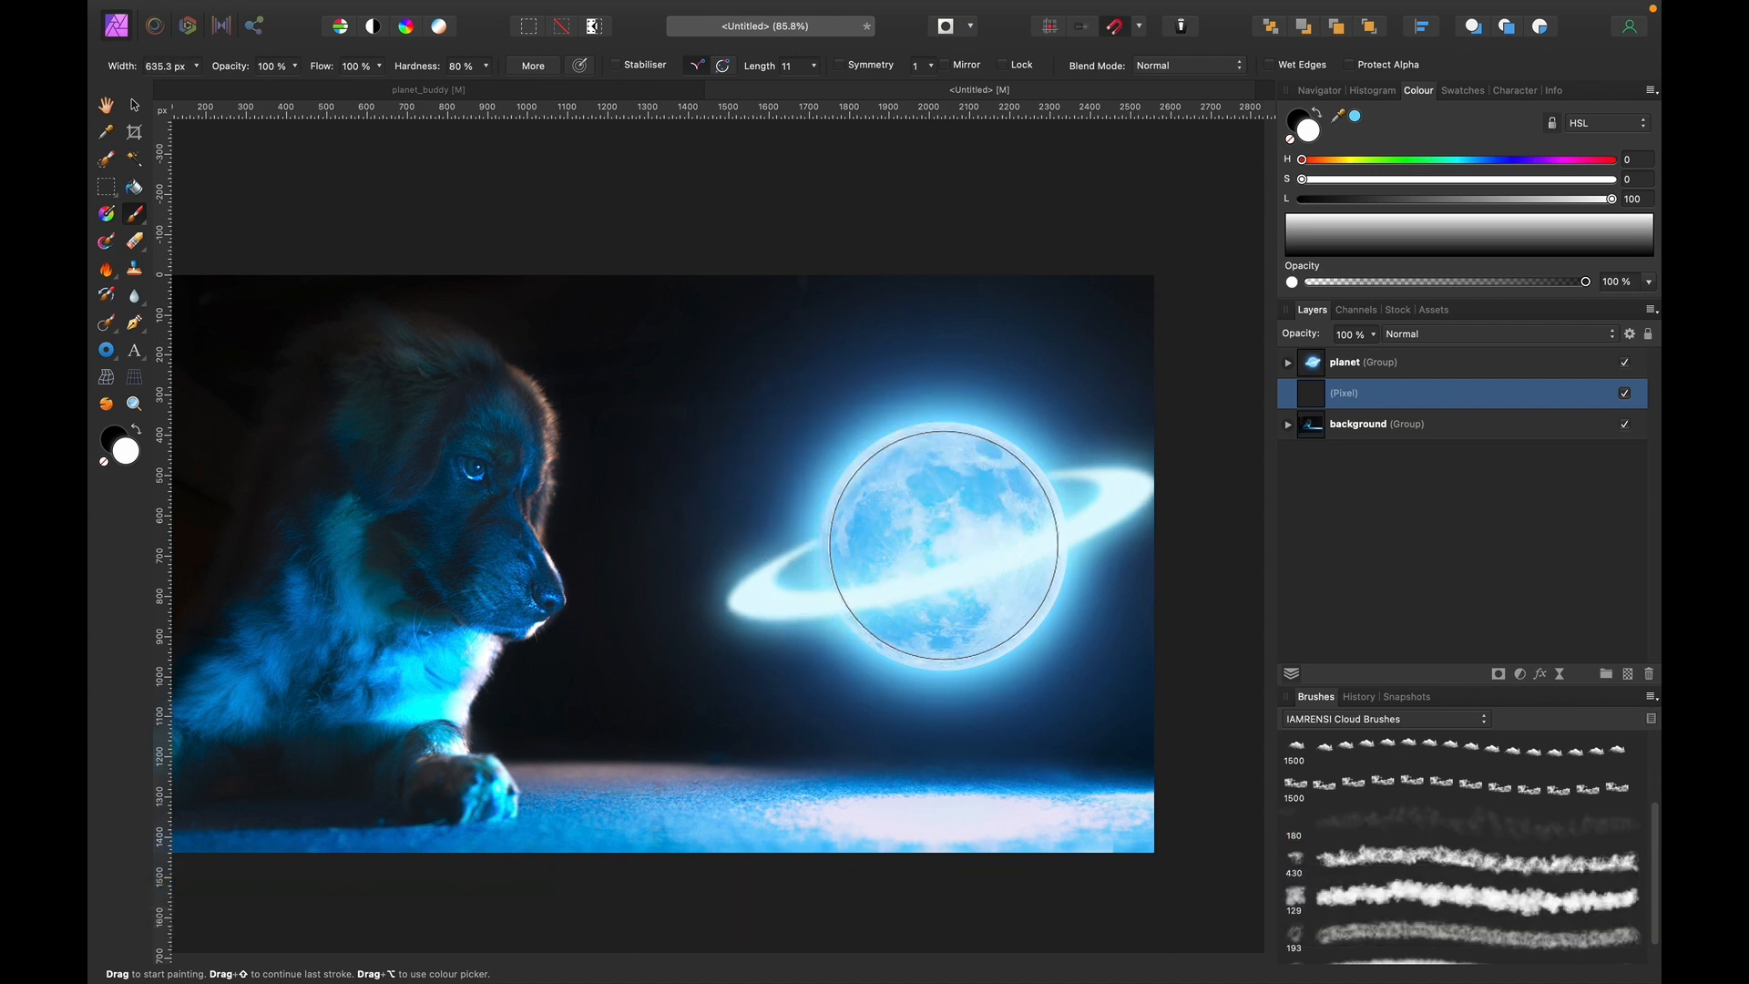
{"action": "mouse_move", "coordinate": [916, 638]}
{"action": "left_mouse_down"}
{"action": "mouse_move", "coordinate": [973, 481]}
{"action": "mouse_move", "coordinate": [1014, 590]}
{"action": "mouse_move", "coordinate": [922, 660]}
{"action": "mouse_move", "coordinate": [809, 592]}
{"action": "mouse_move", "coordinate": [939, 521]}
{"action": "mouse_move", "coordinate": [825, 663]}
{"action": "mouse_move", "coordinate": [986, 481]}
{"action": "mouse_move", "coordinate": [974, 470]}
{"action": "mouse_move", "coordinate": [992, 657]}
{"action": "left_mouse_up"}
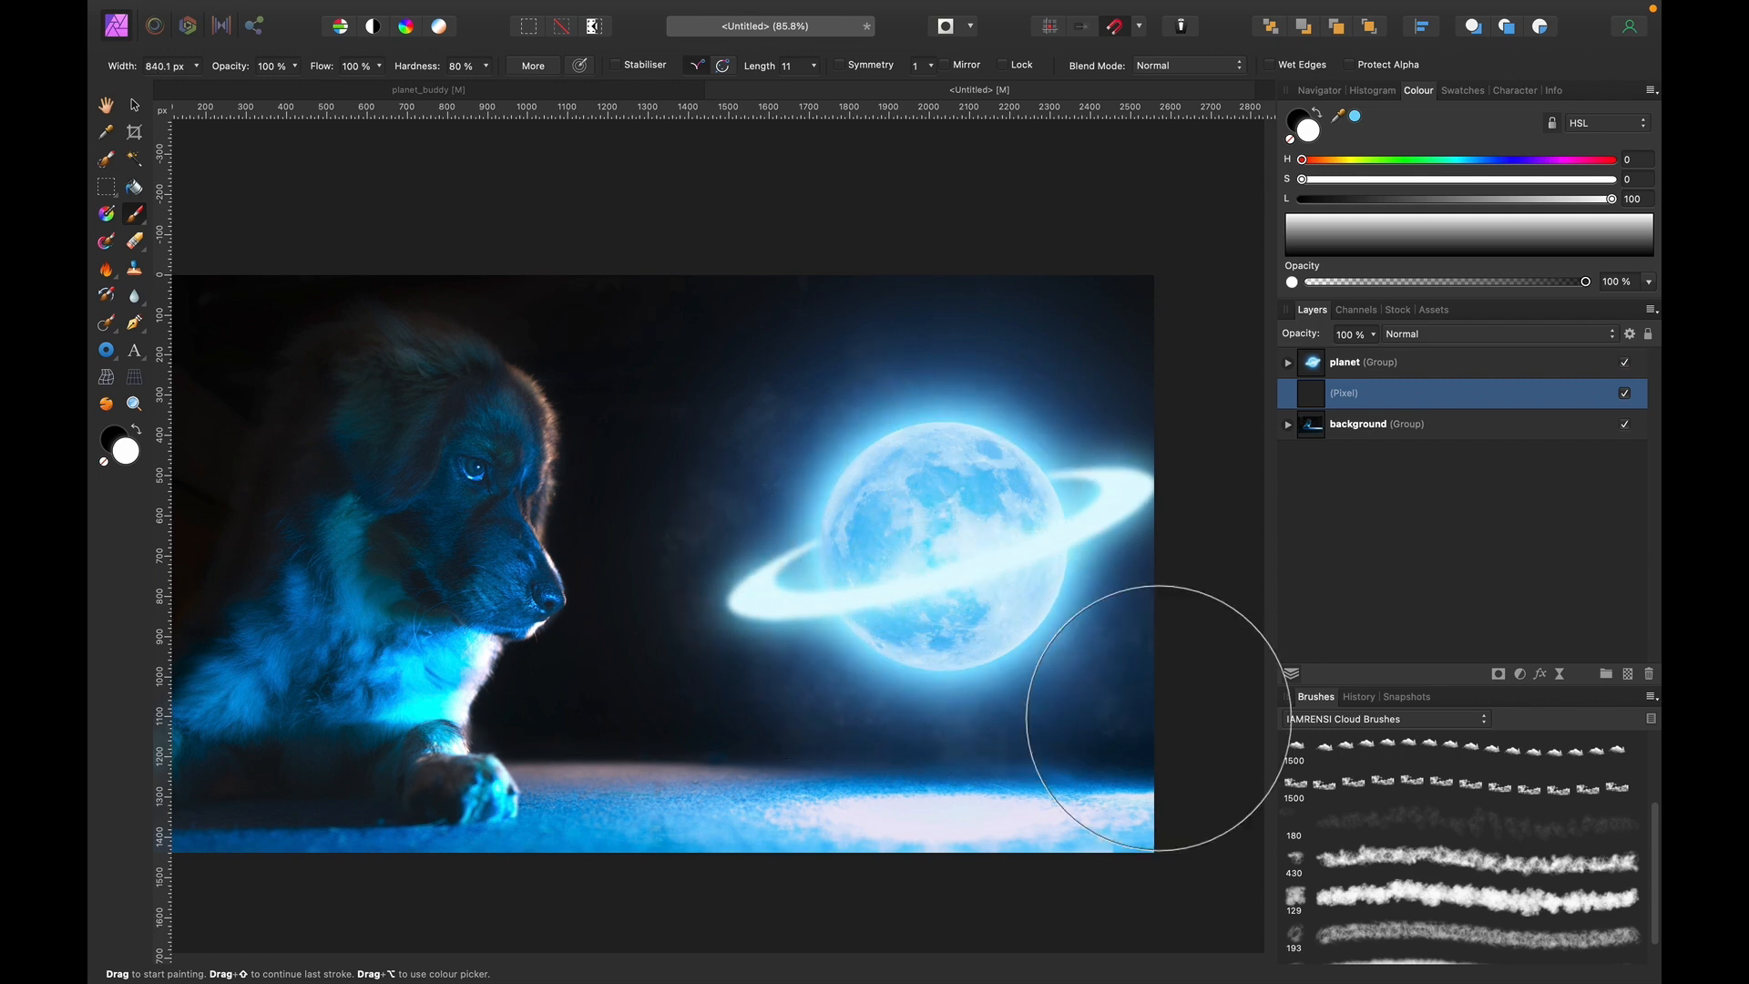
Increase the cloud brush to about 944 px and paint more clouds around the planet and across the sky above it.
{"action": "key", "text": "bracketright"}
{"action": "key", "text": "bracketright"}
{"action": "key", "text": "bracketright"}
{"action": "key", "text": "bracketright"}
{"action": "key", "text": "bracketright"}
{"action": "key", "text": "bracketright"}
{"action": "key", "text": "bracketleft"}
{"action": "key", "text": "bracketleft"}
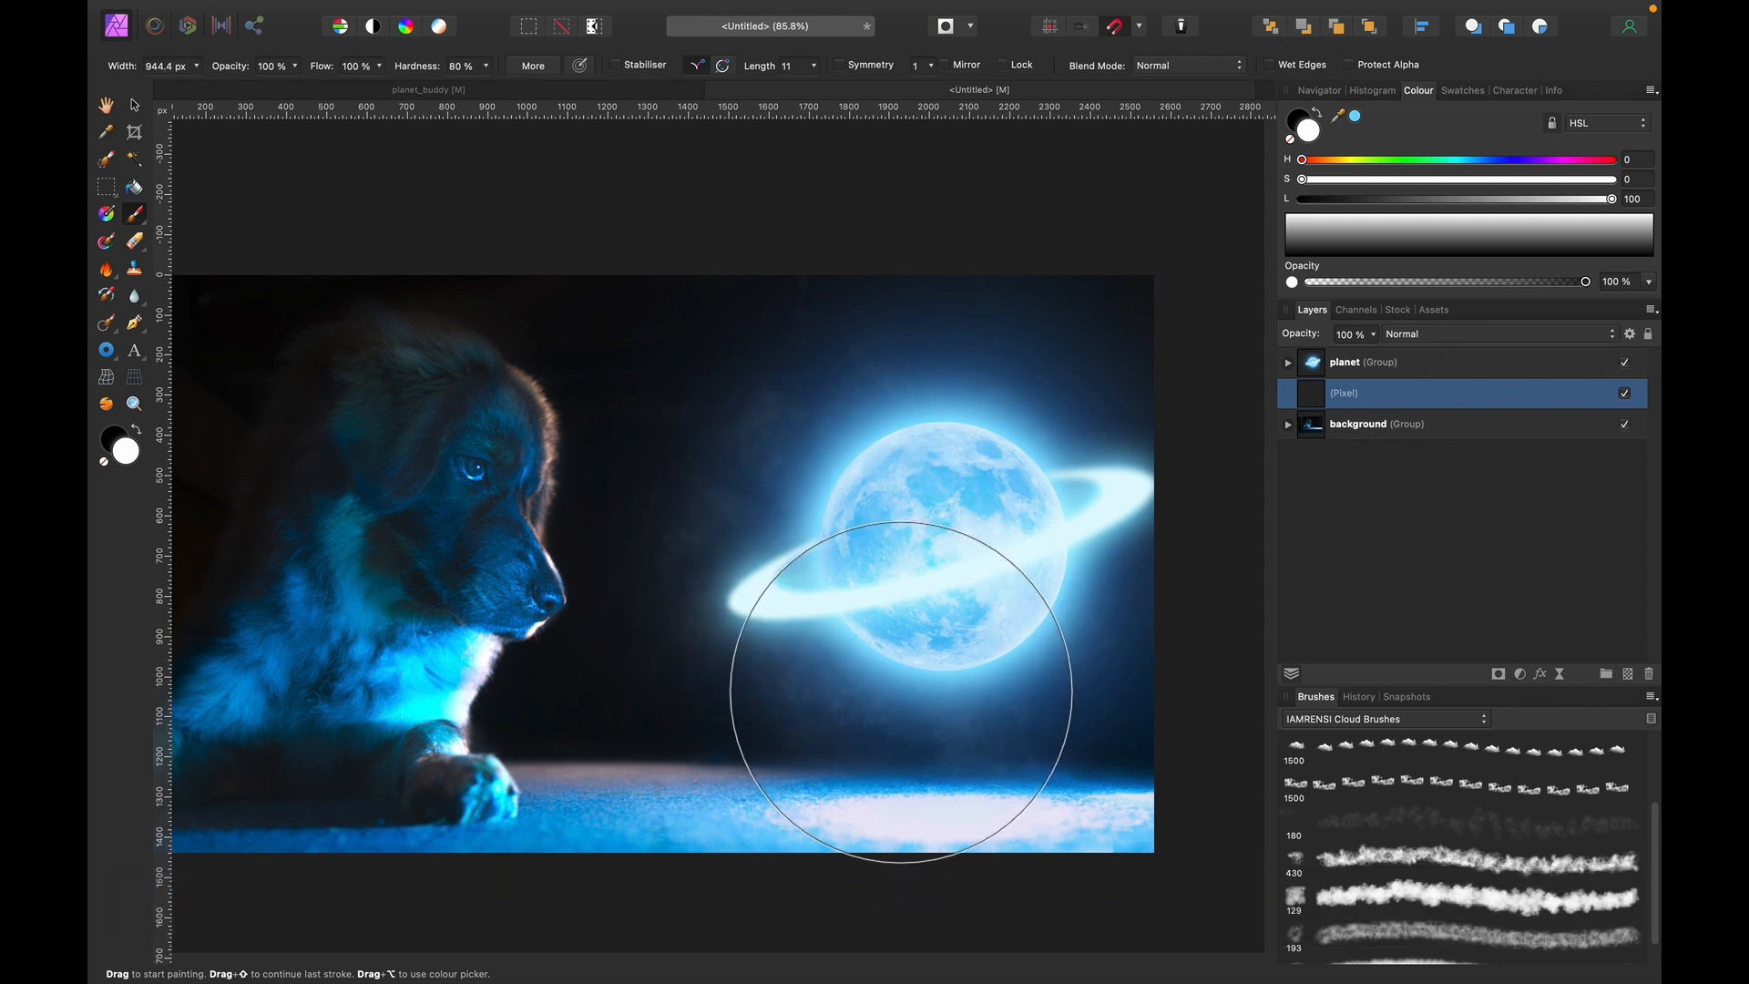
{"action": "mouse_move", "coordinate": [886, 454]}
{"action": "left_mouse_down"}
{"action": "mouse_move", "coordinate": [835, 371]}
{"action": "mouse_move", "coordinate": [1026, 480]}
{"action": "mouse_move", "coordinate": [1035, 512]}
{"action": "left_mouse_up"}
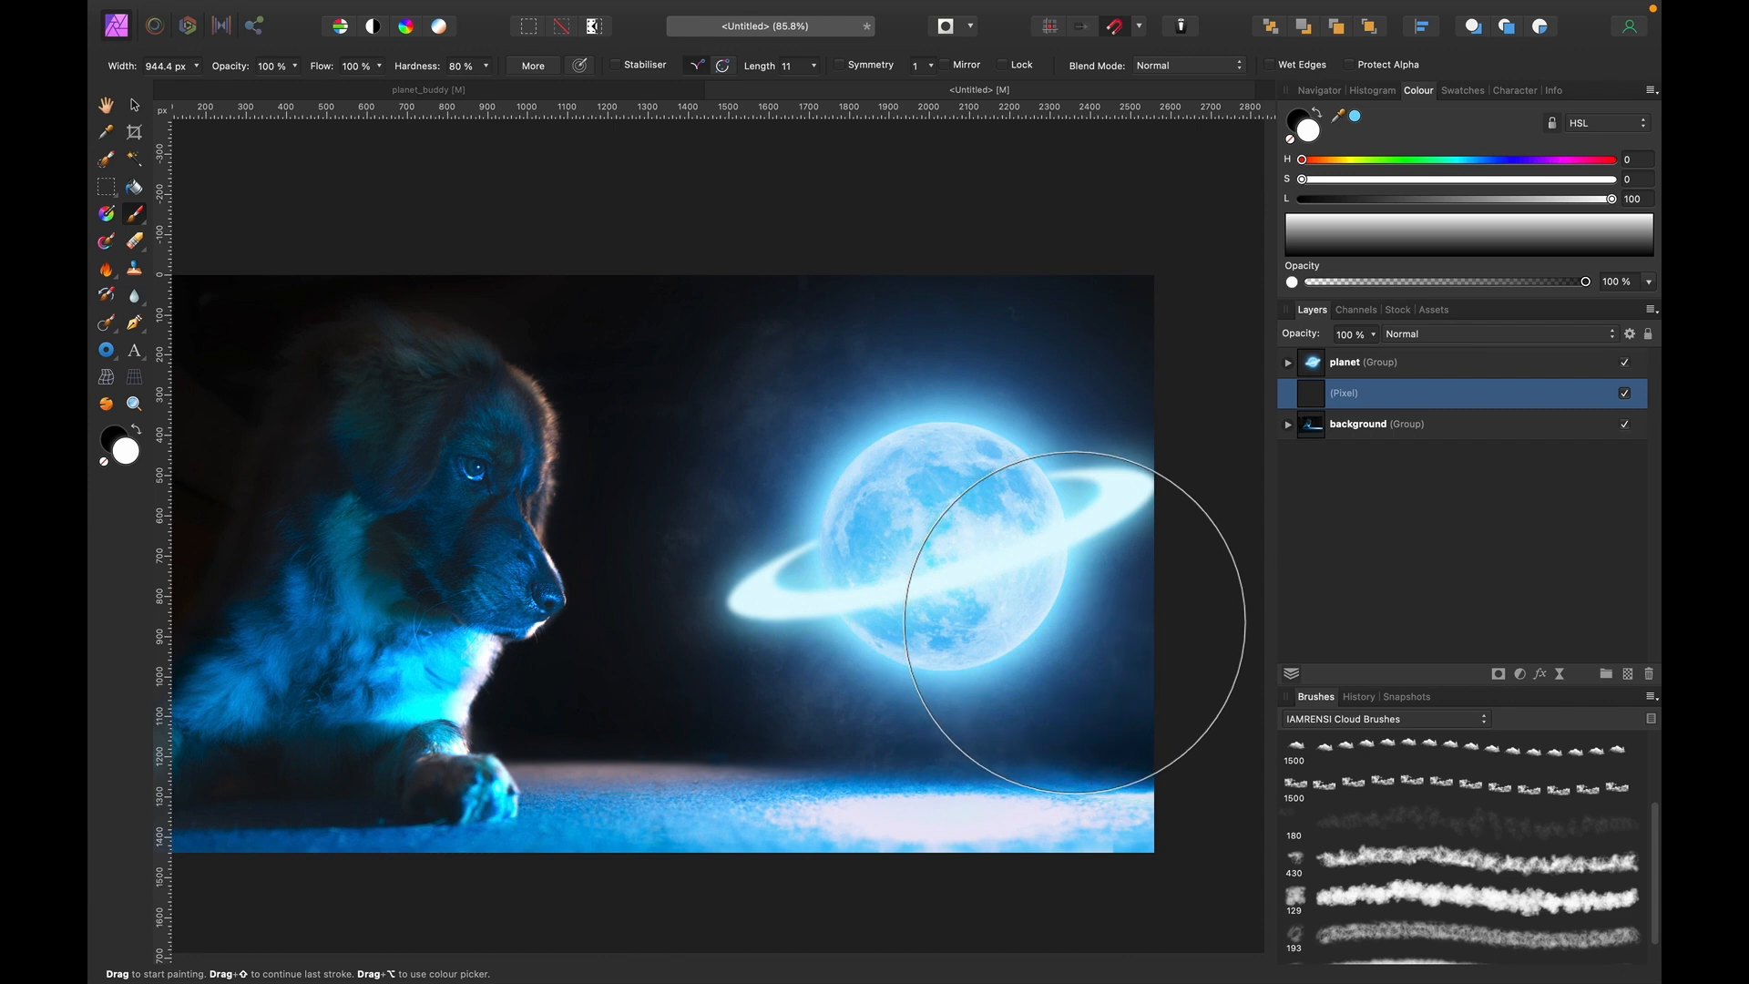
{"action": "mouse_move", "coordinate": [1168, 442]}
{"action": "left_mouse_down"}
{"action": "mouse_move", "coordinate": [1095, 331]}
{"action": "mouse_move", "coordinate": [999, 330]}
{"action": "mouse_move", "coordinate": [1230, 601]}
{"action": "mouse_move", "coordinate": [1172, 736]}
{"action": "mouse_move", "coordinate": [1158, 397]}
{"action": "mouse_move", "coordinate": [1030, 768]}
{"action": "mouse_move", "coordinate": [946, 847]}
{"action": "mouse_move", "coordinate": [1150, 631]}
{"action": "mouse_move", "coordinate": [1103, 783]}
{"action": "mouse_move", "coordinate": [1148, 322]}
{"action": "mouse_move", "coordinate": [1220, 631]}
{"action": "mouse_move", "coordinate": [1094, 615]}
{"action": "mouse_move", "coordinate": [918, 320]}
{"action": "mouse_move", "coordinate": [965, 394]}
{"action": "mouse_move", "coordinate": [937, 359]}
{"action": "left_mouse_up"}
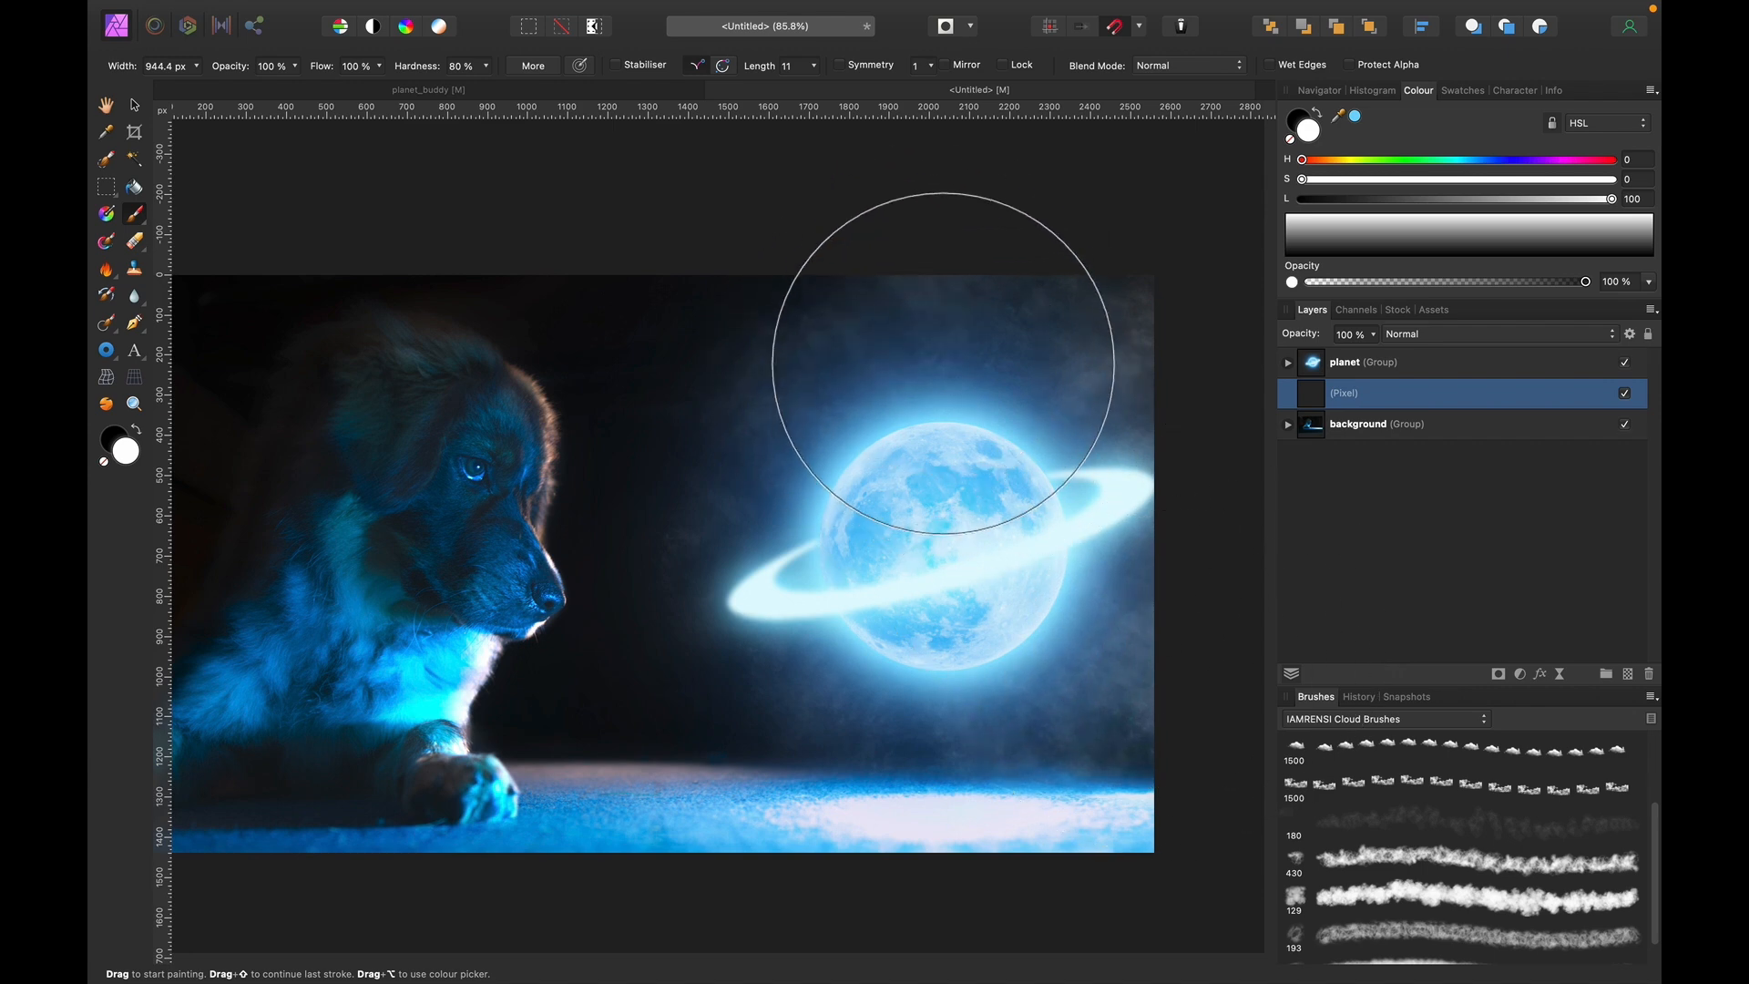
Paint haze between the puppy and the planet with a 1404 px brush, and lower the cloud layer's opacity to 36 %.
{"action": "key", "text": "]"}
{"action": "key", "text": "]"}
{"action": "key", "text": "]"}
{"action": "key", "text": "]"}
{"action": "key", "text": "["}
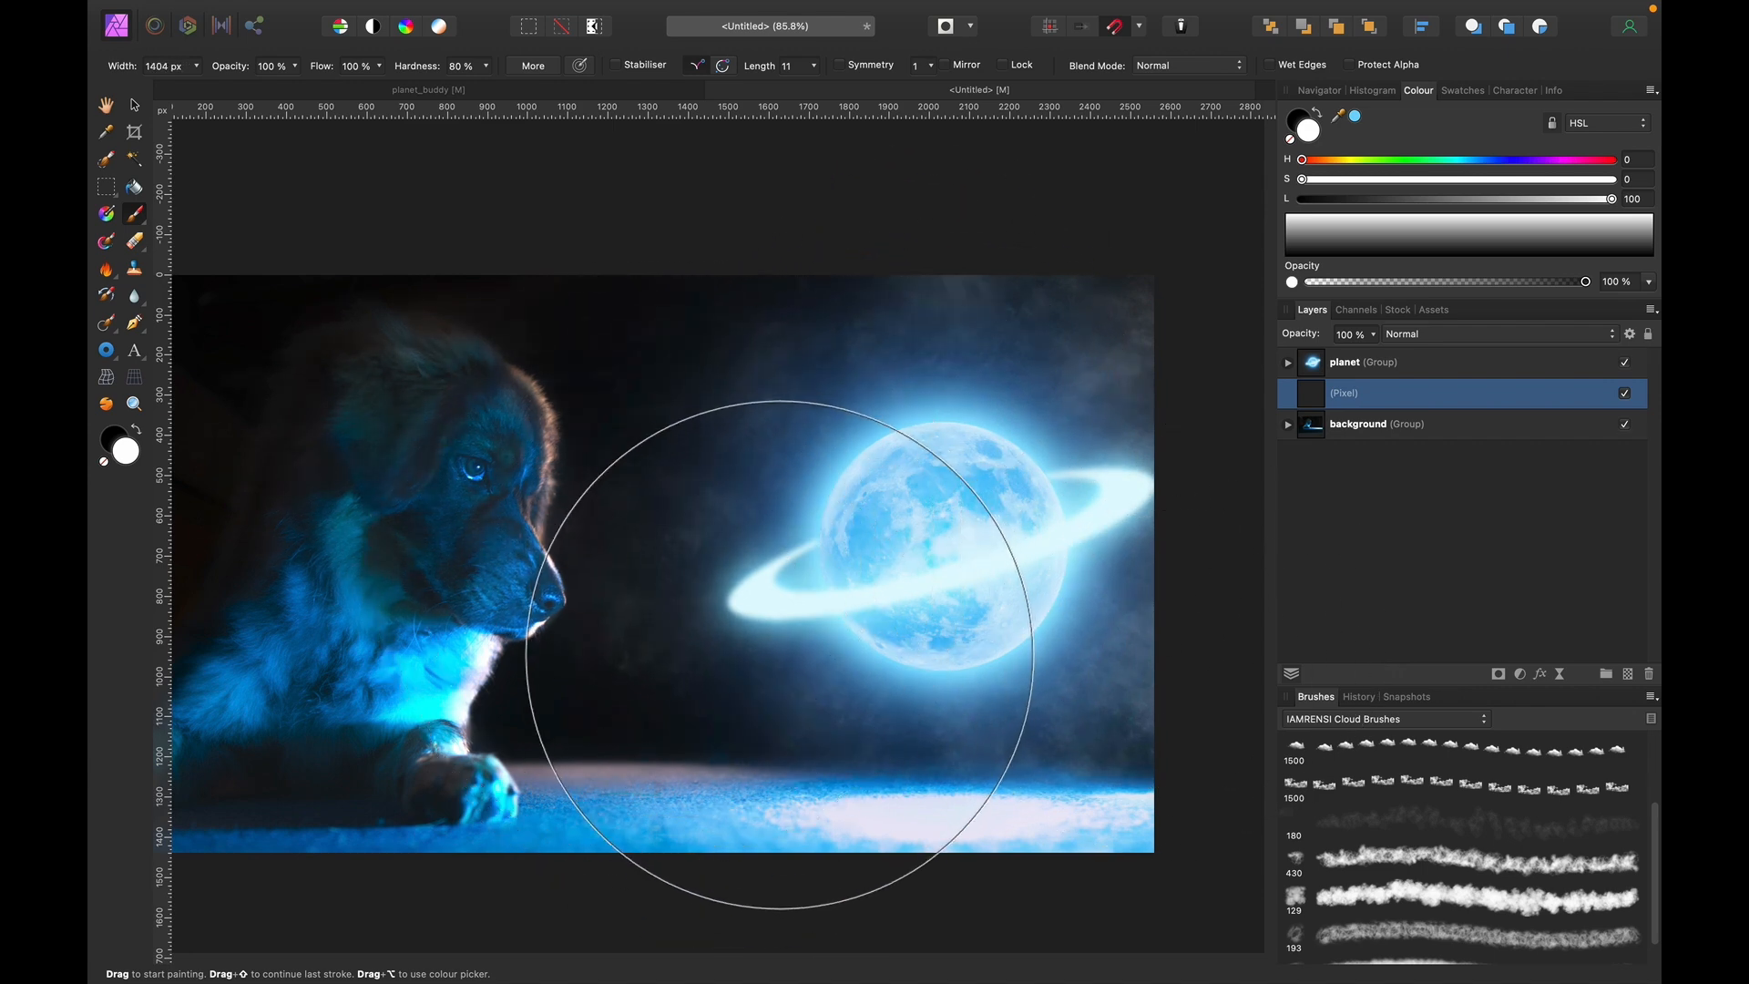
{"action": "left_click_drag", "start_coordinate": [781, 656], "coordinate": [812, 664]}
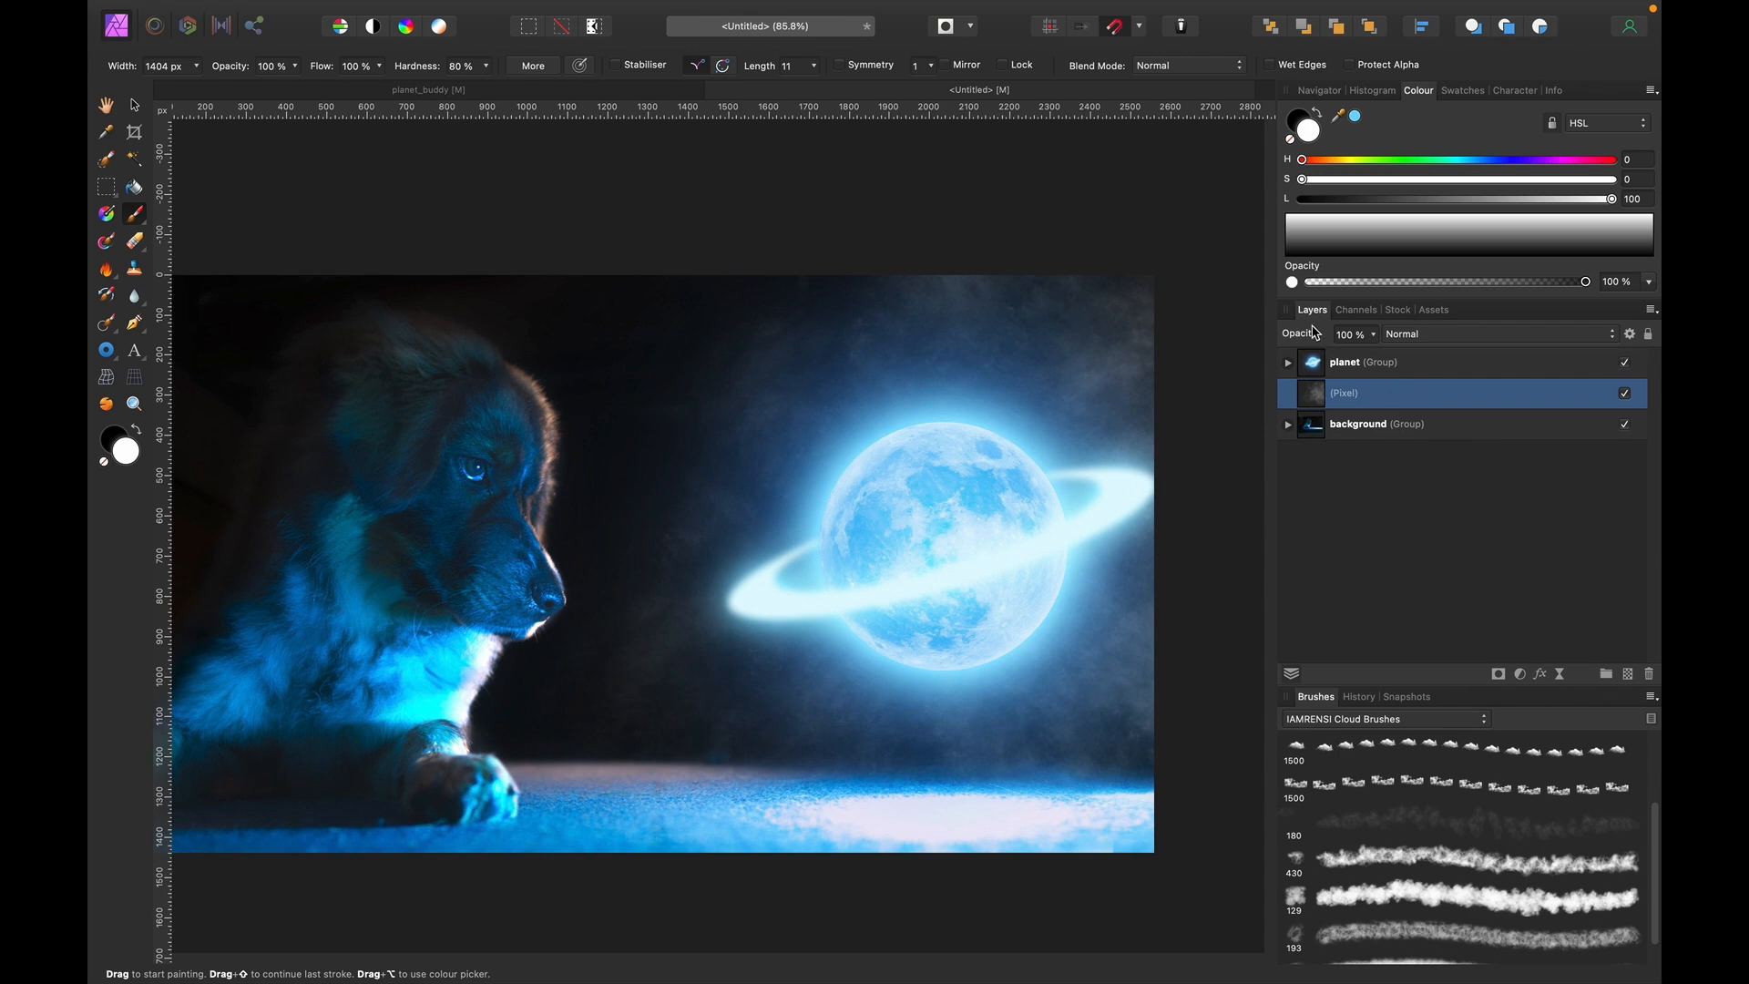
{"action": "left_click_drag", "start_coordinate": [1314, 334], "coordinate": [1247, 348]}
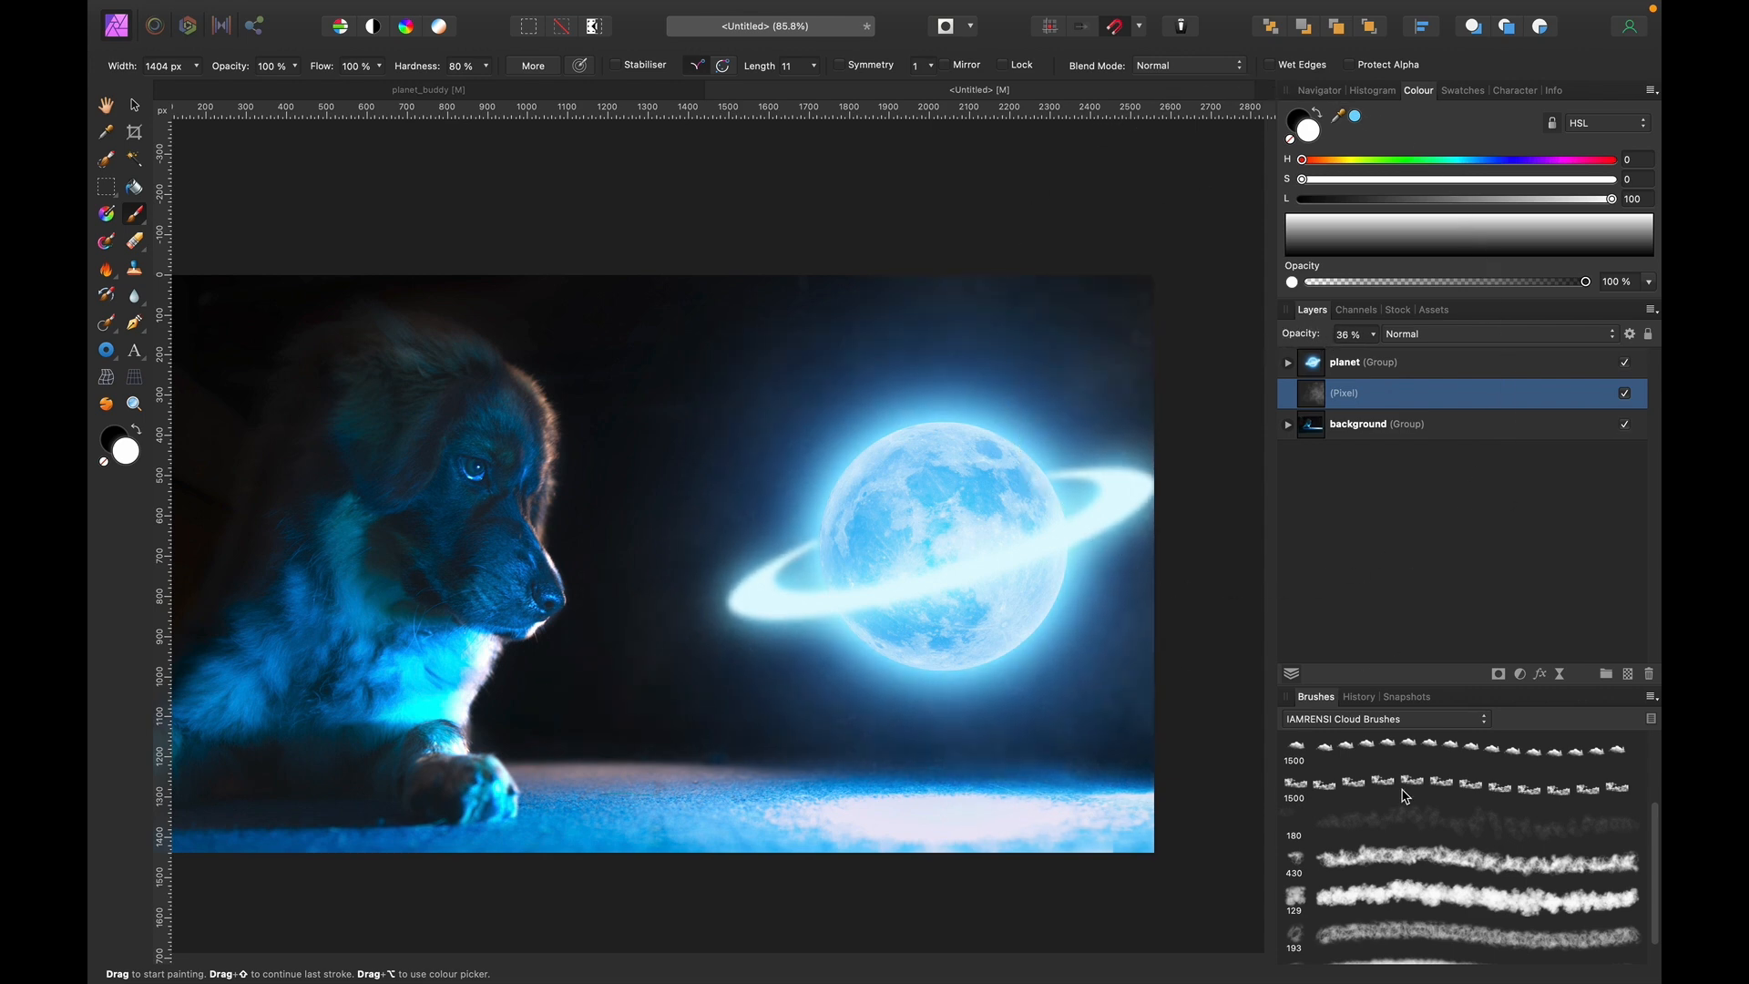
Add more clouds with the 430 px cloud brush enlarged to about 1093 px, and set the layer's opacity to 30 %.
{"action": "left_click", "coordinate": [1398, 865]}
{"action": "key", "text": "]"}
{"action": "key", "text": "]"}
{"action": "key", "text": "]"}
{"action": "key", "text": "]"}
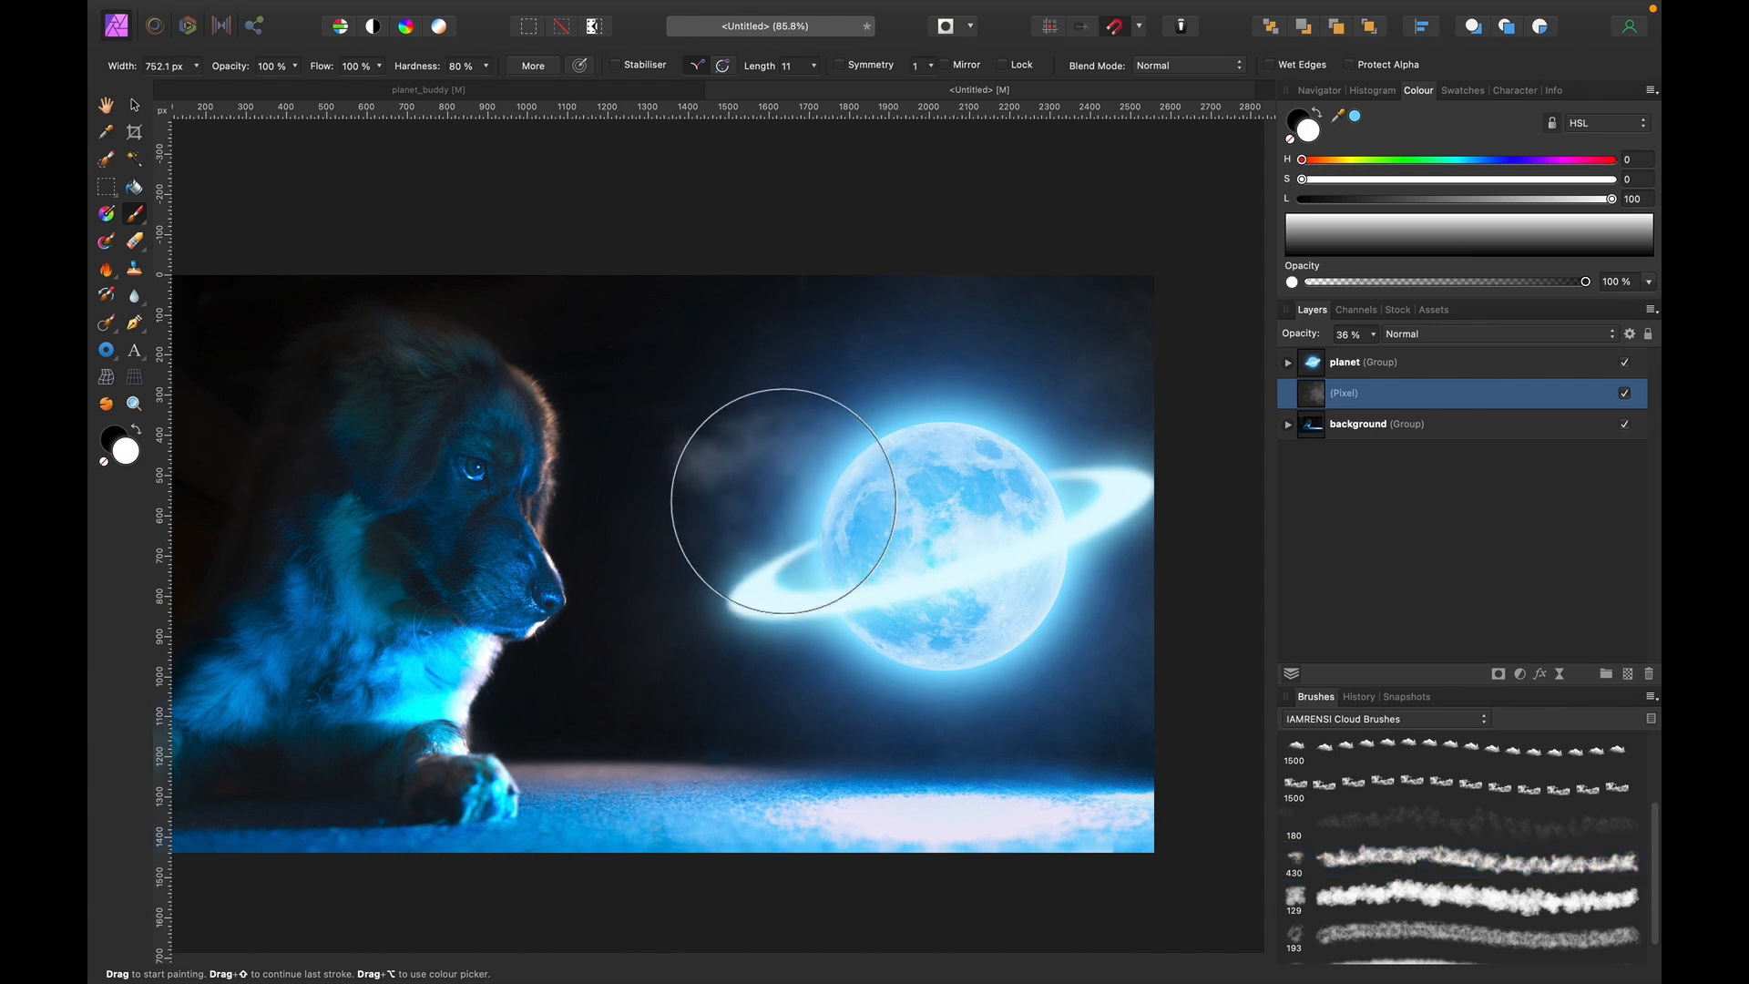
{"action": "key", "text": "["}
{"action": "key", "text": "["}
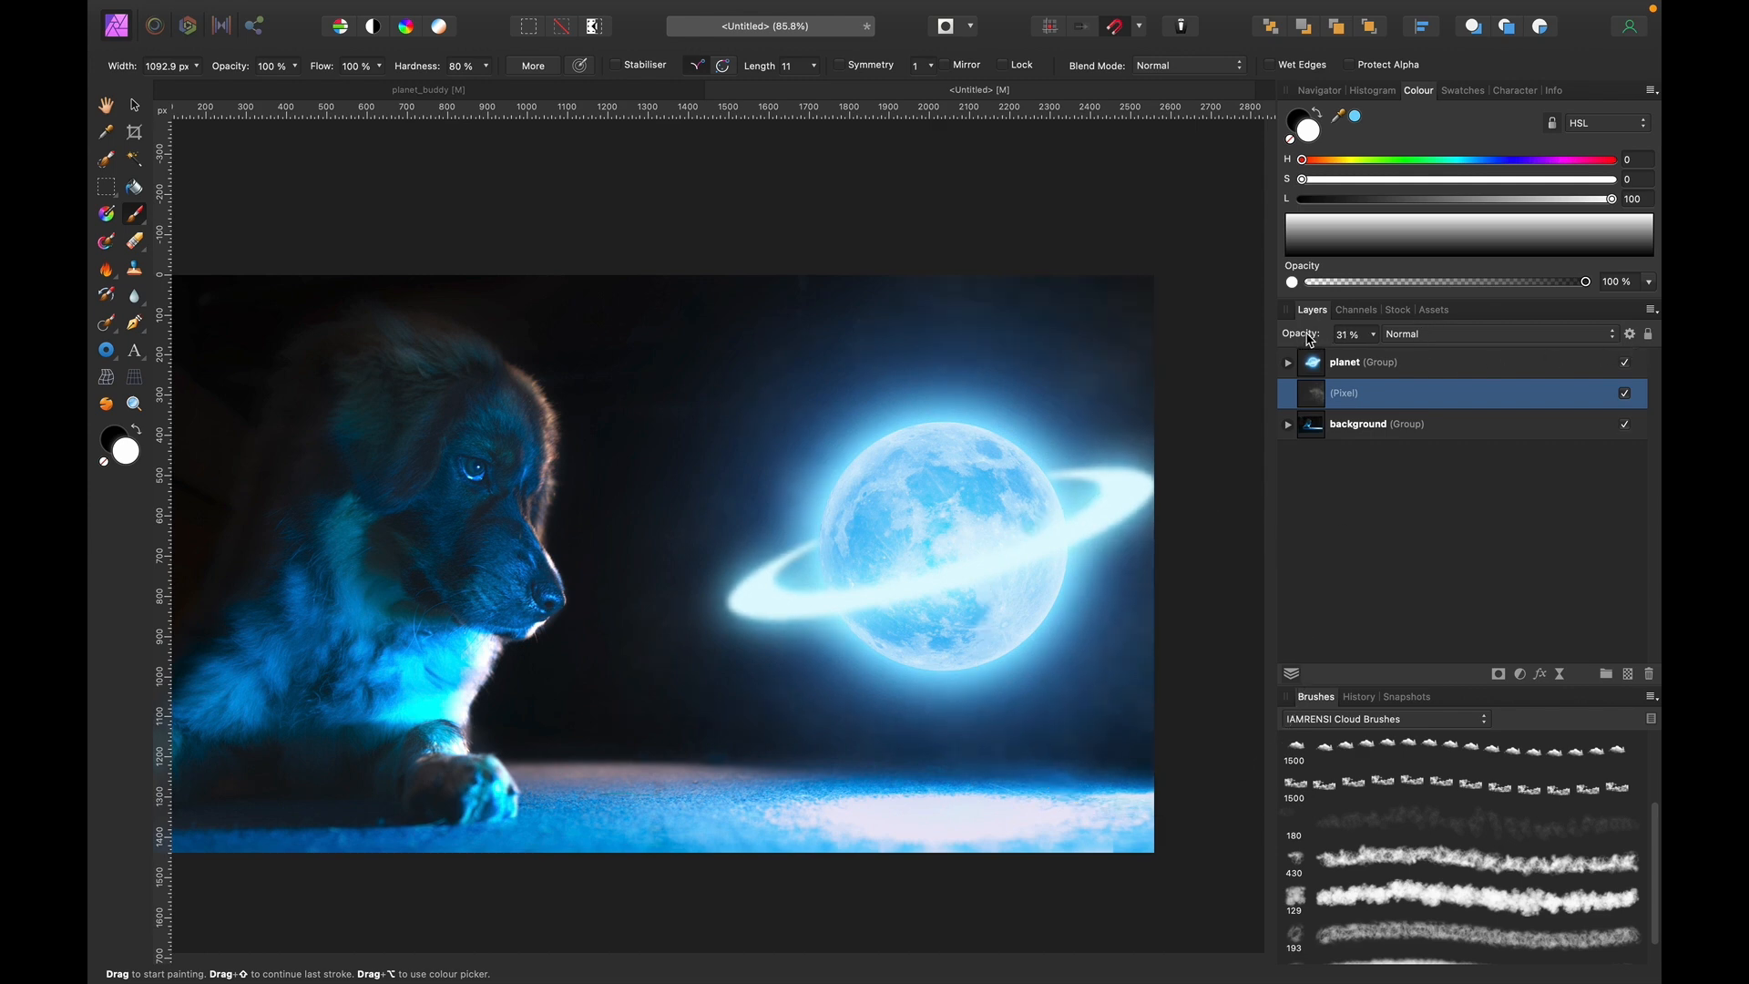
{"action": "left_click", "coordinate": [1442, 551]}
{"action": "key", "text": "super+0"}
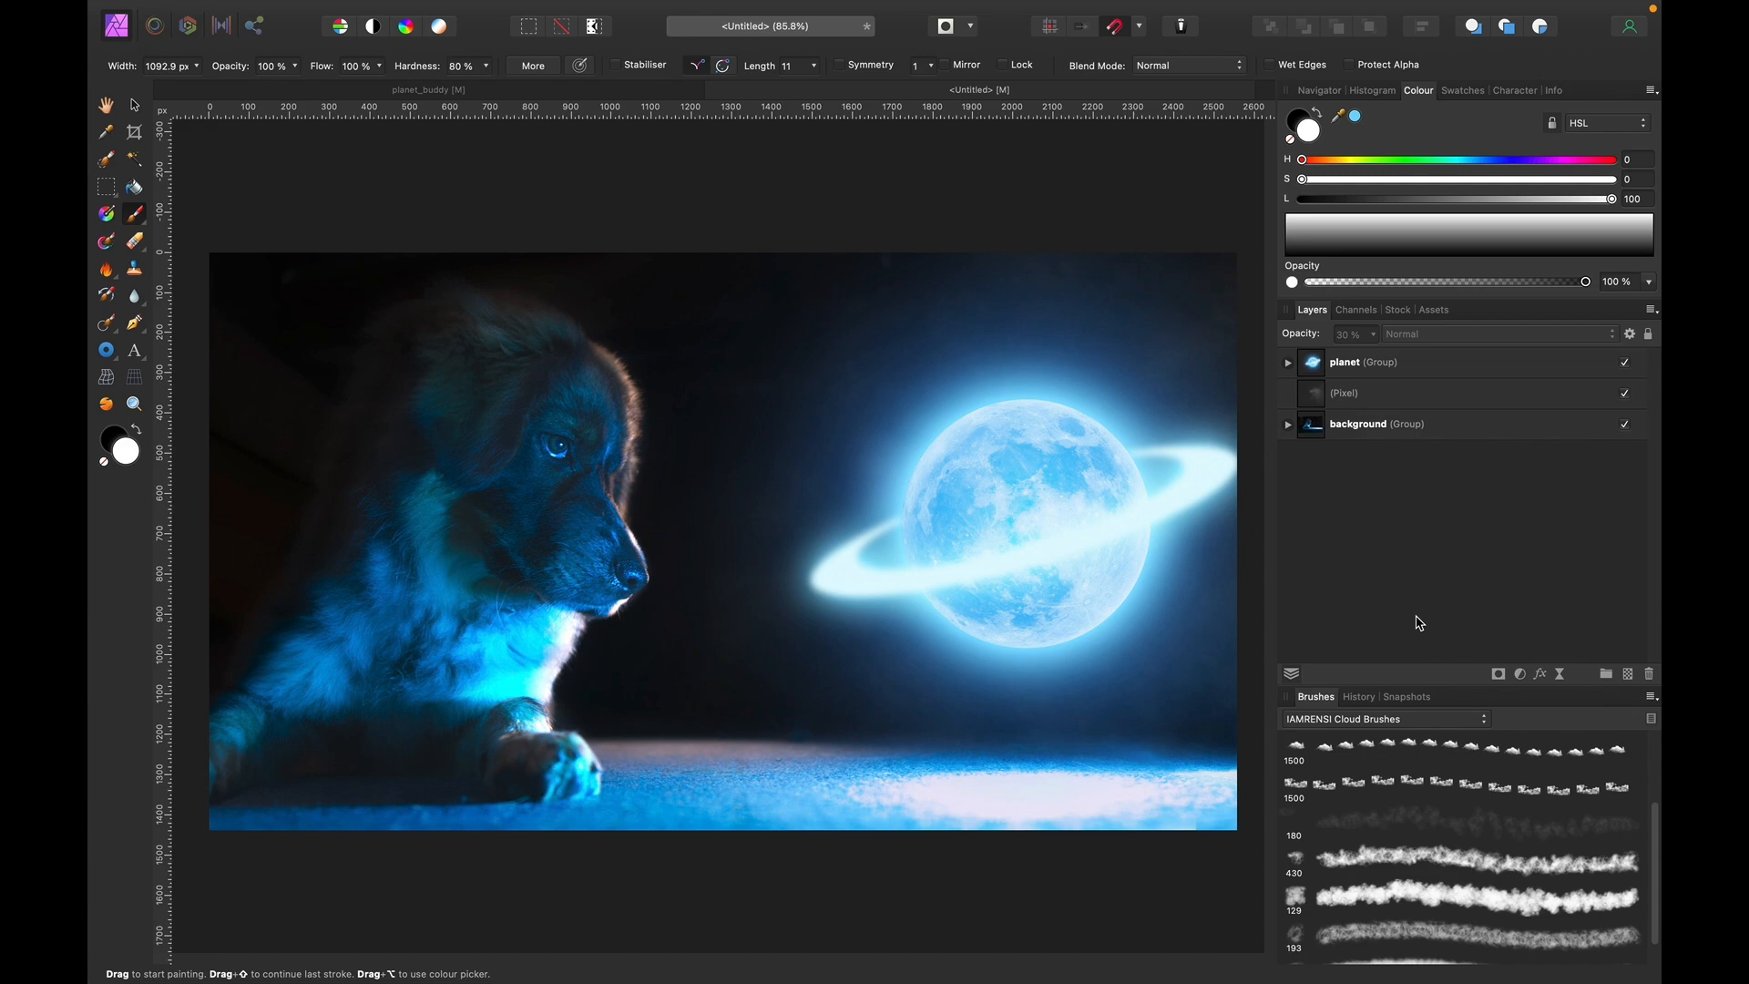
Load the IAMRENSI Particle Brushes set and rename the cloud layer "atmosphere clouds".
{"action": "left_click", "coordinate": [1394, 721]}
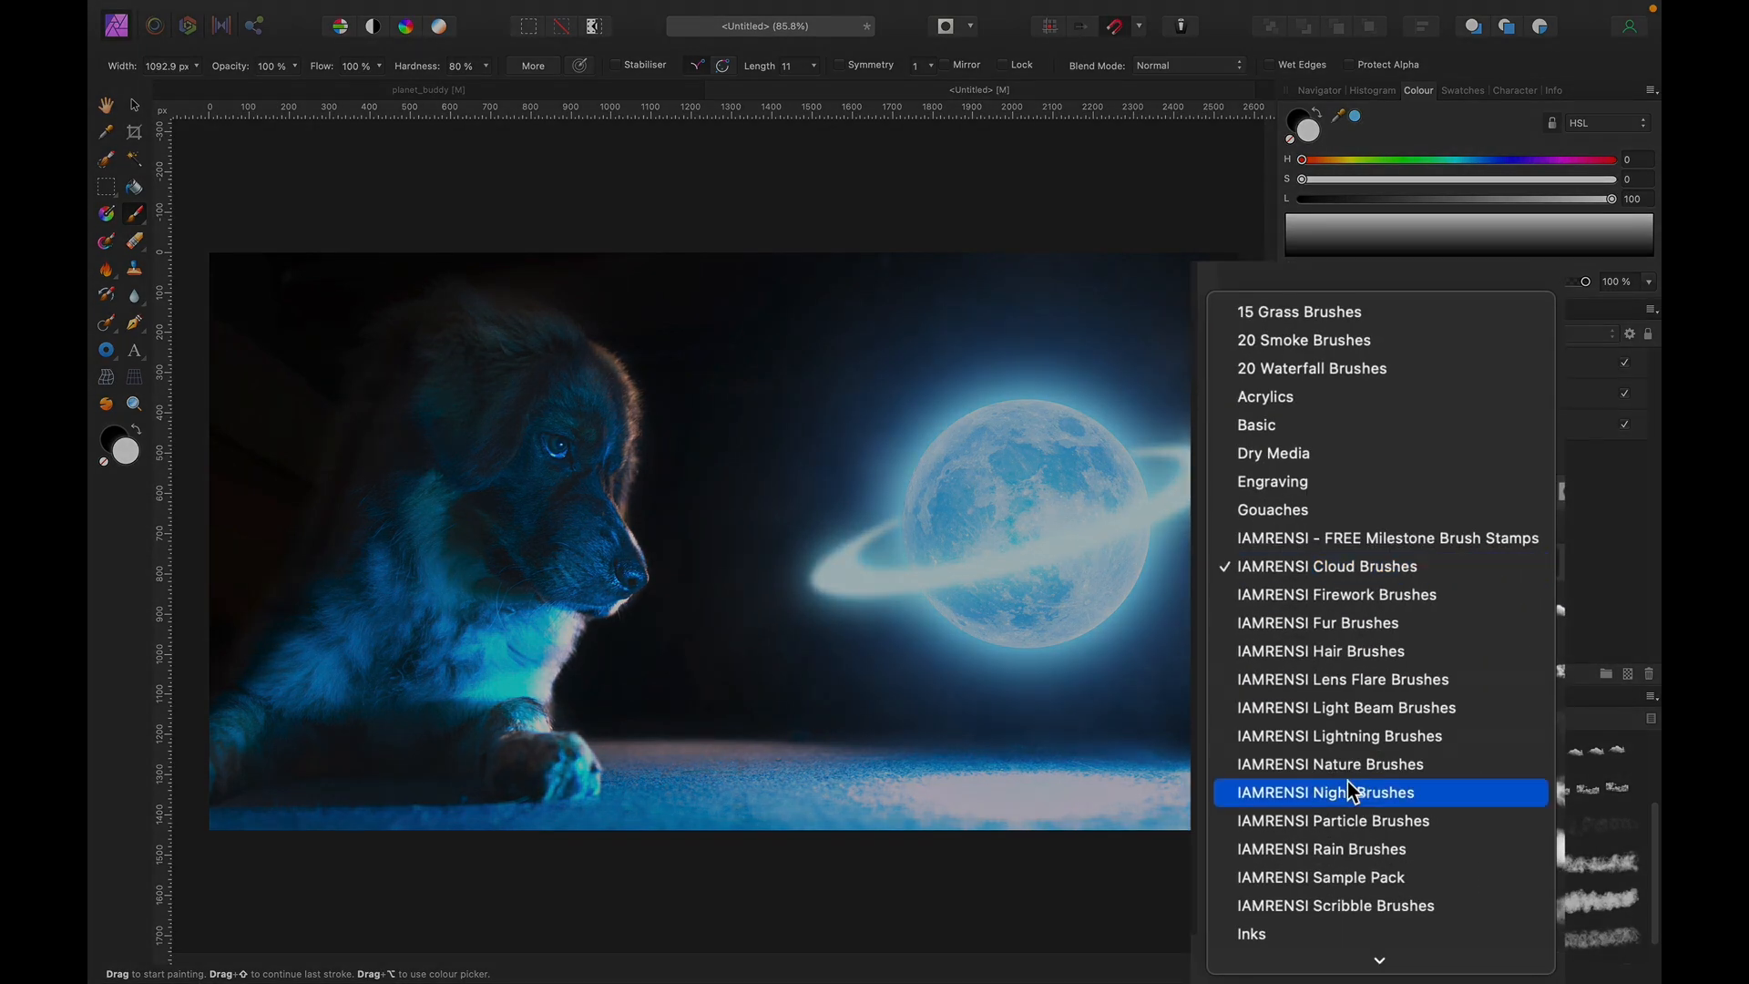
{"action": "left_click", "coordinate": [1398, 820]}
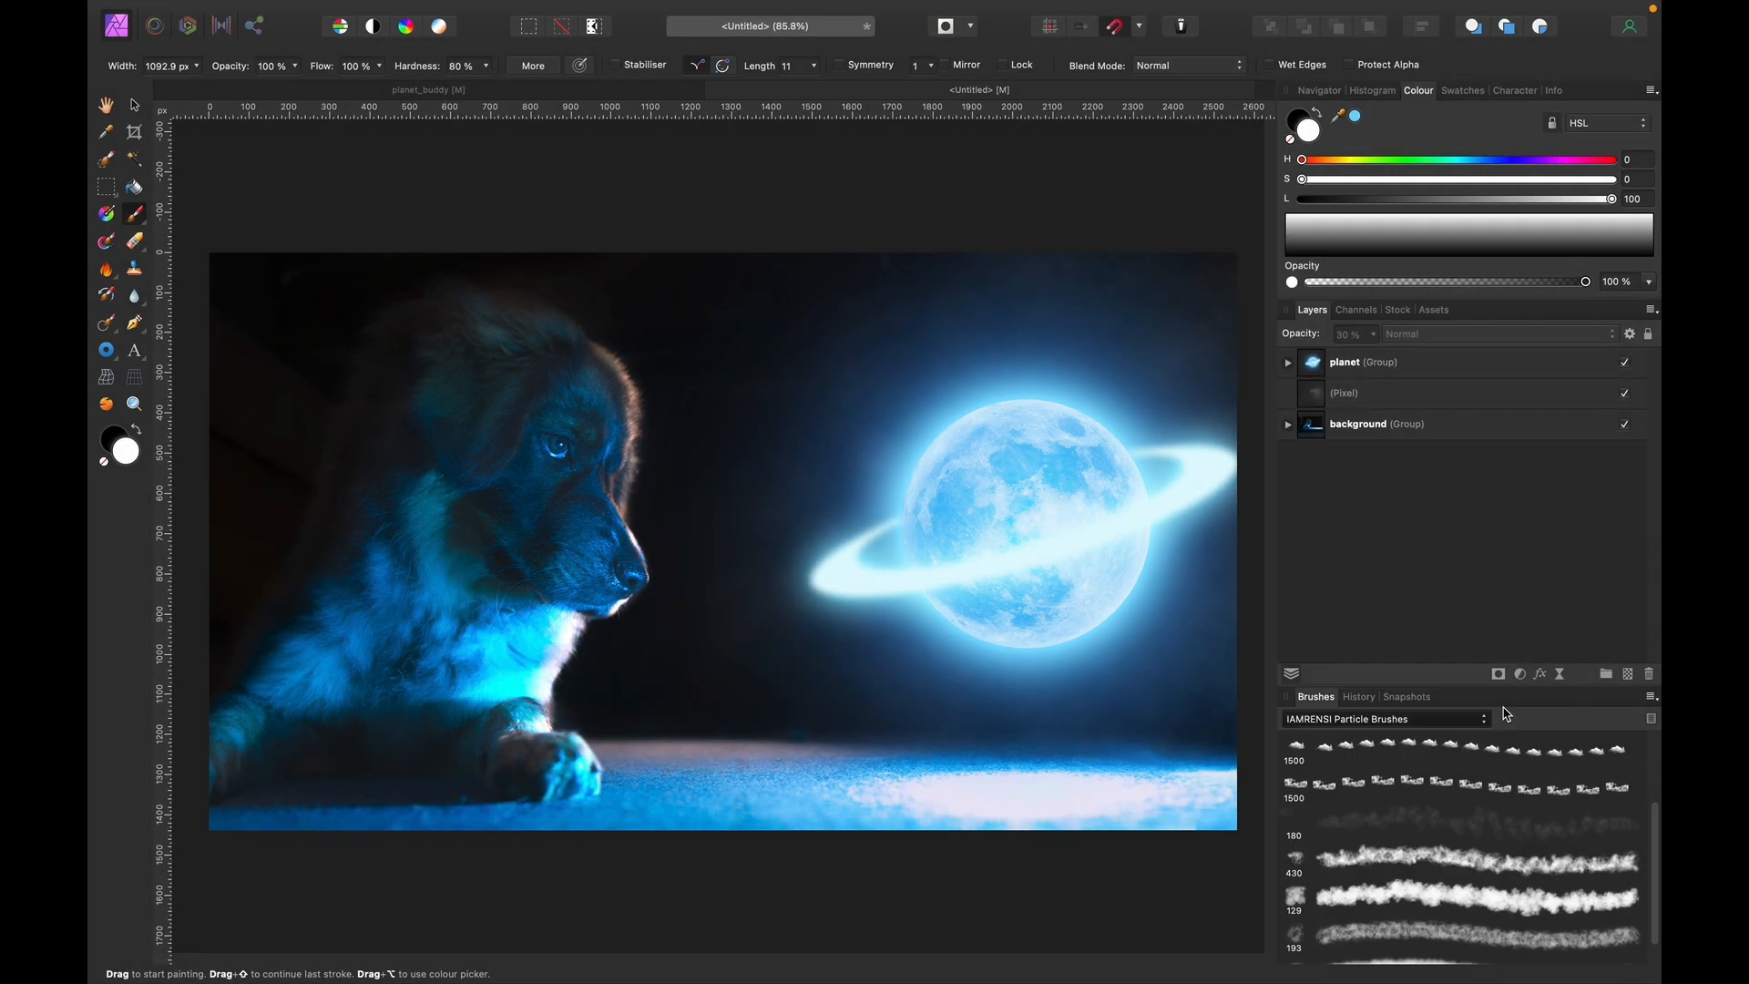
{"action": "left_click", "coordinate": [1361, 396]}
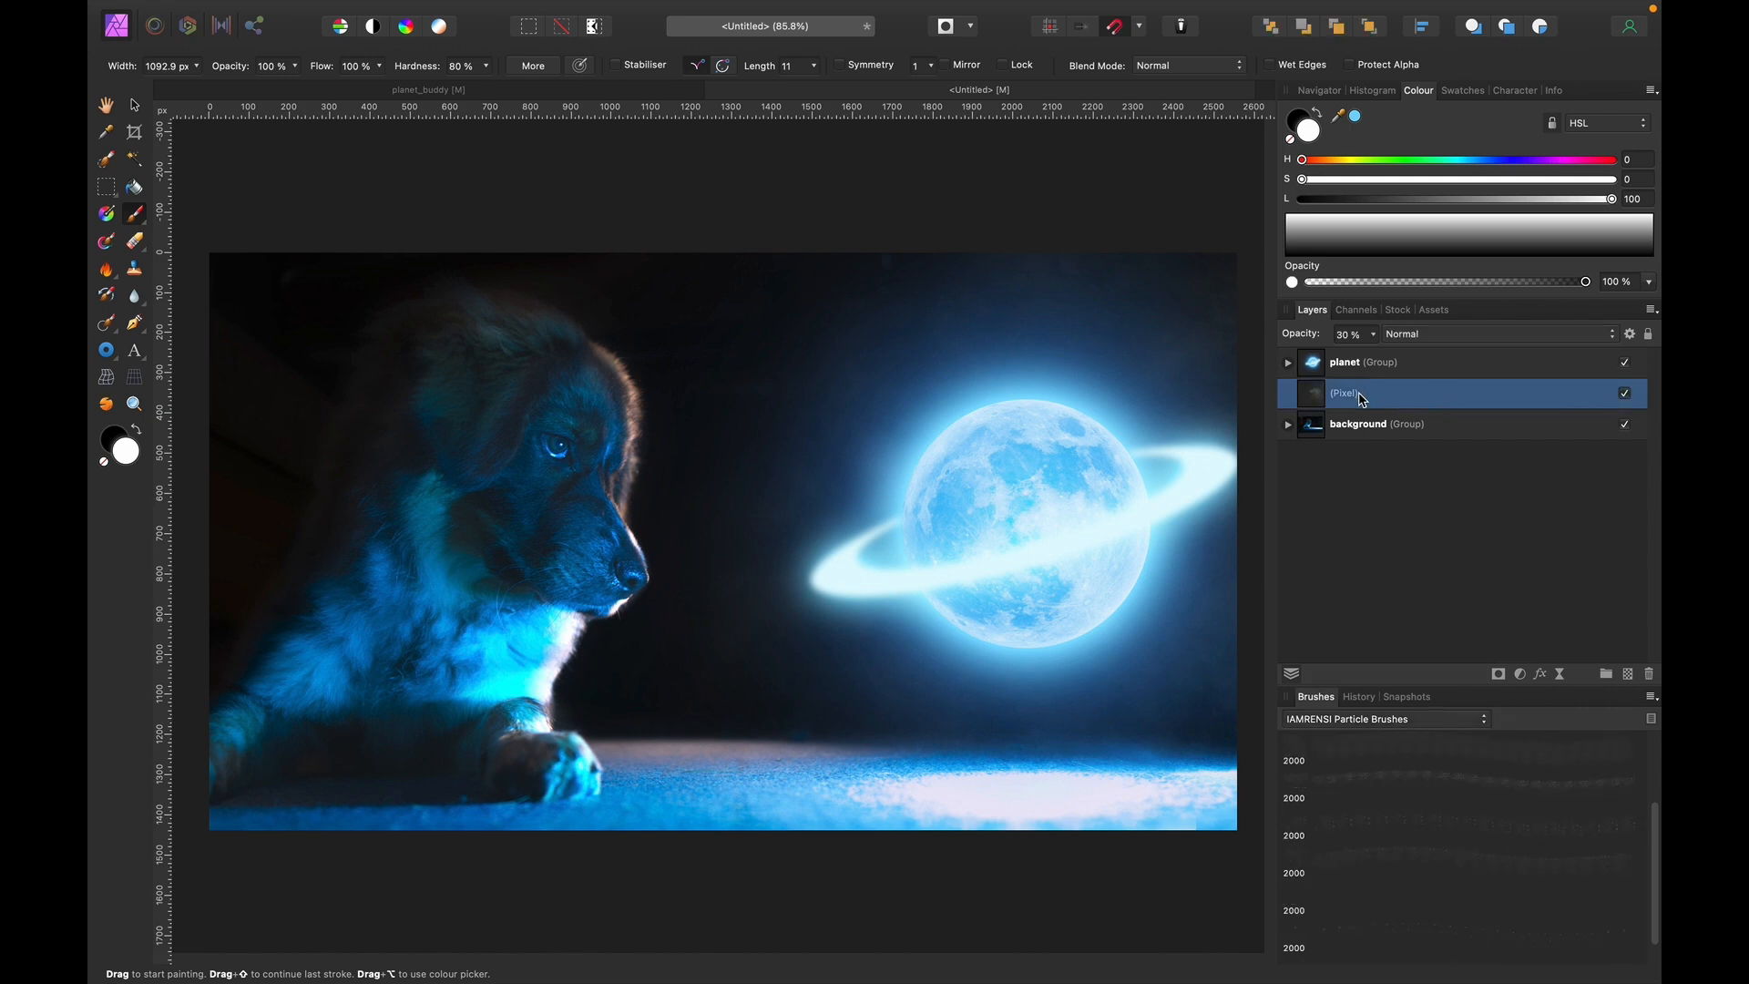
{"action": "double_click", "coordinate": [1354, 396]}
{"action": "type", "text": "atm"}
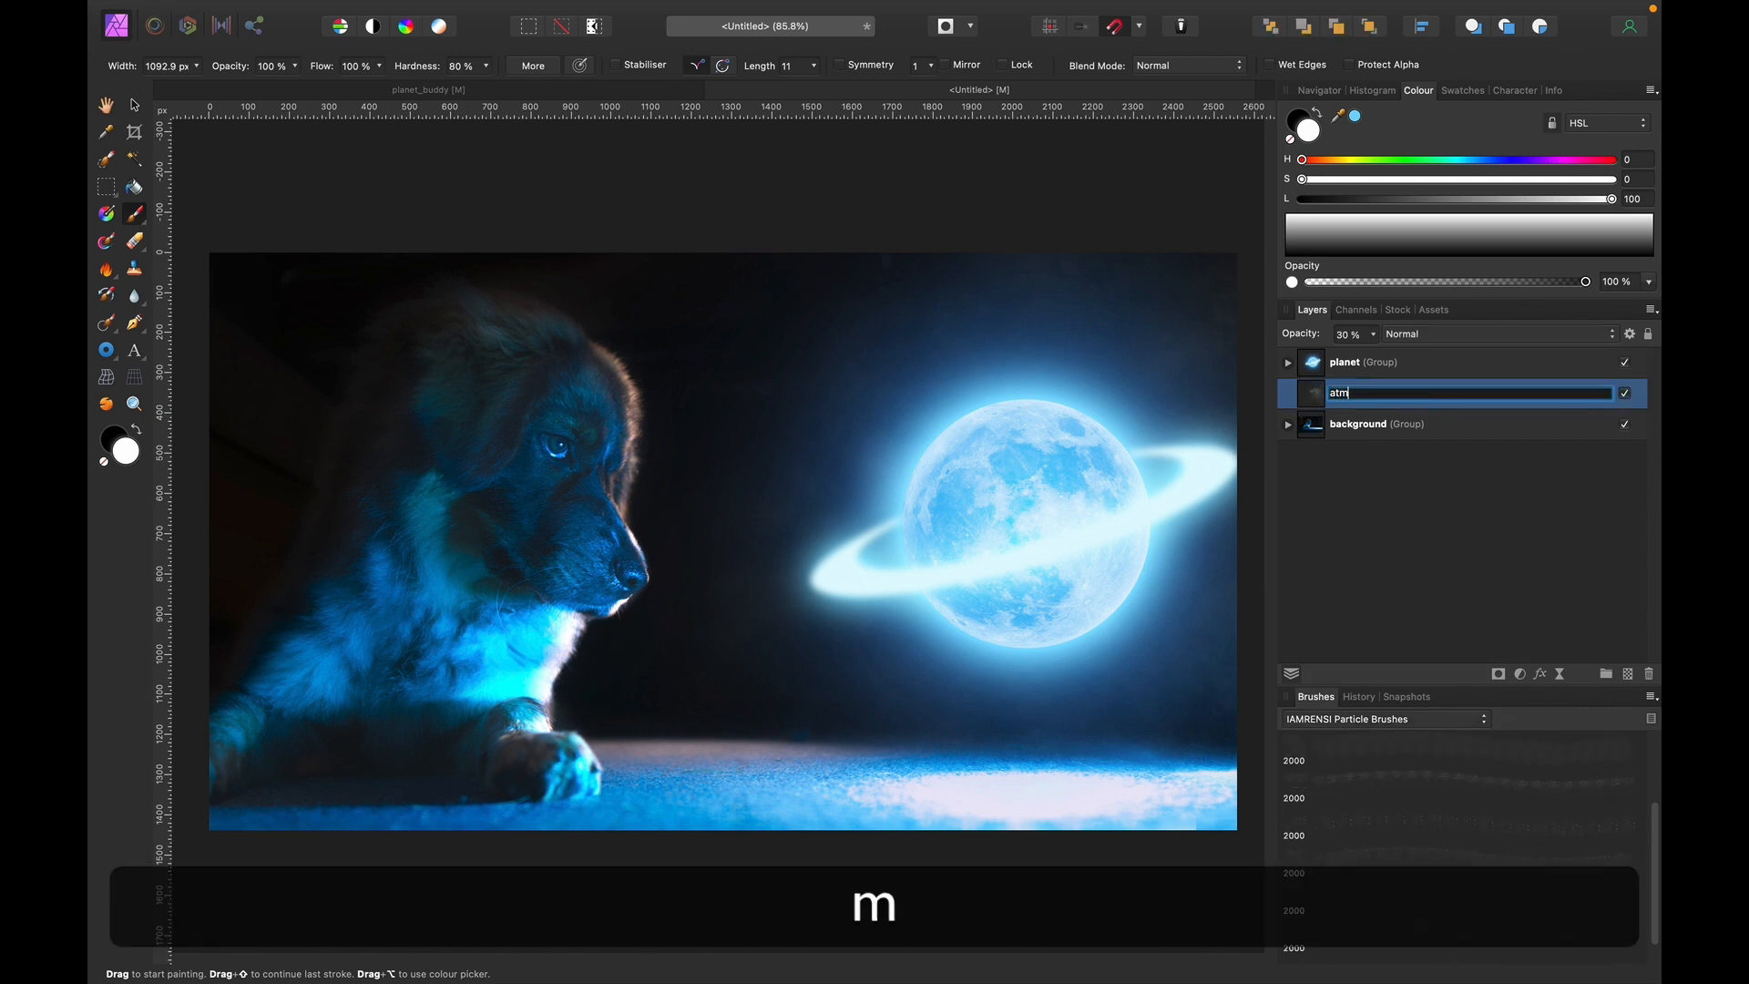
{"action": "type", "text": "osphere clouds"}
{"action": "key", "text": "Return"}
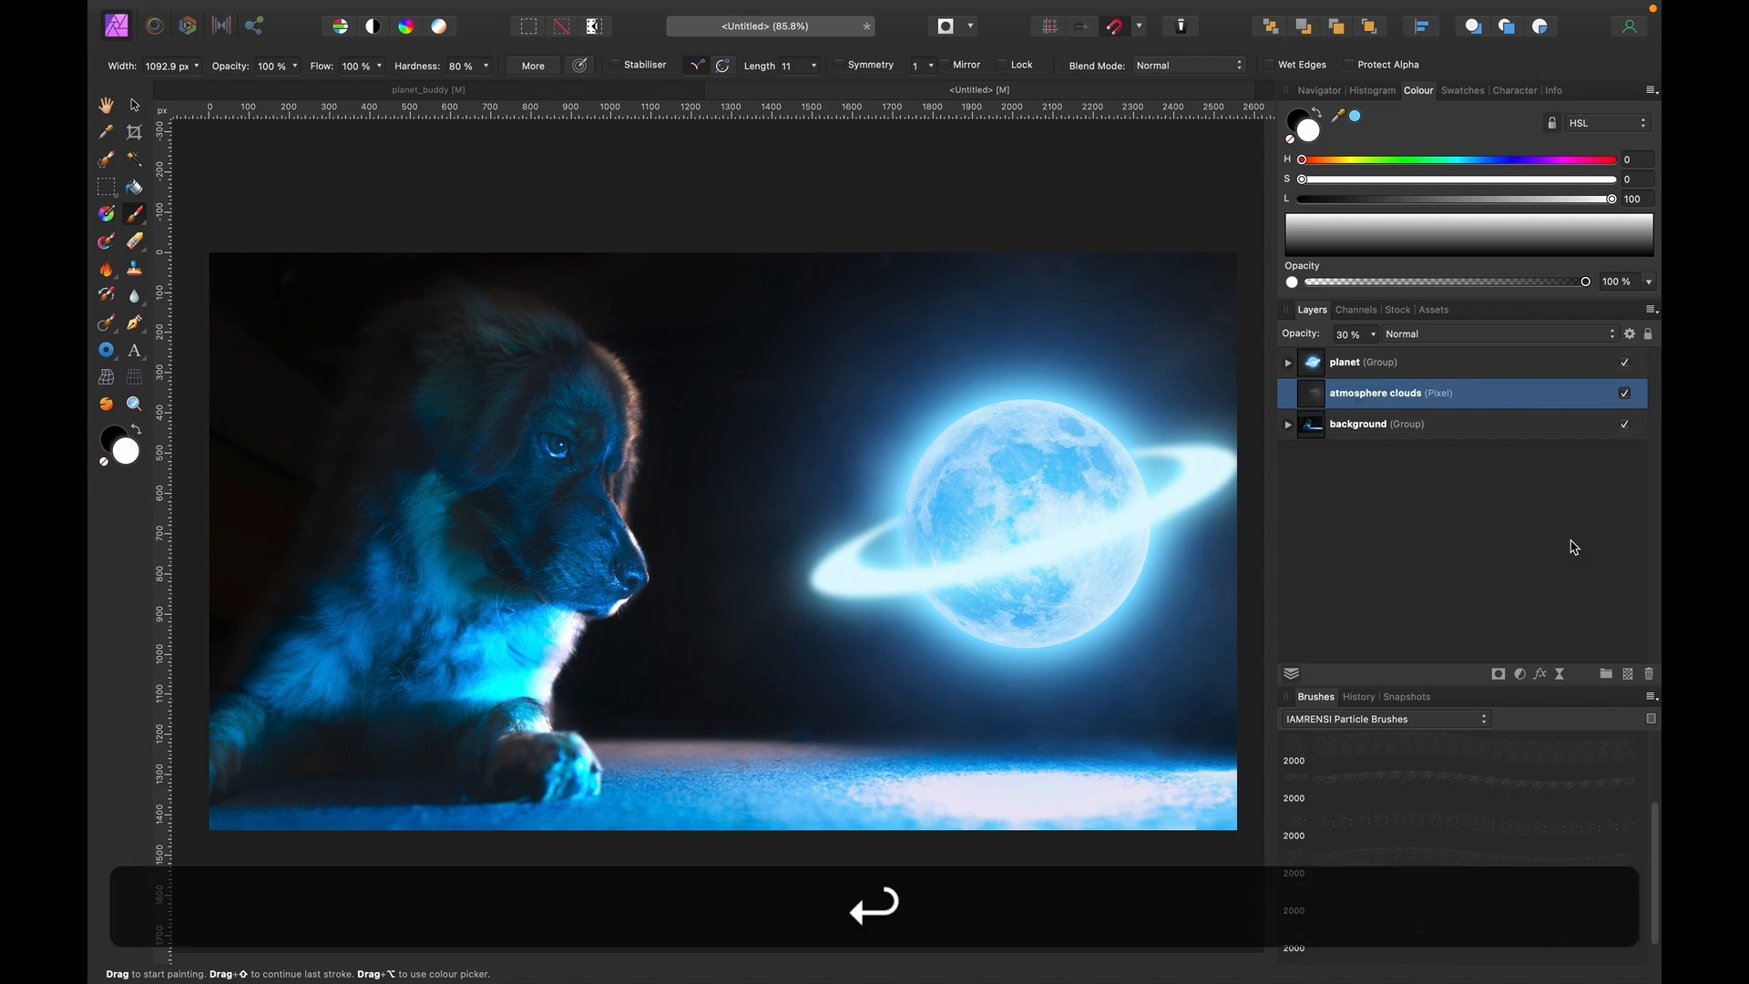
Add a new pixel layer above the atmosphere clouds layer and name it "particles".
{"action": "left_click", "coordinate": [1627, 673]}
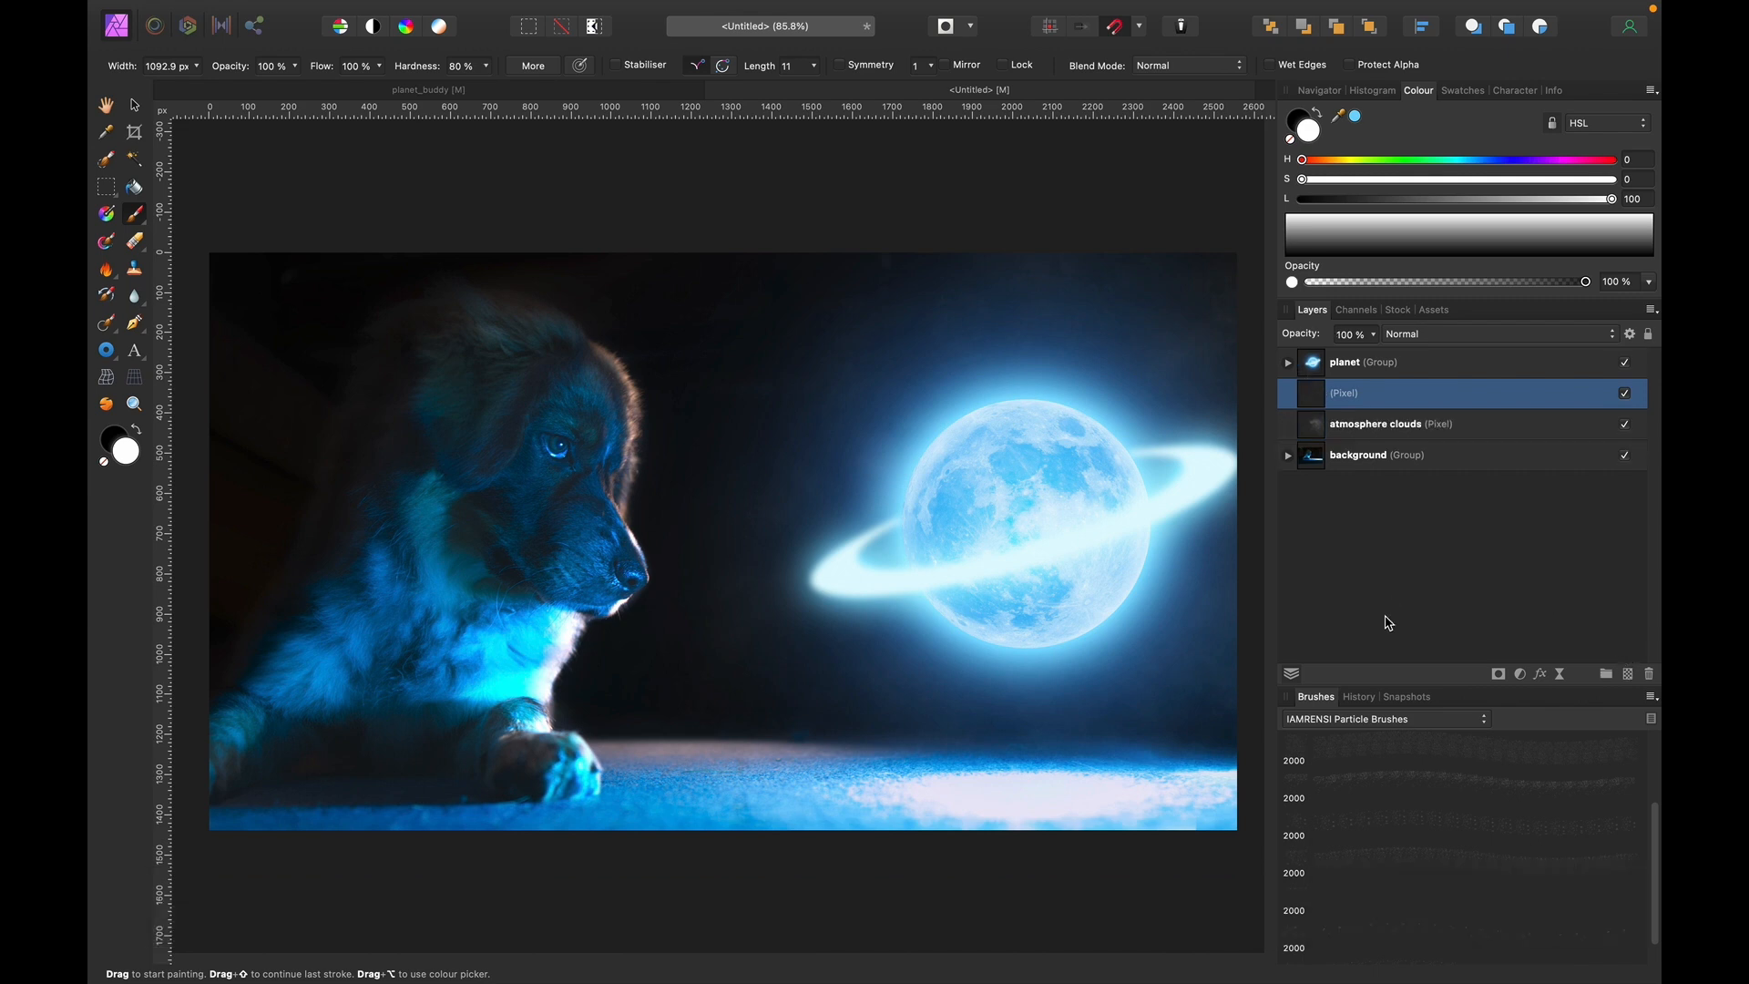
{"action": "double_click", "coordinate": [1346, 393]}
{"action": "type", "text": "particles"}
{"action": "key", "text": "Return"}
Stamp white particles between the puppy and the planet using a 2000 px particle brush reduced to about 1445 px.
{"action": "scroll", "coordinate": [1385, 856], "scroll_direction": "down", "scroll_amount": 1}
{"action": "left_click", "coordinate": [1386, 913]}
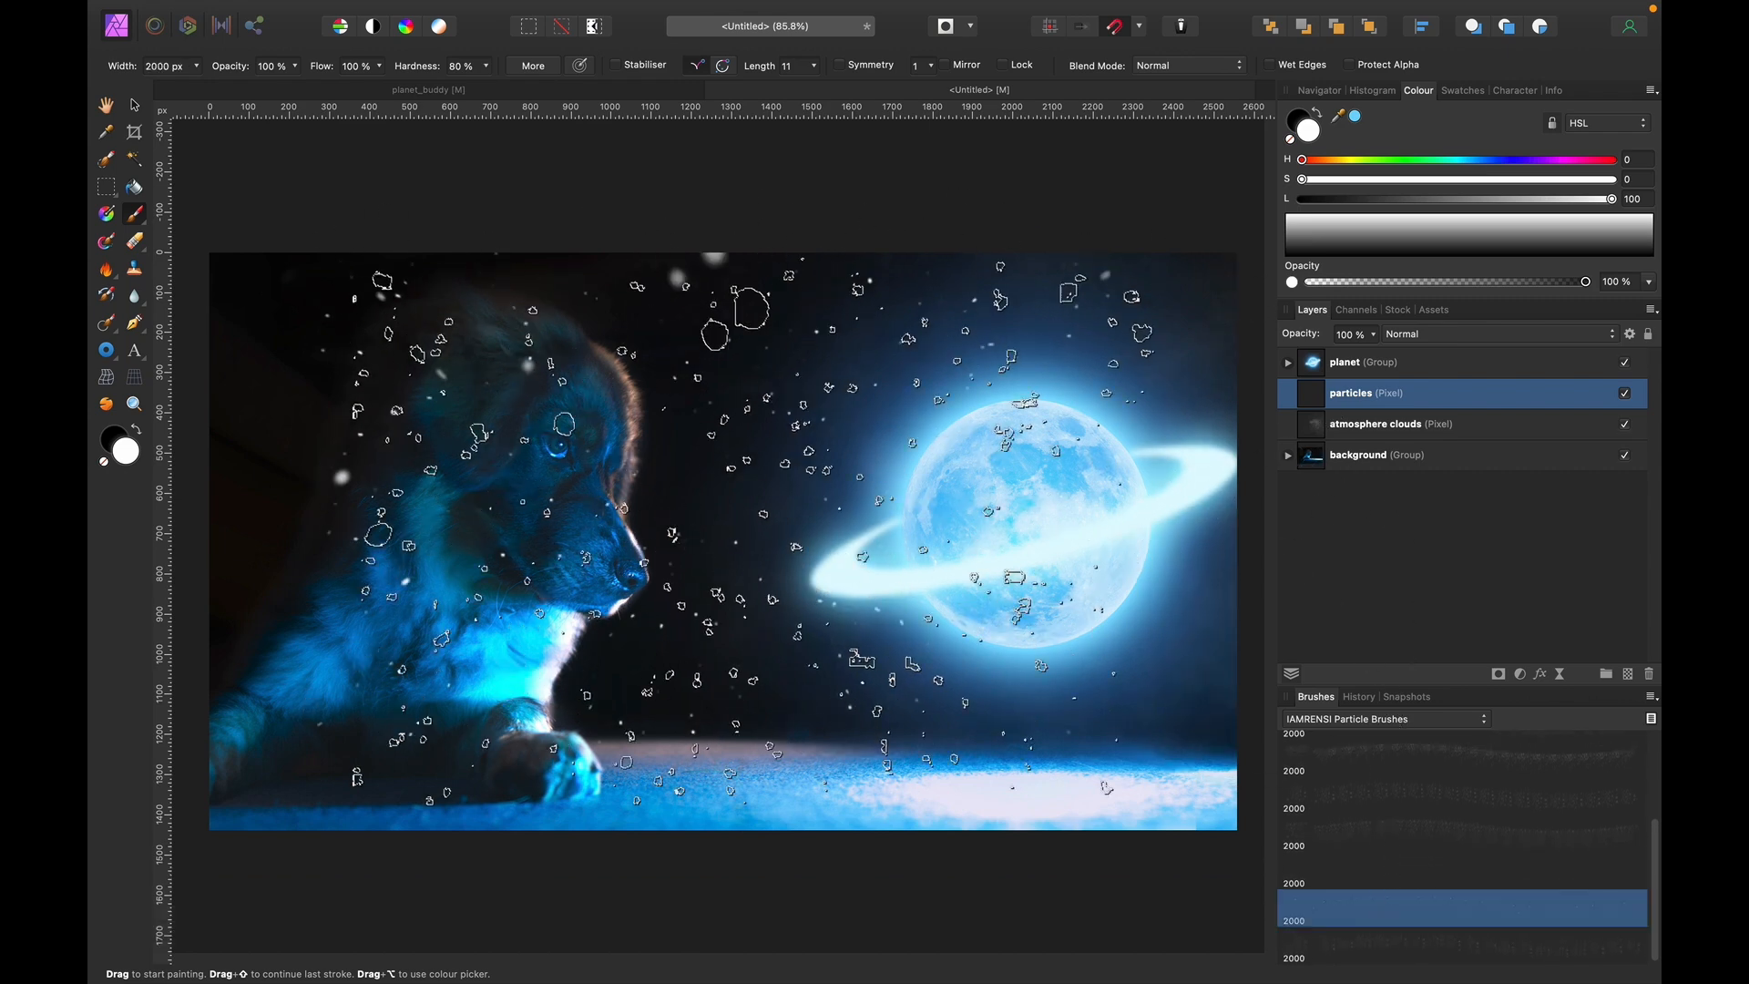
{"action": "key", "text": "["}
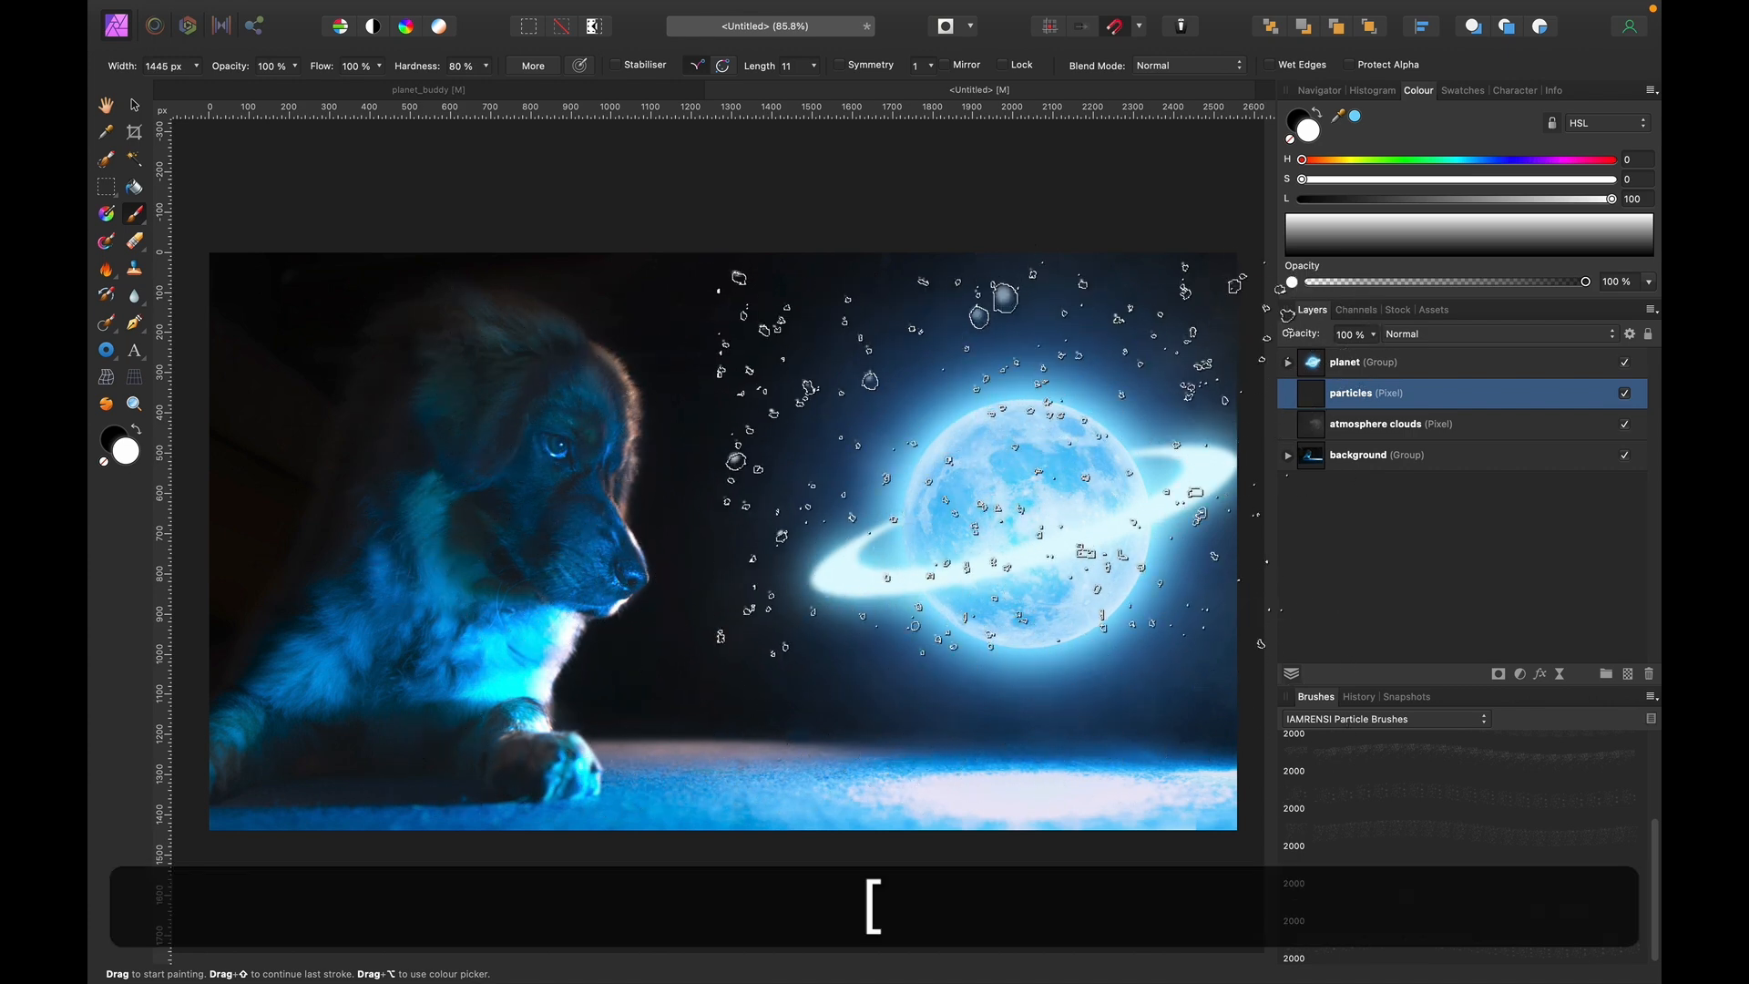
Rotate, resize and move the particles so they surround the planet, and deselect the layer.
{"action": "key", "text": "v"}
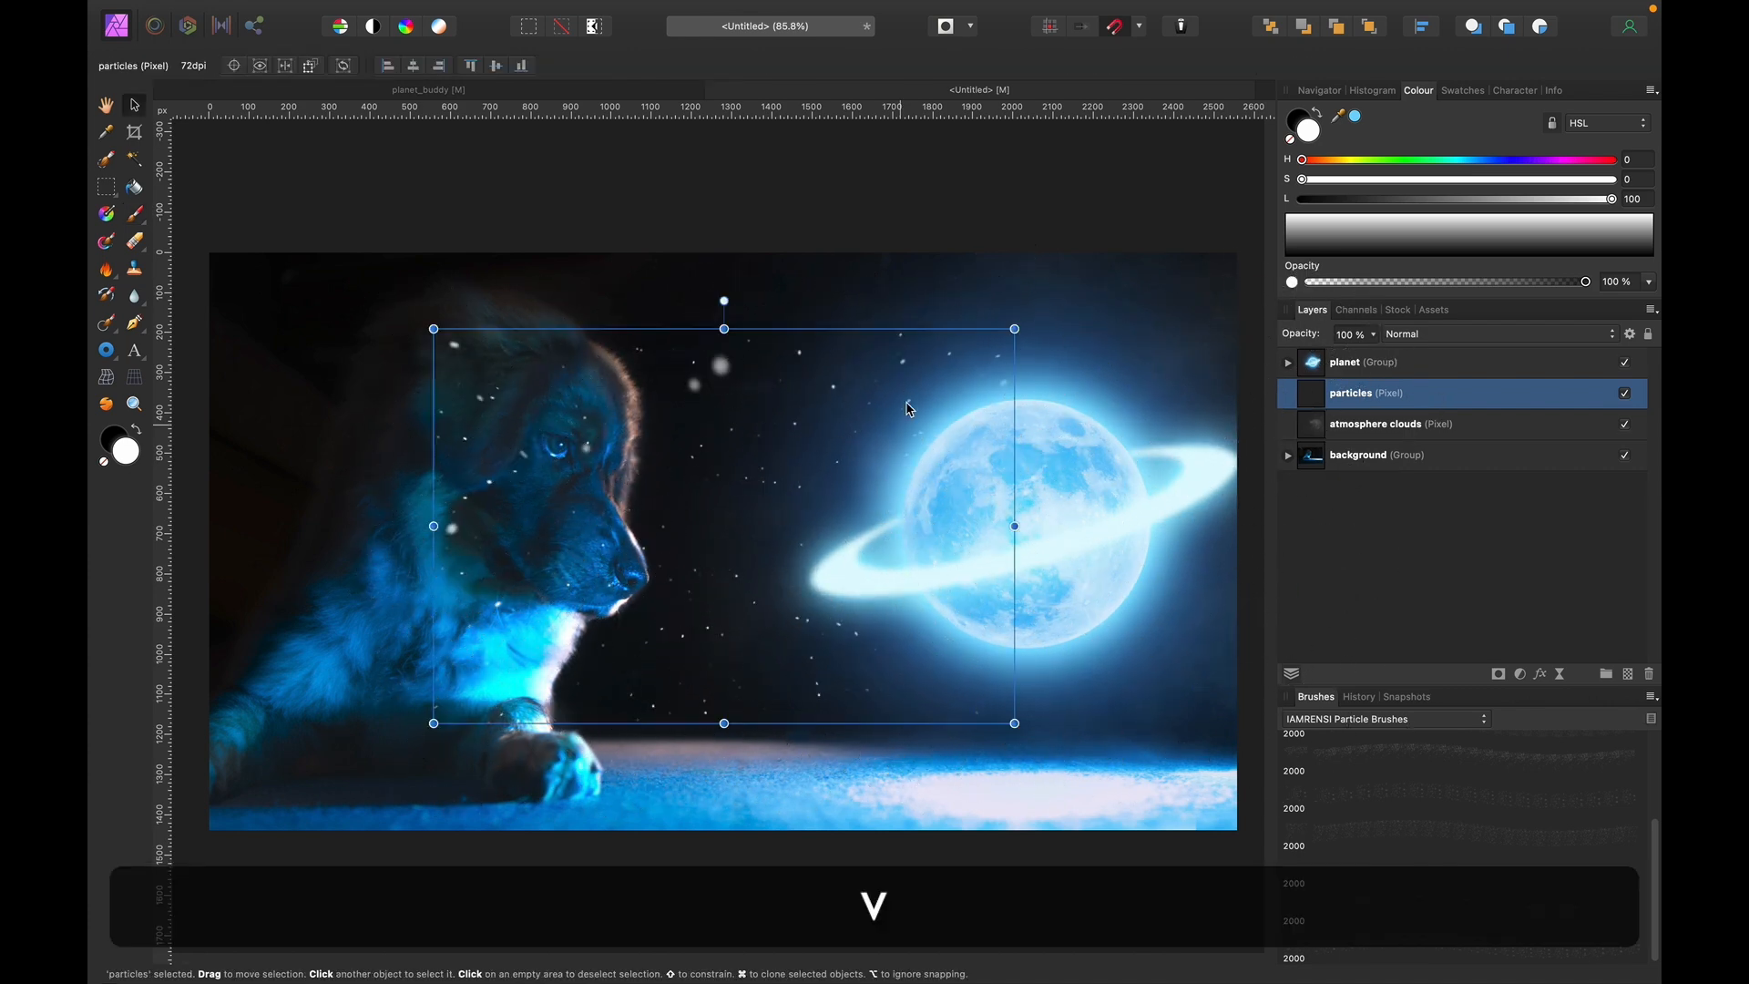
{"action": "left_click_drag", "start_coordinate": [1026, 323], "coordinate": [1165, 221]}
{"action": "left_click_drag", "start_coordinate": [768, 585], "coordinate": [1038, 623]}
{"action": "scroll", "coordinate": [1015, 710], "scroll_direction": "right", "scroll_amount": 3}
{"action": "left_click_drag", "start_coordinate": [1117, 768], "coordinate": [1038, 468]}
{"action": "left_click_drag", "start_coordinate": [869, 578], "coordinate": [917, 497]}
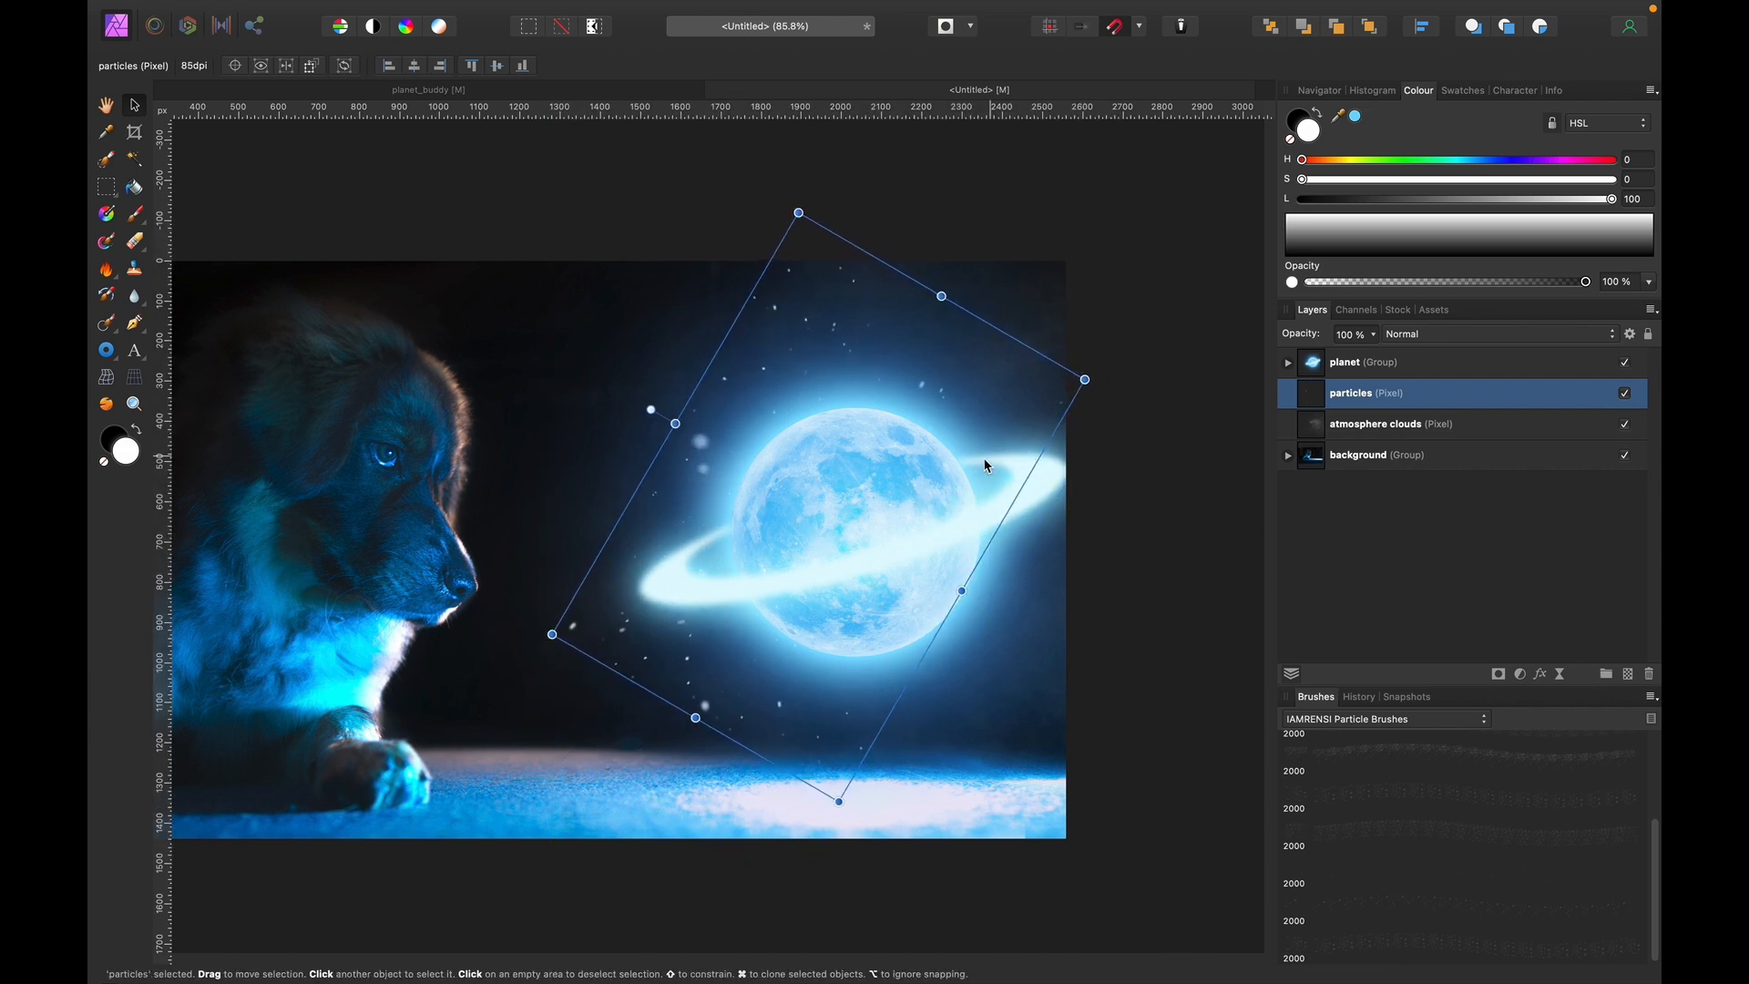
{"action": "left_click_drag", "start_coordinate": [1085, 379], "coordinate": [1142, 368]}
{"action": "left_click_drag", "start_coordinate": [994, 443], "coordinate": [986, 445]}
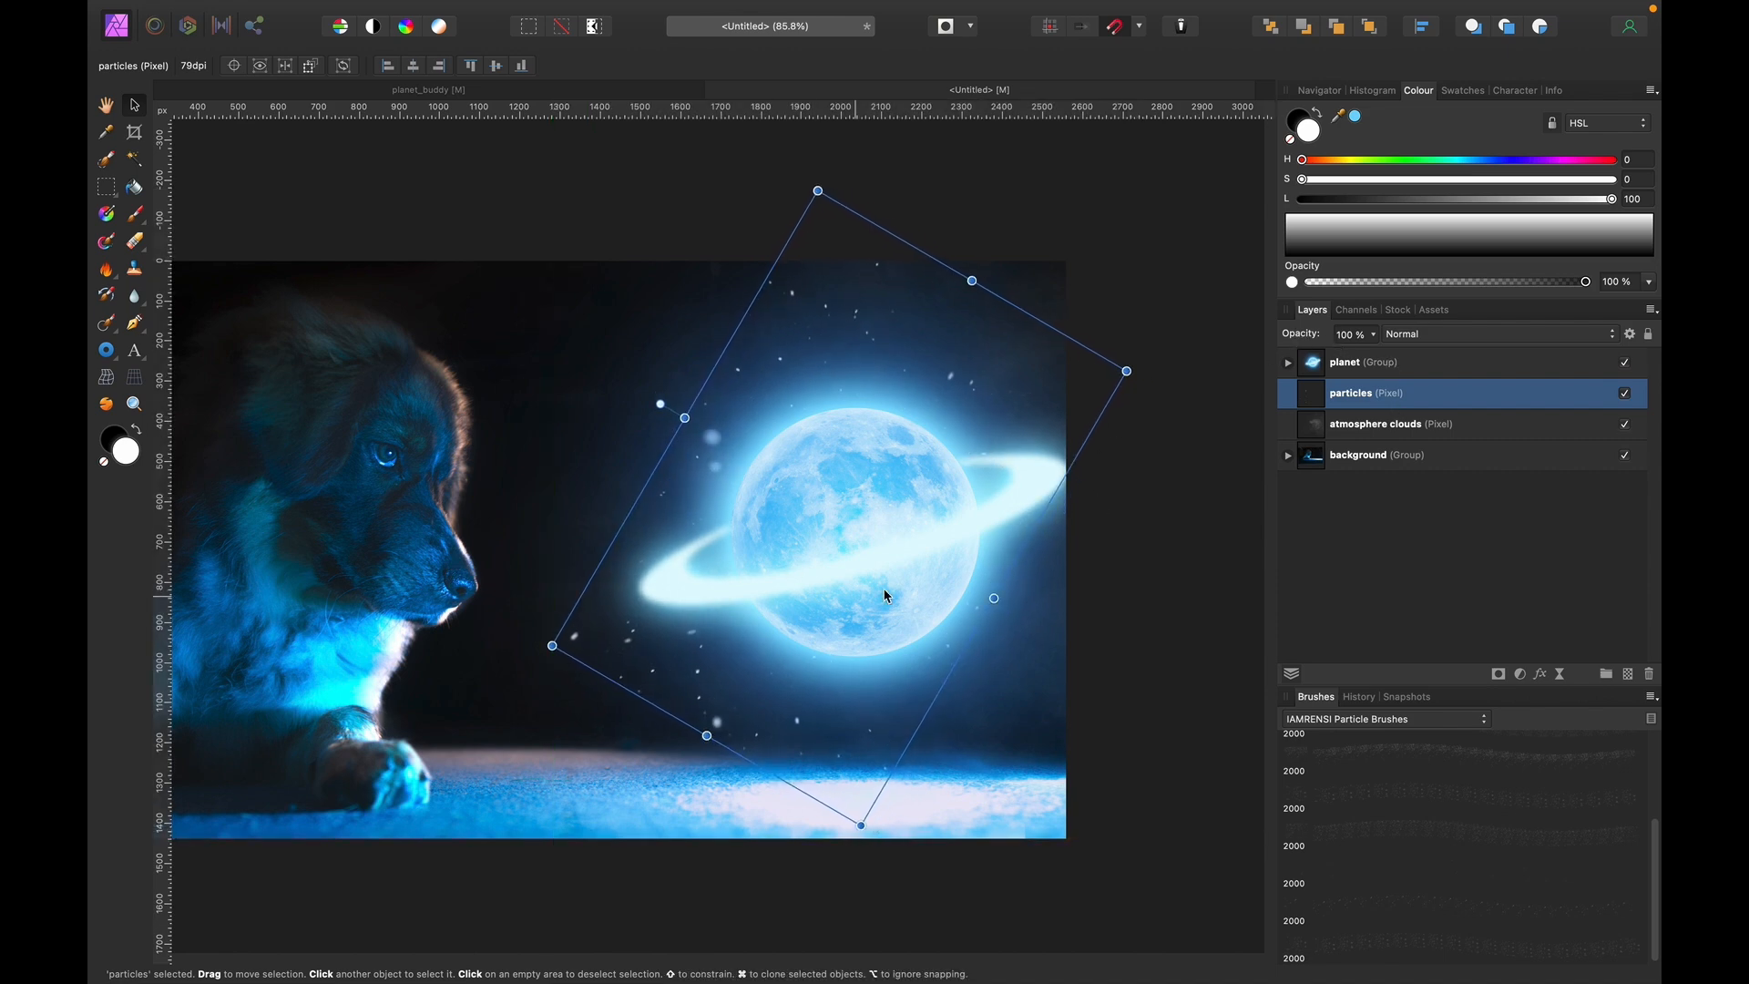
{"action": "left_click", "coordinate": [1405, 534]}
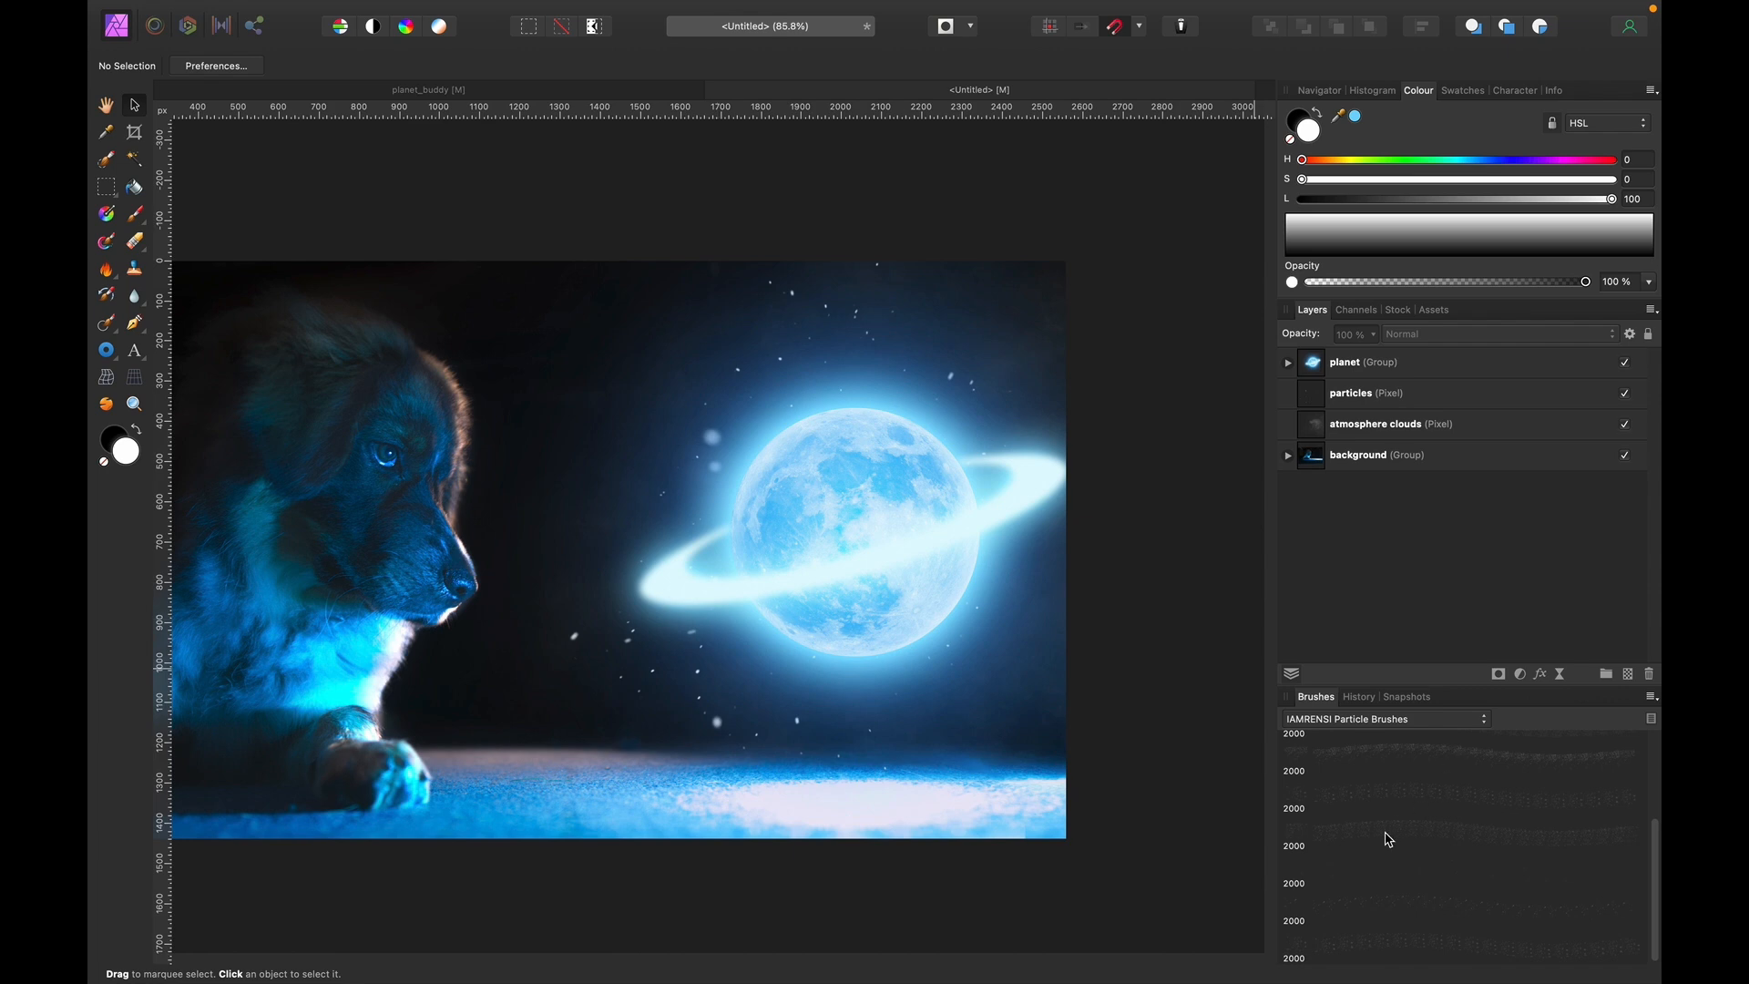
Stamp a second, finer particle brush at 2000 px across the scene on the particles layer.
{"action": "left_click", "coordinate": [1405, 873]}
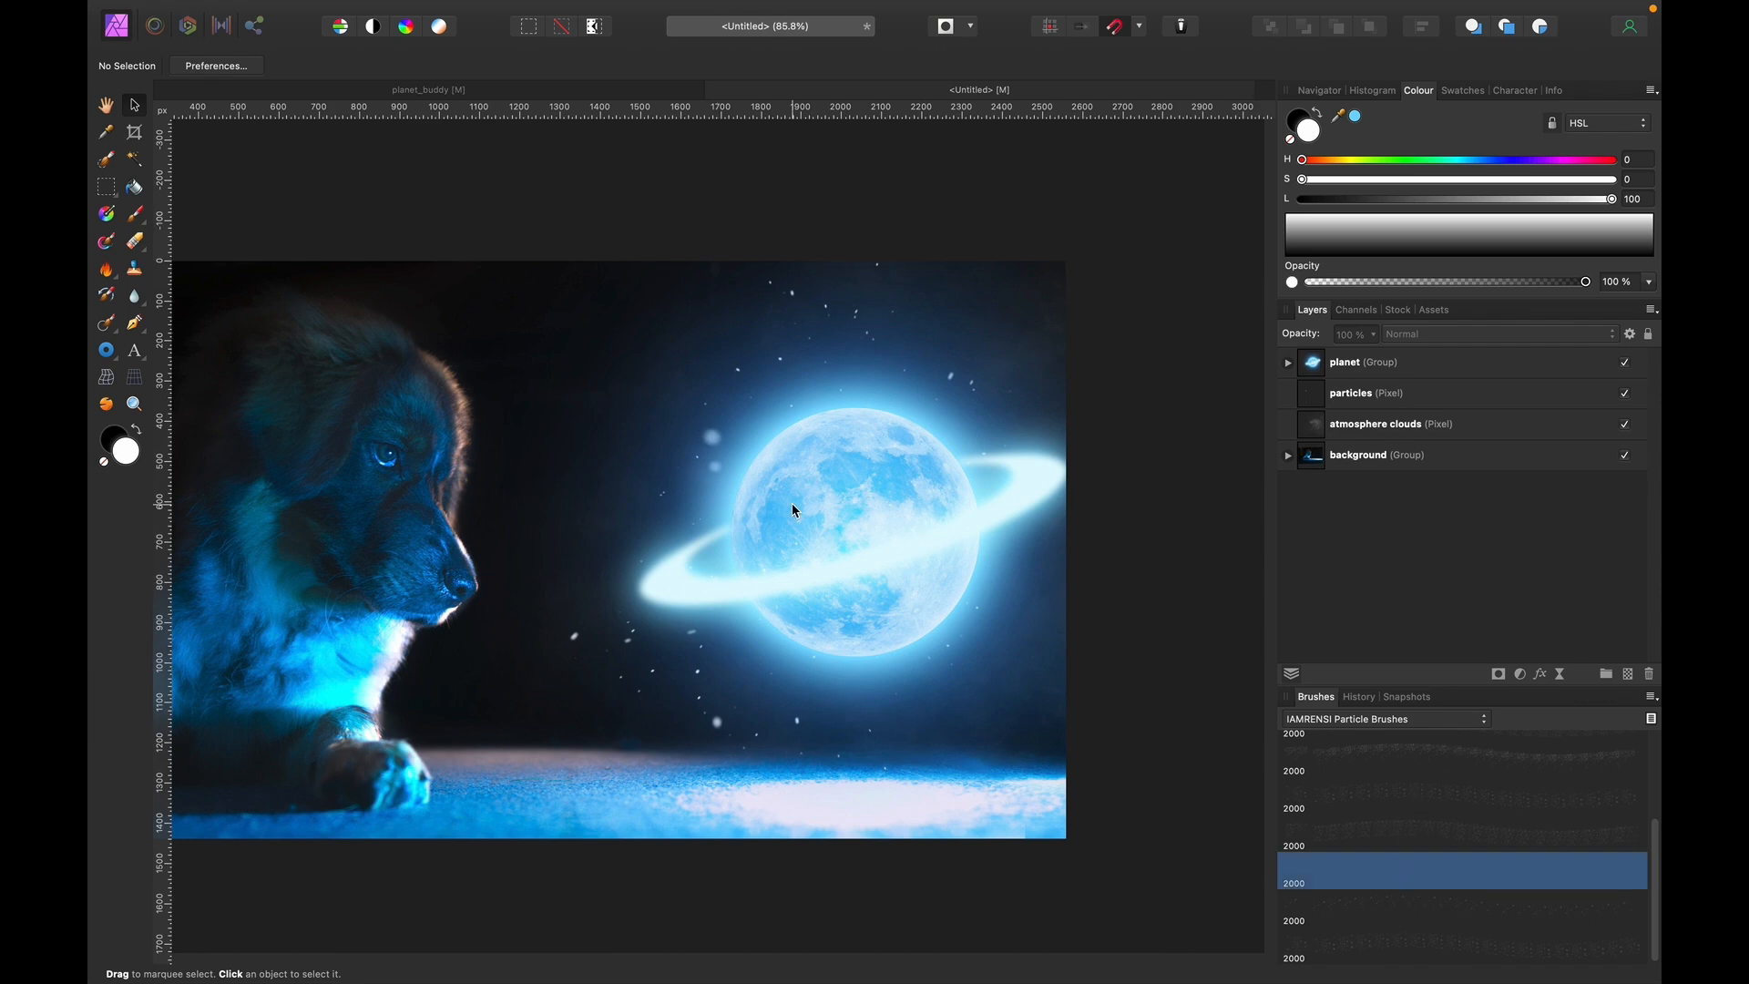
{"action": "key", "text": "b"}
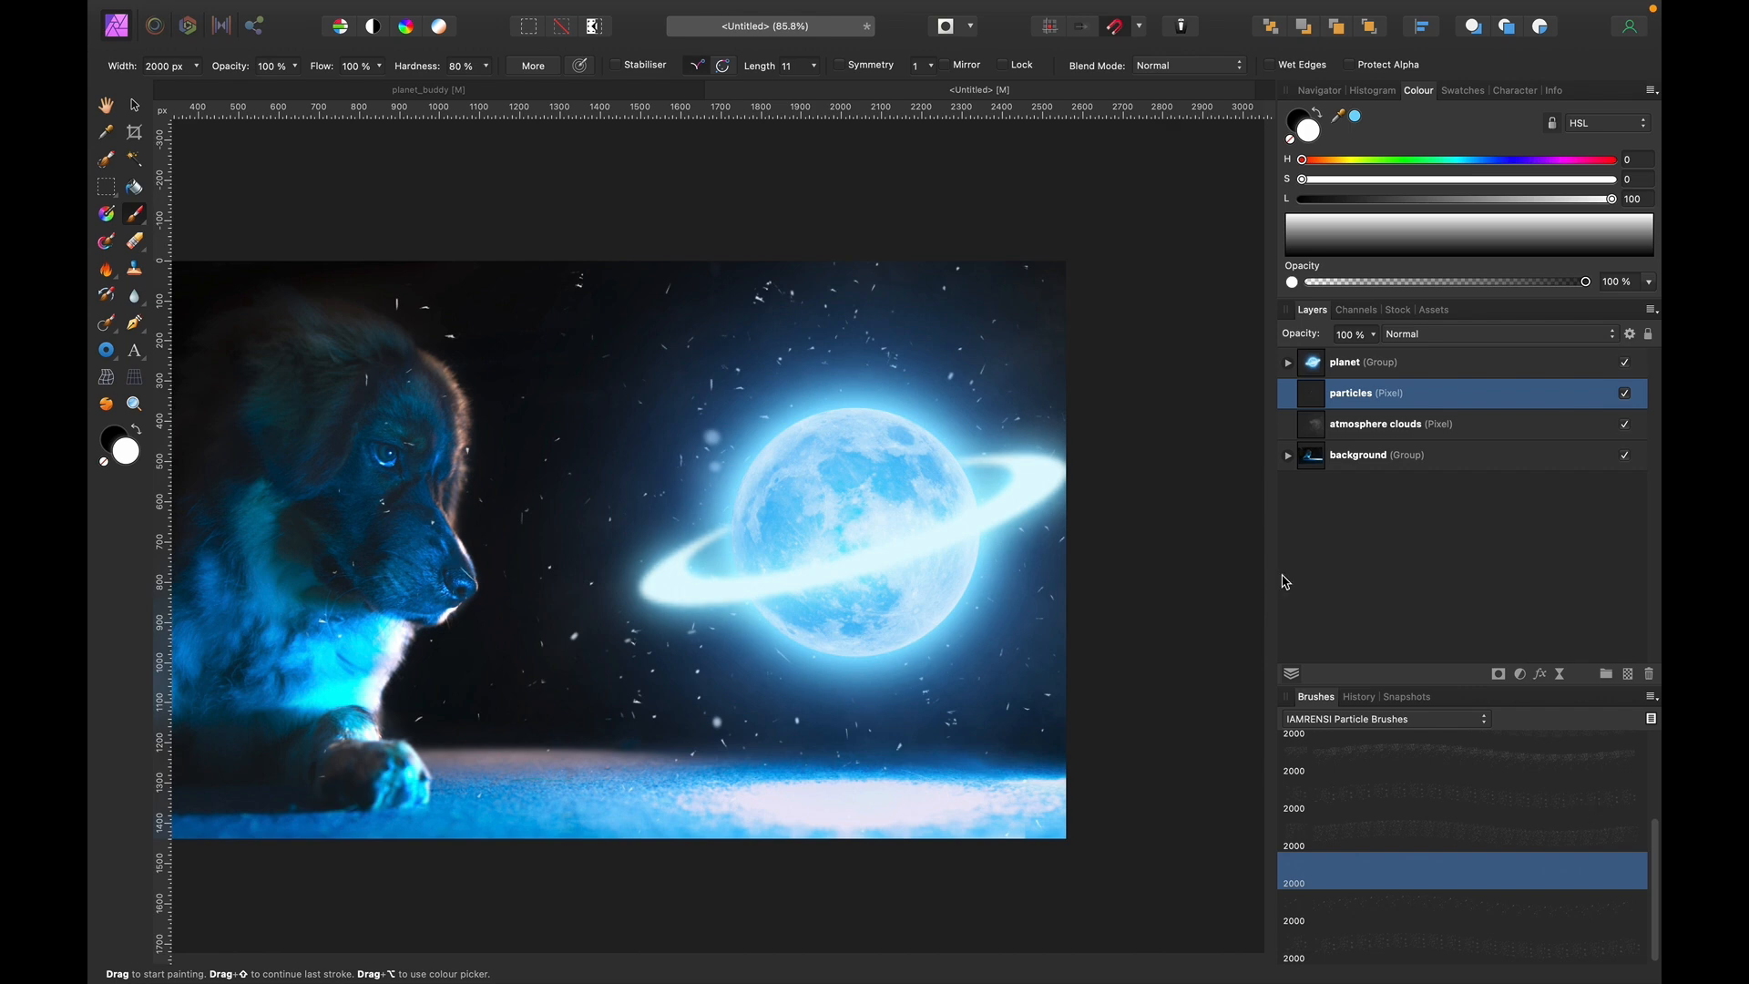
Add a black mask to the particles layer and select that mask for painting.
{"action": "scroll", "coordinate": [1186, 638], "scroll_direction": "left", "scroll_amount": 3}
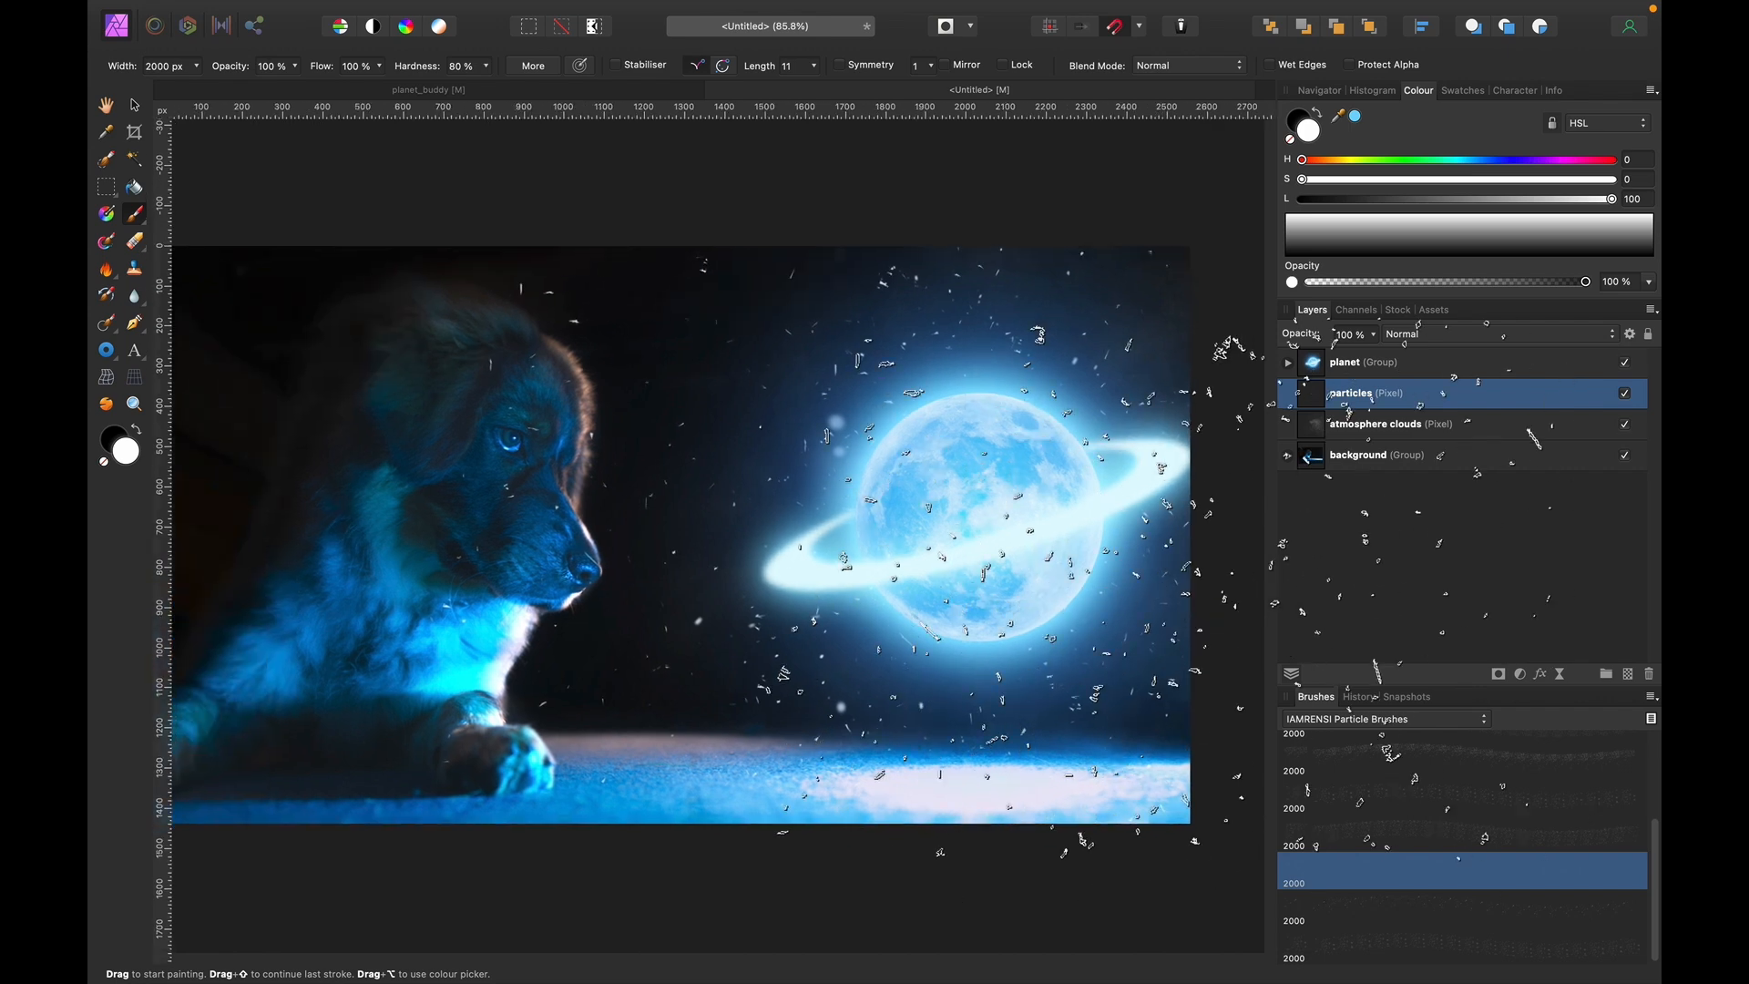
{"action": "key", "text": "b"}
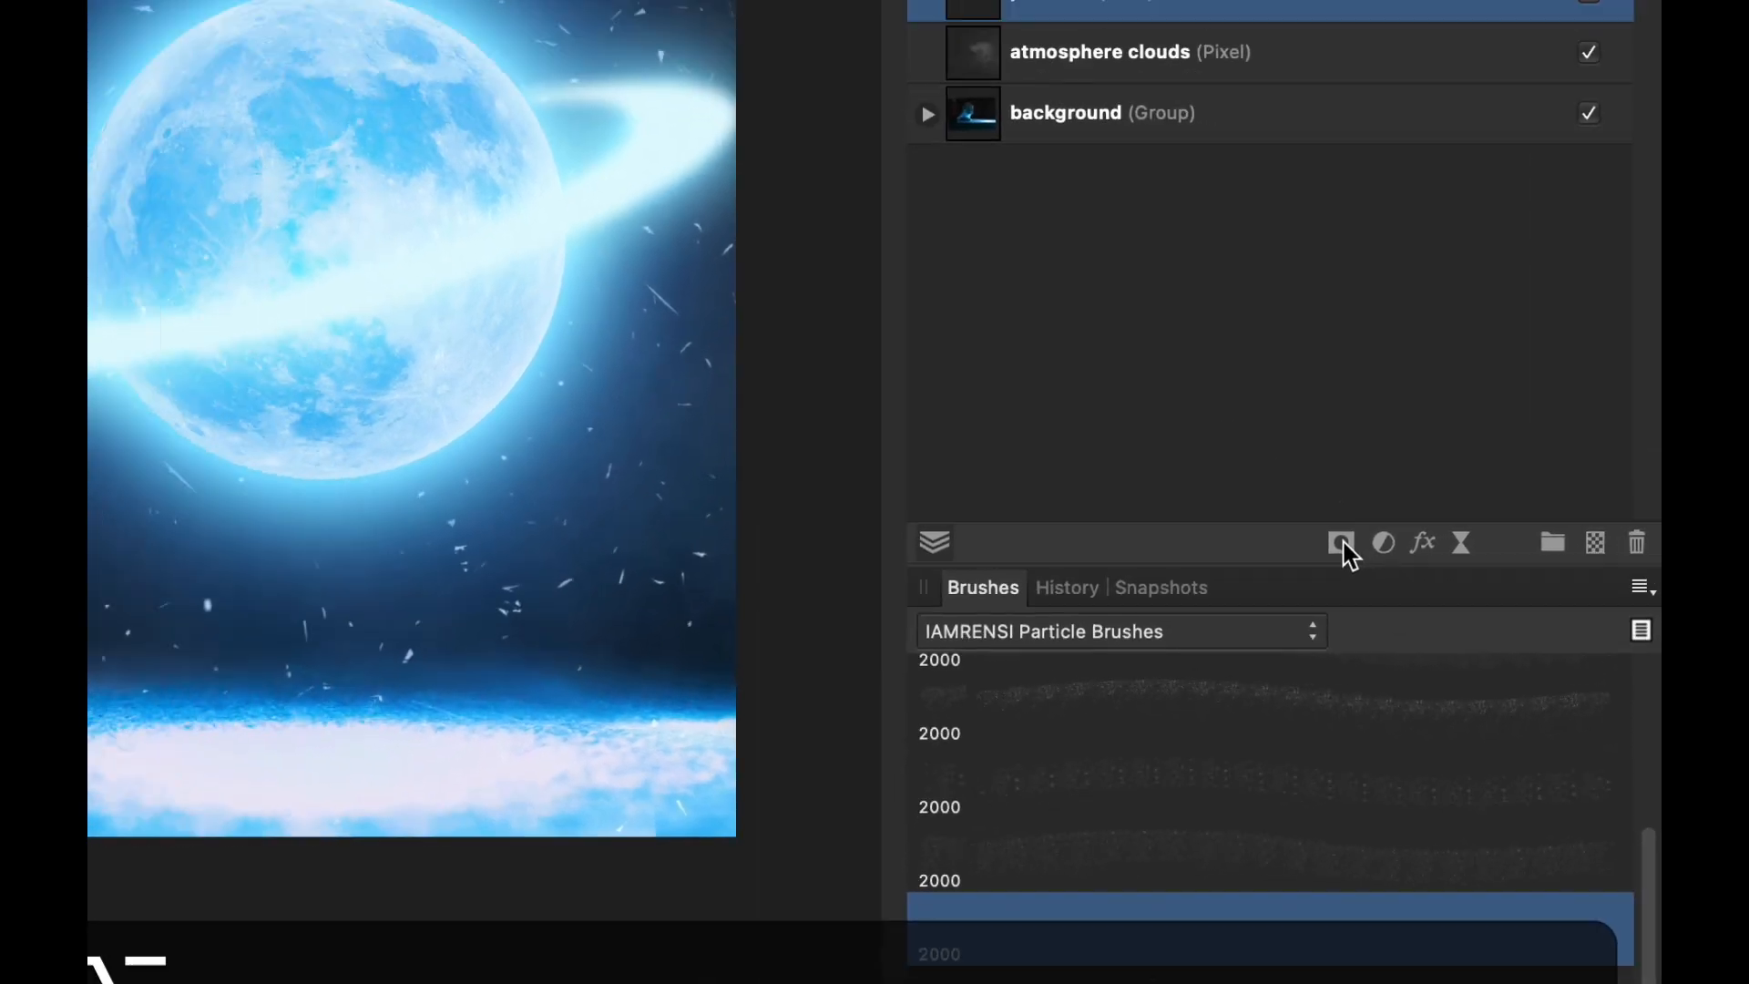
{"action": "left_click", "coordinate": [1343, 542], "text": "alt"}
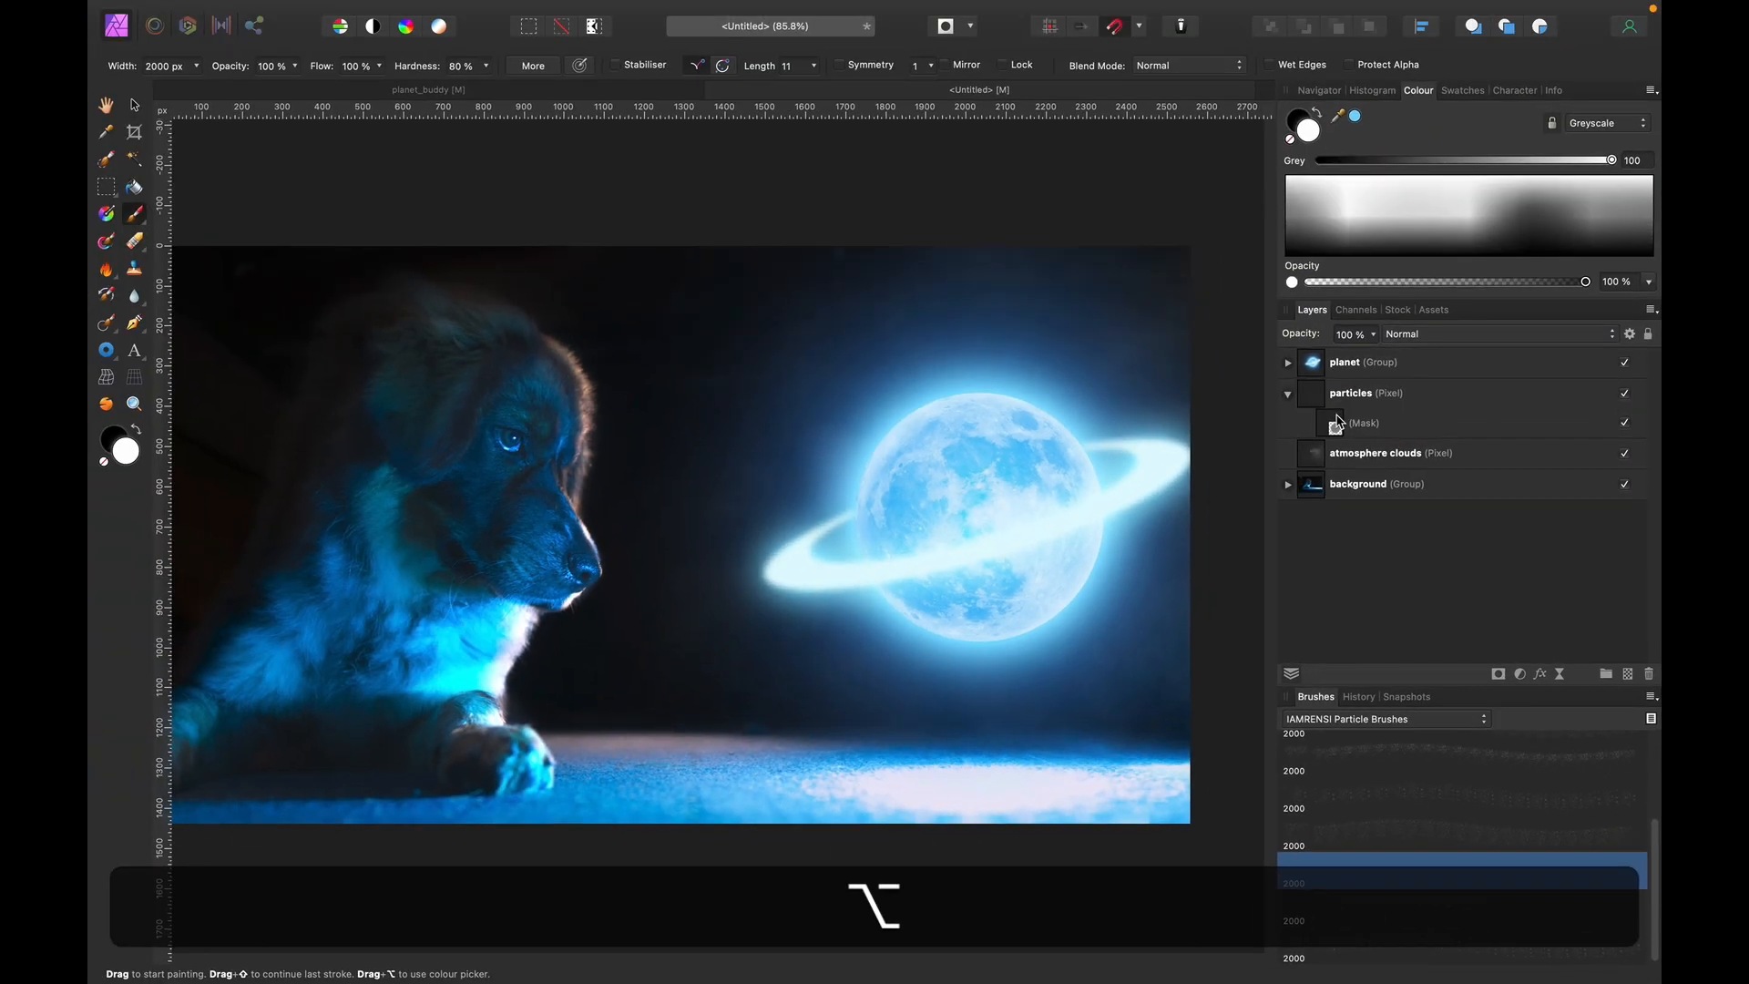
{"action": "left_click", "coordinate": [1330, 434]}
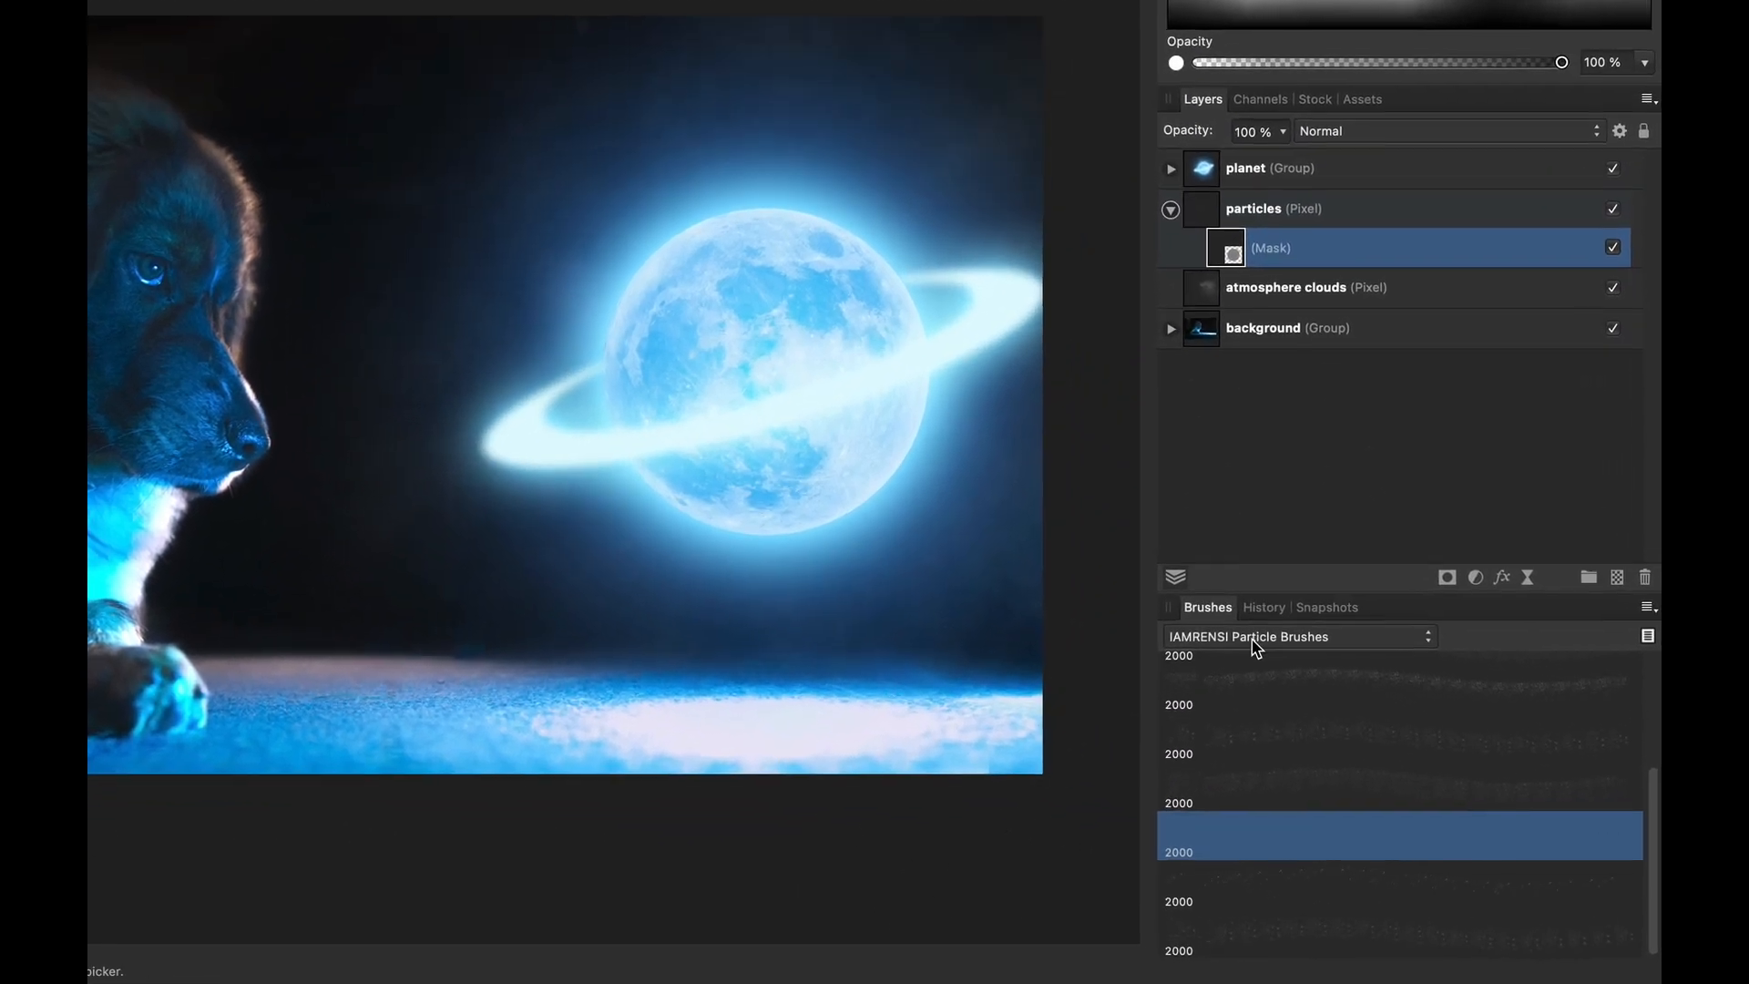
Paint white on the particles mask over the planet with the Basic 512 px soft round brush enlarged to about 1566 px.
{"action": "left_click", "coordinate": [1351, 720]}
{"action": "left_click", "coordinate": [1244, 310]}
{"action": "scroll", "coordinate": [1238, 699], "scroll_direction": "up", "scroll_amount": 5}
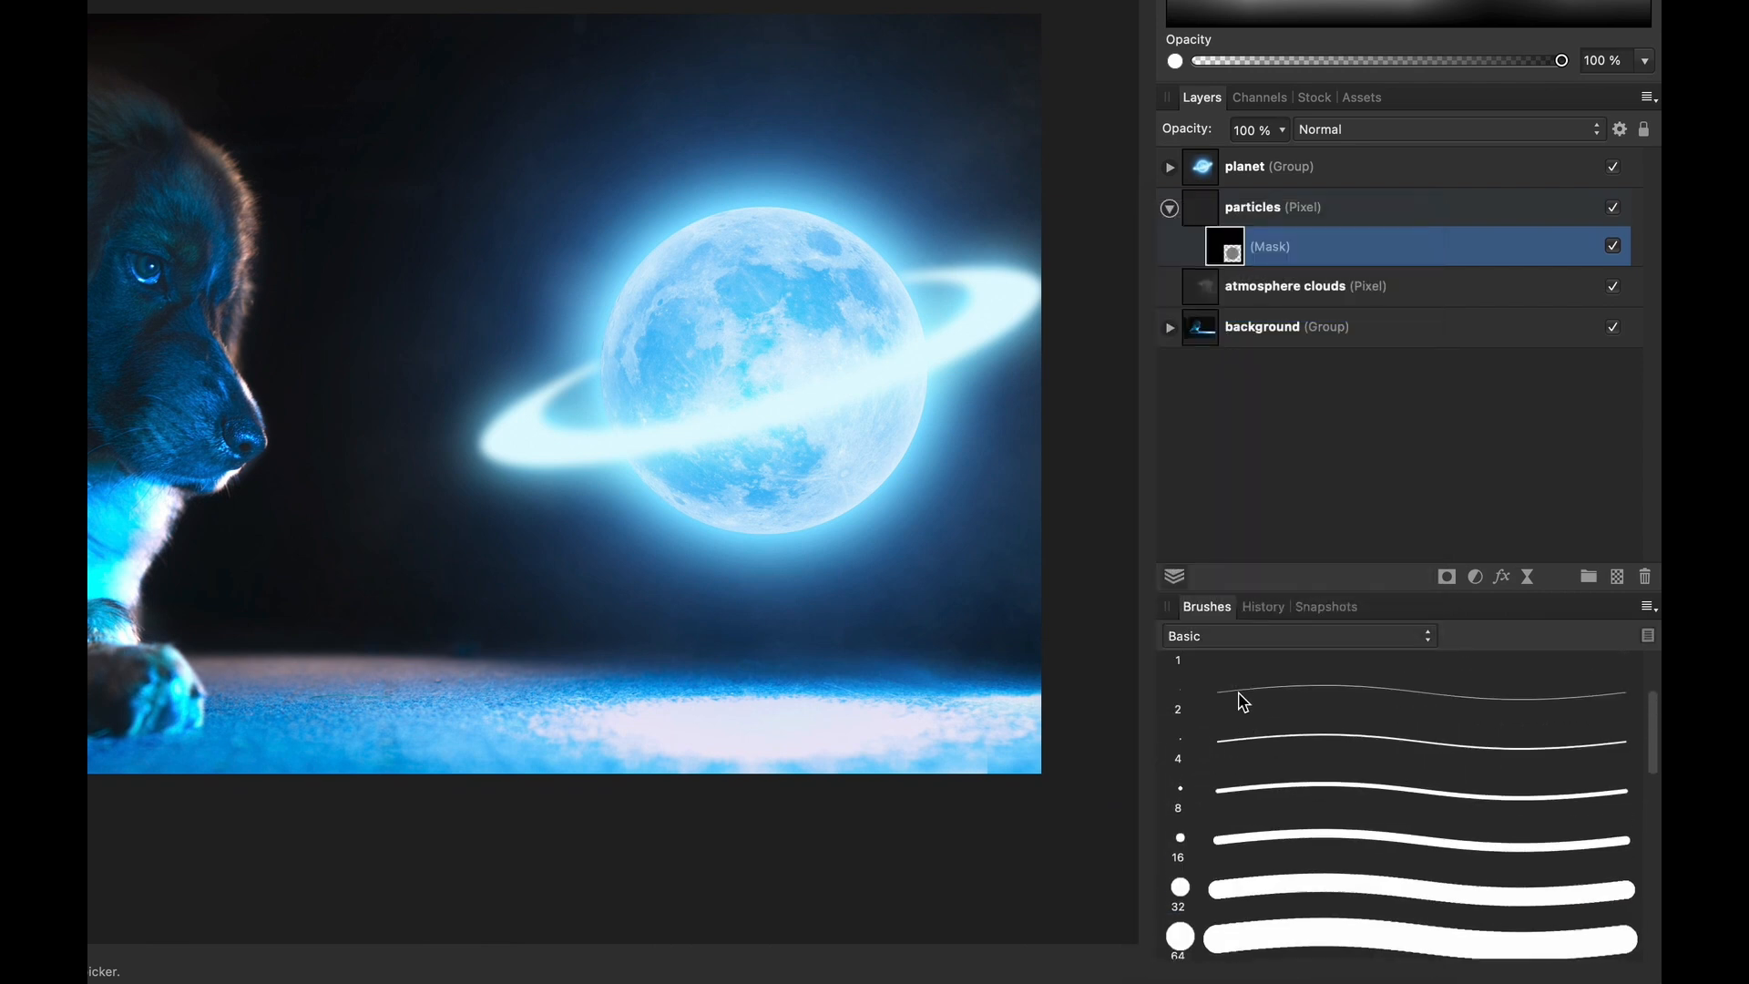
{"action": "left_click", "coordinate": [1217, 668]}
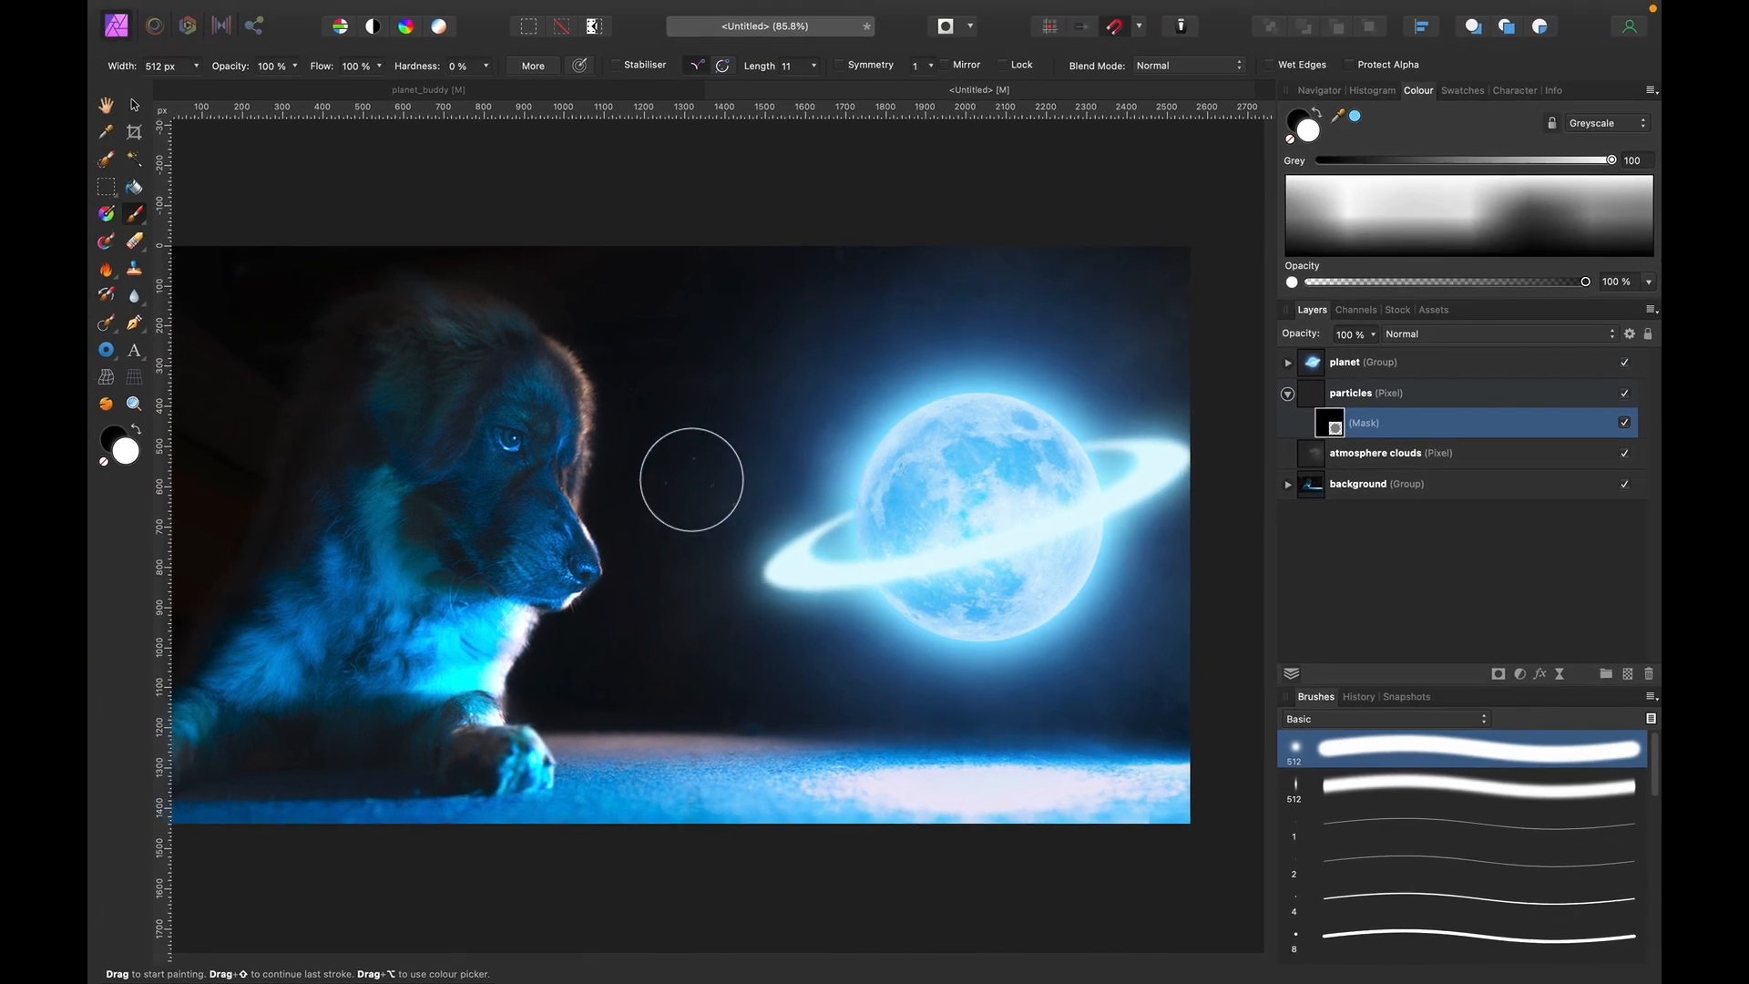
{"action": "key", "text": "bracketright"}
{"action": "key", "text": "bracketright"}
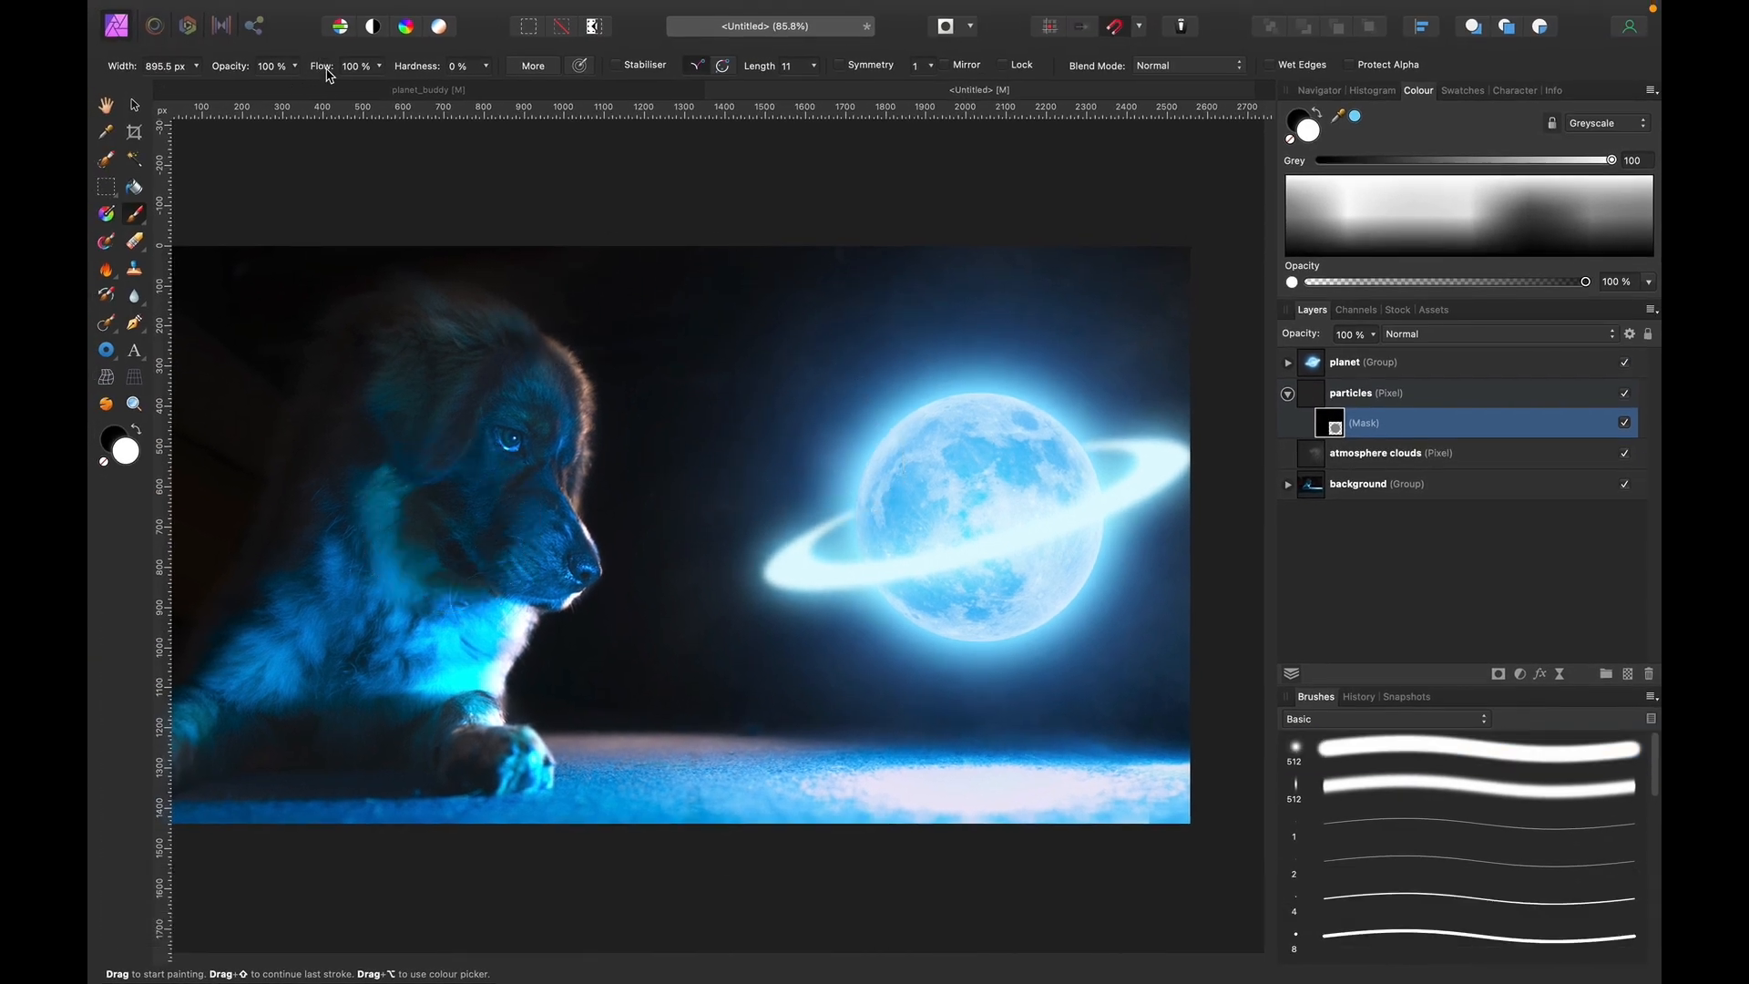
{"action": "key", "text": "bracketright"}
{"action": "key", "text": "bracketright"}
{"action": "key", "text": "bracketright"}
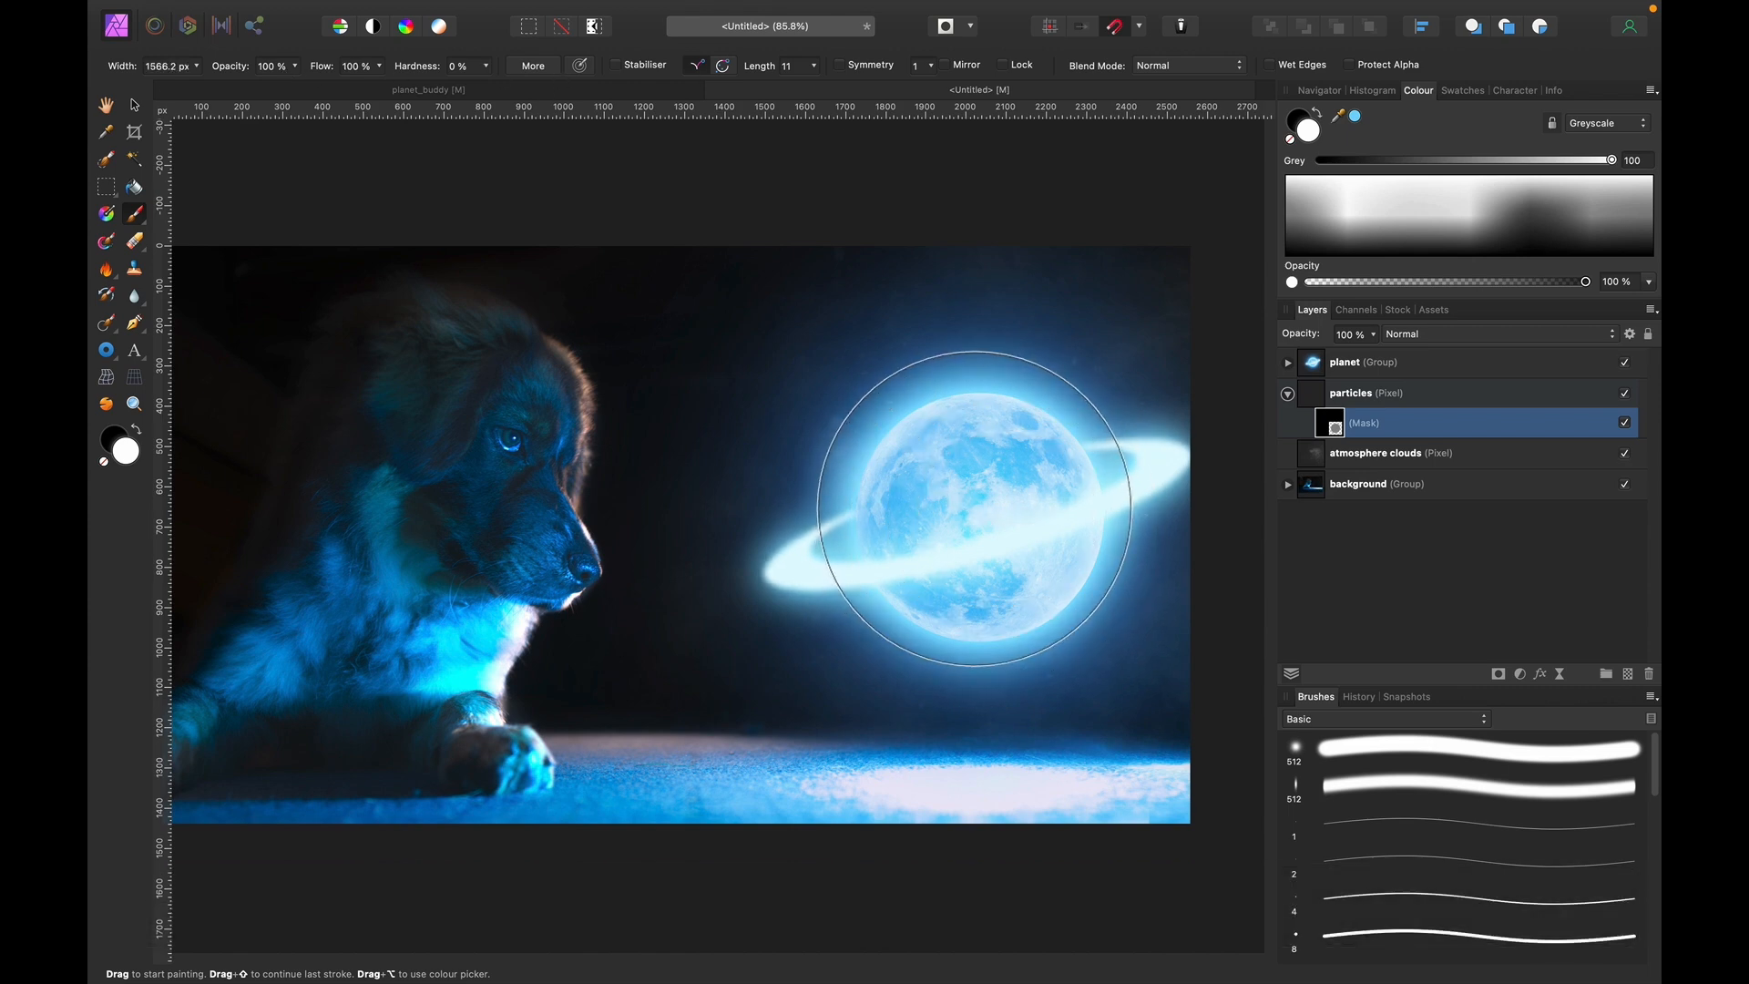
{"action": "left_click", "coordinate": [906, 534]}
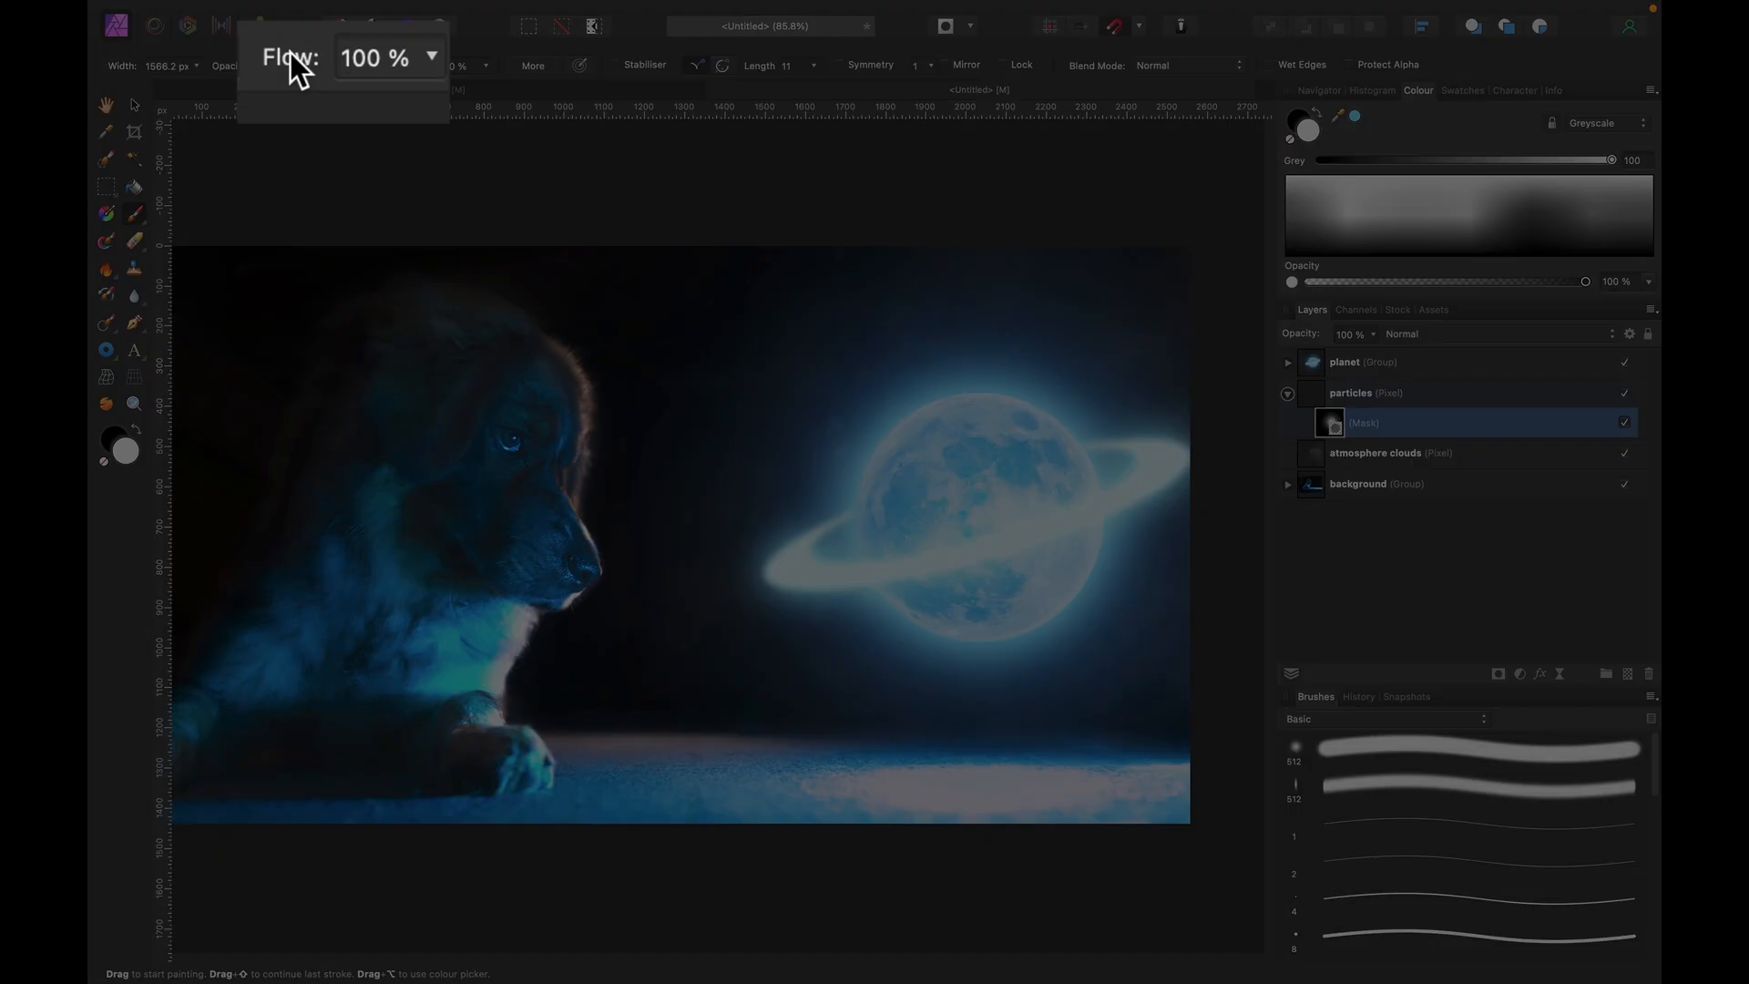
Paint more white on the mask above and beside the planet at 3% flow, reducing the brush to about 818 px and the flow to 1%.
{"action": "left_click_drag", "start_coordinate": [321, 68], "coordinate": [218, 74]}
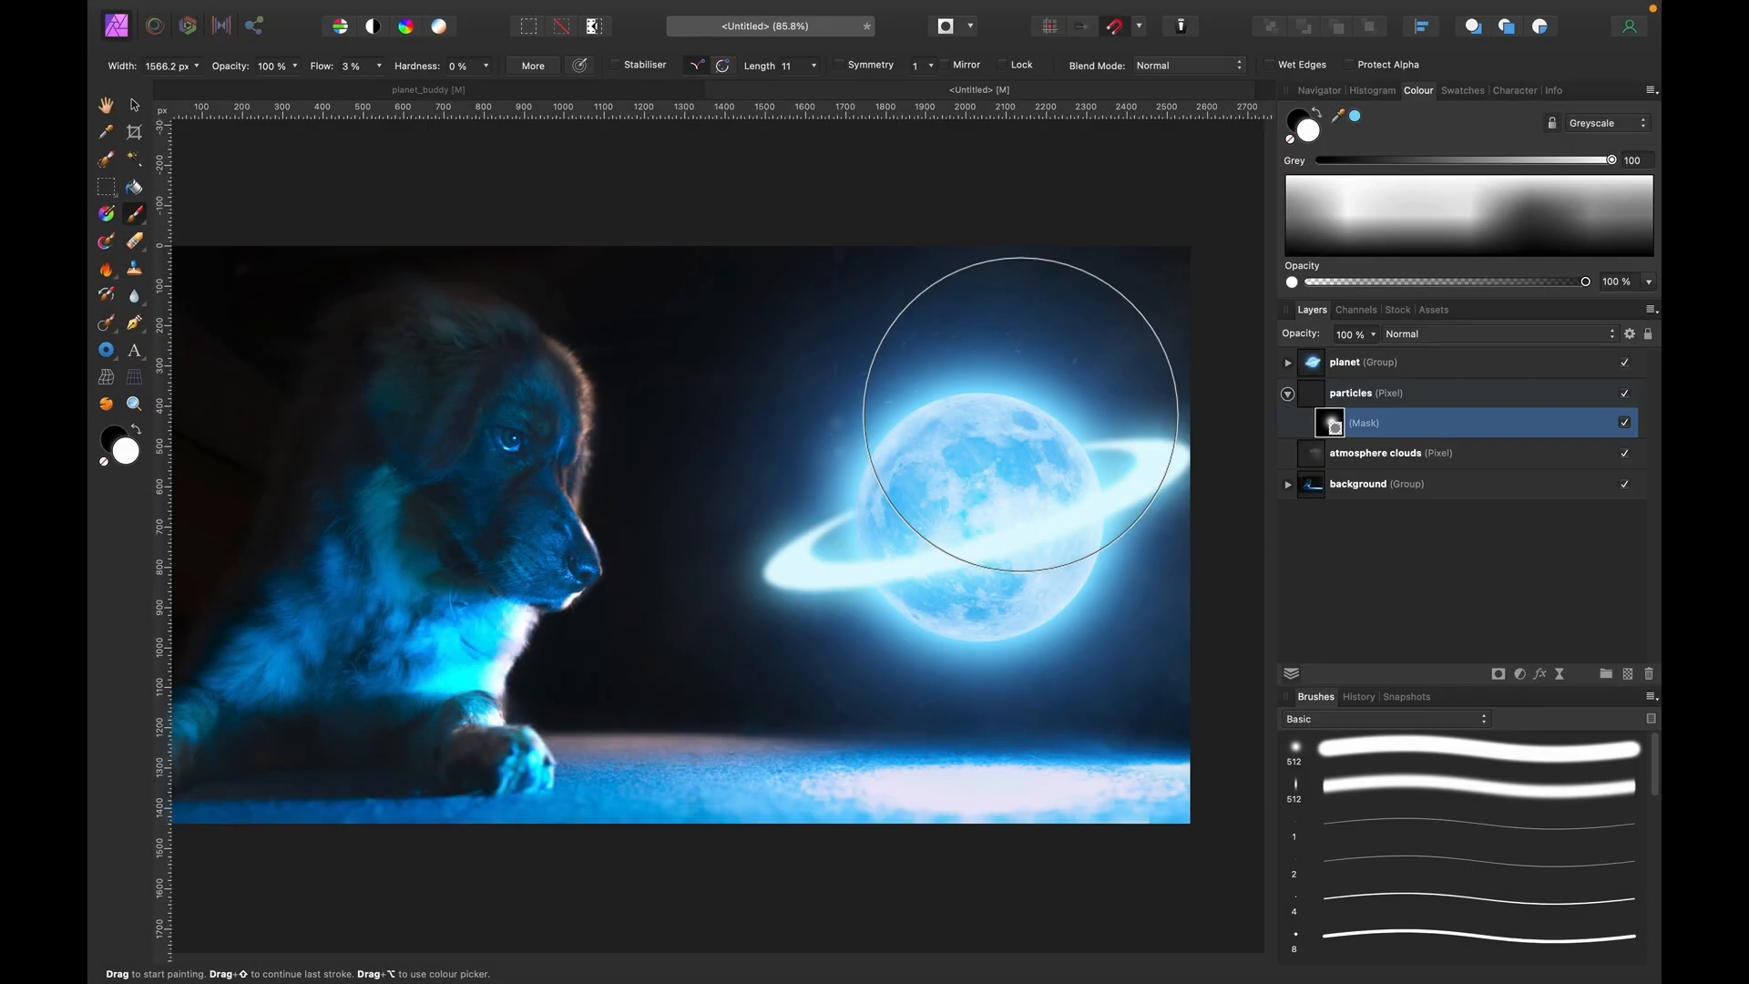
{"action": "left_click_drag", "start_coordinate": [1019, 410], "coordinate": [734, 320]}
{"action": "key", "text": "["}
{"action": "mouse_move", "coordinate": [574, 476]}
{"action": "left_mouse_down"}
{"action": "mouse_move", "coordinate": [695, 422]}
{"action": "mouse_move", "coordinate": [784, 483]}
{"action": "mouse_move", "coordinate": [774, 406]}
{"action": "mouse_move", "coordinate": [859, 383]}
{"action": "left_mouse_up"}
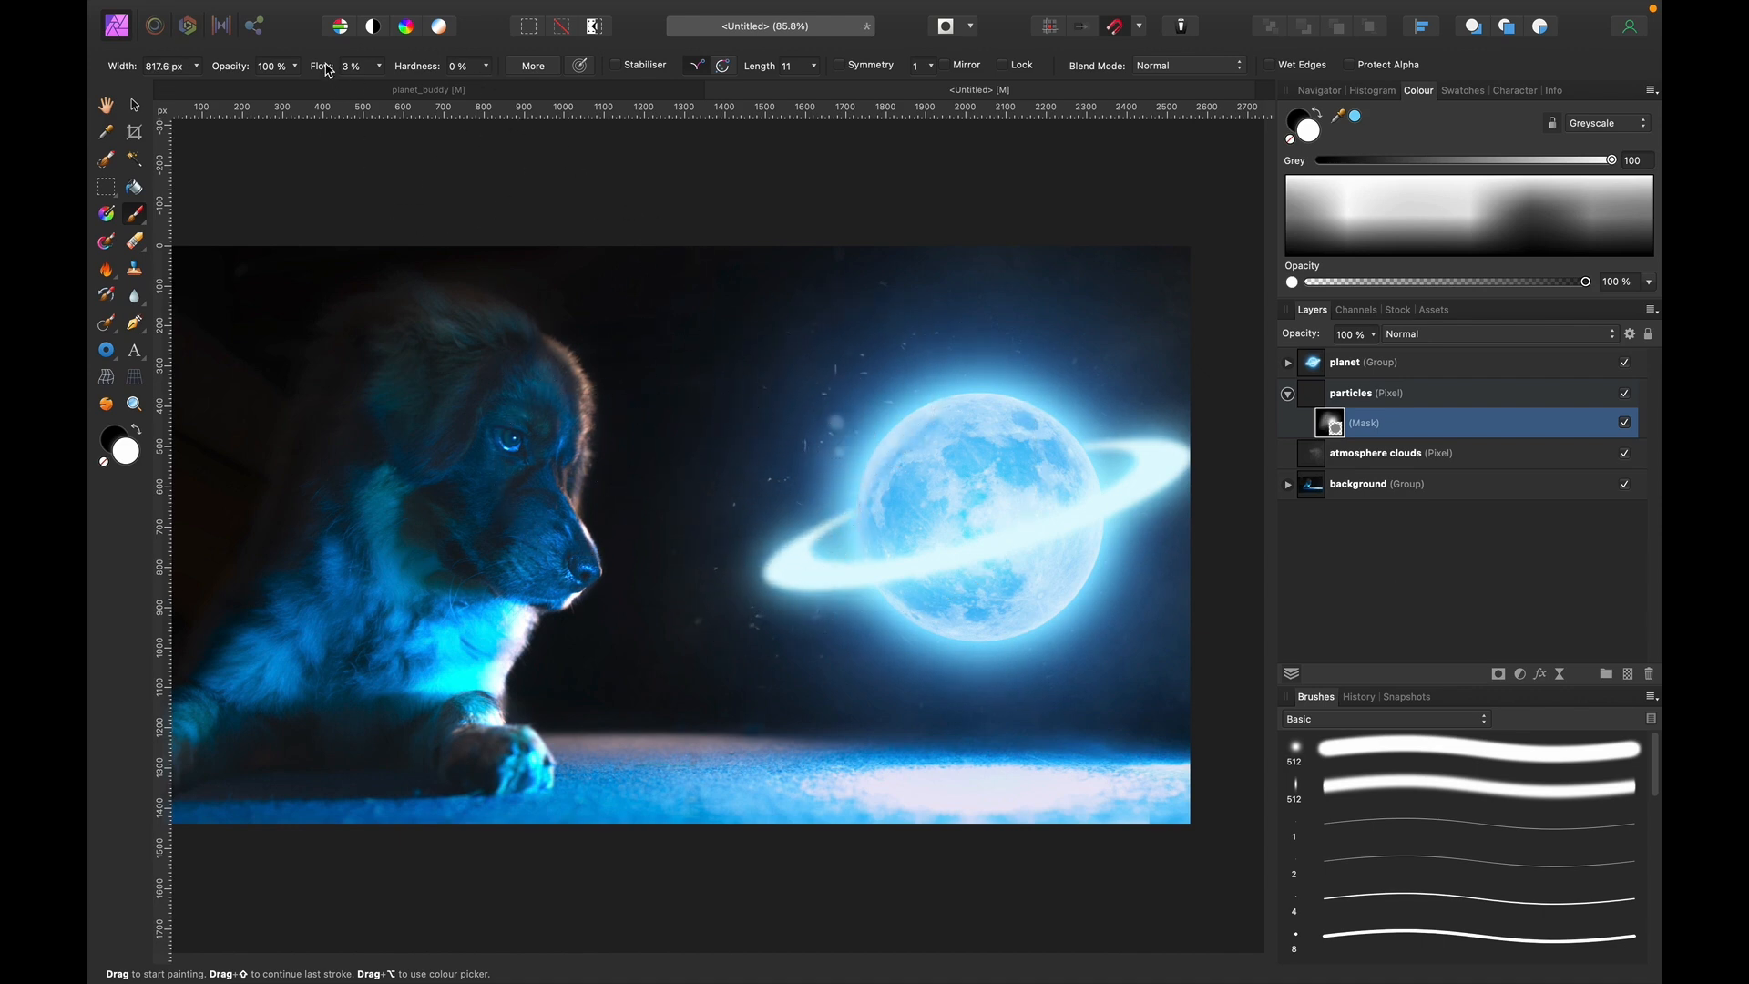
{"action": "key", "text": "space"}
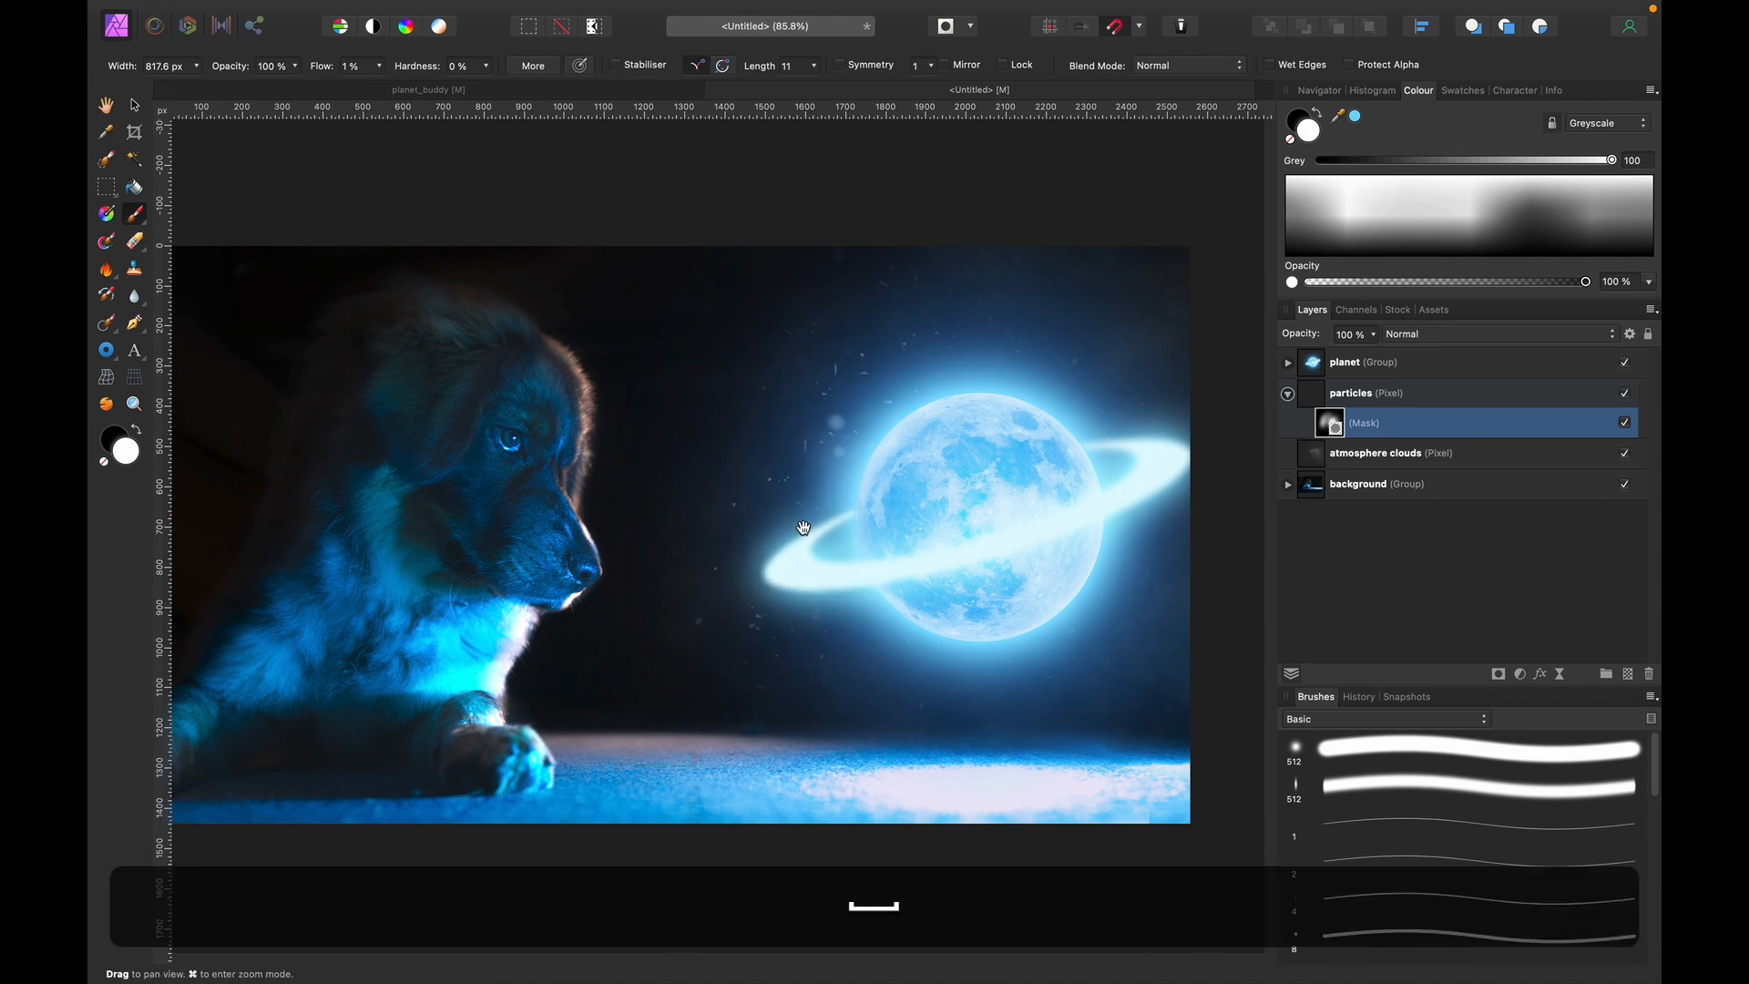
{"action": "left_click_drag", "start_coordinate": [803, 528], "coordinate": [727, 467]}
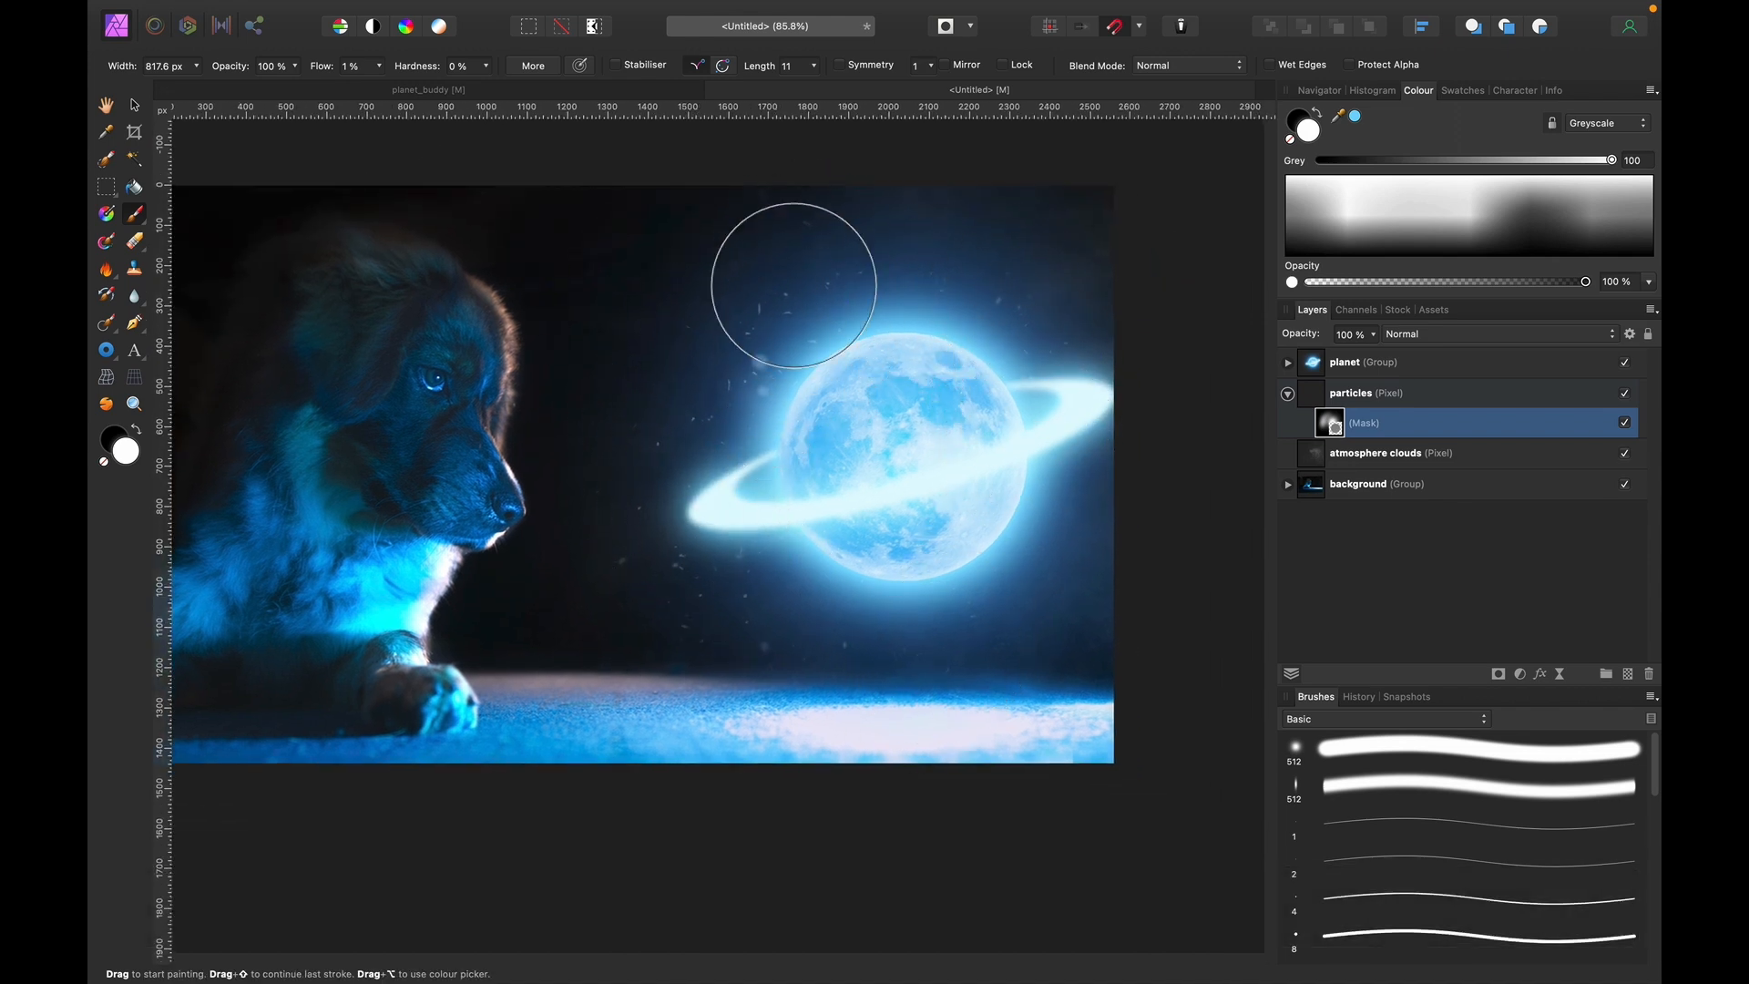
Fade the particles around the planet by painting black on the mask with a brush of about 491 px.
{"action": "key", "text": "x"}
{"action": "key", "text": "["}
{"action": "key", "text": "["}
{"action": "key", "text": "["}
{"action": "key", "text": "["}
{"action": "key", "text": "bracketright"}
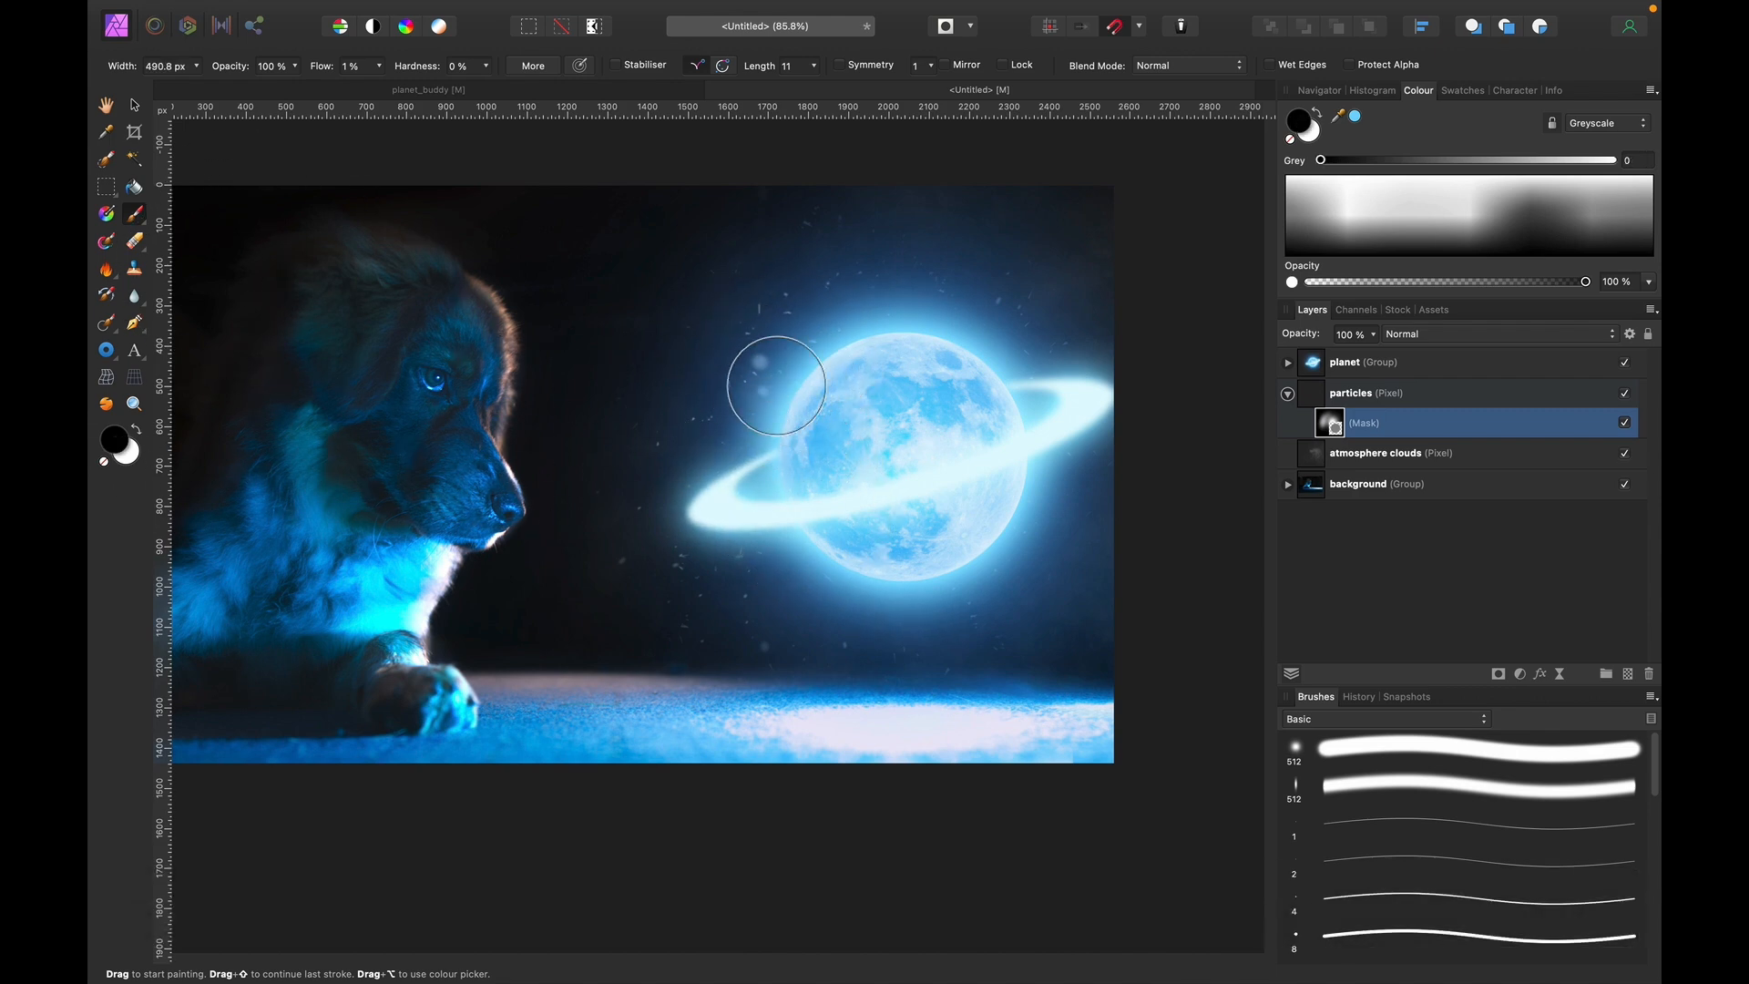
{"action": "mouse_move", "coordinate": [734, 358]}
{"action": "left_mouse_down"}
{"action": "mouse_move", "coordinate": [715, 409]}
{"action": "mouse_move", "coordinate": [806, 303]}
{"action": "mouse_move", "coordinate": [675, 437]}
{"action": "mouse_move", "coordinate": [683, 538]}
{"action": "mouse_move", "coordinate": [634, 555]}
{"action": "mouse_move", "coordinate": [1006, 633]}
{"action": "left_mouse_up"}
Lower the particles layer's opacity to 57% and collapse the layer.
{"action": "left_click", "coordinate": [1357, 394]}
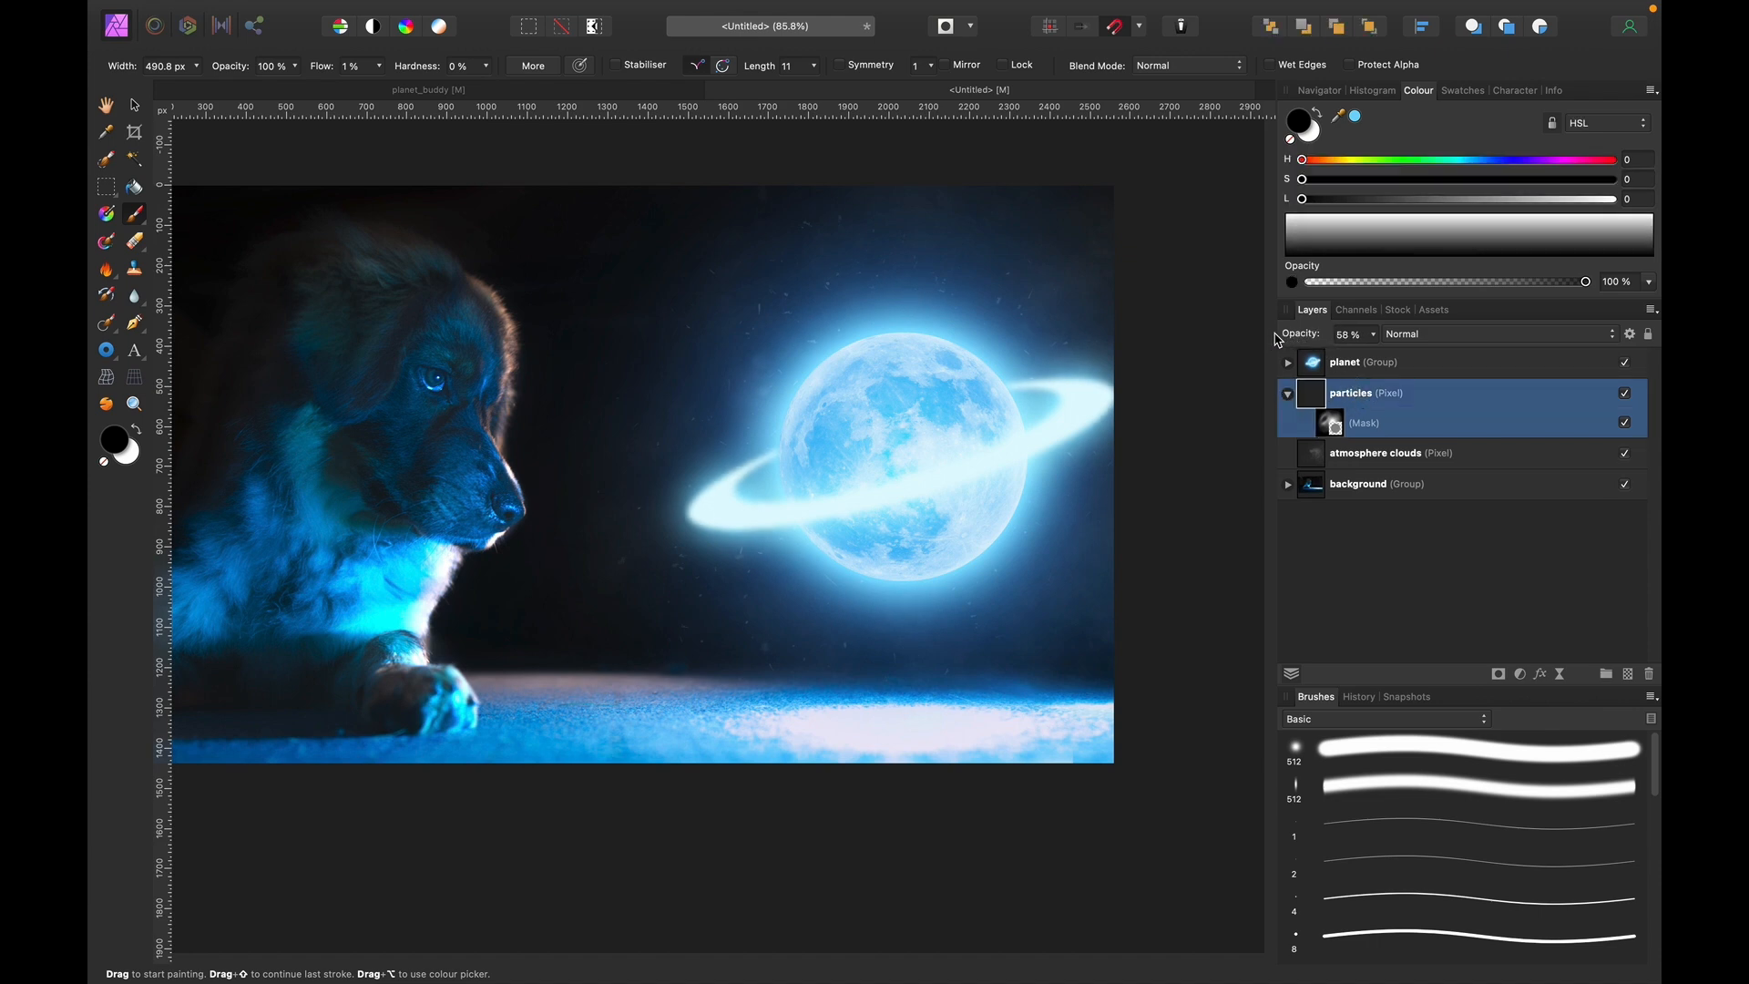
{"action": "scroll", "coordinate": [587, 546], "scroll_direction": "left", "scroll_amount": 5}
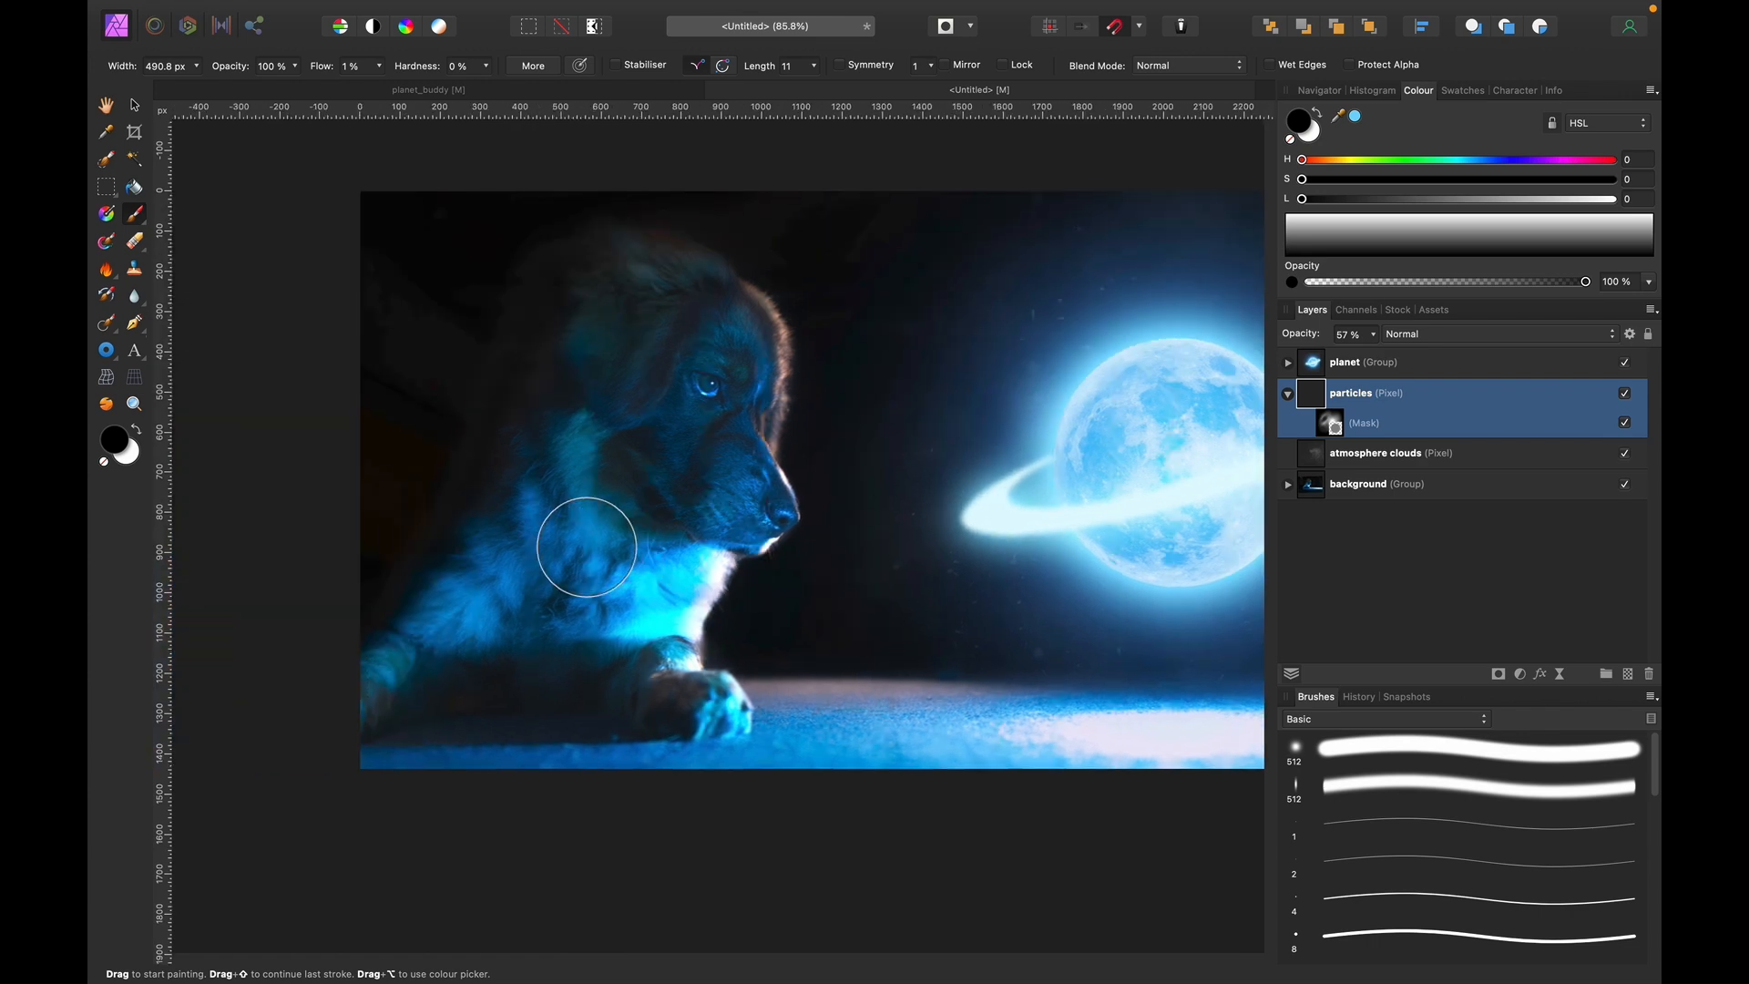
{"action": "scroll", "coordinate": [586, 547], "scroll_direction": "right", "scroll_amount": 3}
{"action": "key", "text": "super+0"}
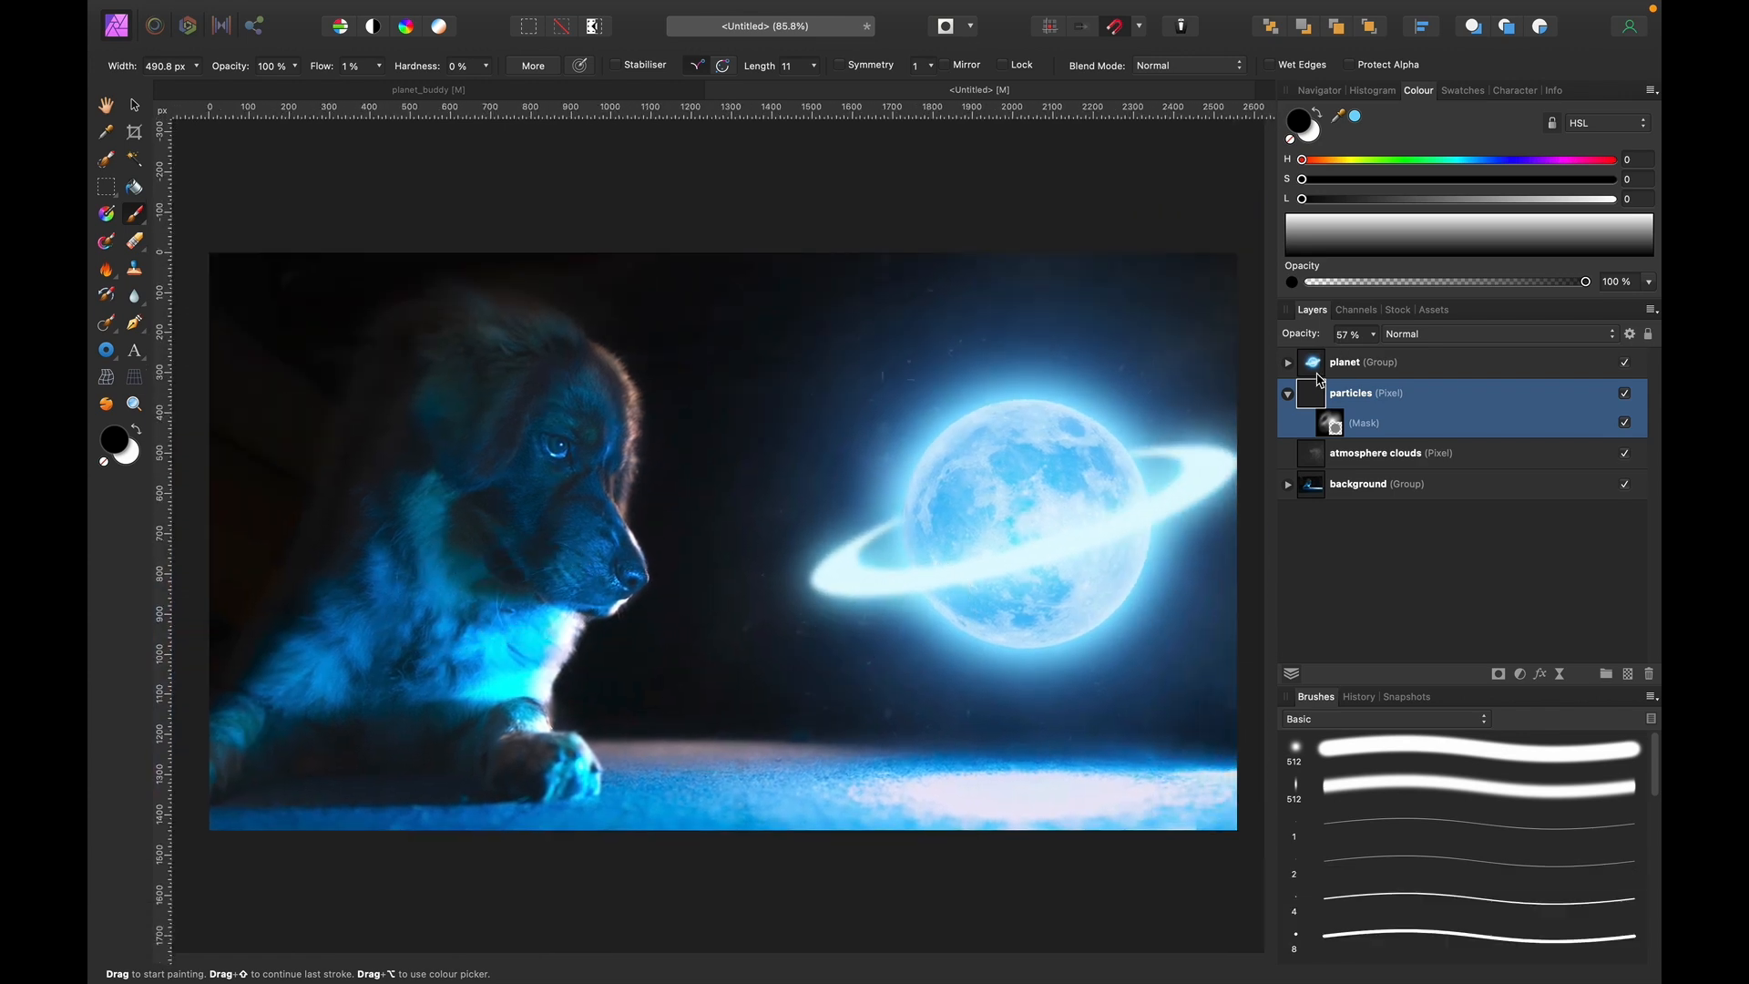
{"action": "left_click", "coordinate": [1287, 395]}
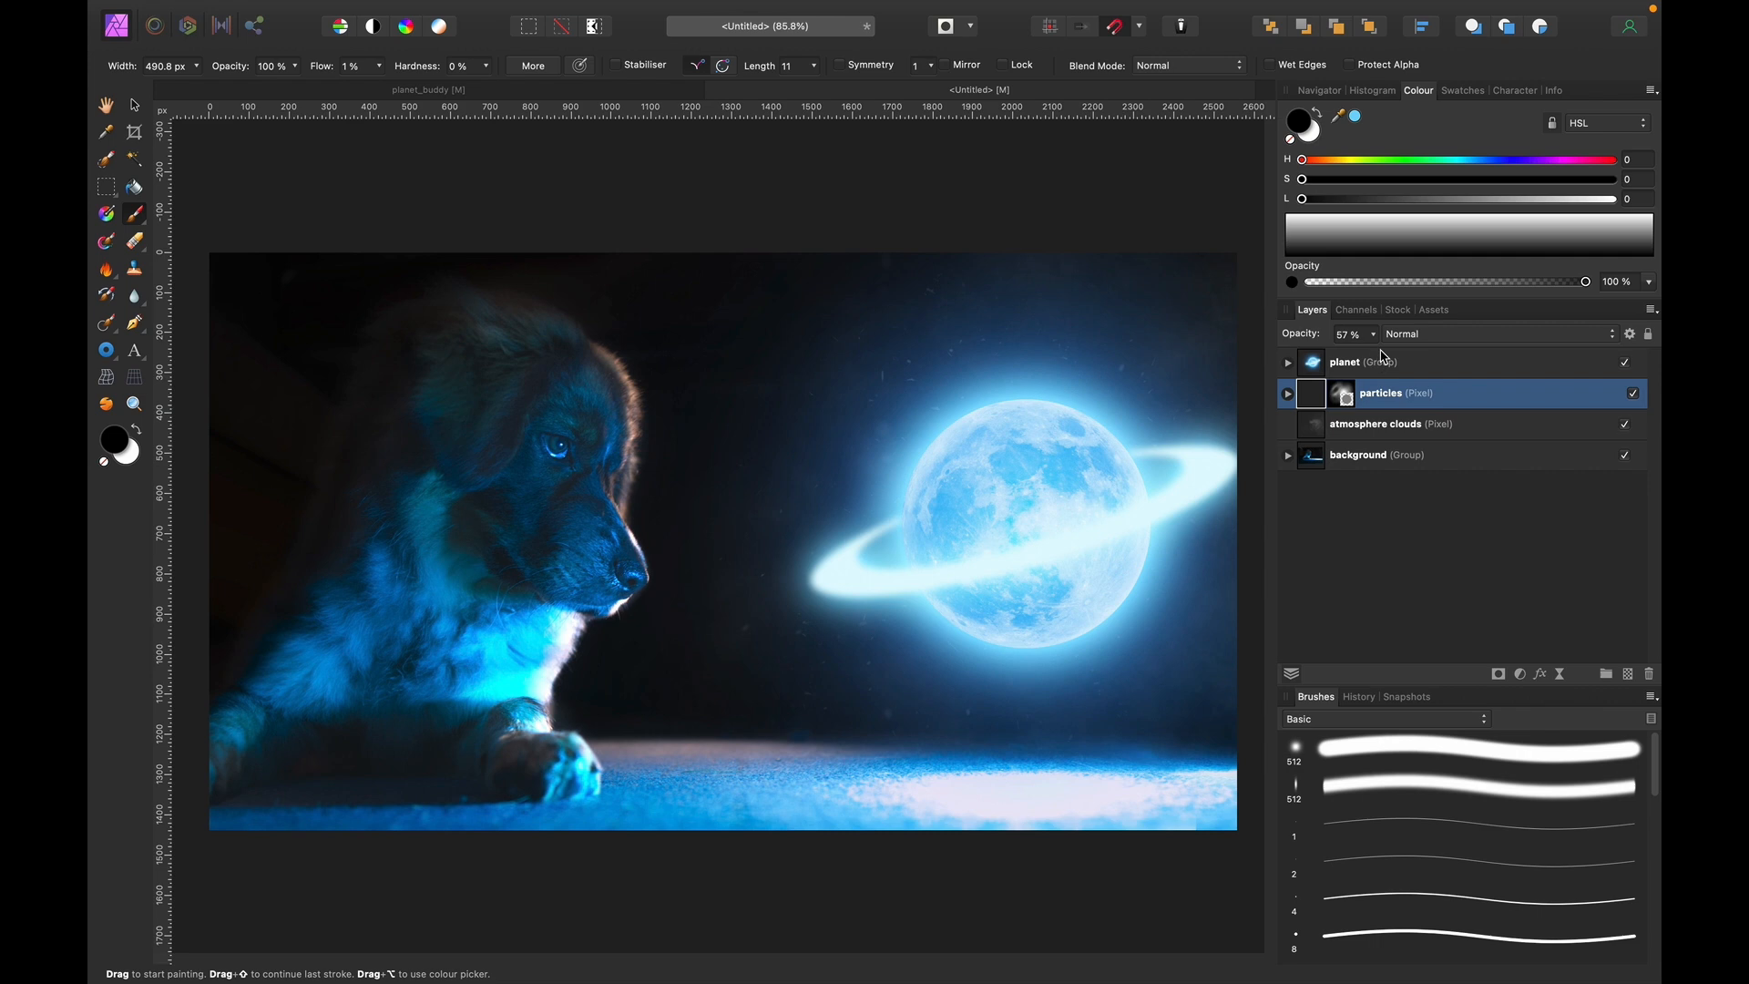
Add a new pixel layer above the planet group and name it "foreground particles".
{"action": "left_click", "coordinate": [1380, 364]}
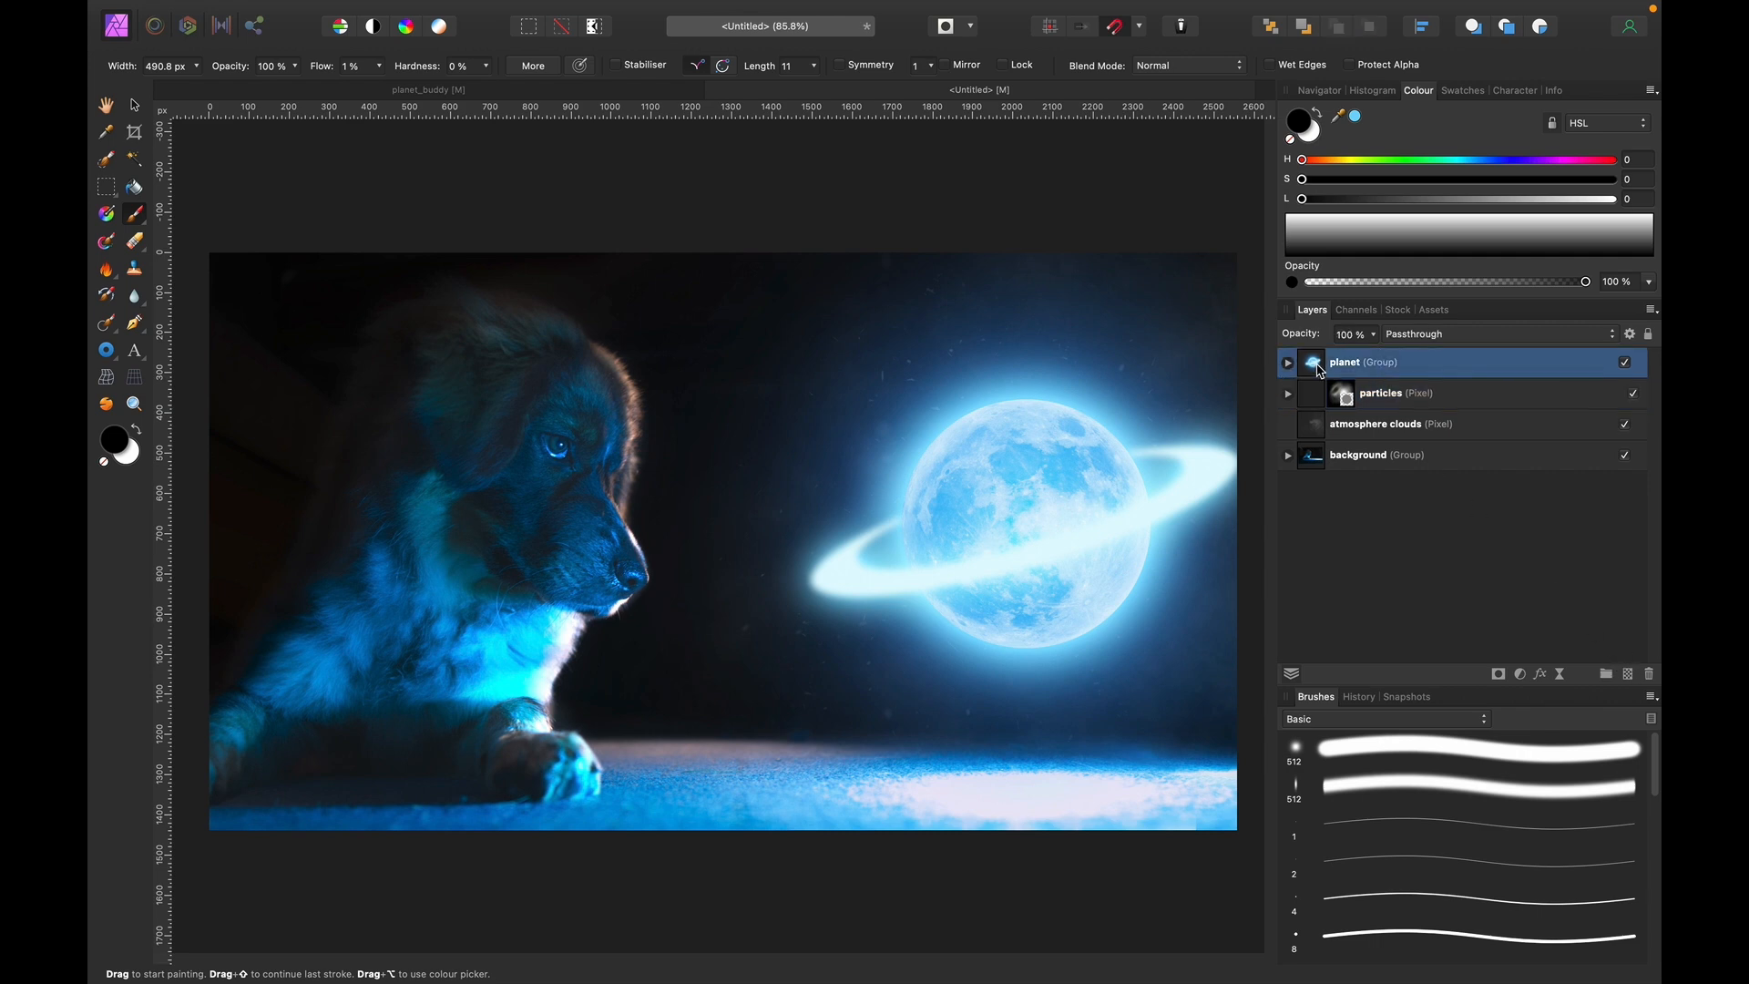
{"action": "left_click", "coordinate": [1628, 674]}
{"action": "double_click", "coordinate": [1342, 362]}
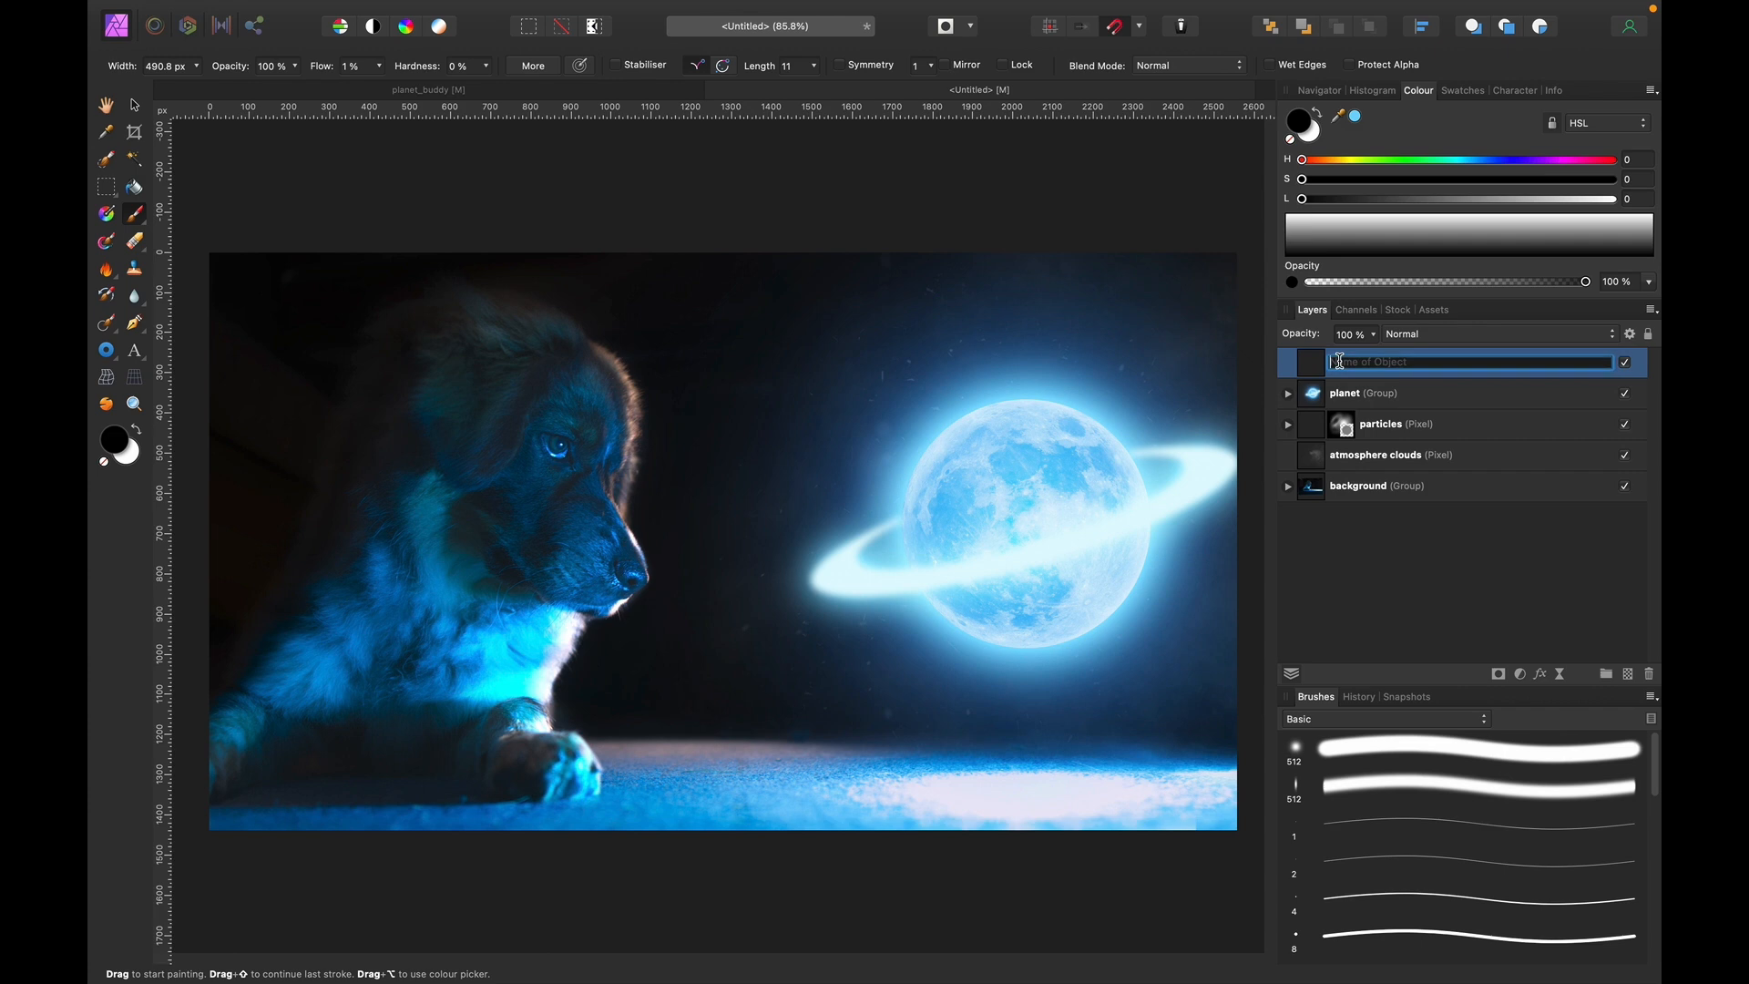
{"action": "type", "text": "foreground particles"}
{"action": "key", "text": "Return"}
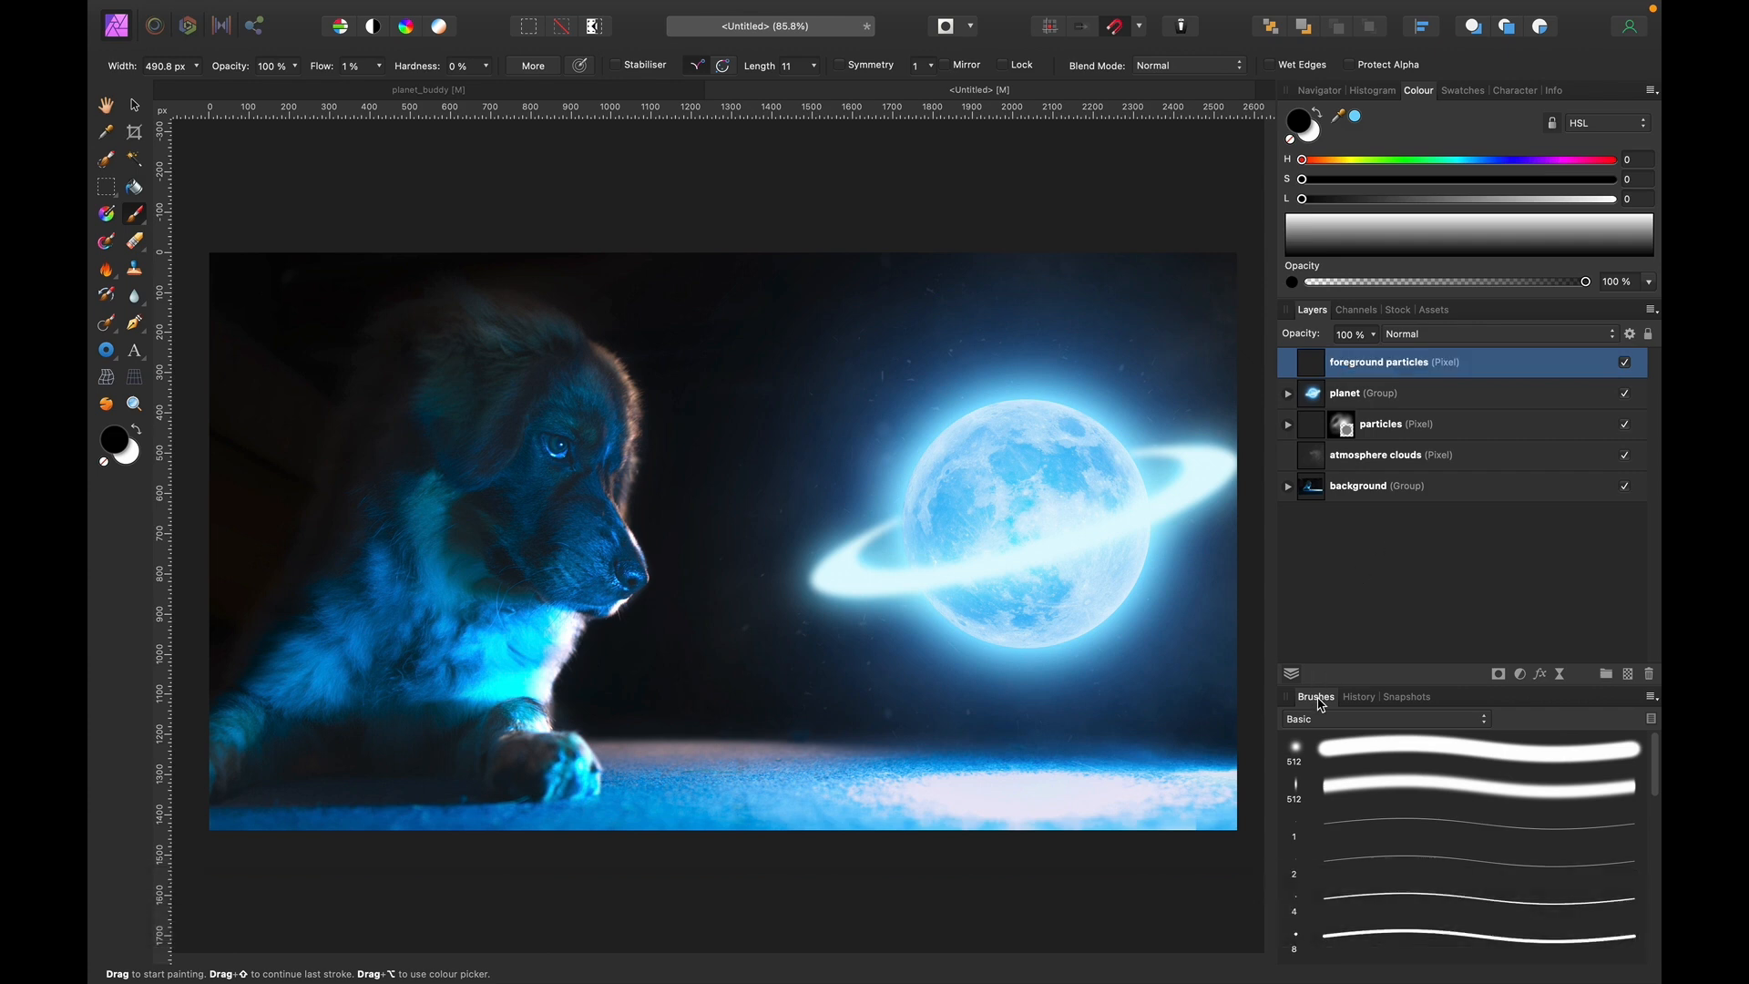
Load the IAMRENSI Particle Brushes and try the first brush over the scene, enlarged to about 3042 px.
{"action": "left_click", "coordinate": [1366, 720]}
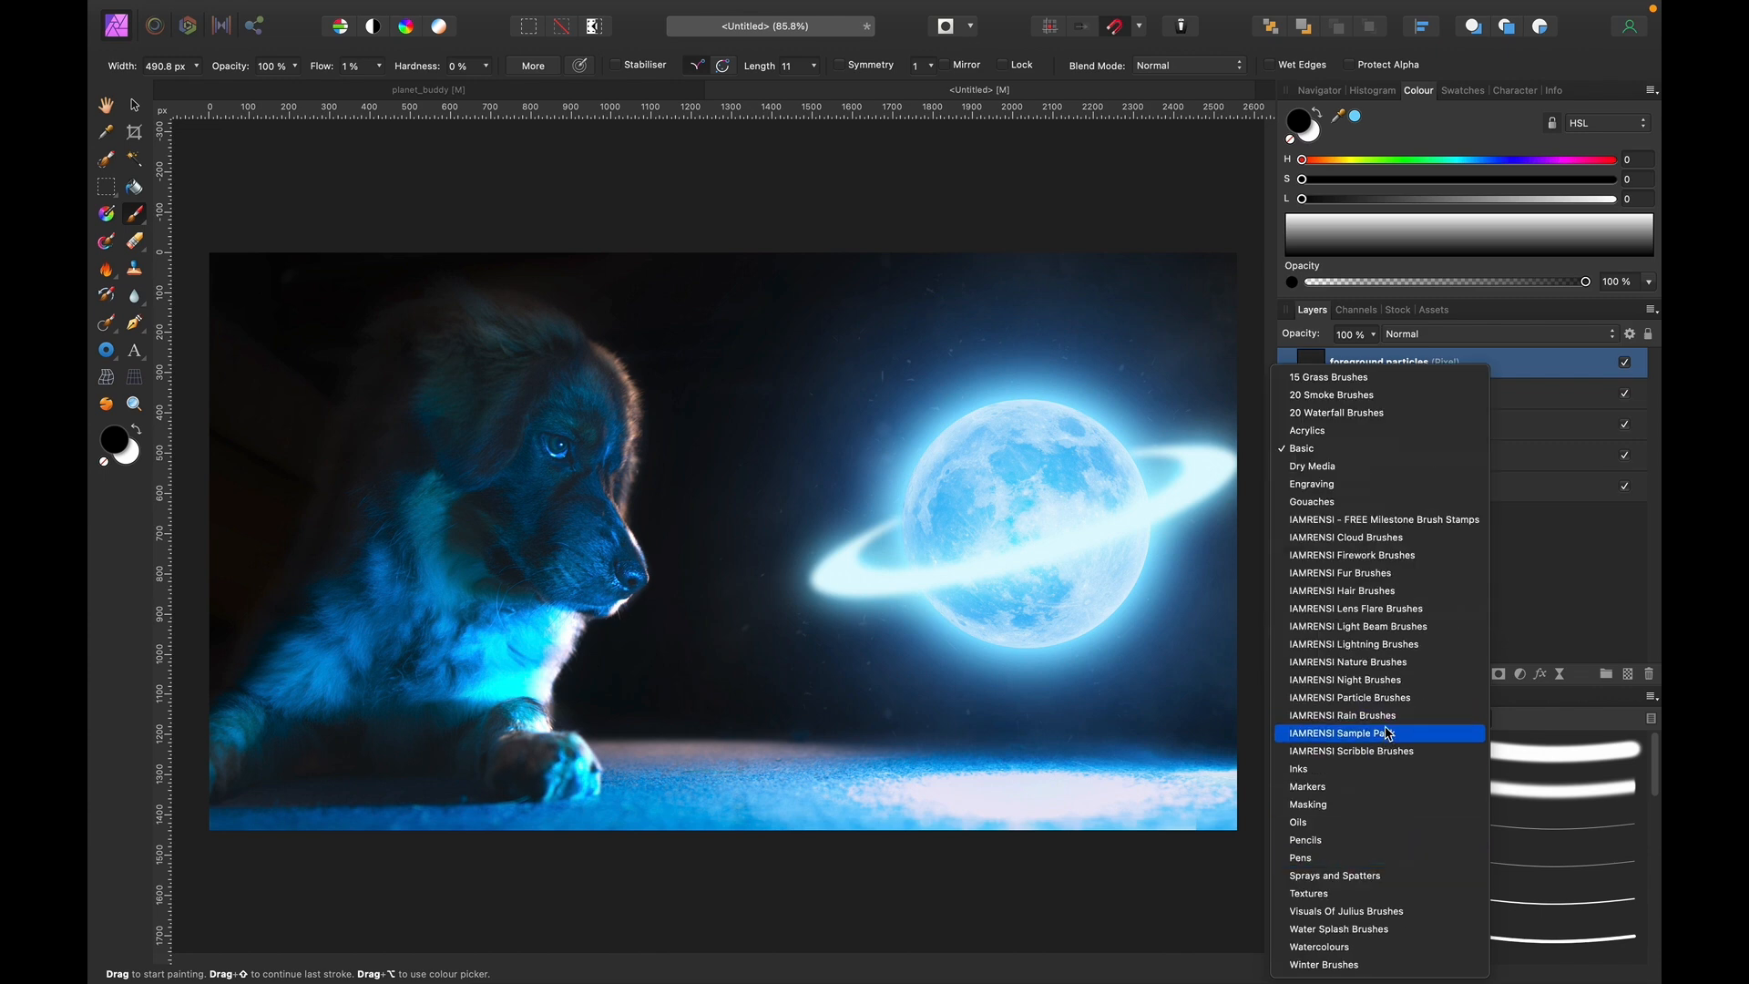
{"action": "left_click", "coordinate": [1398, 699]}
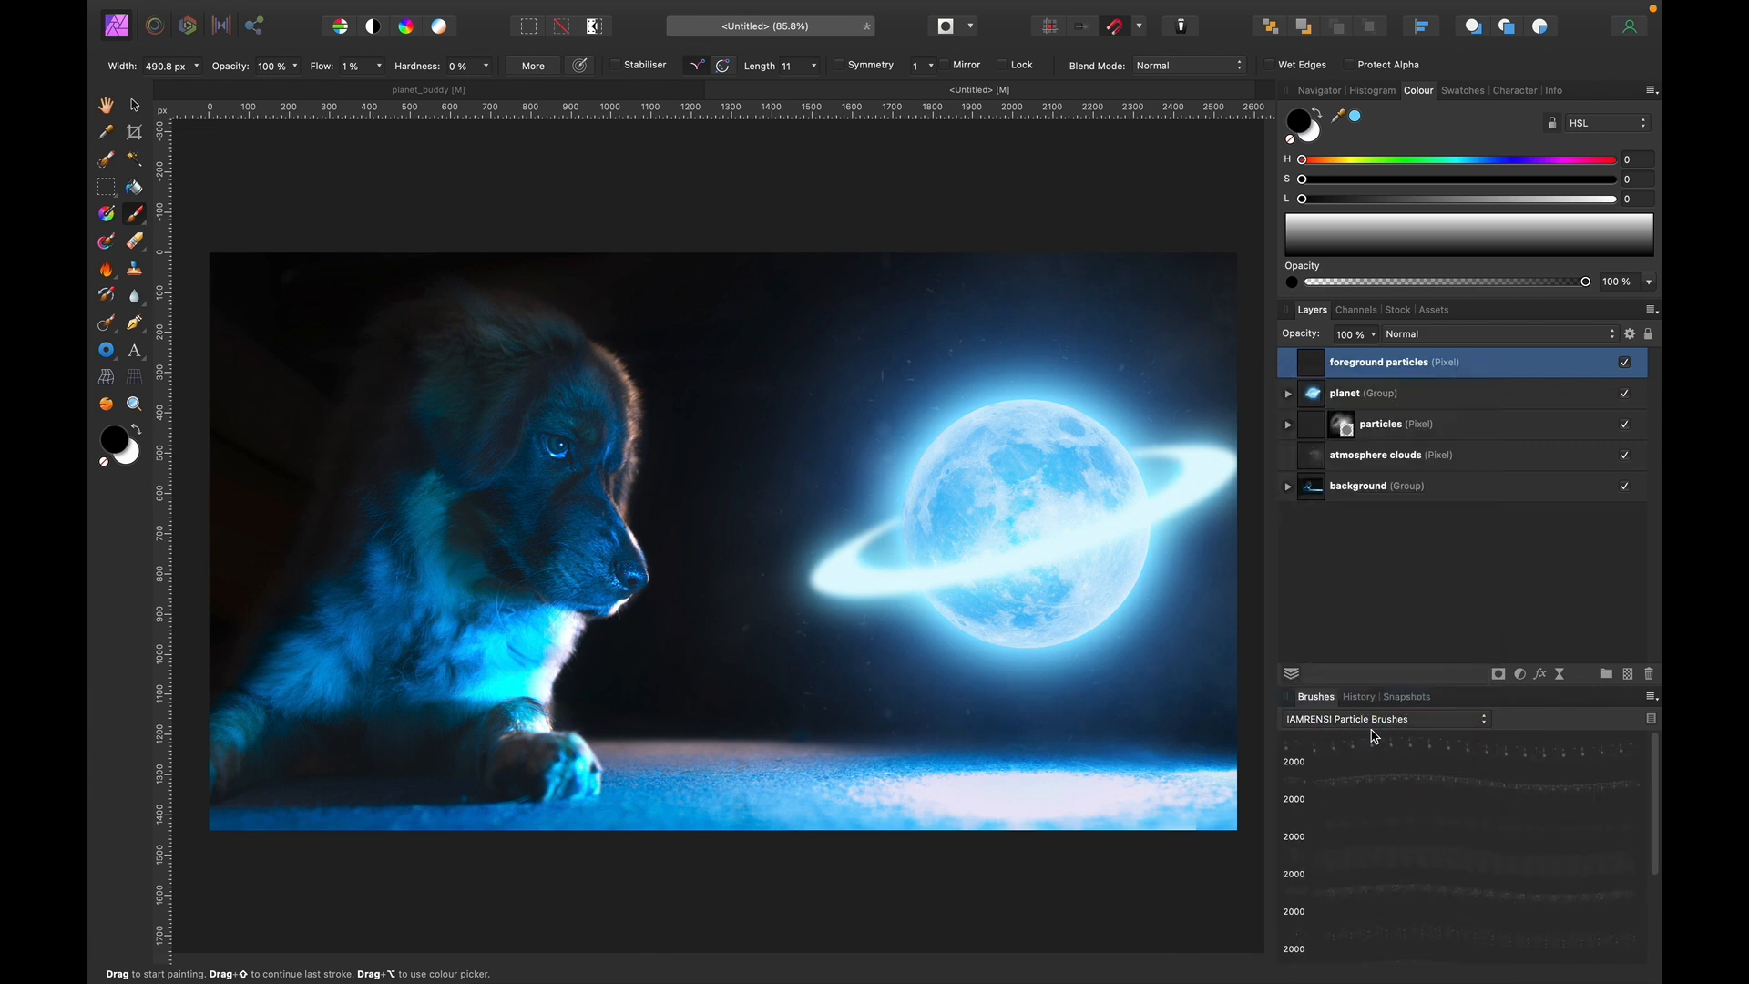
{"action": "left_click", "coordinate": [1480, 763]}
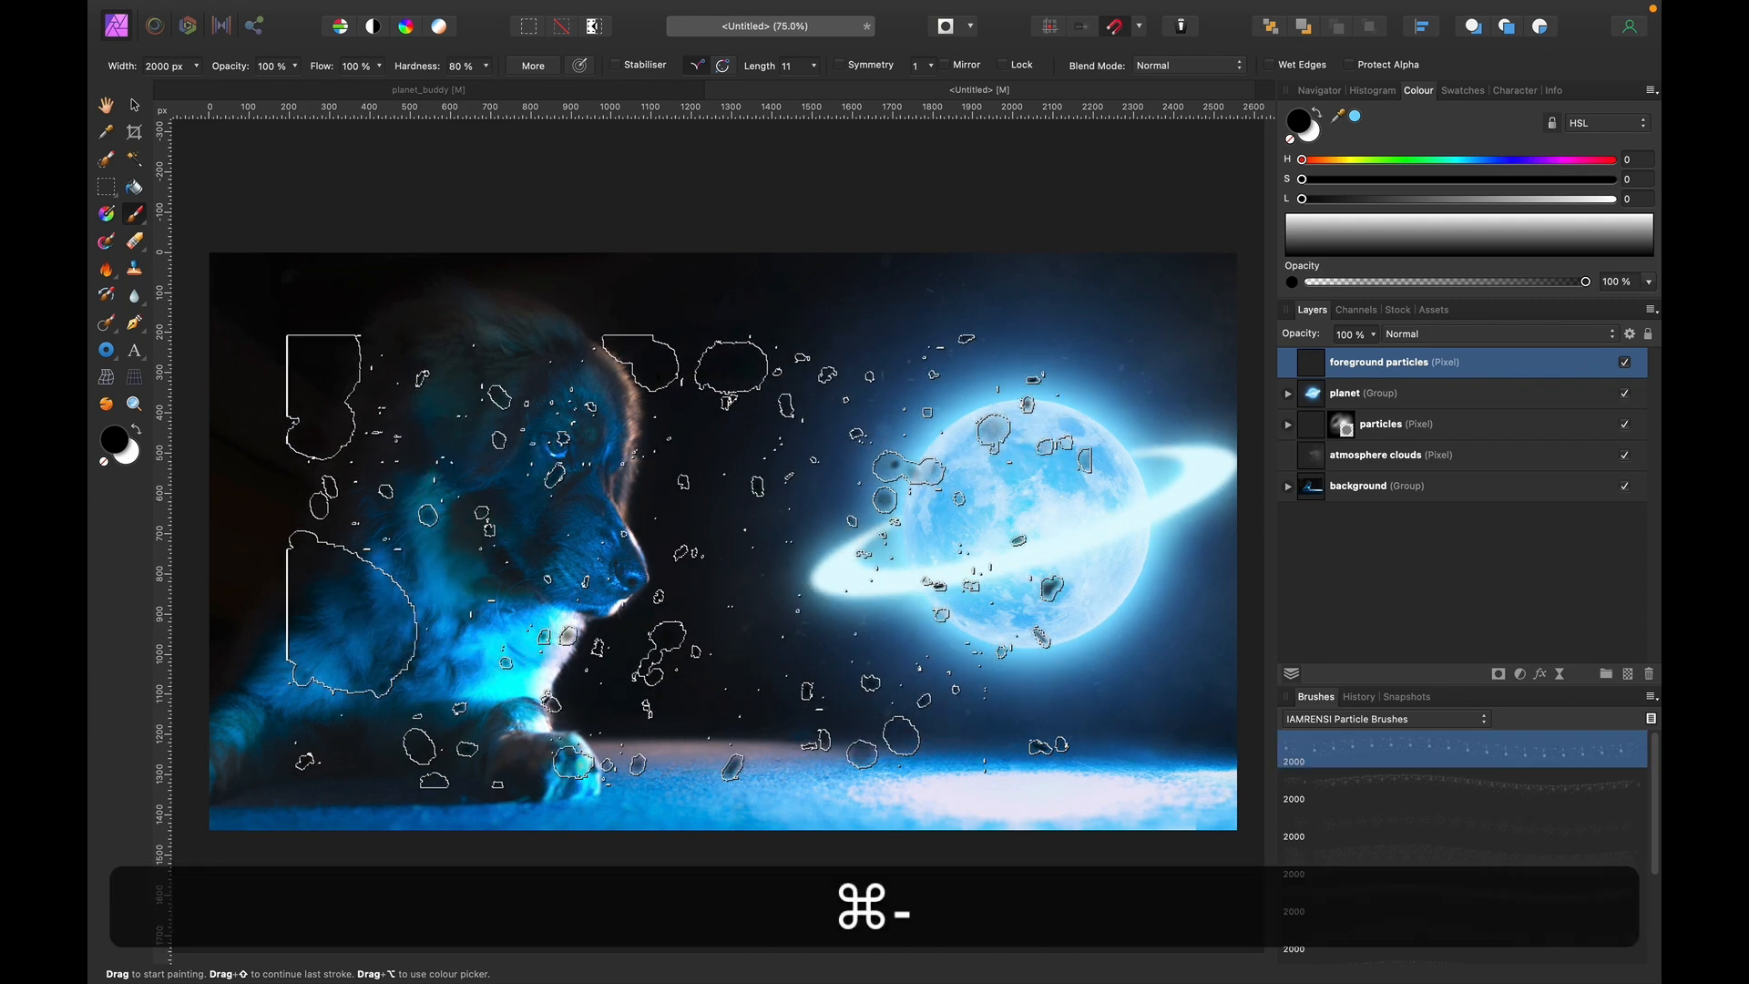
{"action": "key", "text": "super+minus"}
{"action": "key", "text": "bracketright"}
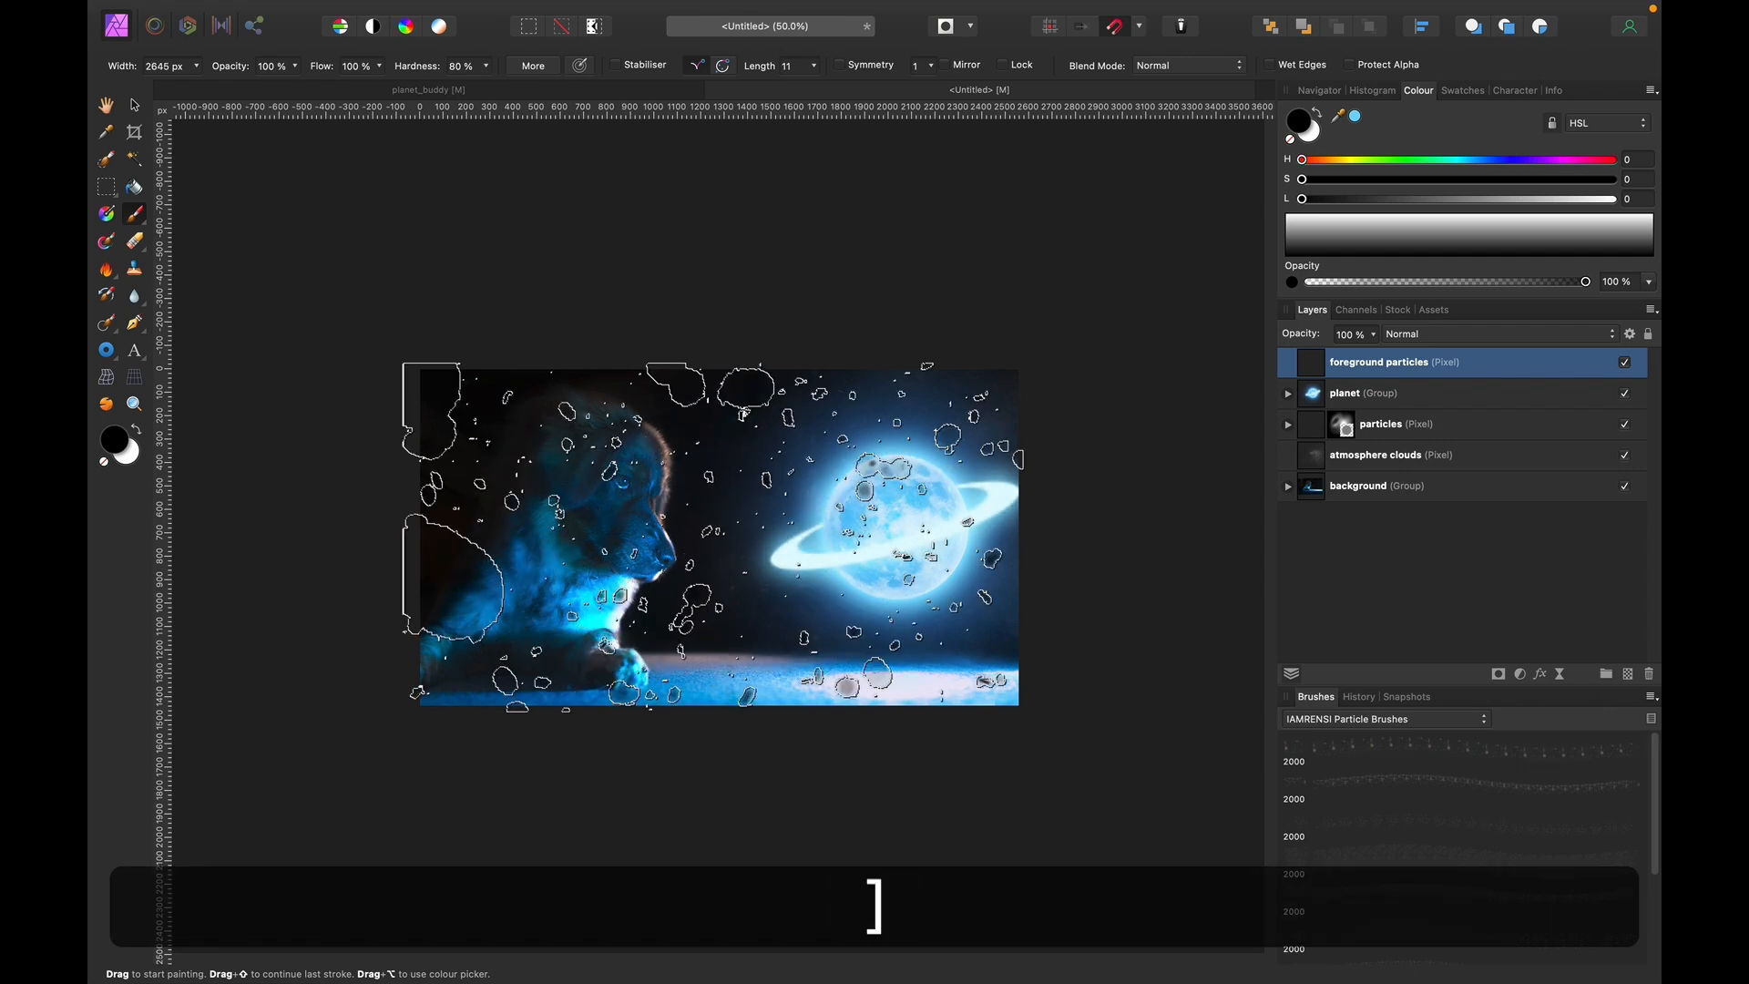
{"action": "key", "text": "bracketright"}
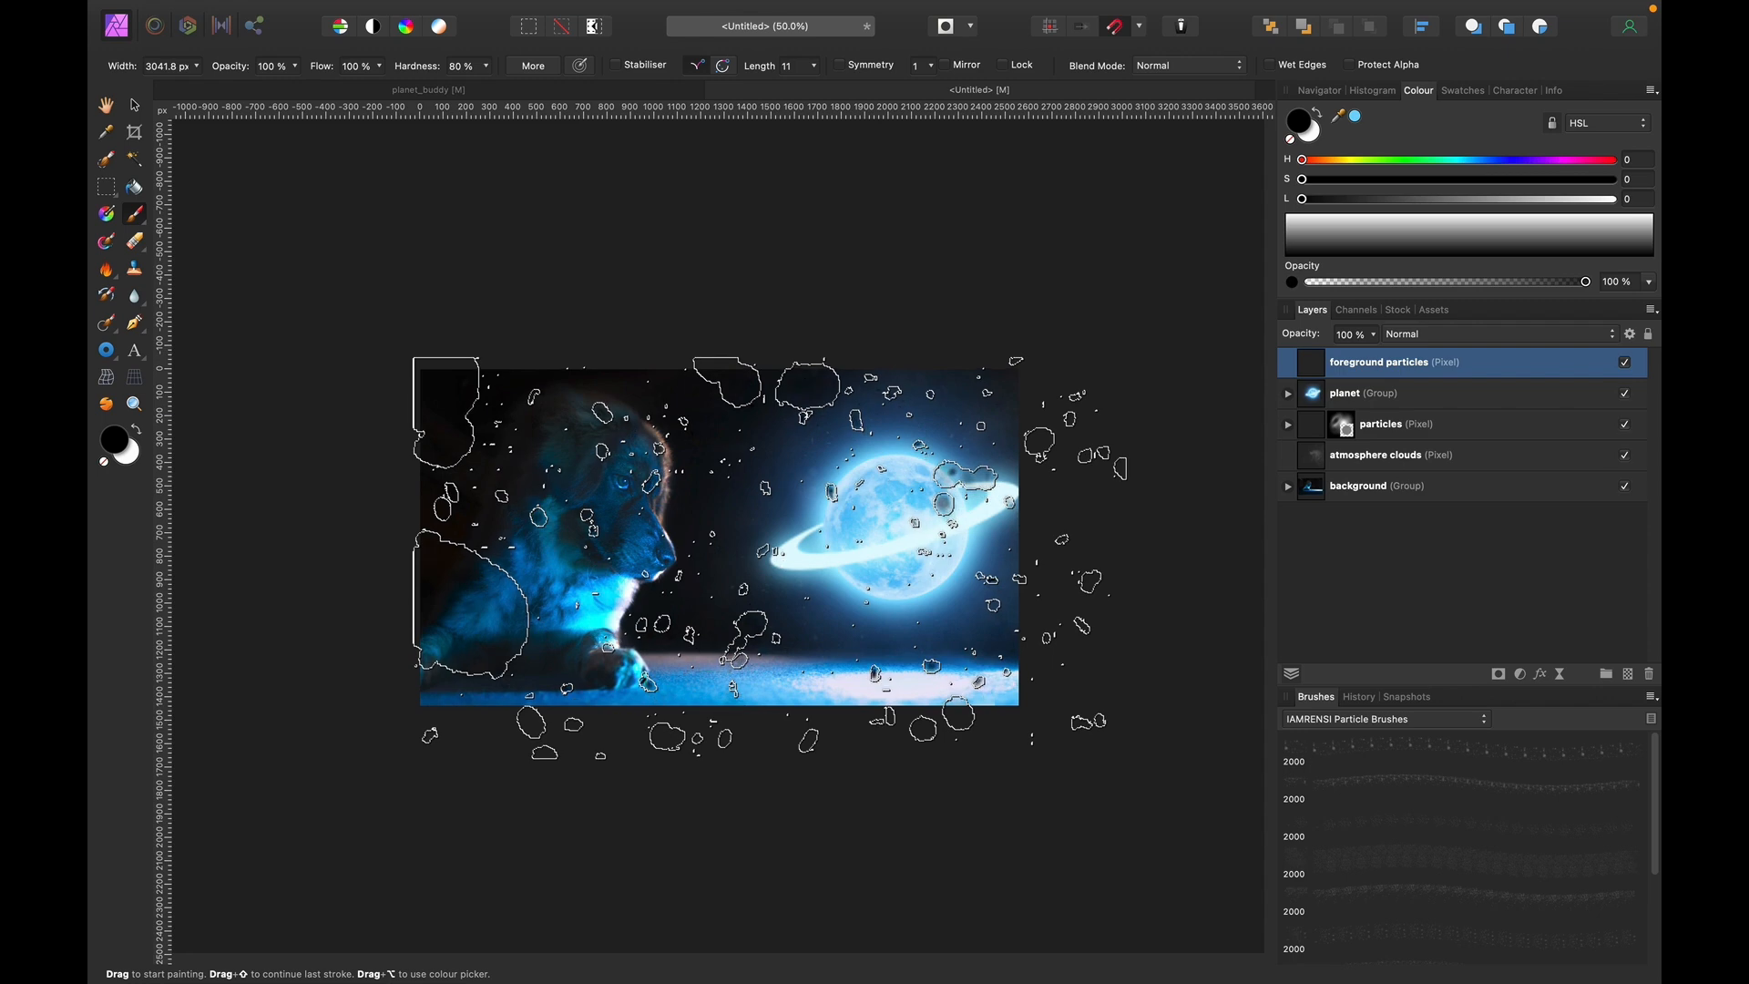
Stamp white particles across the puppy and sky with the second particle brush at about 2148 px, and switch to the Move tool.
{"action": "left_click", "coordinate": [1427, 772]}
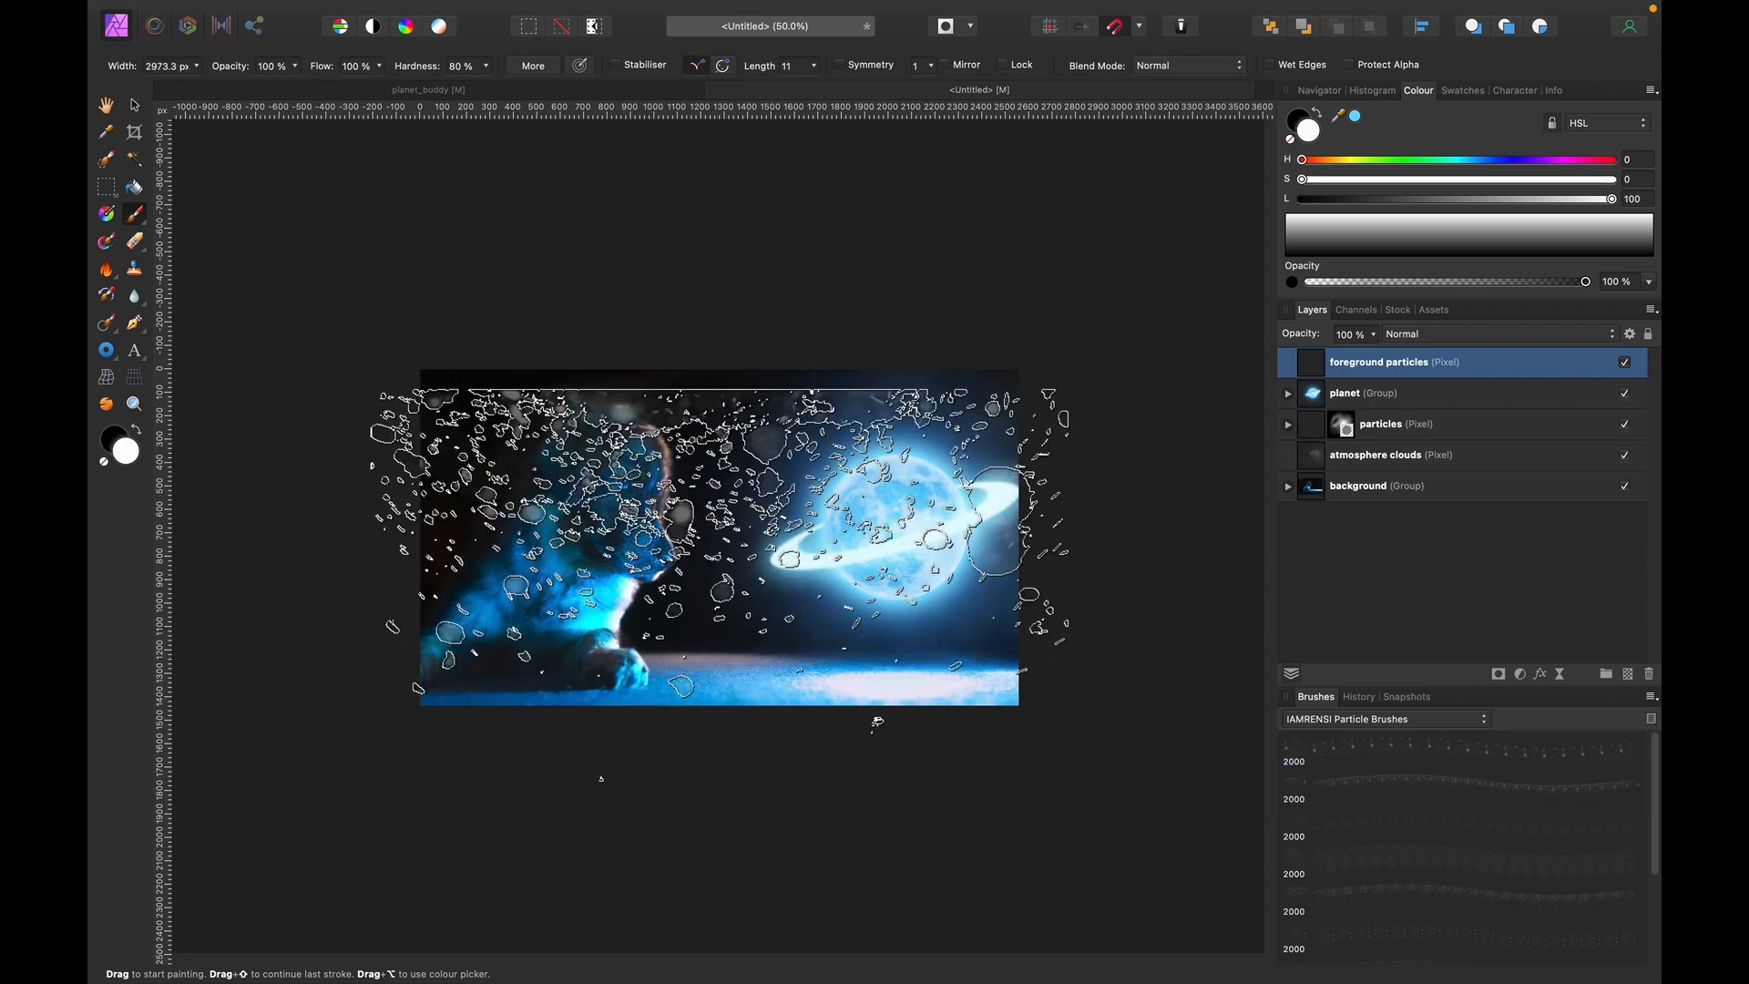
{"action": "key", "text": "x"}
{"action": "key", "text": "bracketleft"}
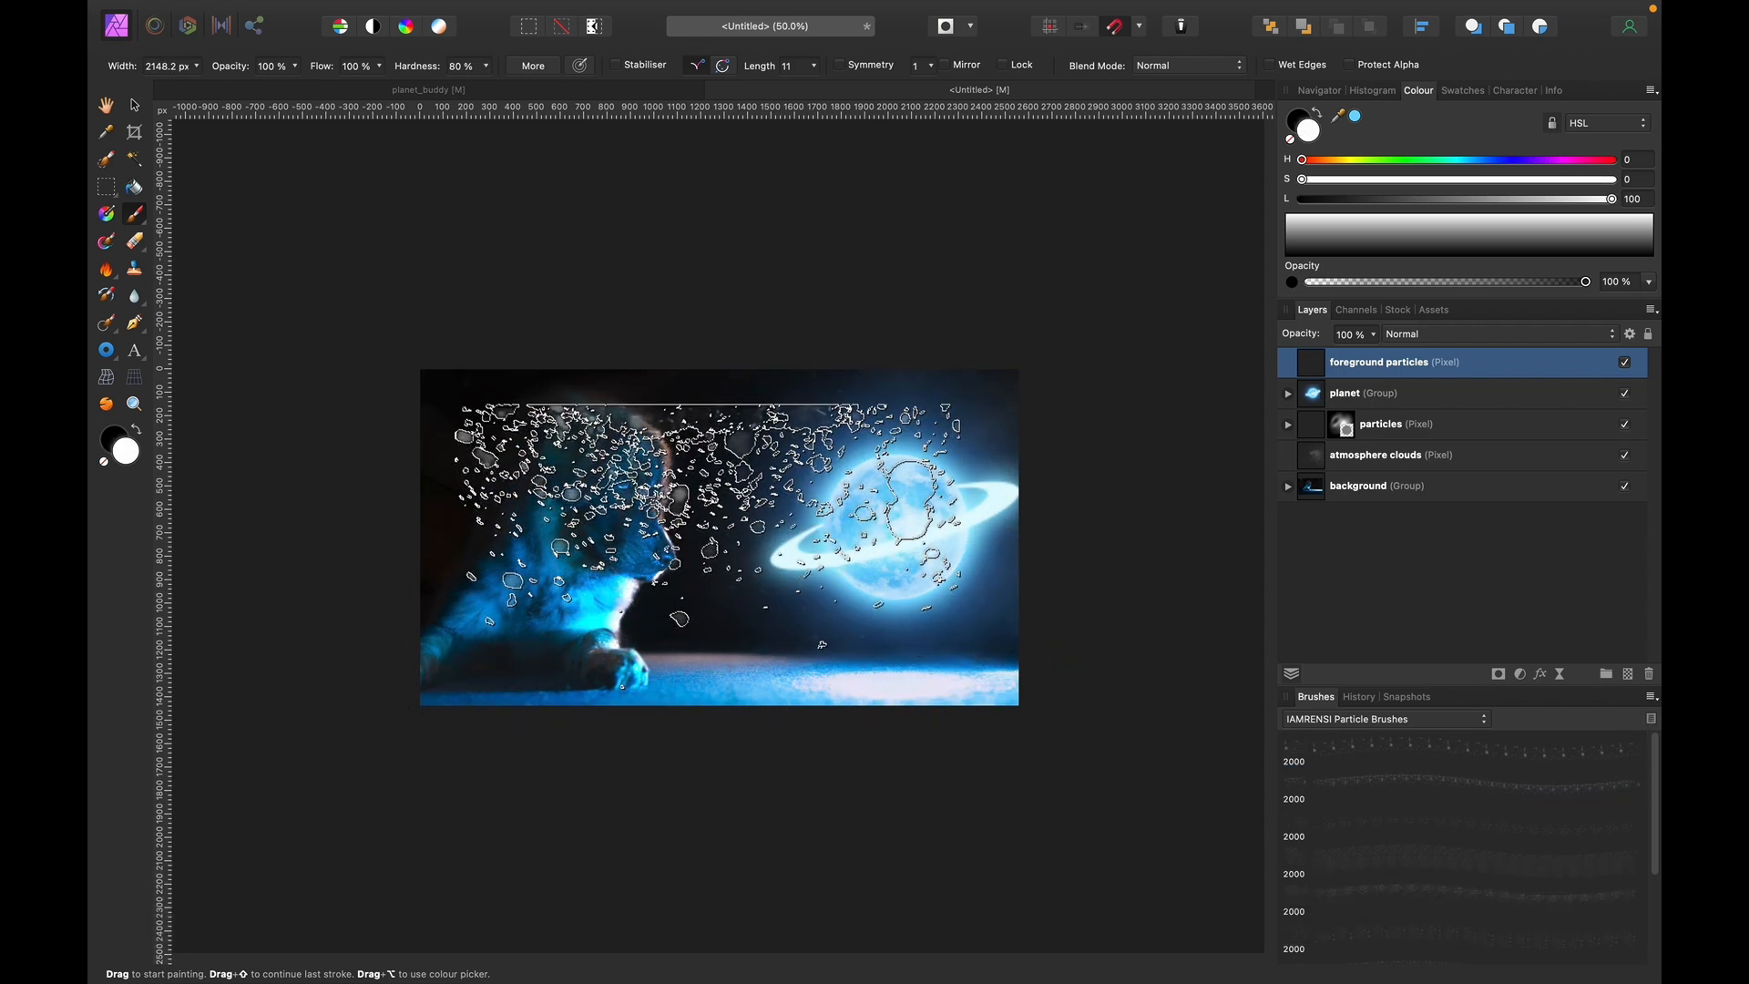
{"action": "key", "text": "v"}
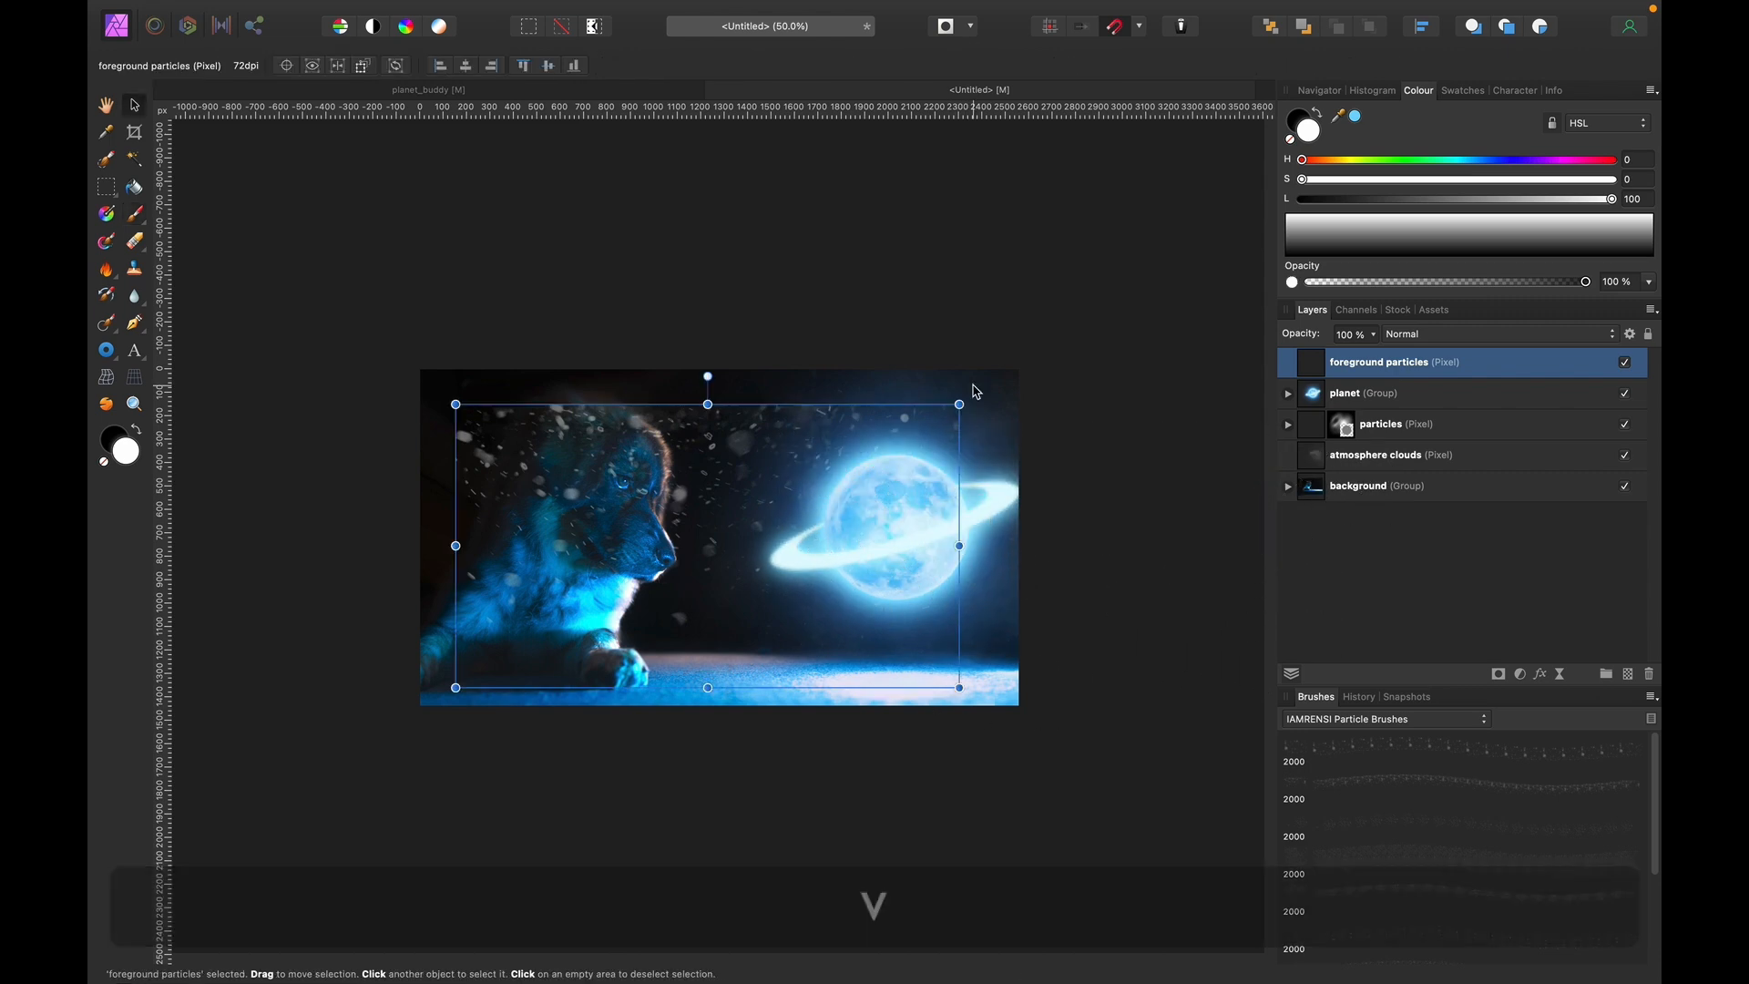
{"action": "left_click_drag", "start_coordinate": [959, 404], "coordinate": [510, 780]}
{"action": "key", "text": "super+z"}
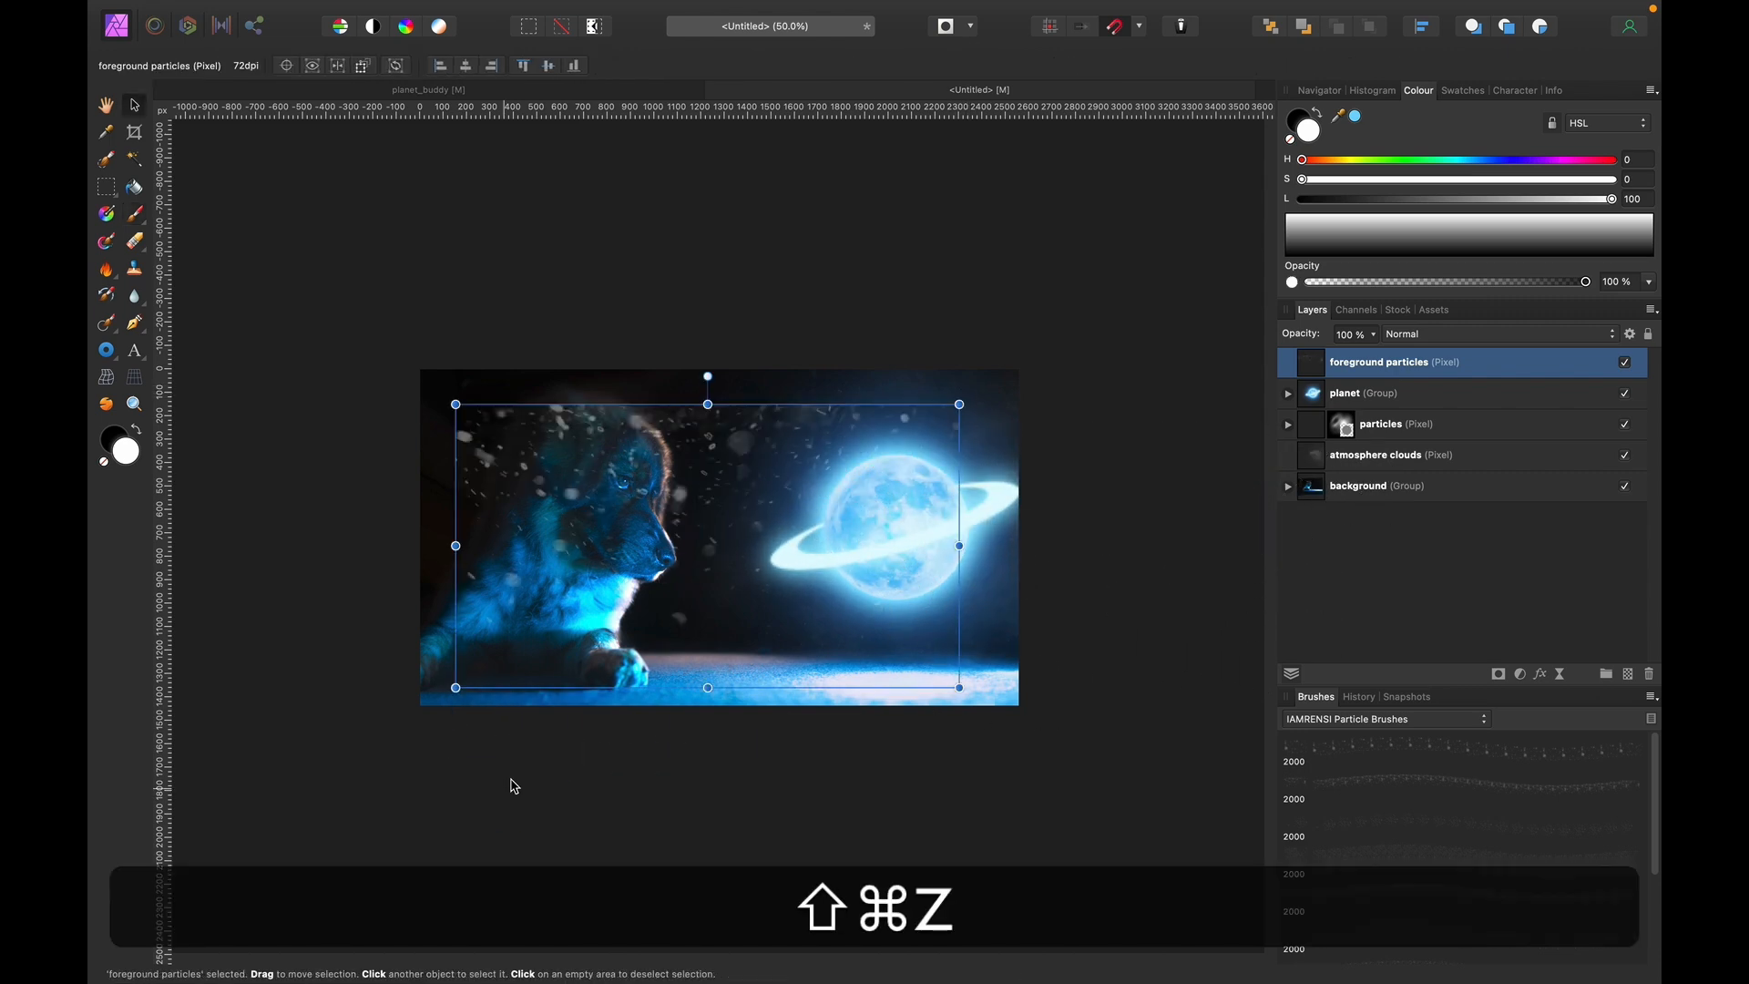
{"action": "left_click_drag", "start_coordinate": [959, 404], "coordinate": [976, 664]}
{"action": "key", "text": "super+z"}
Turn the foreground particles upside down, scale them down, and place them over the ground beneath the planet, stretched slightly toward the puppy.
{"action": "left_click_drag", "start_coordinate": [707, 379], "coordinate": [700, 736]}
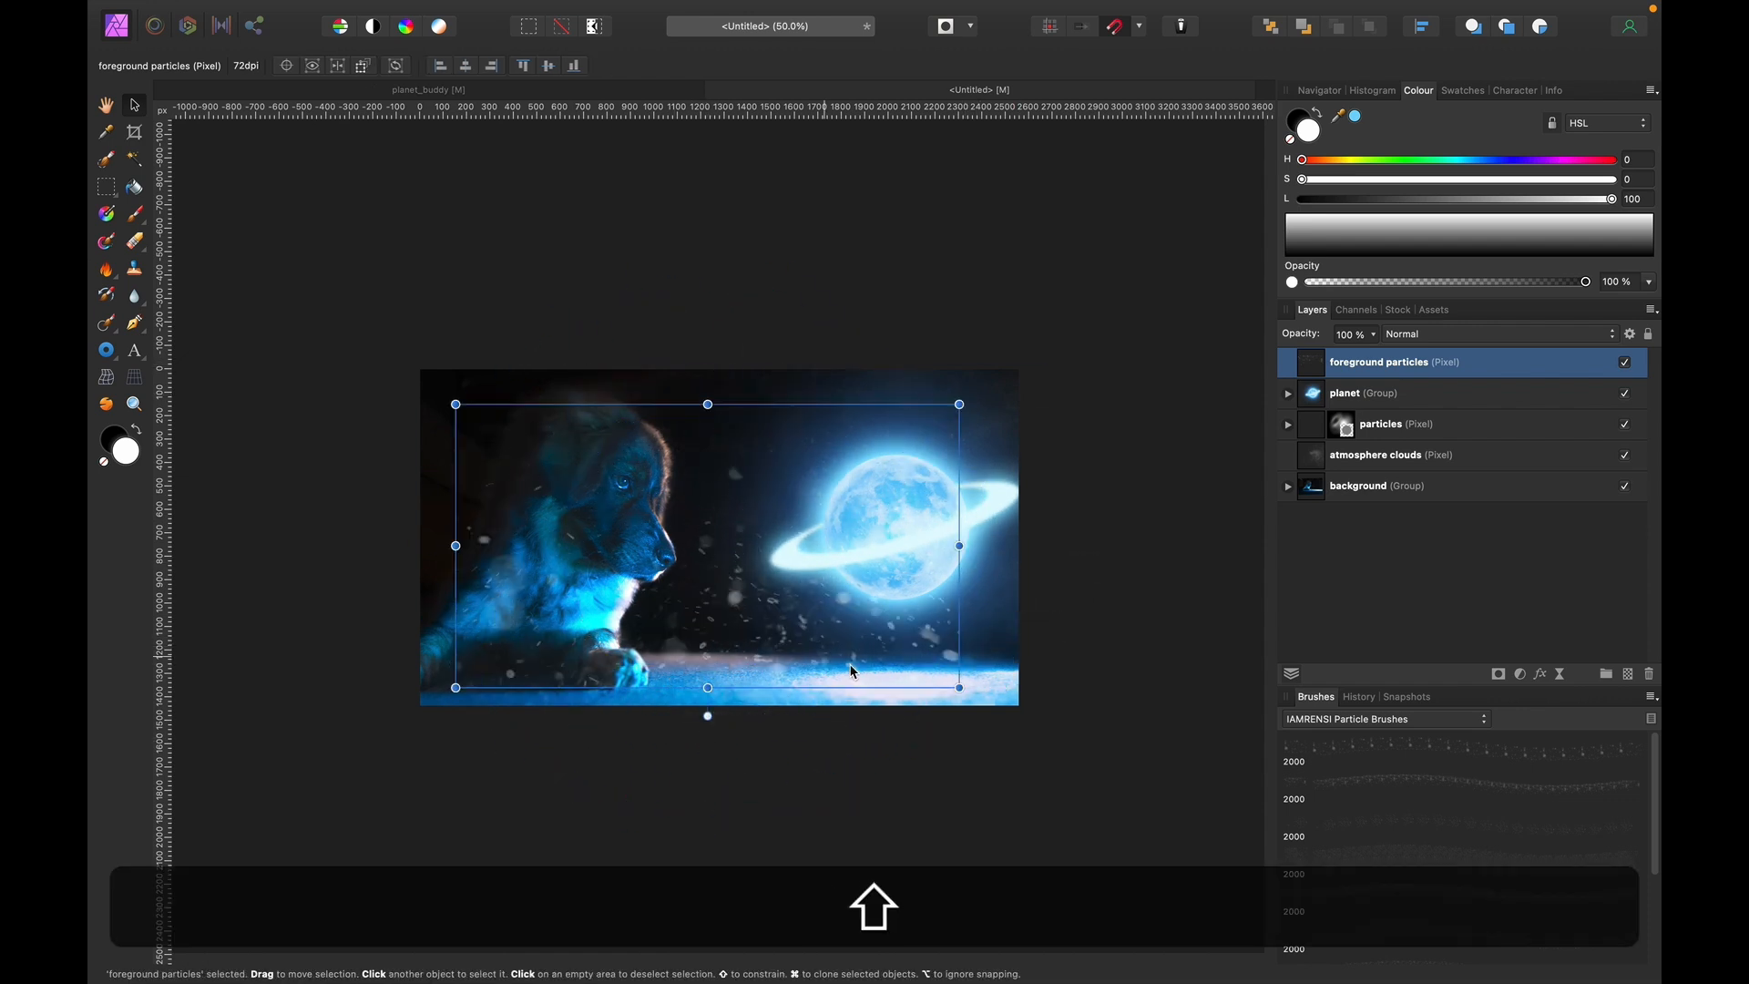
{"action": "left_click_drag", "start_coordinate": [455, 687], "coordinate": [583, 638]}
{"action": "left_click_drag", "start_coordinate": [735, 592], "coordinate": [795, 686]}
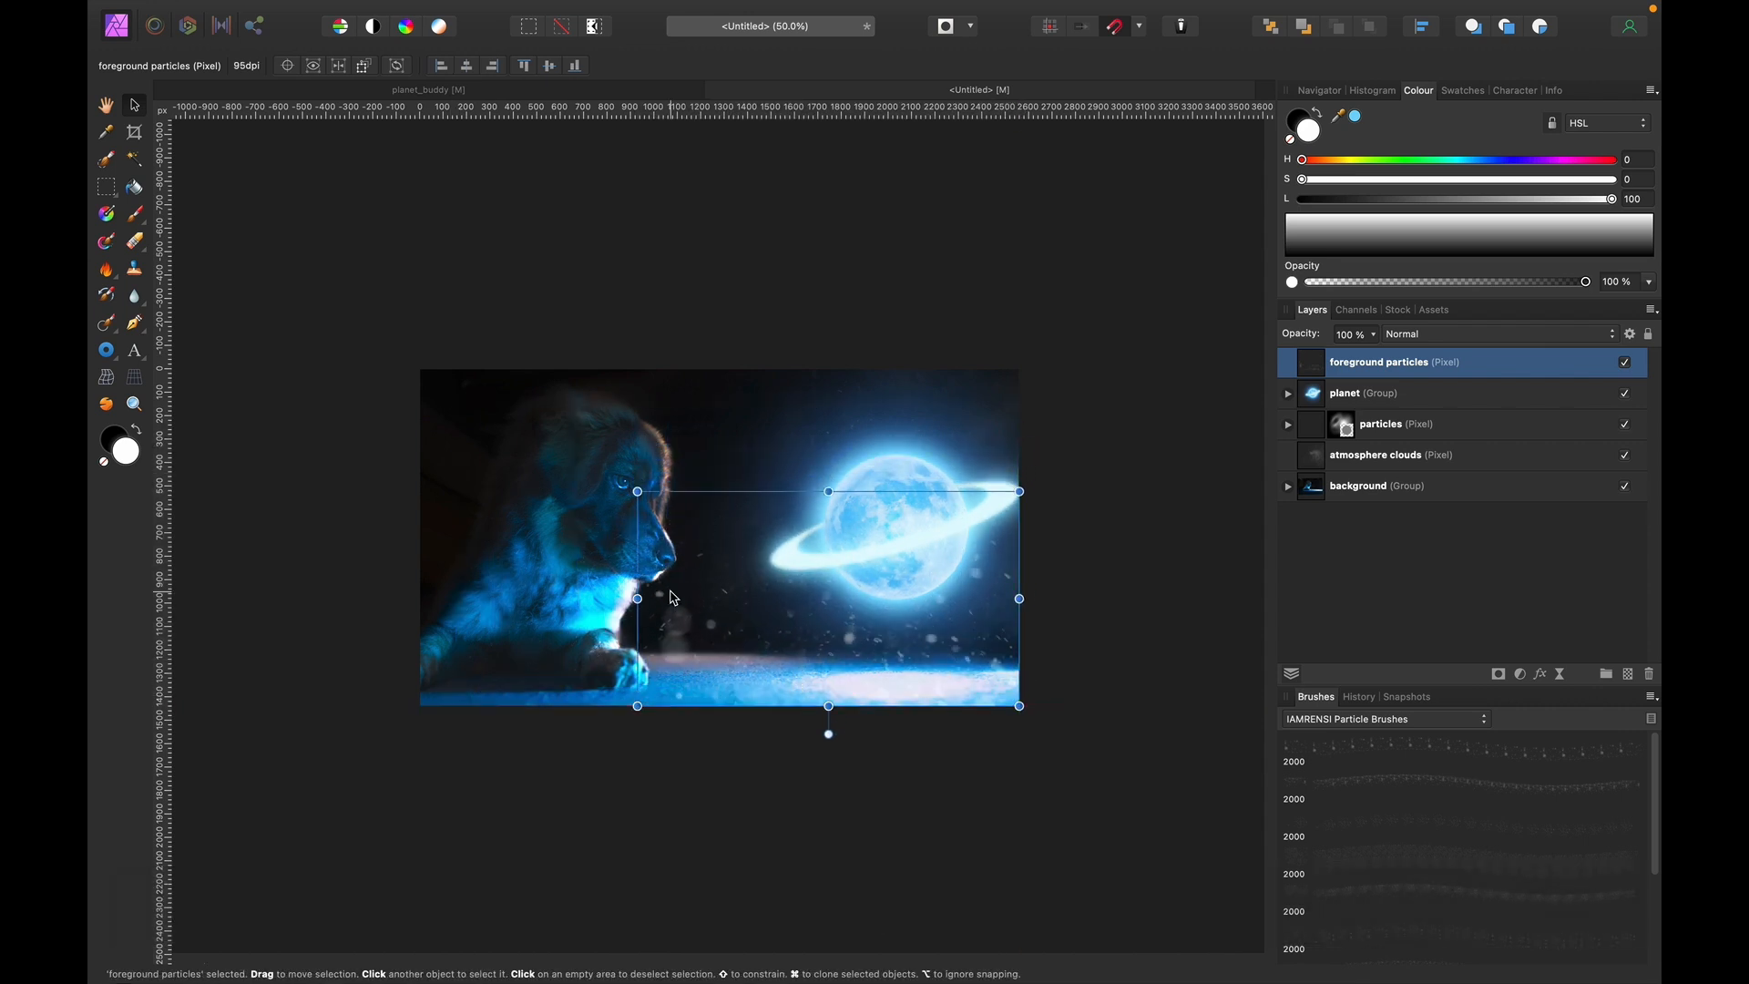
{"action": "mouse_move", "coordinate": [638, 599]}
{"action": "left_mouse_down"}
{"action": "mouse_move", "coordinate": [586, 603]}
{"action": "mouse_move", "coordinate": [608, 603]}
{"action": "left_mouse_up"}
{"action": "key", "text": "super+0"}
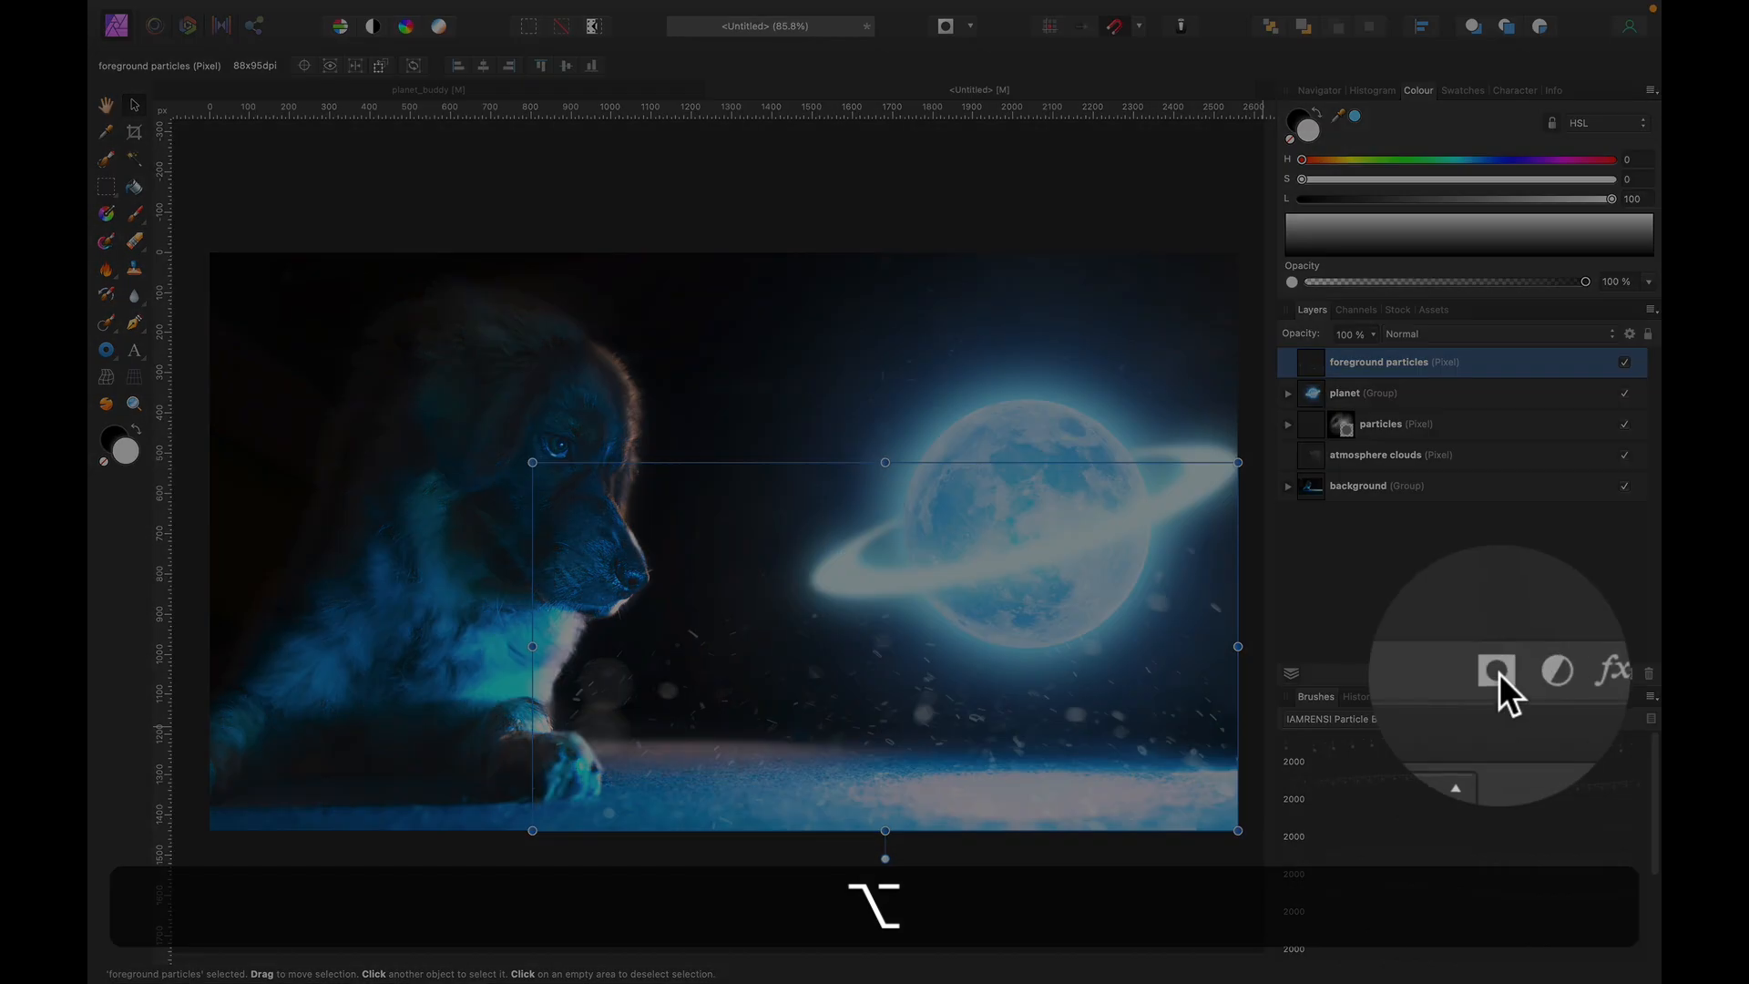
Add a black mask to the foreground particles layer and pick the soft round Basic brush for painting on it.
{"action": "left_click", "coordinate": [1498, 673], "text": "alt"}
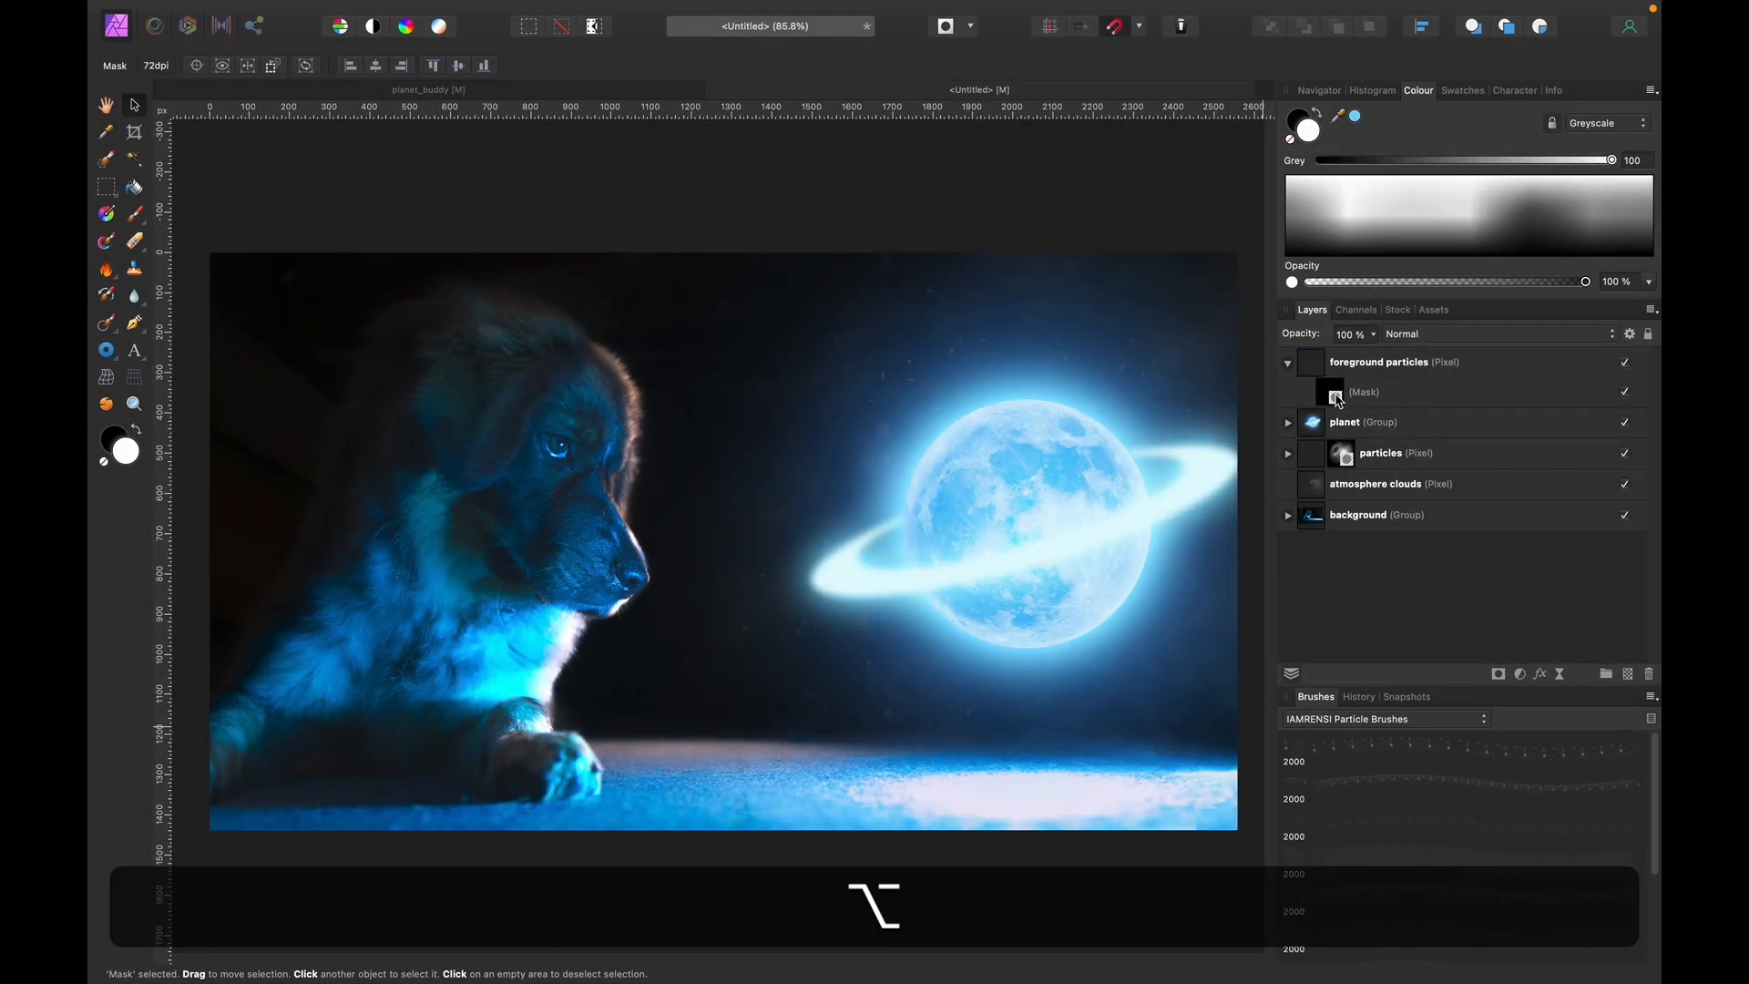
{"action": "left_click", "coordinate": [1349, 720]}
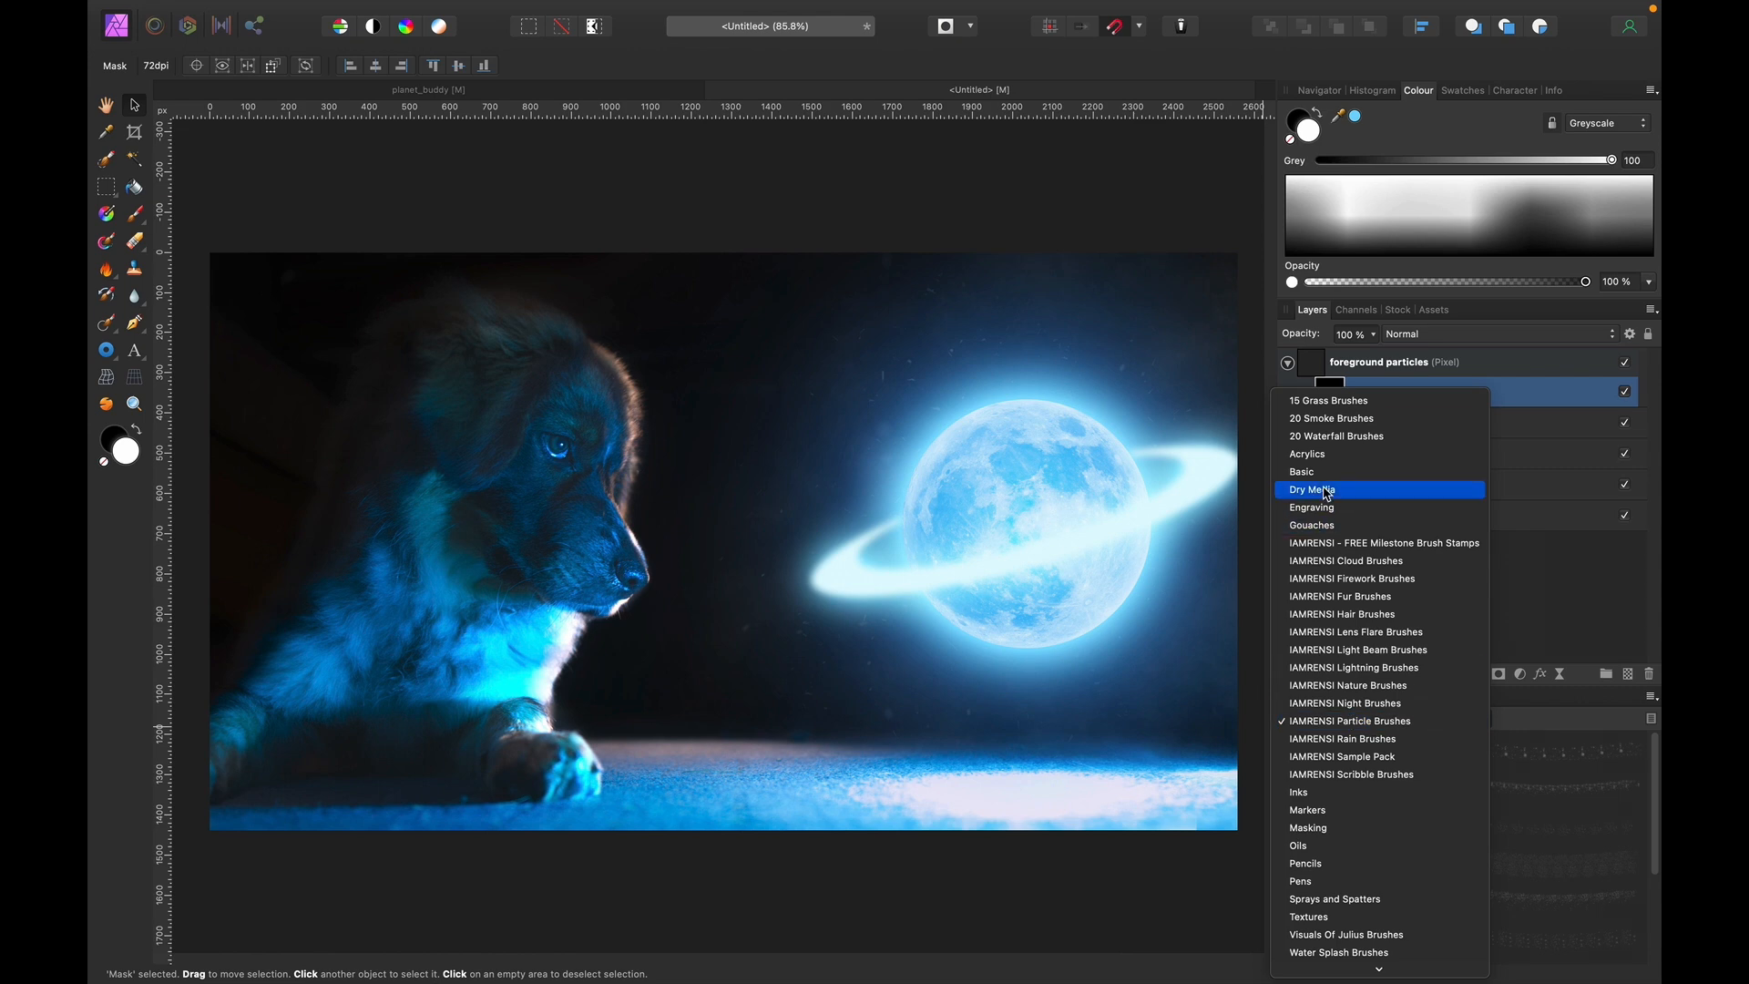
{"action": "left_click", "coordinate": [1312, 472]}
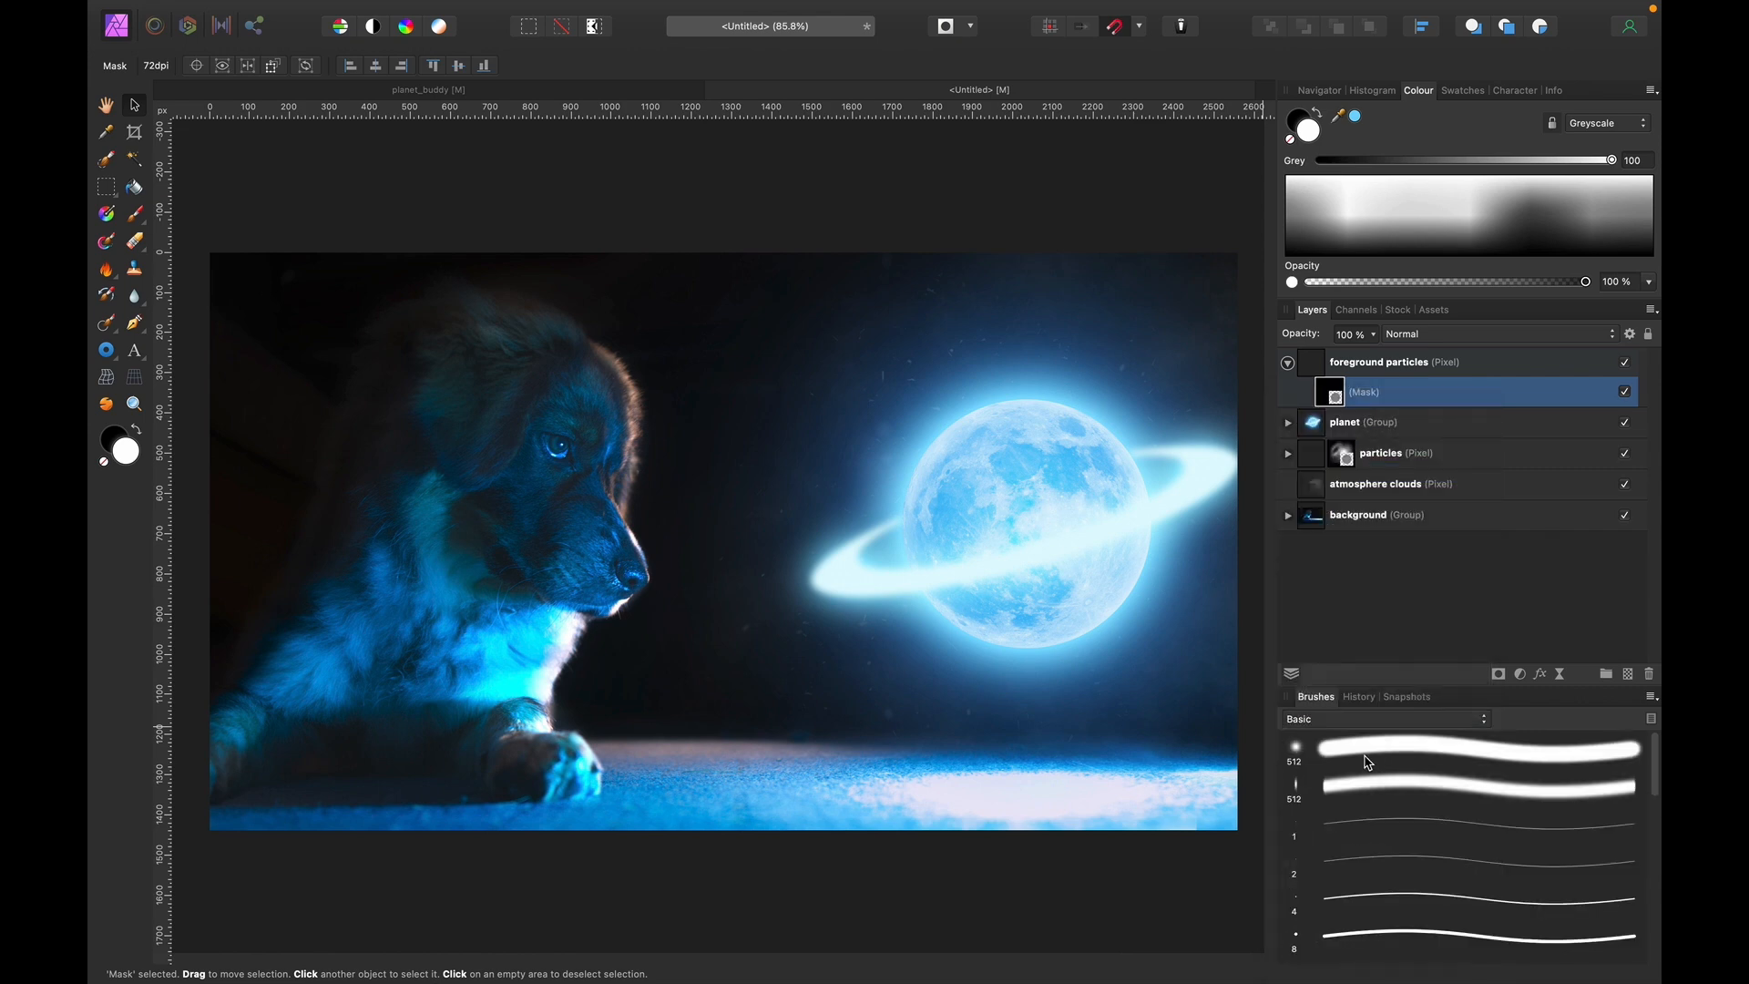
{"action": "left_click", "coordinate": [1367, 759]}
{"action": "key", "text": "b"}
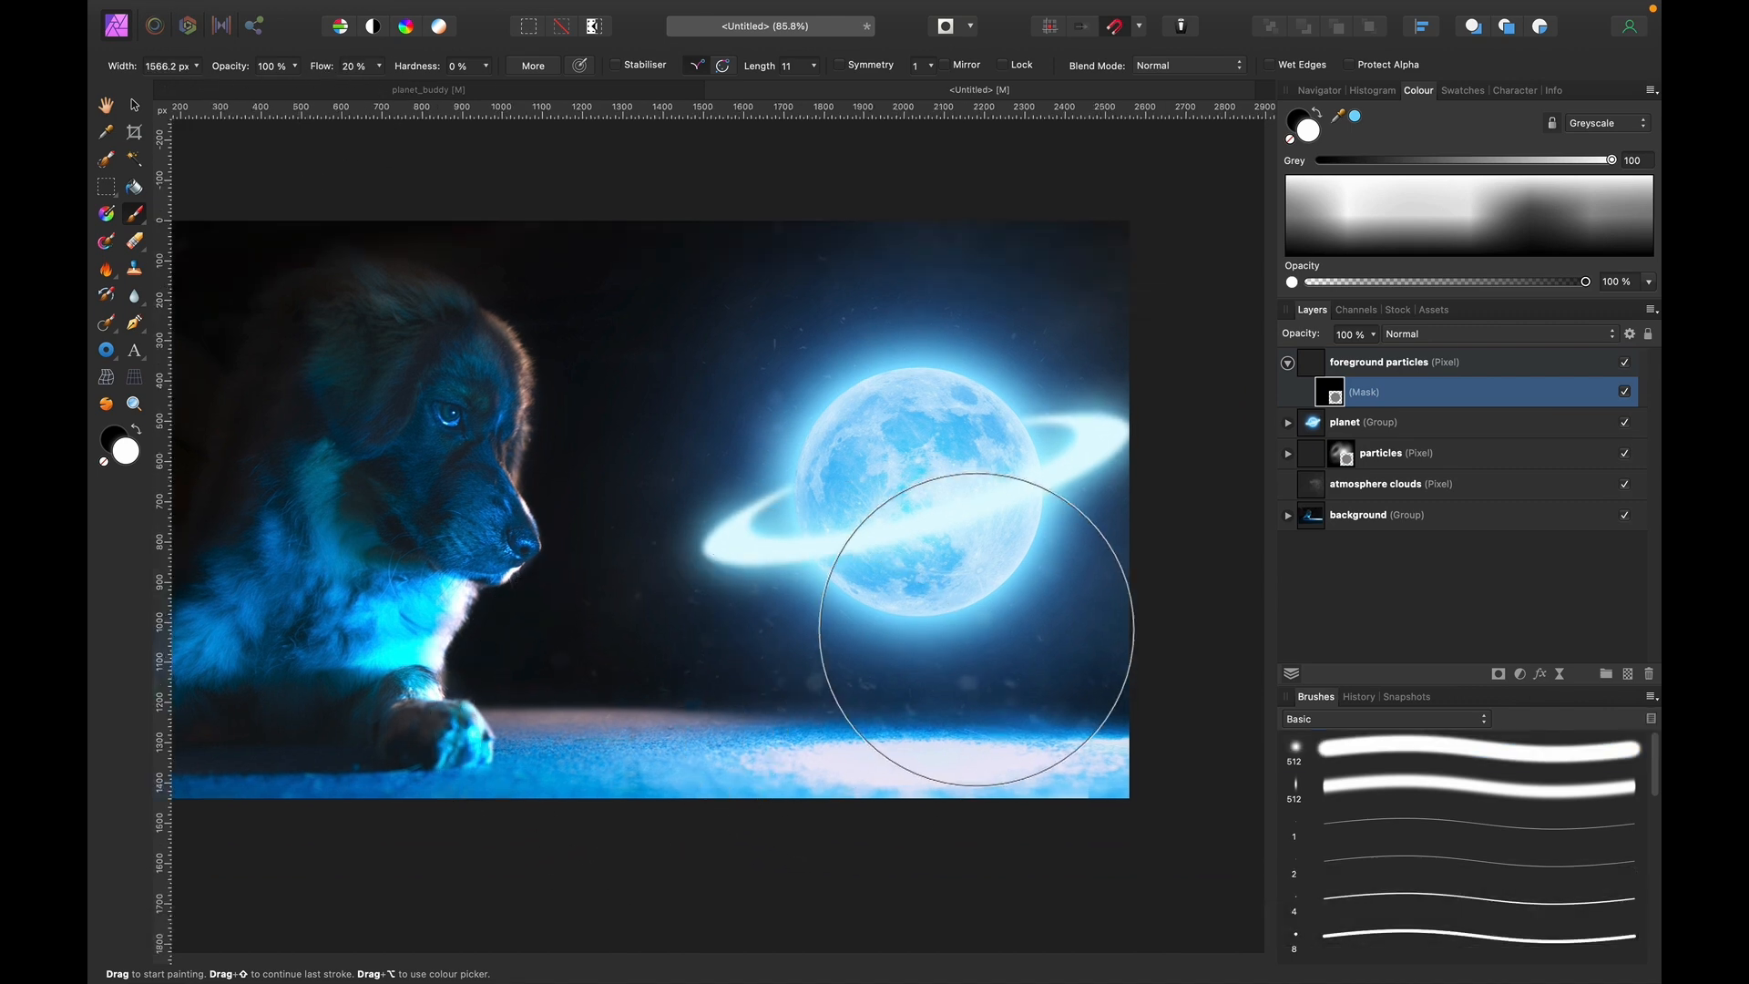
Paint white on the mask with the soft brush at about 1132 px to reveal particles over the ground beneath the planet.
{"action": "key", "text": "["}
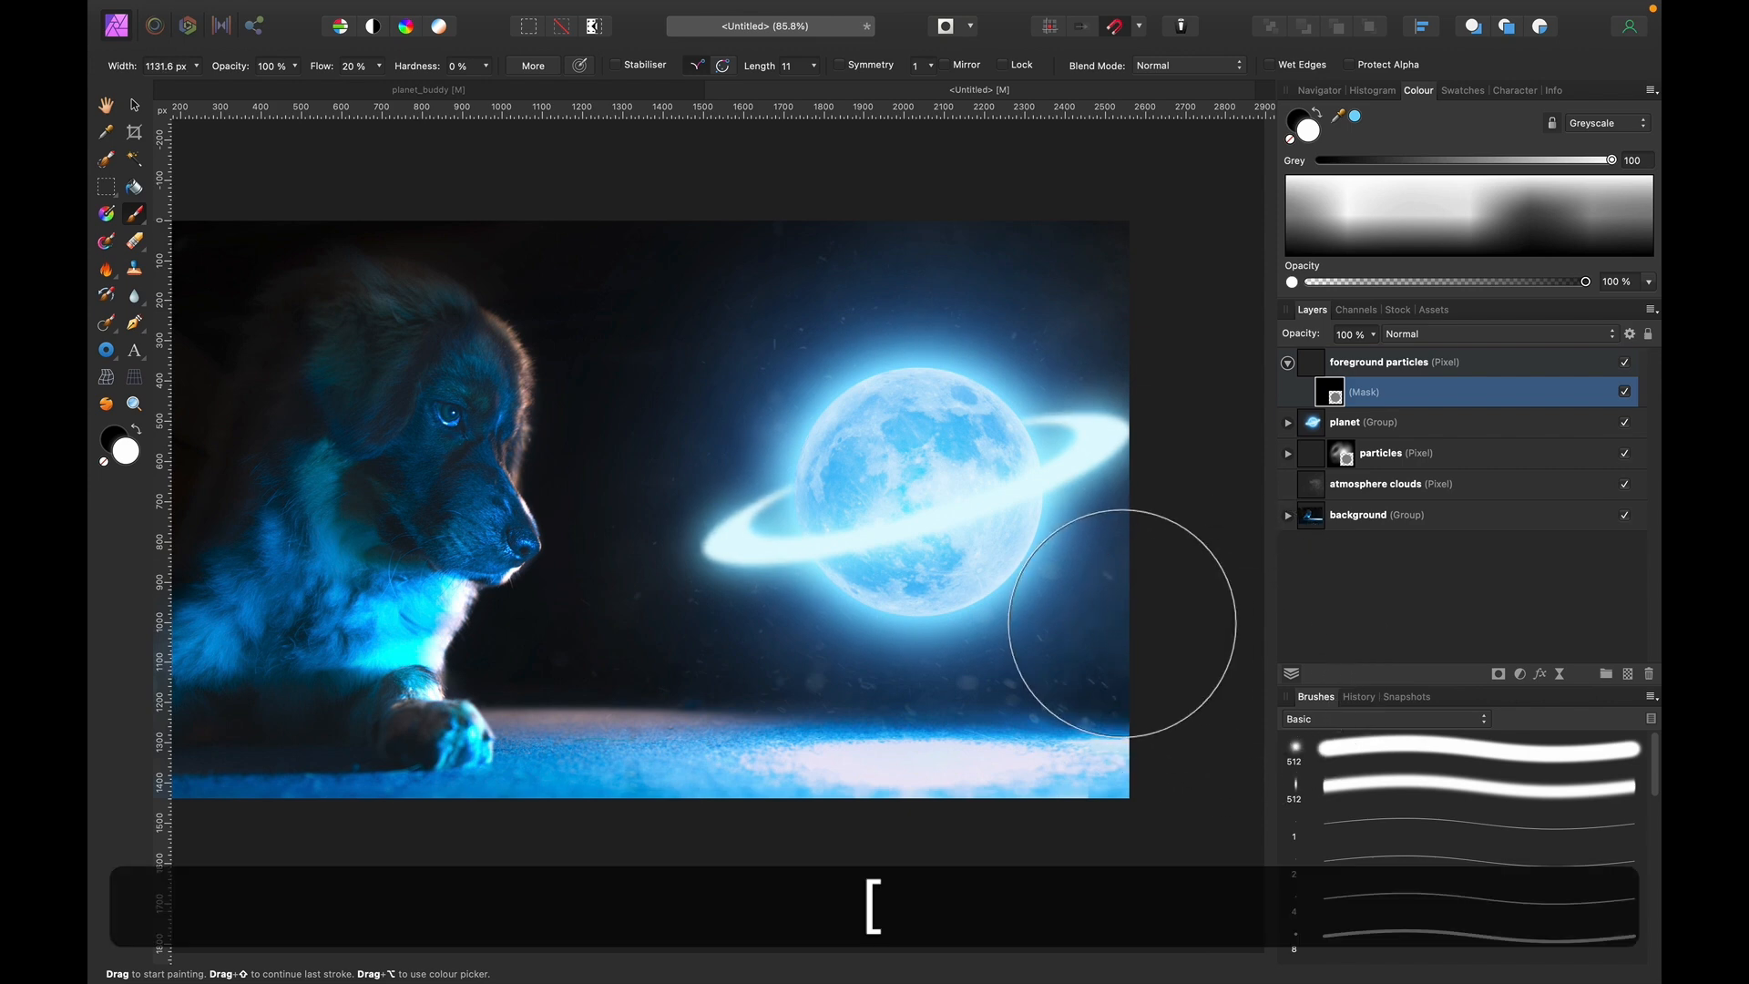
{"action": "left_click", "coordinate": [1450, 381]}
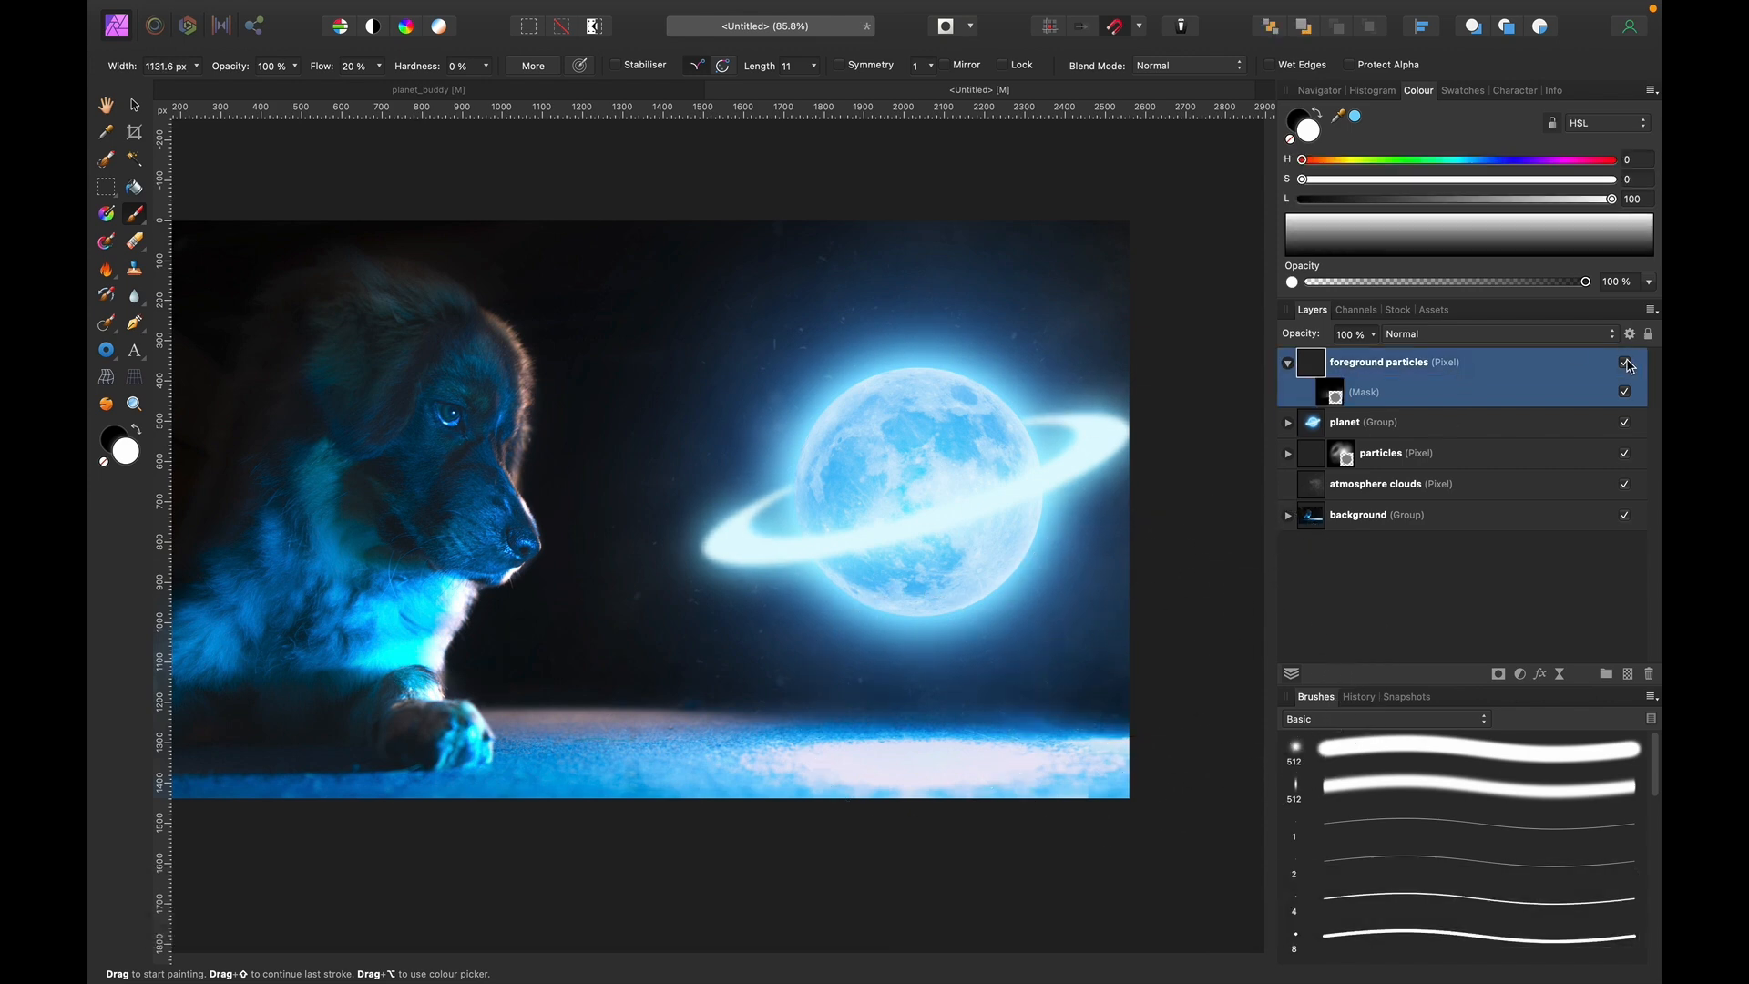
{"action": "key", "text": "super+0"}
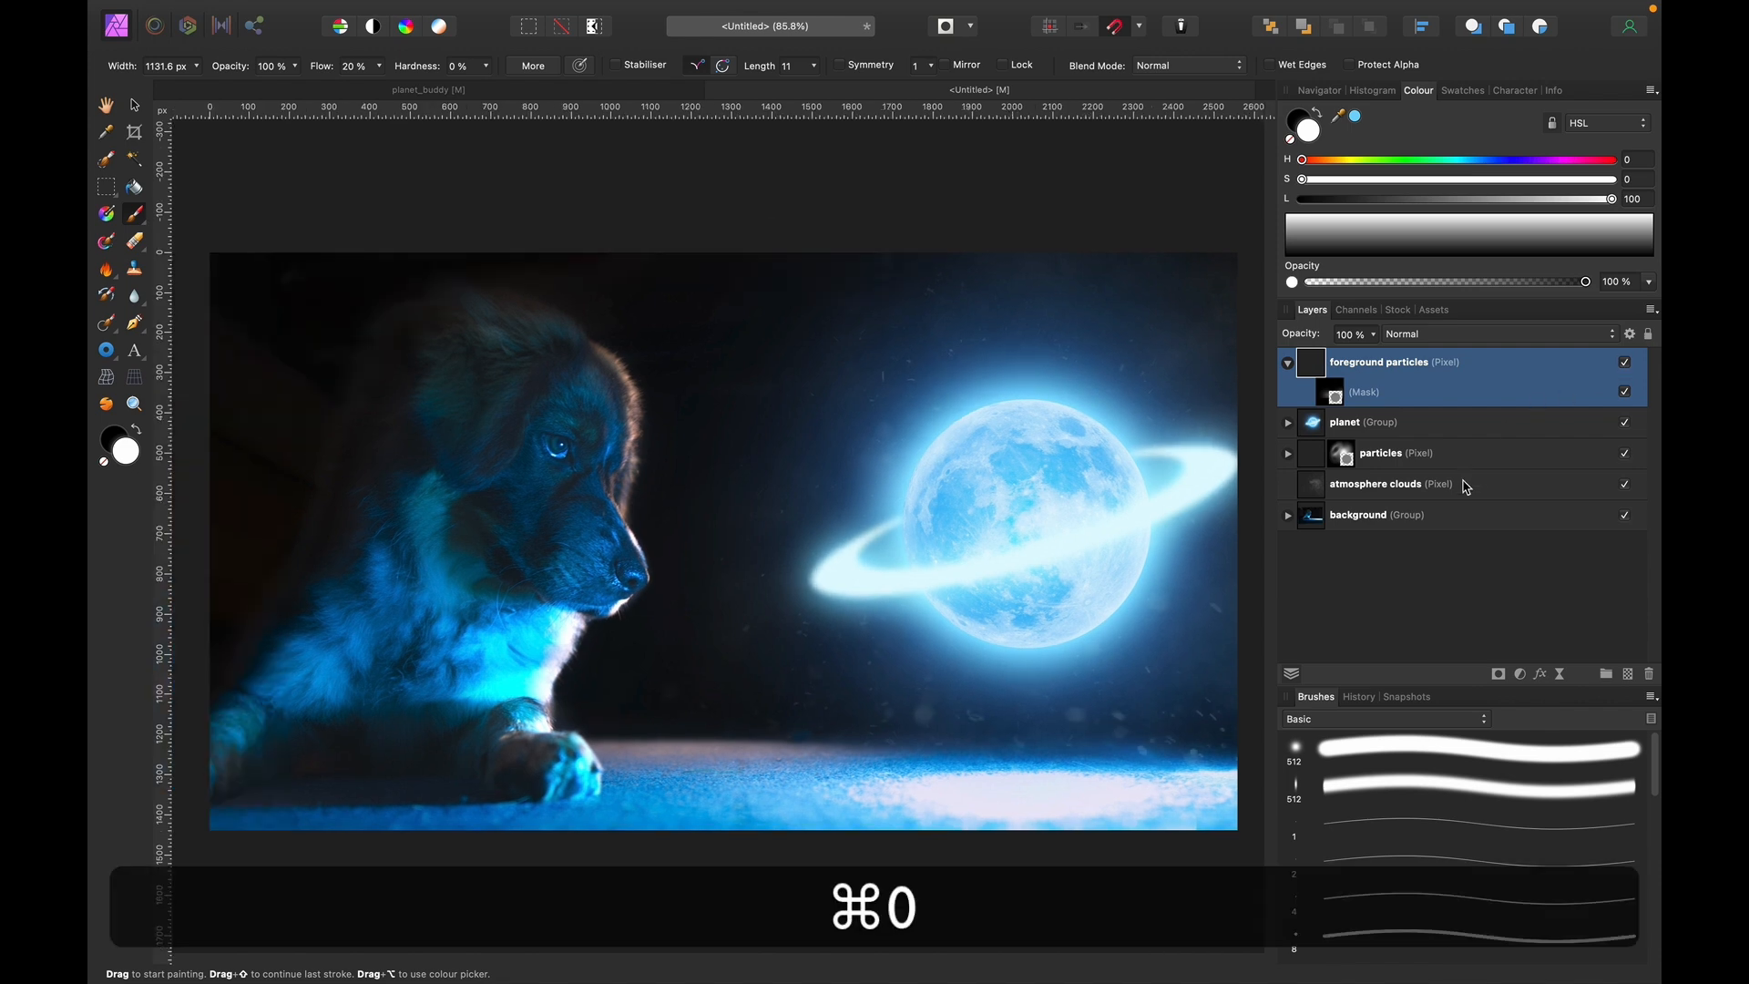
{"action": "left_click", "coordinate": [1439, 615]}
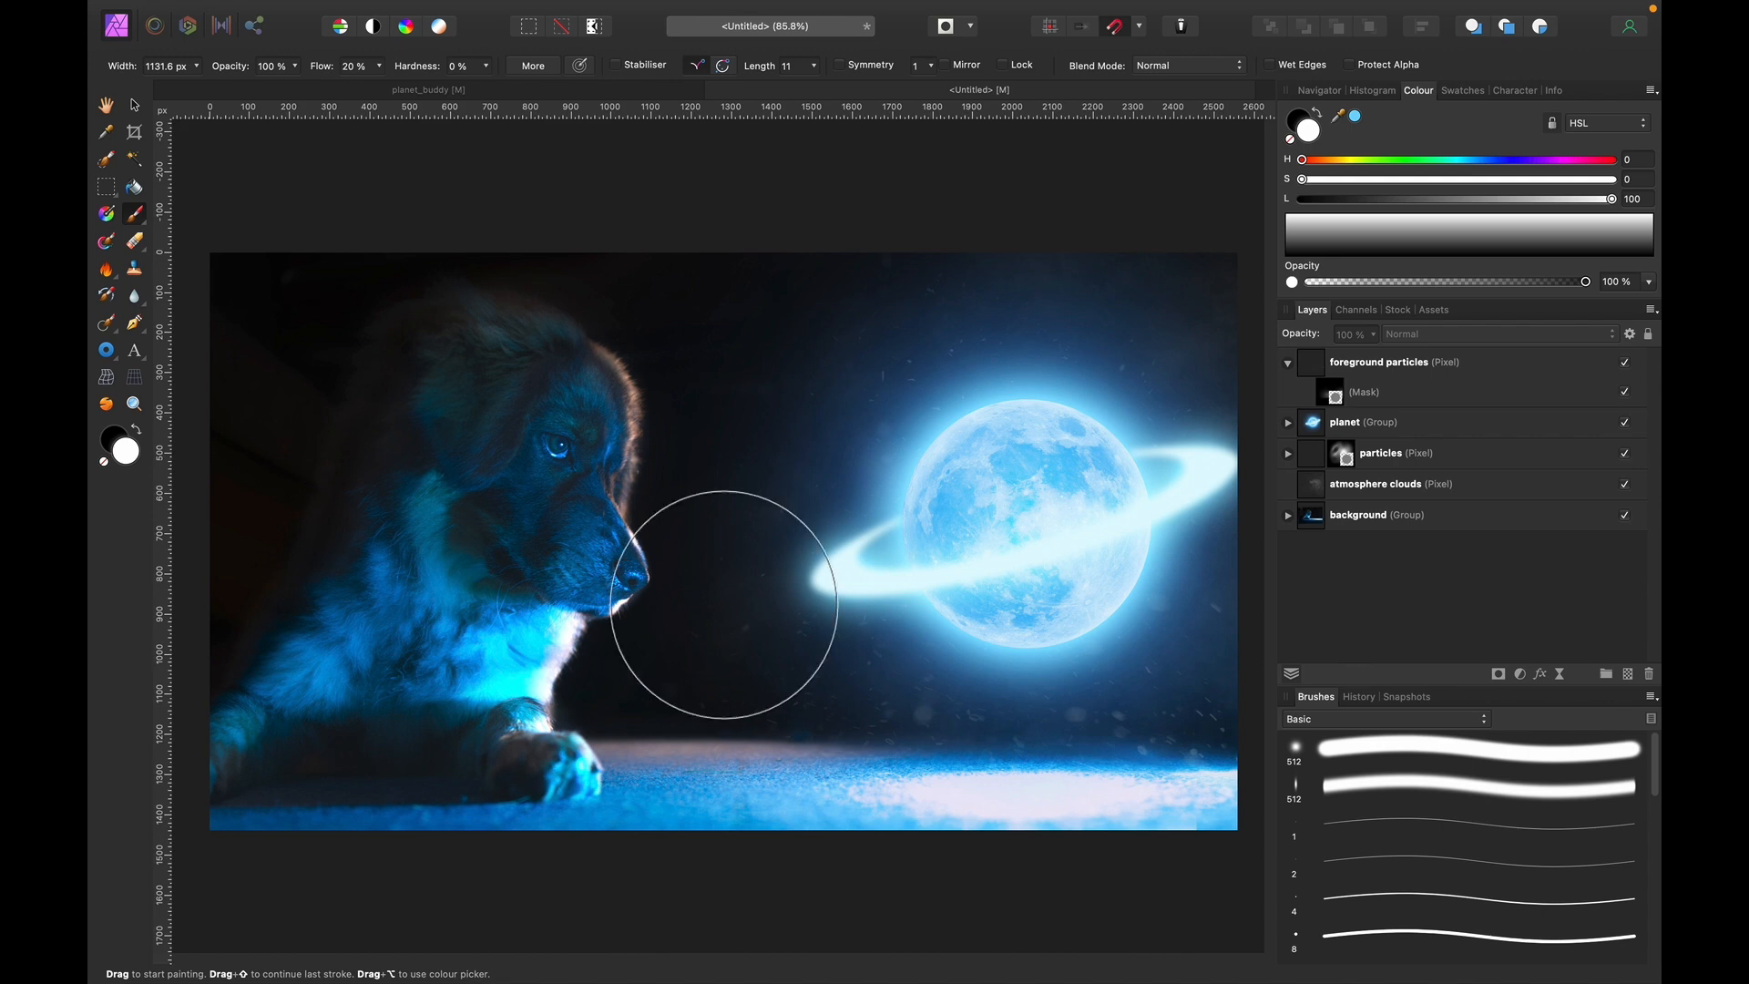
Collapse the foreground particles layer and add a new pixel layer above the top Levels adjustment inside the background group.
{"action": "scroll", "coordinate": [549, 455], "scroll_direction": "up", "scroll_amount": 8}
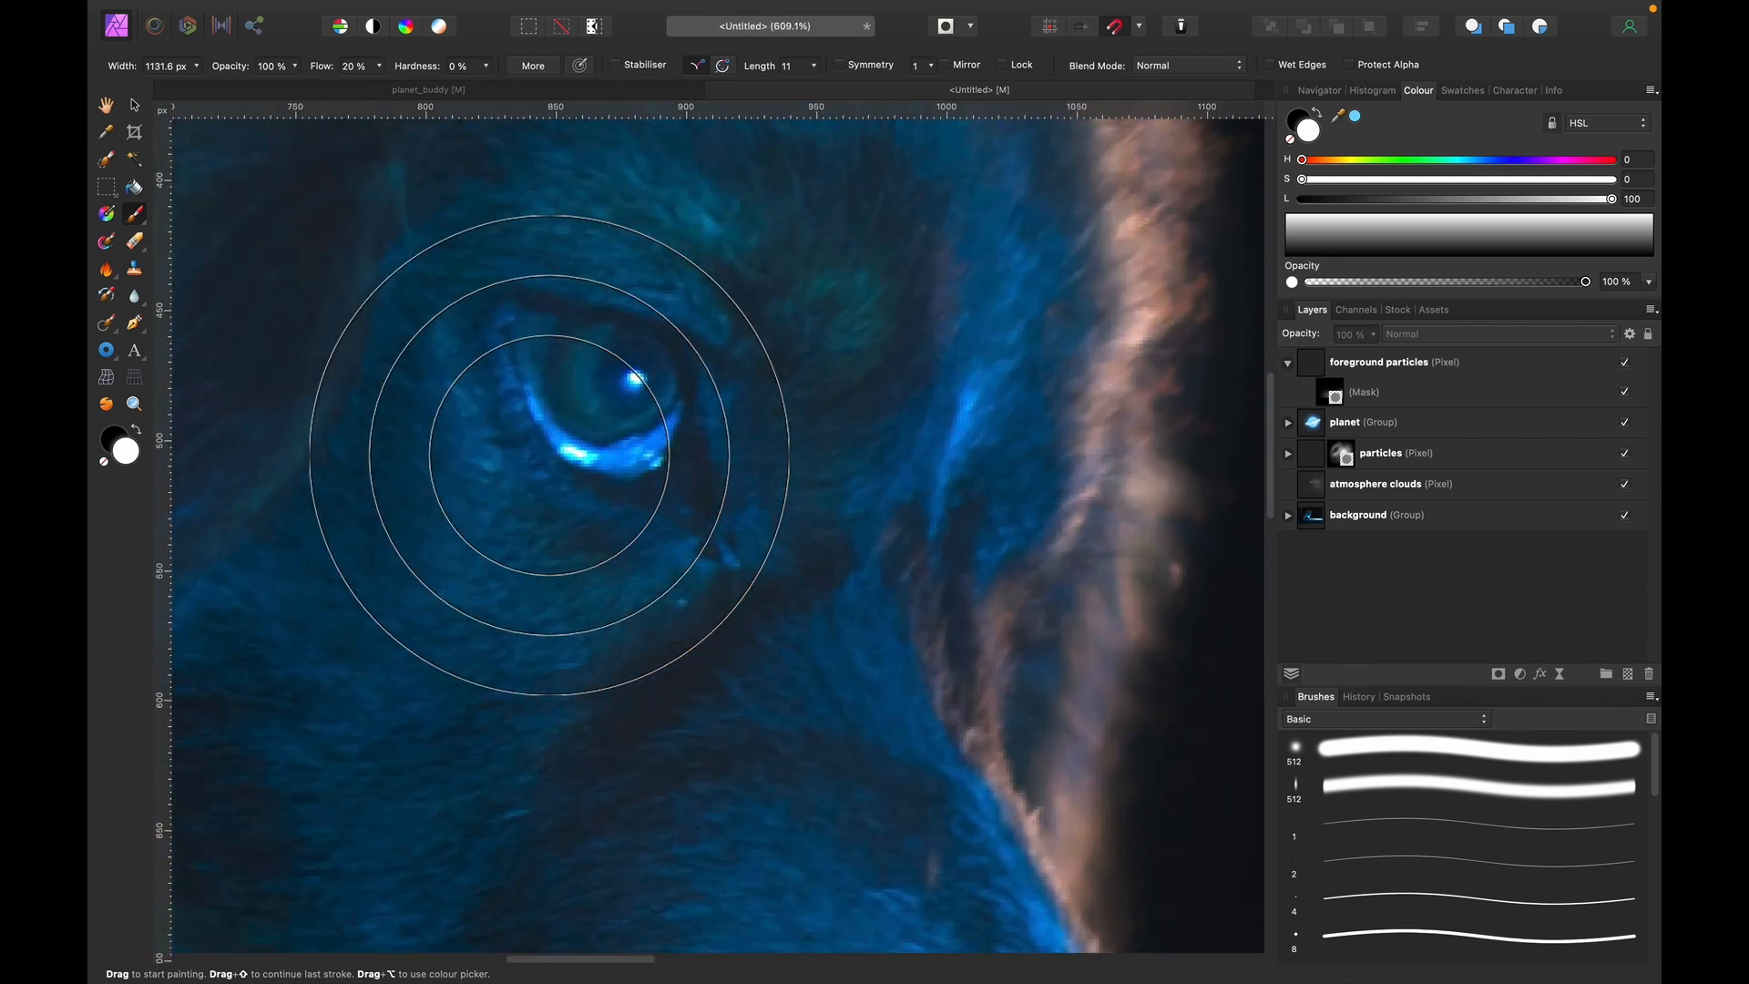
{"action": "key", "text": "super+0"}
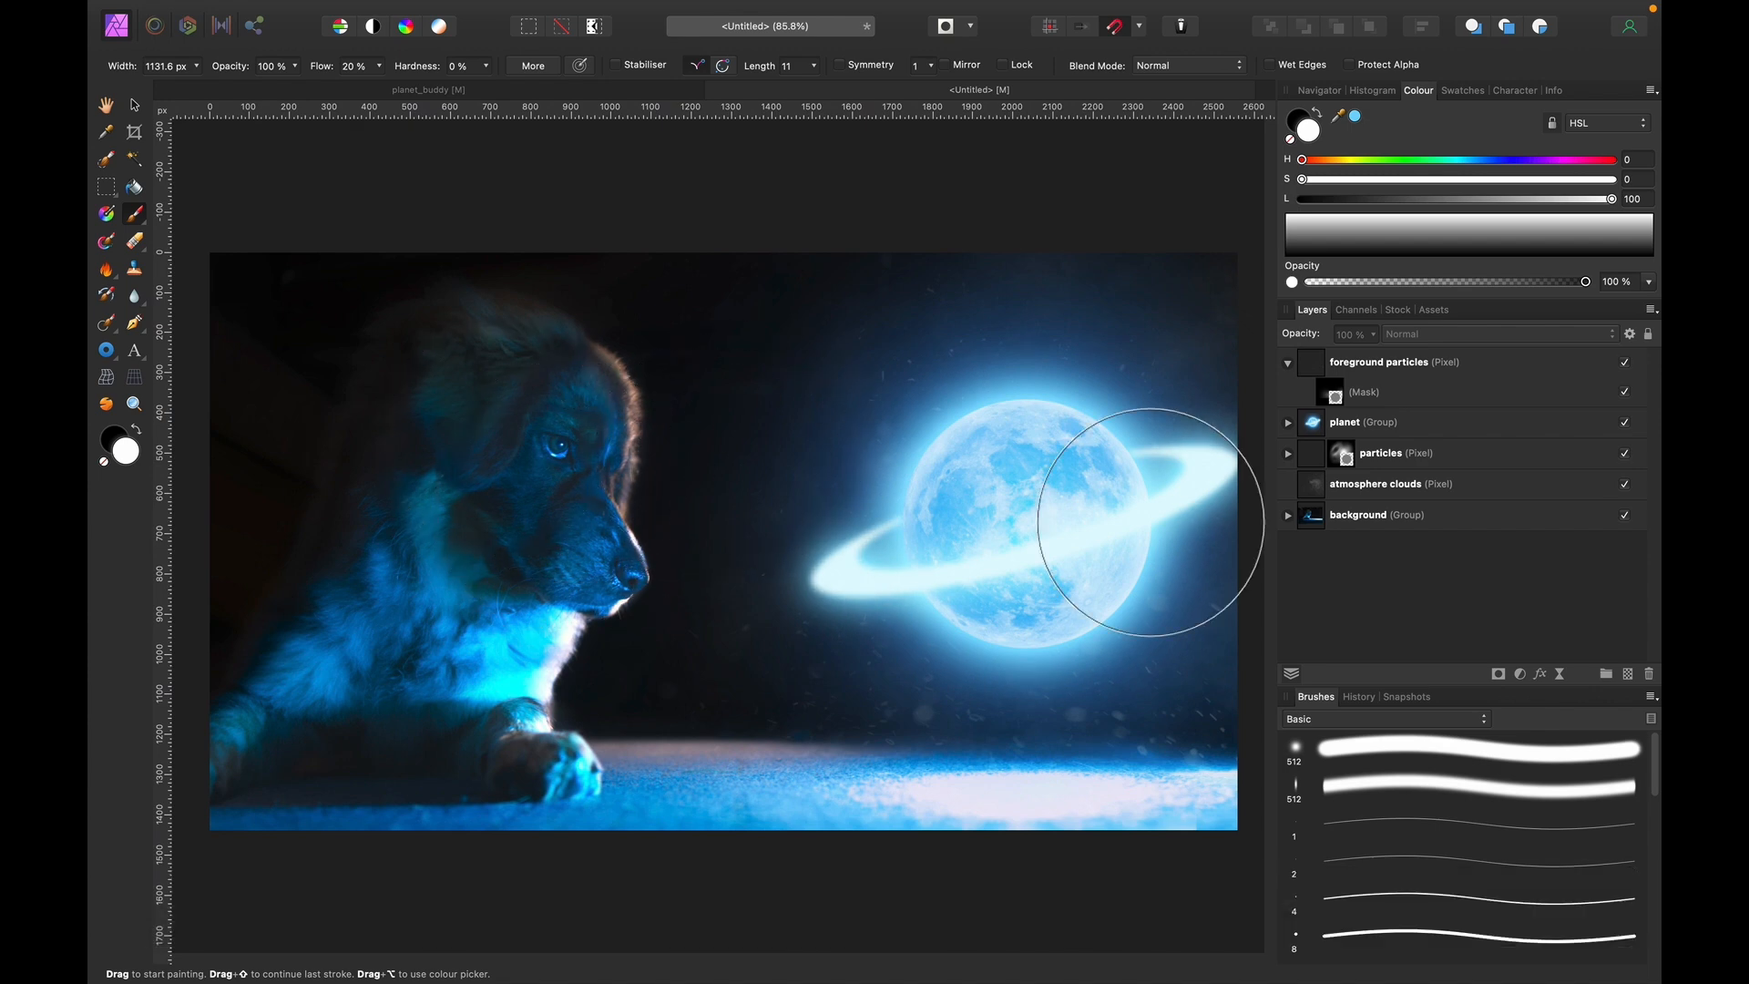
{"action": "left_click", "coordinate": [1290, 364]}
{"action": "left_click", "coordinate": [1440, 429]}
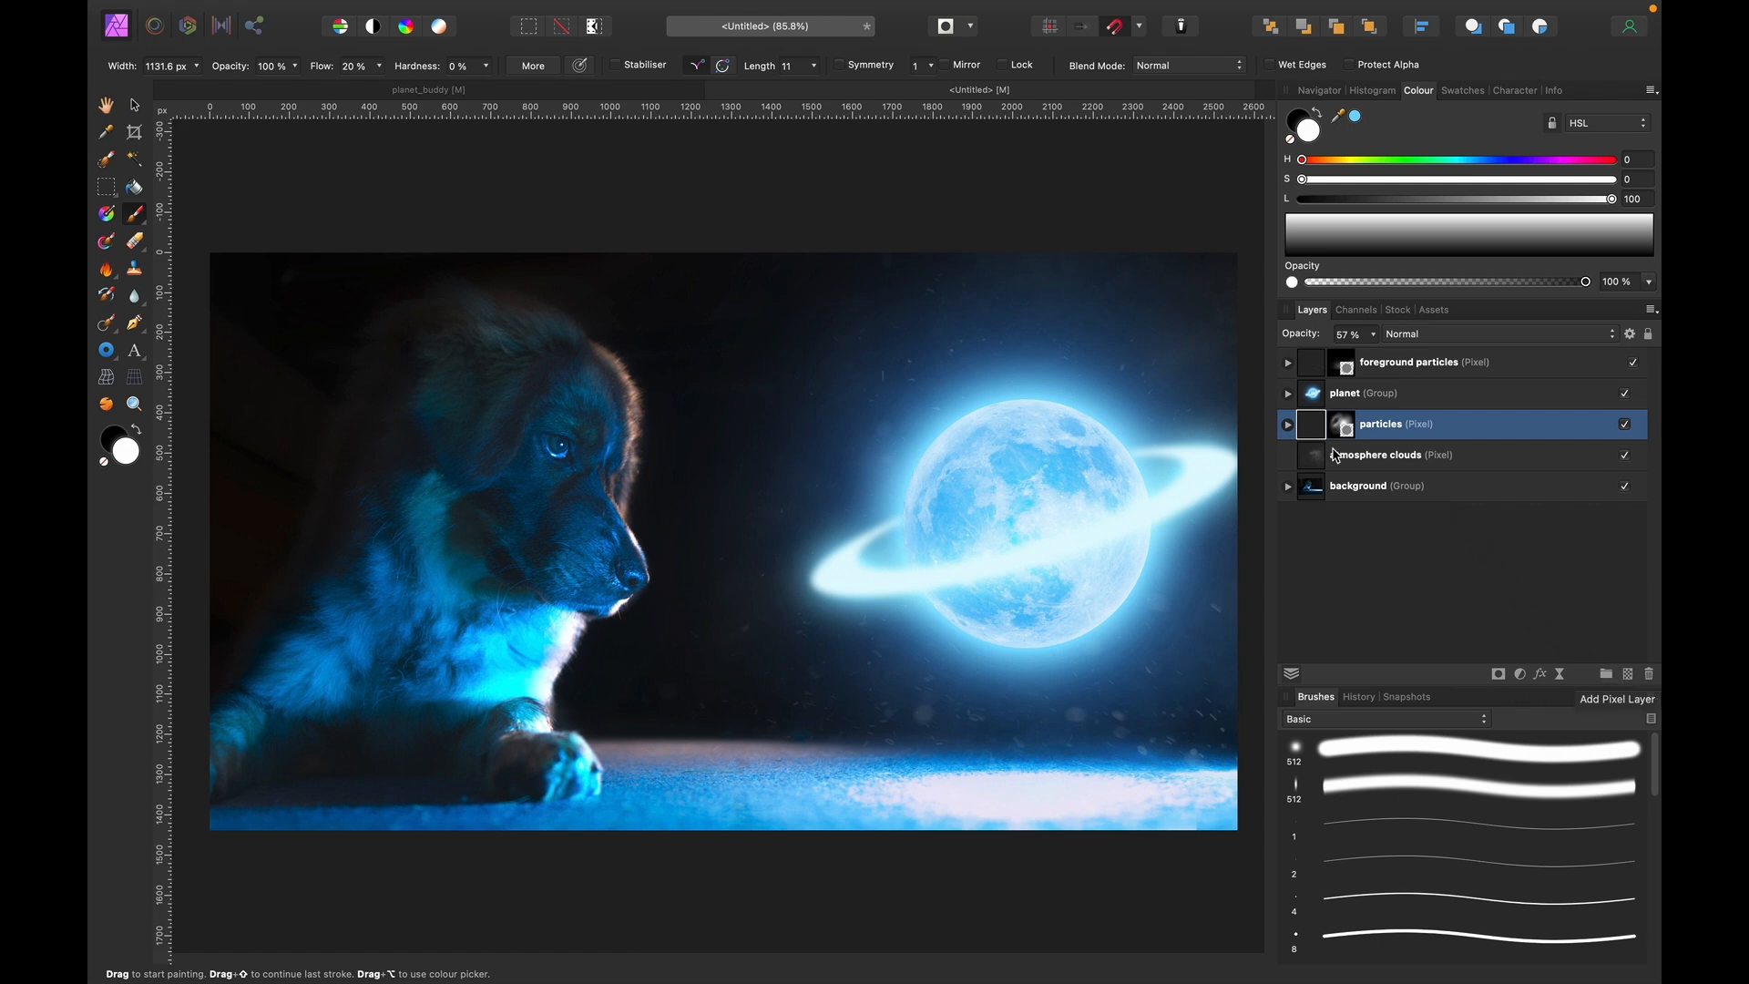
{"action": "left_click", "coordinate": [1331, 499]}
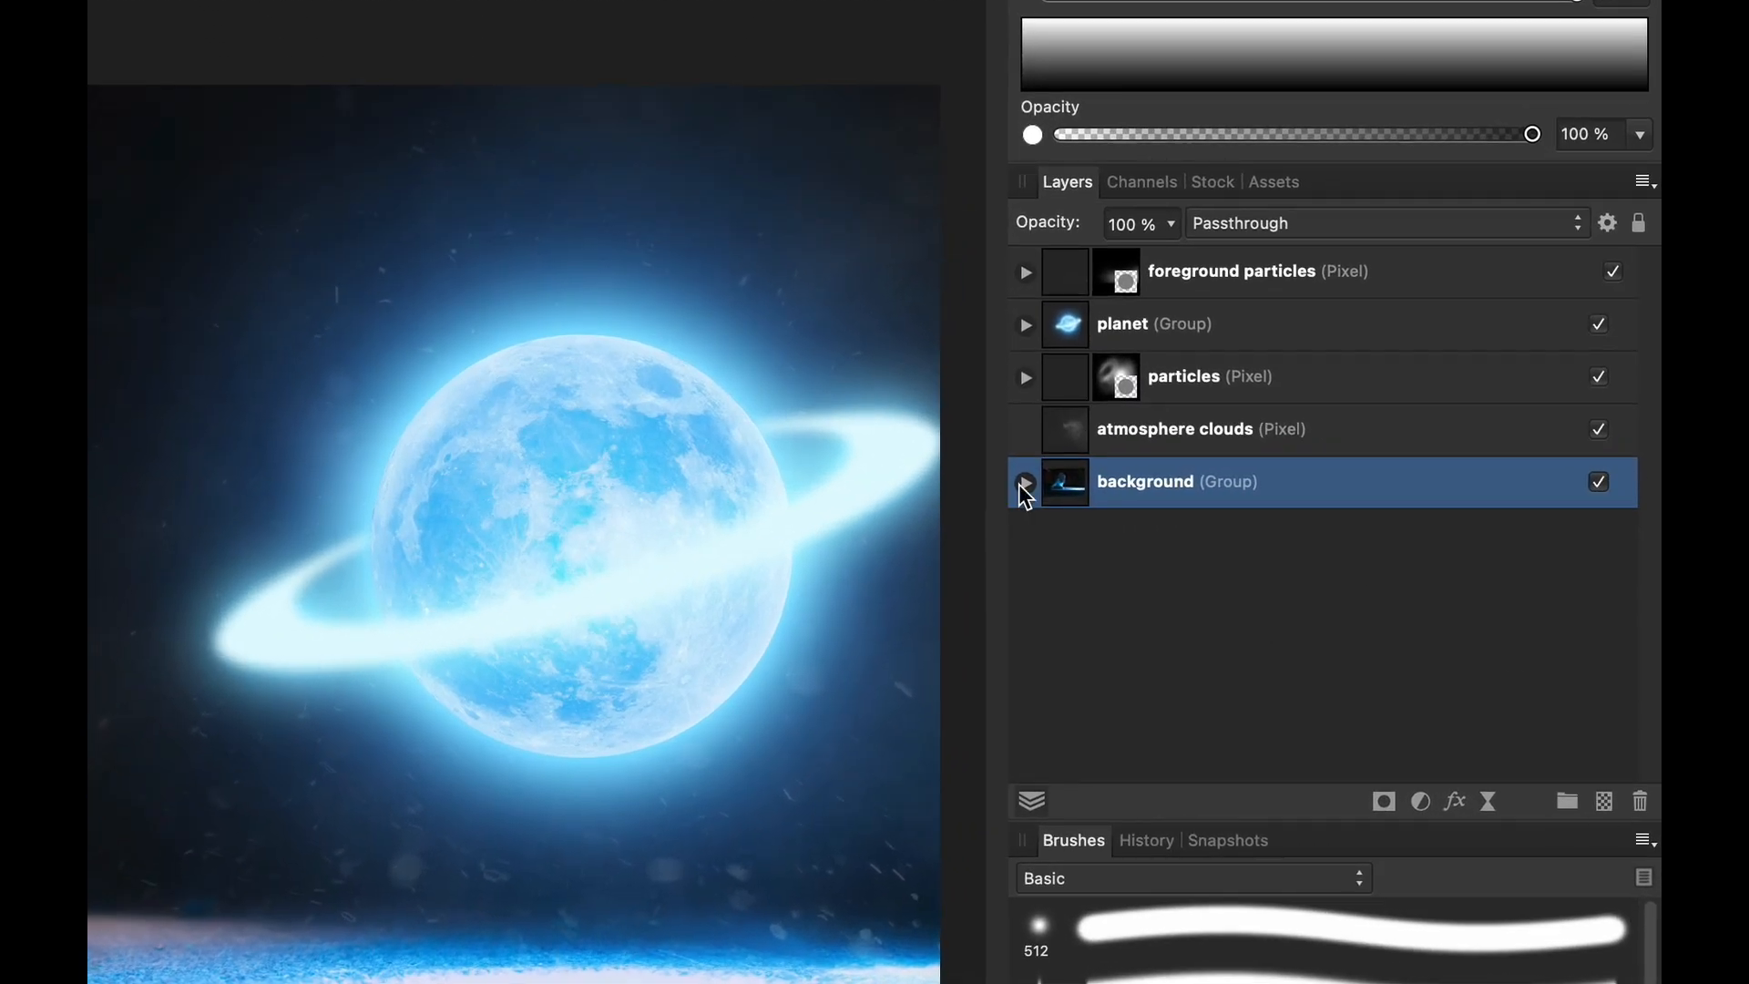
{"action": "left_click", "coordinate": [1026, 483]}
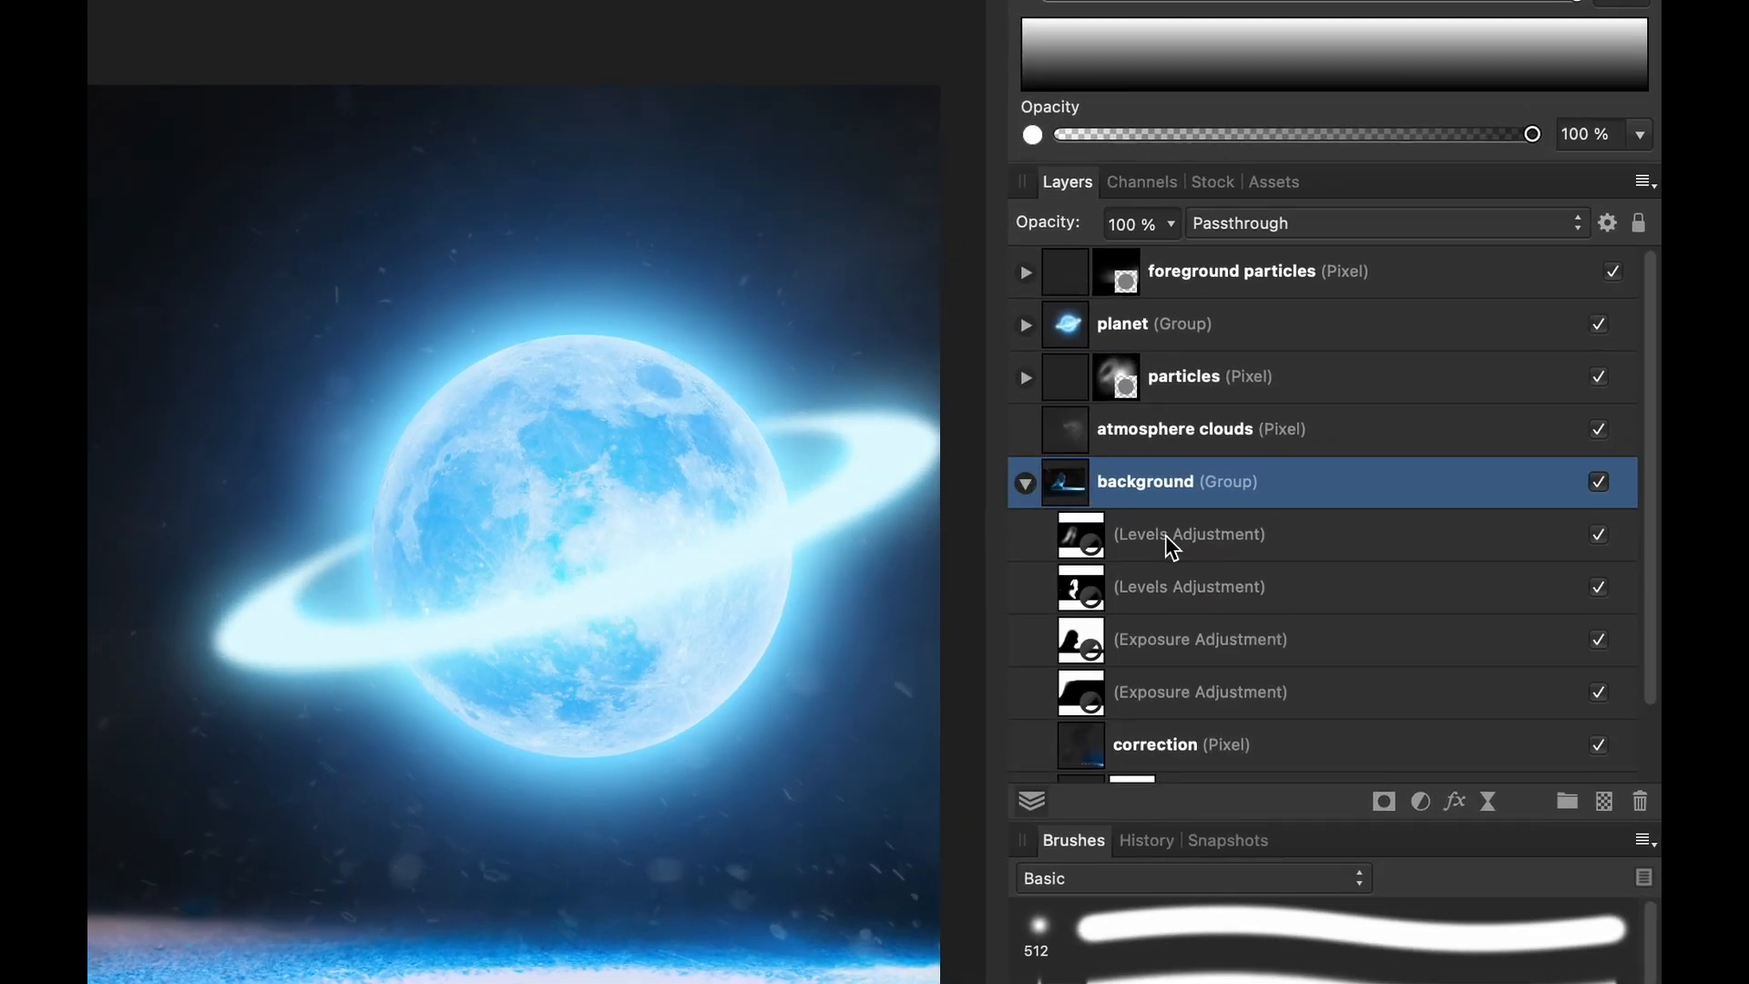
{"action": "scroll", "coordinate": [1117, 670], "scroll_direction": "down", "scroll_amount": 2}
{"action": "scroll", "coordinate": [1225, 551], "scroll_direction": "up", "scroll_amount": 2}
{"action": "left_click", "coordinate": [1225, 551]}
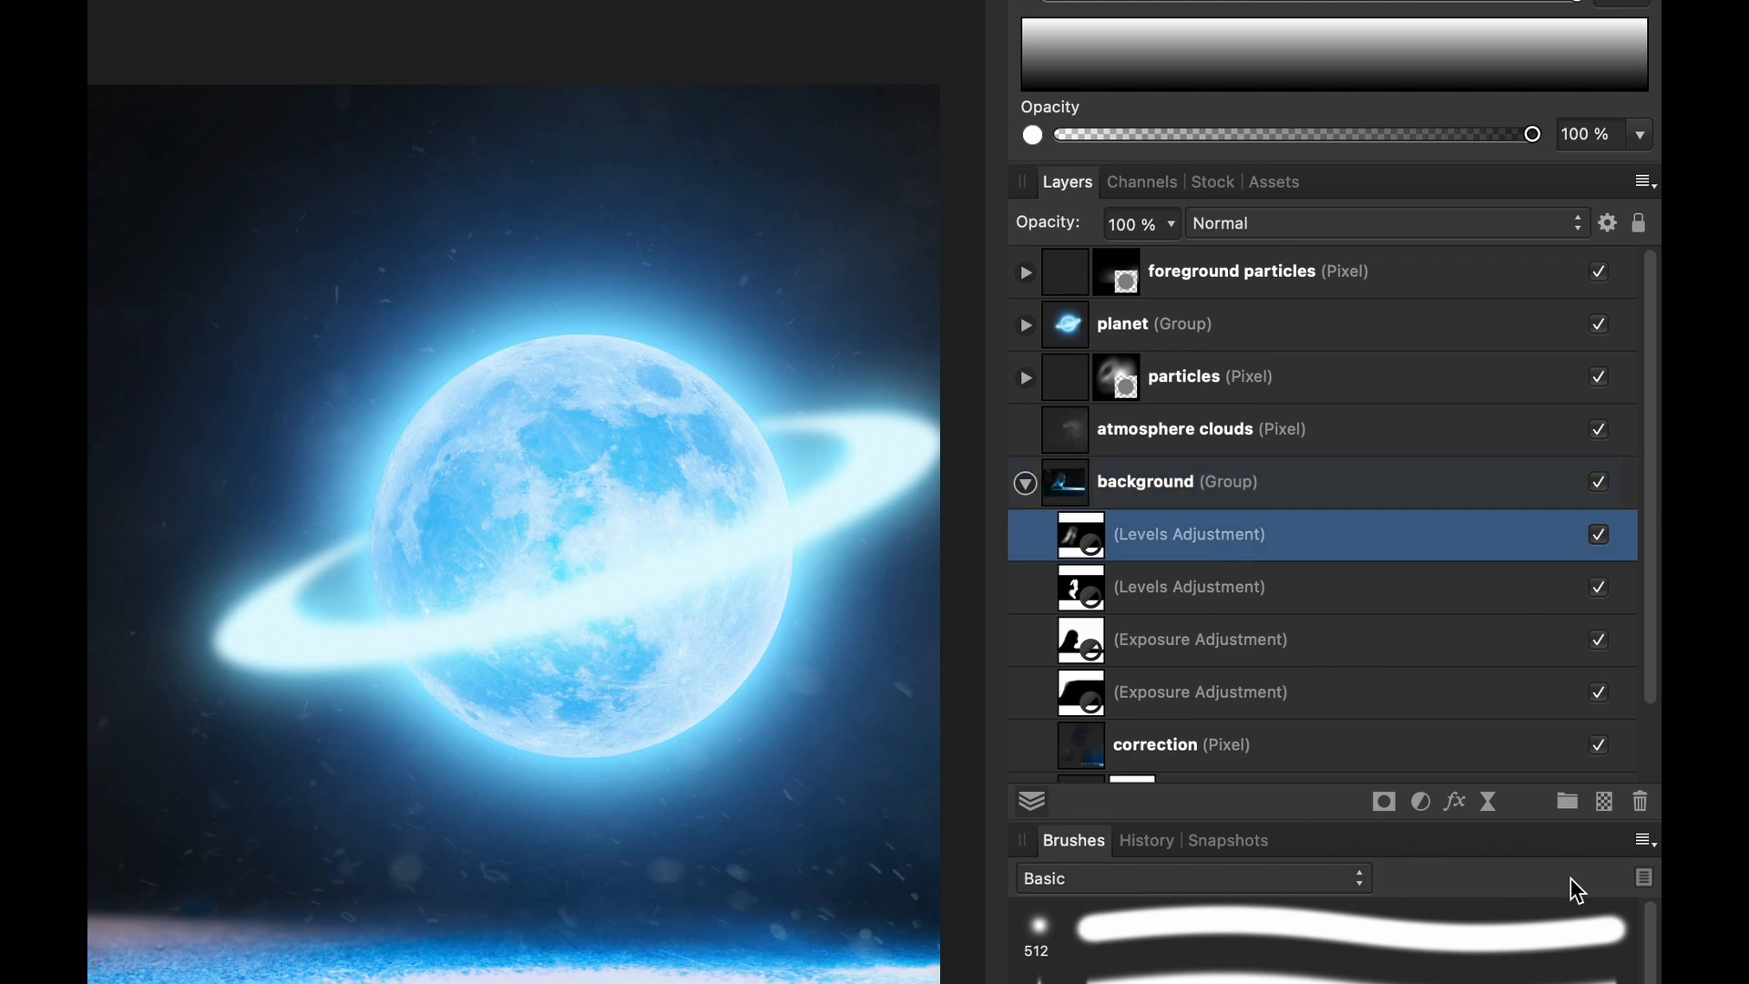
{"action": "left_click", "coordinate": [1604, 802]}
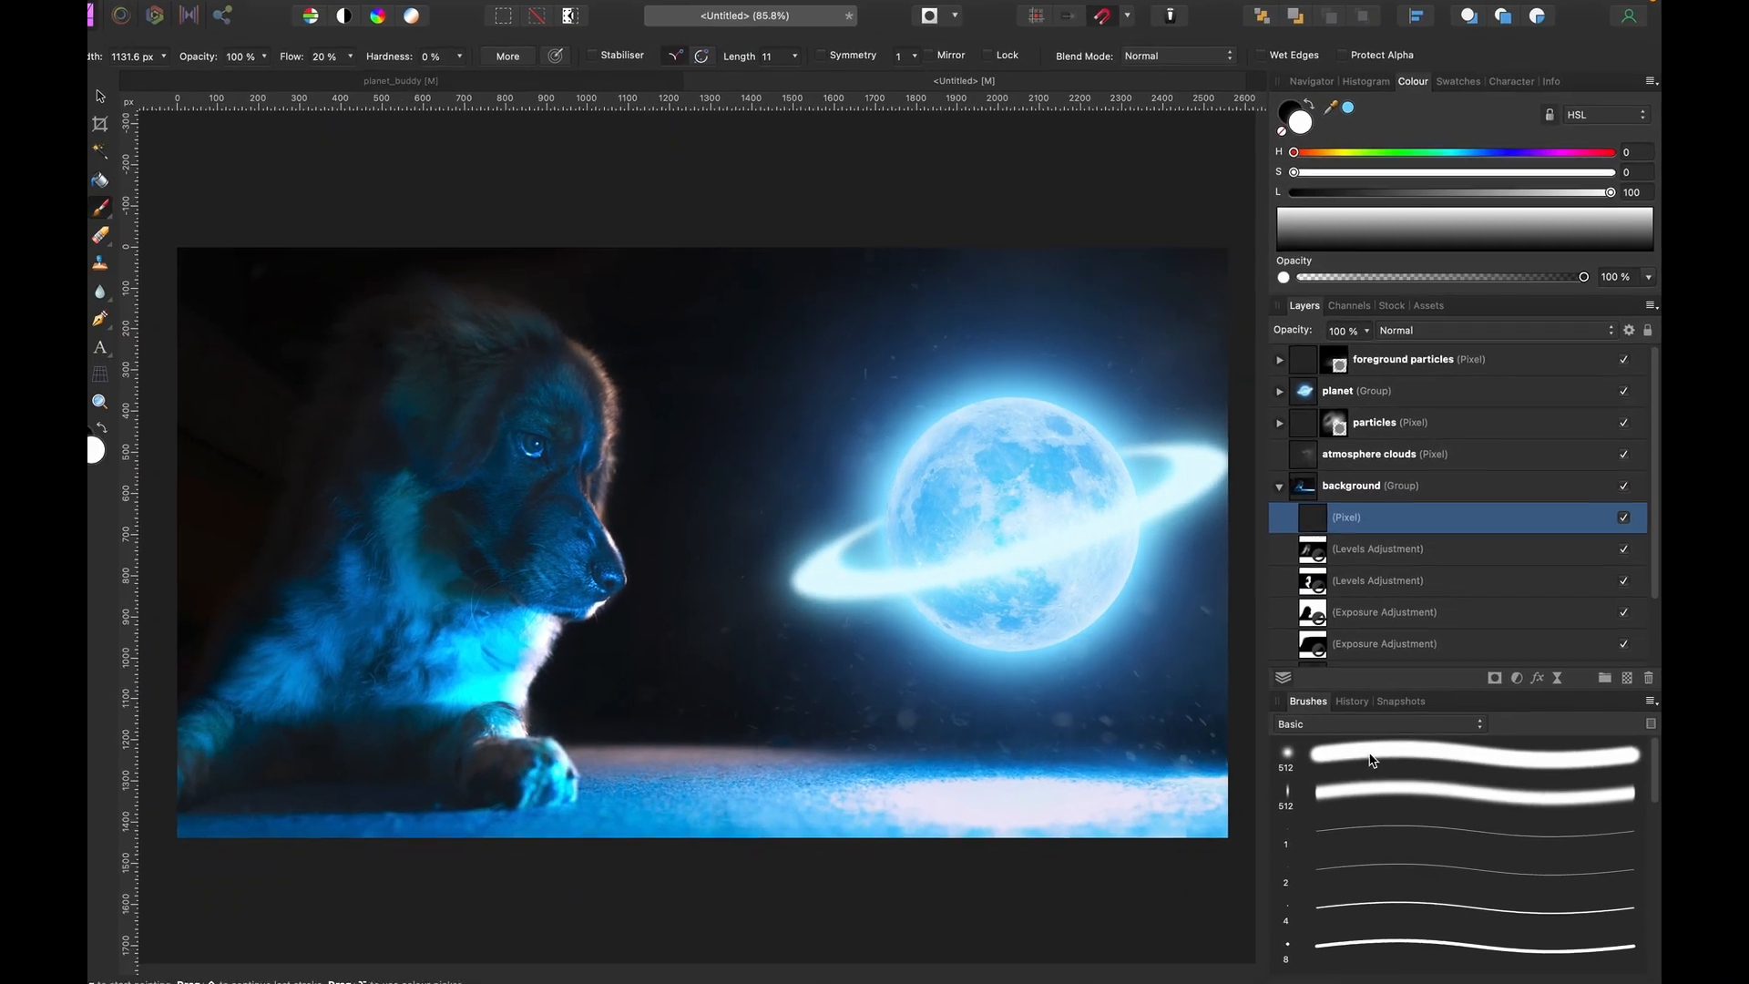
Load the first Basic brush at 100% flow and shrink it to 1 px for detail work on the puppy's eye.
{"action": "scroll", "coordinate": [508, 440], "scroll_direction": "up", "scroll_amount": 5}
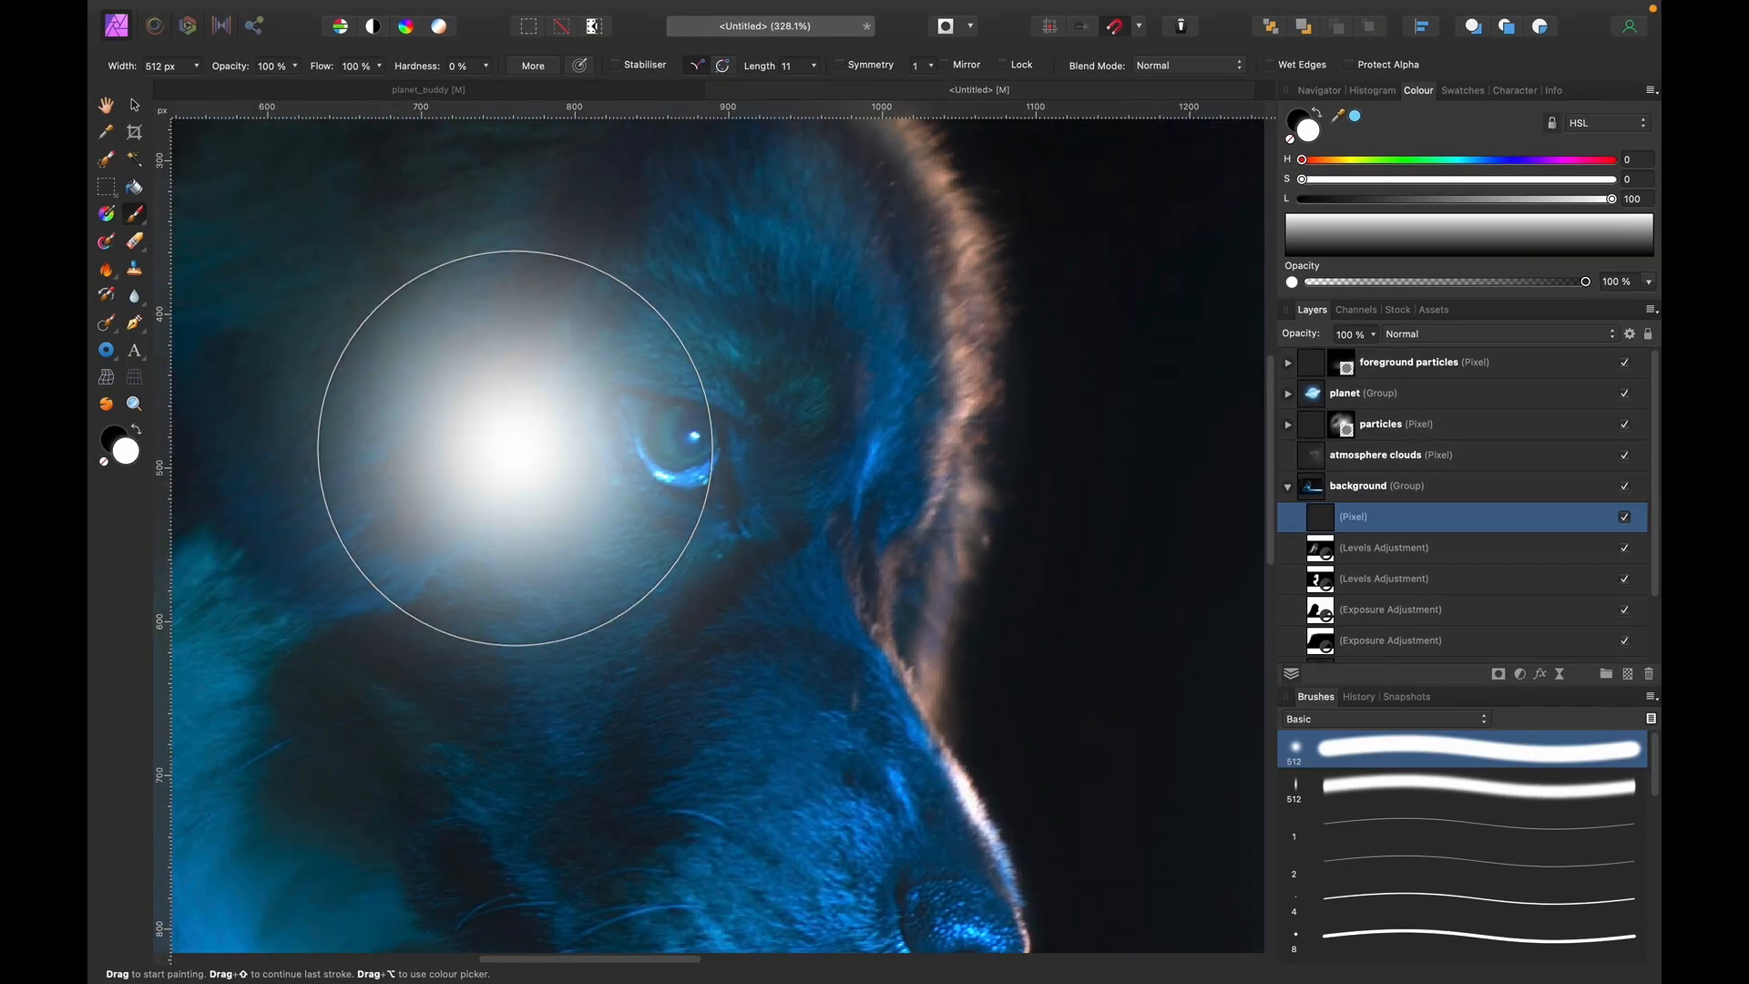
{"action": "key", "text": "bracketleft"}
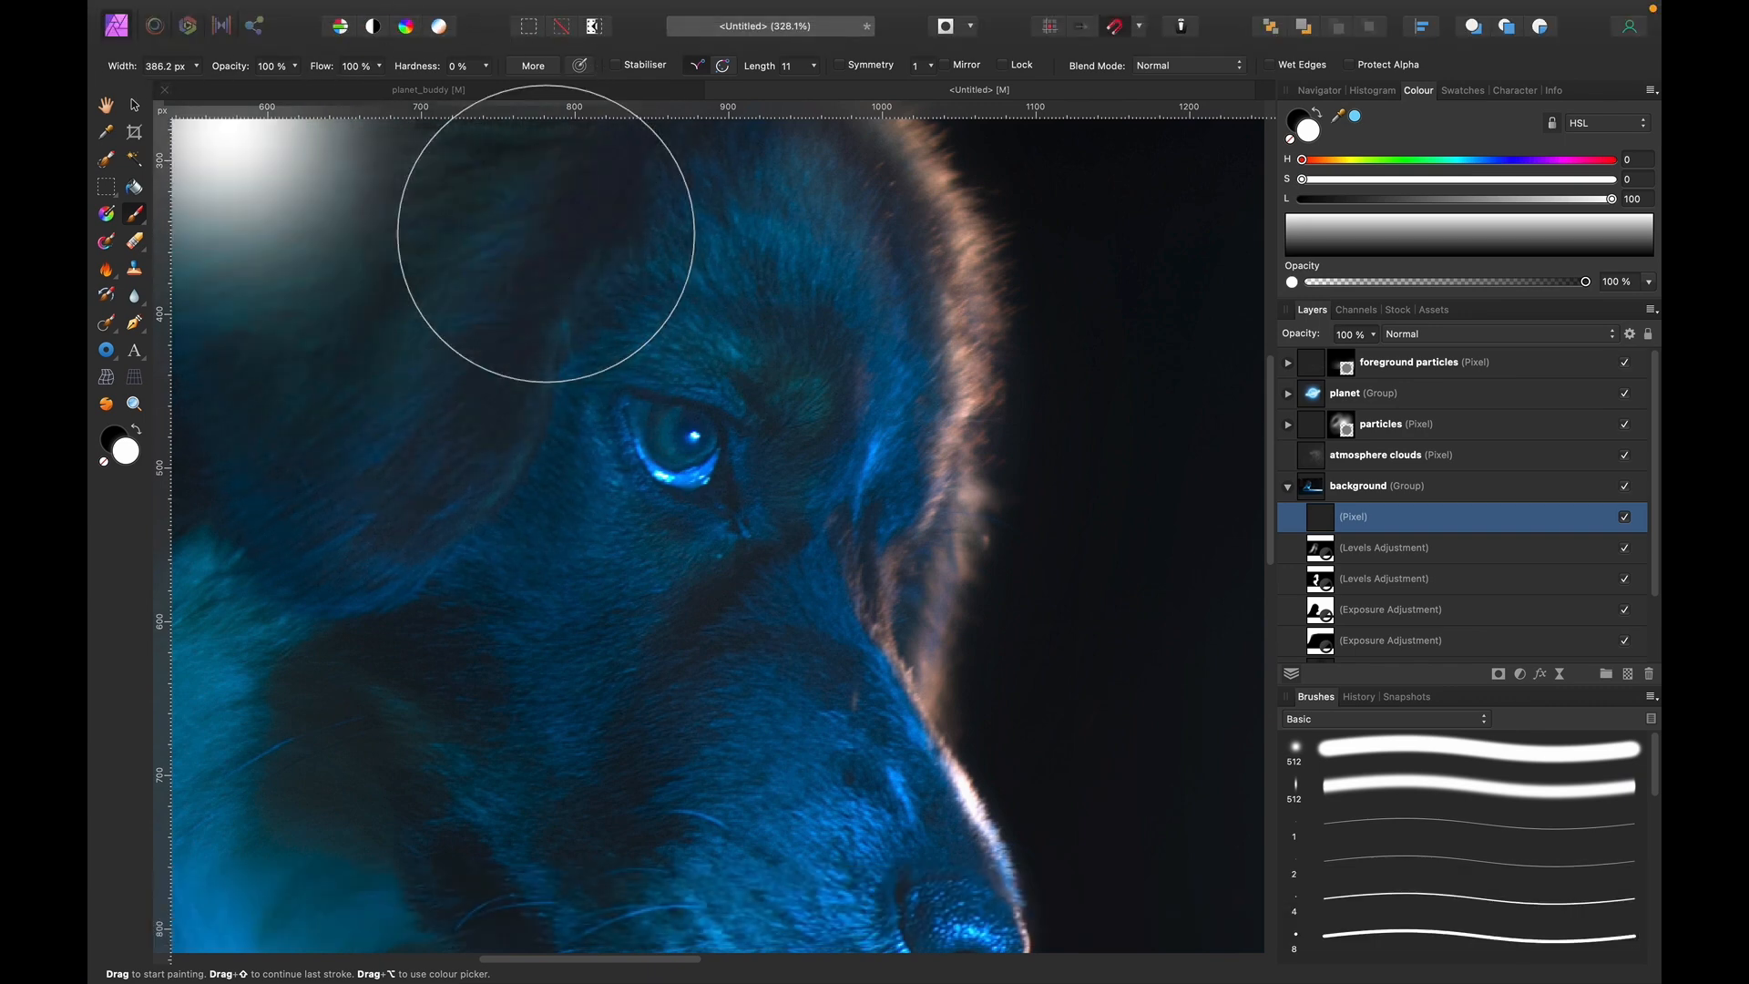
{"action": "key", "text": "bracketleft"}
{"action": "key", "text": "bracketleft"}
{"action": "key", "text": "bracketleft"}
{"action": "key", "text": "bracketleft"}
{"action": "key", "text": "bracketleft"}
{"action": "key", "text": "bracketleft"}
{"action": "key", "text": "bracketleft"}
{"action": "key", "text": "bracketleft"}
{"action": "key", "text": "bracketleft"}
{"action": "key", "text": "bracketleft"}
{"action": "key", "text": "bracketleft"}
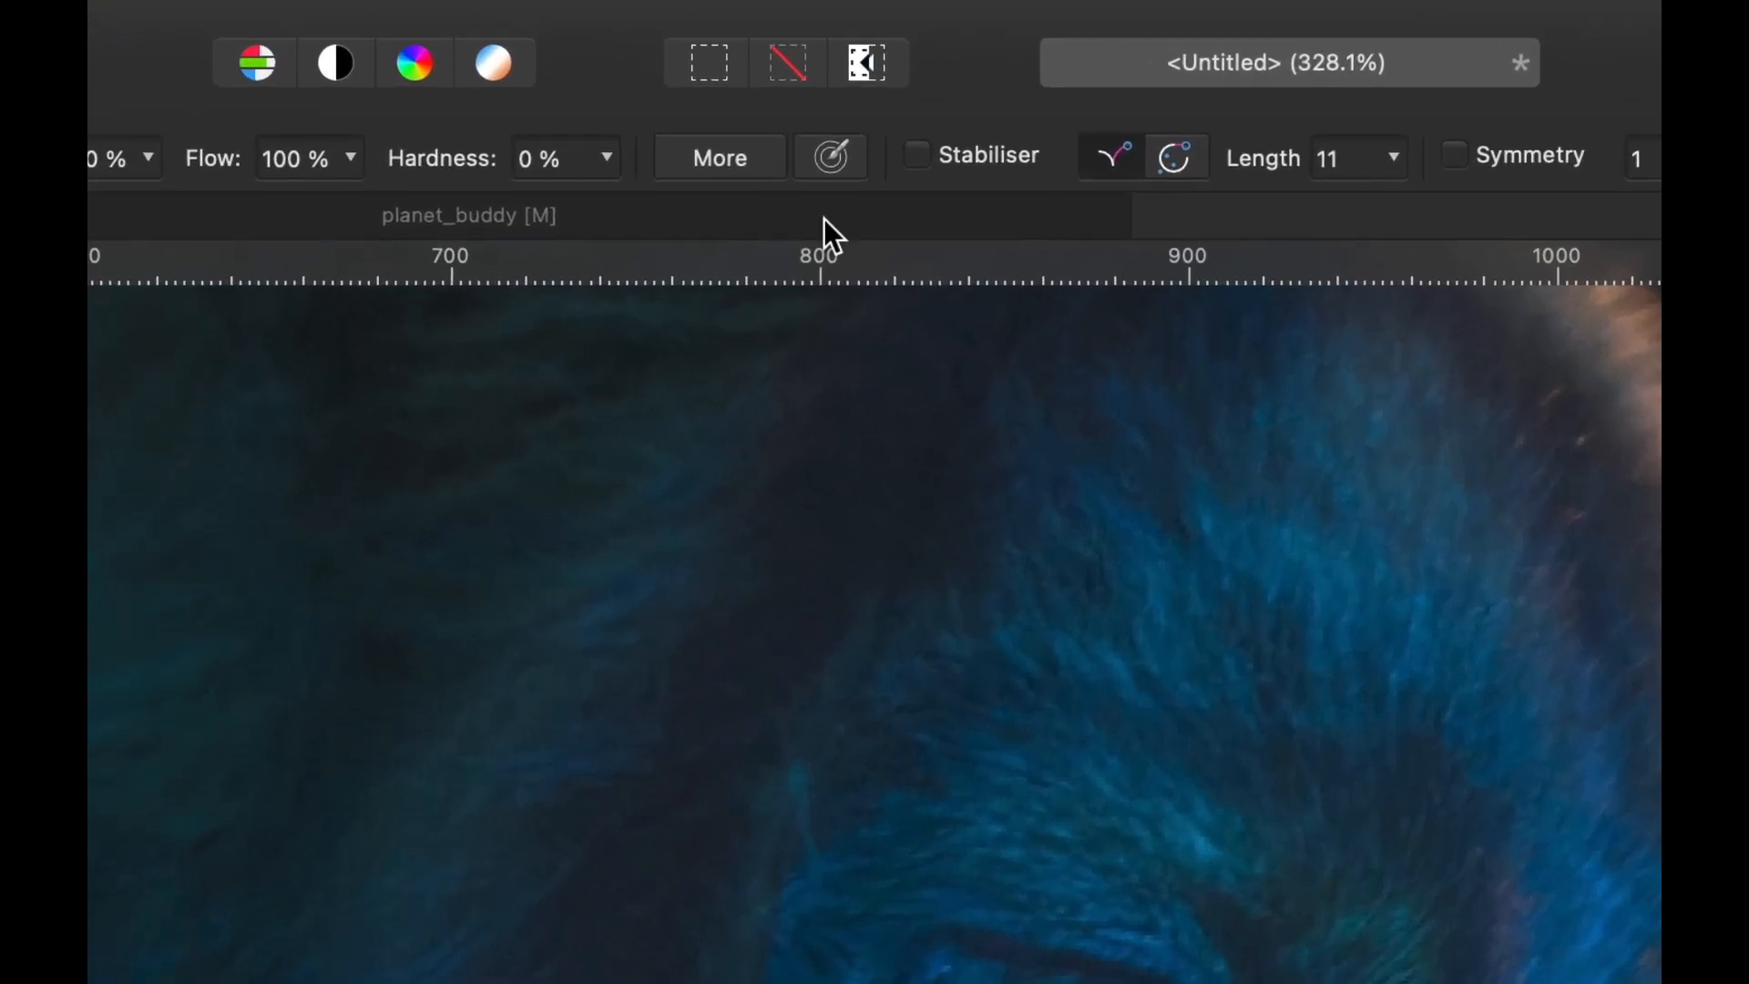
{"action": "scroll", "coordinate": [753, 519], "scroll_direction": "up", "scroll_amount": 5}
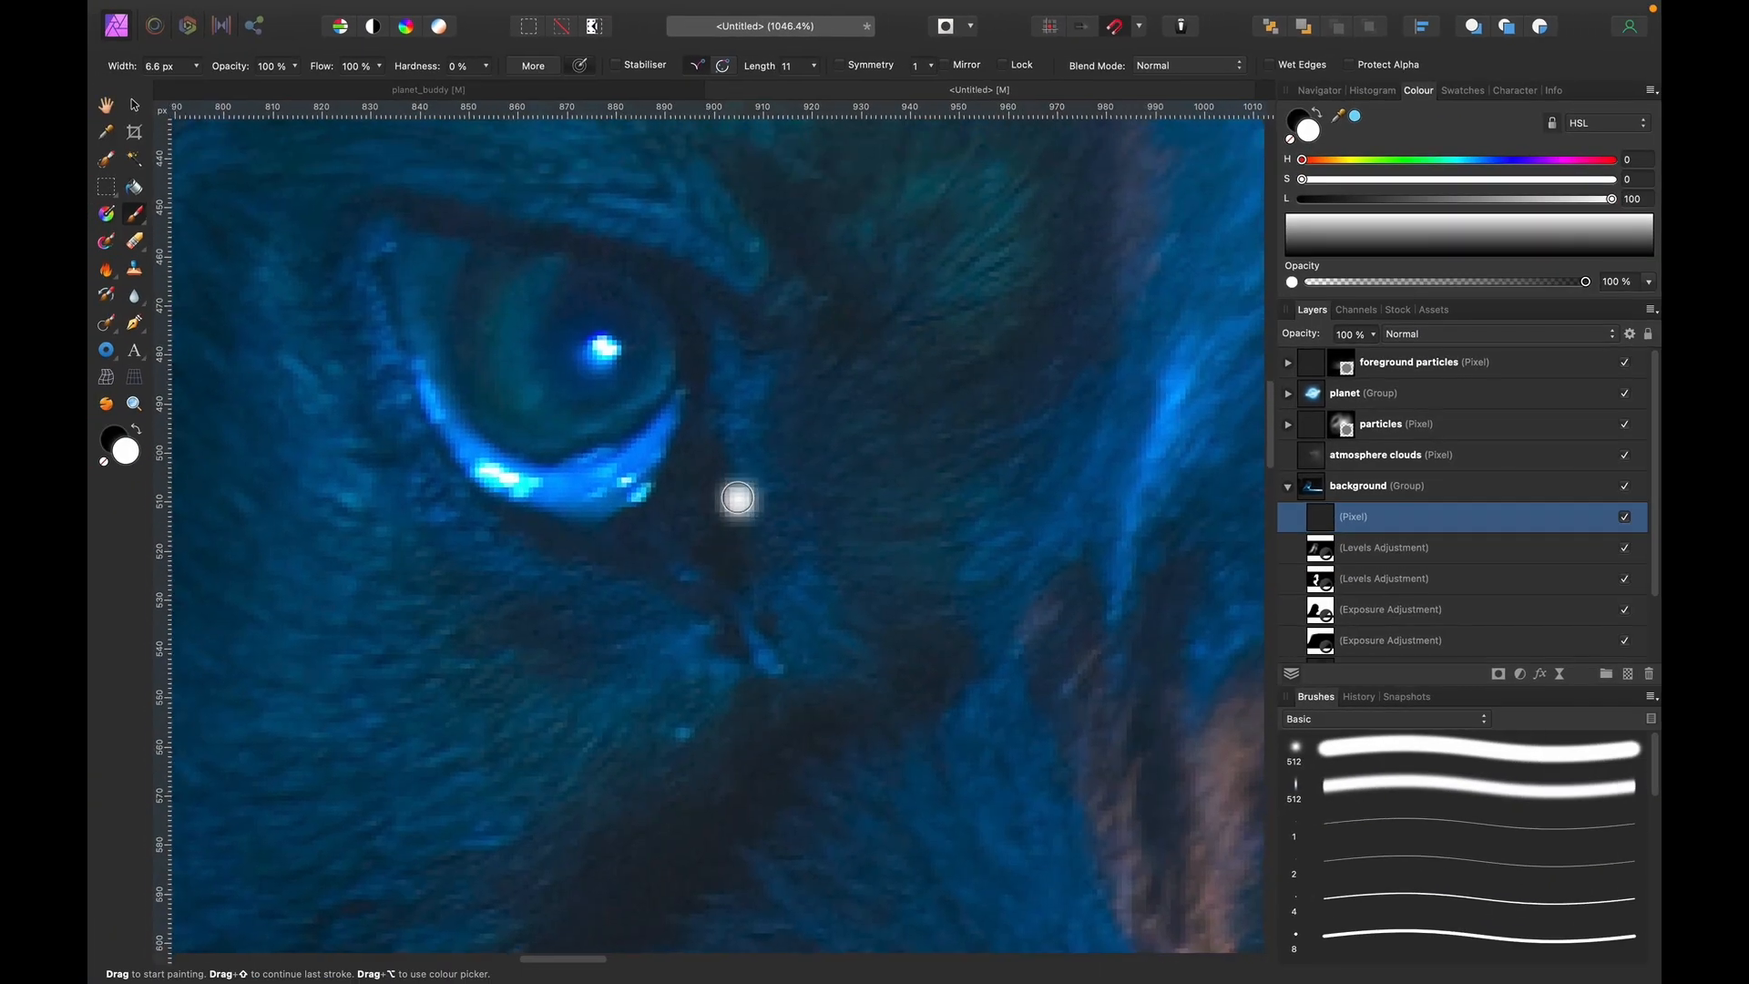
{"action": "key", "text": "bracketleft"}
{"action": "key", "text": "bracketleft"}
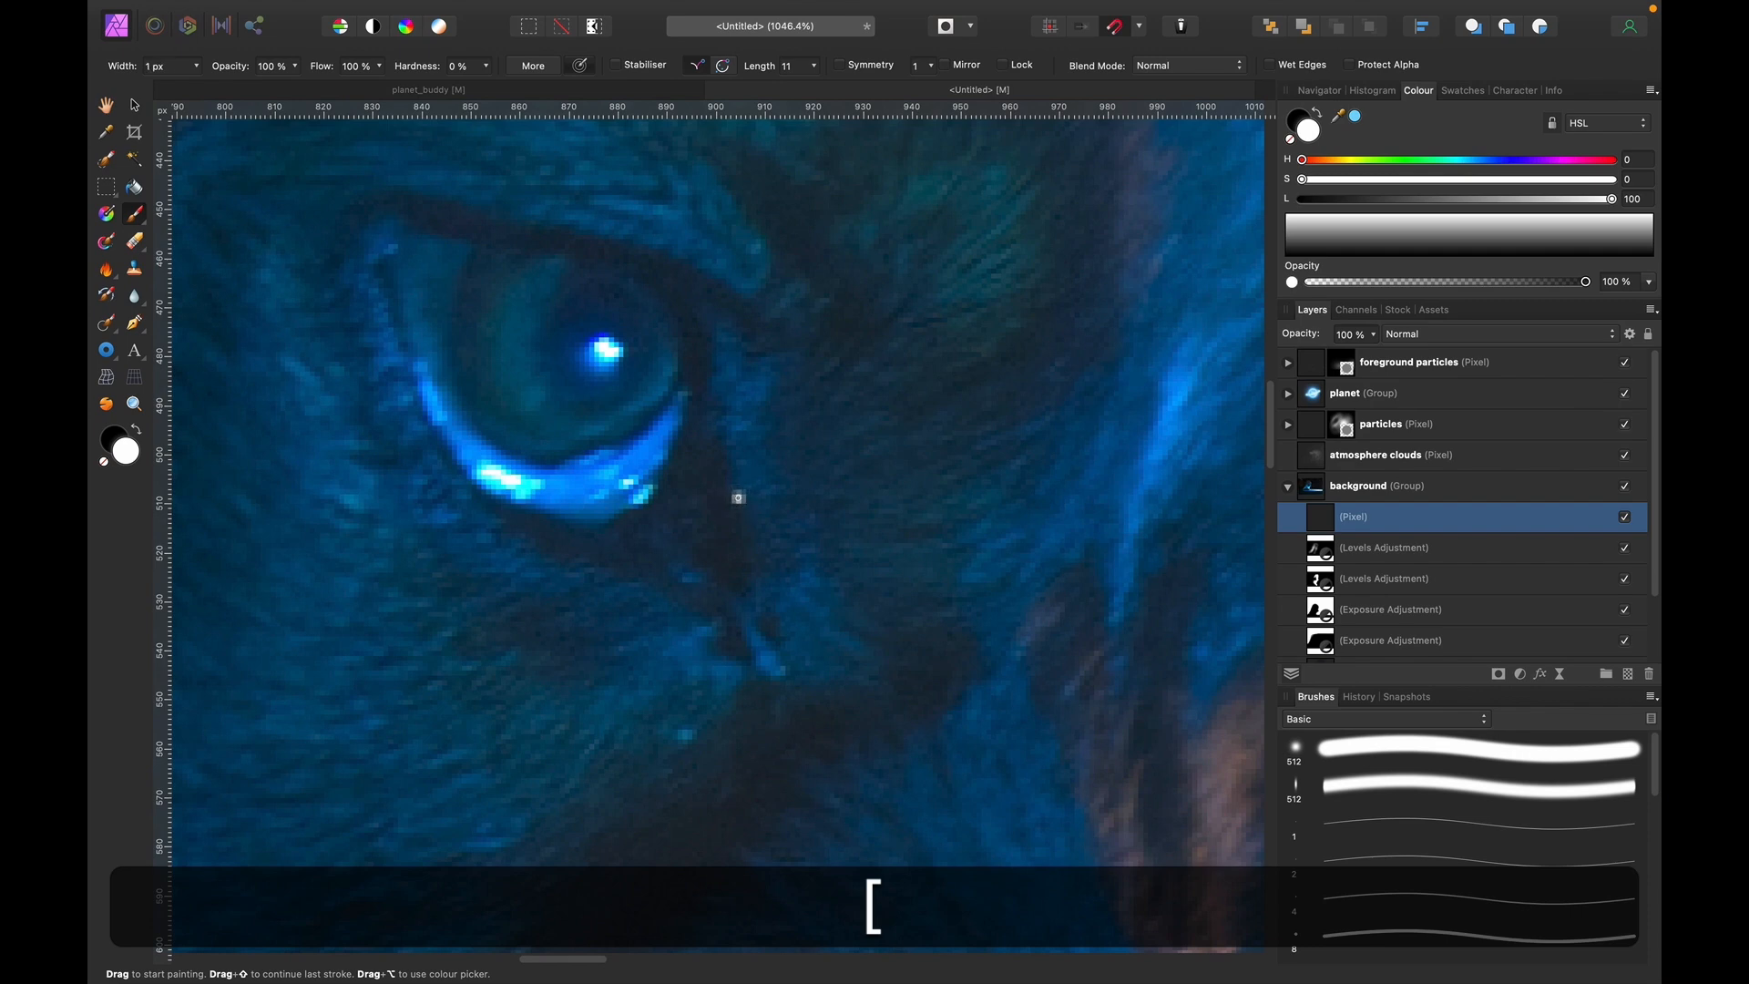
Set the brush's Size Jitter to 100% with Pressure control in its dynamics.
{"action": "scroll", "coordinate": [739, 497], "scroll_direction": "up", "scroll_amount": 4}
{"action": "scroll", "coordinate": [739, 497], "scroll_direction": "left", "scroll_amount": 4}
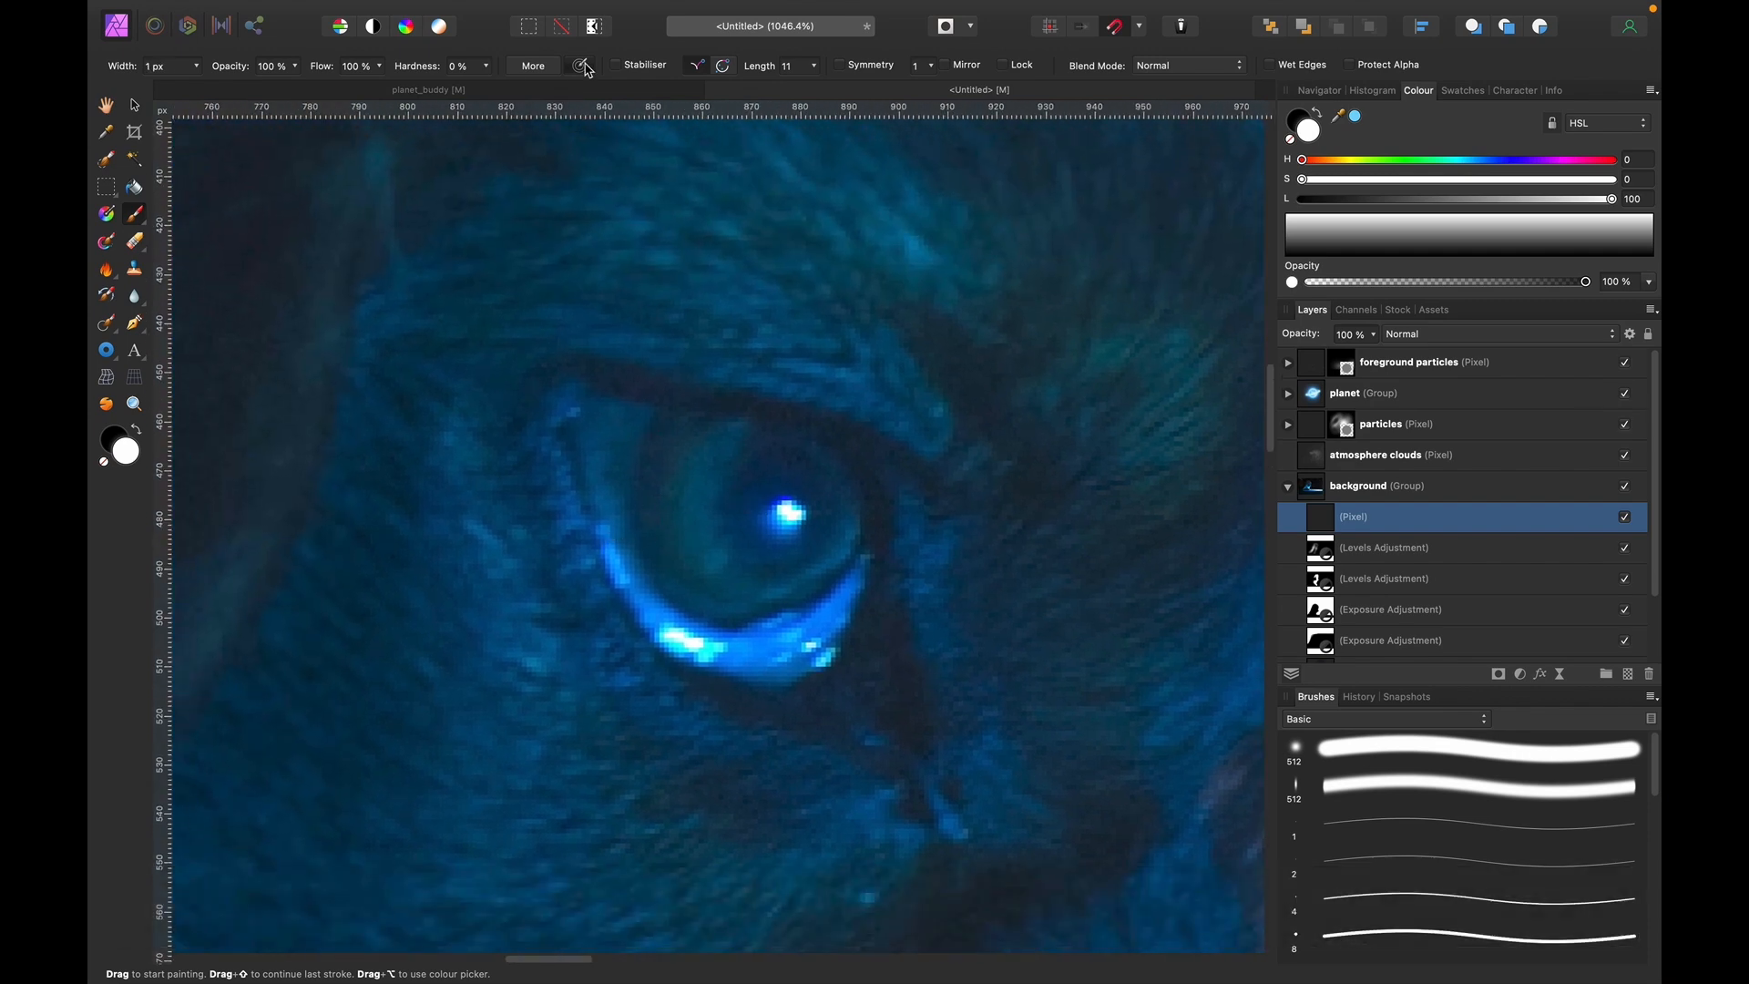
{"action": "left_click", "coordinate": [550, 69]}
{"action": "left_click", "coordinate": [837, 411]}
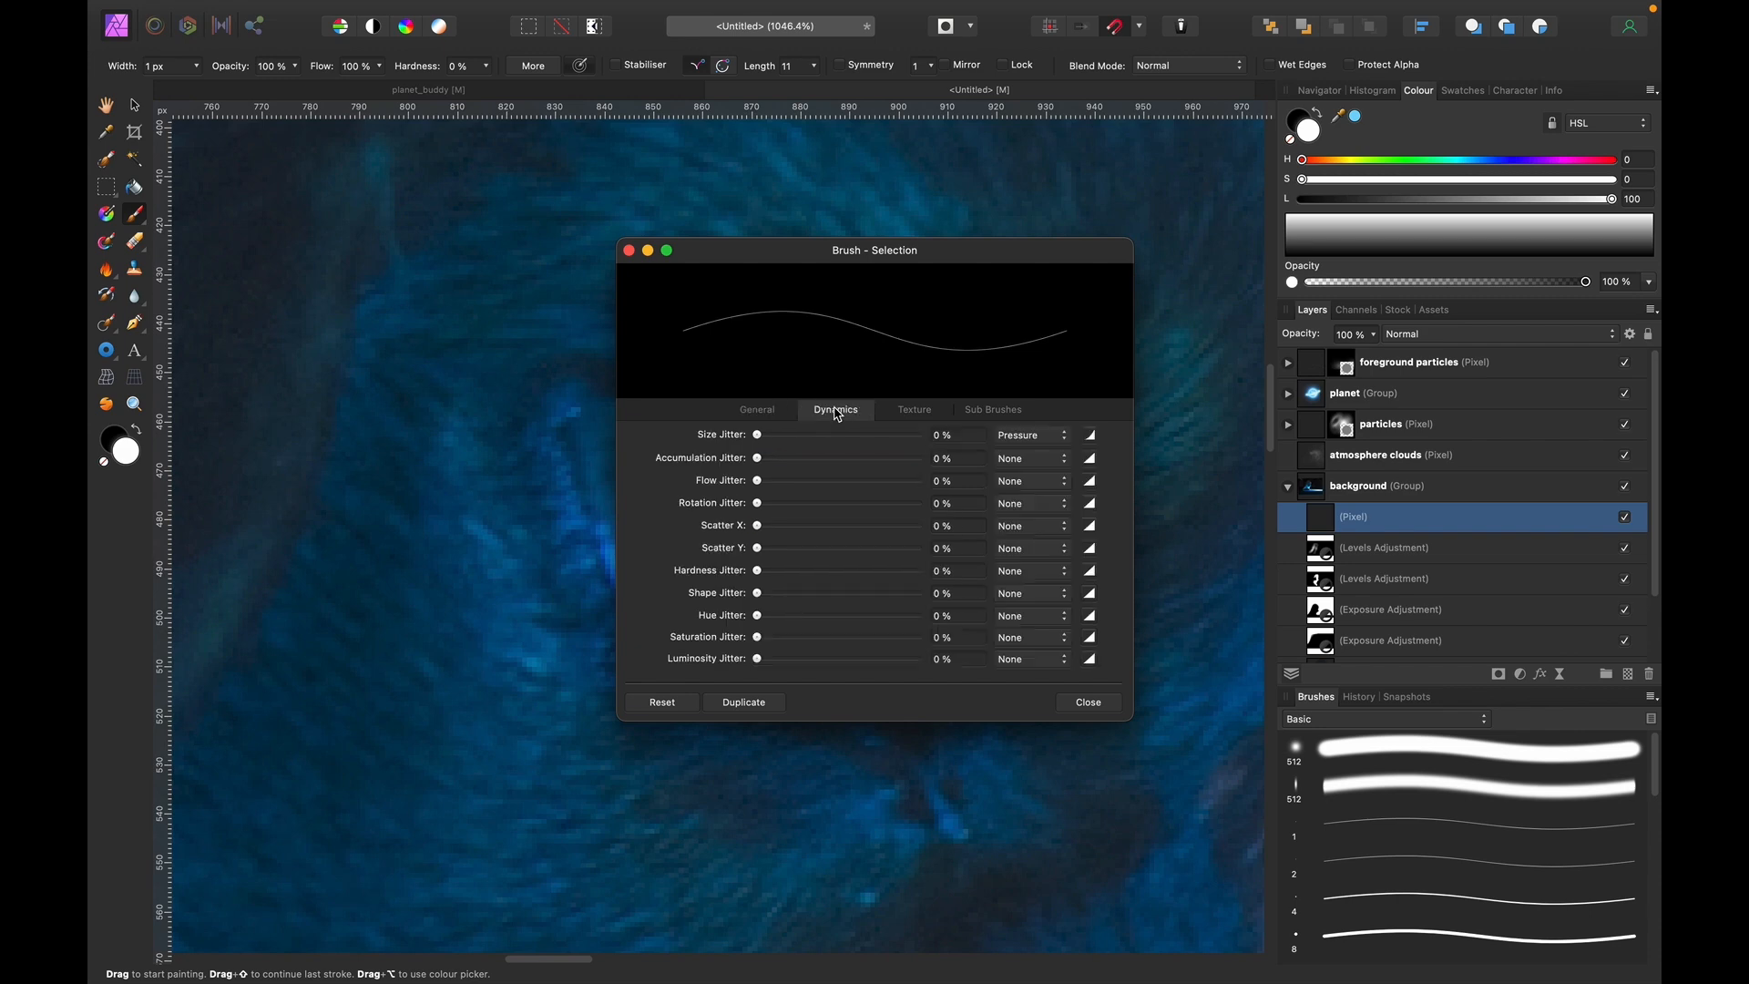
{"action": "left_click_drag", "start_coordinate": [765, 437], "coordinate": [1009, 457]}
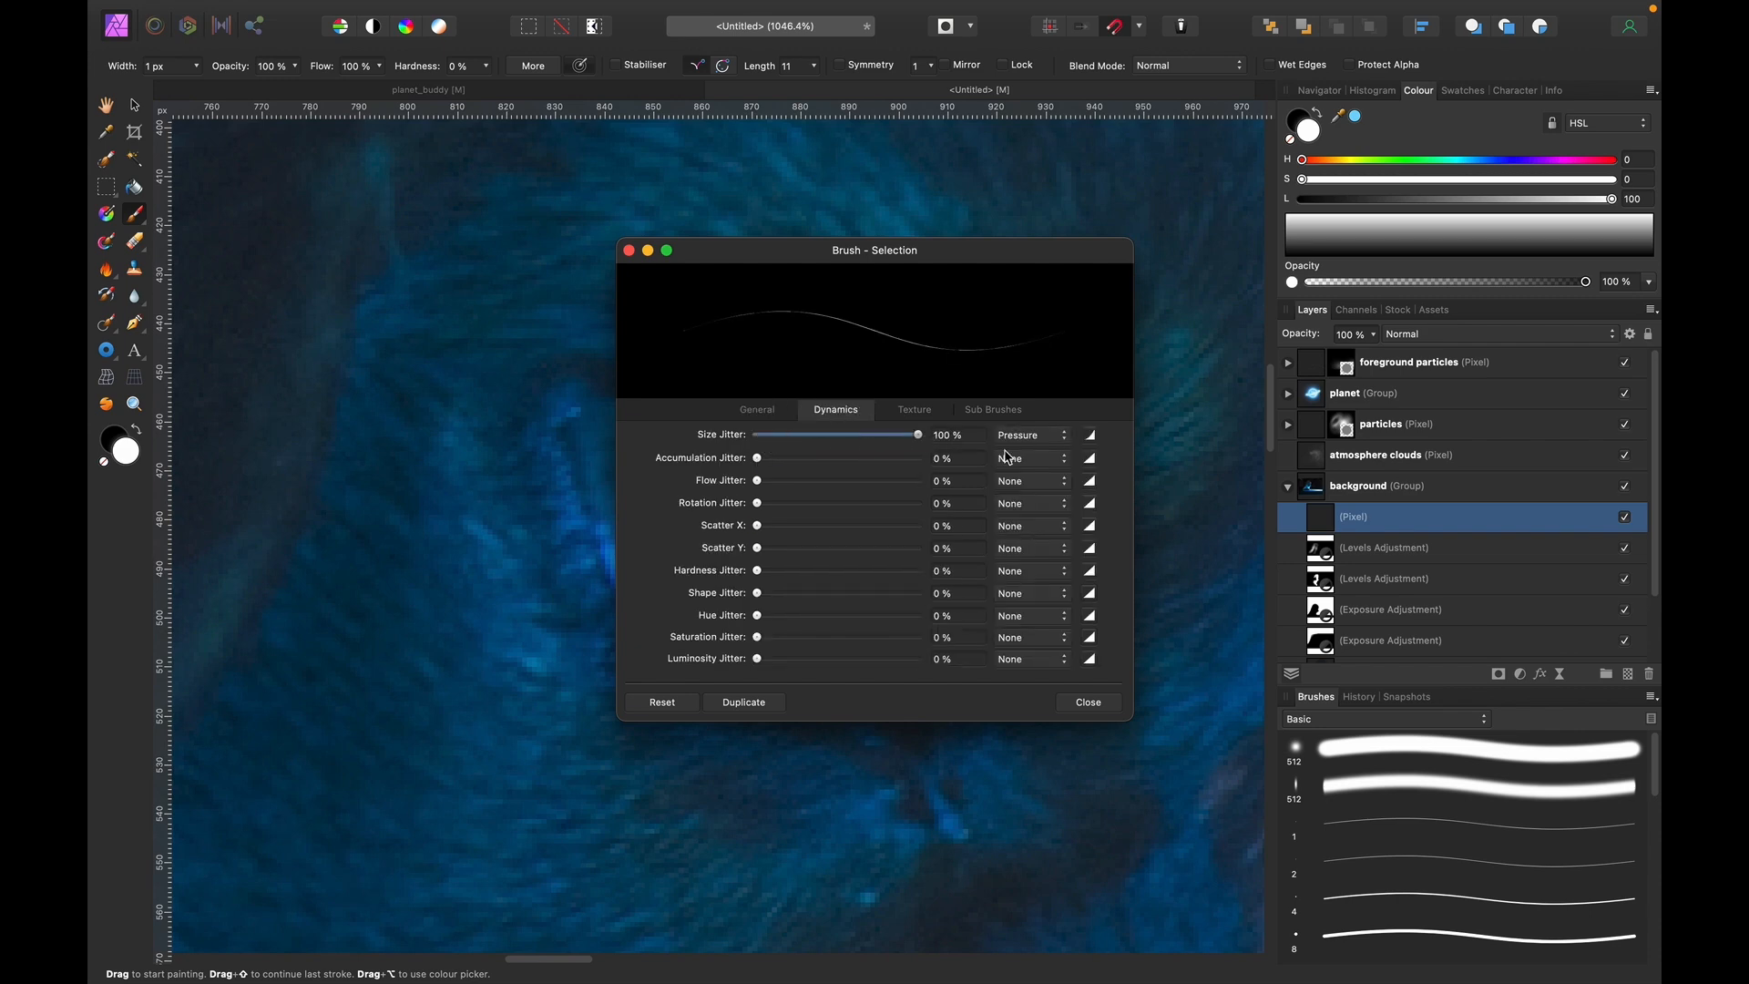
{"action": "left_click", "coordinate": [1084, 703]}
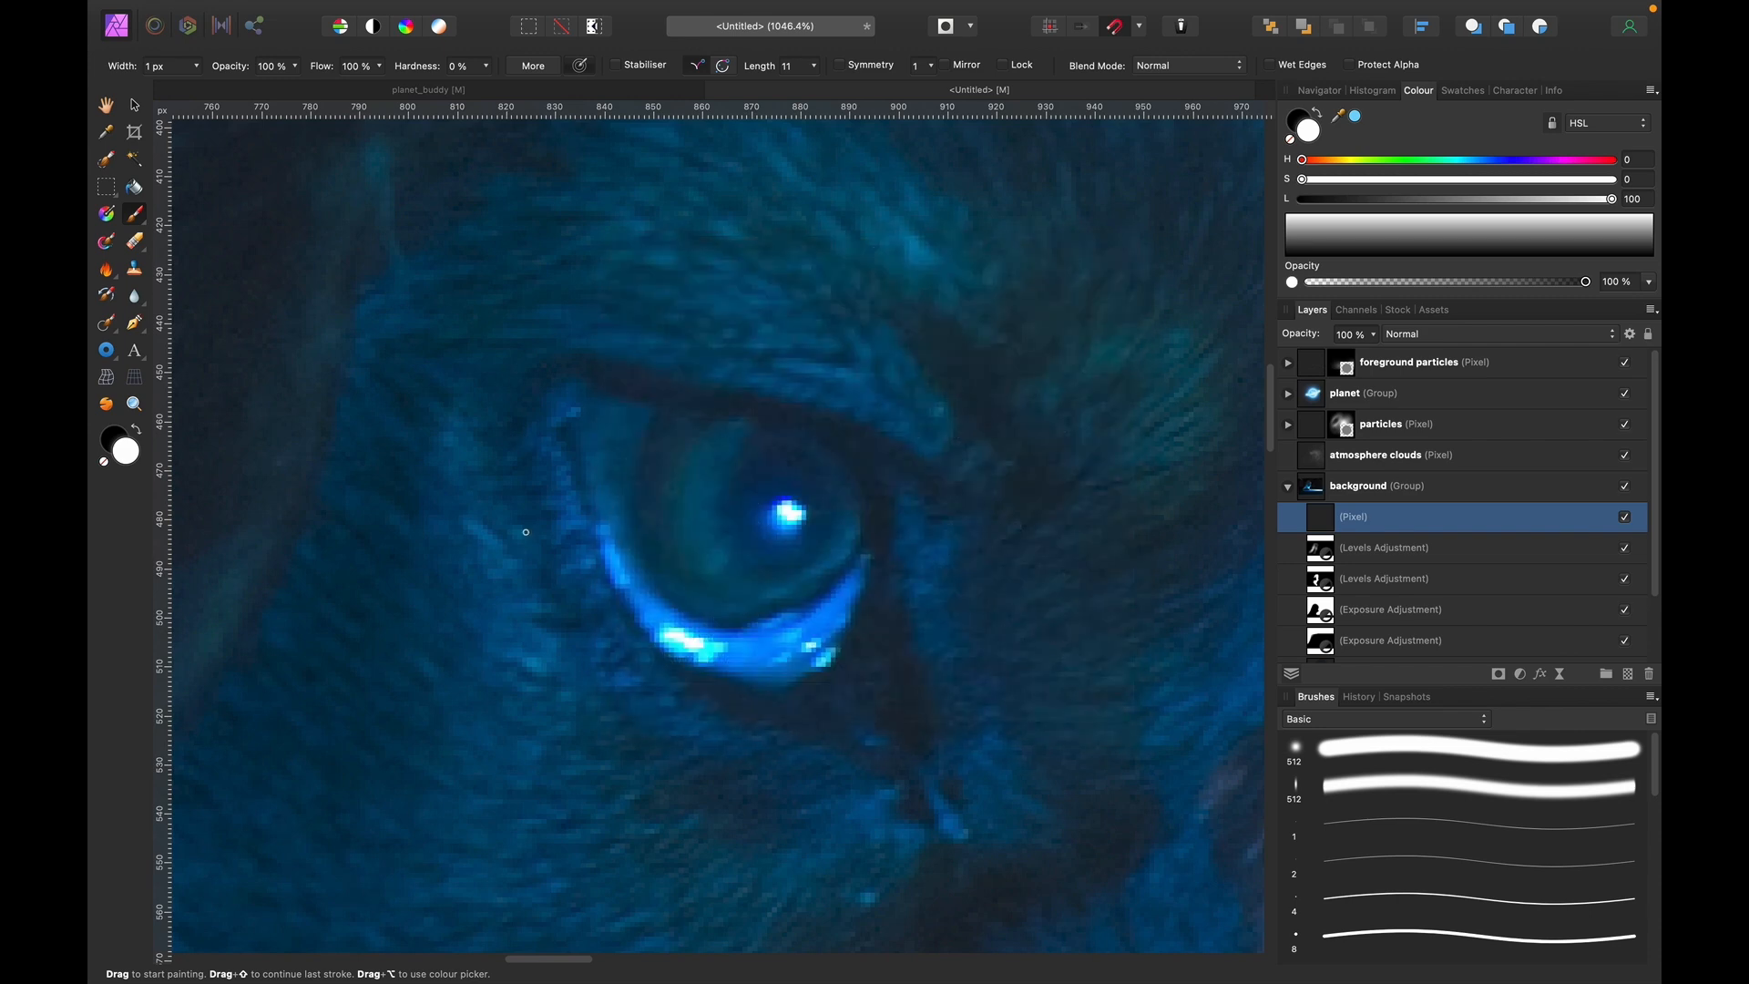
Test the pressure-sensitive brush with long diagonal strokes across the puppy's eye, and undo them.
{"action": "left_click_drag", "start_coordinate": [411, 627], "coordinate": [890, 263]}
{"action": "mouse_move", "coordinate": [415, 738]}
{"action": "left_mouse_down"}
{"action": "mouse_move", "coordinate": [583, 552]}
{"action": "mouse_move", "coordinate": [817, 399]}
{"action": "left_mouse_up"}
{"action": "left_click_drag", "start_coordinate": [506, 757], "coordinate": [952, 352]}
{"action": "key", "text": "super+z"}
{"action": "key", "text": "super+z"}
{"action": "key", "text": "super+z"}
{"action": "key", "text": "super+z"}
Paint fine white radial strokes around the iris of the puppy's eye on the new pixel layer.
{"action": "scroll", "coordinate": [587, 444], "scroll_direction": "down", "scroll_amount": 2}
{"action": "scroll", "coordinate": [587, 444], "scroll_direction": "right", "scroll_amount": 3}
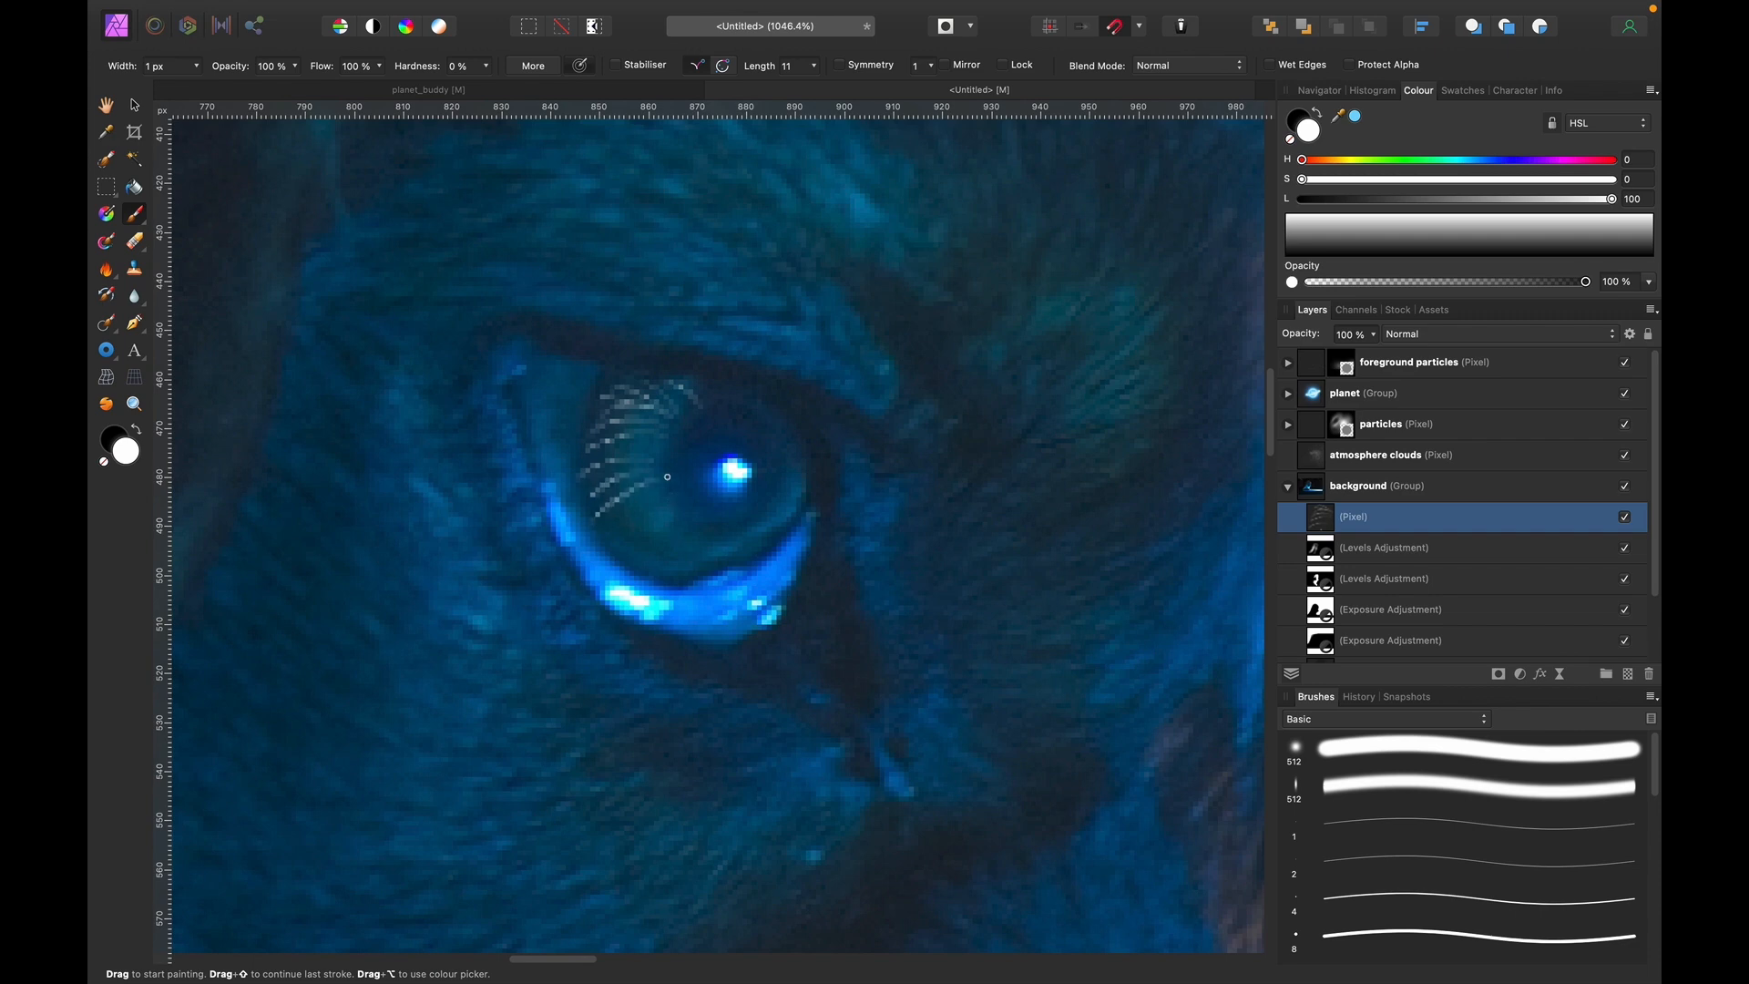
{"action": "key", "text": "super+z"}
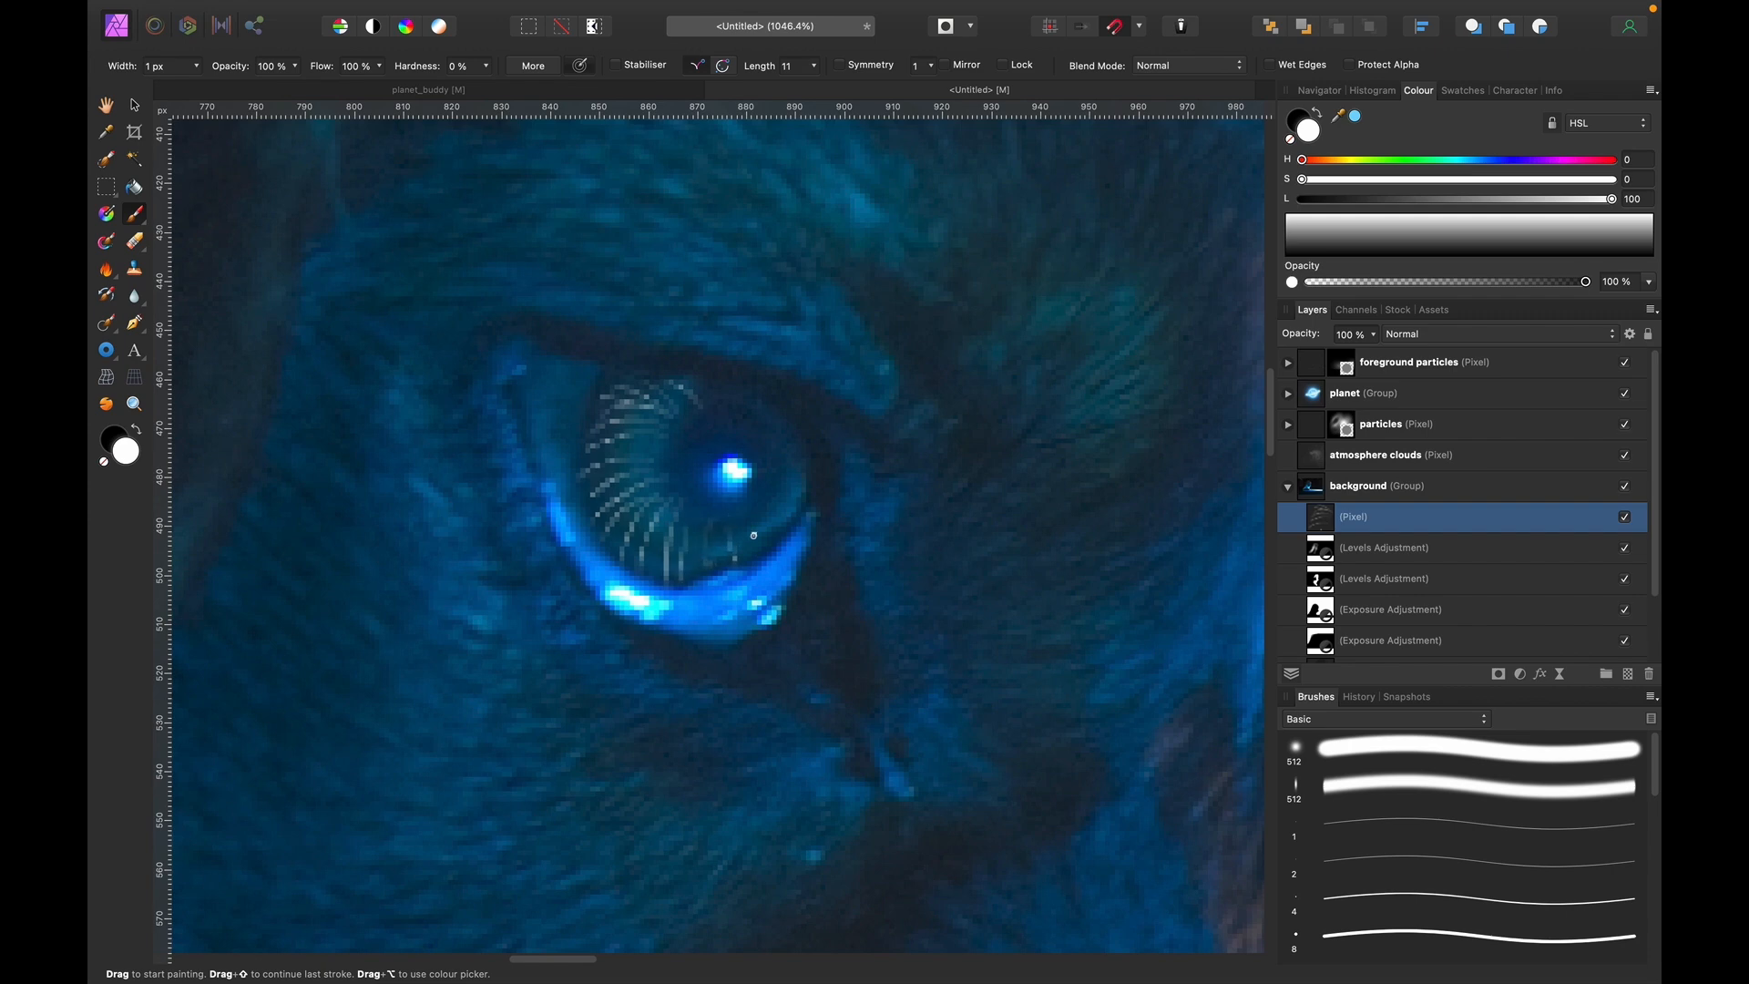
{"action": "mouse_move", "coordinate": [696, 534]}
{"action": "left_mouse_down"}
{"action": "mouse_move", "coordinate": [617, 453]}
{"action": "mouse_move", "coordinate": [620, 422]}
{"action": "mouse_move", "coordinate": [588, 499]}
{"action": "mouse_move", "coordinate": [615, 536]}
{"action": "mouse_move", "coordinate": [647, 541]}
{"action": "mouse_move", "coordinate": [660, 486]}
{"action": "left_mouse_up"}
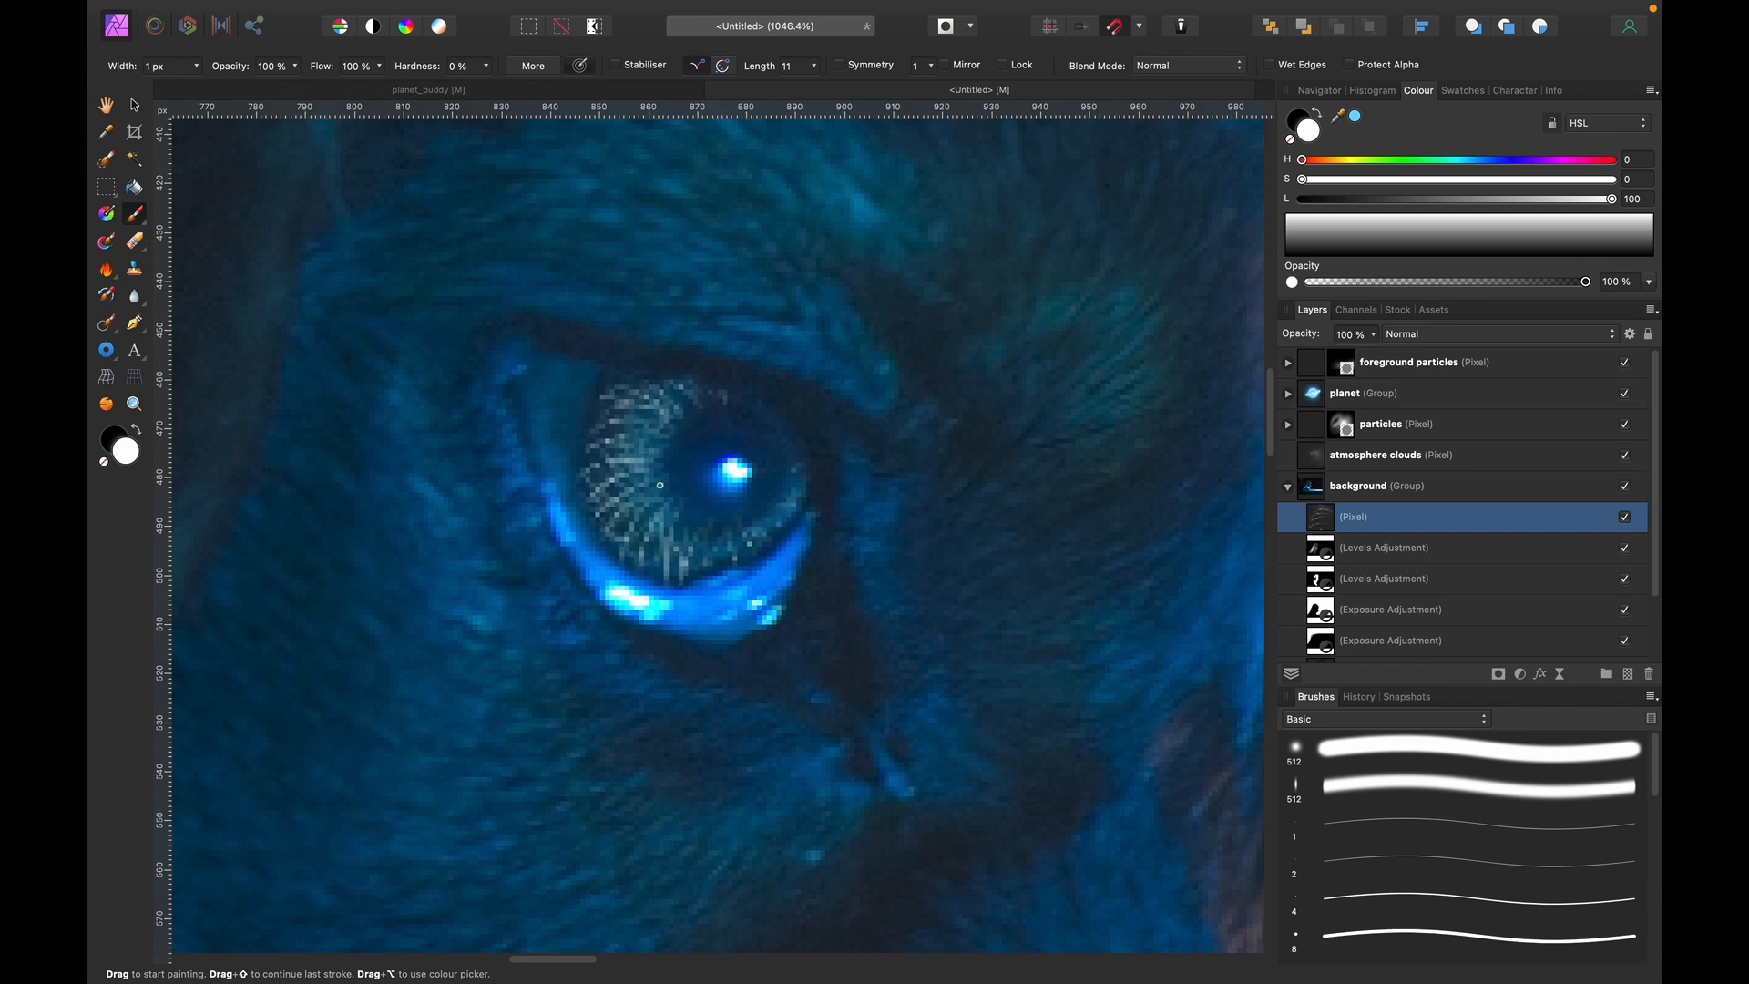
{"action": "left_click", "coordinate": [590, 495]}
{"action": "scroll", "coordinate": [588, 494], "scroll_direction": "right", "scroll_amount": 1}
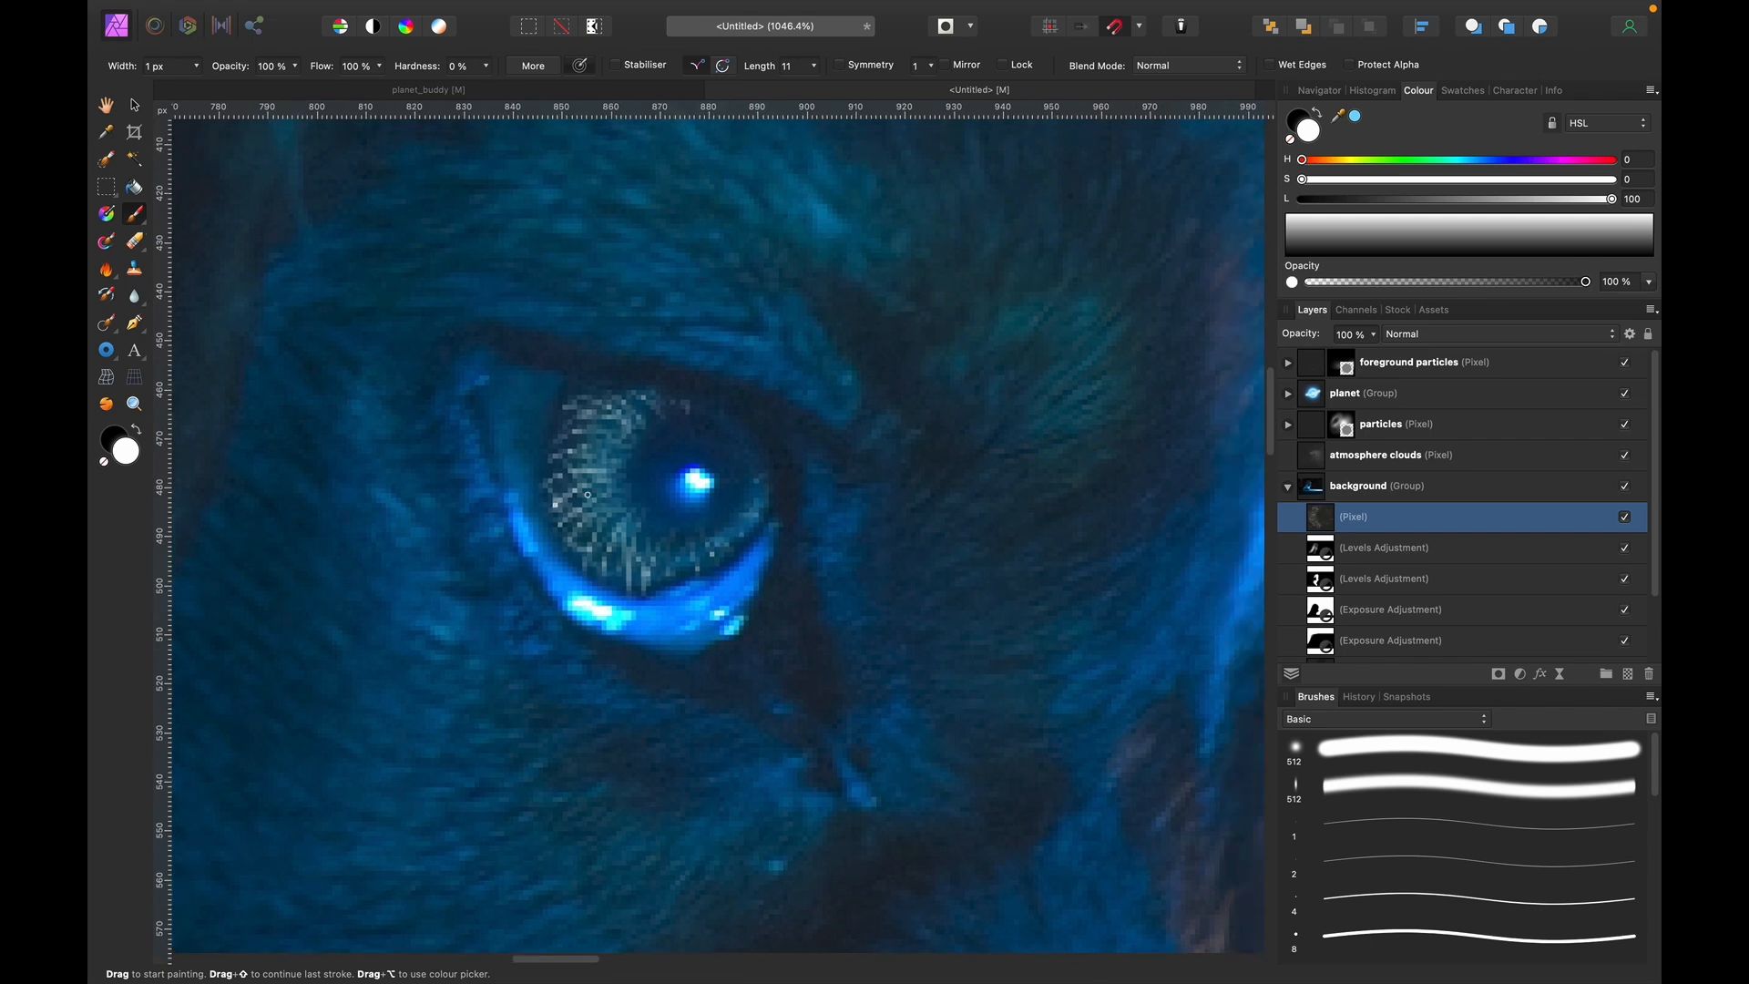
Apply a blue Colour Overlay effect (H 209, S 100, L 58) to the iris strokes layer.
{"action": "left_click", "coordinate": [1544, 675]}
{"action": "left_click", "coordinate": [1007, 683]}
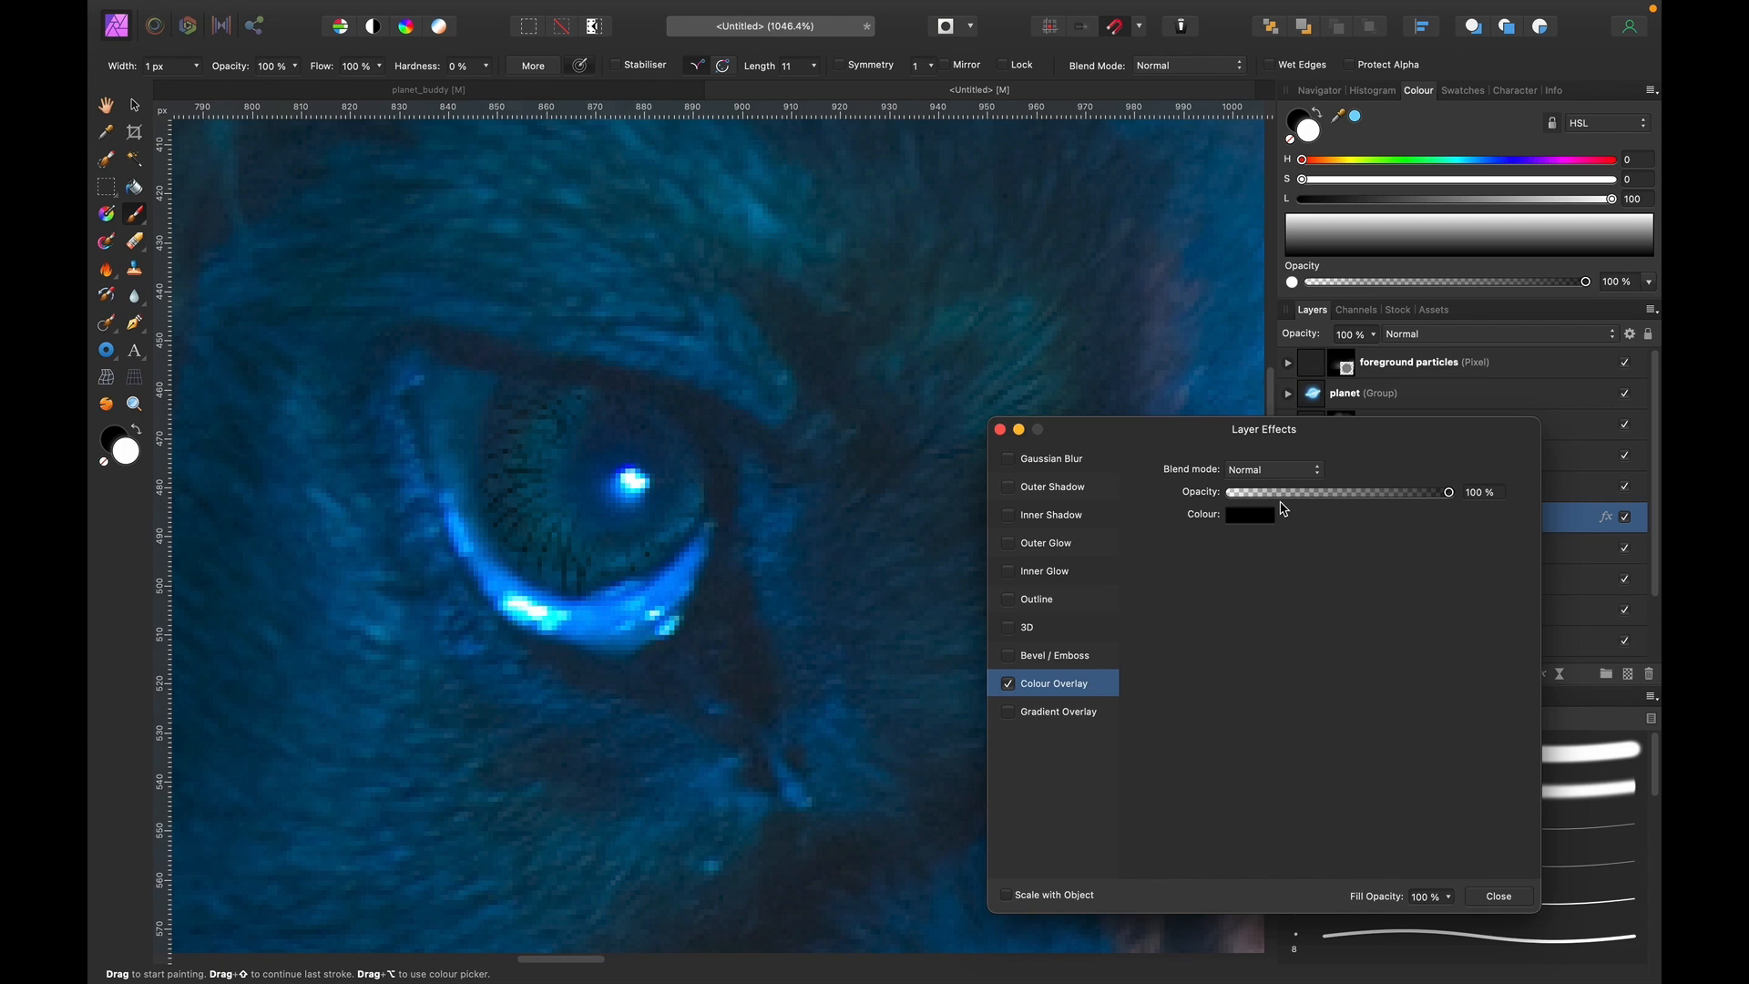
{"action": "left_click", "coordinate": [1270, 525]}
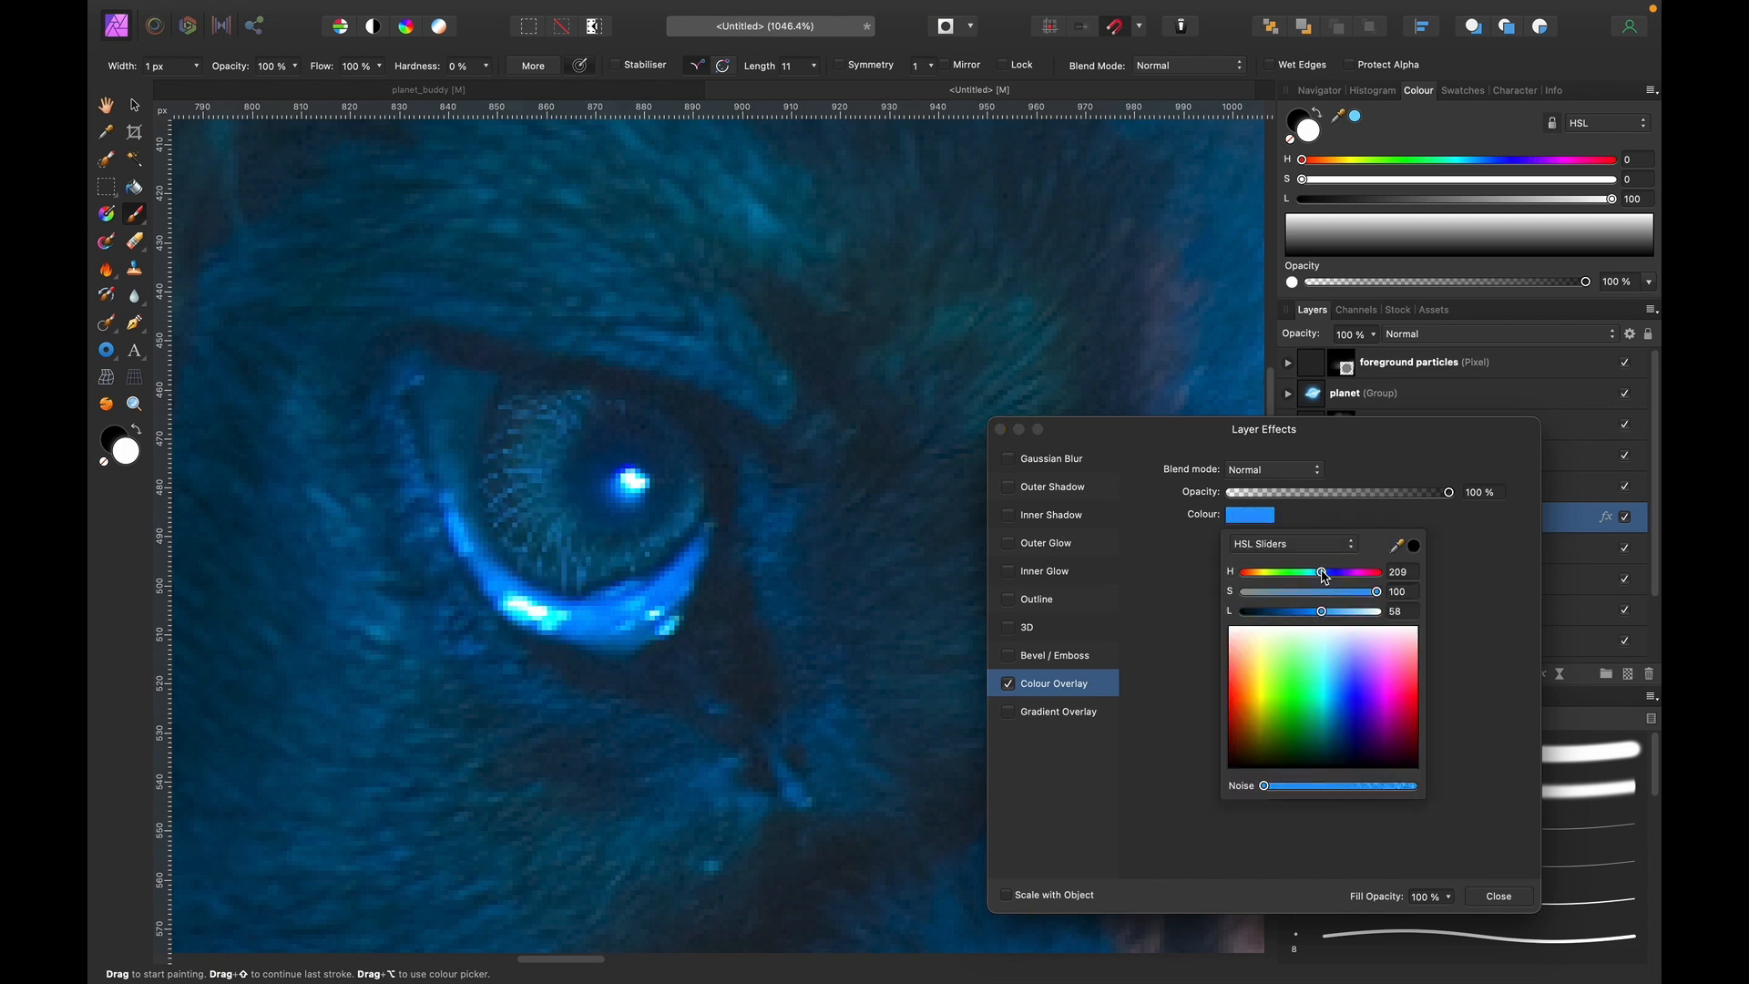
{"action": "left_click", "coordinate": [1000, 429]}
Add more fine strokes inside the puppy's iris and review the whole composite.
{"action": "key", "text": "super+equal"}
{"action": "key", "text": "super+equal"}
{"action": "mouse_move", "coordinate": [419, 442]}
{"action": "left_mouse_down"}
{"action": "mouse_move", "coordinate": [625, 471]}
{"action": "mouse_move", "coordinate": [639, 418]}
{"action": "left_mouse_up"}
{"action": "key", "text": "super+0"}
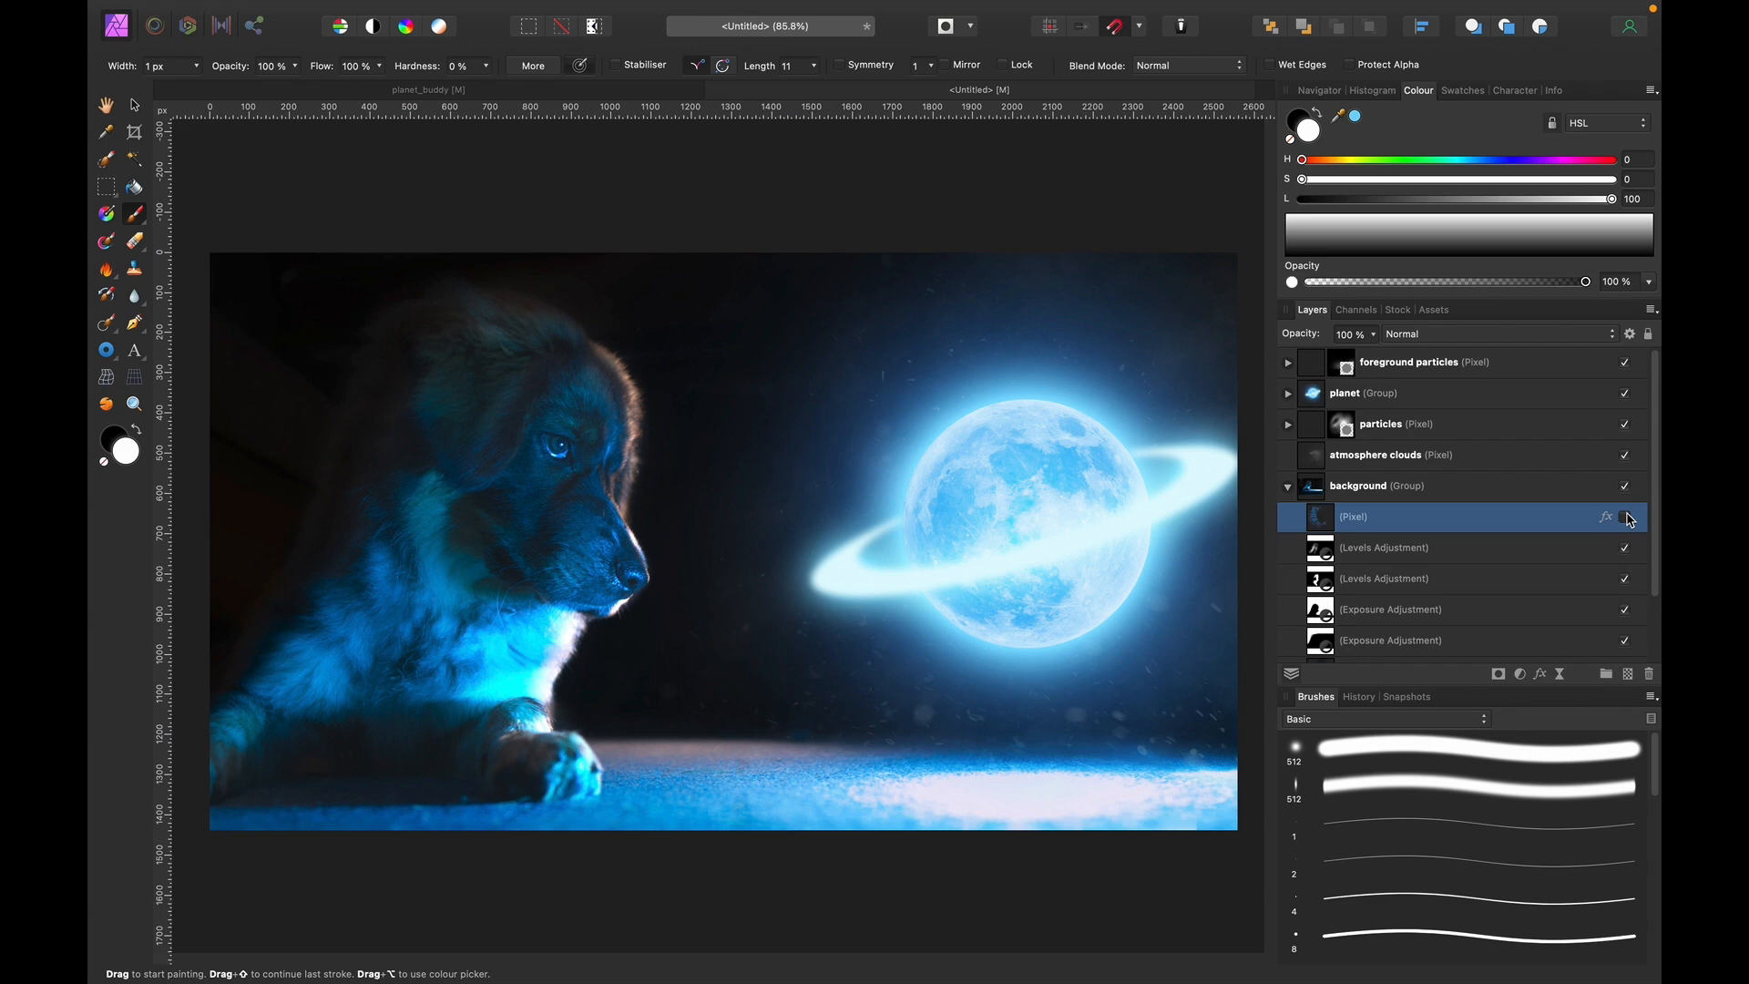
Add a 0.1 px Gaussian Blur layer effect to the iris strokes layer.
{"action": "scroll", "coordinate": [597, 489], "scroll_direction": "up", "scroll_amount": 5}
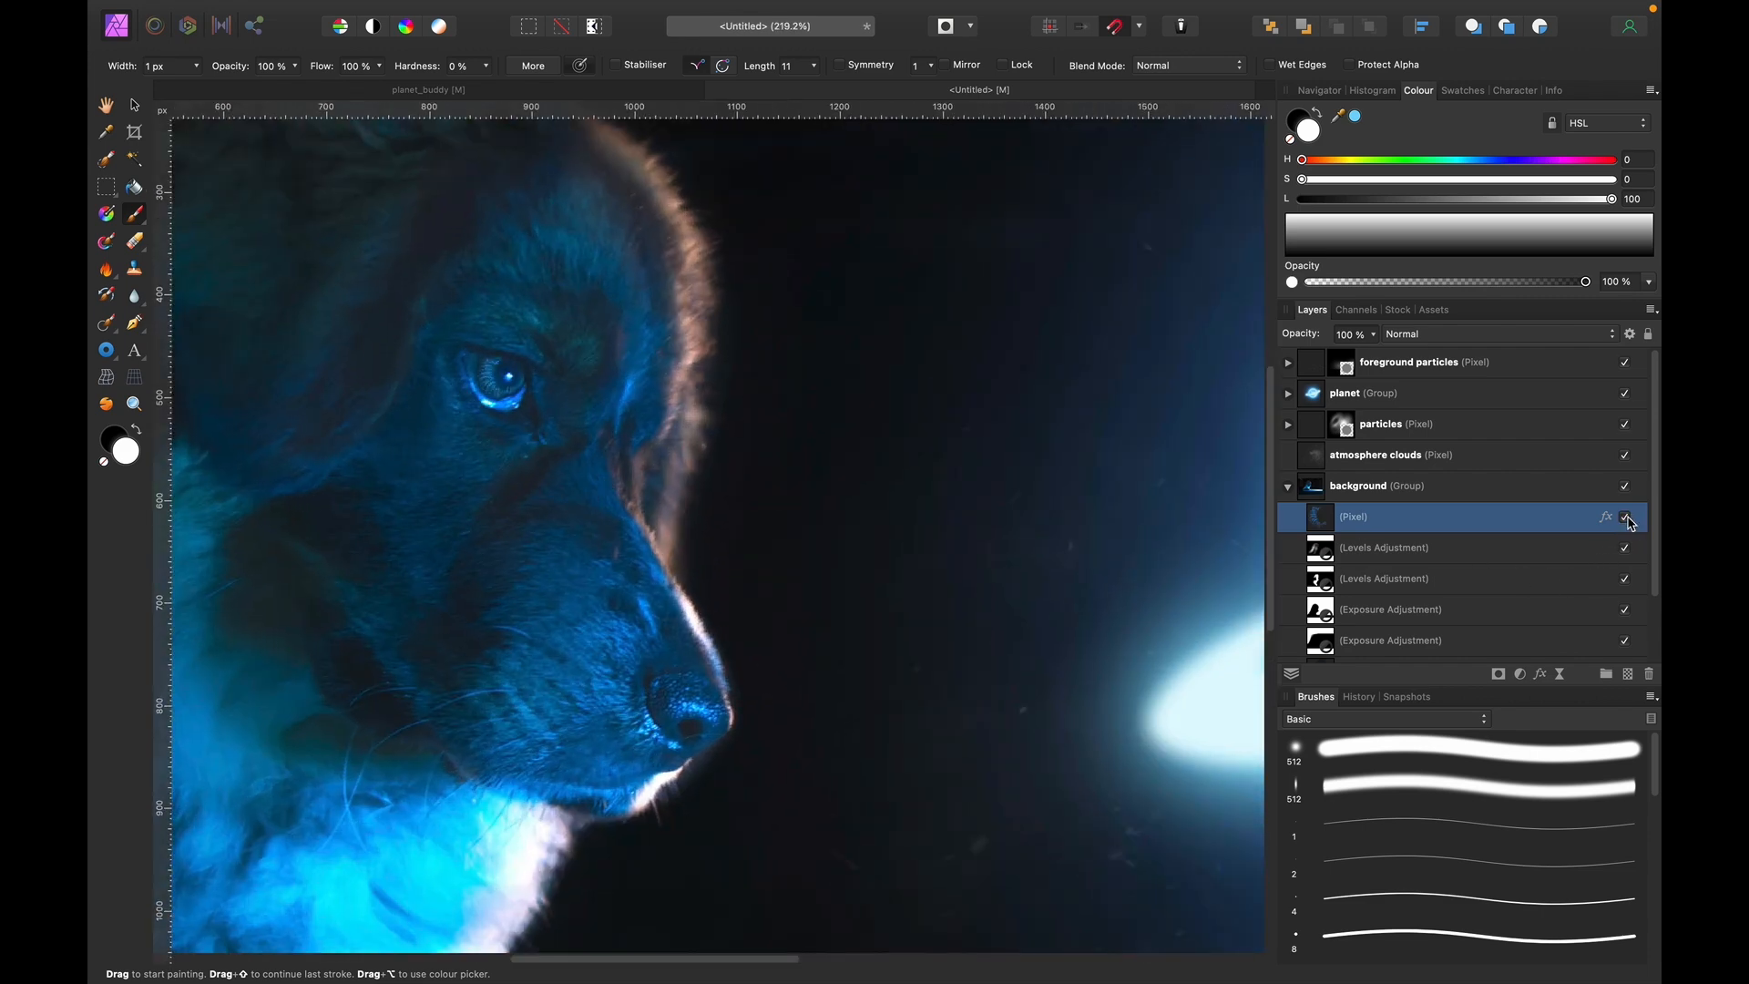
{"action": "scroll", "coordinate": [524, 393], "scroll_direction": "up", "scroll_amount": 6}
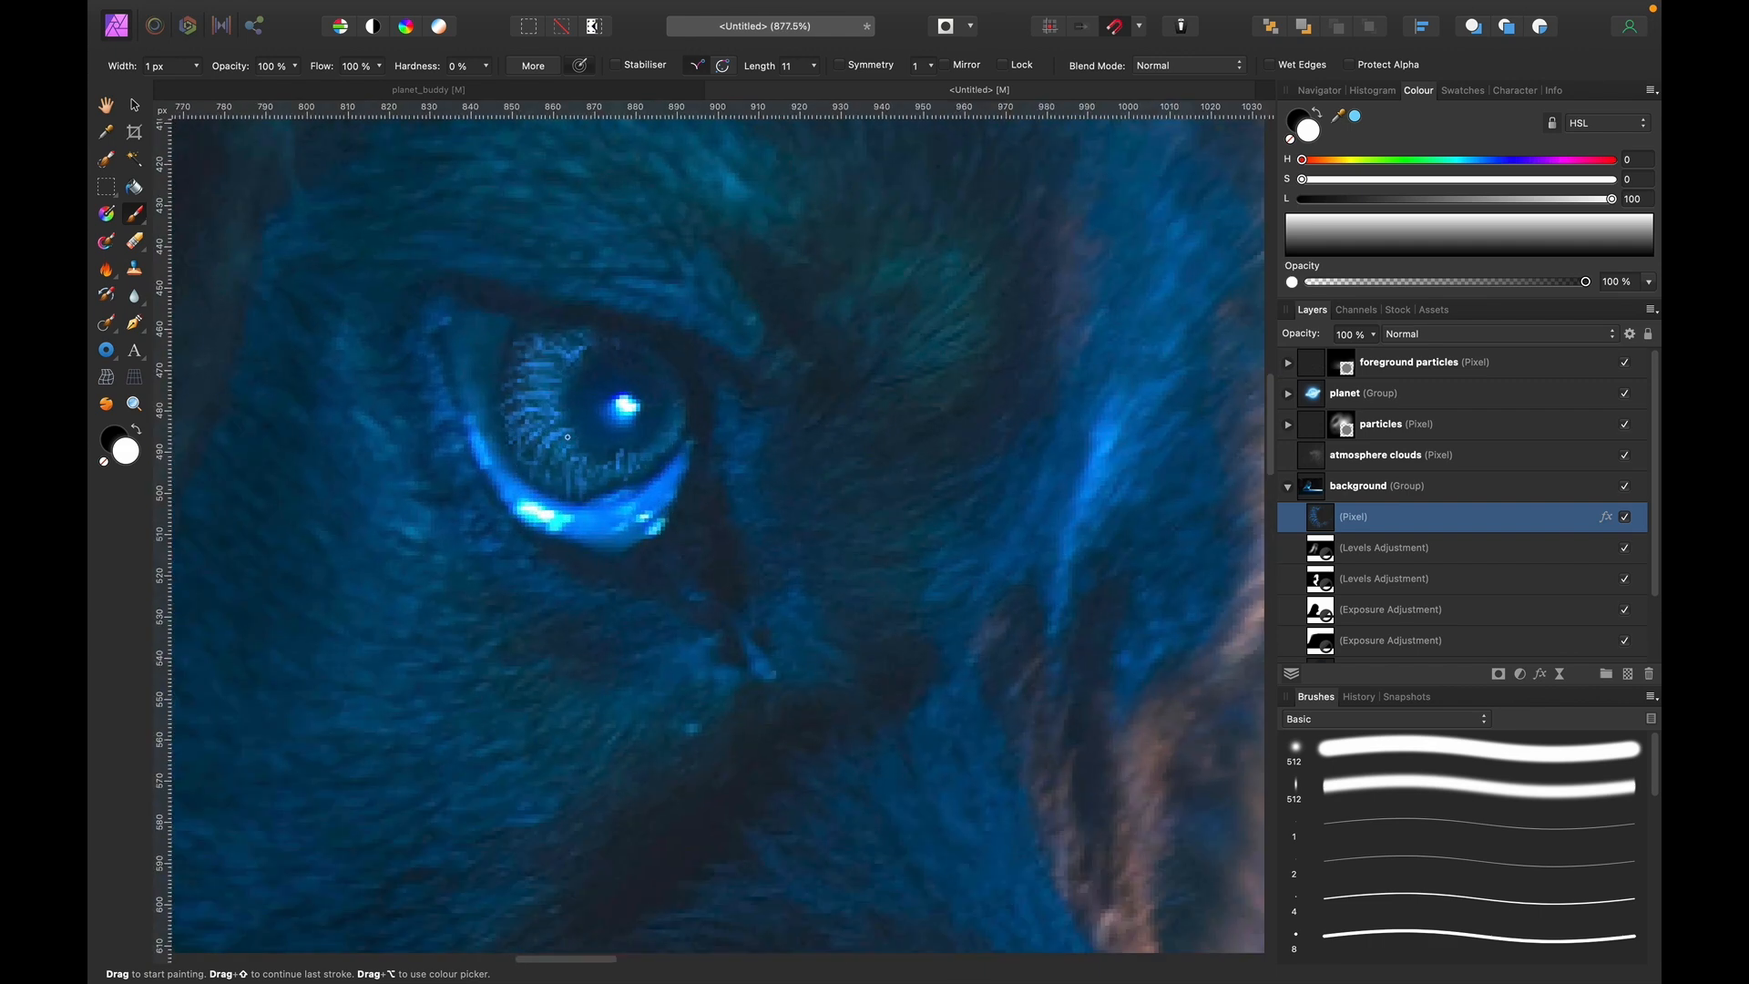
{"action": "left_click", "coordinate": [1608, 517]}
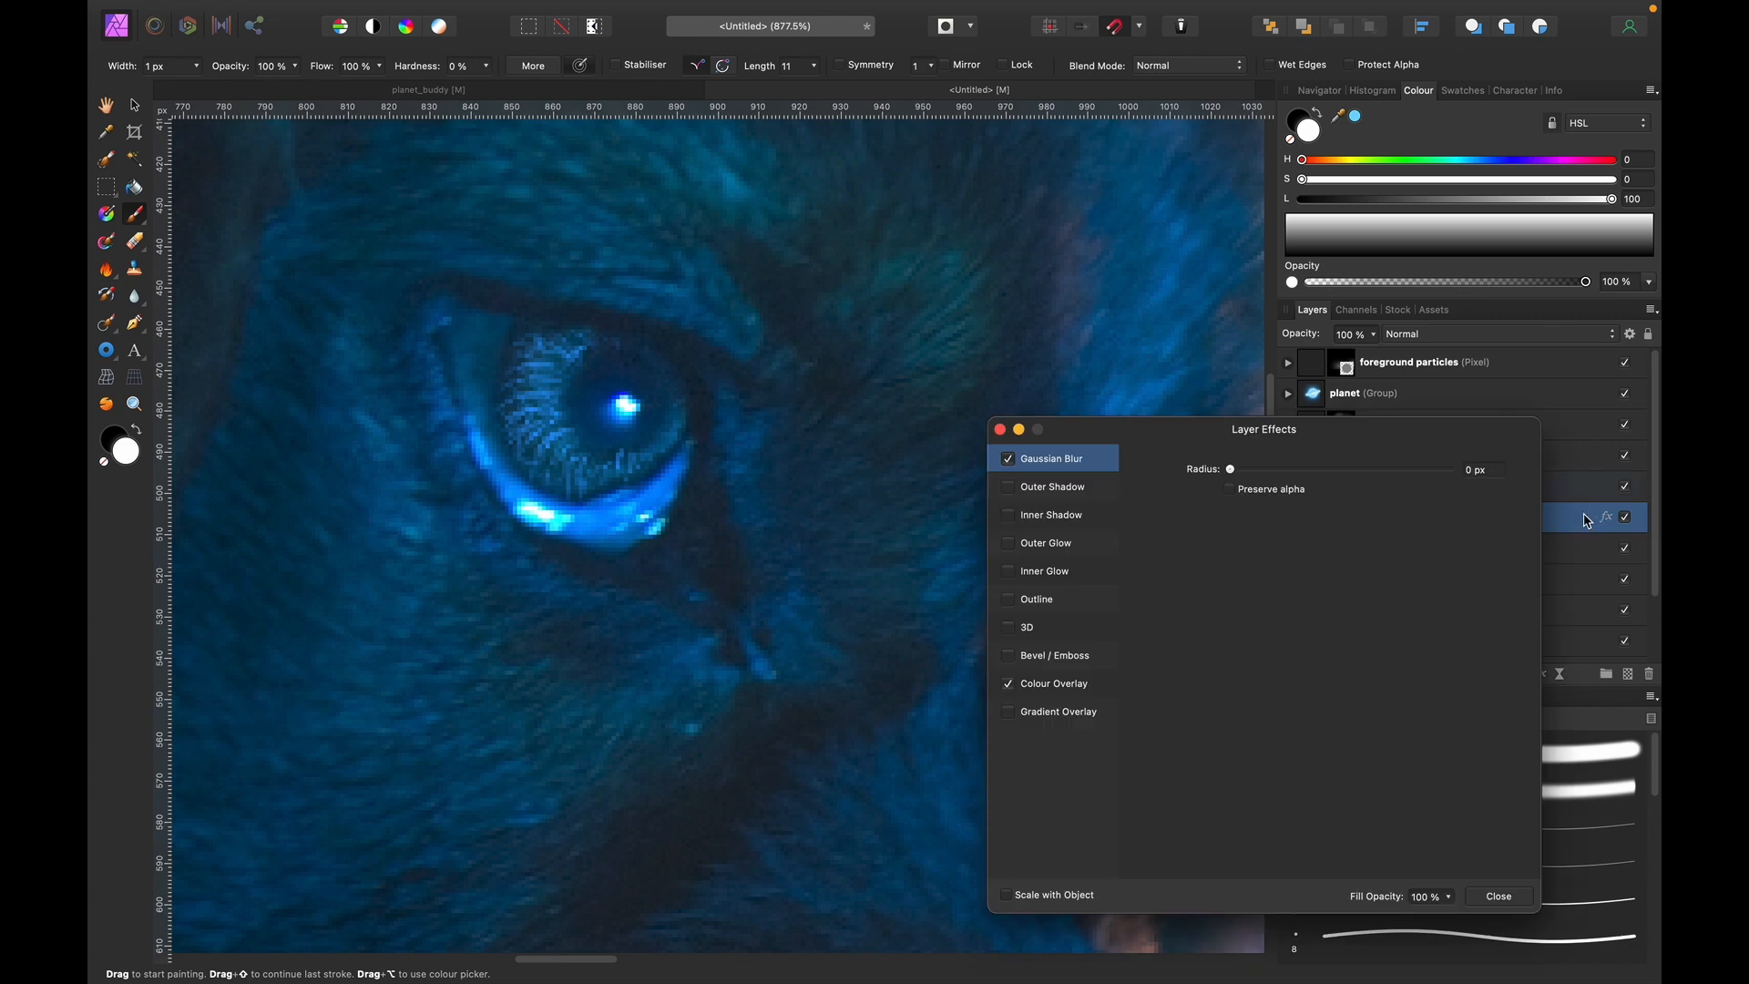
{"action": "left_click", "coordinate": [1474, 469]}
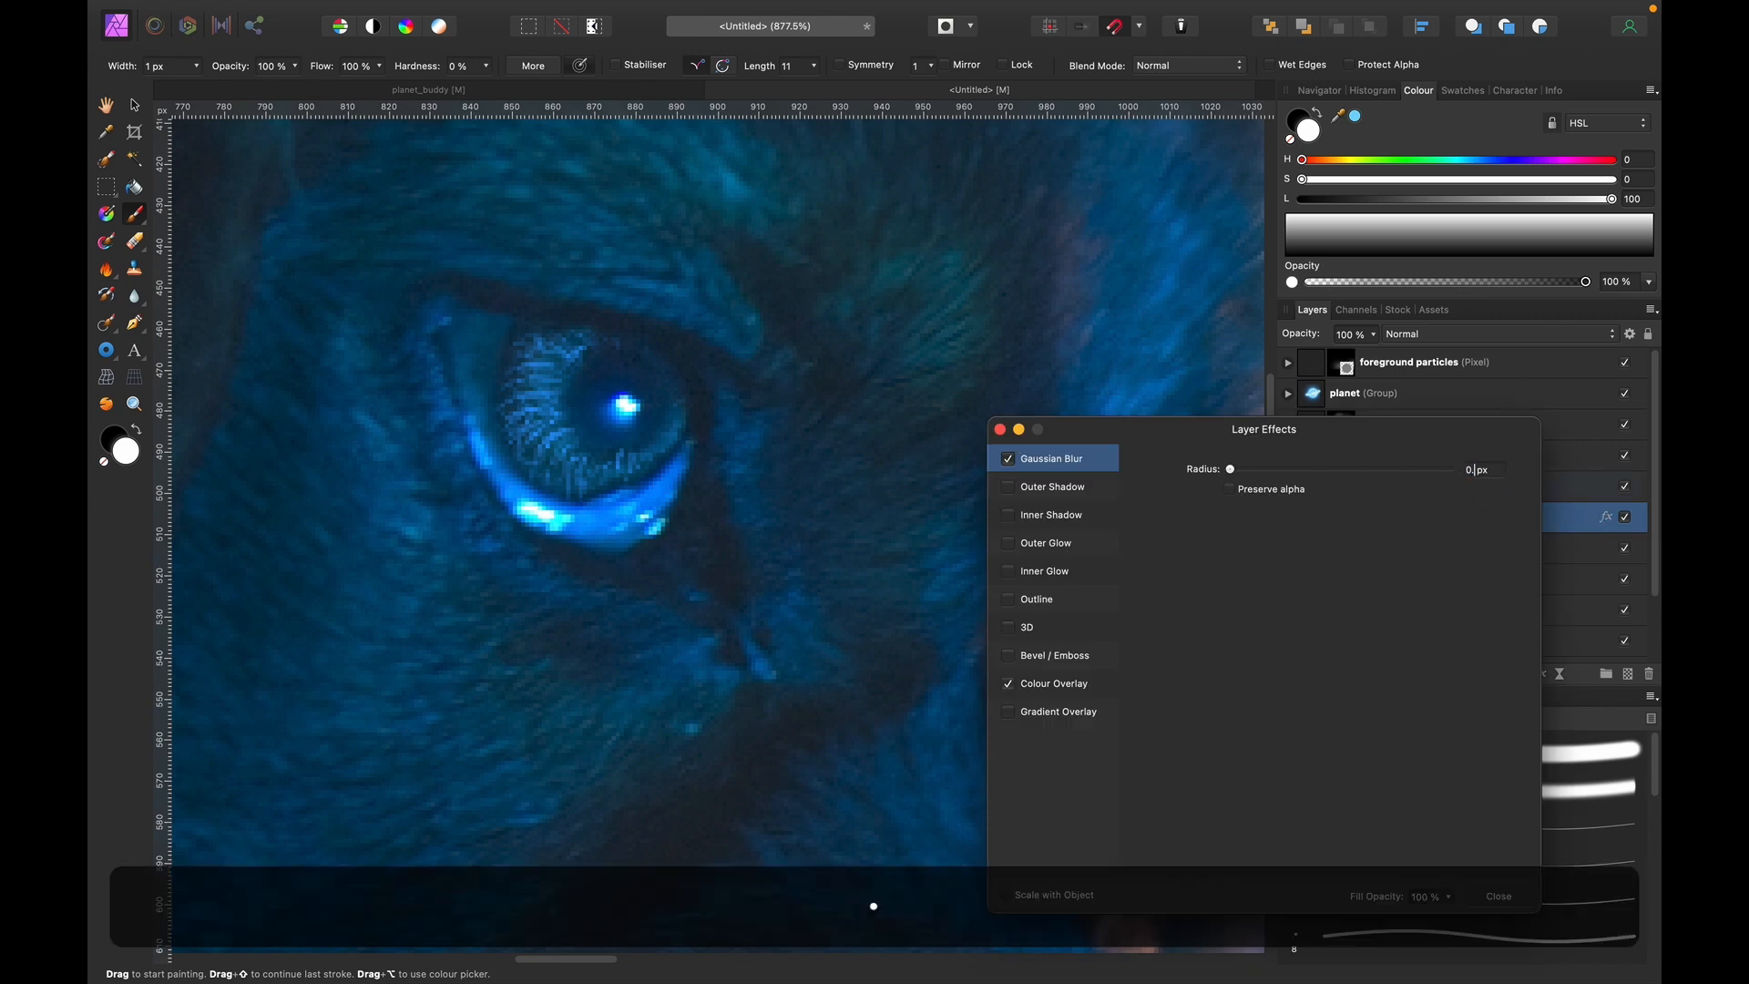
{"action": "key", "text": "Return"}
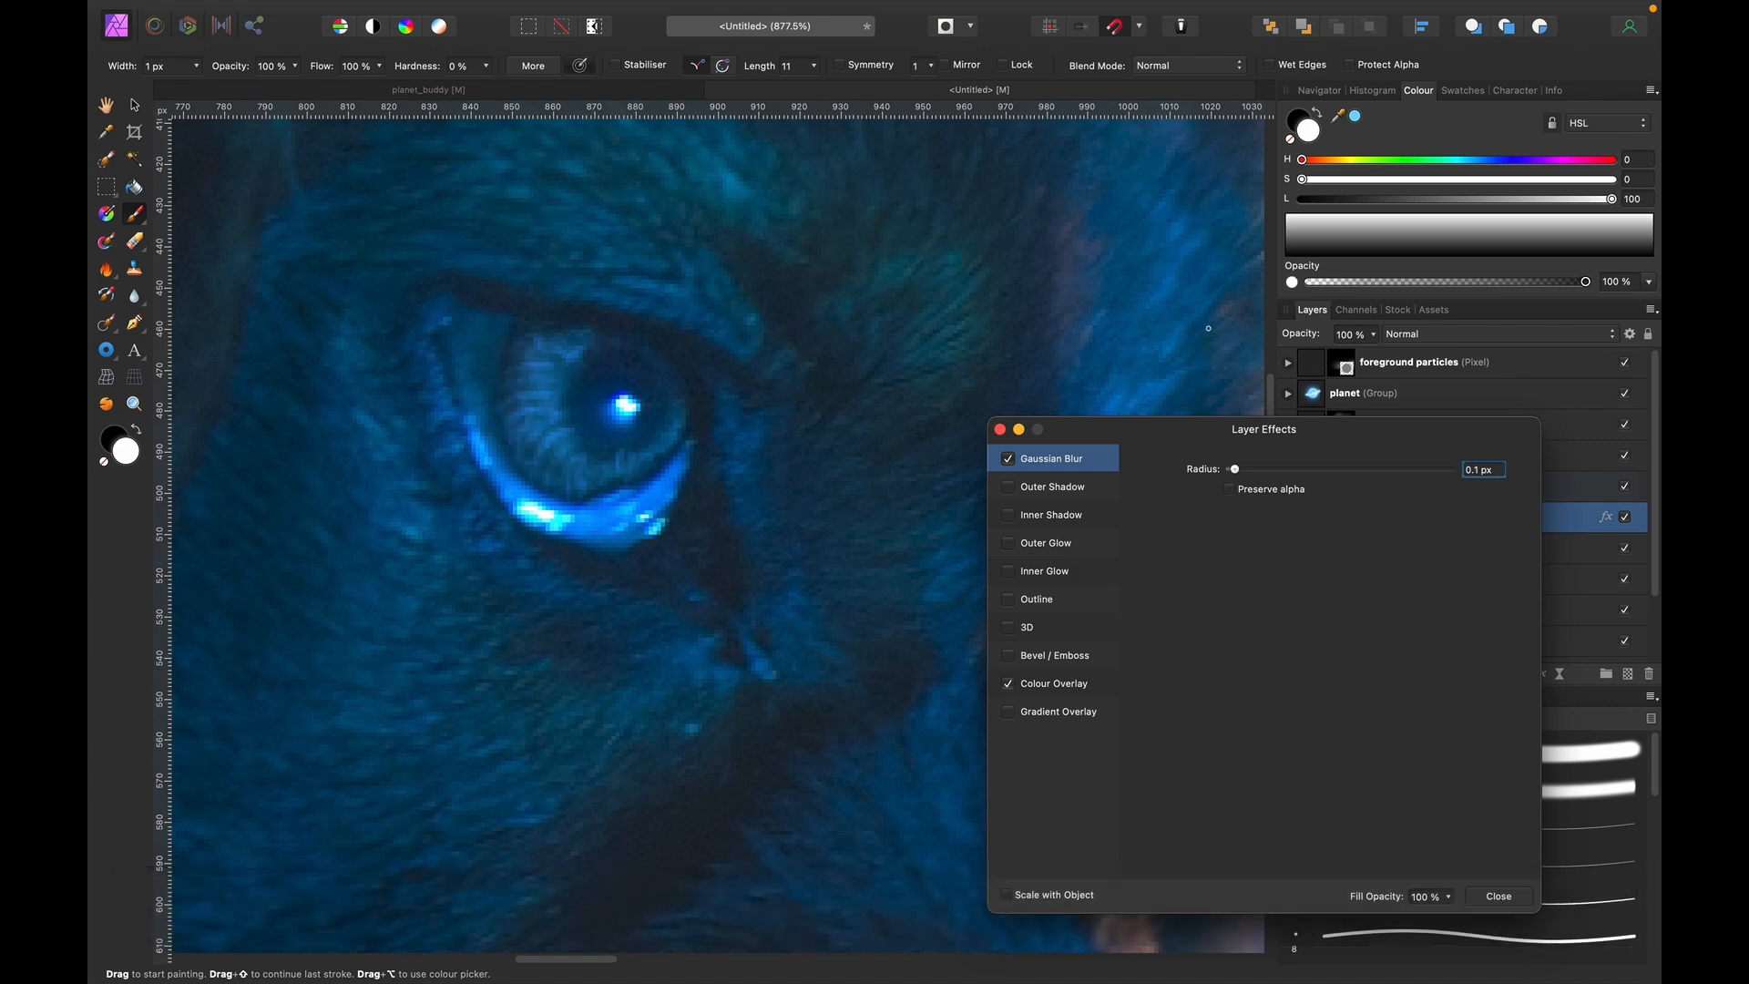
{"action": "left_click", "coordinate": [1000, 429]}
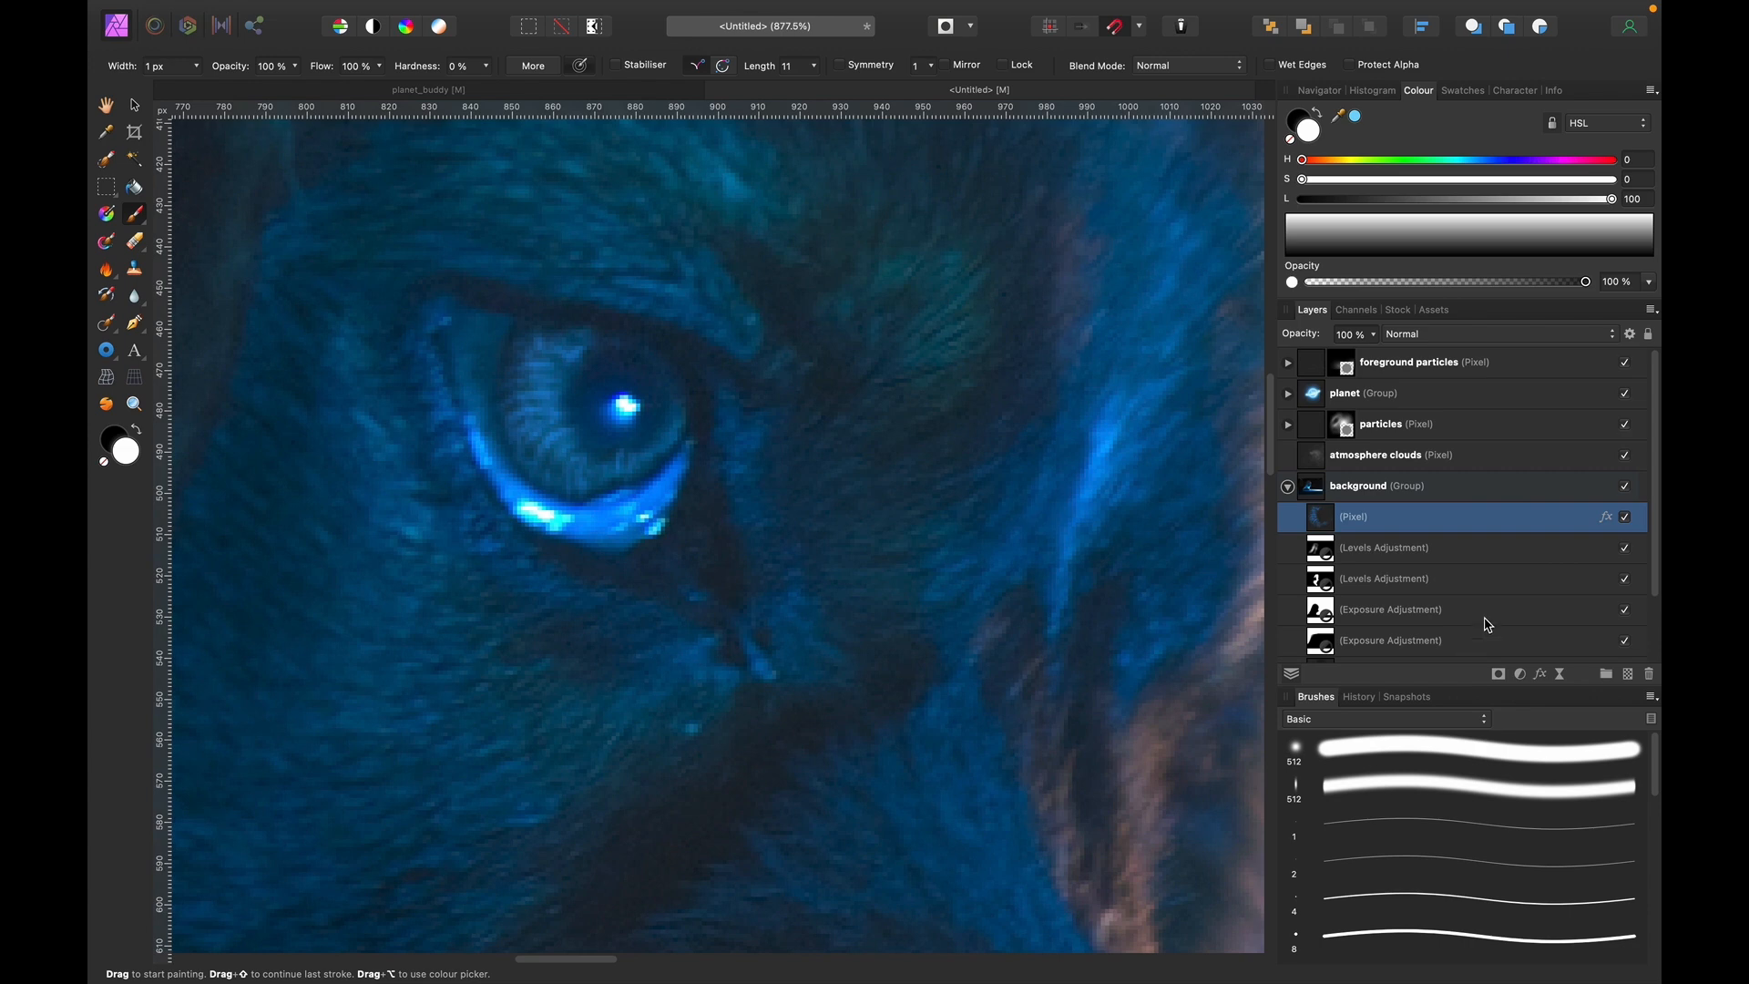
Add a pixel layer above the iris strokes and paint one soft white dab about 88 px wide over the pupil.
{"action": "left_click", "coordinate": [1631, 675]}
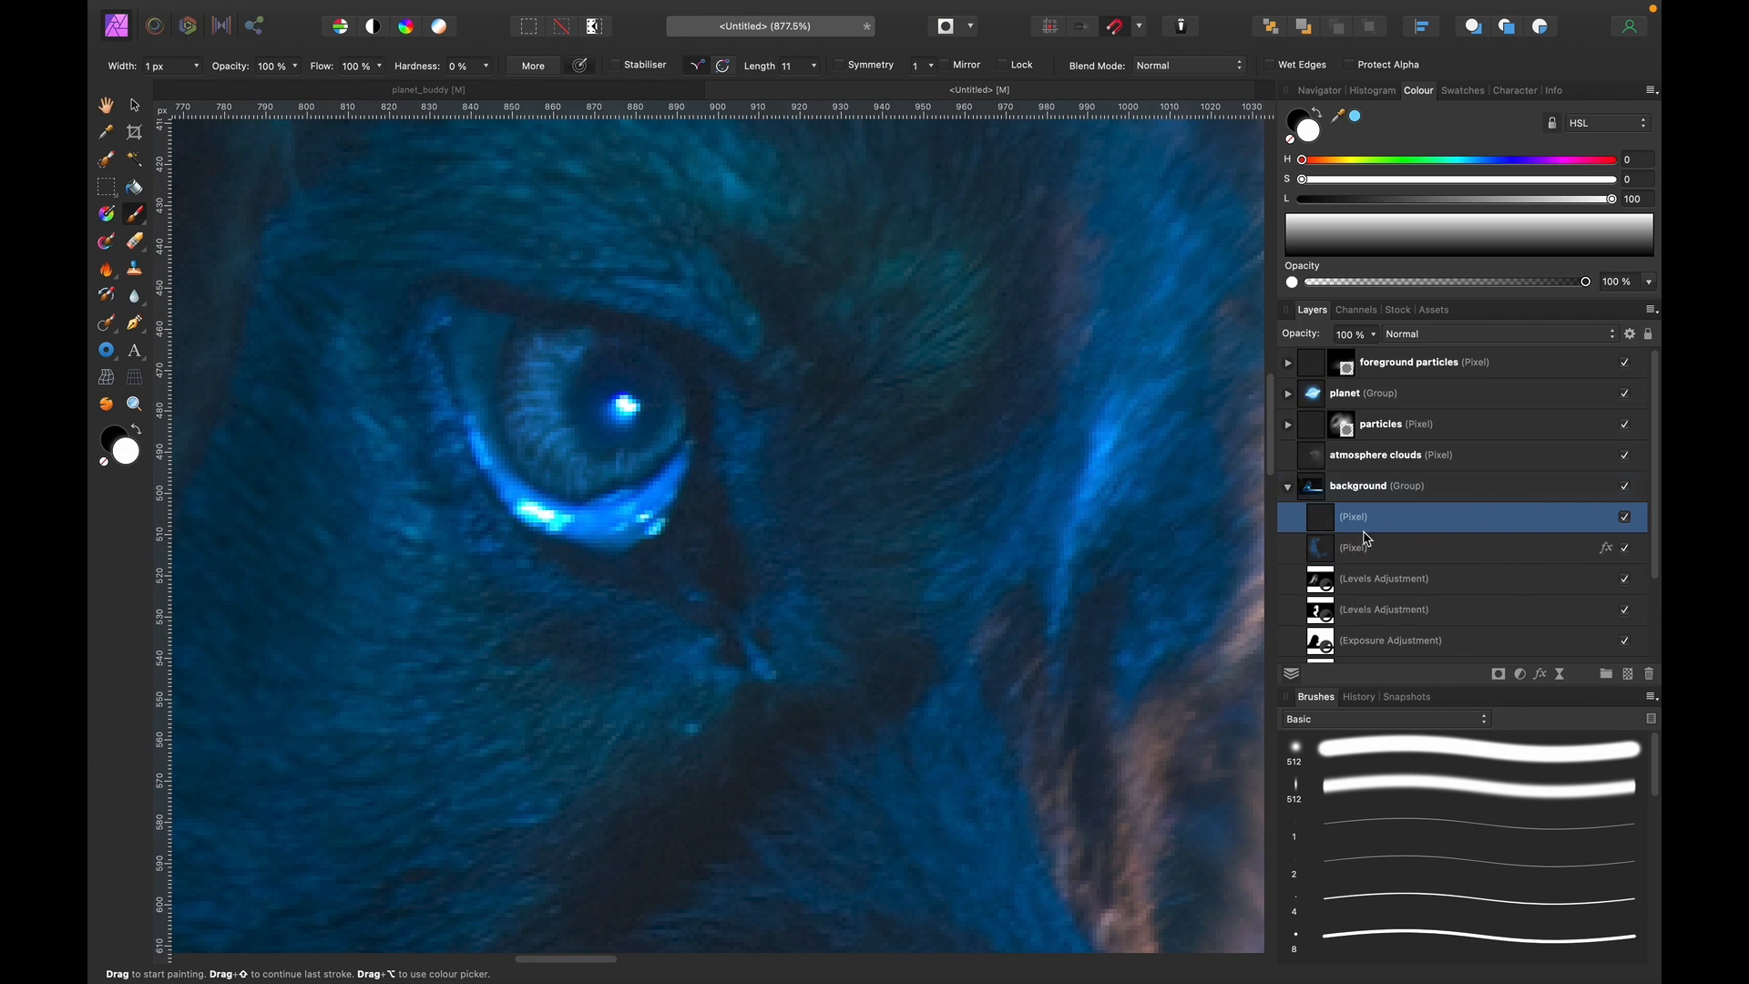
{"action": "left_click", "coordinate": [1330, 761]}
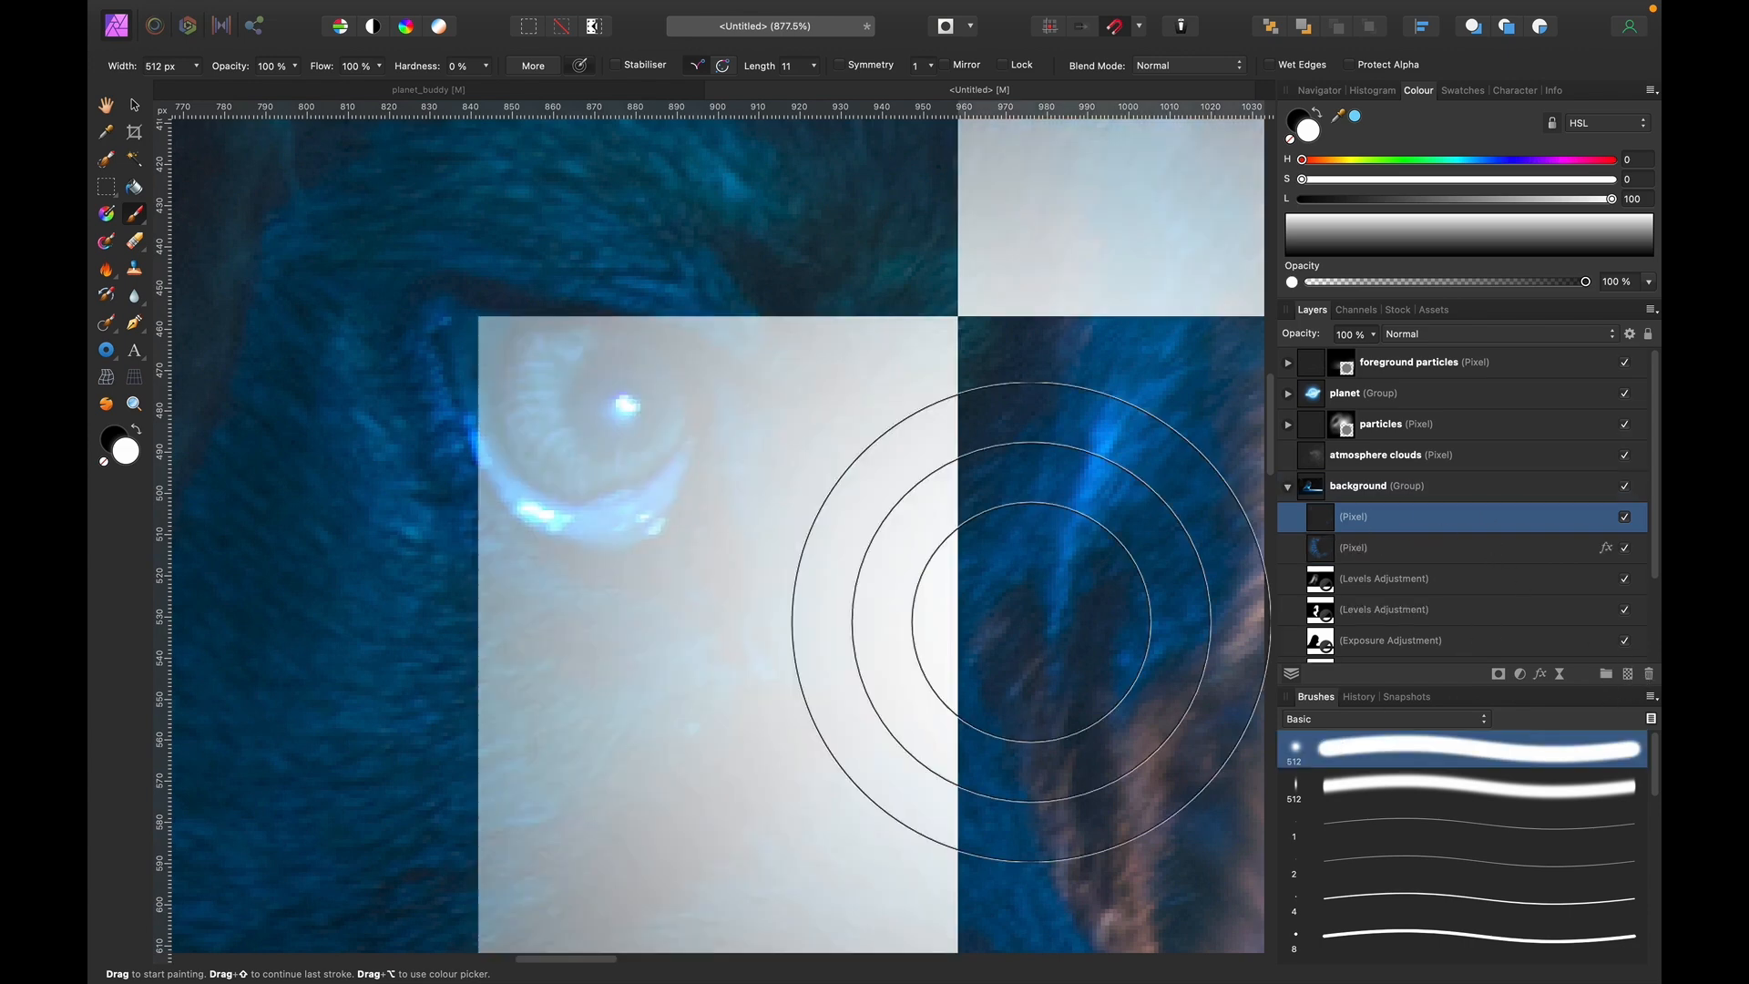
{"action": "key", "text": "["}
{"action": "key", "text": "["}
{"action": "key", "text": "["}
{"action": "key", "text": "["}
{"action": "key", "text": "["}
{"action": "key", "text": "["}
{"action": "key", "text": "["}
{"action": "key", "text": "["}
{"action": "key", "text": "["}
{"action": "key", "text": "["}
{"action": "key", "text": "["}
{"action": "key", "text": "["}
{"action": "key", "text": "["}
{"action": "key", "text": "["}
{"action": "key", "text": "["}
{"action": "key", "text": "["}
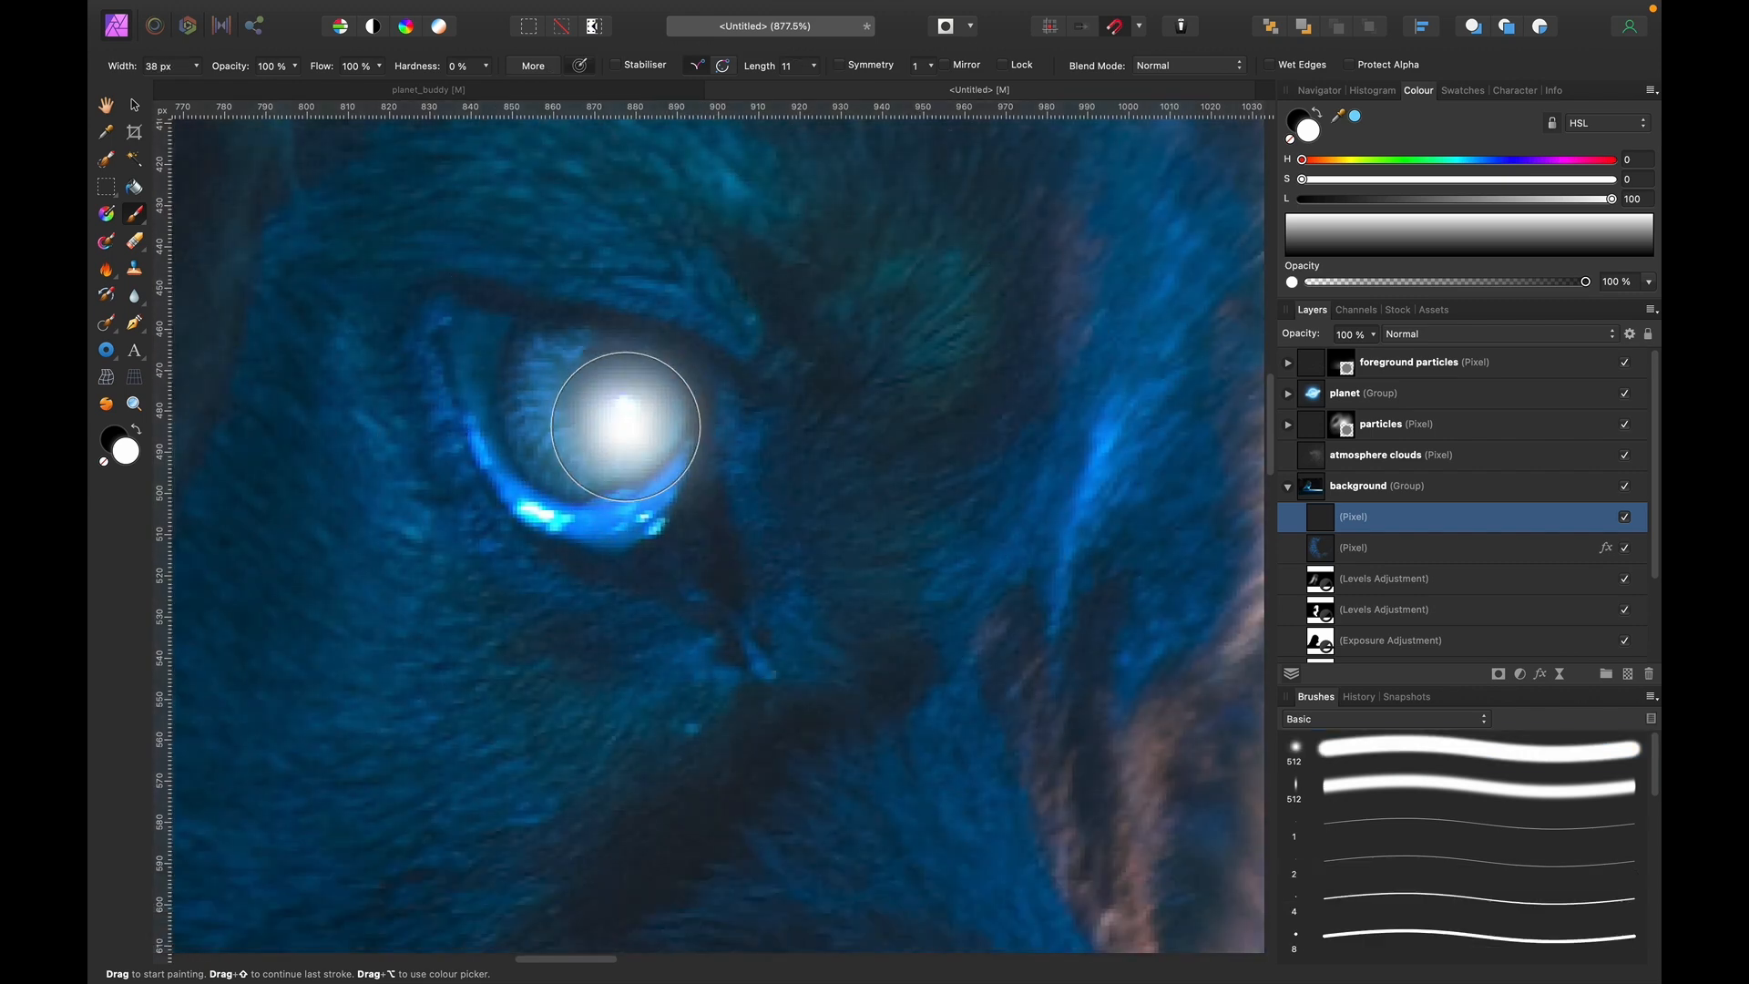
{"action": "key", "text": "]"}
{"action": "key", "text": "]"}
{"action": "key", "text": "]"}
{"action": "key", "text": "]"}
{"action": "key", "text": "]"}
{"action": "key", "text": "]"}
{"action": "key", "text": "]"}
{"action": "left_click", "coordinate": [631, 409]}
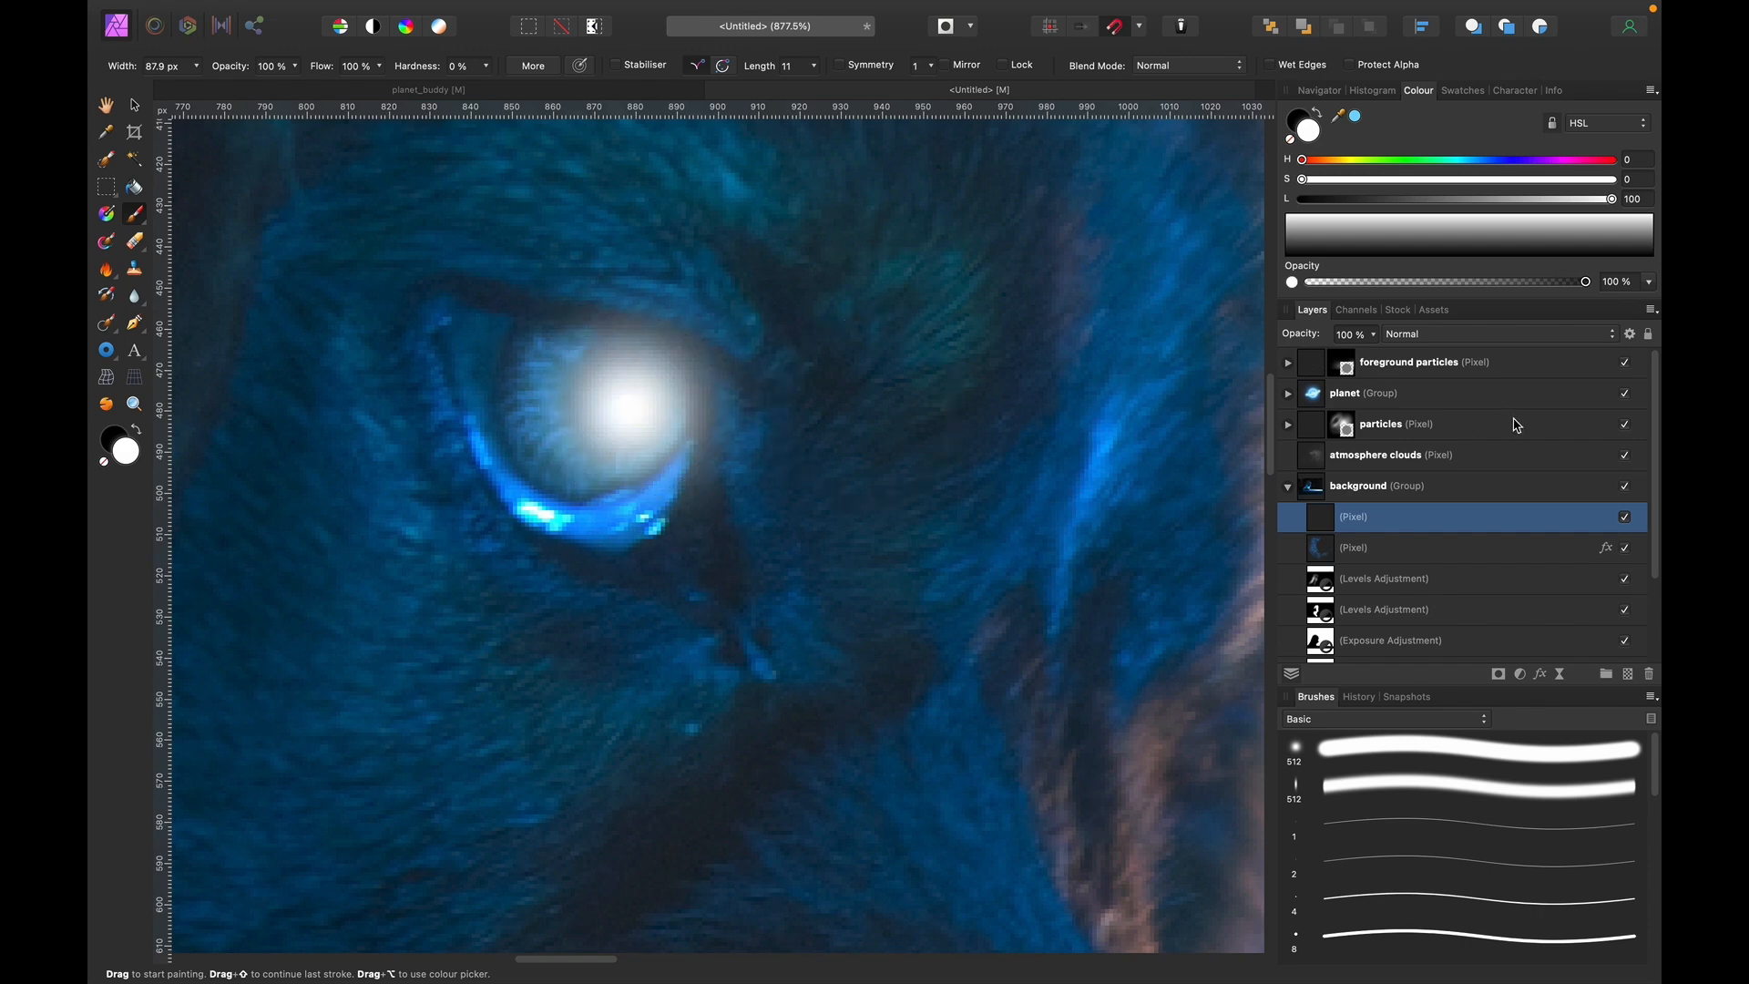
Set the white glow layer's blend mode to Overlay and its opacity to 75%.
{"action": "left_click", "coordinate": [1485, 334]}
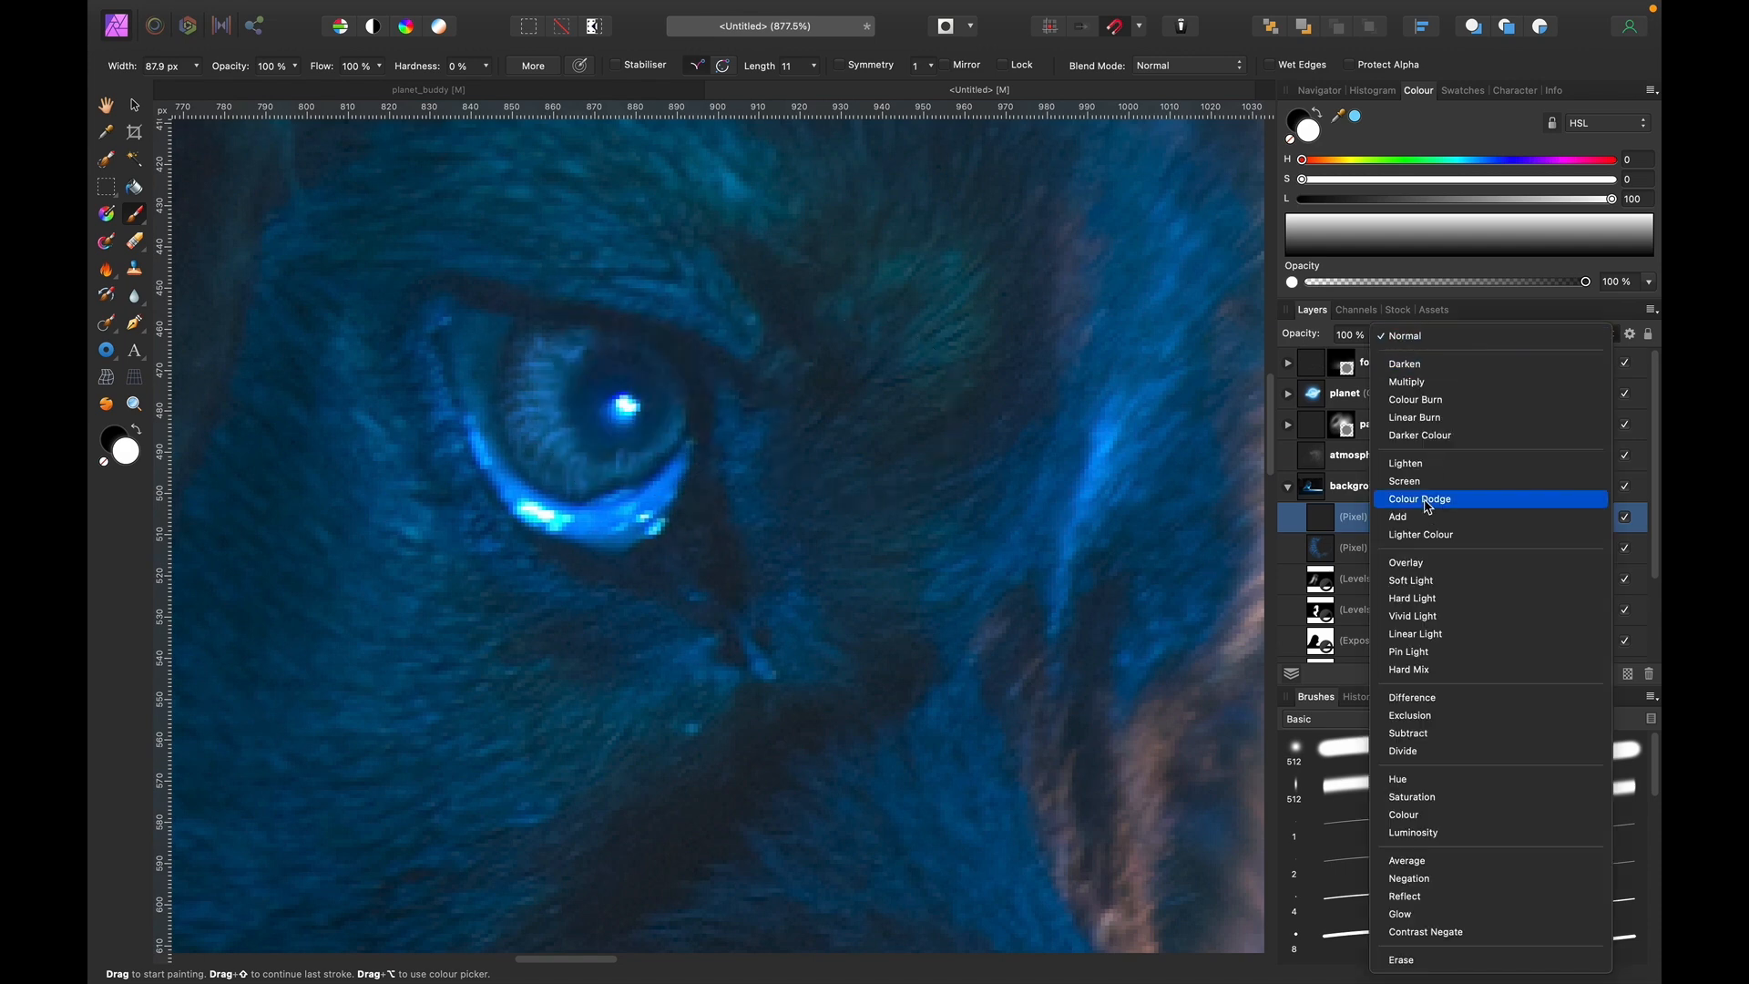
{"action": "left_click", "coordinate": [1418, 560]}
{"action": "key", "text": "super+0"}
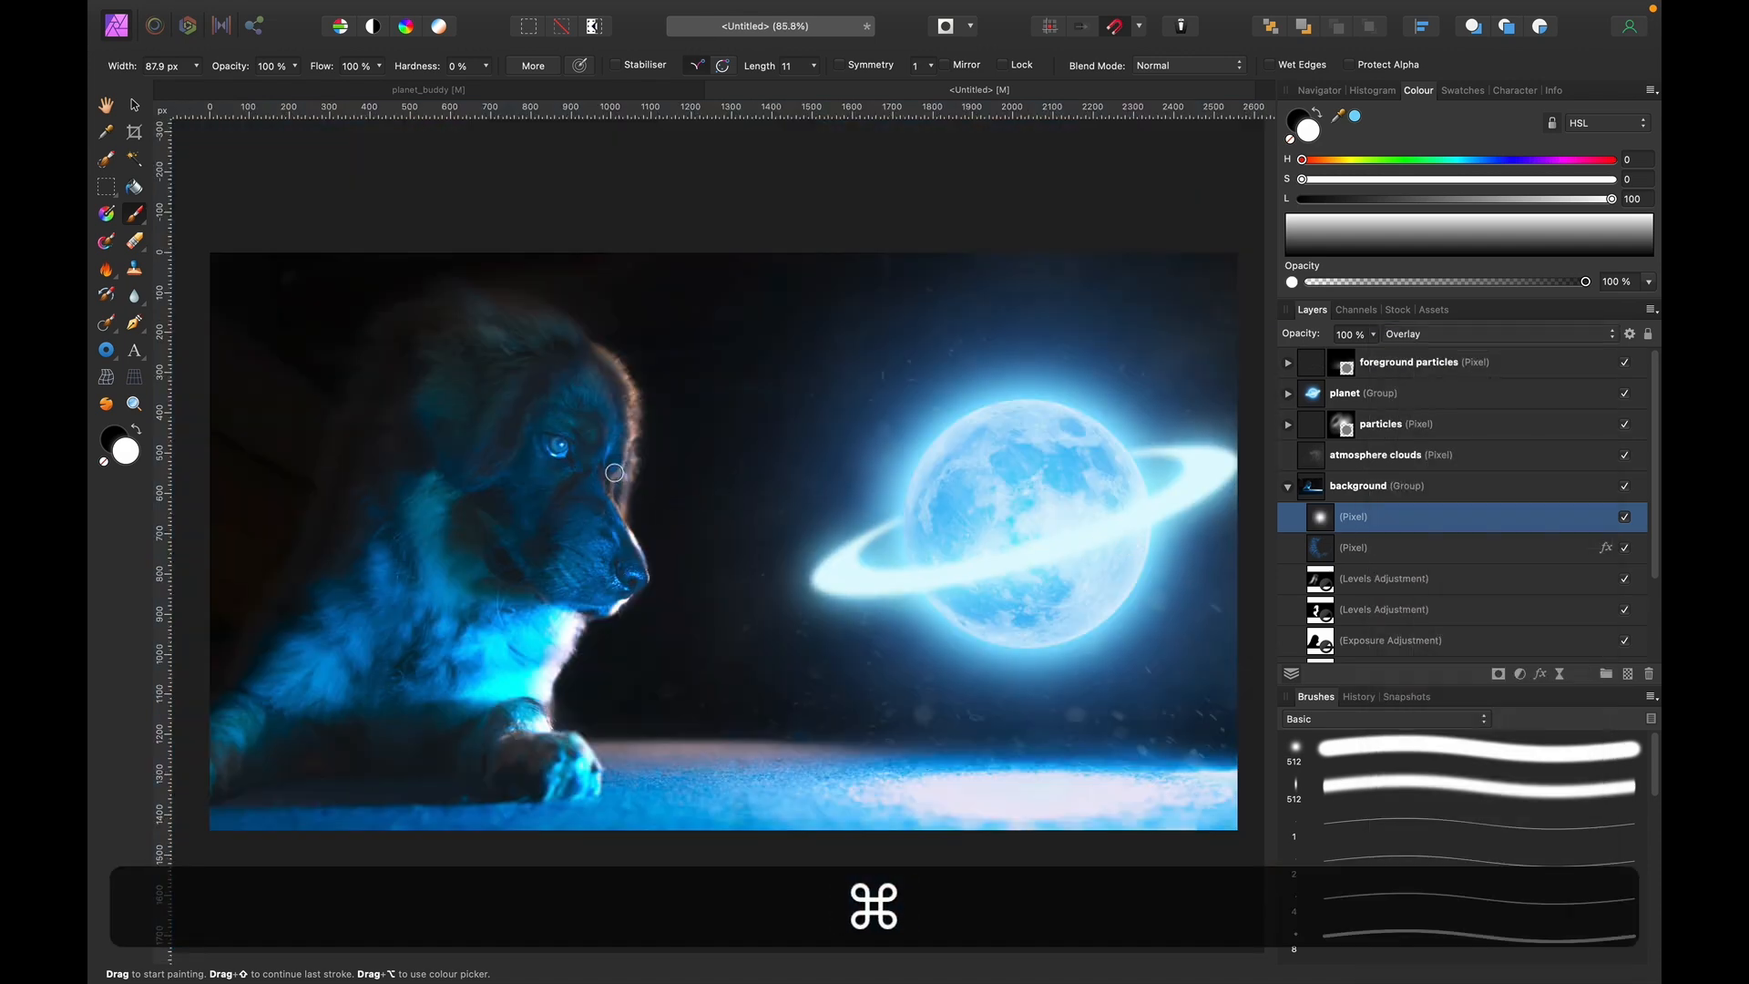
{"action": "scroll", "coordinate": [576, 458], "scroll_direction": "up", "scroll_amount": 5}
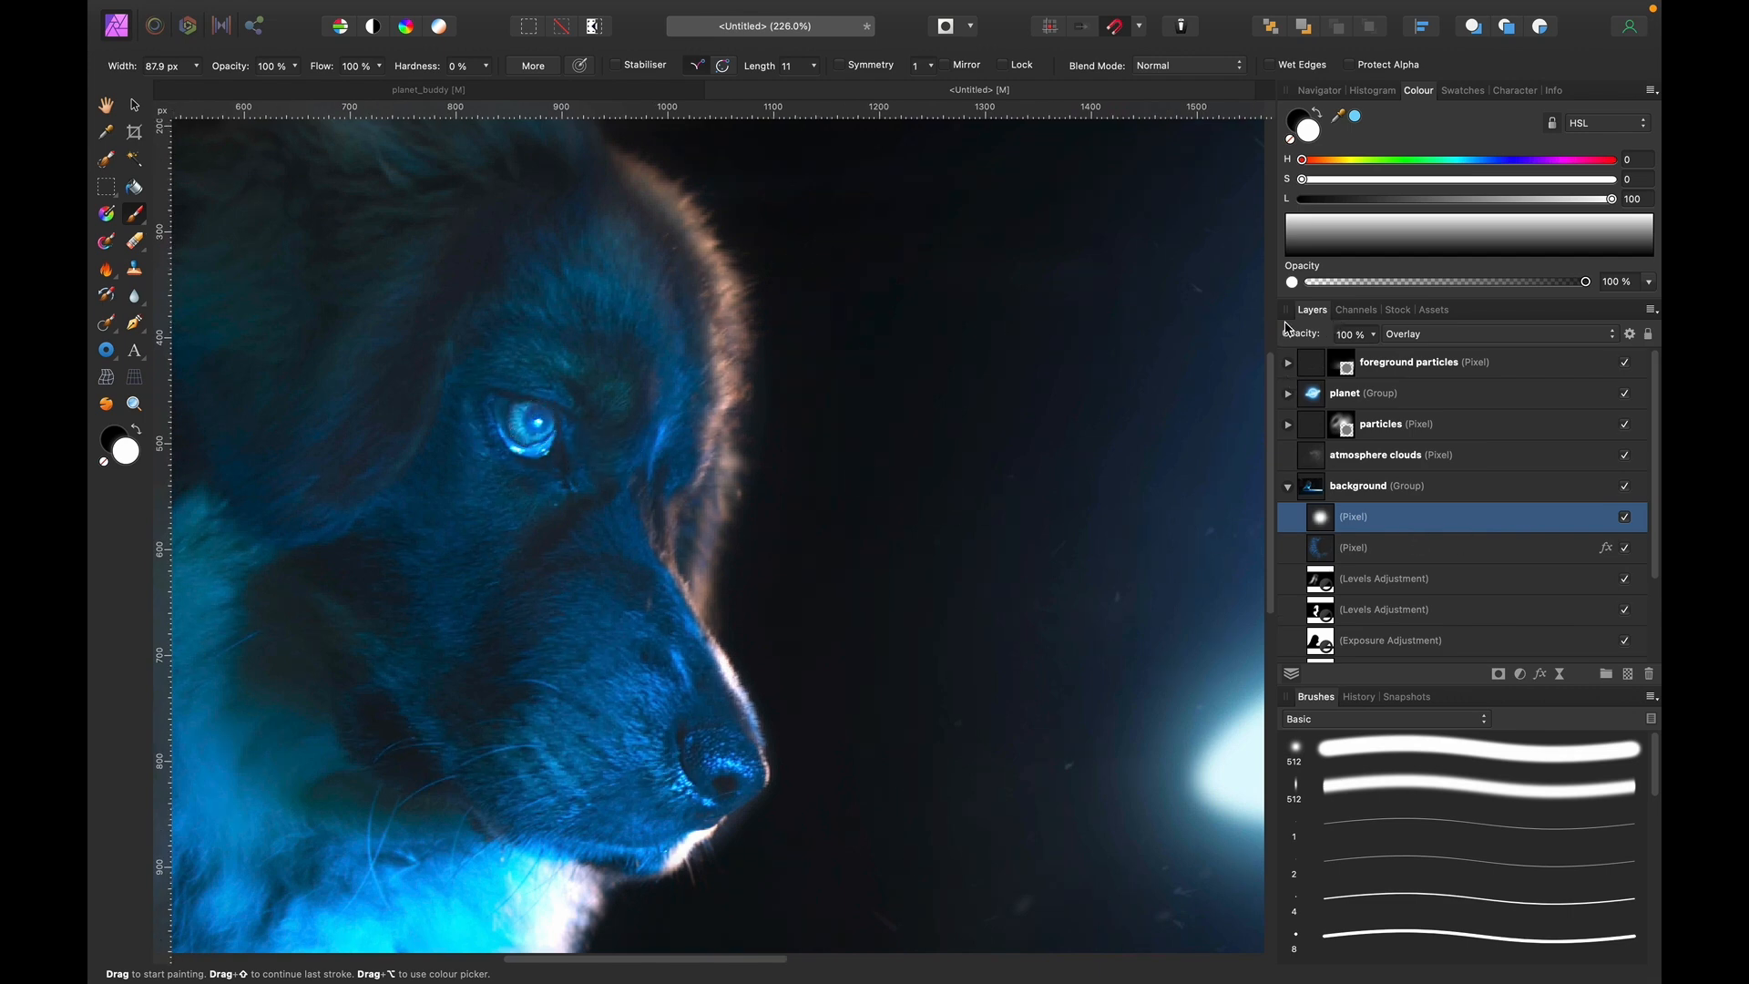
{"action": "mouse_move", "coordinate": [1307, 337]}
{"action": "left_mouse_down"}
{"action": "mouse_move", "coordinate": [1212, 354]}
{"action": "mouse_move", "coordinate": [1464, 348]}
{"action": "mouse_move", "coordinate": [1280, 353]}
{"action": "left_mouse_up"}
{"action": "scroll", "coordinate": [492, 439], "scroll_direction": "up", "scroll_amount": 10}
{"action": "scroll", "coordinate": [469, 391], "scroll_direction": "up", "scroll_amount": 3}
{"action": "scroll", "coordinate": [468, 391], "scroll_direction": "right", "scroll_amount": 3}
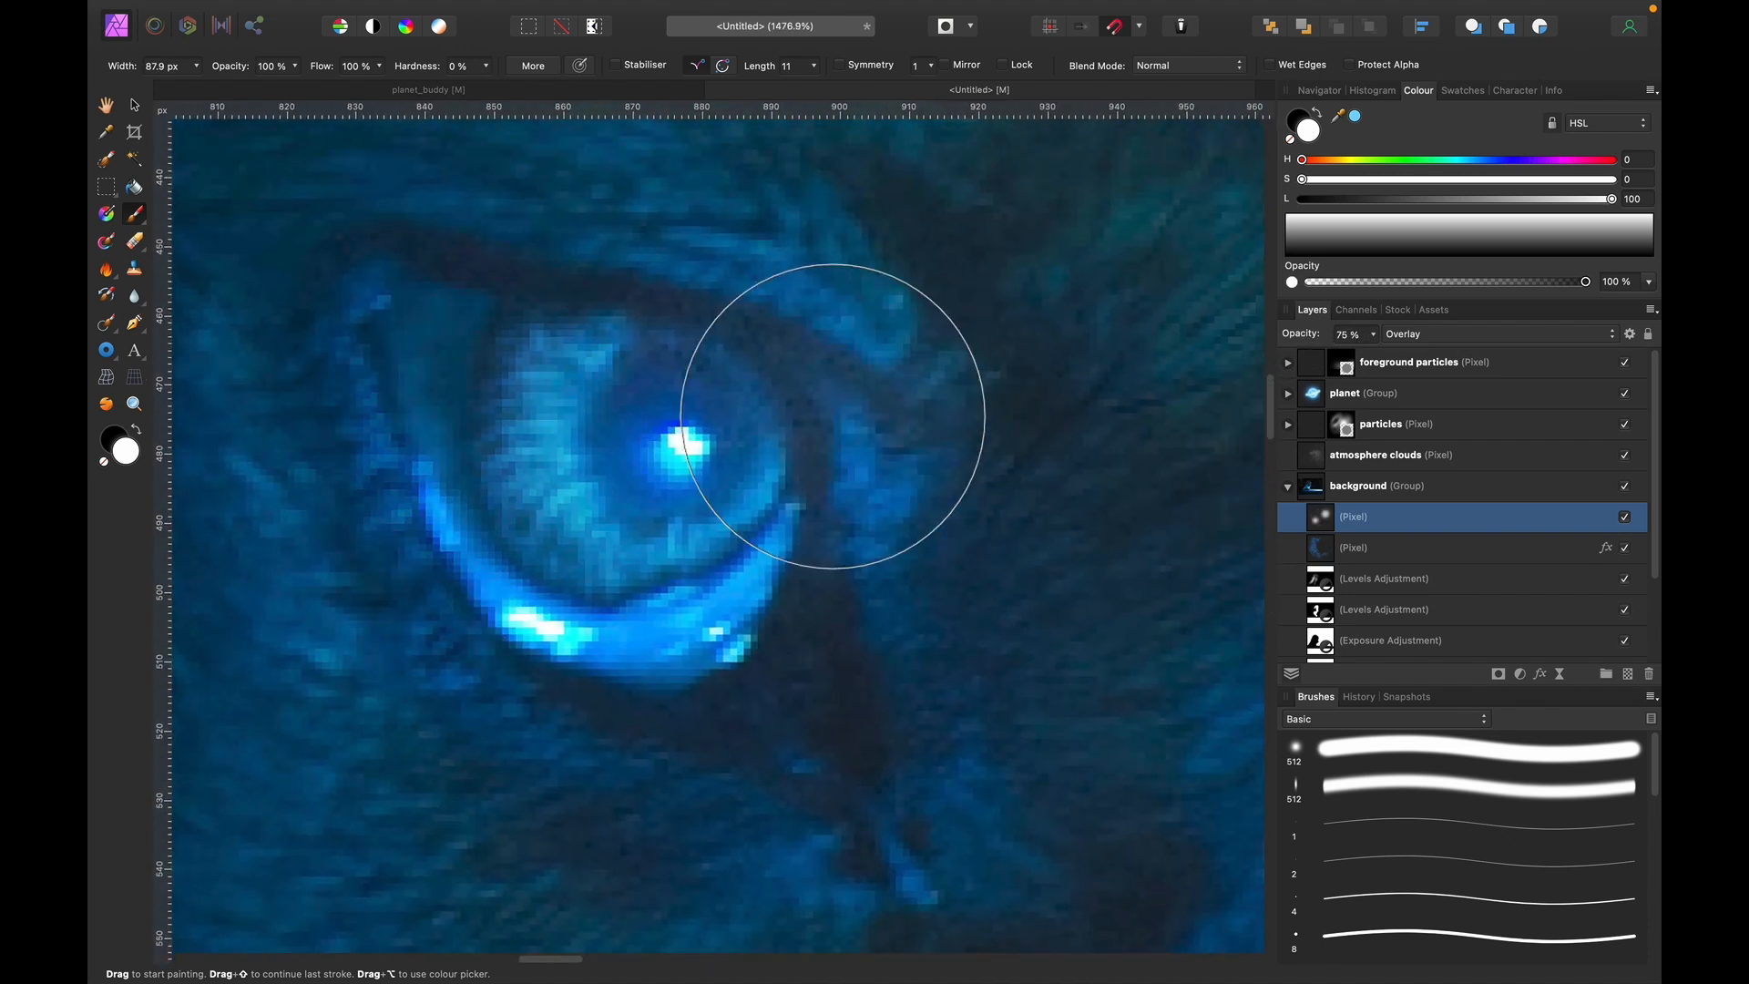
Erase the glow over the puppy's pupil with a soft eraser about 25 px wide.
{"action": "key", "text": "e"}
{"action": "key", "text": "bracketleft"}
{"action": "key", "text": "bracketleft"}
{"action": "key", "text": "bracketleft"}
{"action": "key", "text": "bracketleft"}
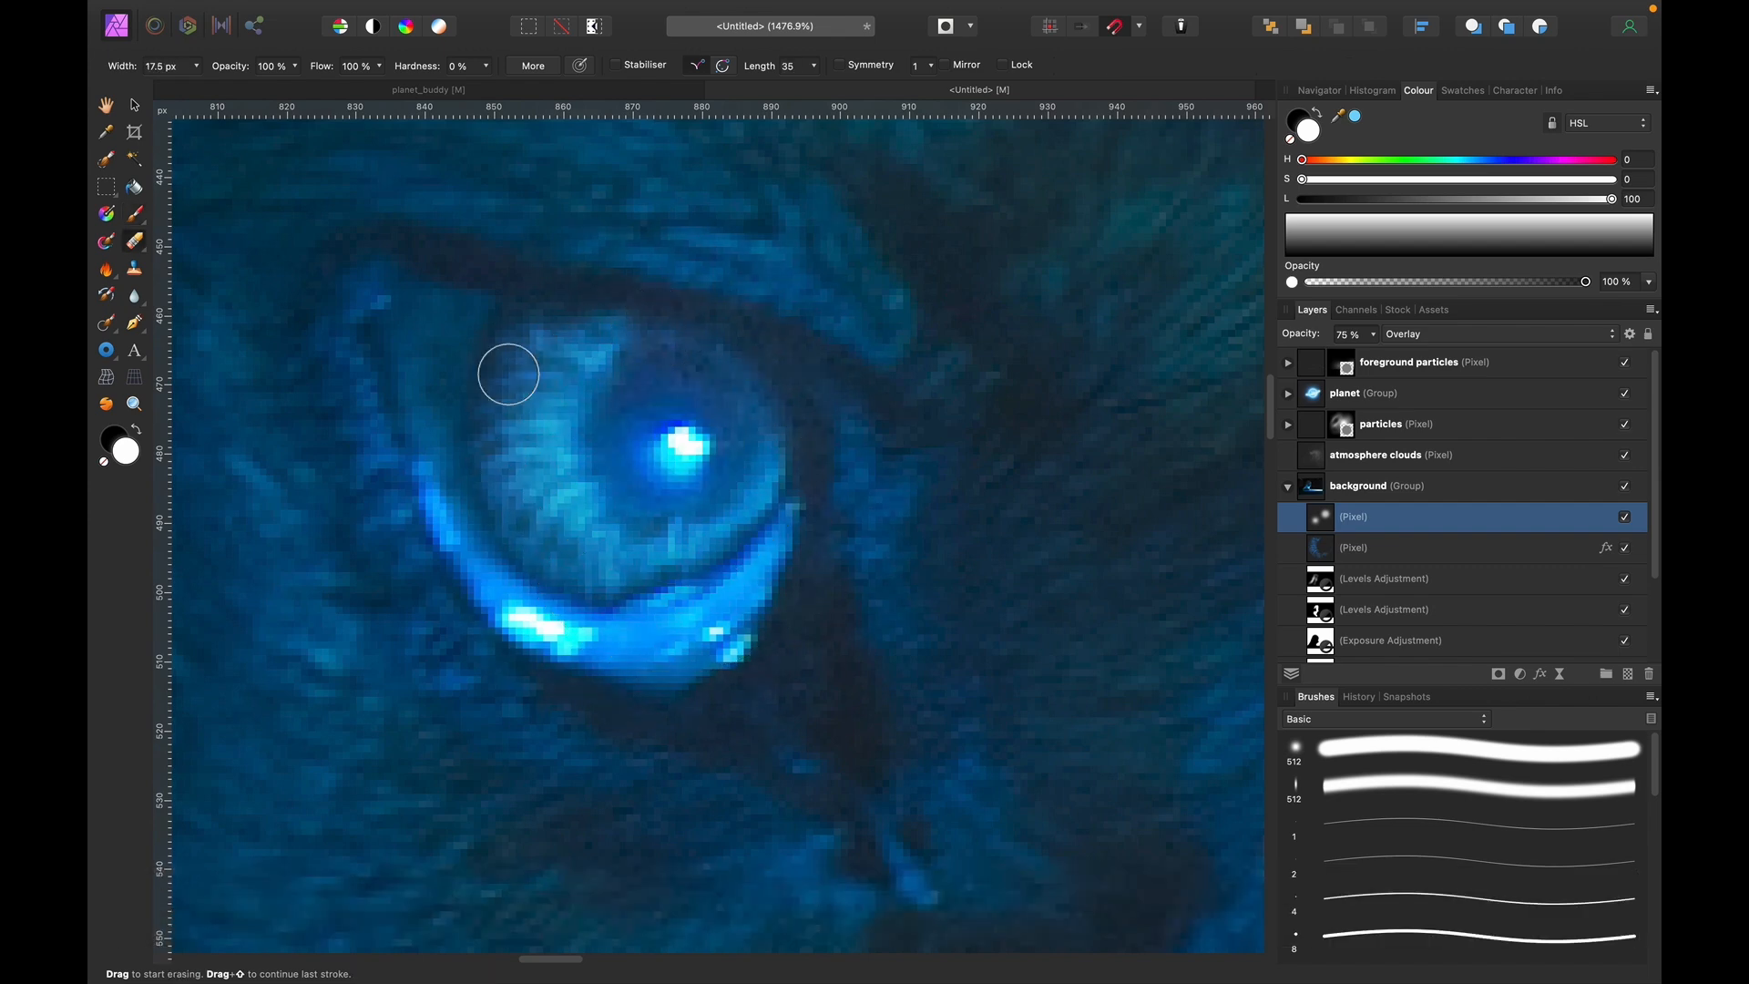
{"action": "key", "text": "bracketright"}
{"action": "key", "text": "bracketright"}
{"action": "mouse_move", "coordinate": [668, 410]}
{"action": "left_mouse_down"}
{"action": "mouse_move", "coordinate": [687, 443]}
{"action": "mouse_move", "coordinate": [681, 419]}
{"action": "mouse_move", "coordinate": [692, 440]}
{"action": "mouse_move", "coordinate": [652, 440]}
{"action": "mouse_move", "coordinate": [697, 451]}
{"action": "mouse_move", "coordinate": [641, 432]}
{"action": "left_mouse_up"}
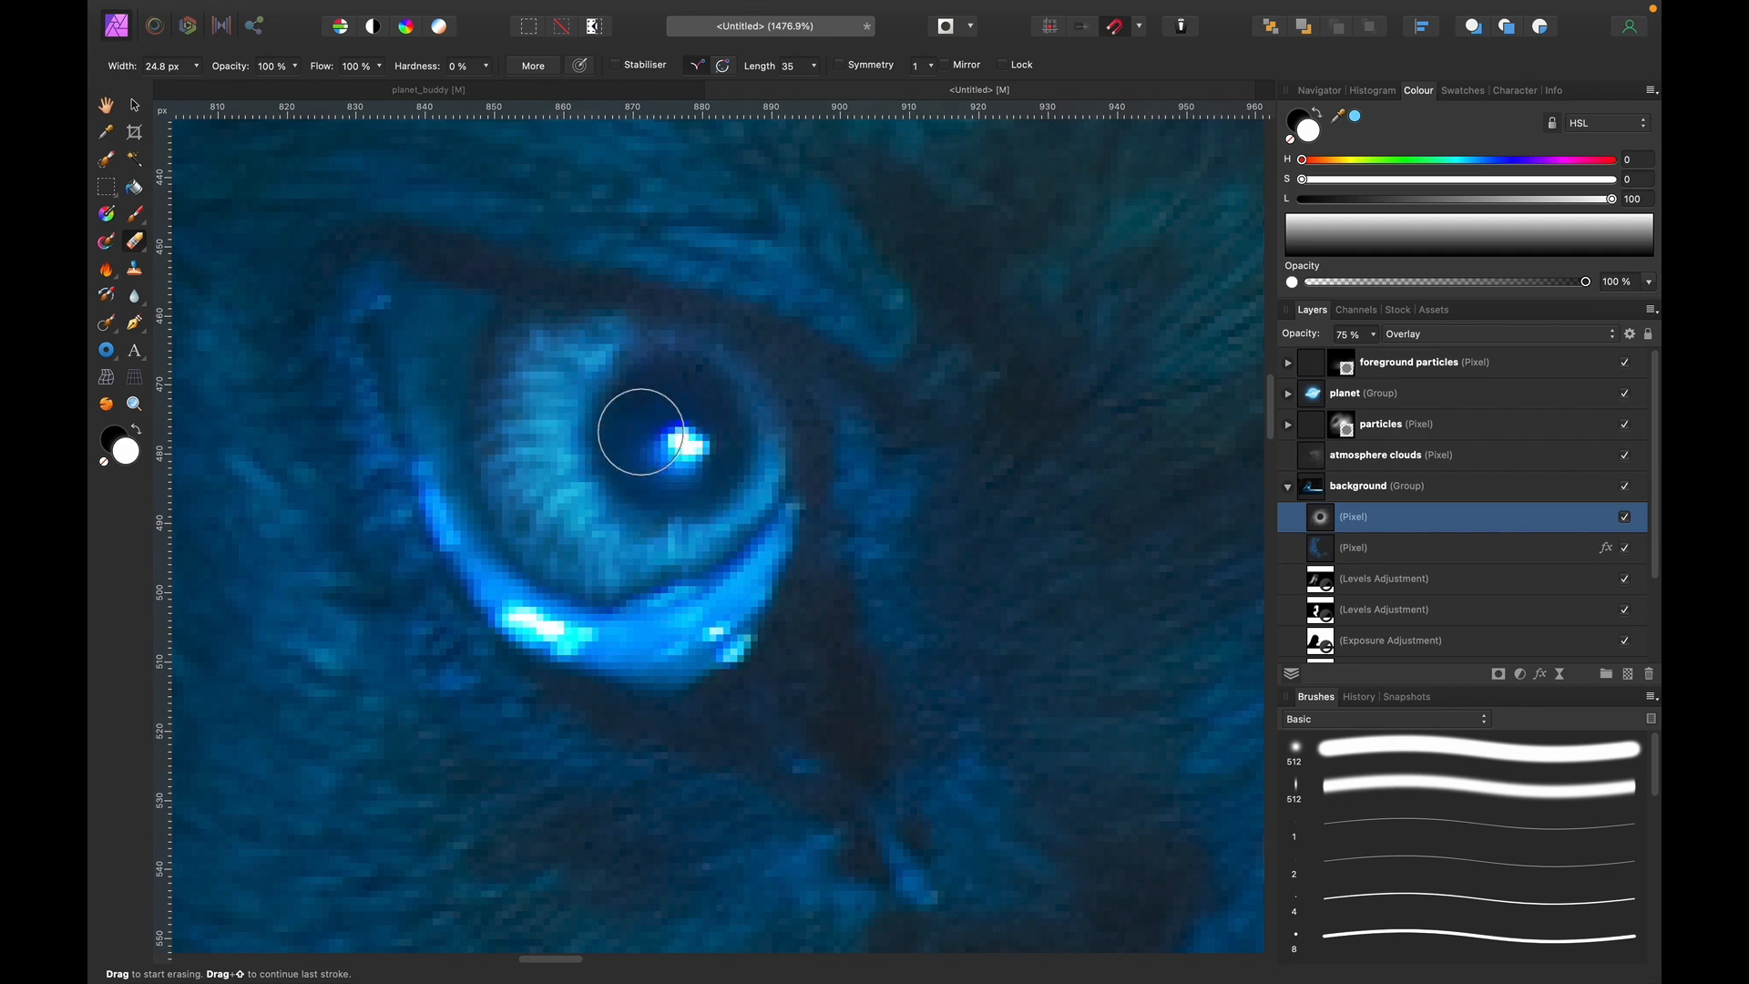
Select the glow and iris strokes layers together and toggle their visibility to compare the puppy's eye.
{"action": "key", "text": "super+0"}
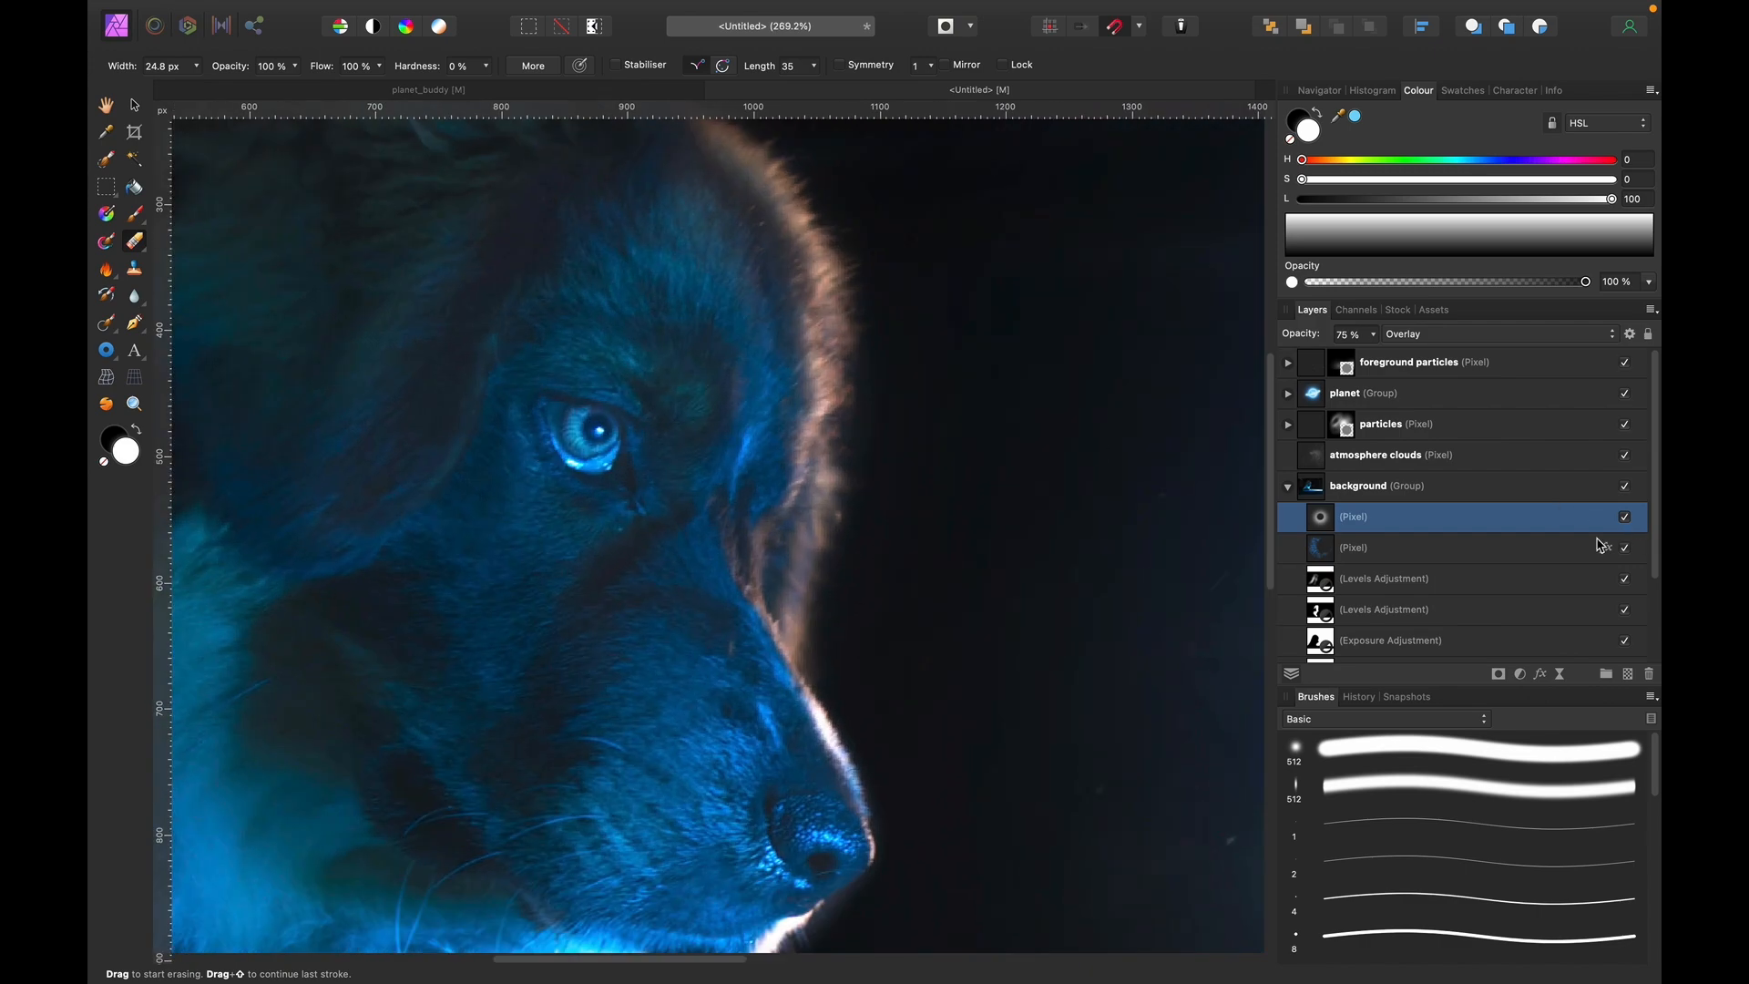
{"action": "left_click", "coordinate": [1531, 545], "text": "super"}
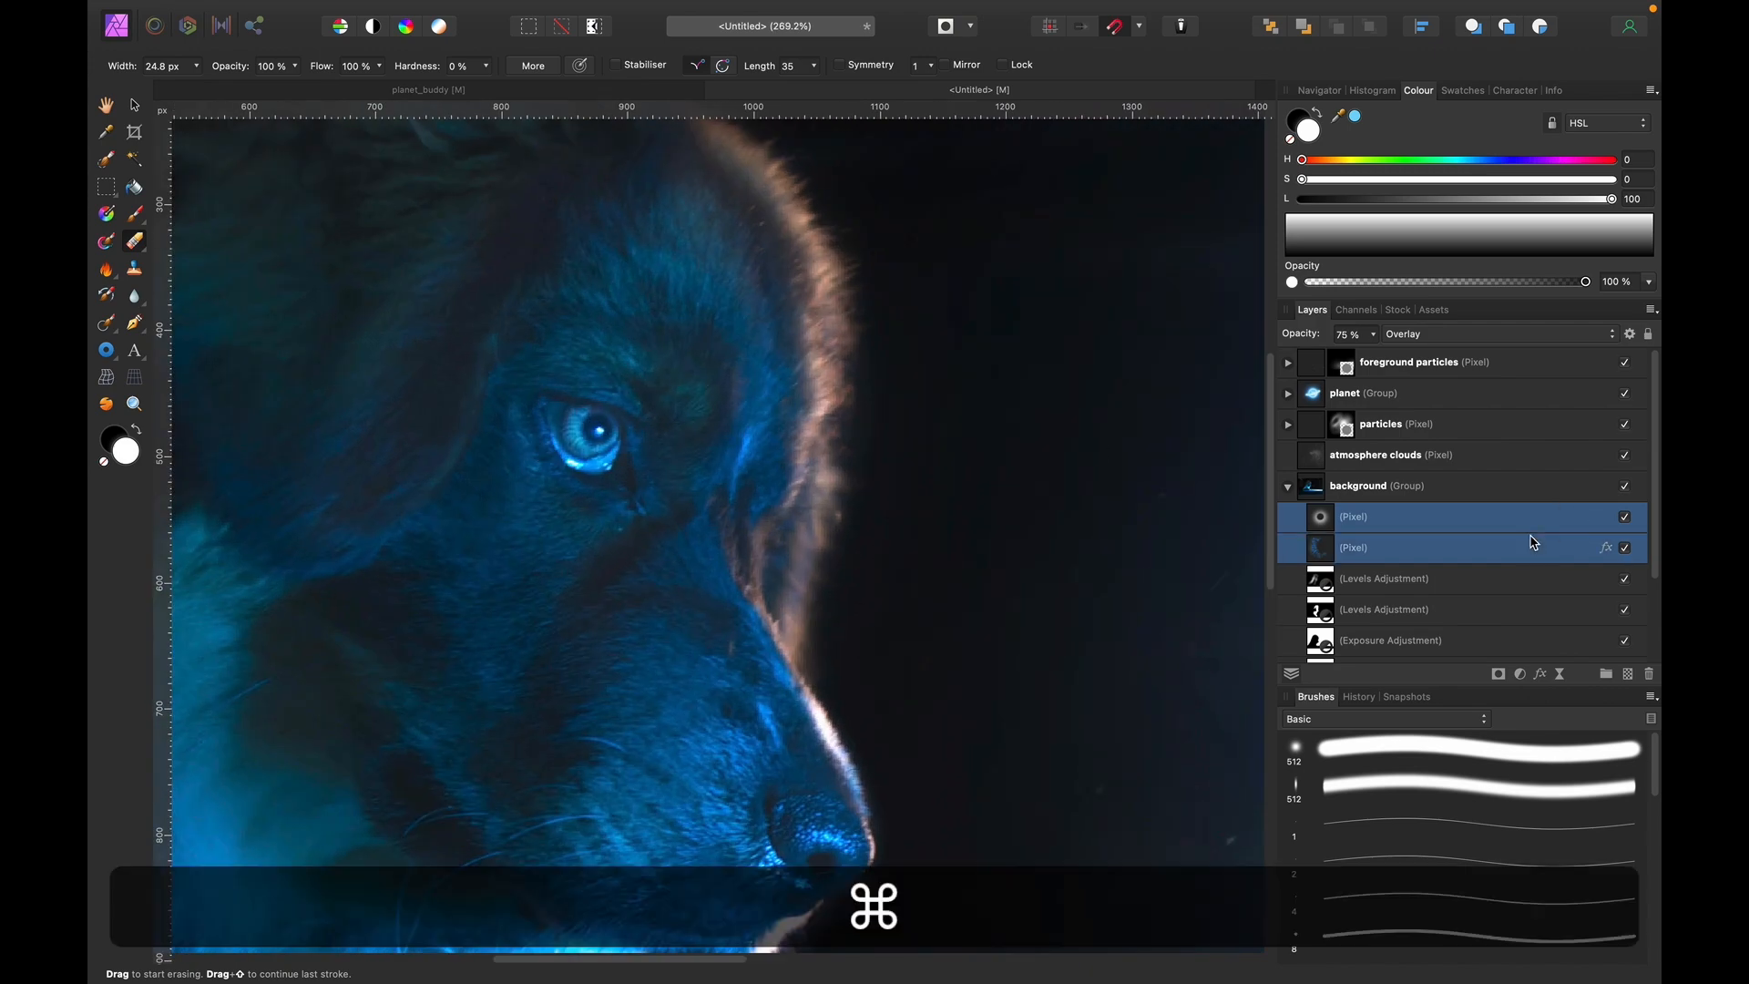
{"action": "left_click", "coordinate": [1626, 549]}
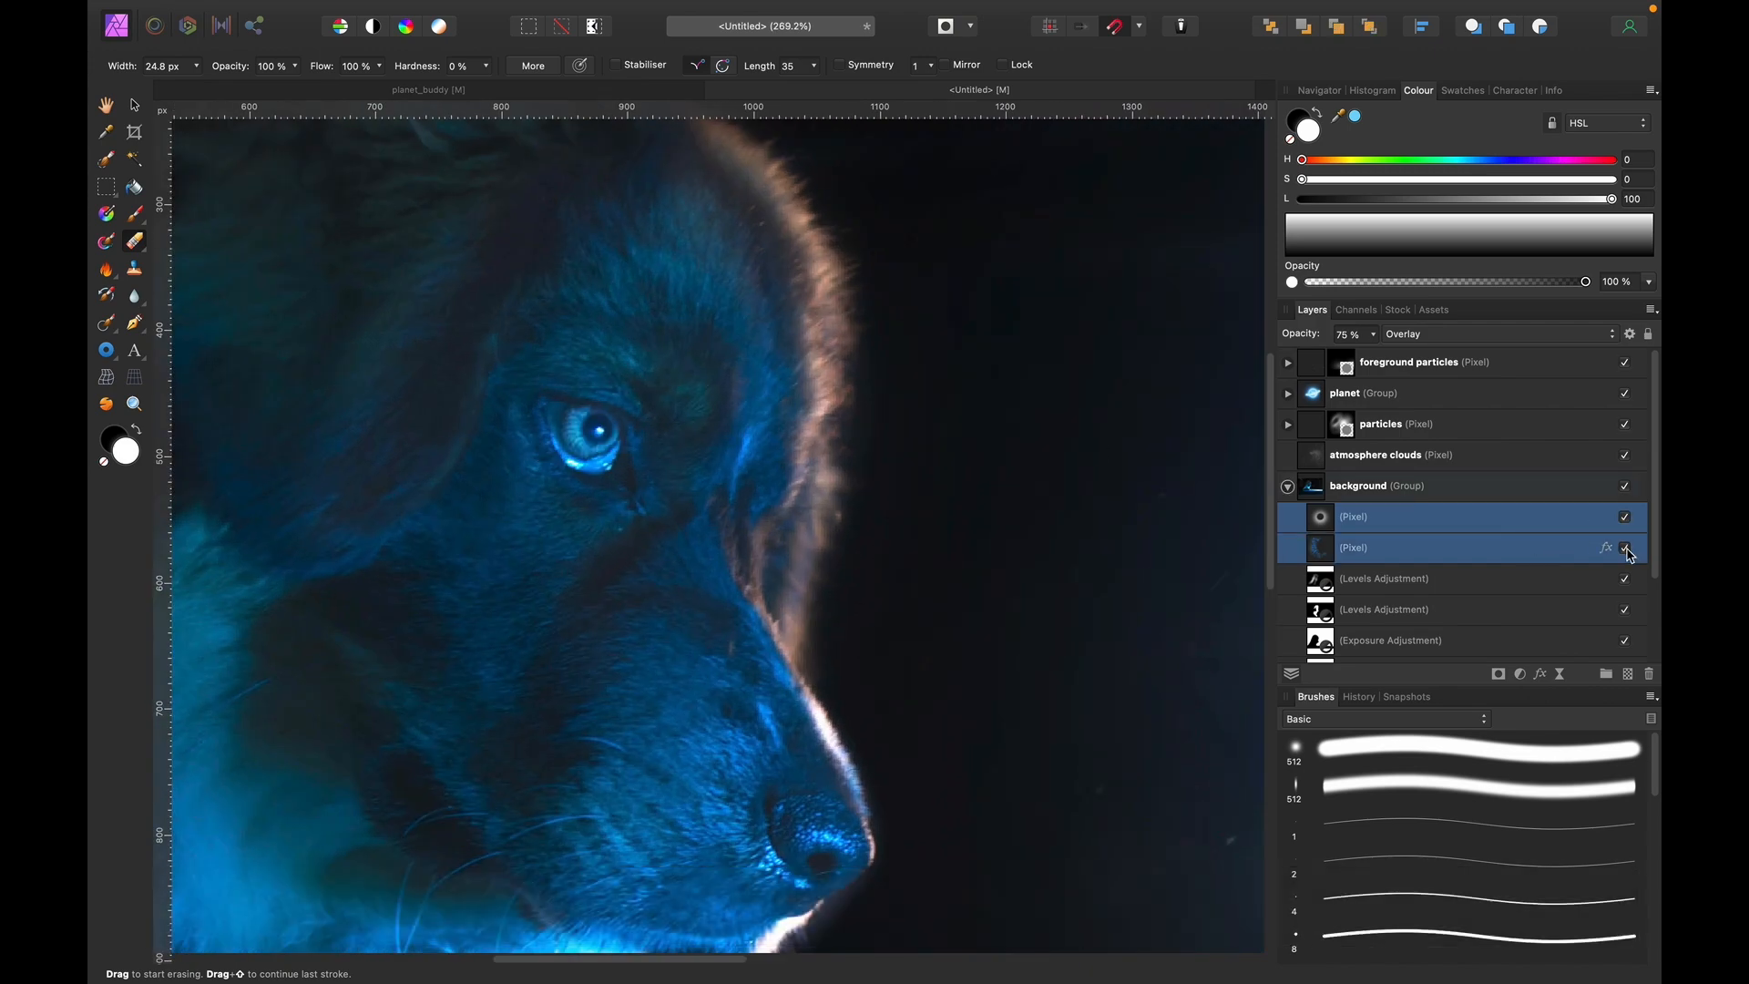